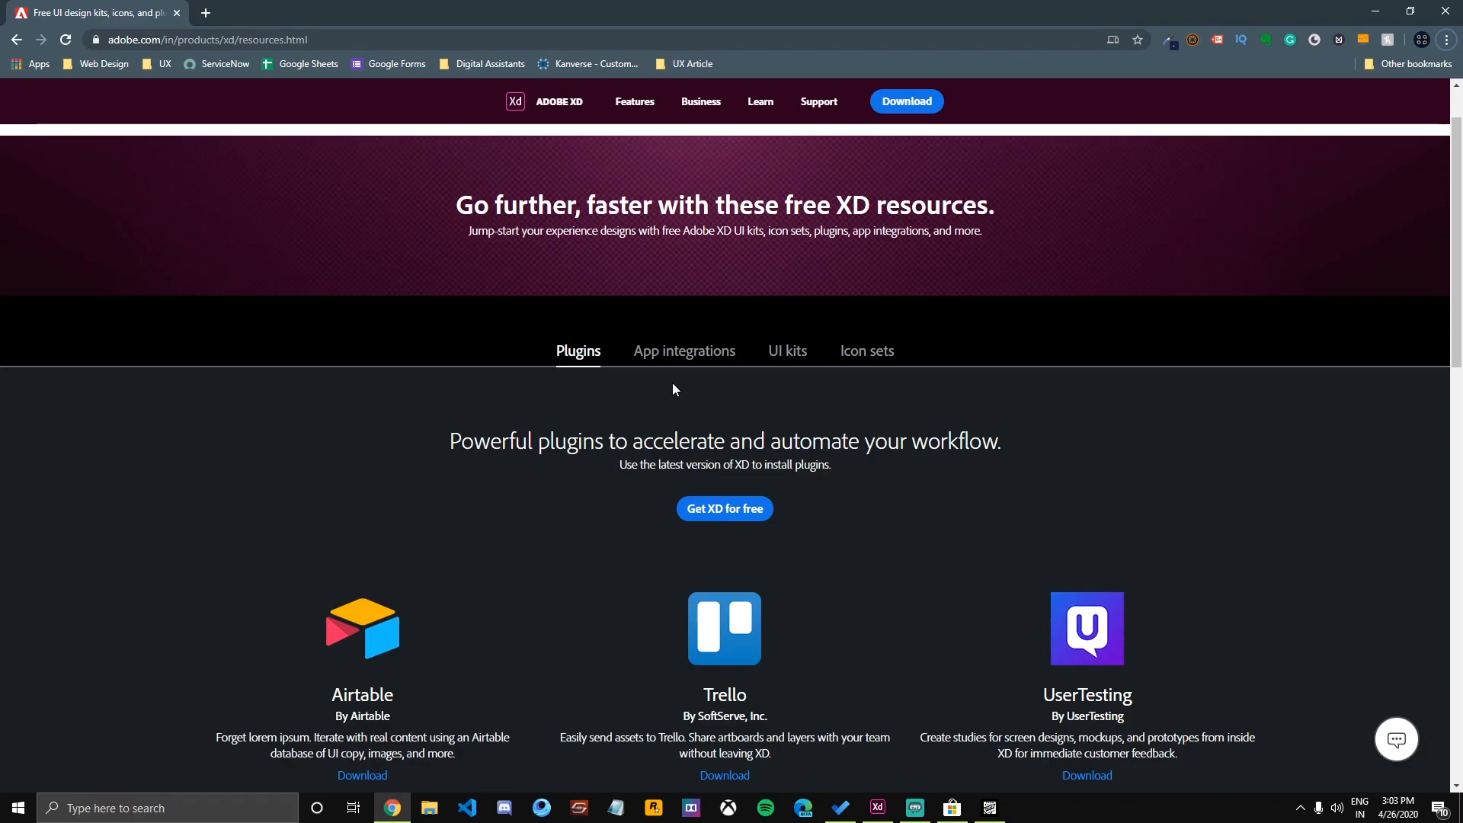
# Examine the free plugins offered on the Adobe XD resources page.
pyautogui.scroll(-1, 661, 390)
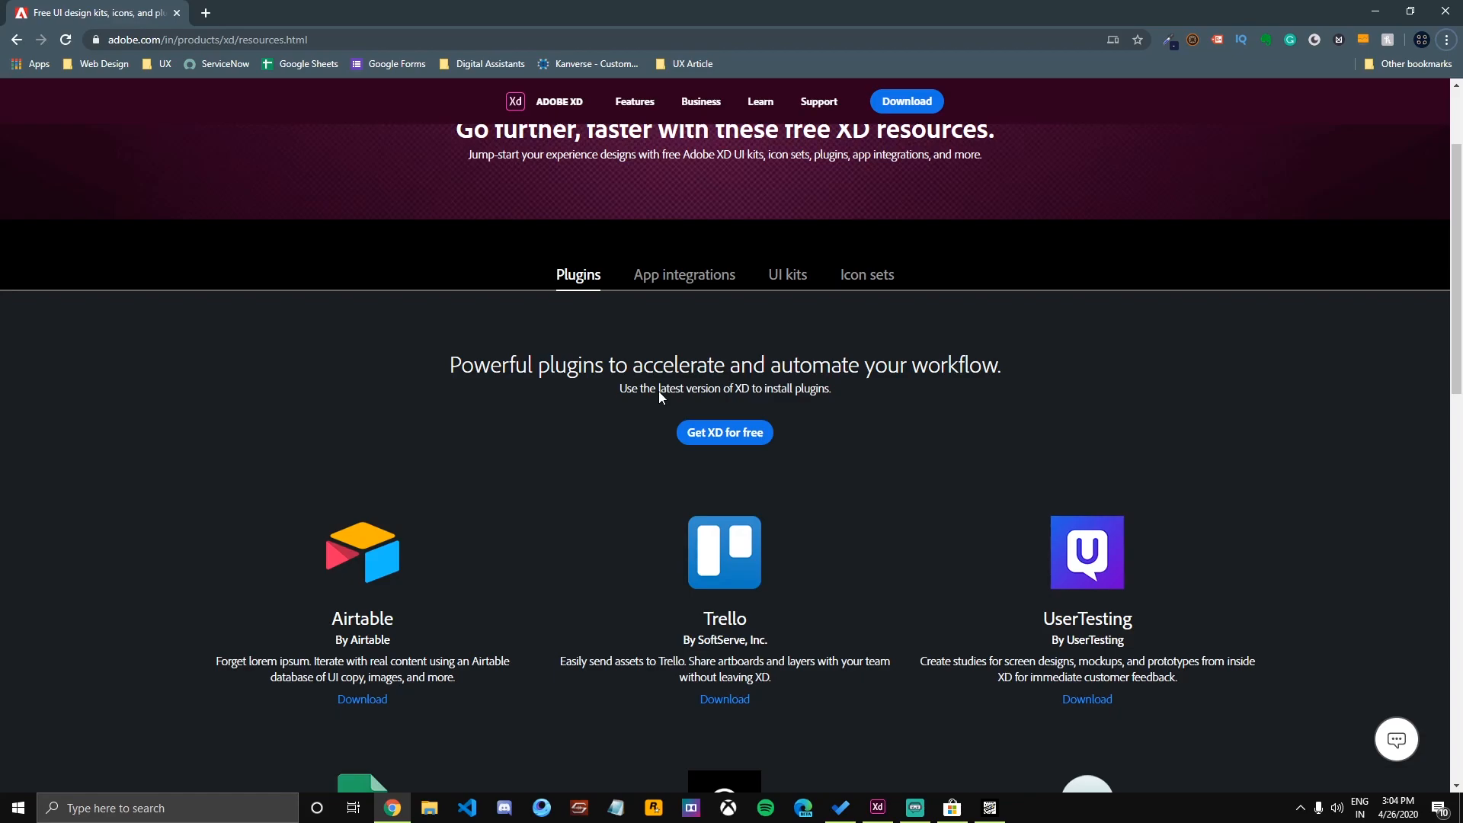
pyautogui.scroll(2, 578, 402)
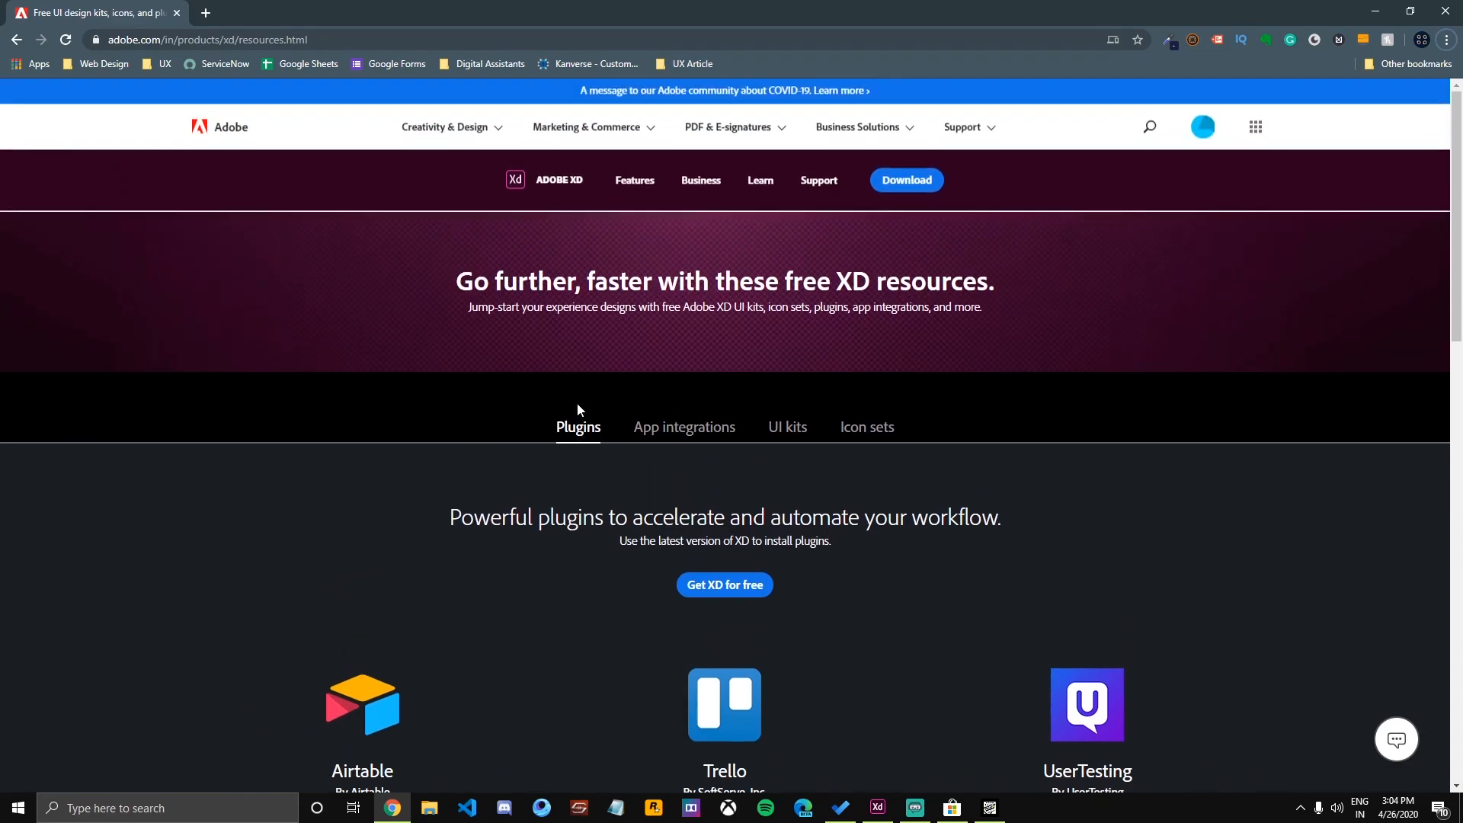
pyautogui.click(379, 37)
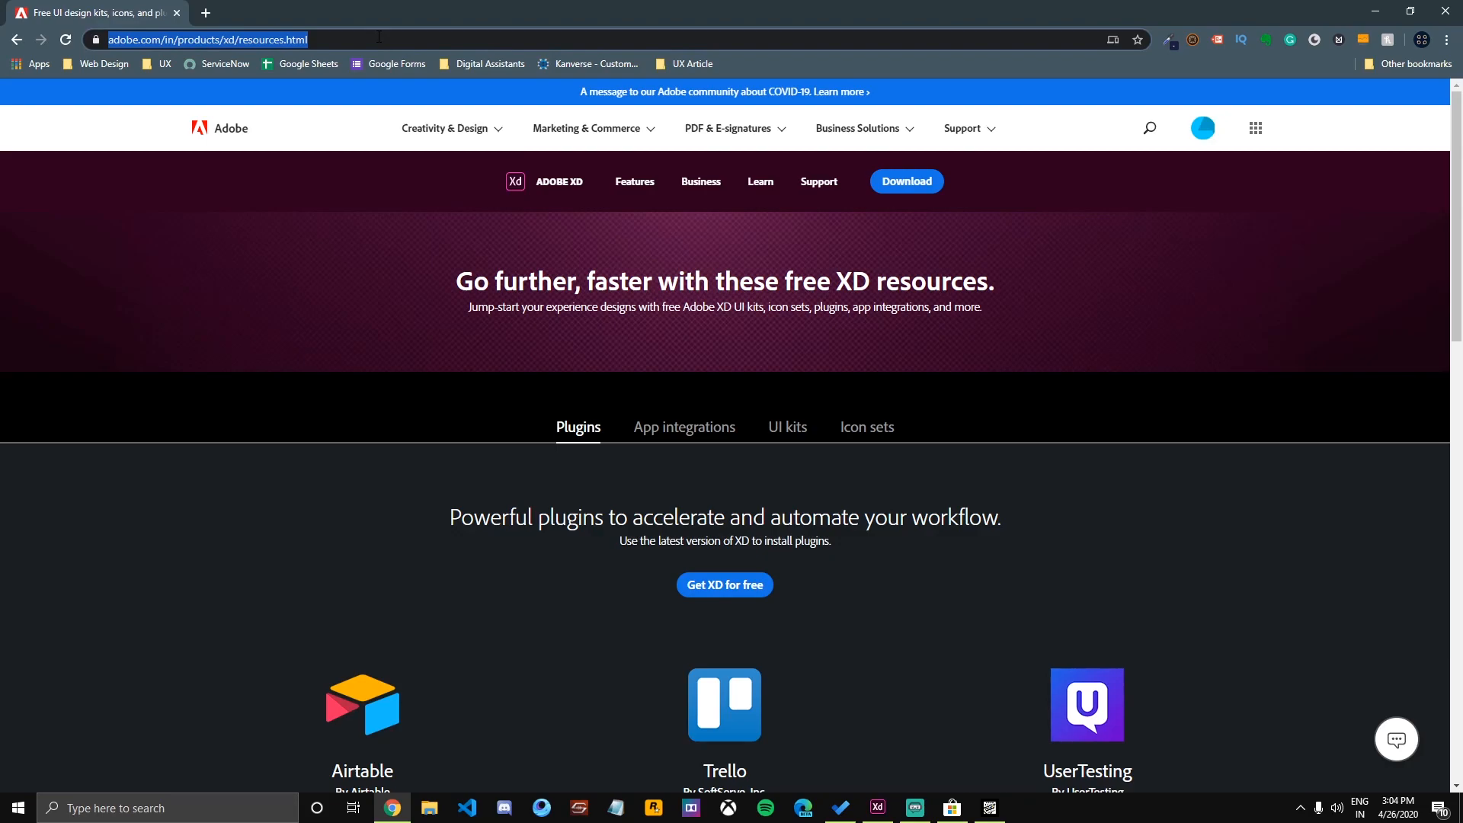
pyautogui.scroll(-4, 537, 340)
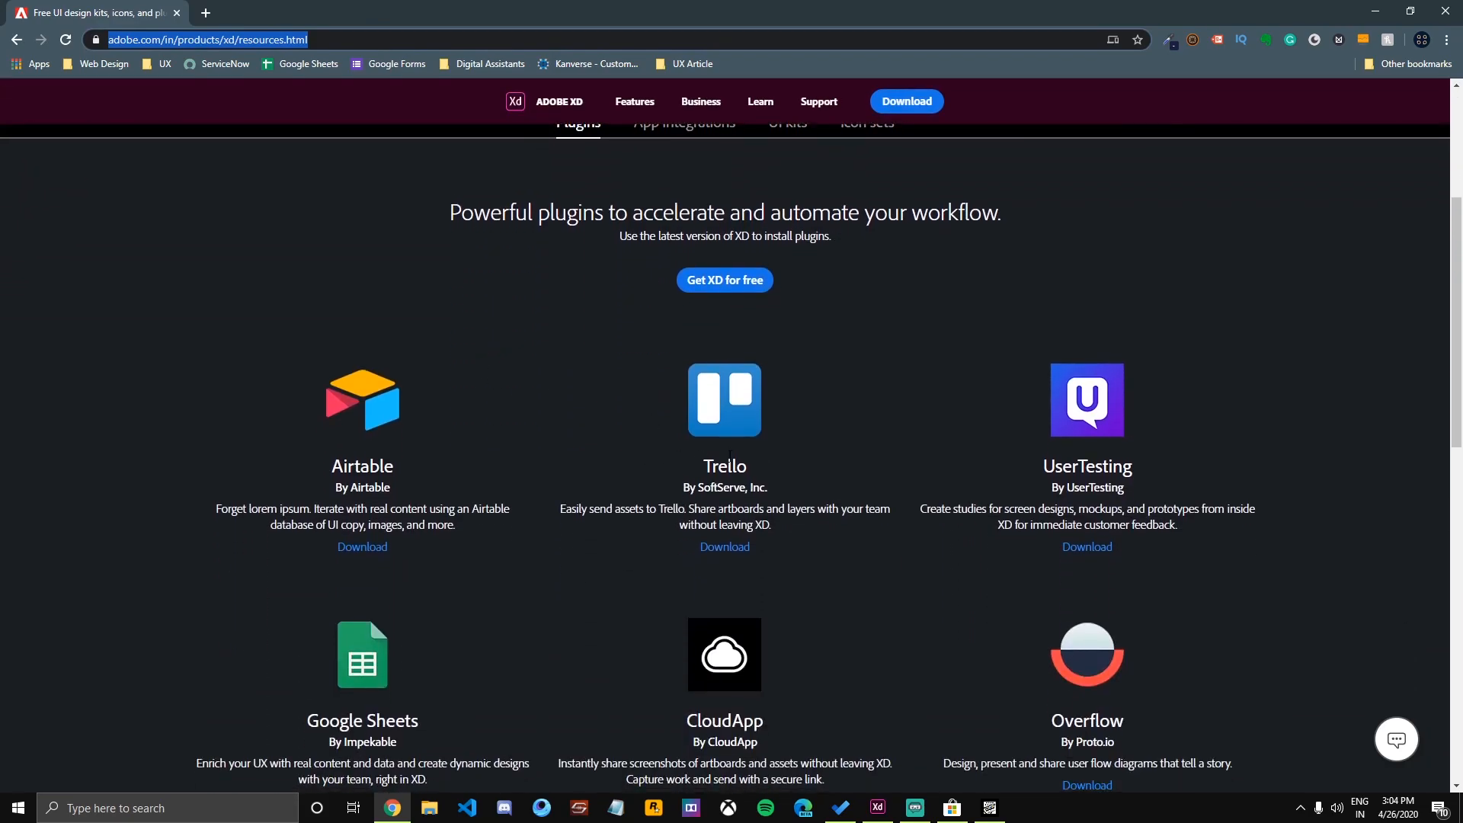
pyautogui.scroll(2, 609, 460)
pyautogui.scroll(-2, 640, 508)
pyautogui.scroll(-4, 591, 651)
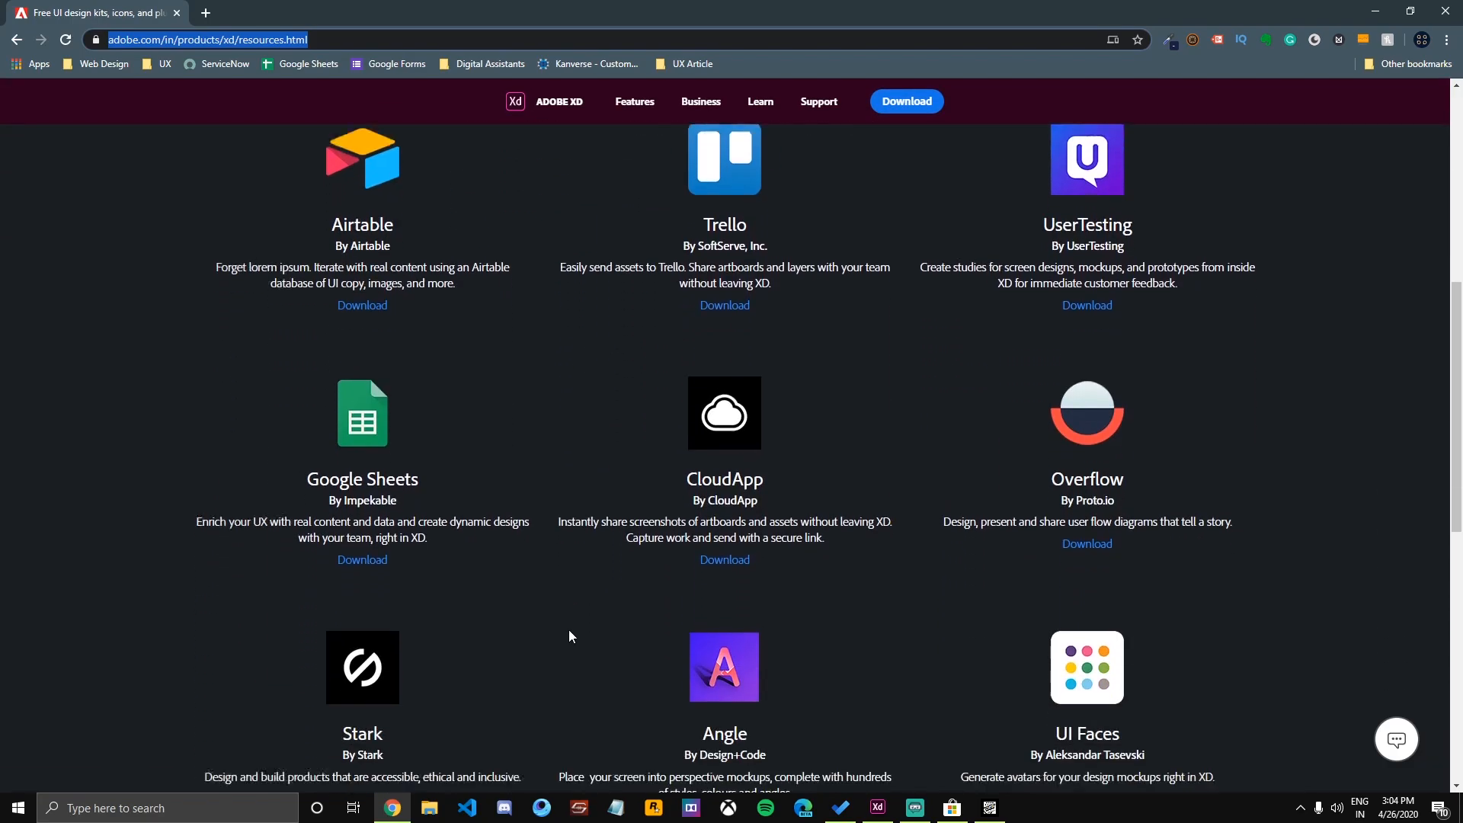
pyautogui.scroll(-2, 568, 636)
pyautogui.scroll(6, 574, 554)
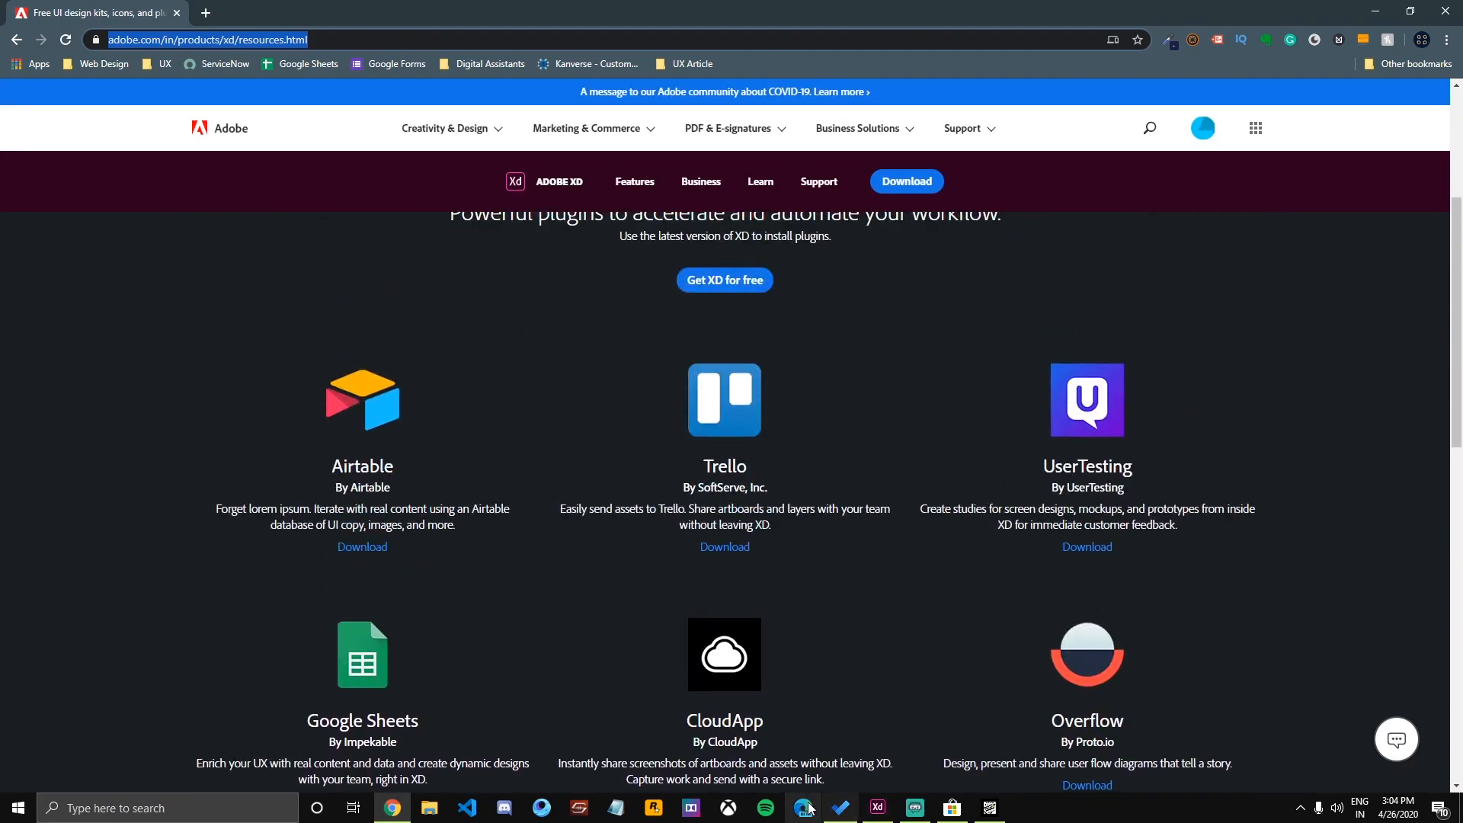
# Switch to Adobe XD and bring the five empty artboards, from UI Faces to Undraw, into view.
pyautogui.click(877, 807)
pyautogui.scroll(1, 562, 488)
pyautogui.moveTo(451, 527); pyautogui.dragTo(342, 530)
pyautogui.scroll(2, 335, 536)
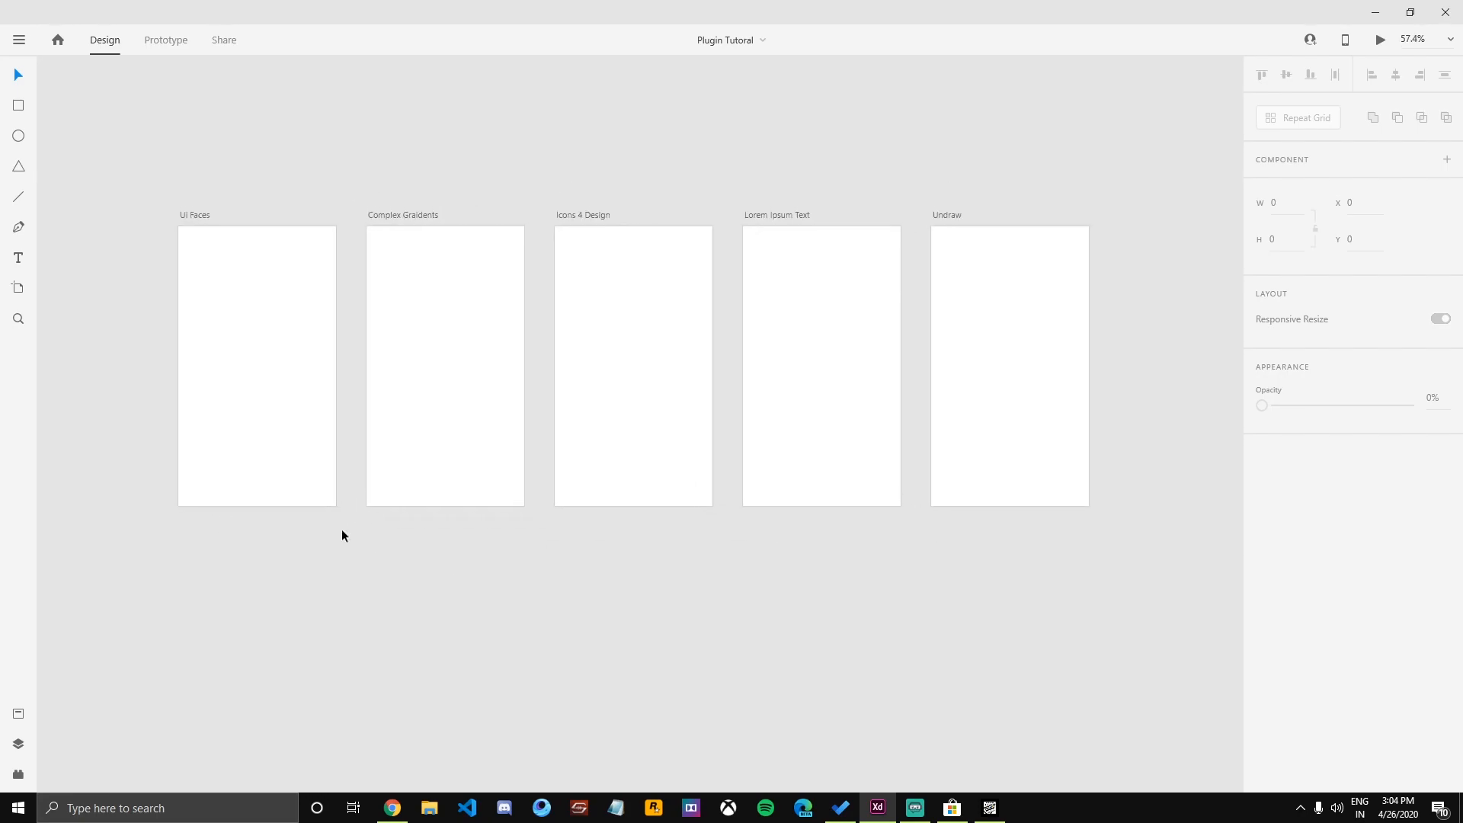
pyautogui.moveTo(343, 529); pyautogui.dragTo(433, 534)
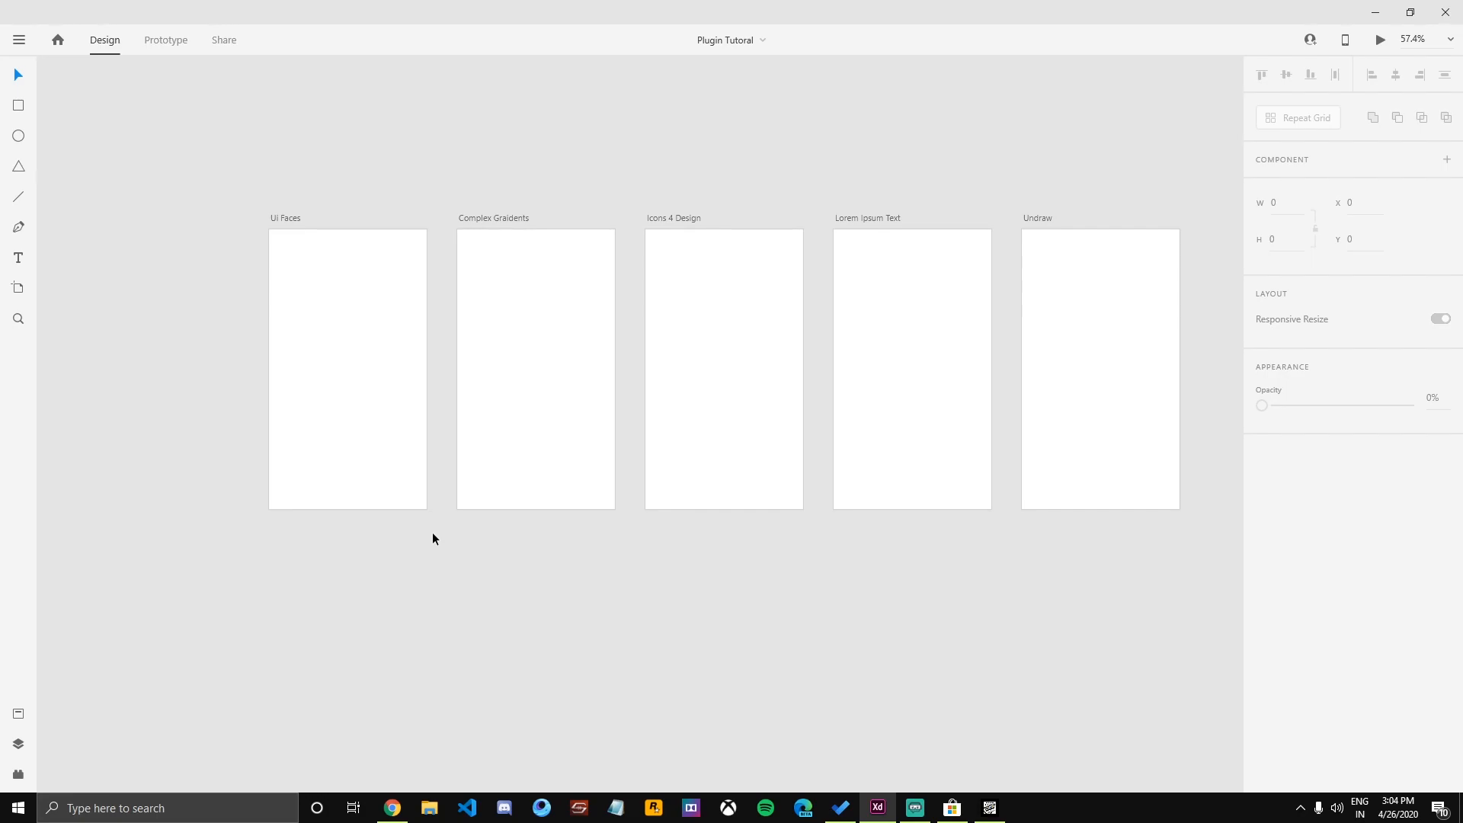
# Examine the two finished Soulmate Landing artboards, covering the landing screen and the profile list.
pyautogui.moveTo(431, 528); pyautogui.dragTo(957, 467)
pyautogui.scroll(2, 411, 474)
pyautogui.scroll(2, 412, 479)
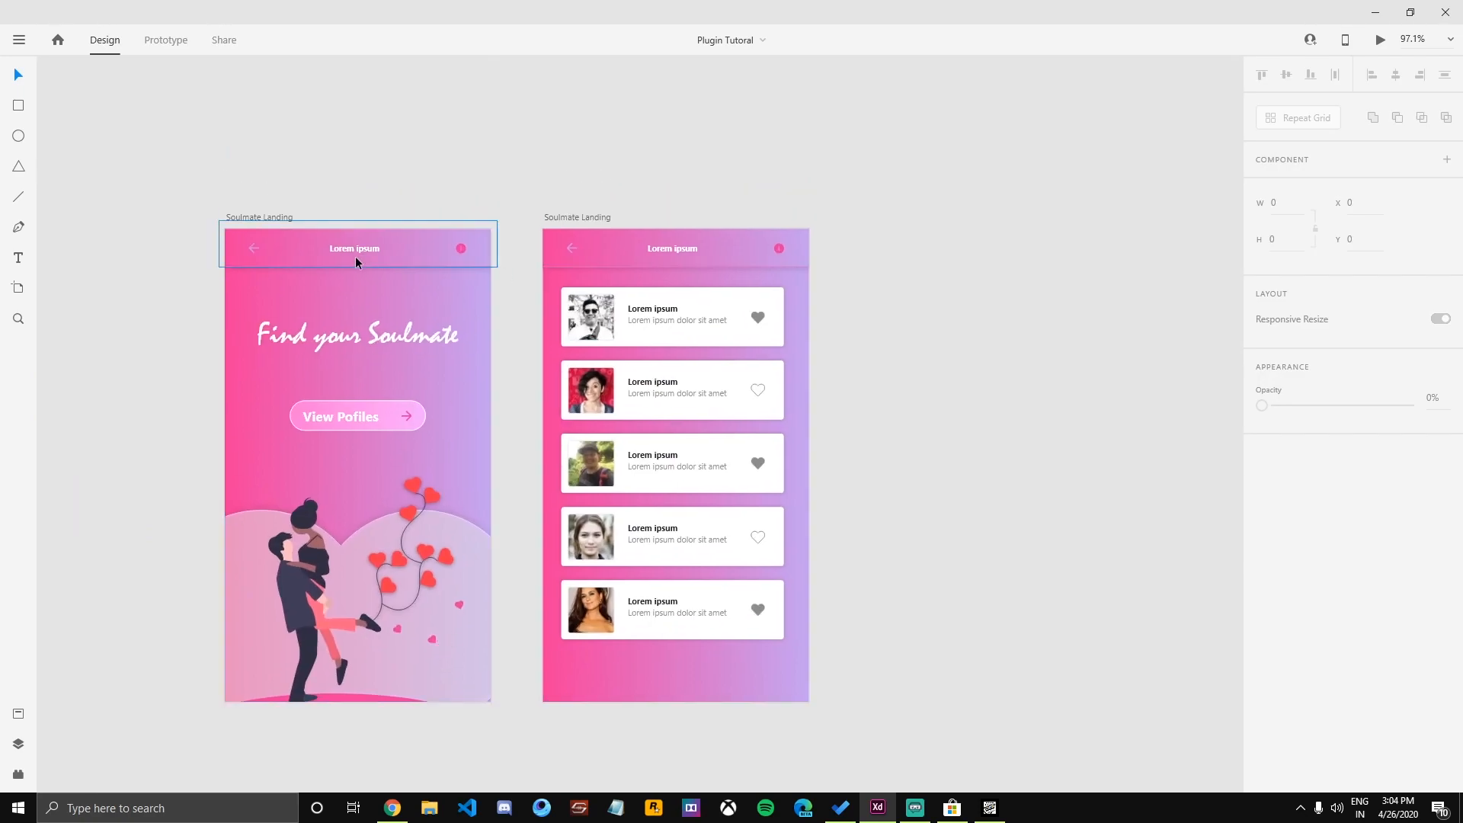
pyautogui.scroll(-2, 351, 183)
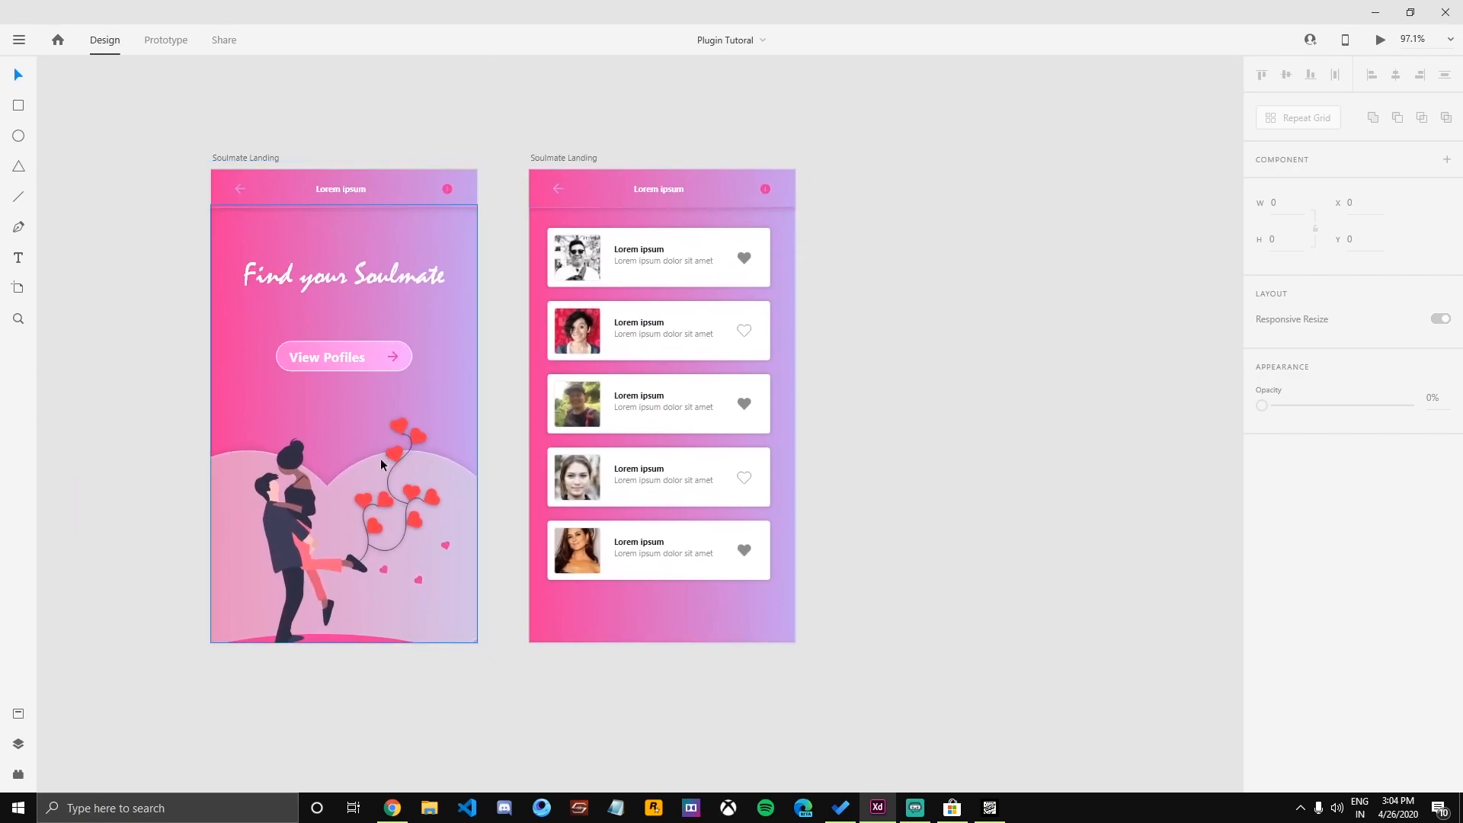
pyautogui.scroll(-1, 523, 343)
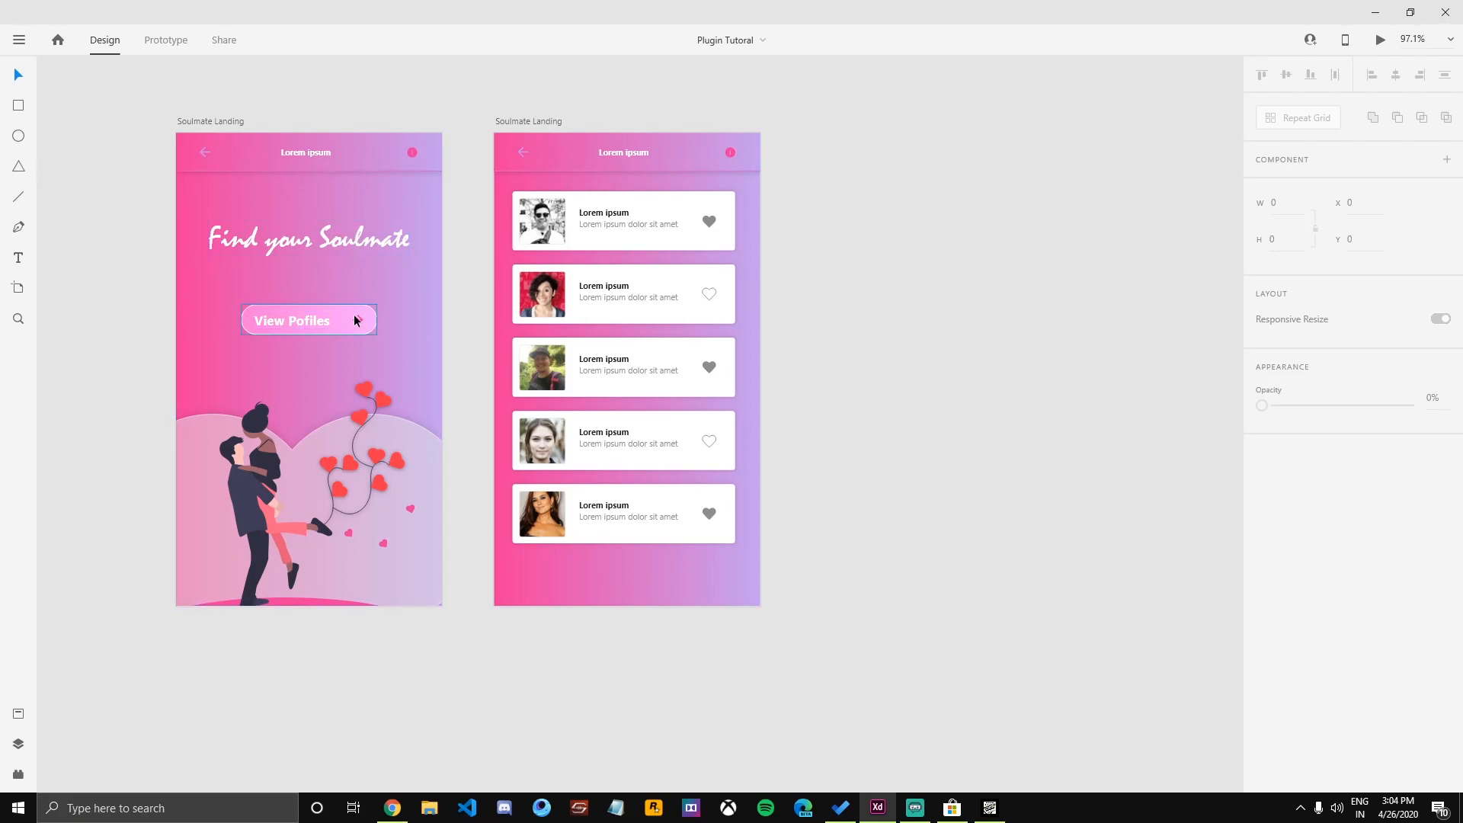
pyautogui.hscroll(3, 505, 337)
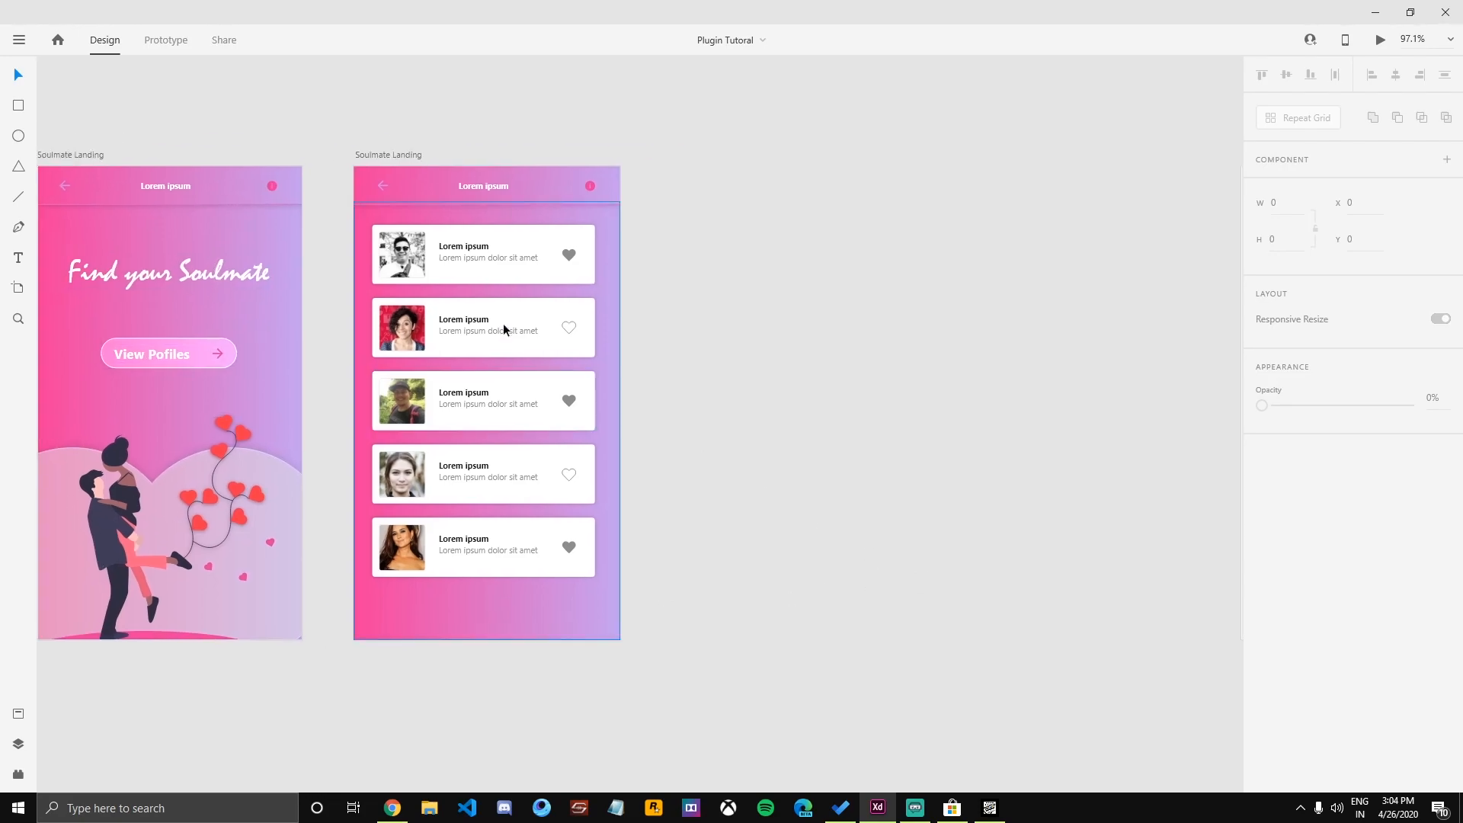
pyautogui.scroll(3, 457, 244)
pyautogui.scroll(-2, 812, 330)
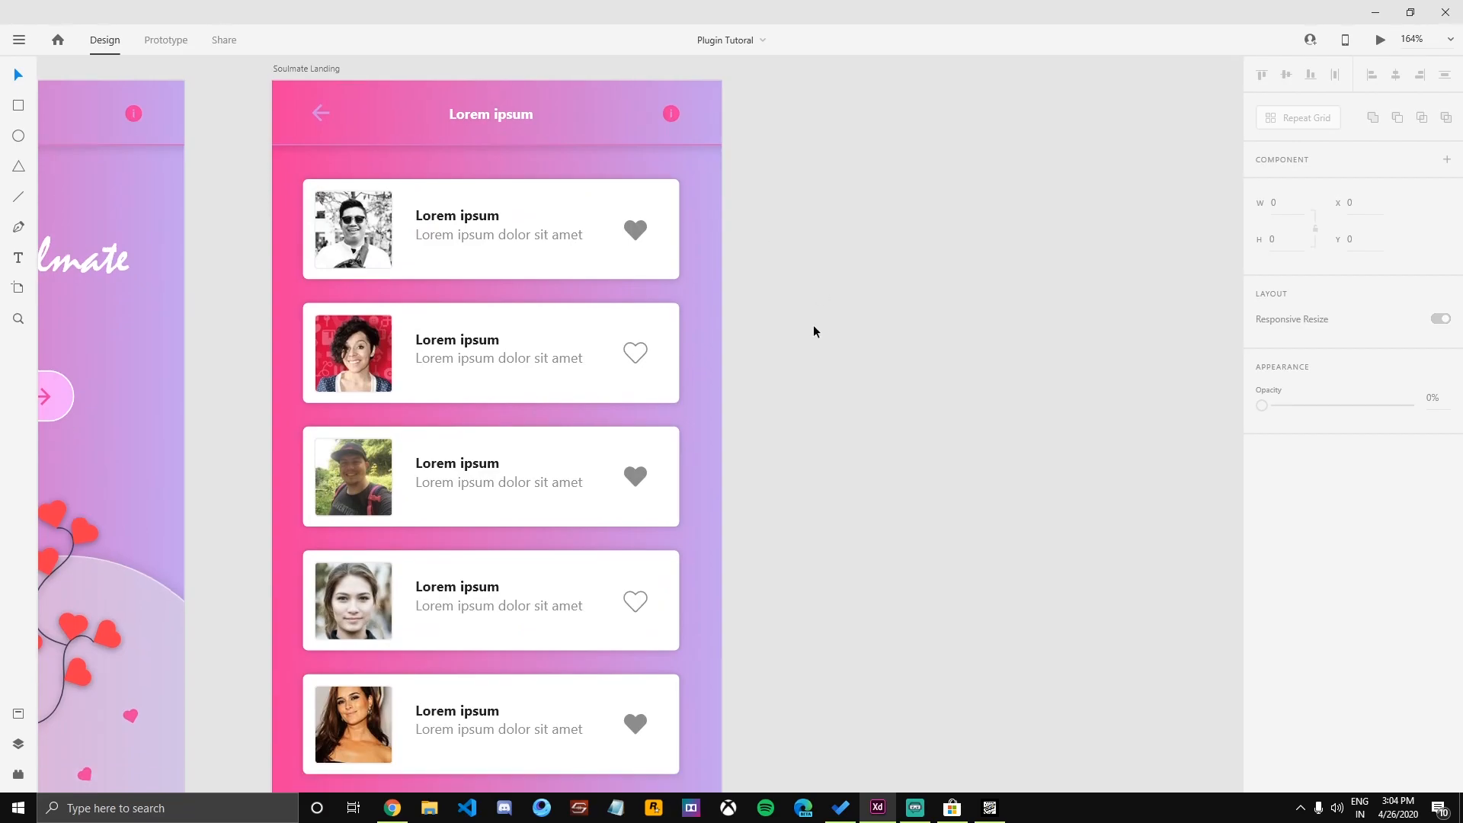
pyautogui.scroll(-2, 765, 336)
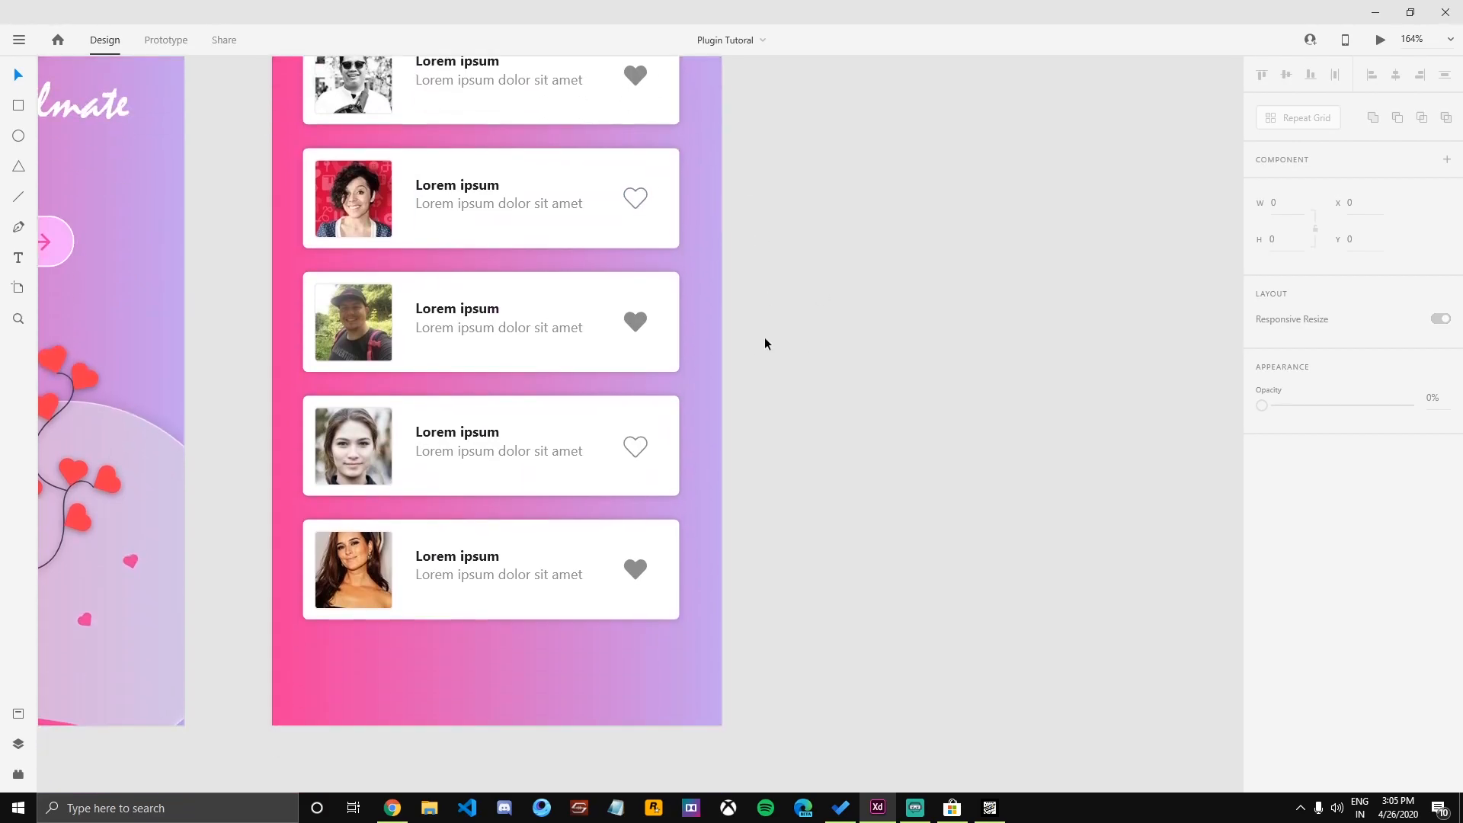
pyautogui.scroll(-5, 744, 431)
pyautogui.moveTo(826, 406); pyautogui.dragTo(745, 378)
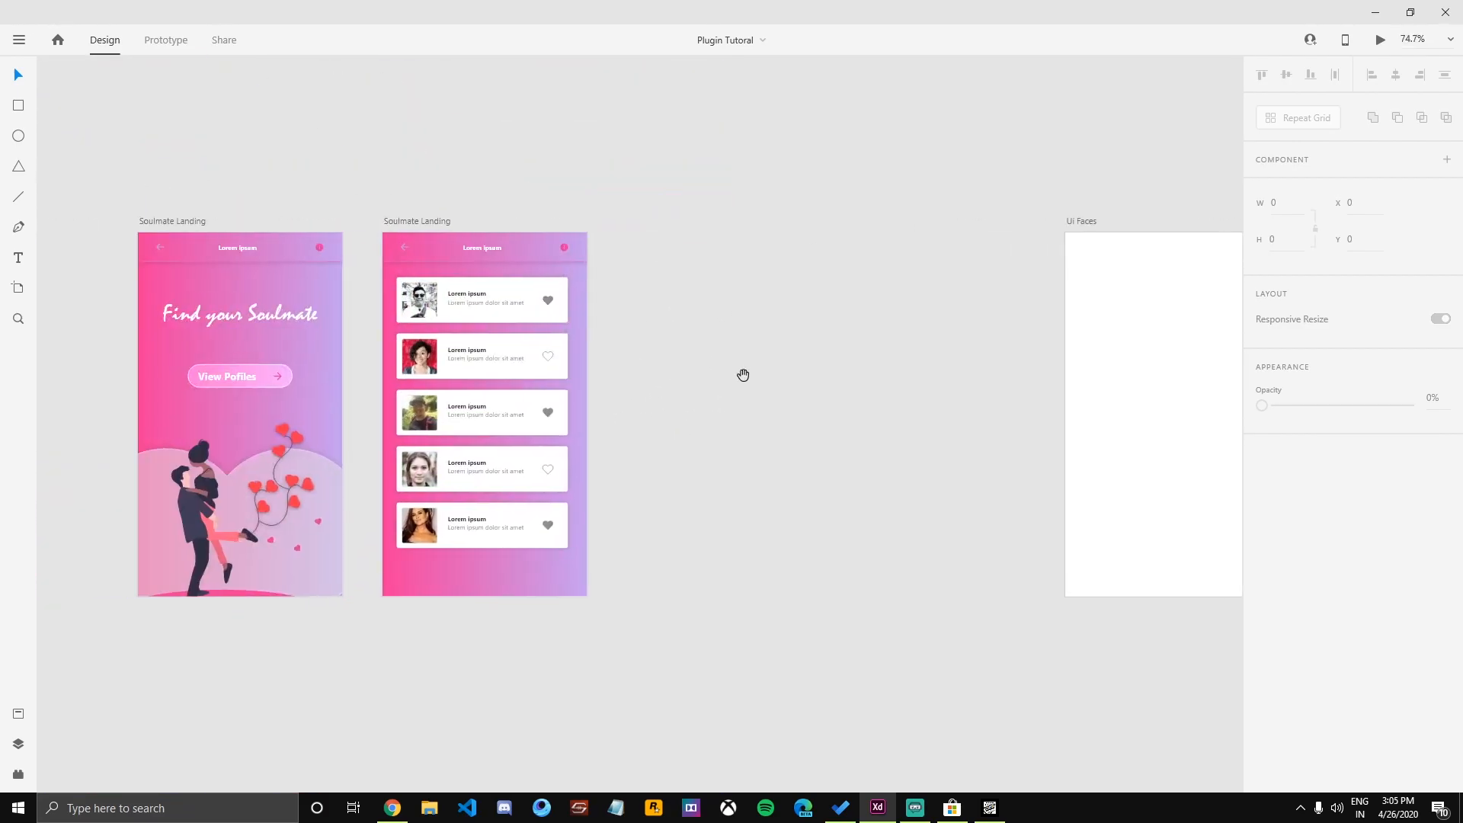
pyautogui.moveTo(115, 182); pyautogui.dragTo(646, 668)
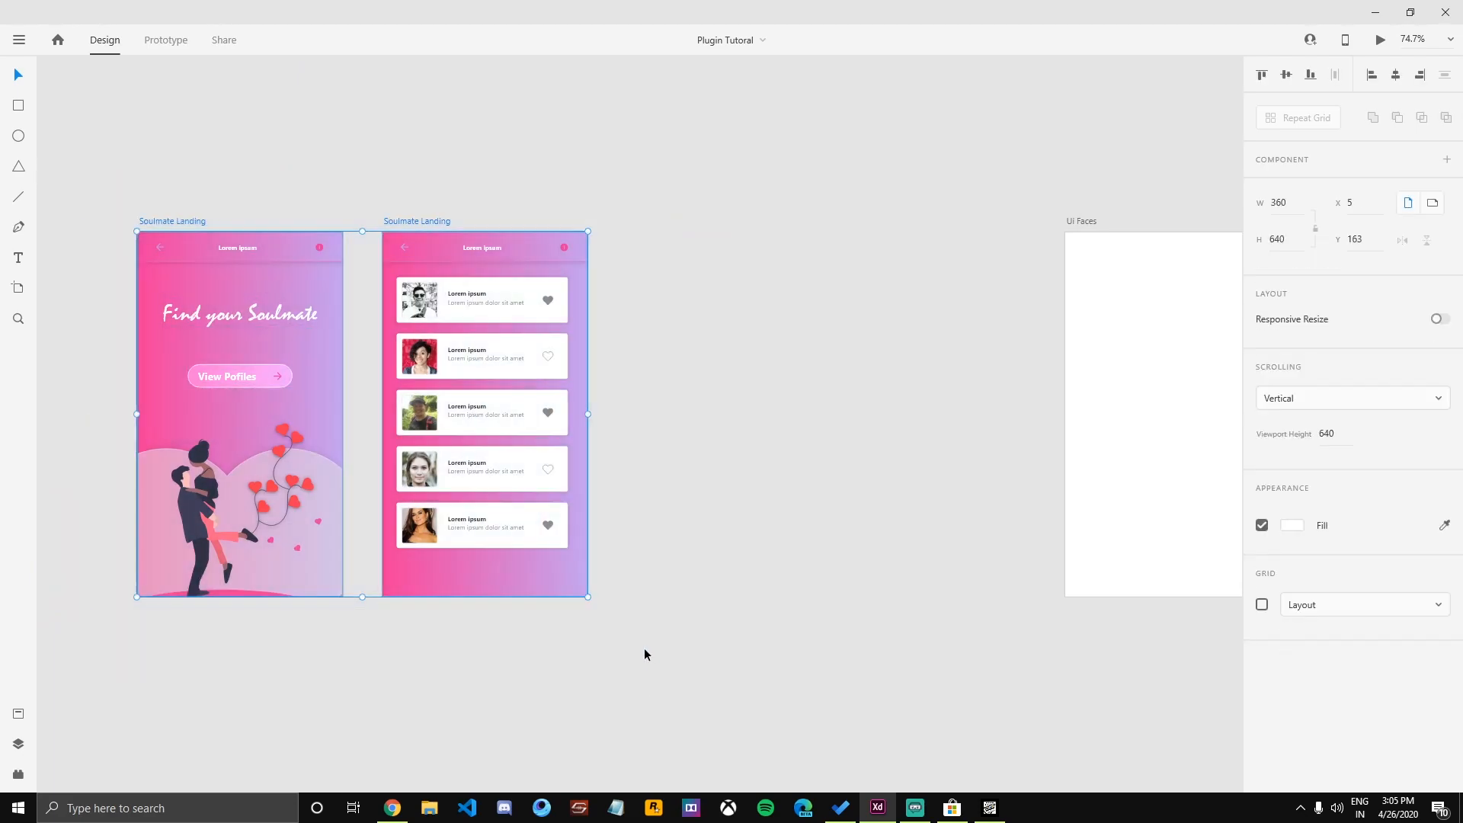
pyautogui.click(659, 463)
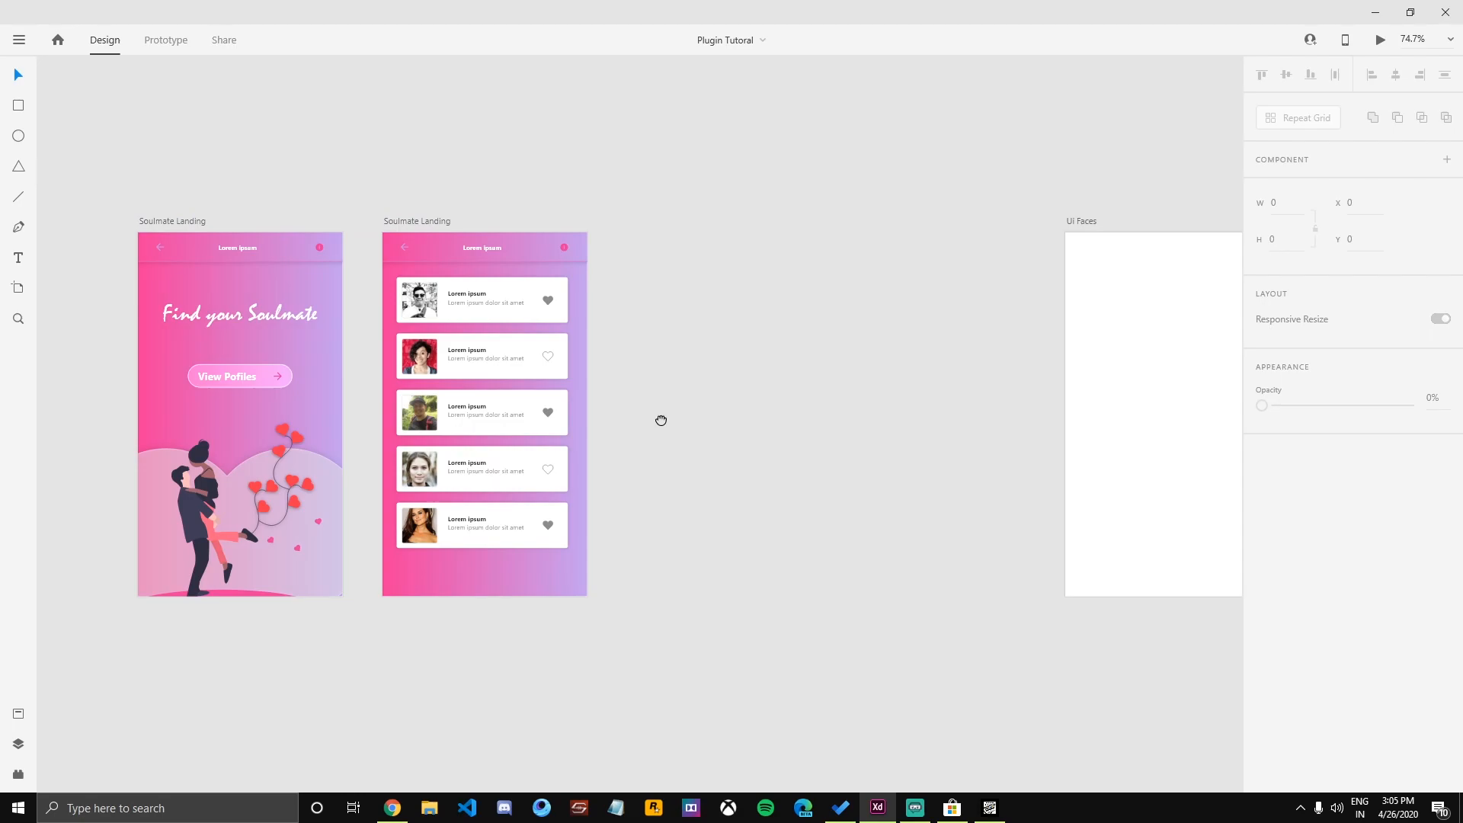
# Return to the empty artboards and show the plugin list with the Complex Gradients commands collapsed.
pyautogui.moveTo(661, 419); pyautogui.dragTo(300, 447)
pyautogui.moveTo(994, 446); pyautogui.dragTo(702, 412)
pyautogui.moveTo(838, 521); pyautogui.dragTo(444, 348)
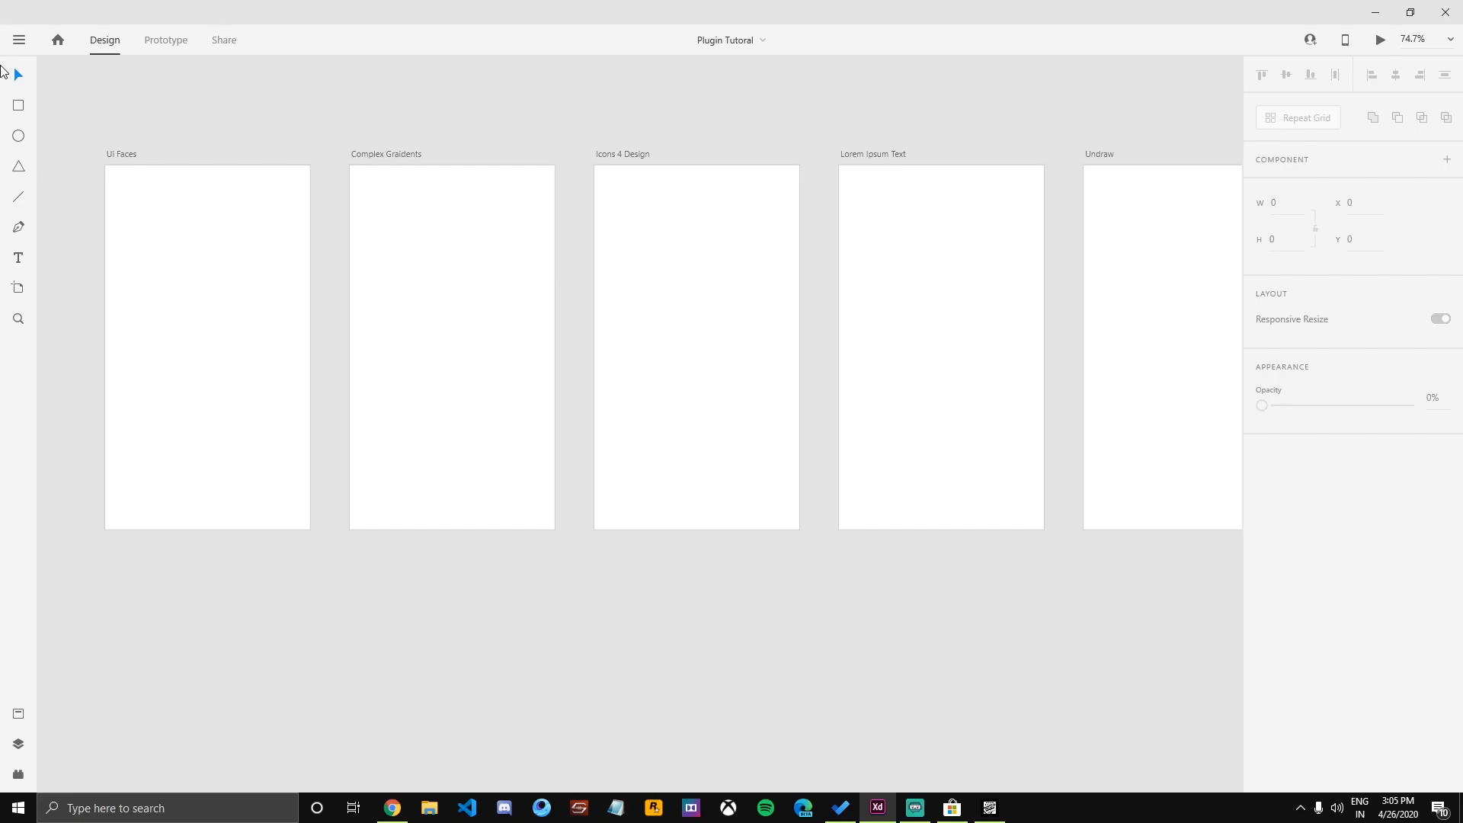
pyautogui.click(19, 776)
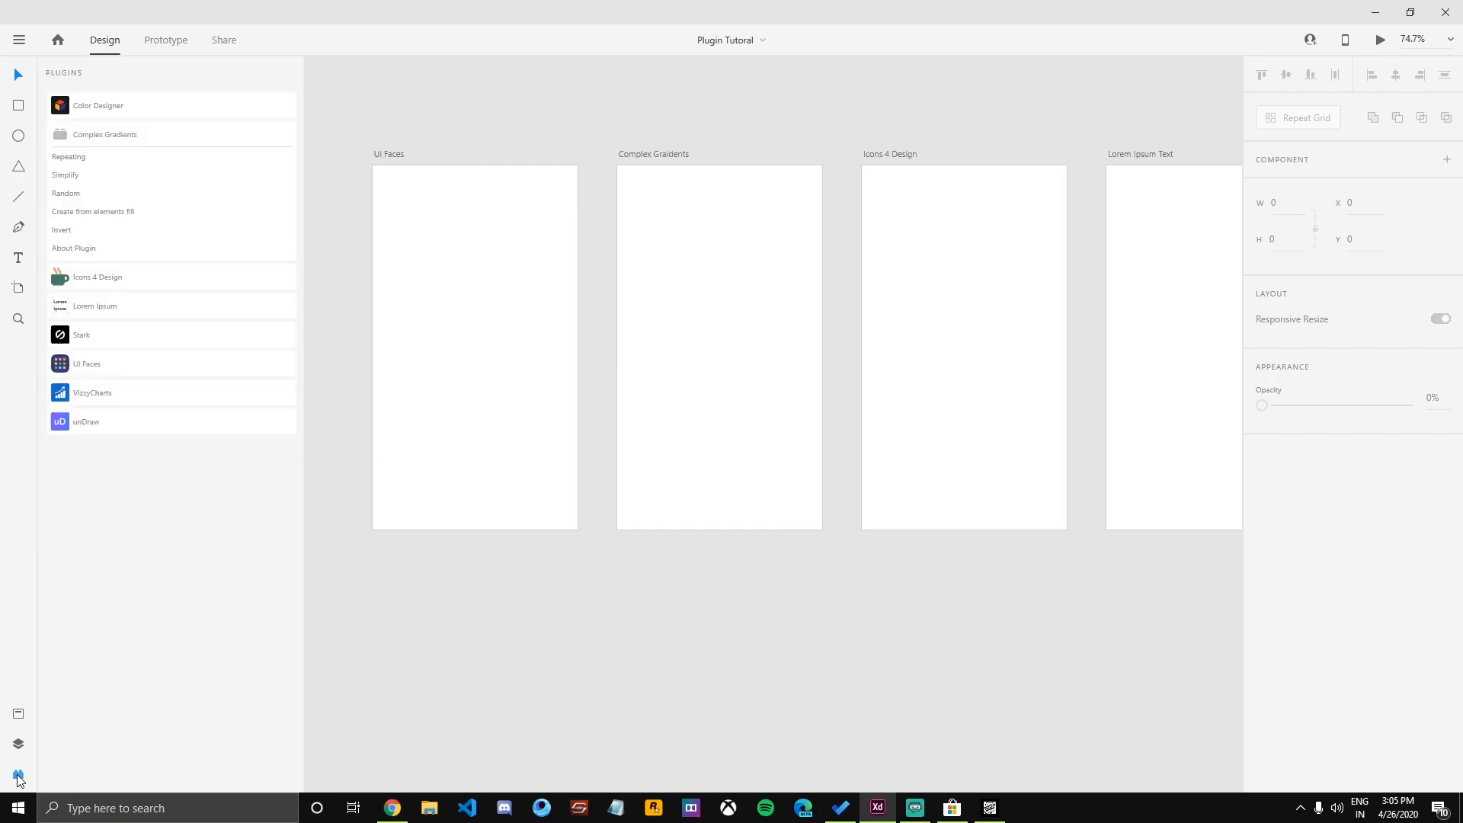
pyautogui.click(285, 135)
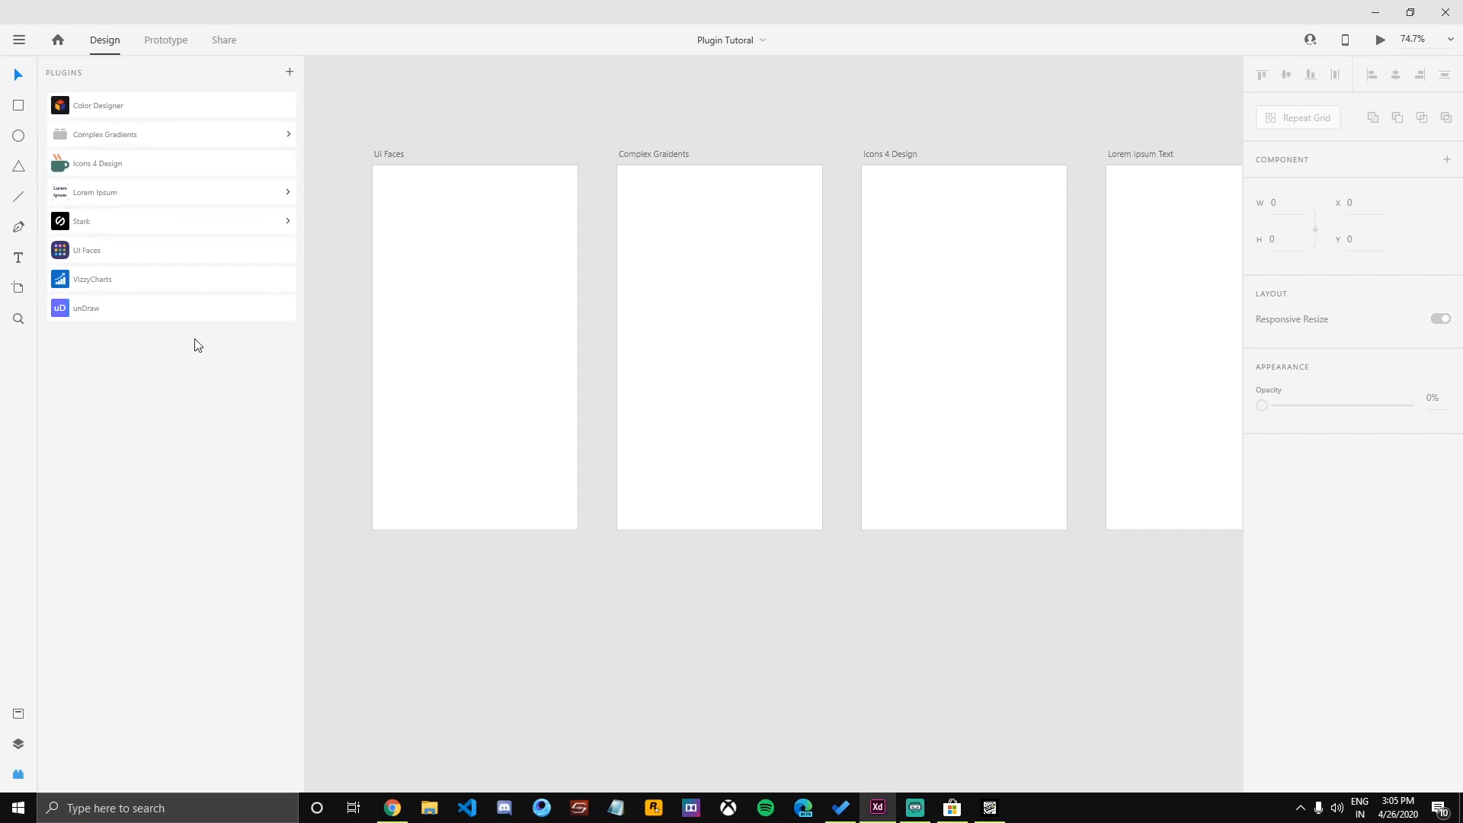
# Open the plugin manager, maximize its window and look over the Discover page.
pyautogui.click(290, 73)
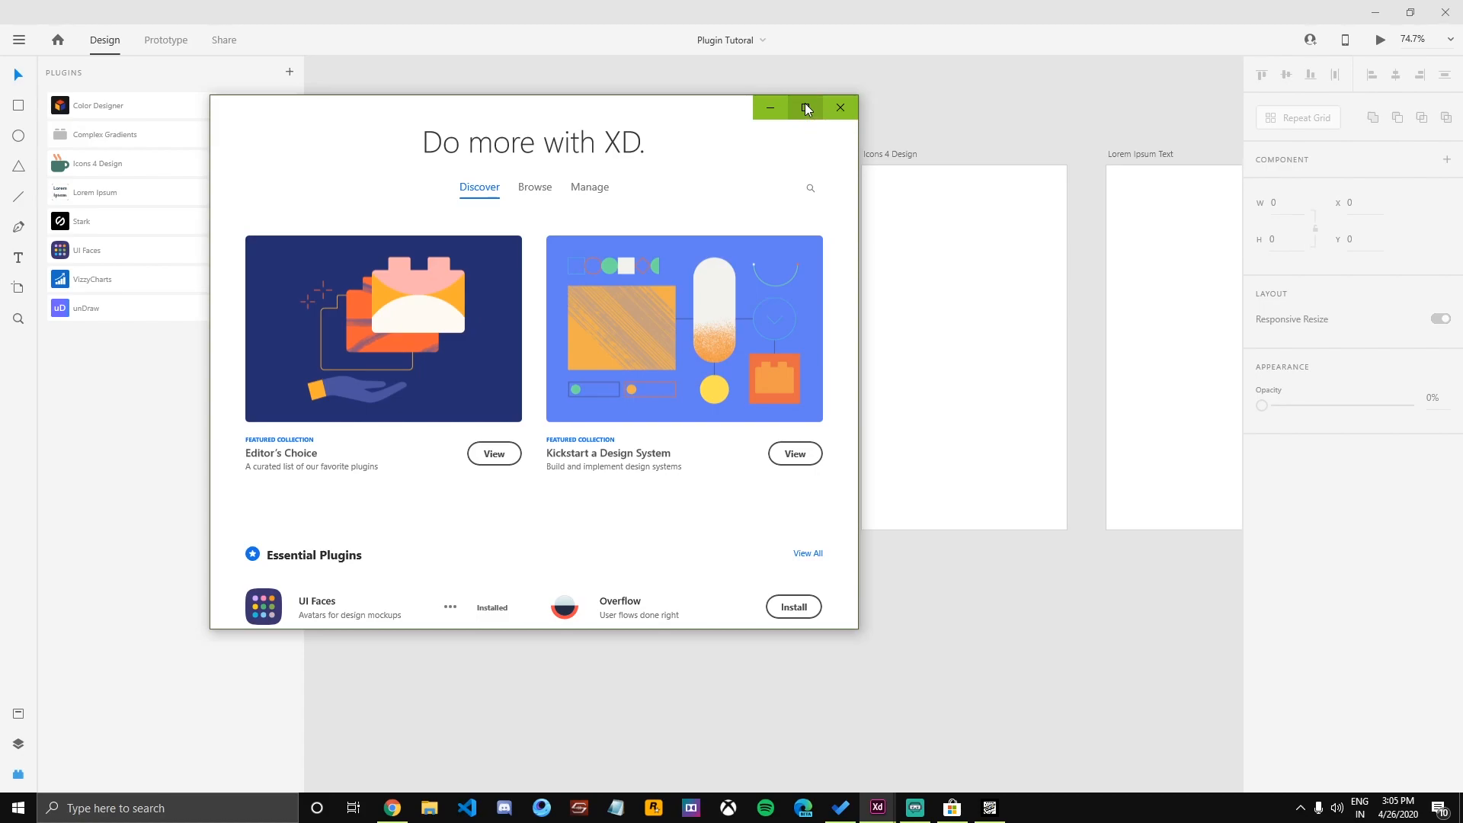
pyautogui.click(806, 109)
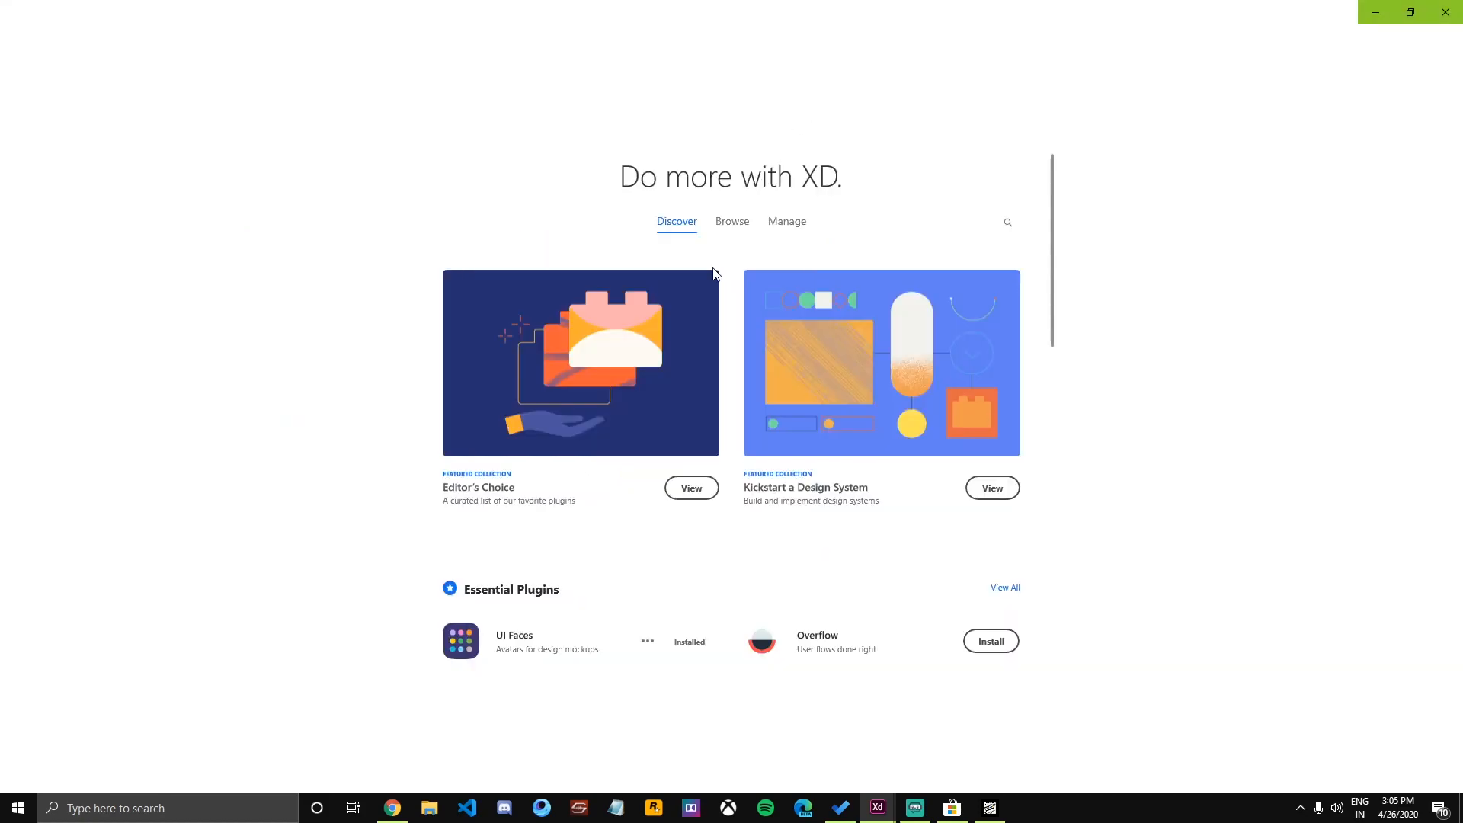
pyautogui.scroll(-4, 700, 309)
pyautogui.scroll(2, 734, 221)
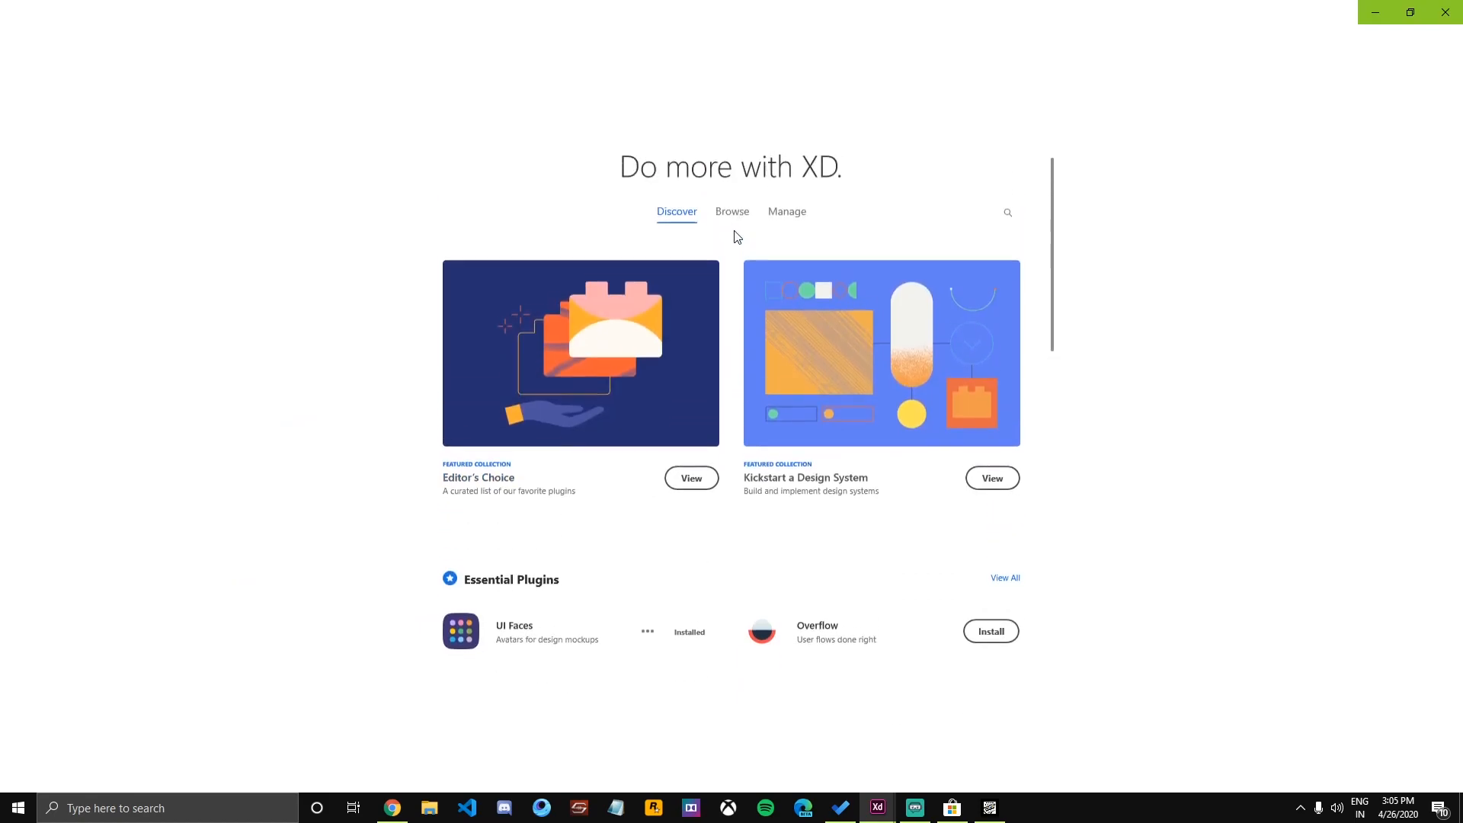
# Look through the catalogue of all plugins and check the management options for the installed Color Designer plugin.
pyautogui.click(733, 222)
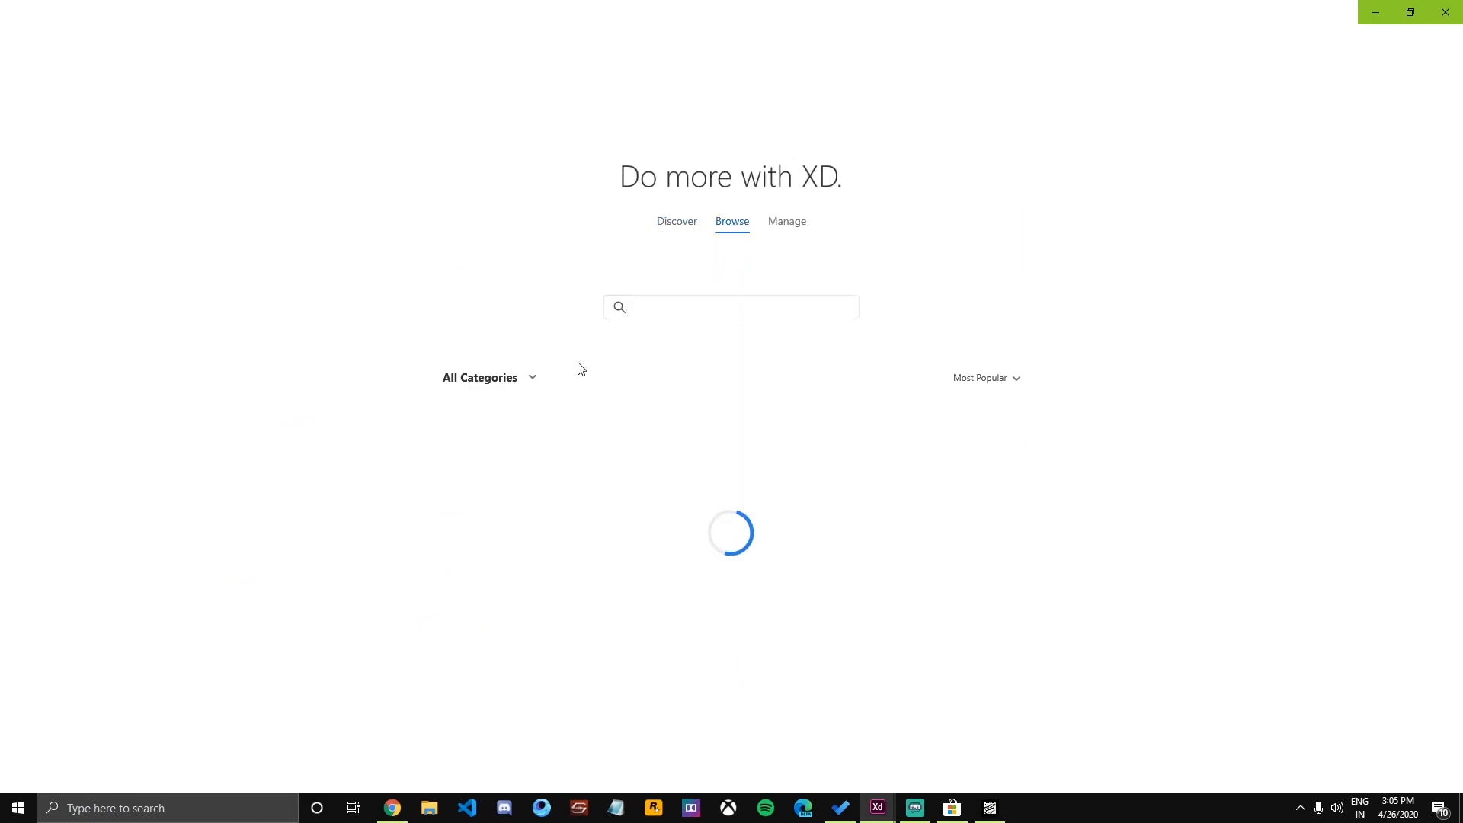
pyautogui.scroll(-3, 549, 458)
pyautogui.scroll(2, 856, 476)
pyautogui.scroll(1, 677, 200)
pyautogui.click(800, 224)
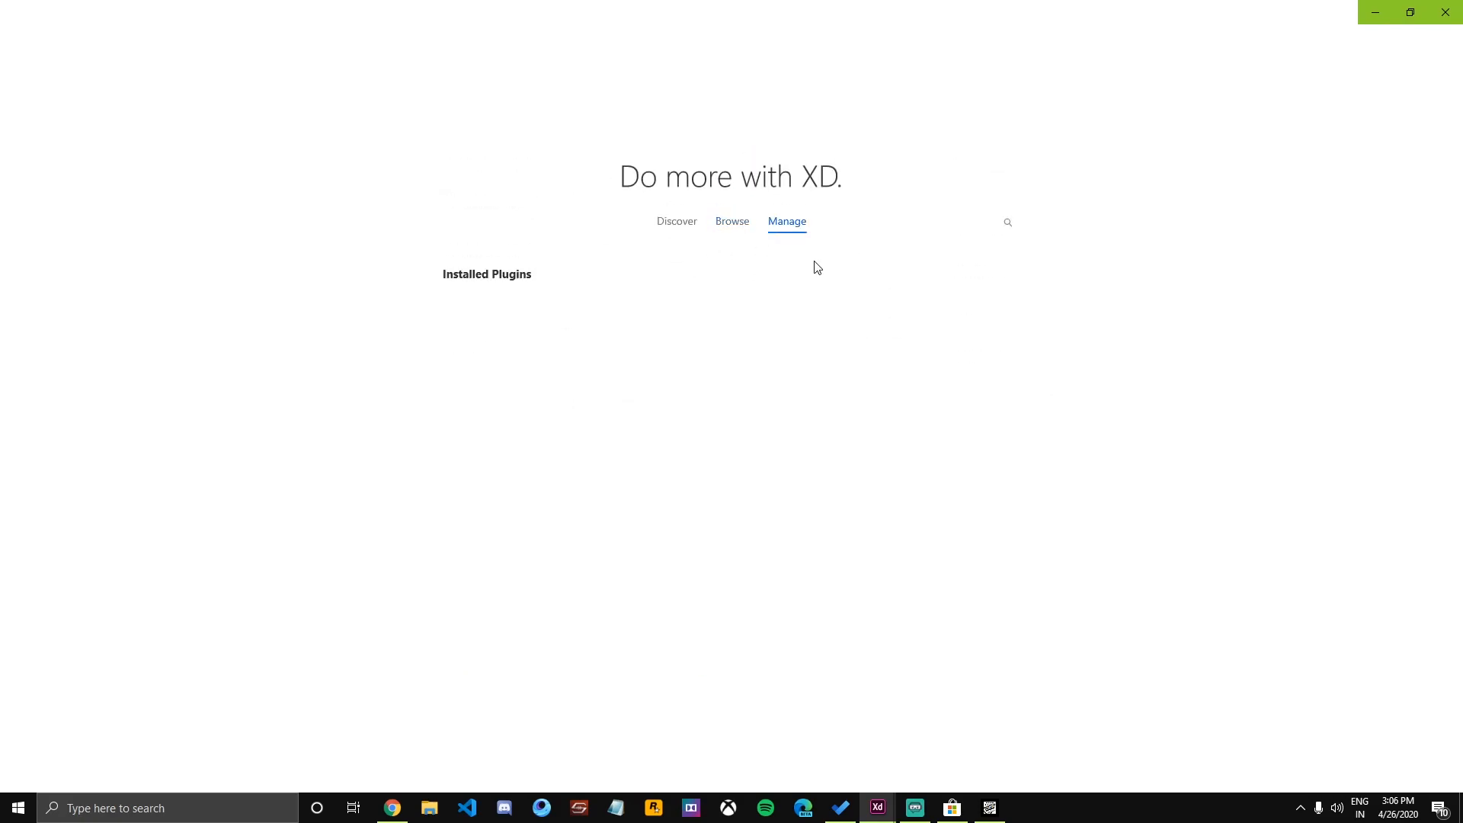
pyautogui.click(645, 322)
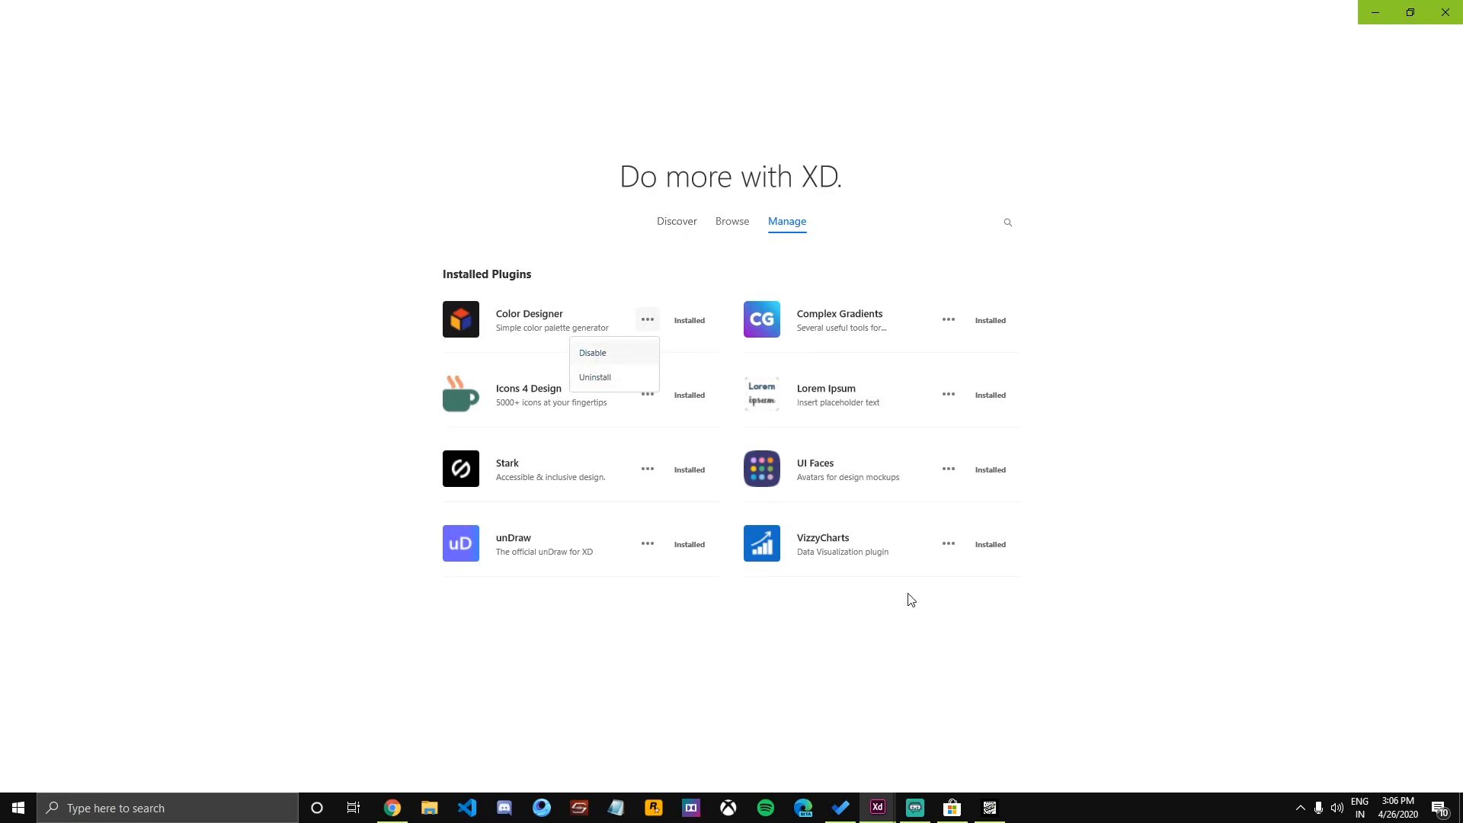
# Open the Editor's Choice collection from the Discover page.
pyautogui.click(678, 222)
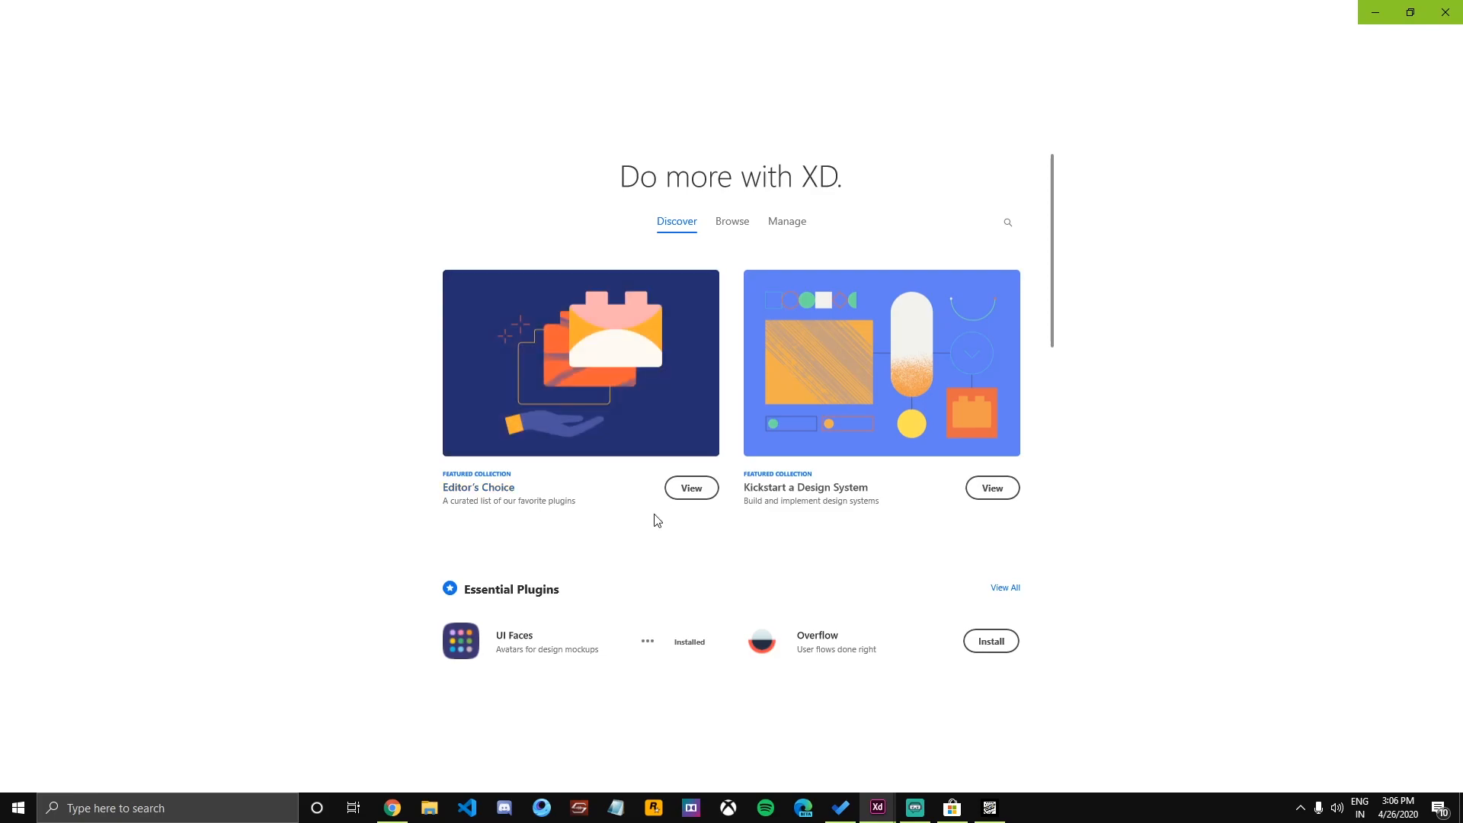
pyautogui.click(599, 438)
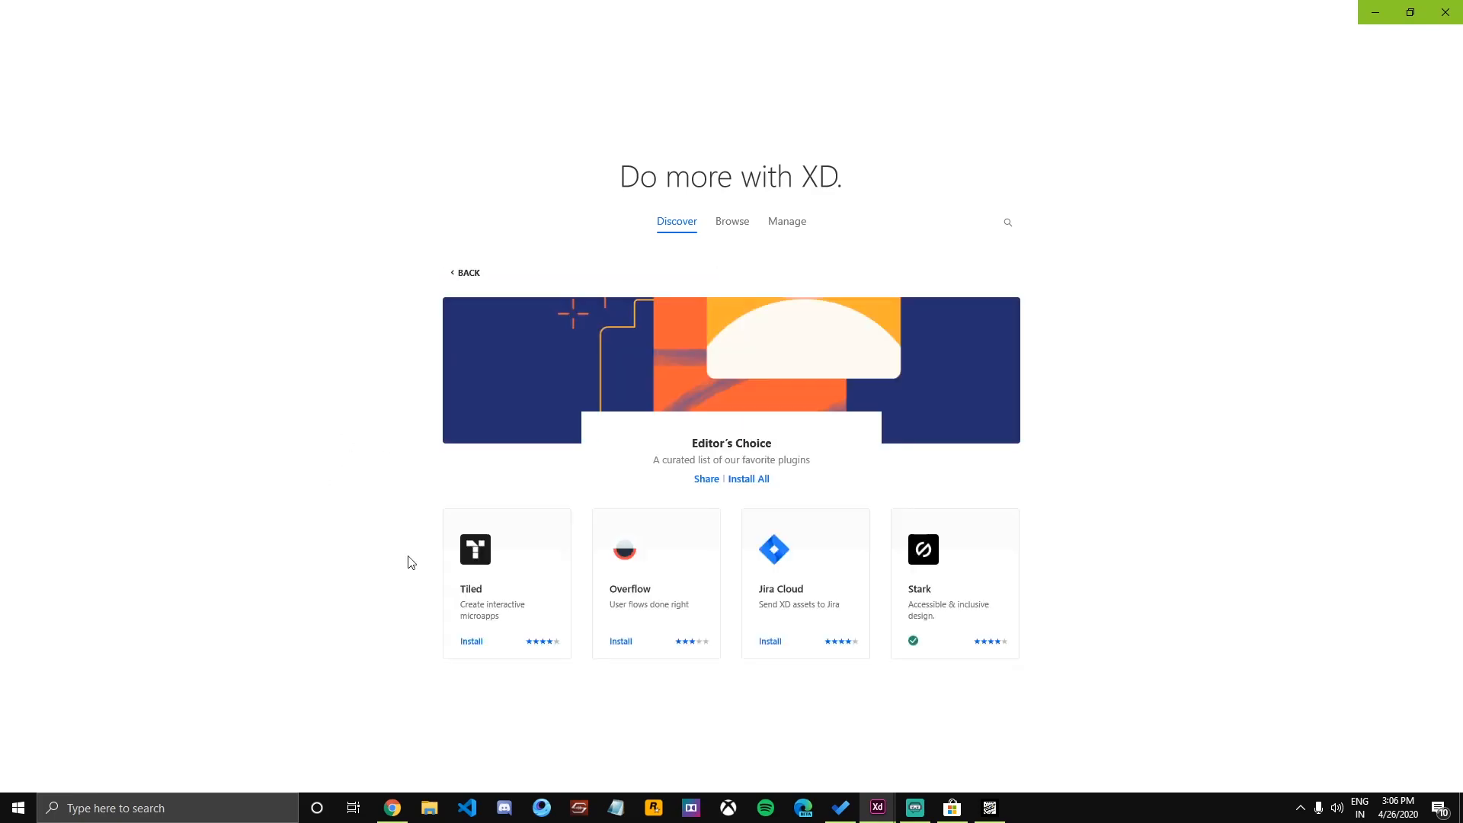
# View the Tiled plugin's description and preview images, and return to the Editor's Choice collection.
pyautogui.click(496, 613)
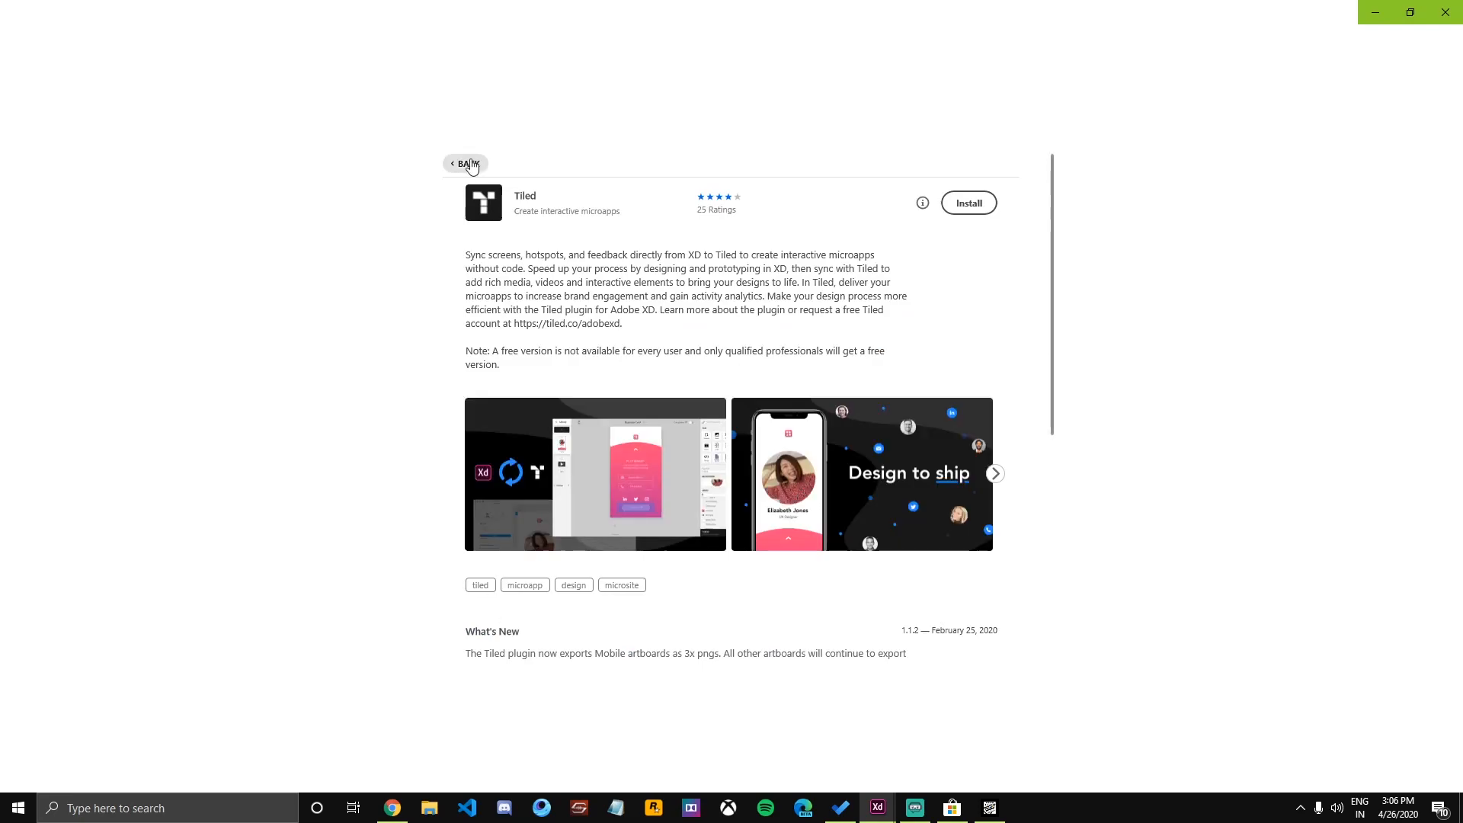
pyautogui.click(616, 451)
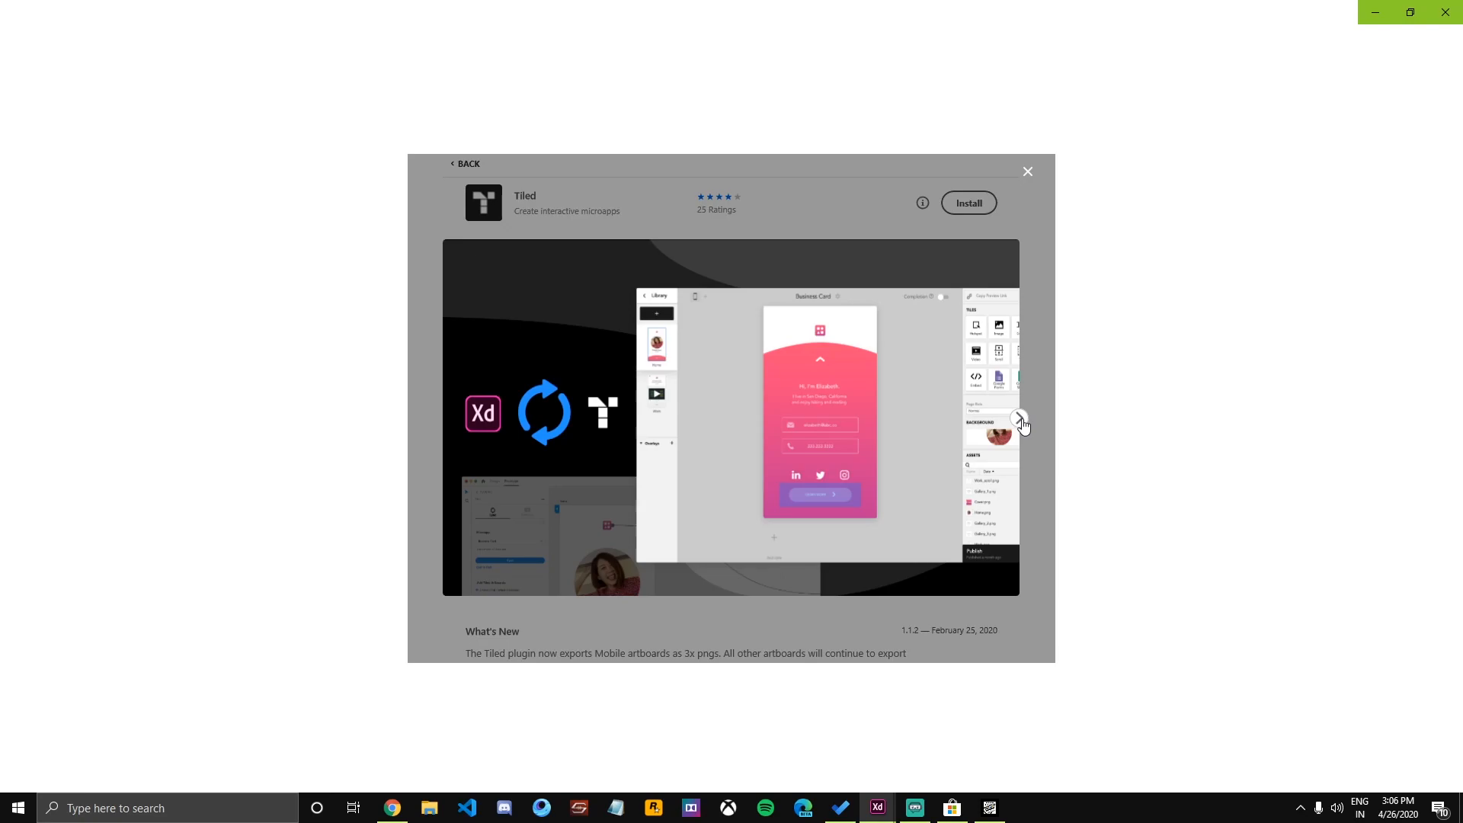
pyautogui.click(1019, 418)
pyautogui.click(1019, 419)
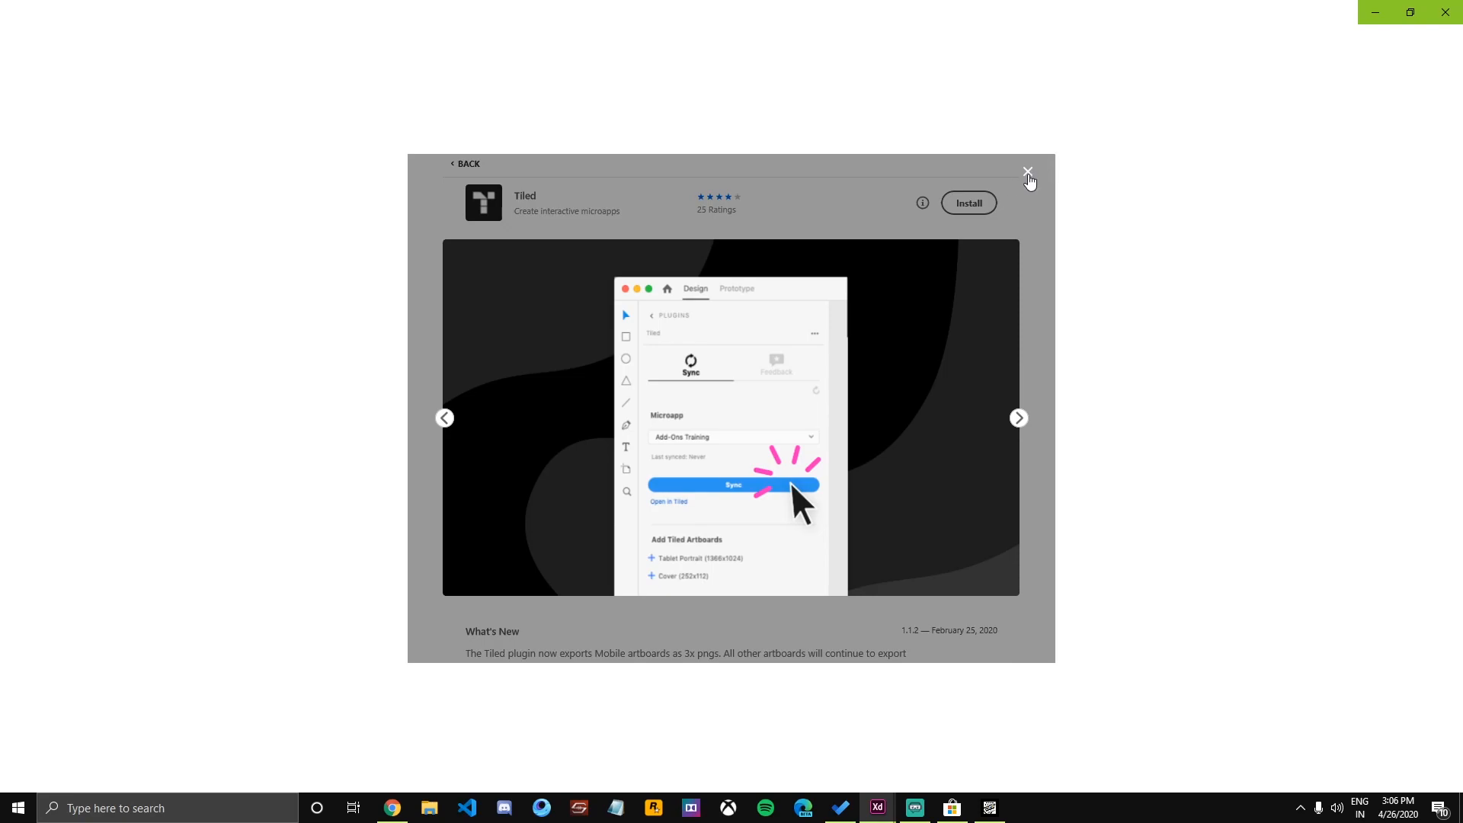
pyautogui.click(1027, 170)
pyautogui.click(466, 164)
# Install the Icondrop by Iconscout plugin from the Editor's Choice collection and close the plugin manager.
pyautogui.scroll(-3, 830, 545)
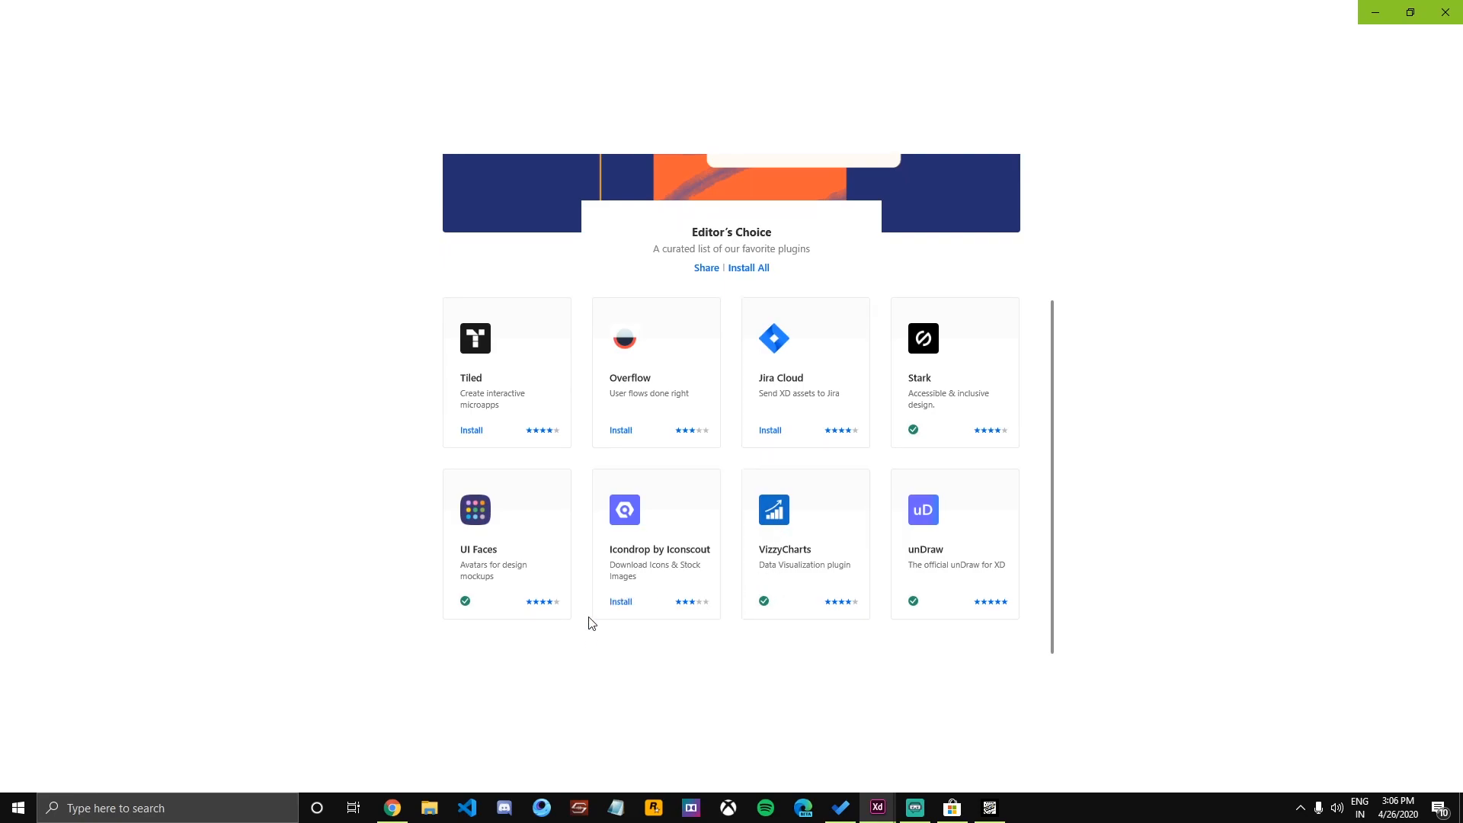
pyautogui.click(619, 602)
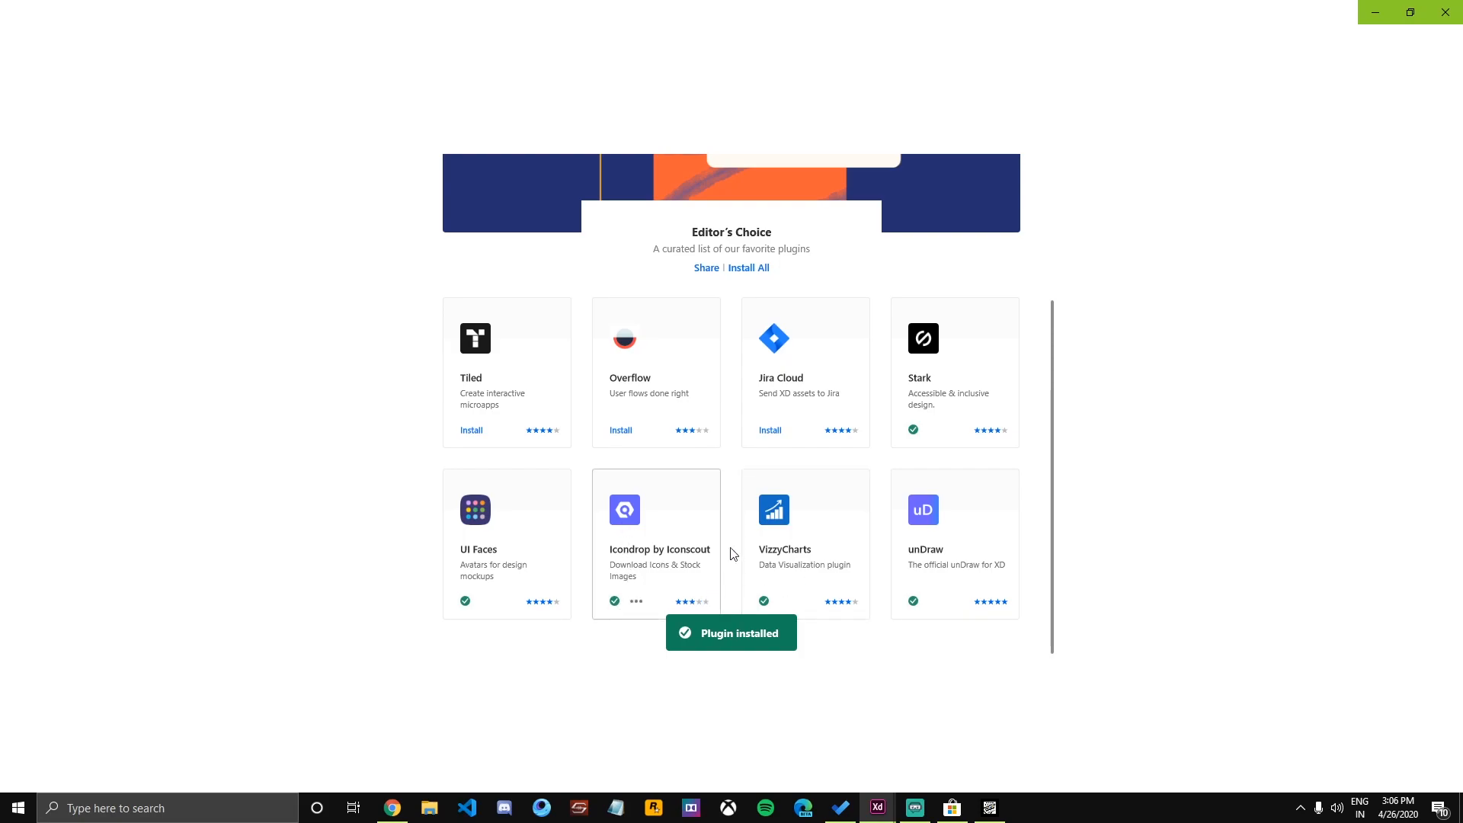
pyautogui.scroll(3, 690, 507)
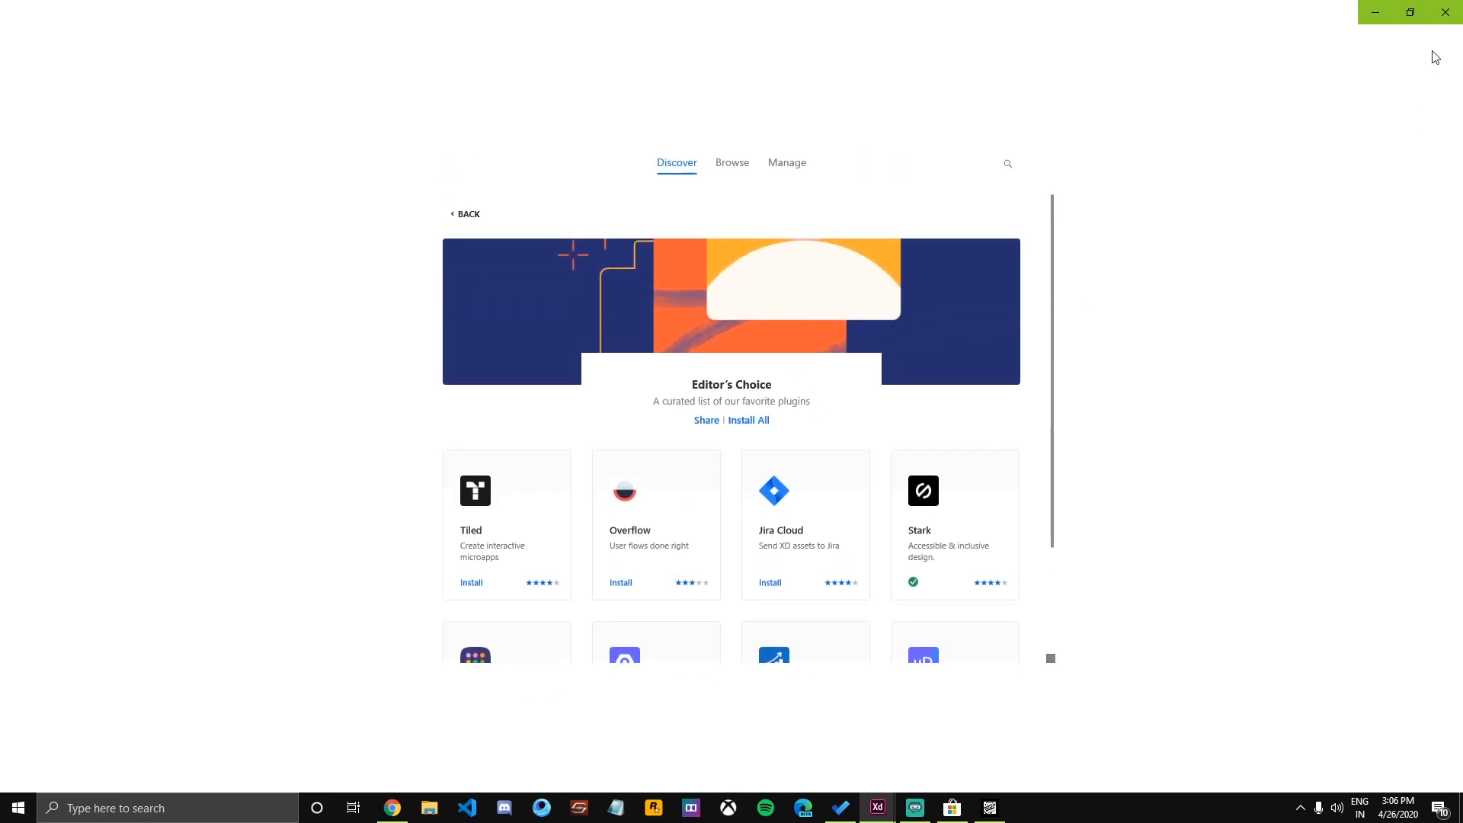
pyautogui.click(1445, 12)
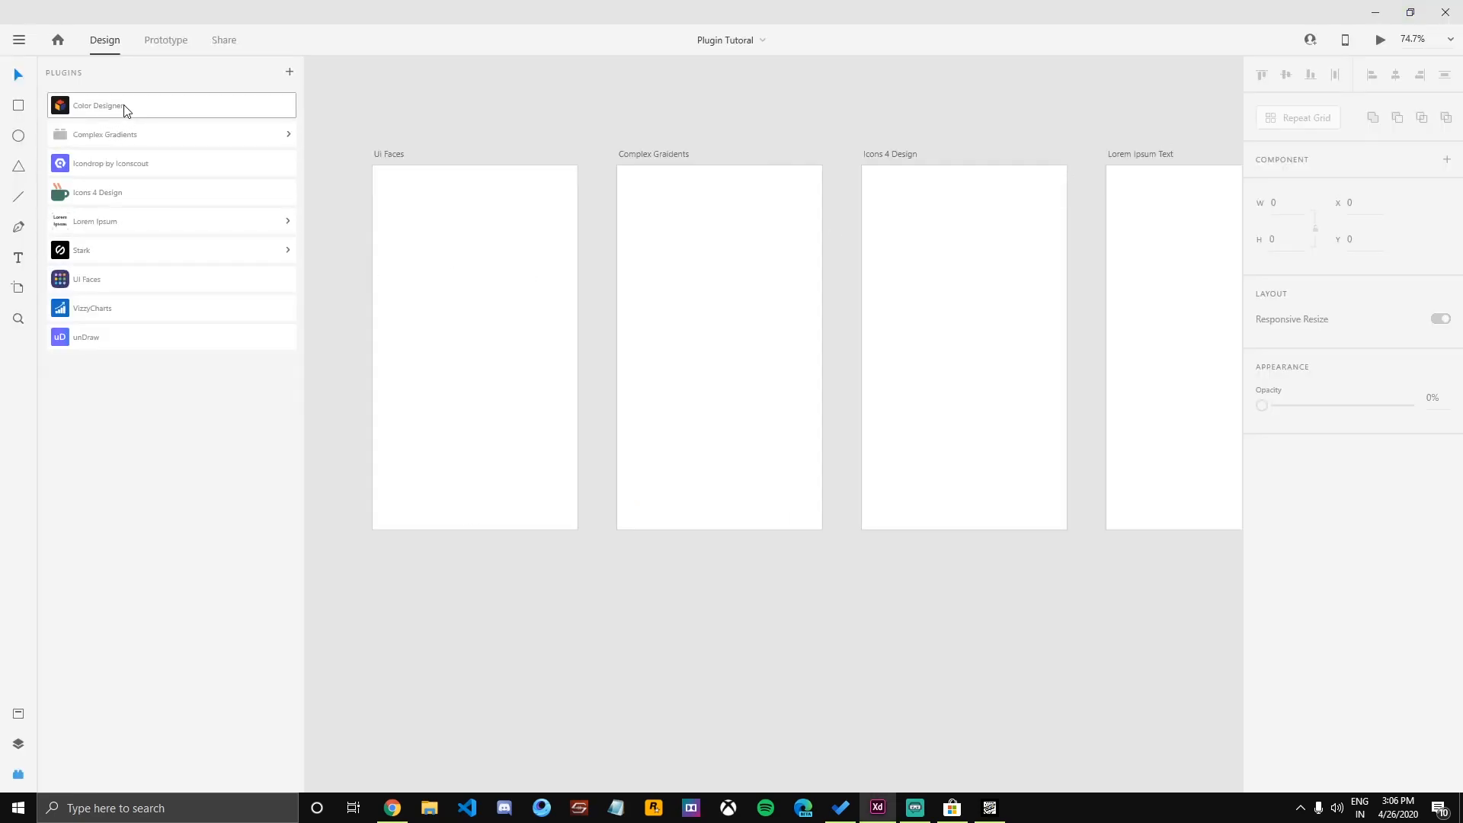
# Open the Icondrop by Iconscout plugin, widen its panel, go through the introduction to the login form, and return to the plugin list.
pyautogui.click(124, 171)
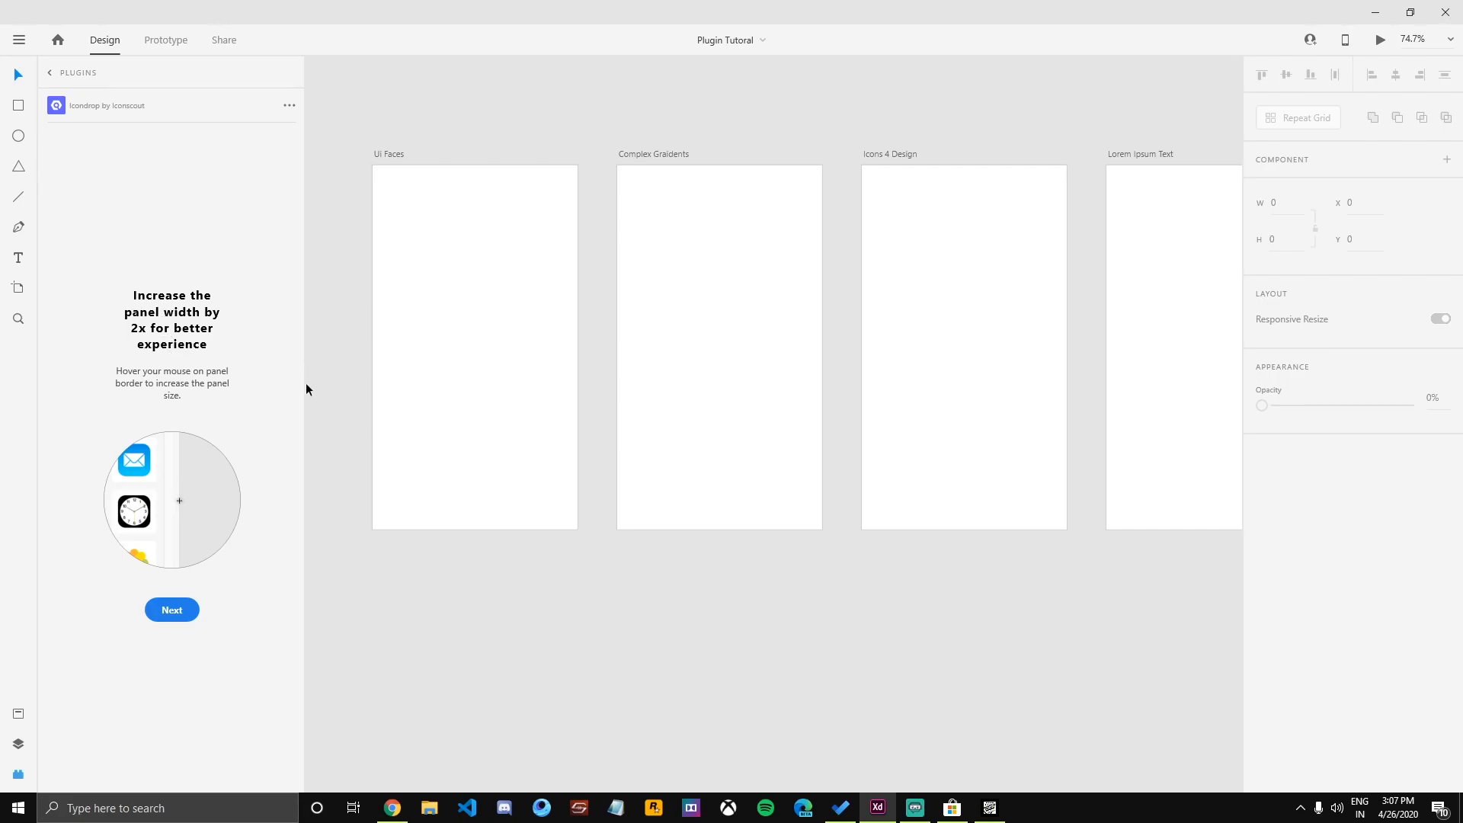
pyautogui.moveTo(505, 400); pyautogui.dragTo(529, 400)
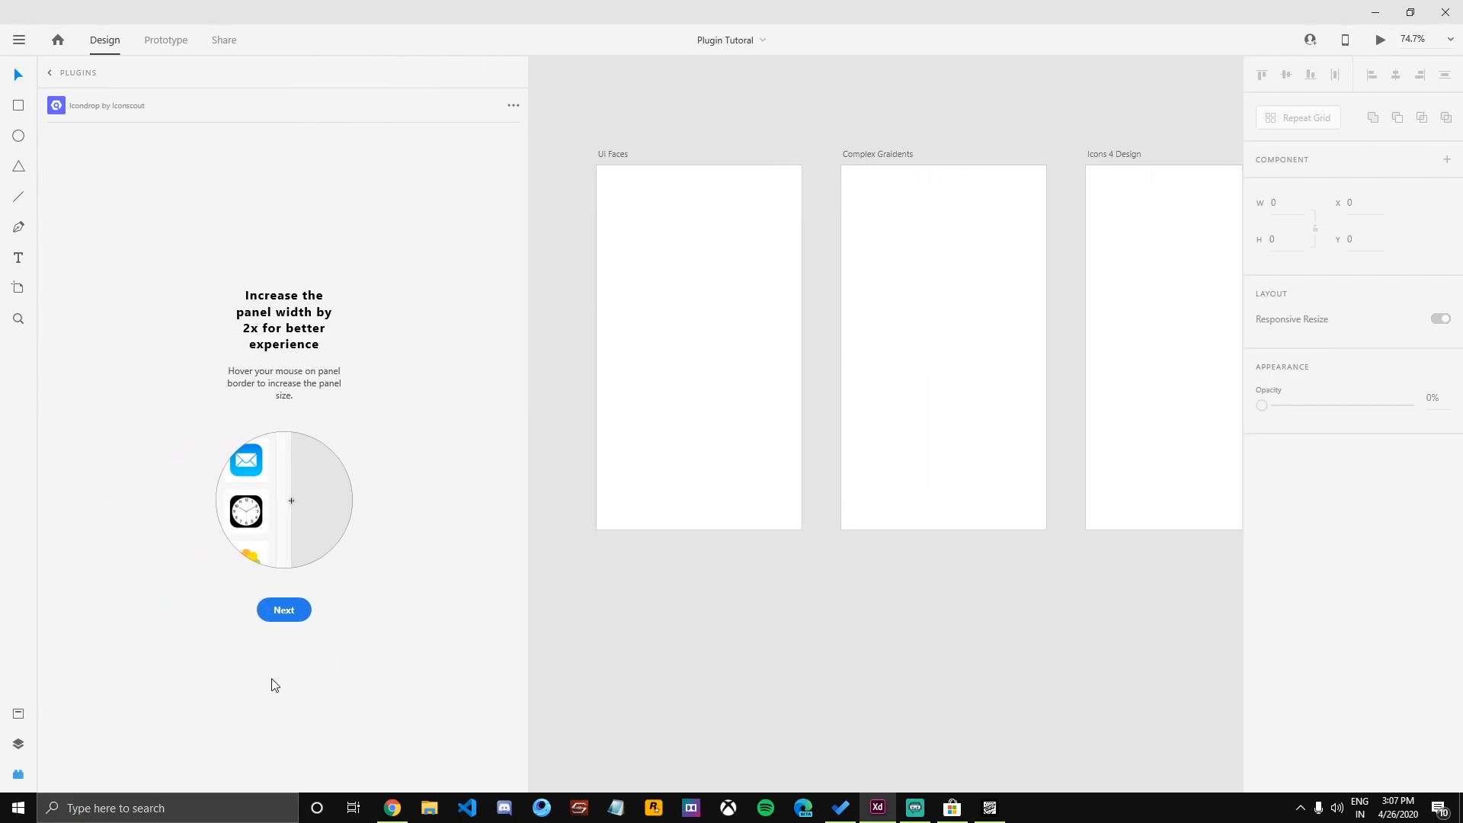
pyautogui.click(284, 610)
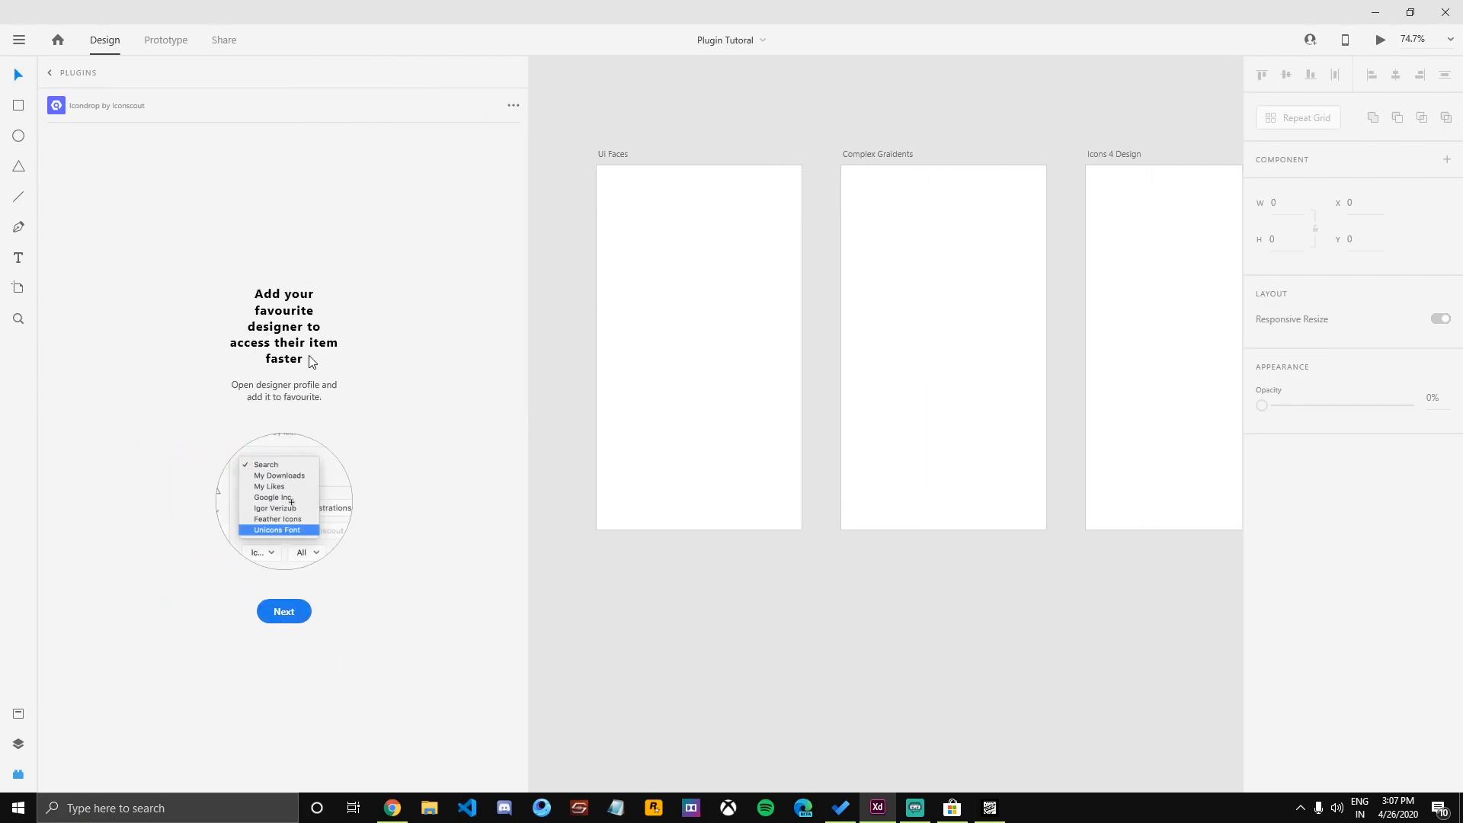
pyautogui.click(304, 611)
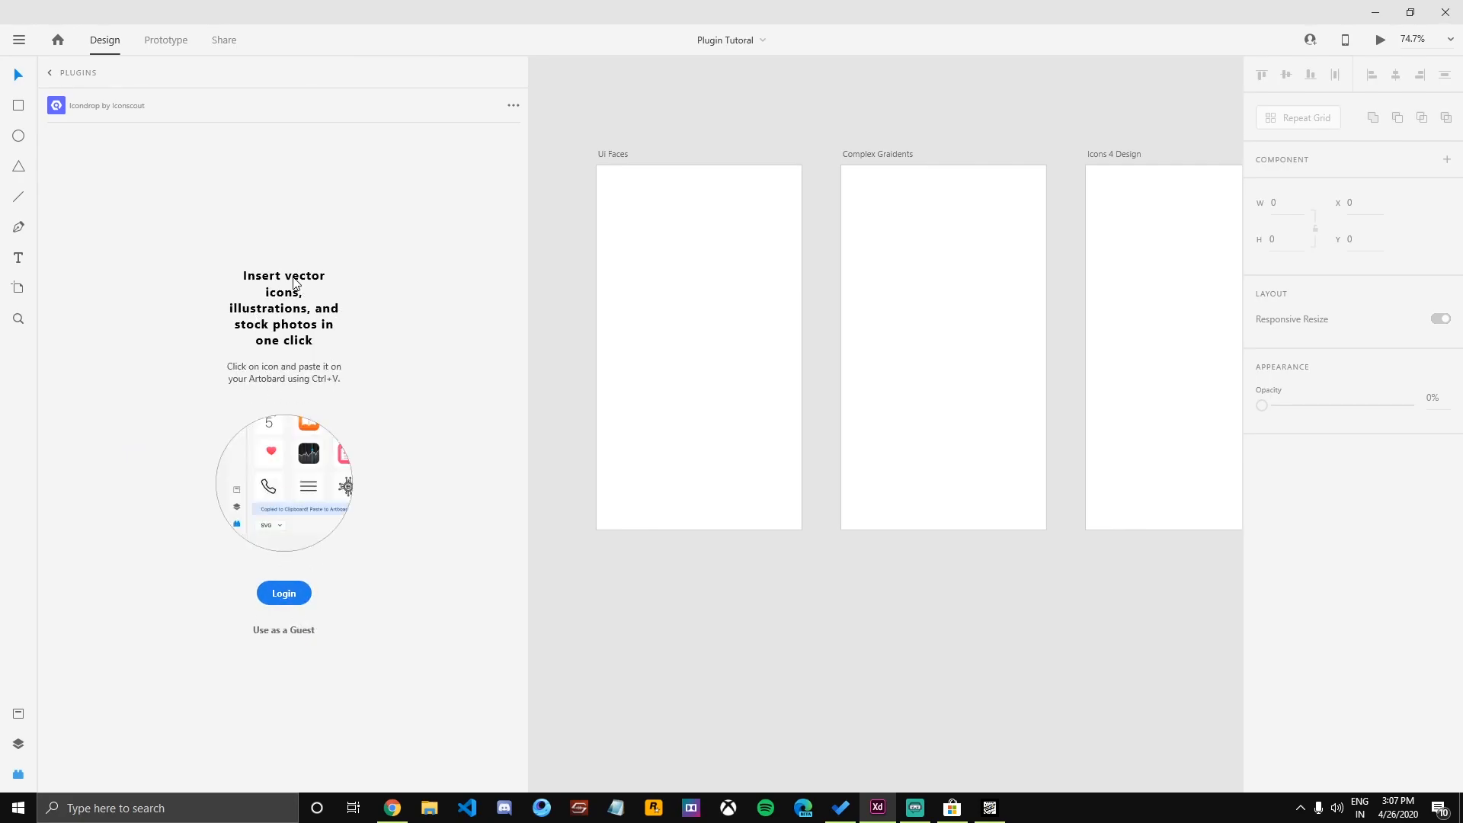
pyautogui.click(290, 605)
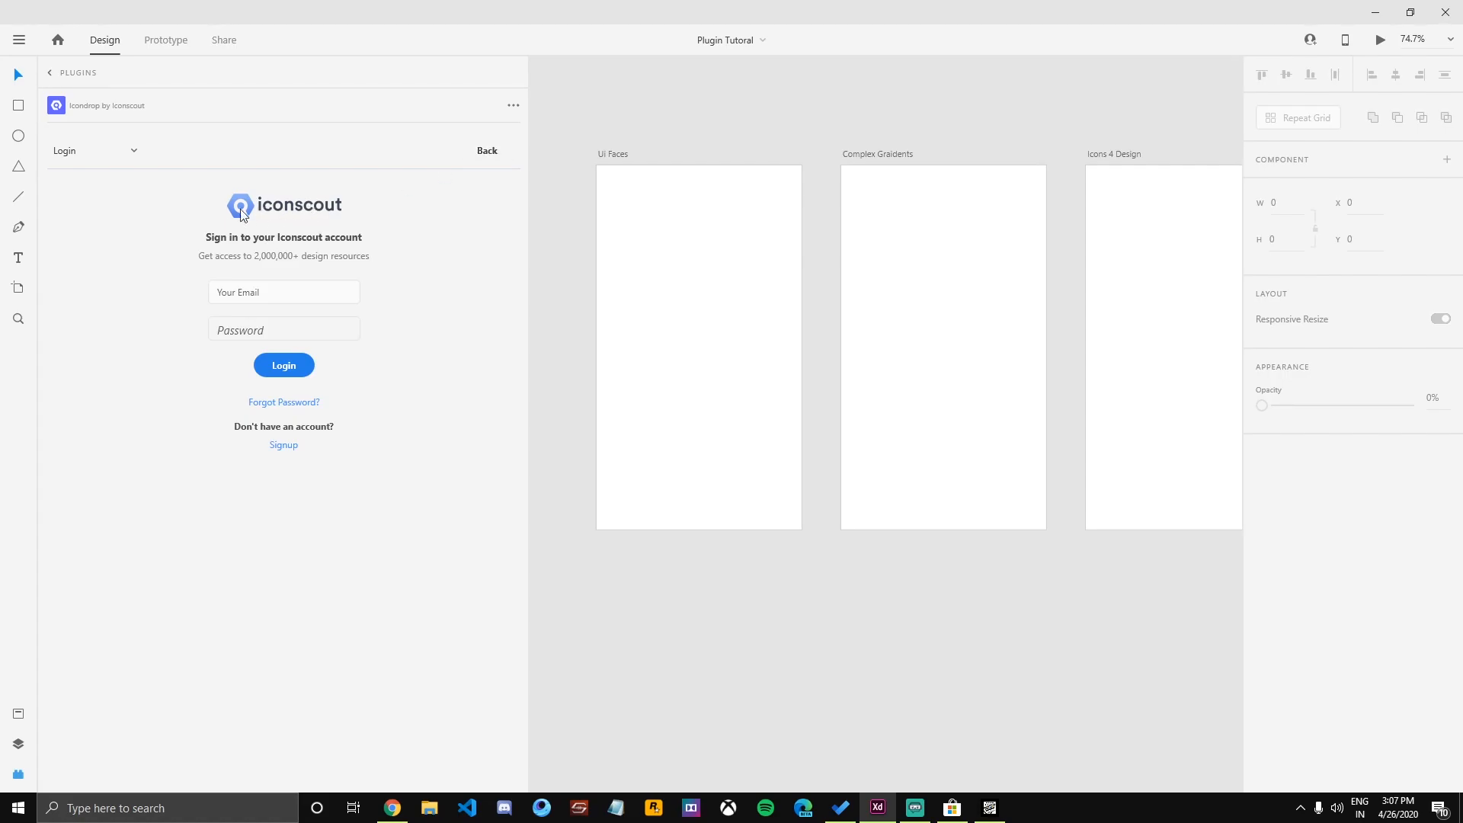
pyautogui.click(487, 151)
pyautogui.click(49, 74)
# Uninstall the Icondrop by Iconscout plugin and close the plugin manager.
pyautogui.rightClick(467, 163)
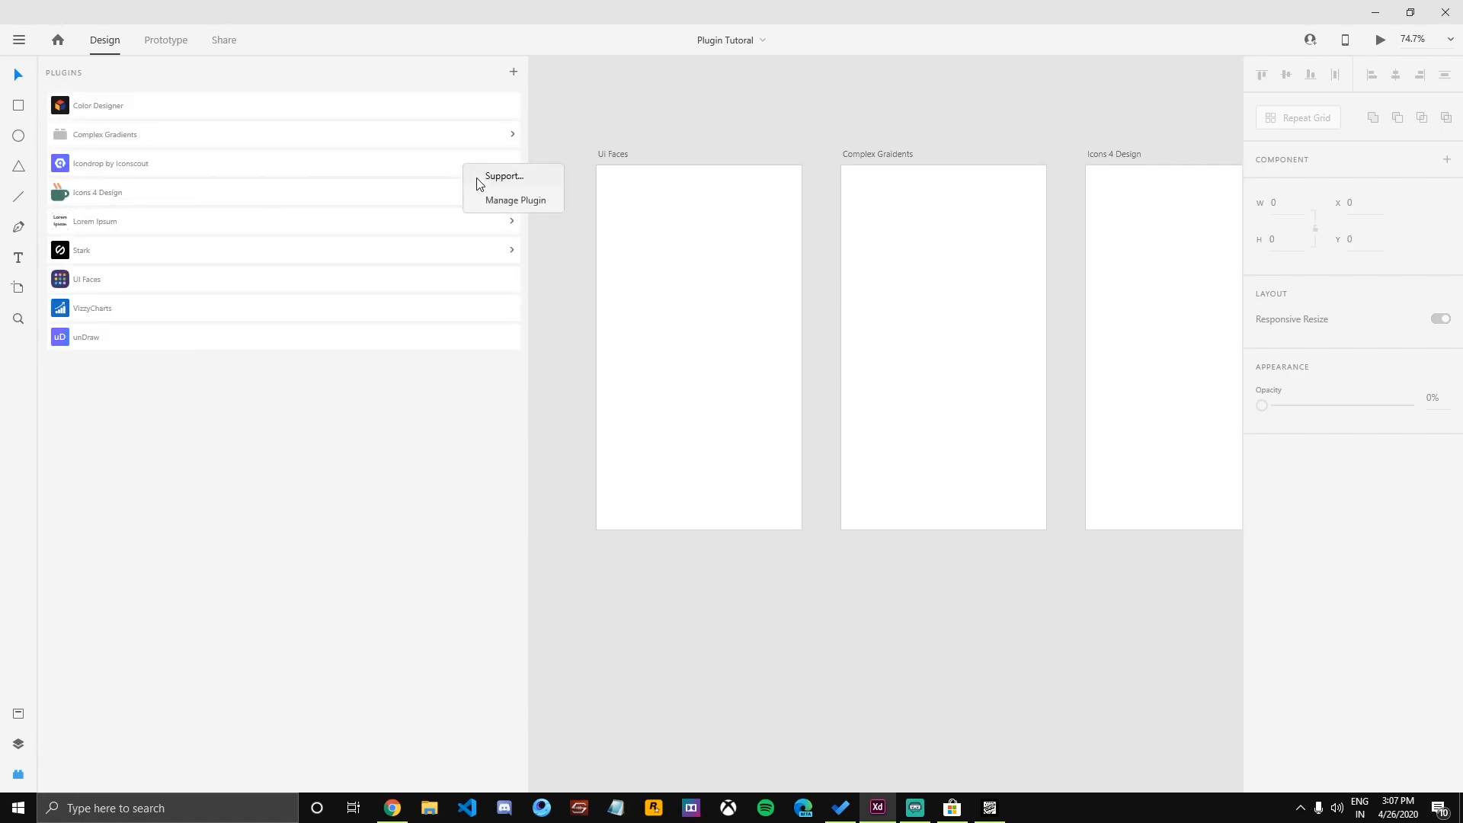
pyautogui.click(488, 201)
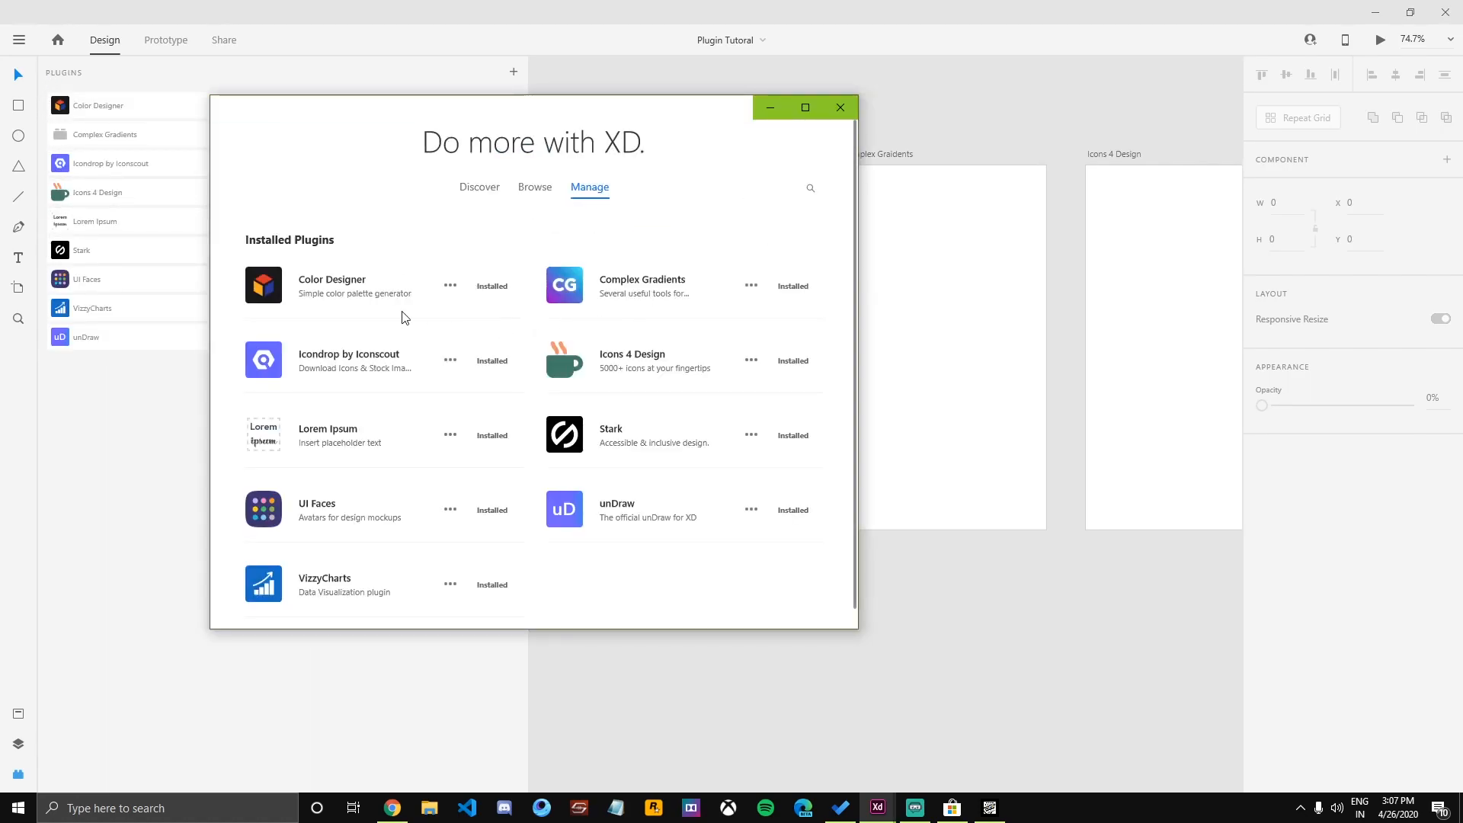
pyautogui.click(450, 361)
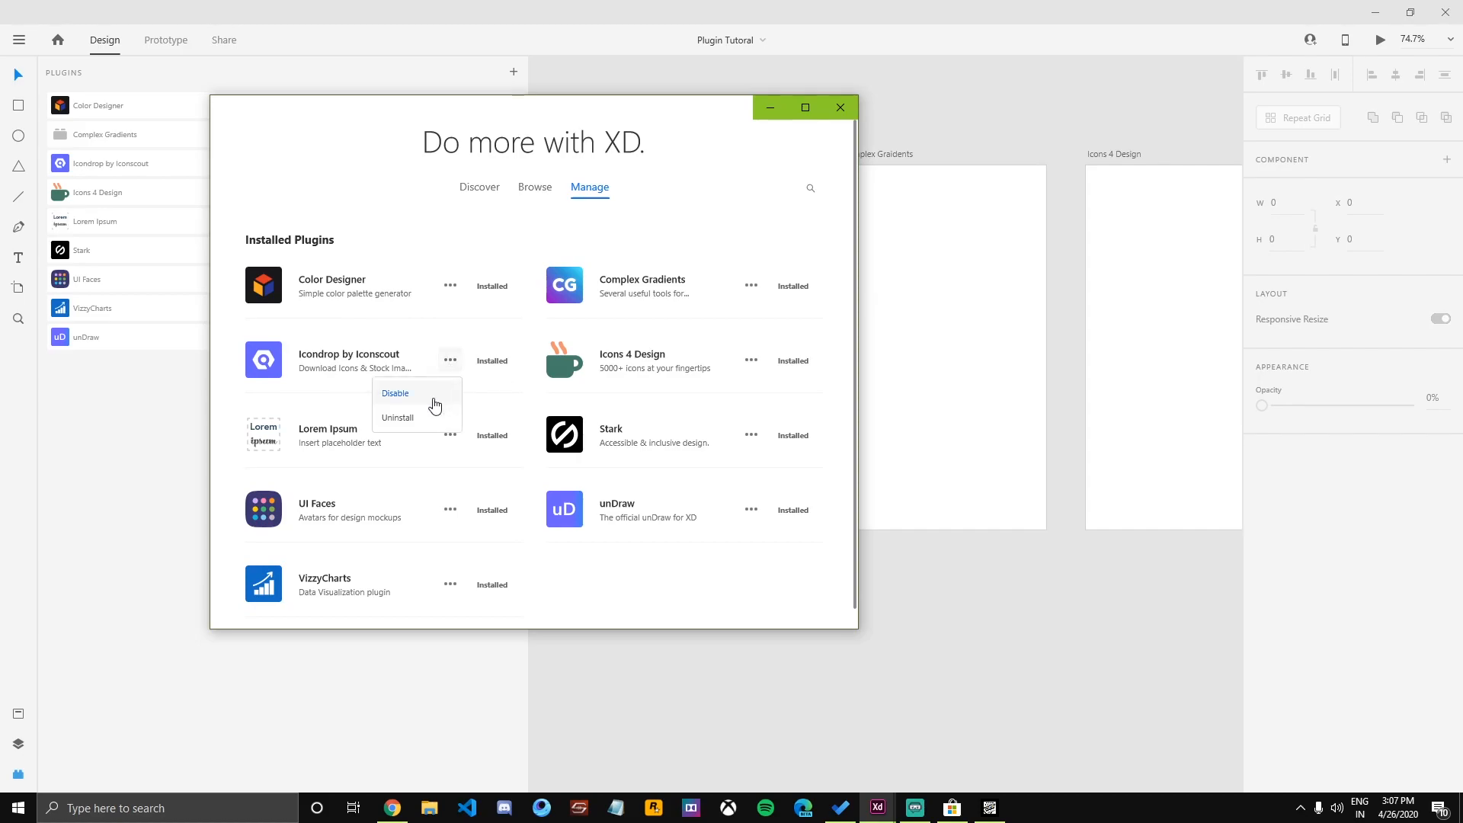
pyautogui.click(408, 415)
pyautogui.click(602, 442)
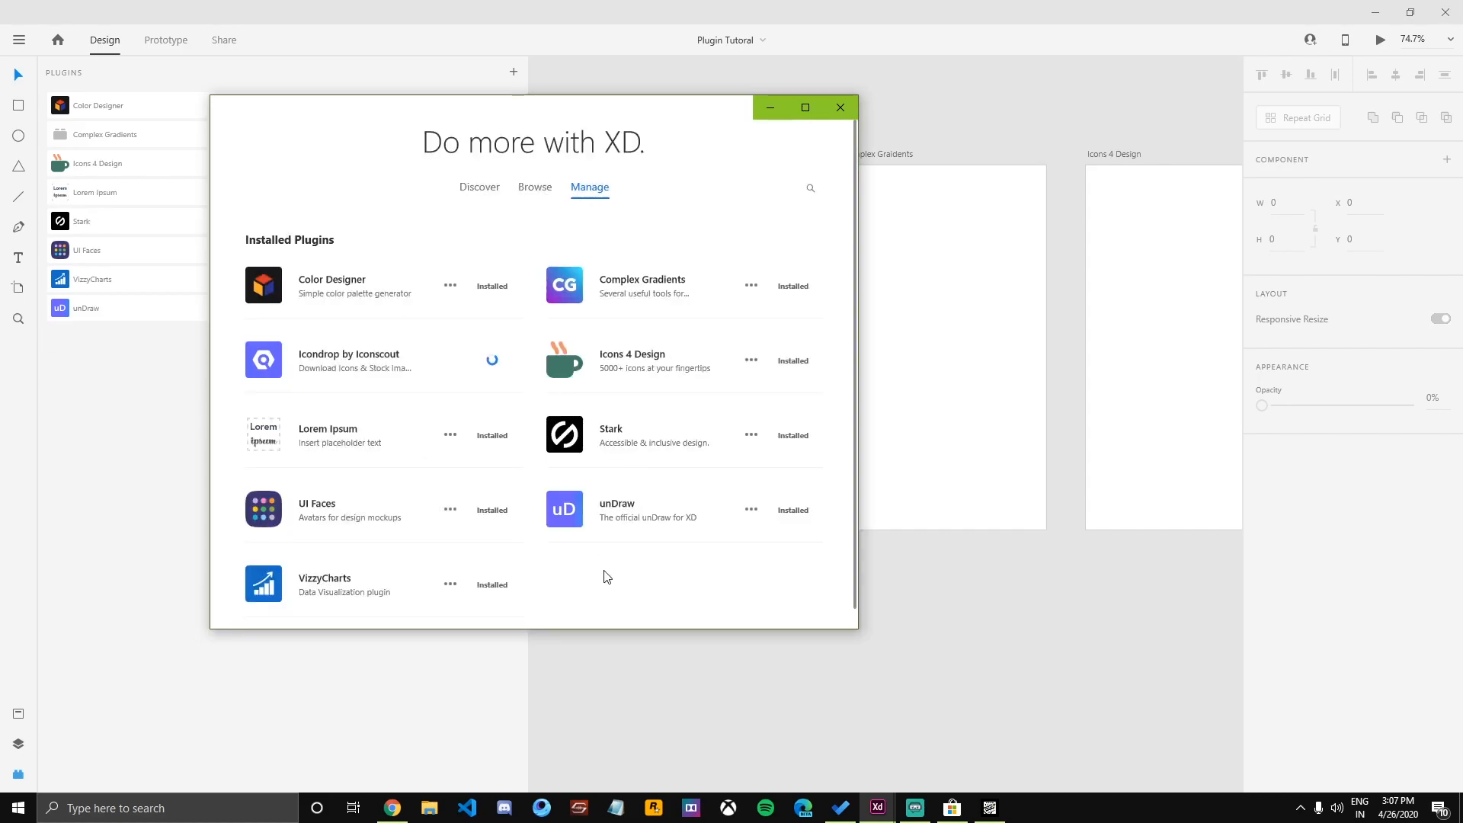
pyautogui.click(841, 107)
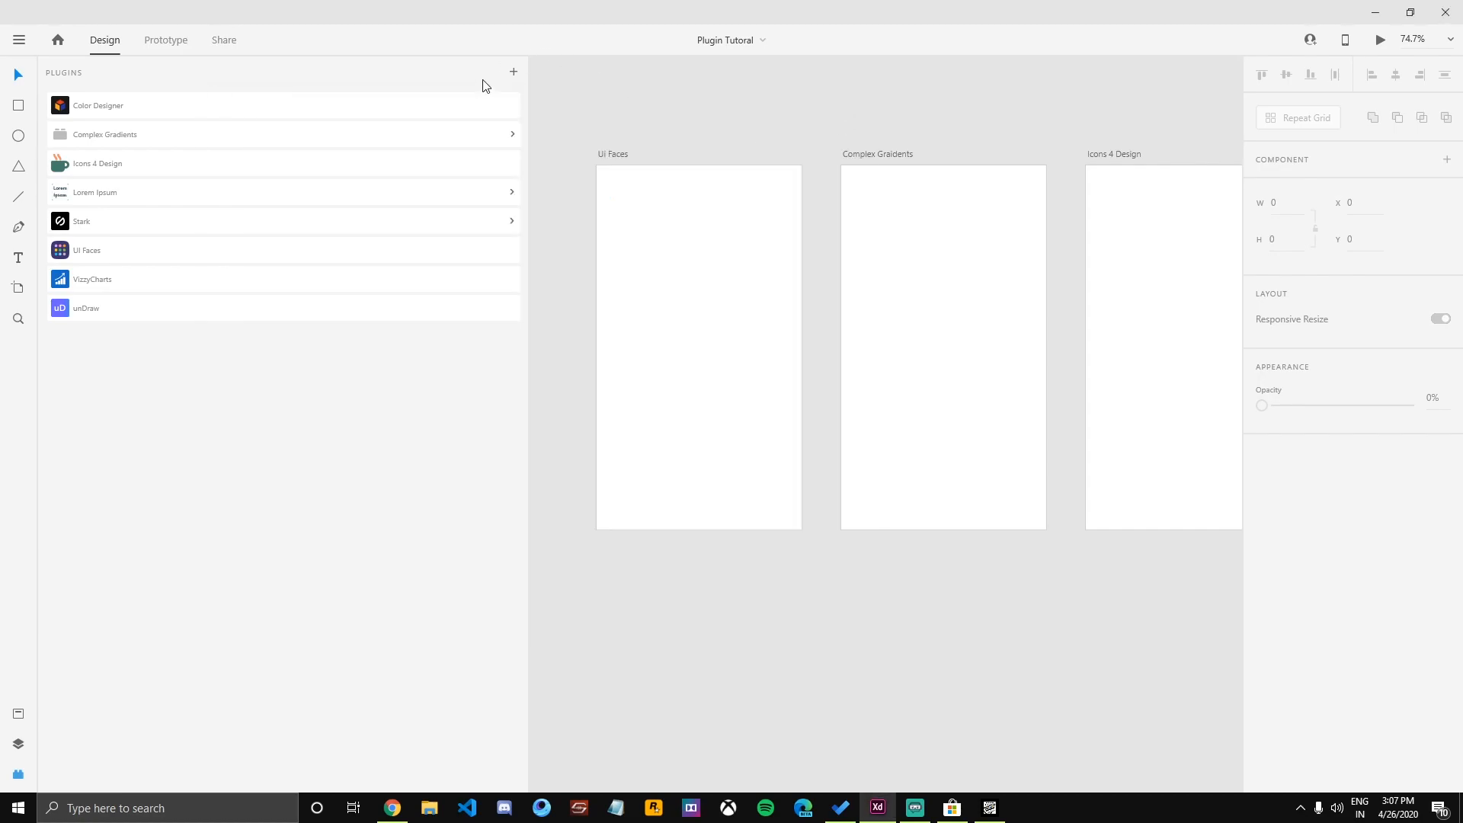
# Hide the plugin list and reposition the UI Faces artboard level with the Complex Gradients artboard.
pyautogui.moveTo(685, 271); pyautogui.dragTo(653, 353)
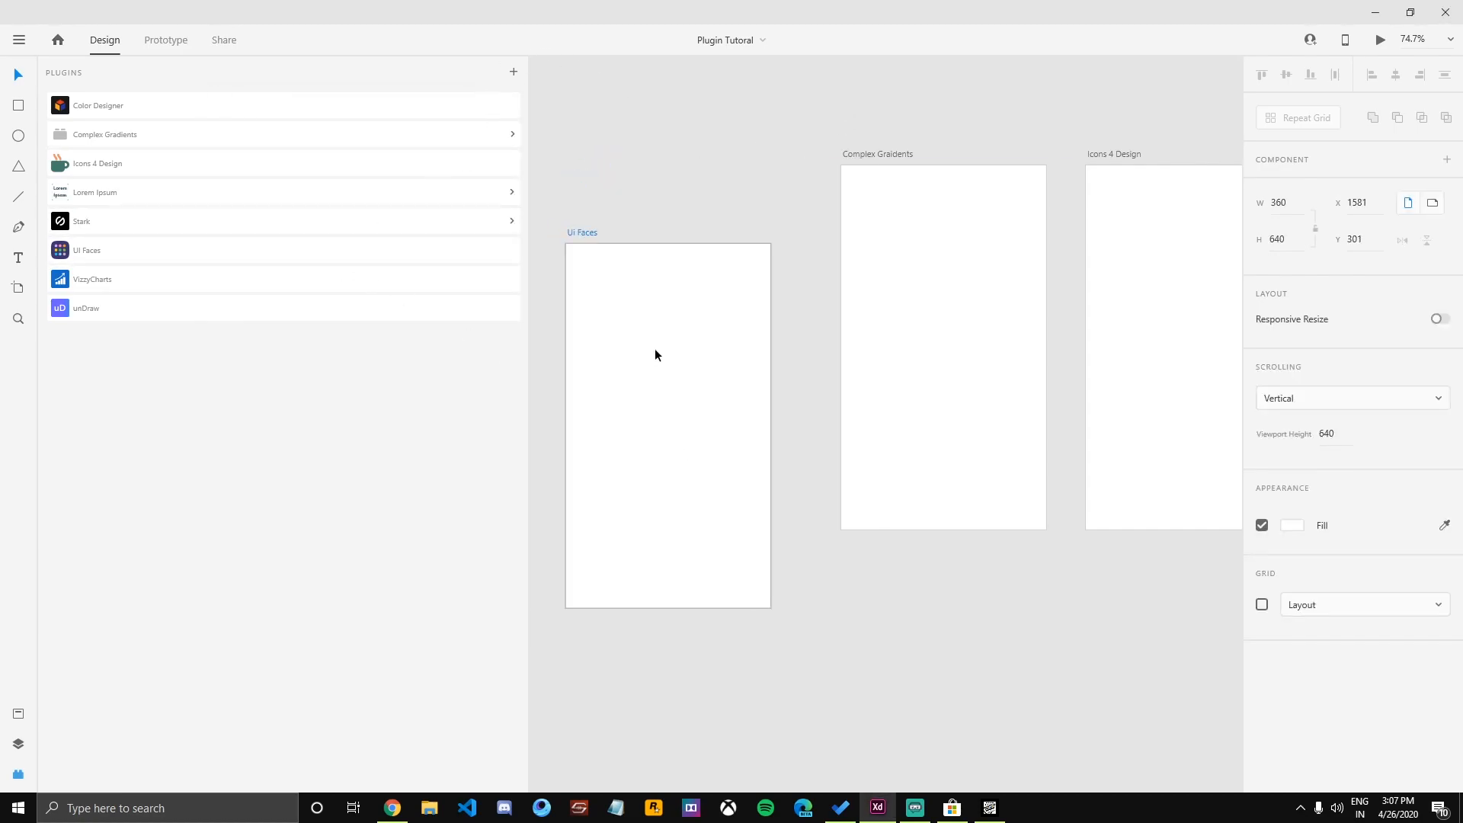
pyautogui.click(19, 776)
pyautogui.moveTo(291, 354); pyautogui.dragTo(496, 480)
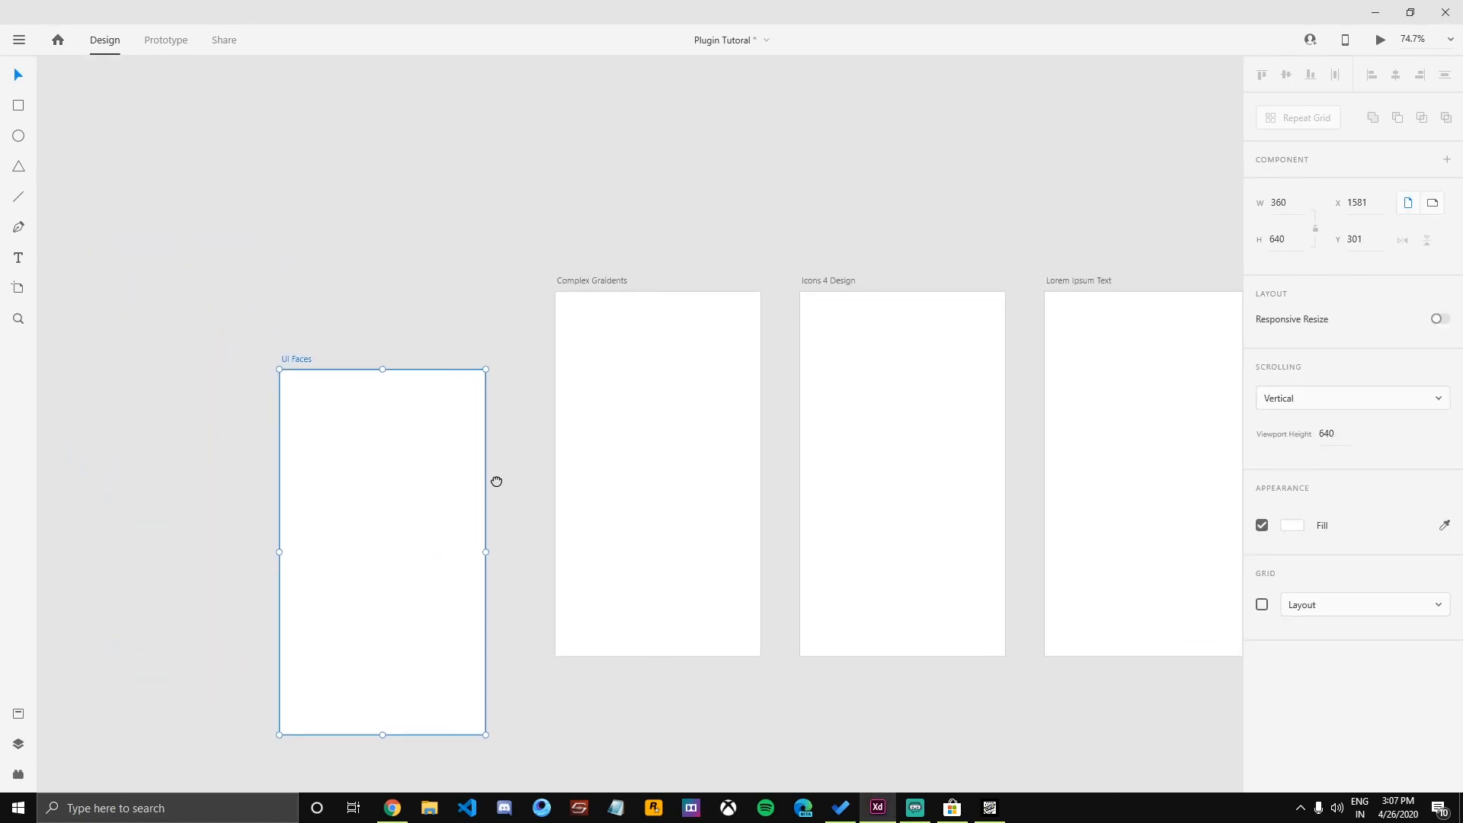
pyautogui.moveTo(305, 358); pyautogui.dragTo(477, 310)
pyautogui.click(358, 265)
pyautogui.scroll(1, 352, 445)
pyautogui.scroll(-3, 352, 452)
pyautogui.scroll(1, 352, 454)
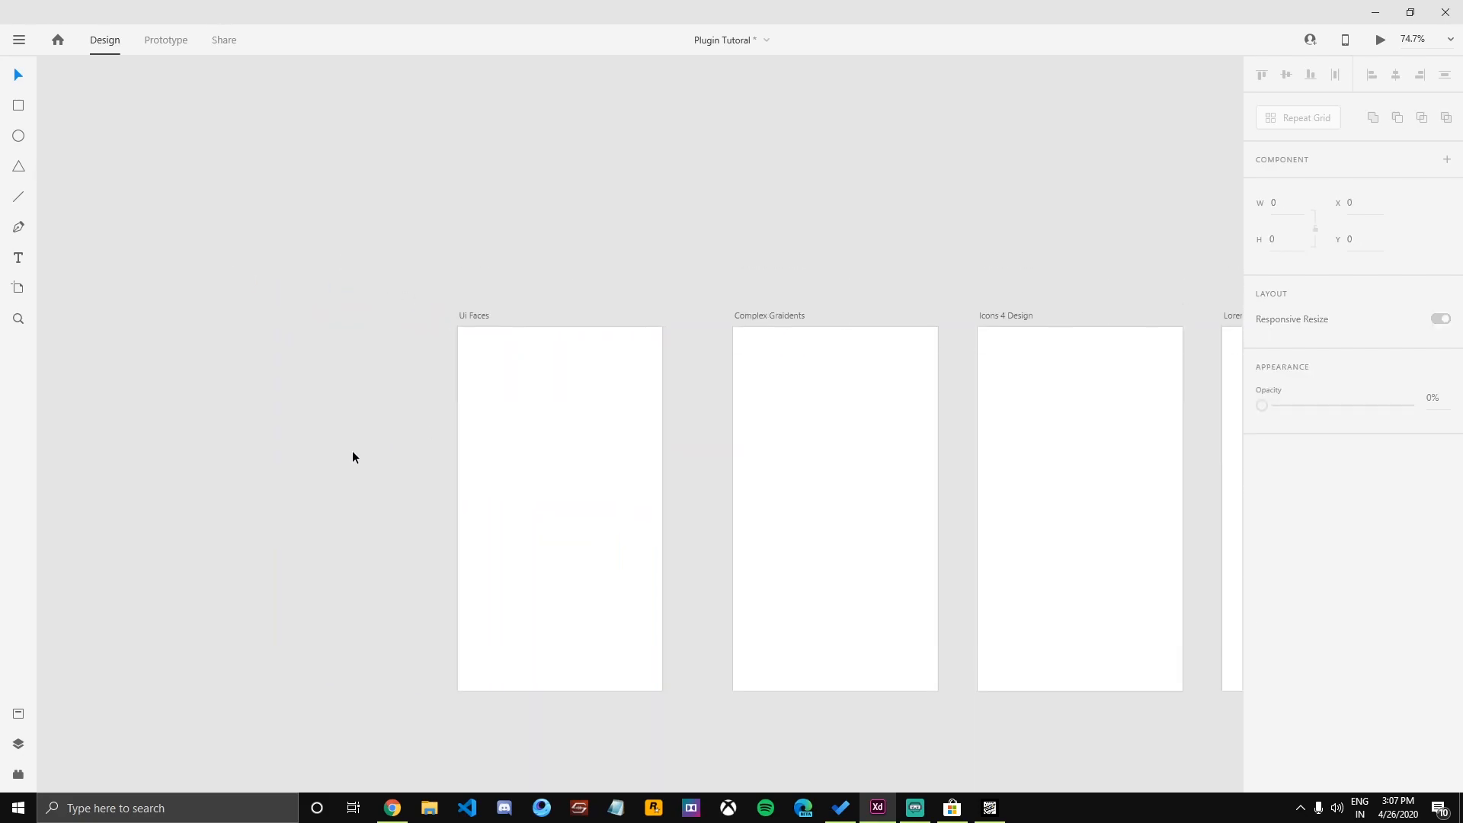
pyautogui.scroll(3, 354, 465)
pyautogui.hscroll(2, 320, 457)
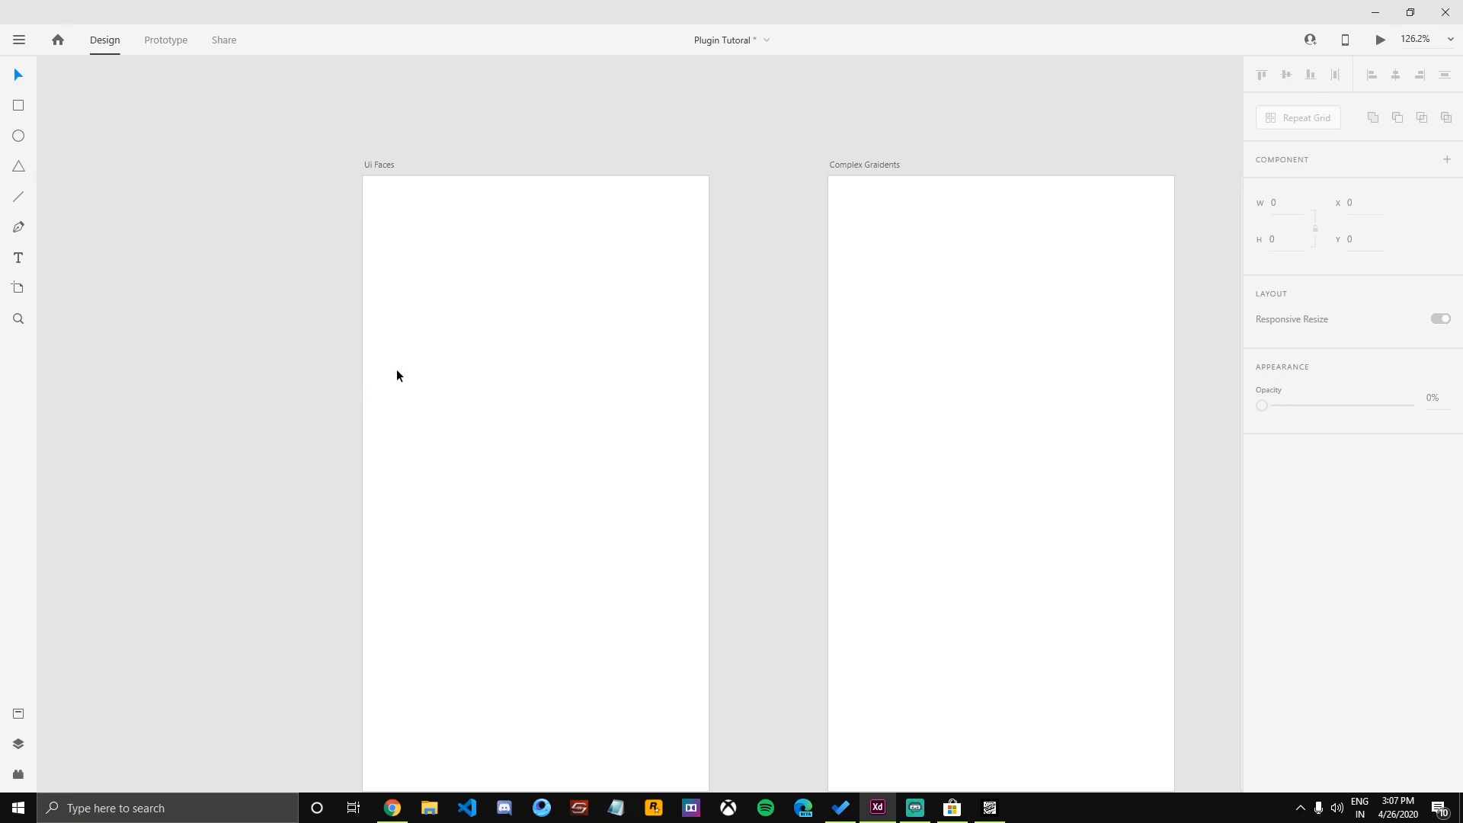
# Draw a 57 by 57 square in the corner of the UI Faces artboard and move it inward to about X 20, Y 28.
pyautogui.moveTo(402, 222)
pyautogui.mouseDown()
pyautogui.moveTo(457, 277)
pyautogui.moveTo(395, 212)
pyautogui.mouseUp()
pyautogui.press('v')
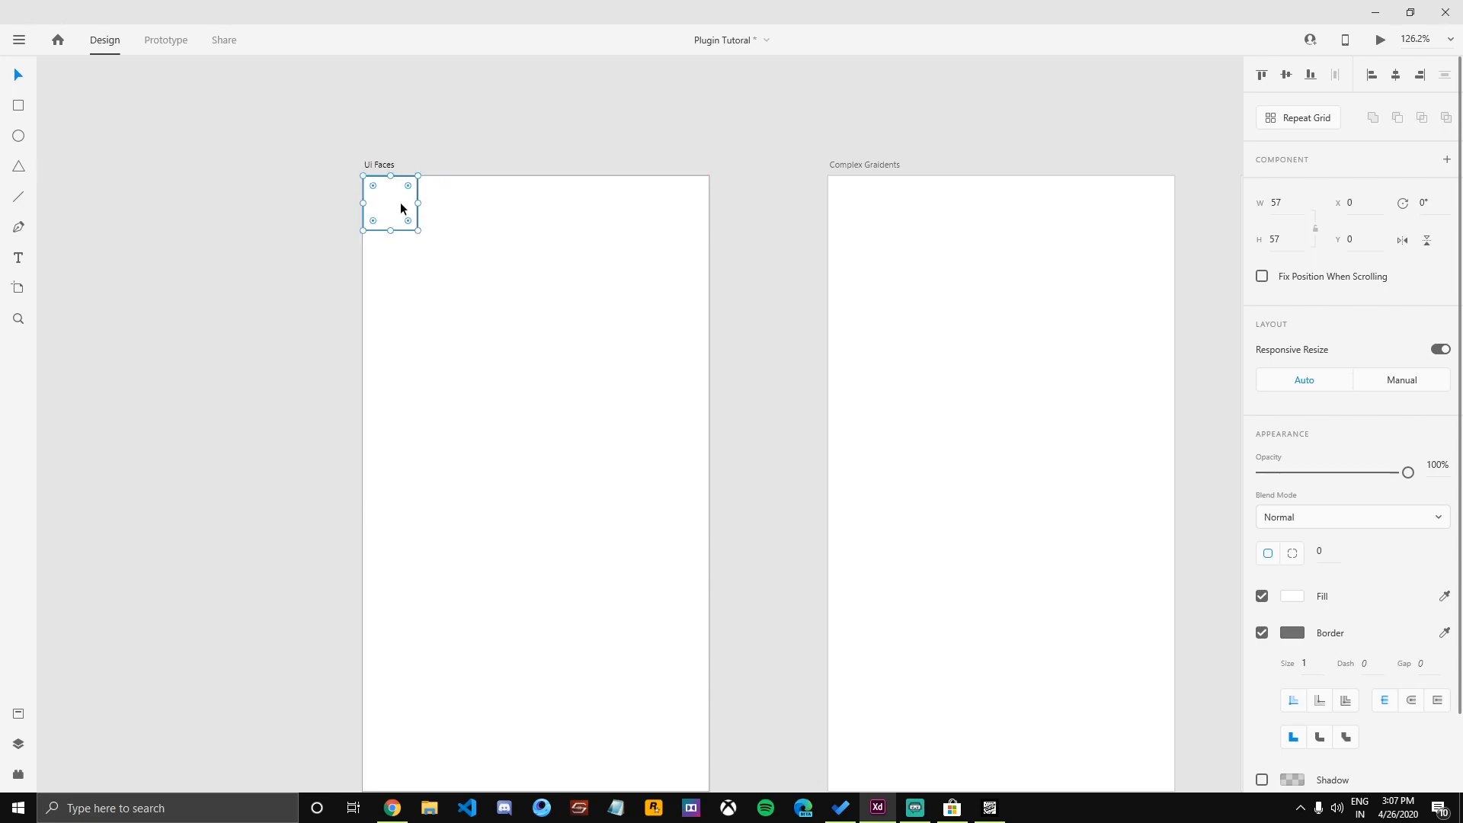
pyautogui.hotkey('shift', 'Right')
pyautogui.hotkey('shift', 'Right')
pyautogui.hotkey('shift', 'Down')
pyautogui.hotkey('shift', 'Down')
pyautogui.hotkey('shift', 'Down')
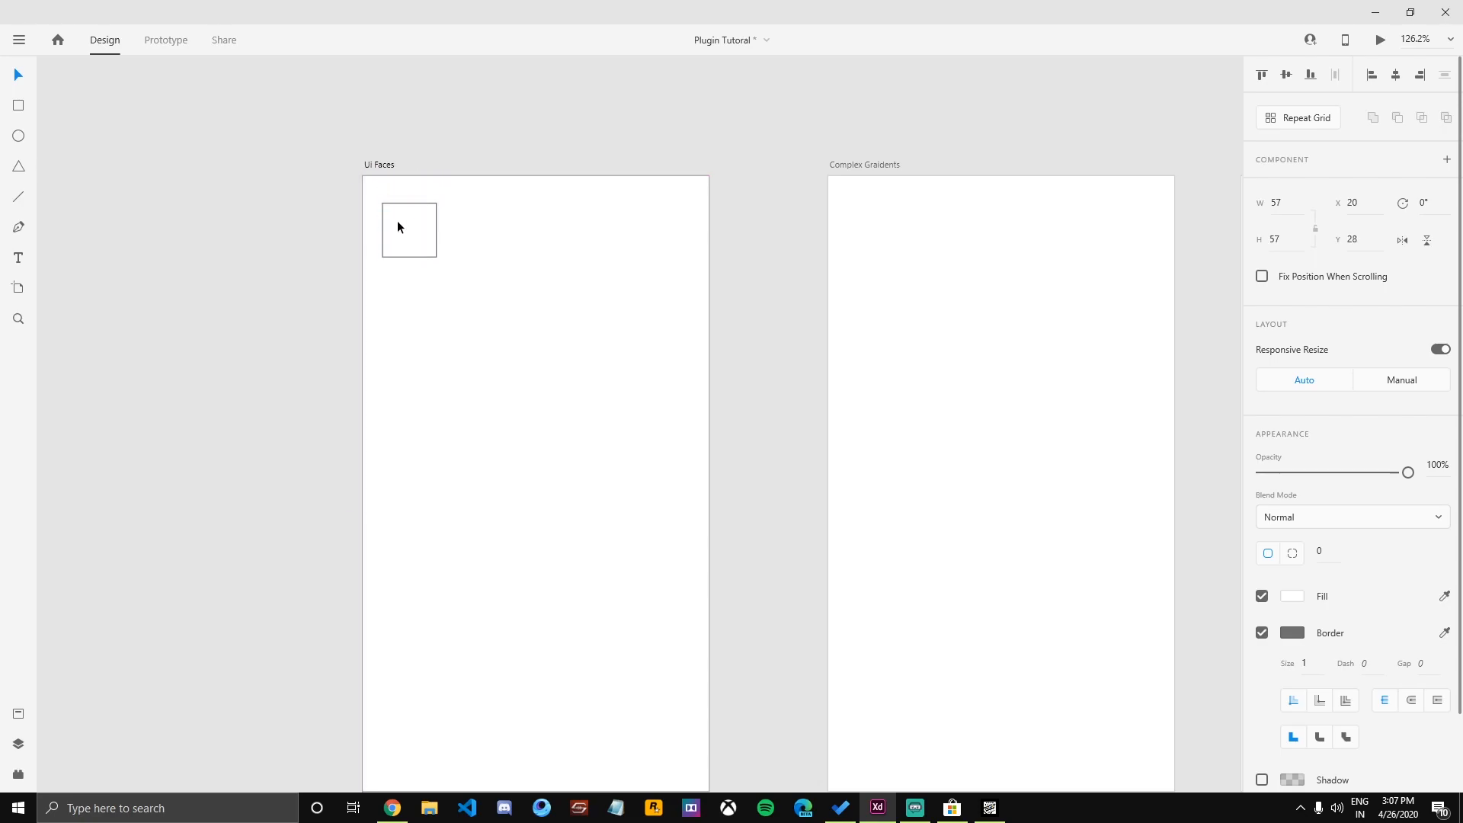
# Duplicate the square into an evenly spaced row of four across the UI Faces artboard and copy that row beneath it.
pyautogui.moveTo(396, 234); pyautogui.dragTo(643, 232)
pyautogui.click(613, 305)
pyautogui.moveTo(346, 291); pyautogui.dragTo(665, 315)
pyautogui.scroll(-2, 689, 364)
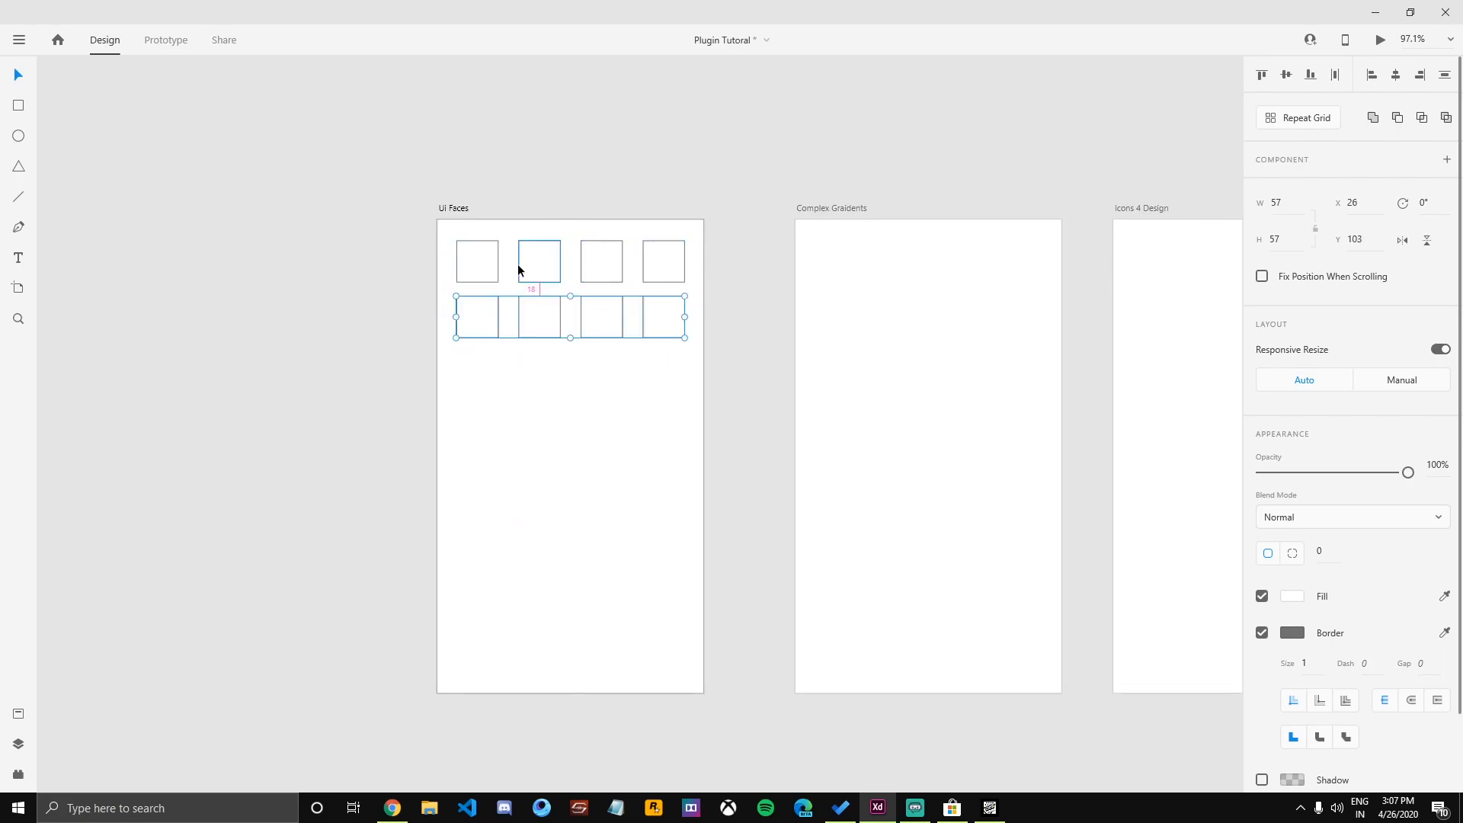
pyautogui.moveTo(352, 283); pyautogui.dragTo(793, 408)
pyautogui.click(693, 381)
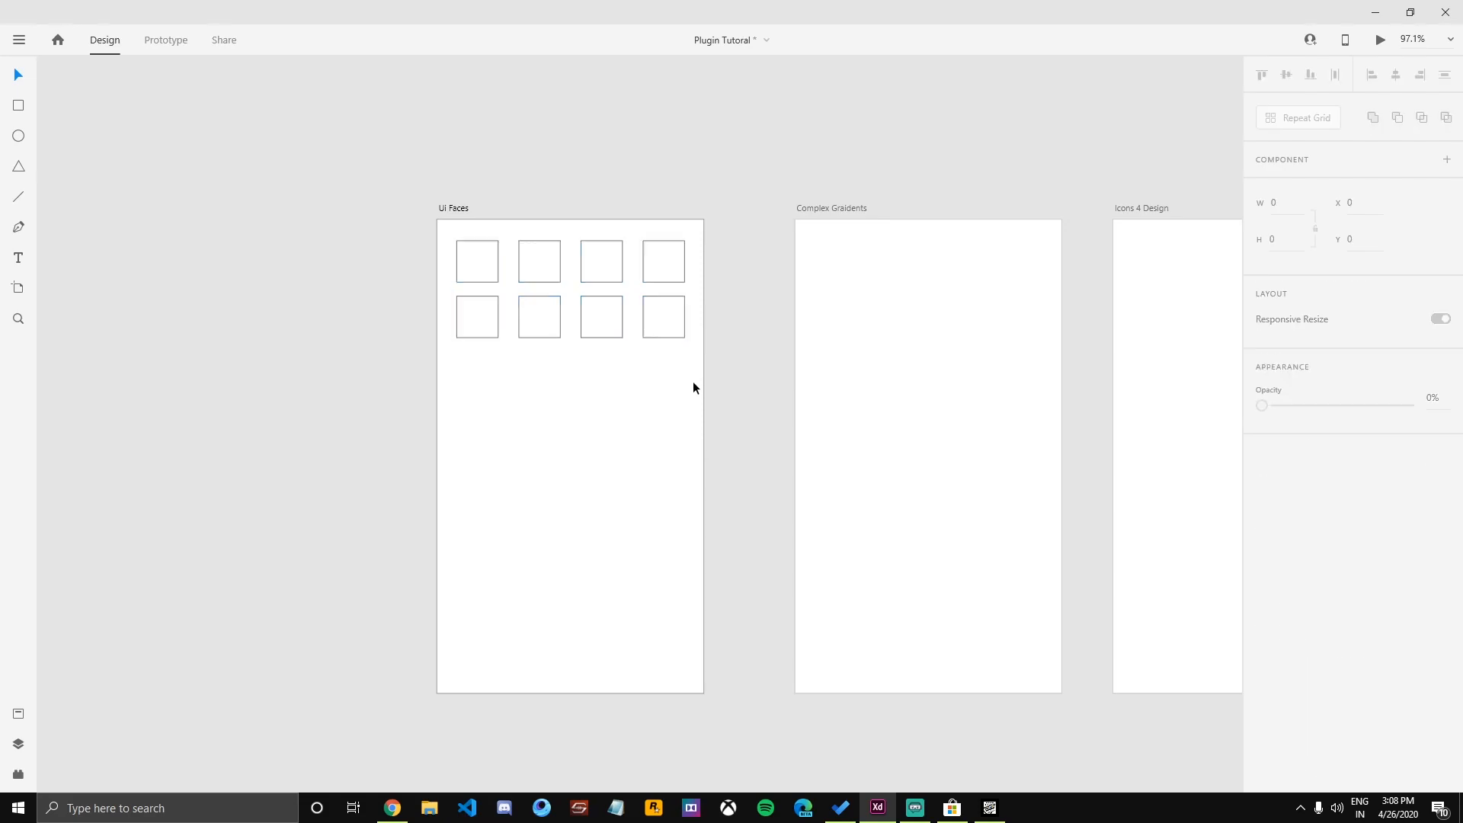
# Delete the second row of squares from the UI Faces artboard.
pyautogui.moveTo(723, 296); pyautogui.dragTo(422, 406)
pyautogui.click(757, 329)
pyautogui.moveTo(737, 294); pyautogui.dragTo(324, 391)
pyautogui.moveTo(375, 344); pyautogui.dragTo(298, 367)
pyautogui.press('Delete')
# Turn the row of four squares into a Repeat Grid of seven rows and center it on the UI Faces artboard.
pyautogui.click(1306, 117)
pyautogui.moveTo(559, 287); pyautogui.dragTo(551, 635)
pyautogui.moveTo(601, 424); pyautogui.dragTo(601, 450)
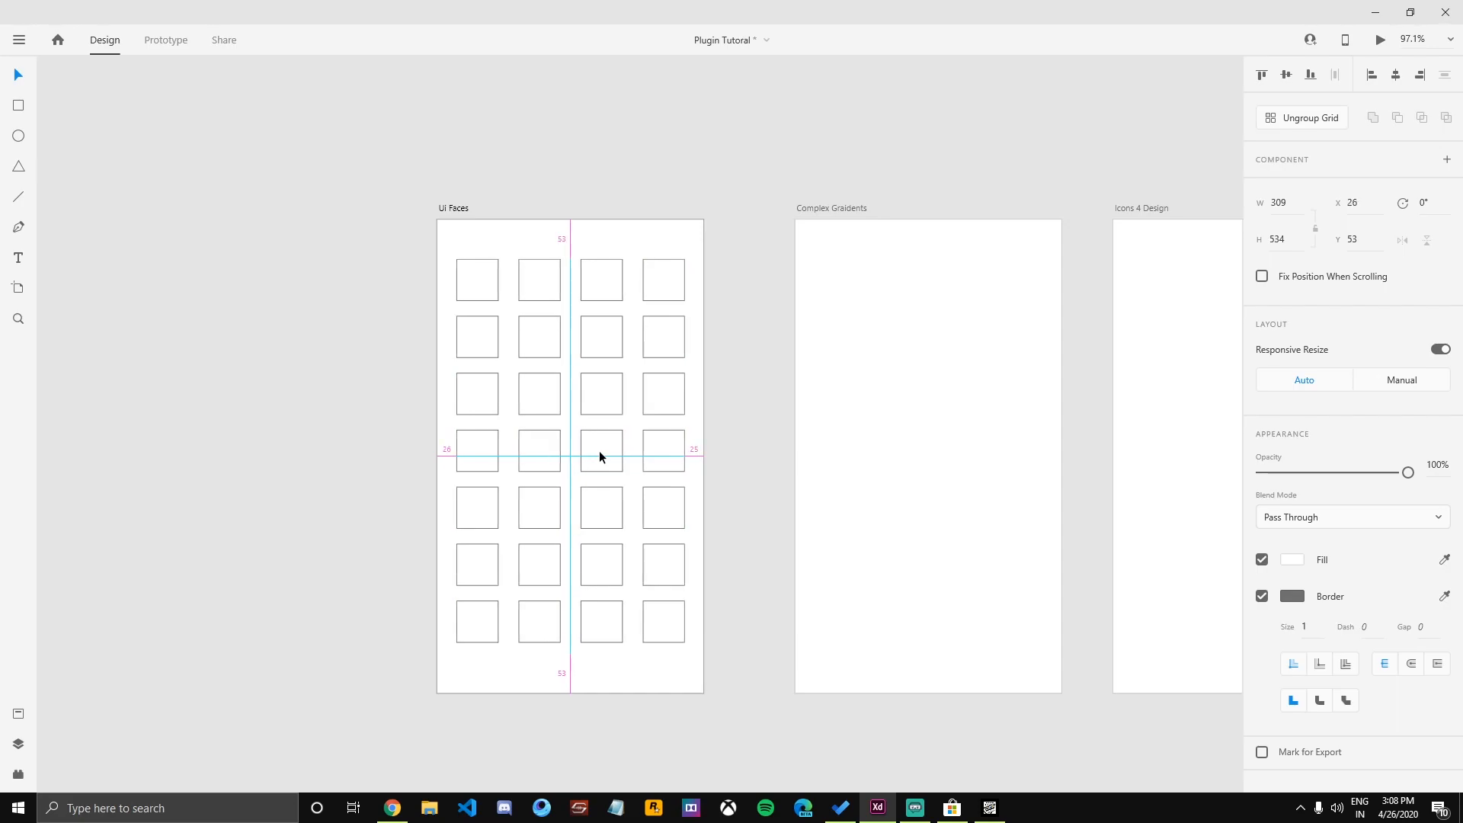
pyautogui.click(784, 412)
# Ungroup the Repeat Grid and select all the individual squares on the UI Faces artboard.
pyautogui.click(651, 392)
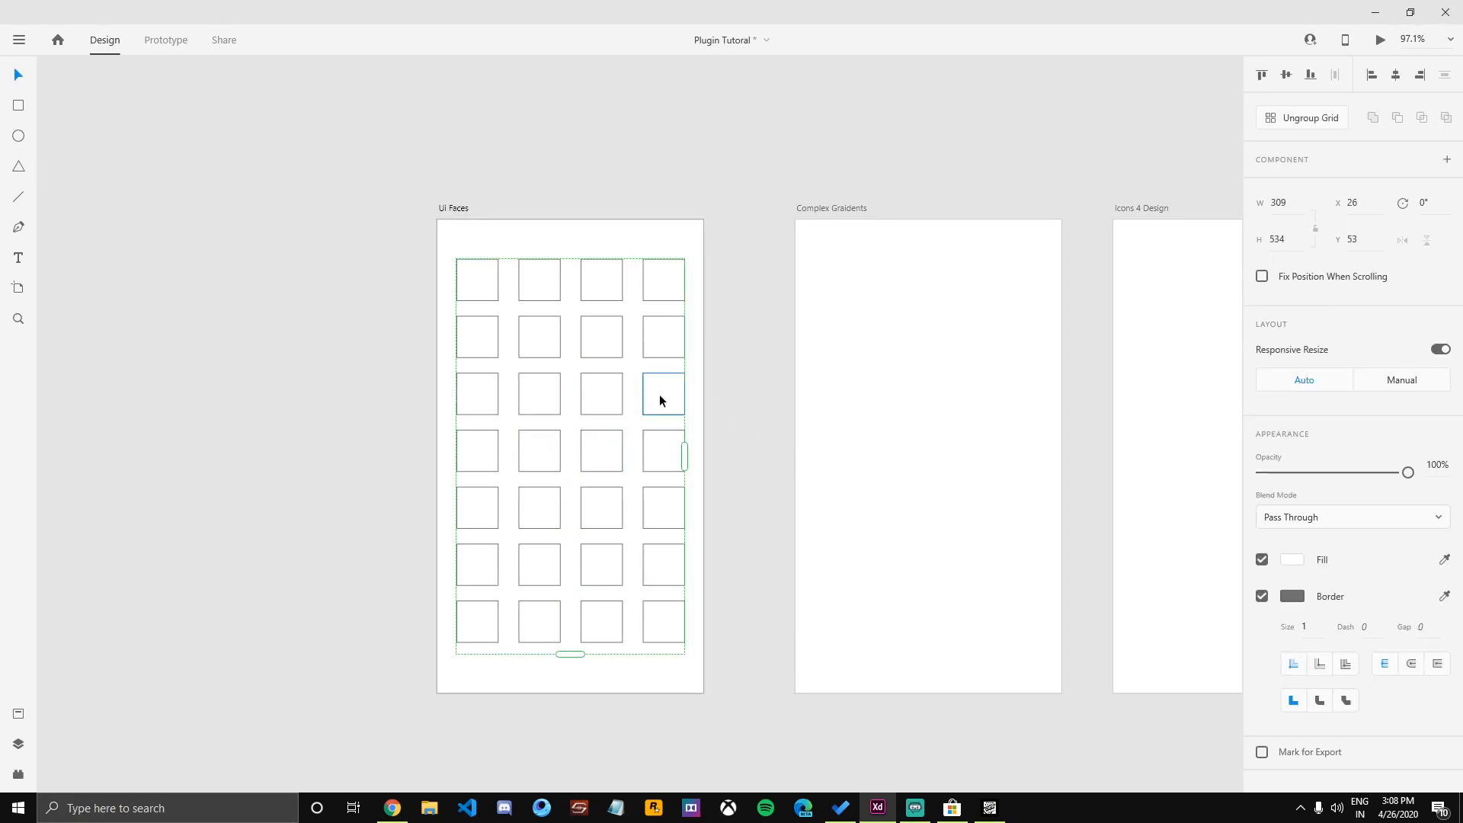
pyautogui.hotkey('ctrl', 'shift', 'g')
pyautogui.click(756, 359)
pyautogui.click(684, 281)
pyautogui.moveTo(757, 199); pyautogui.dragTo(354, 751)
pyautogui.click(379, 478)
pyautogui.moveTo(363, 154); pyautogui.dragTo(702, 696)
pyautogui.click(694, 413)
pyautogui.click(648, 349)
pyautogui.moveTo(726, 147); pyautogui.dragTo(376, 702)
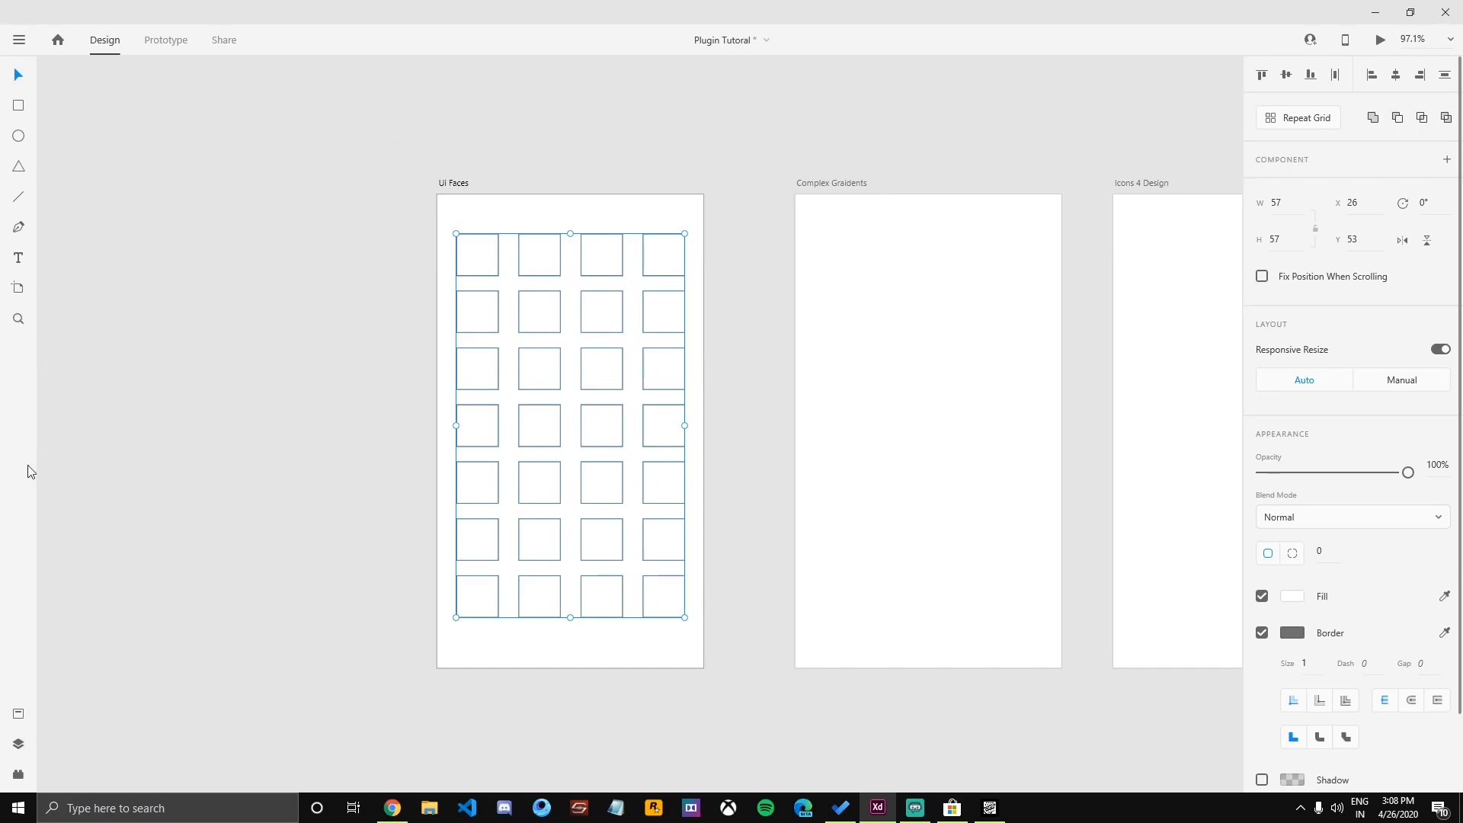
# Open the UI Faces plugin and clear the selection of squares on the artboard.
pyautogui.click(19, 774)
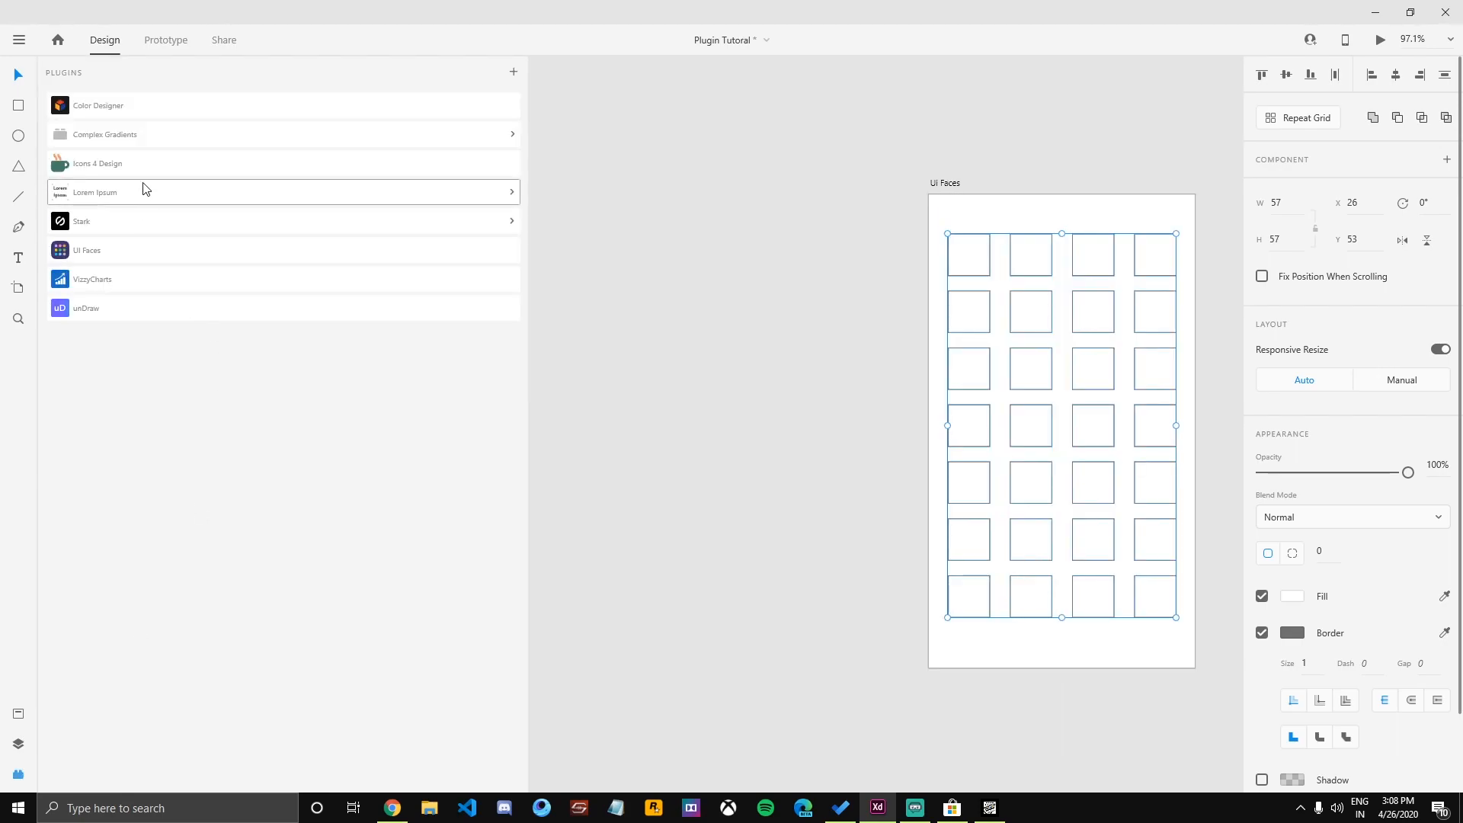
pyautogui.click(117, 253)
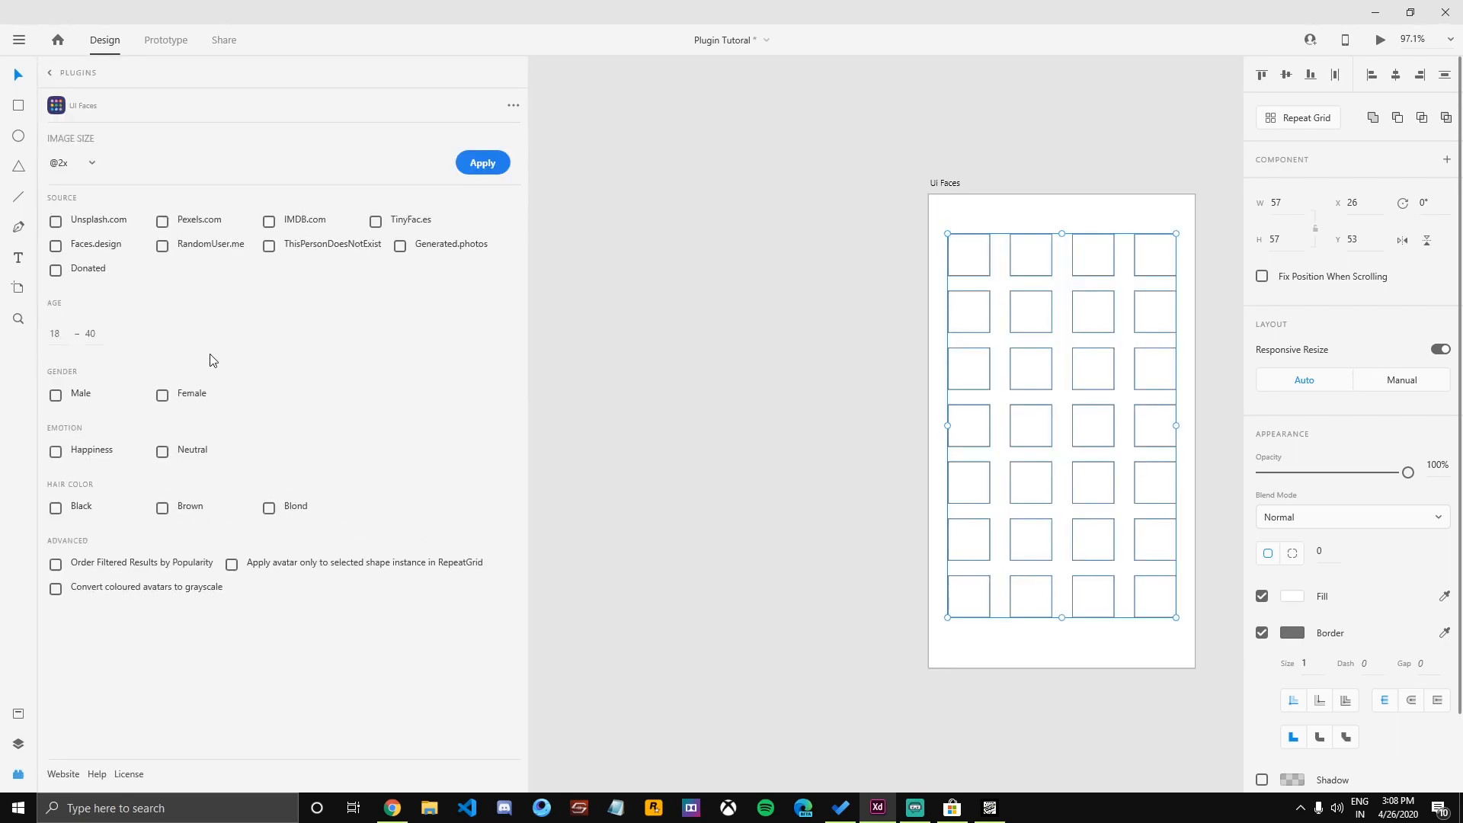
pyautogui.click(777, 400)
pyautogui.moveTo(810, 401); pyautogui.dragTo(537, 406)
pyautogui.click(47, 75)
pyautogui.click(166, 251)
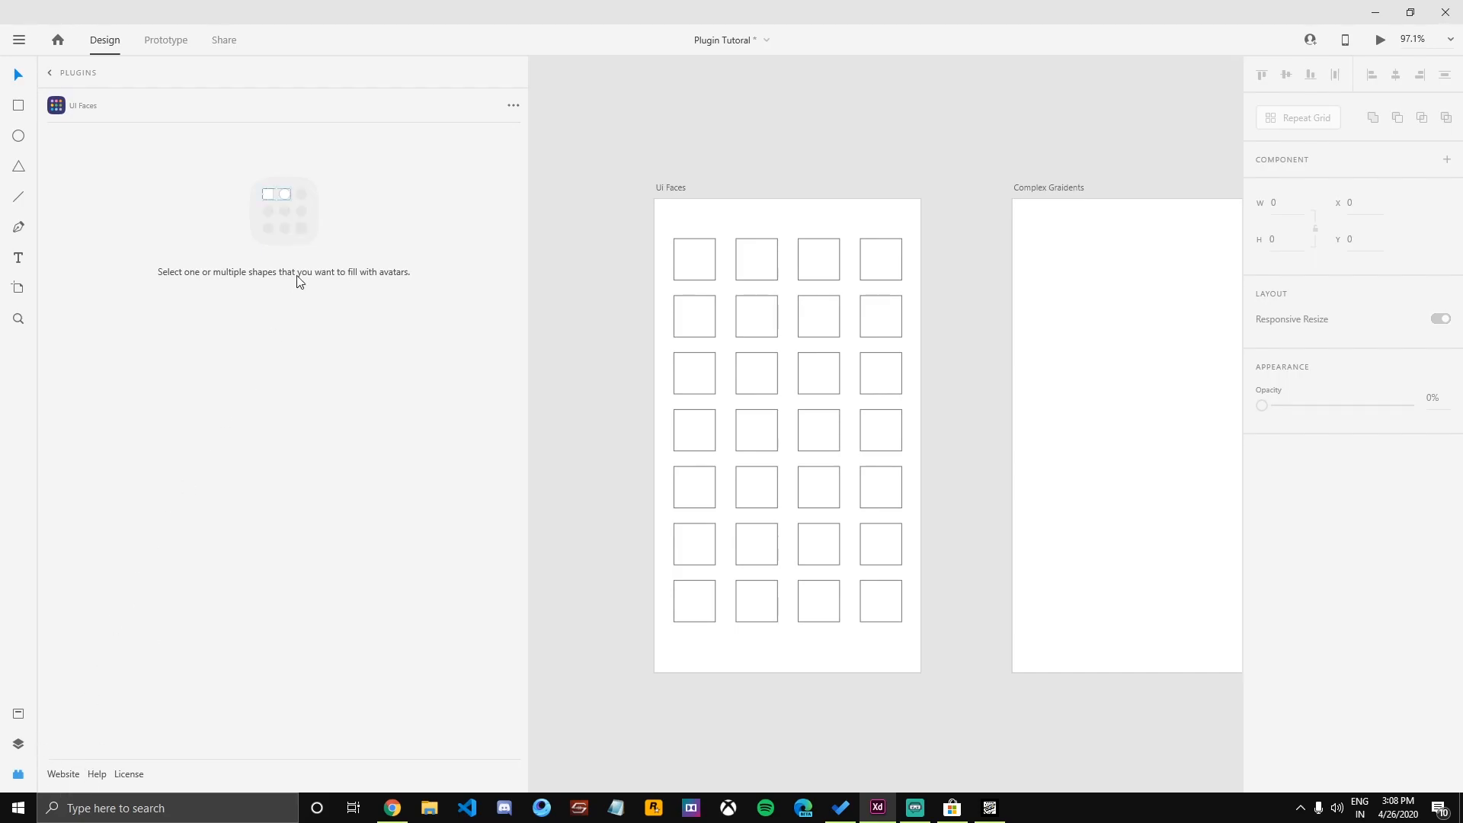
# Read the UI Faces plugin's help on supported shapes, filtering, image size and the apply process.
pyautogui.click(96, 773)
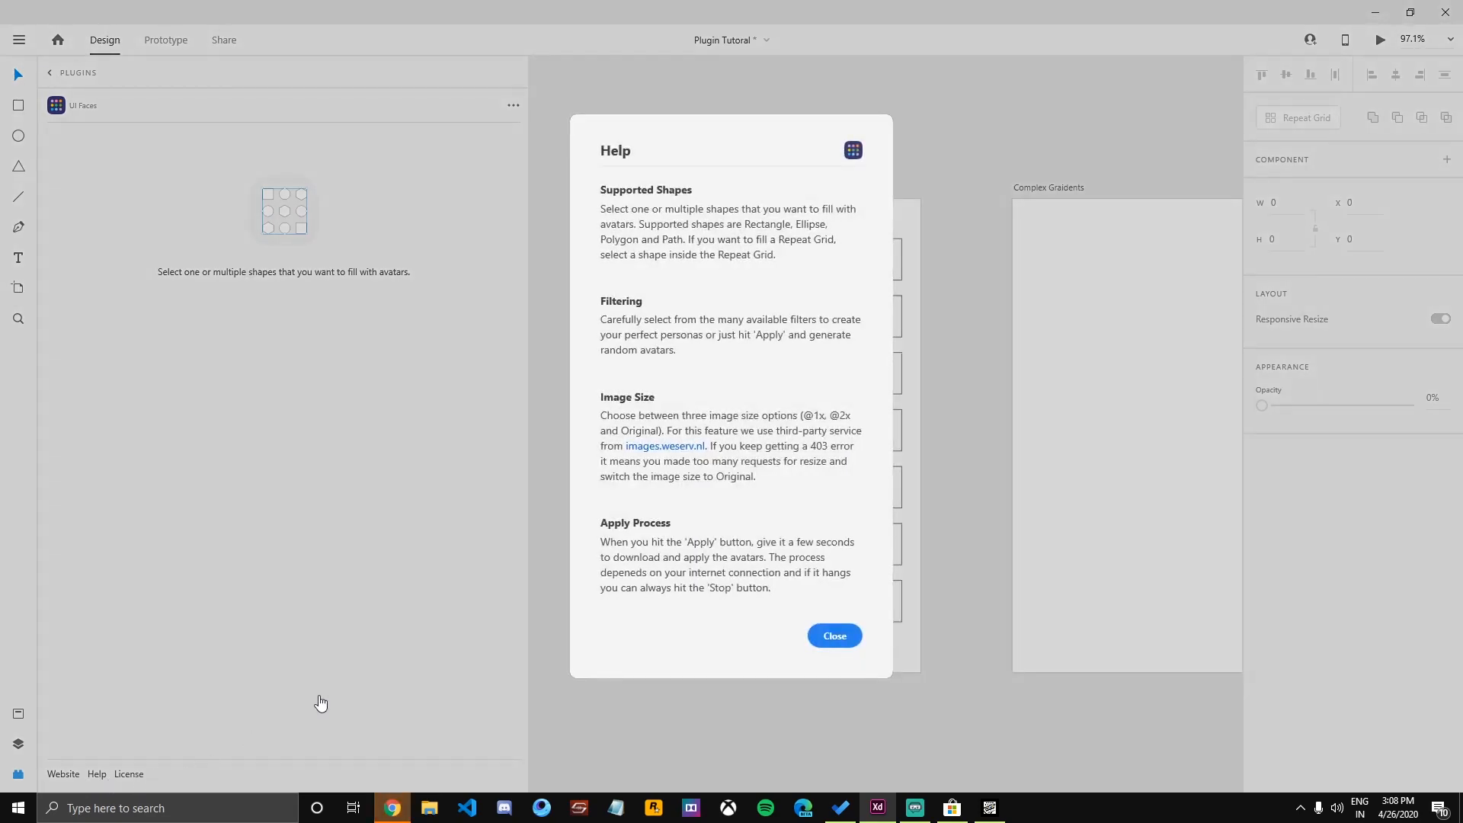
pyautogui.click(835, 635)
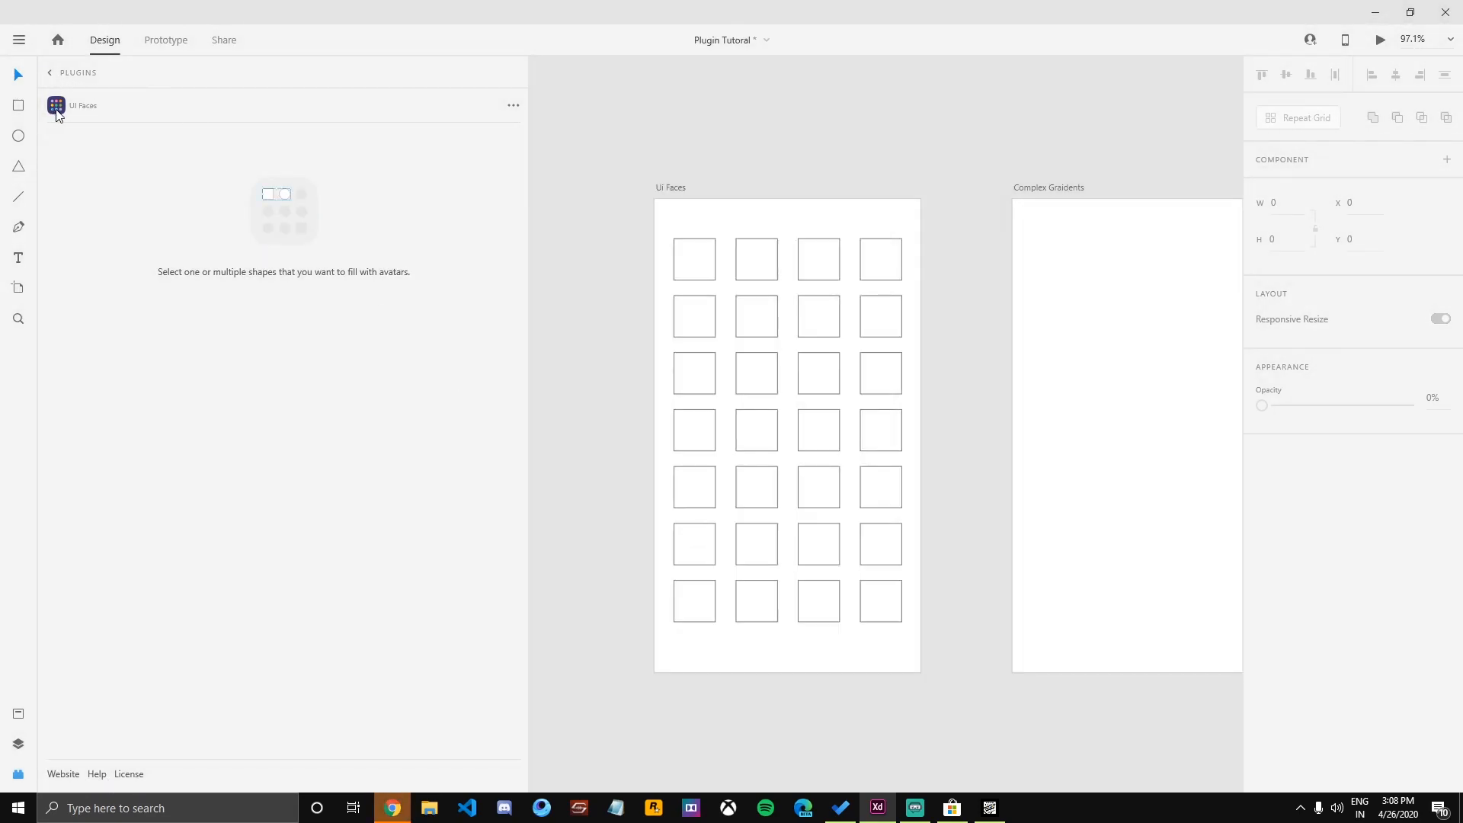
pyautogui.click(513, 107)
pyautogui.click(254, 216)
# Select all the squares and enable the Male, Female, Happiness, Neutral, Black, Brown and Blond avatar filters in UI Faces.
pyautogui.moveTo(625, 188); pyautogui.dragTo(934, 674)
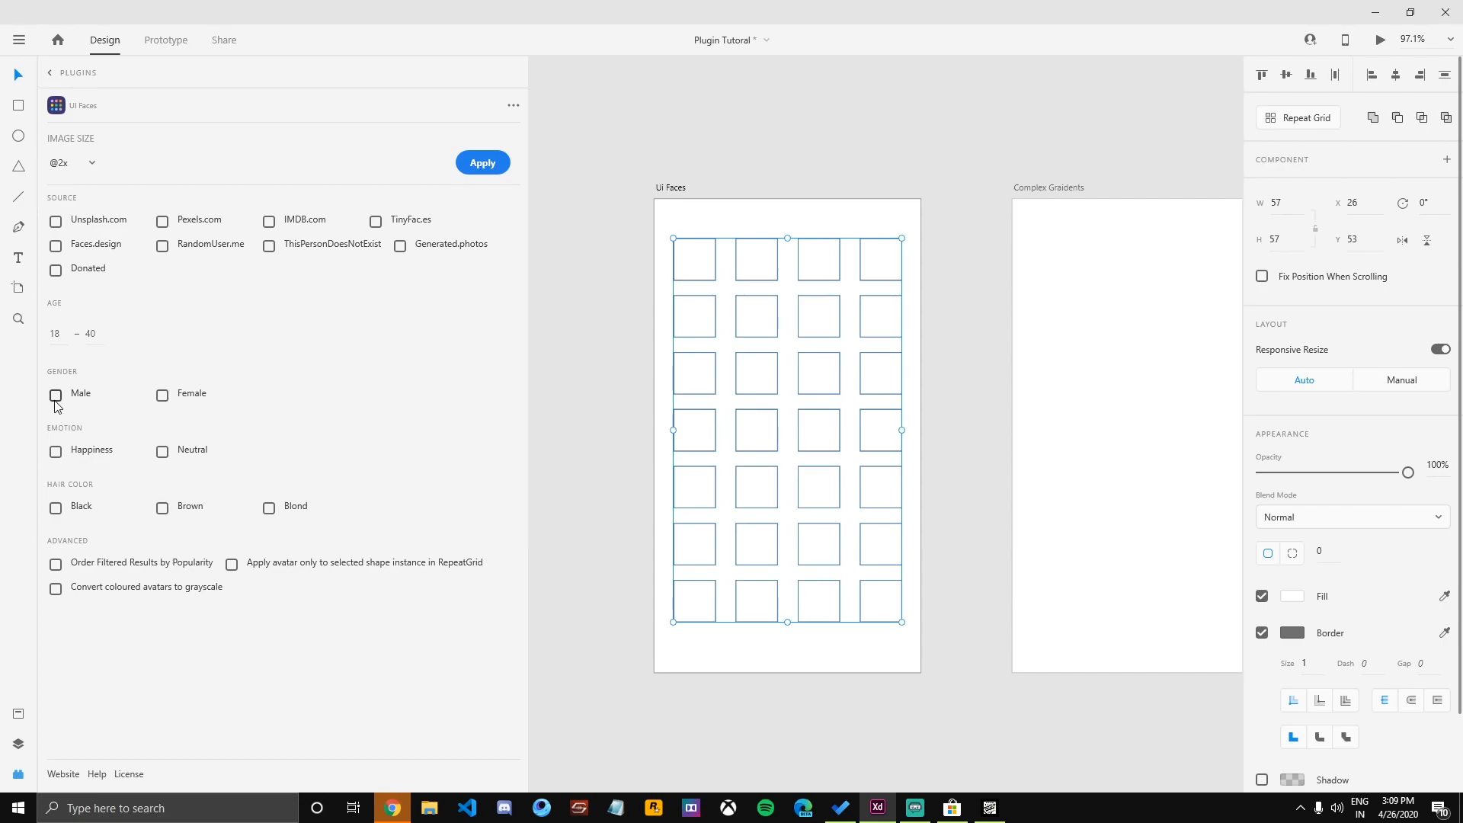
pyautogui.click(162, 396)
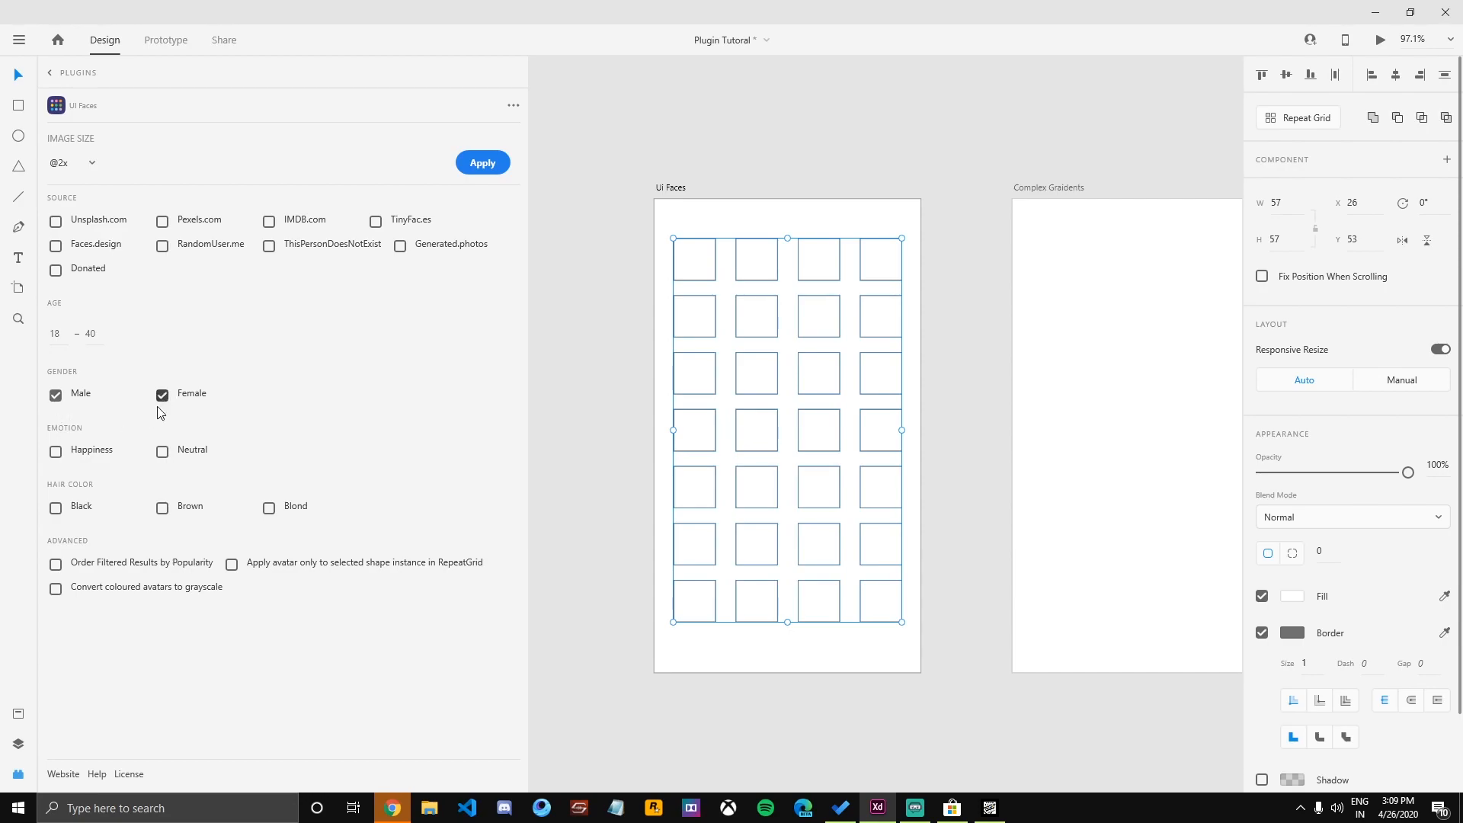
pyautogui.click(56, 452)
pyautogui.click(163, 452)
pyautogui.click(60, 509)
pyautogui.click(268, 509)
pyautogui.click(165, 514)
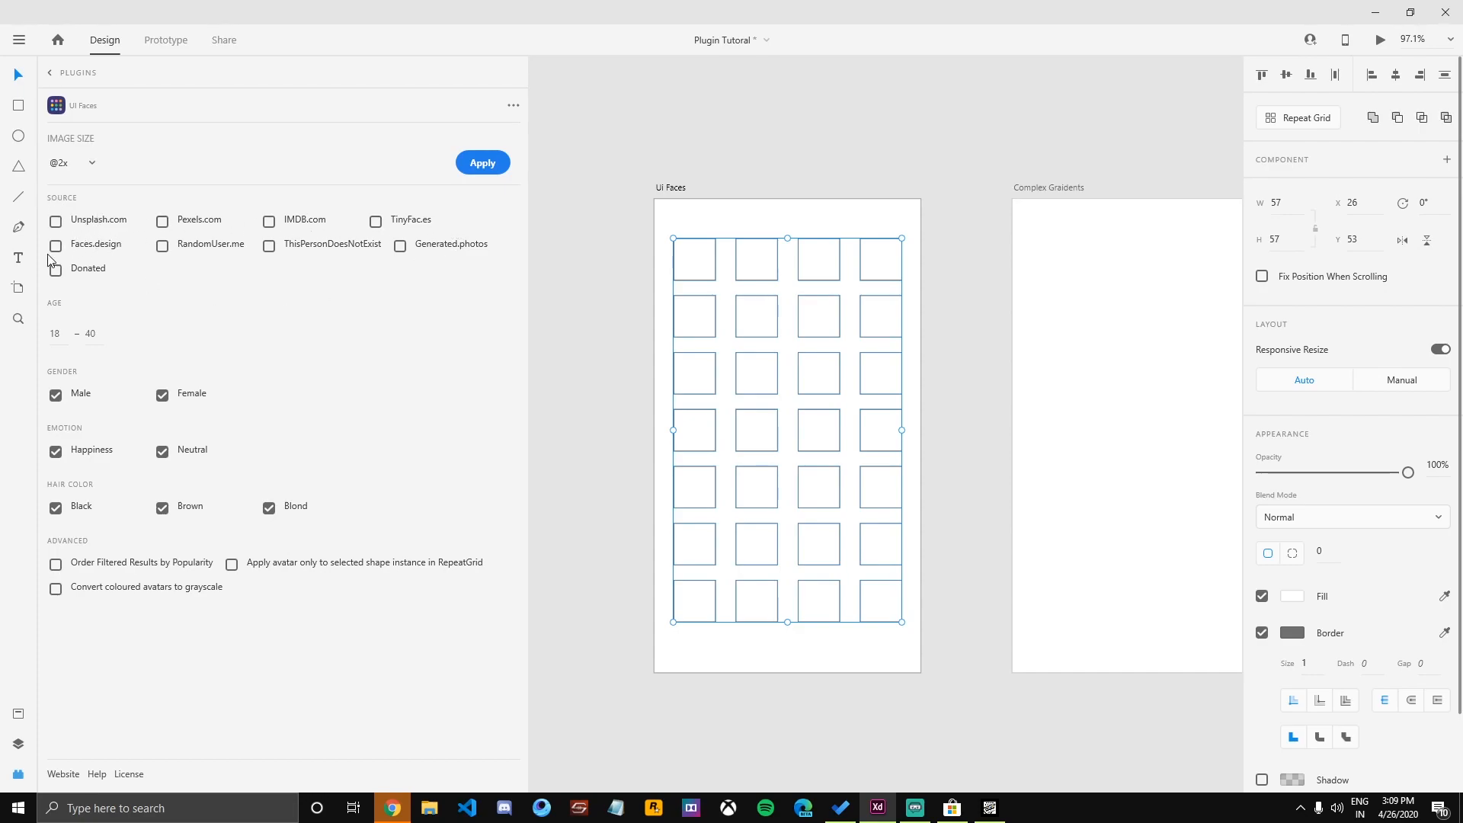
pyautogui.click(95, 166)
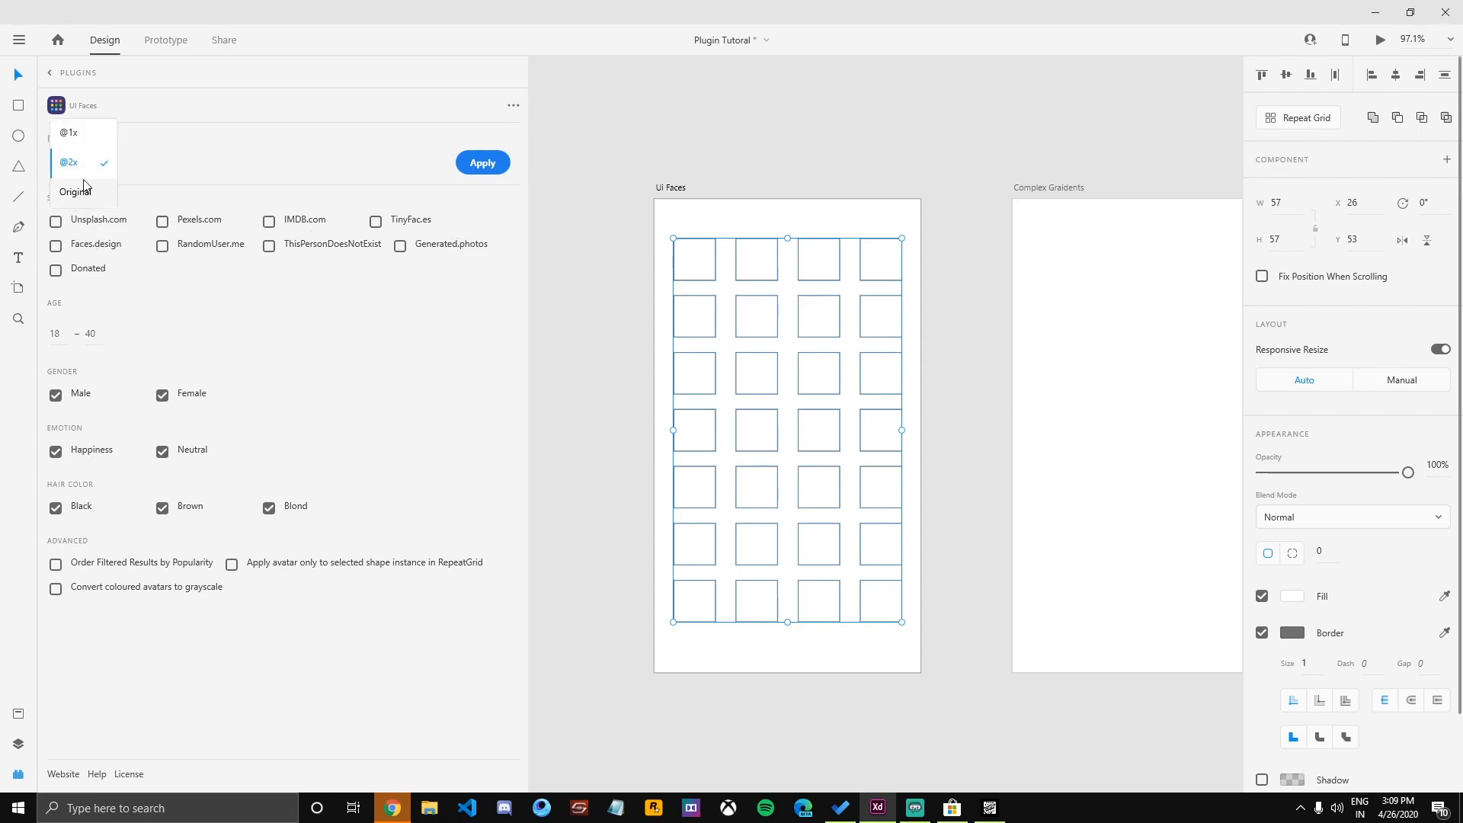
pyautogui.click(219, 161)
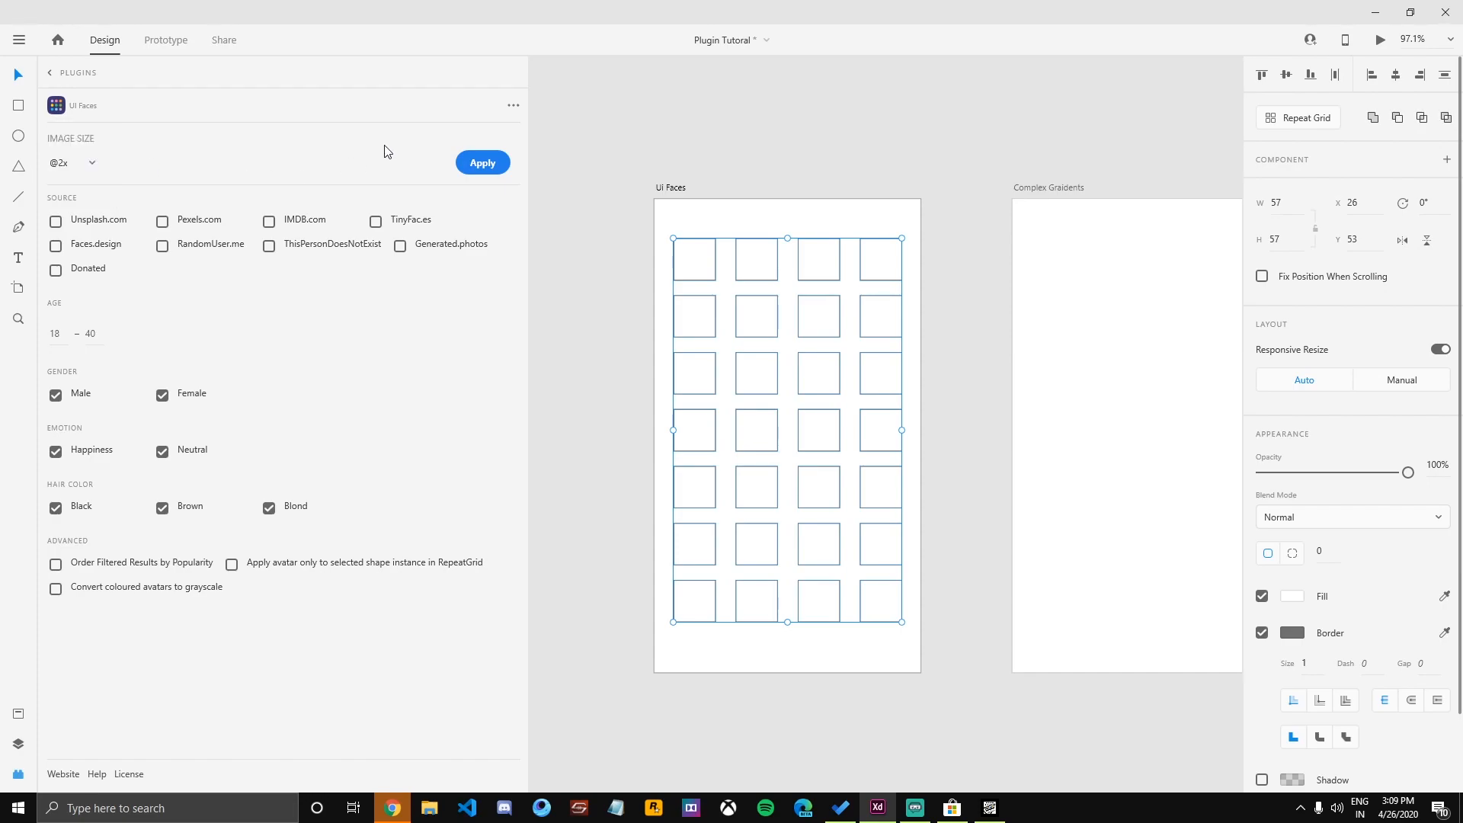
pyautogui.click(468, 161)
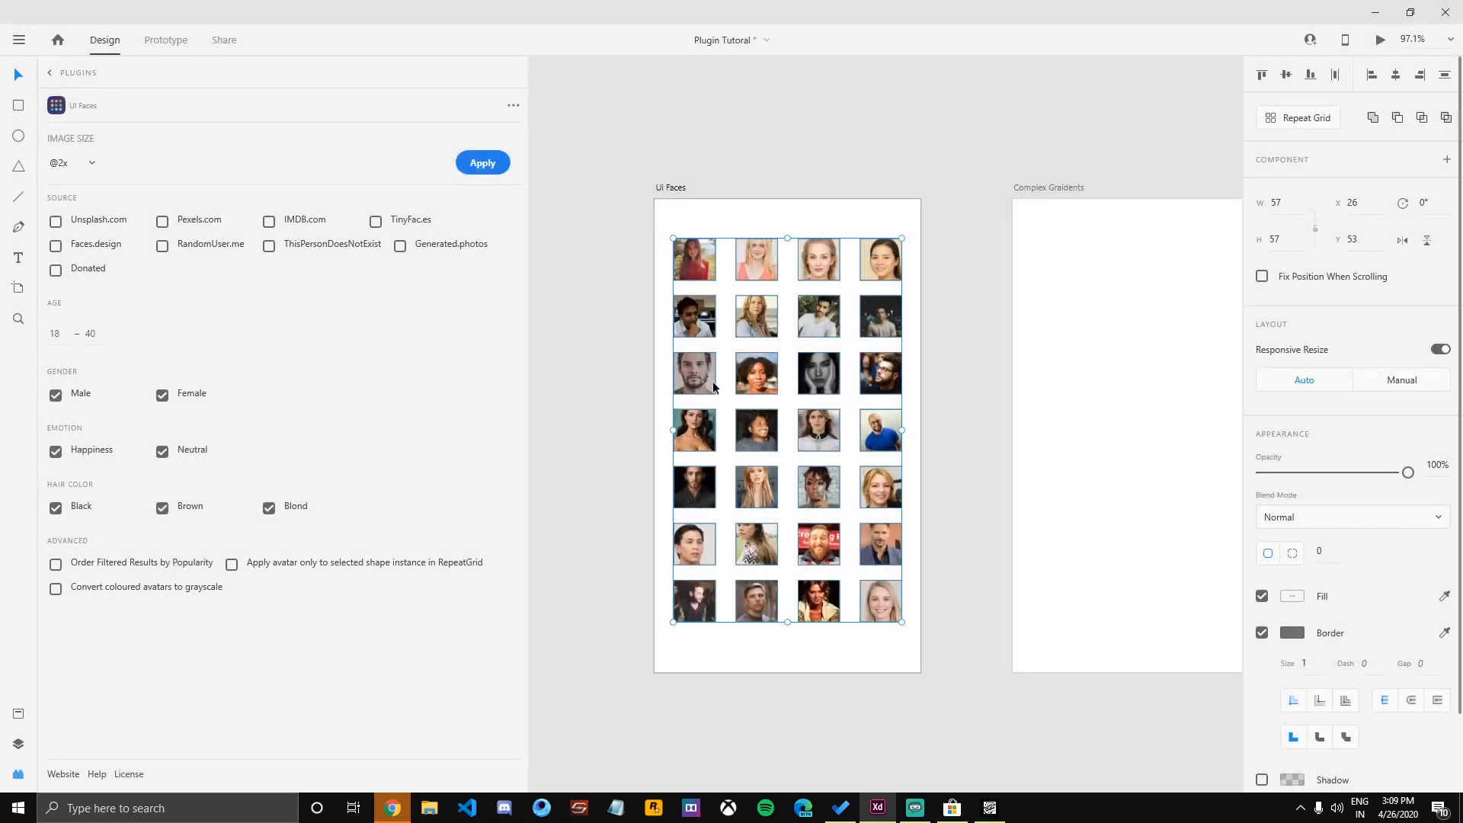
# Remove the border from all the avatar squares on the UI Faces artboard.
pyautogui.click(965, 444)
pyautogui.moveTo(962, 217); pyautogui.dragTo(585, 750)
pyautogui.scroll(2, 980, 532)
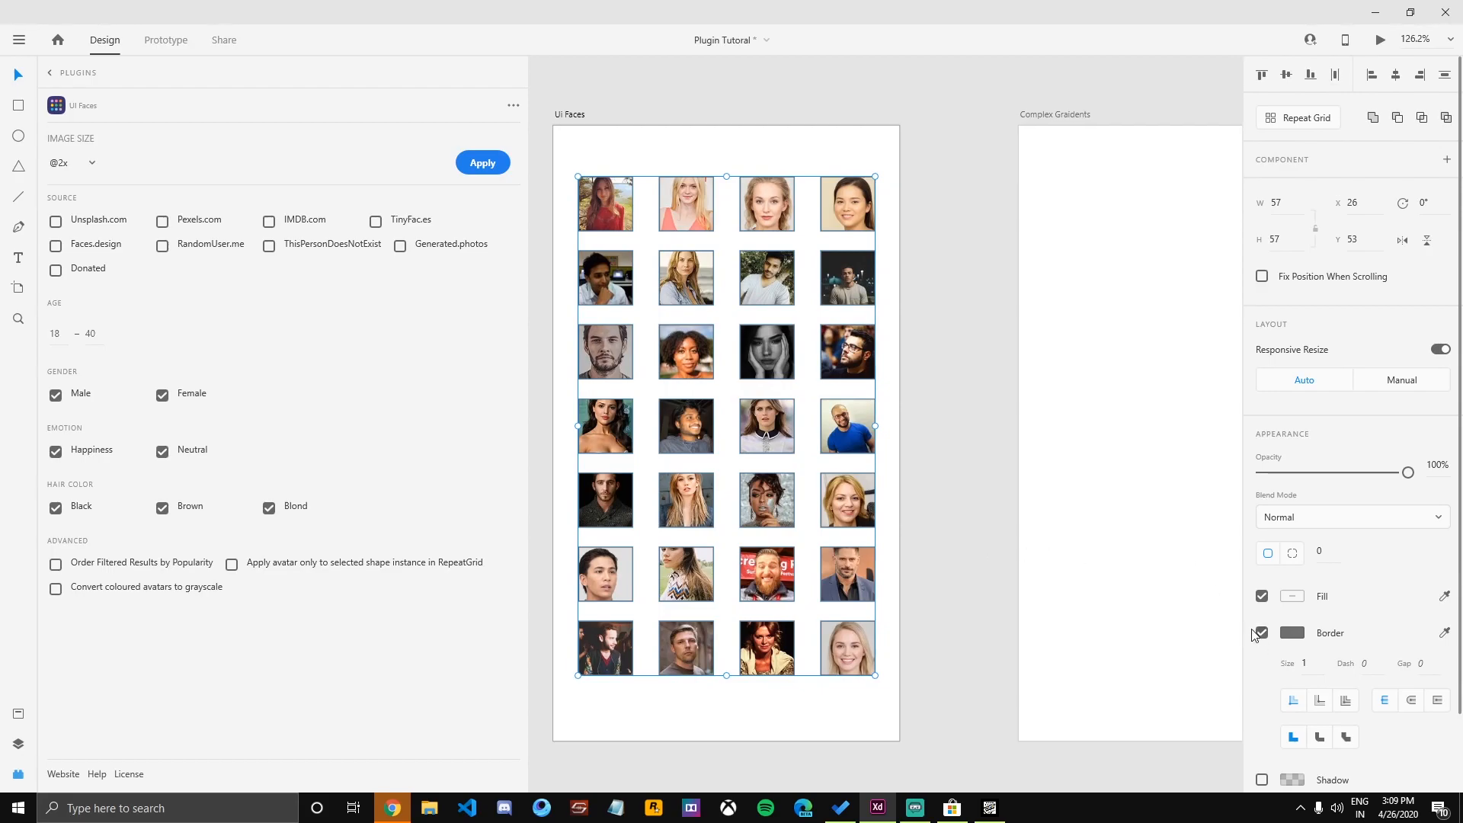
pyautogui.click(1260, 633)
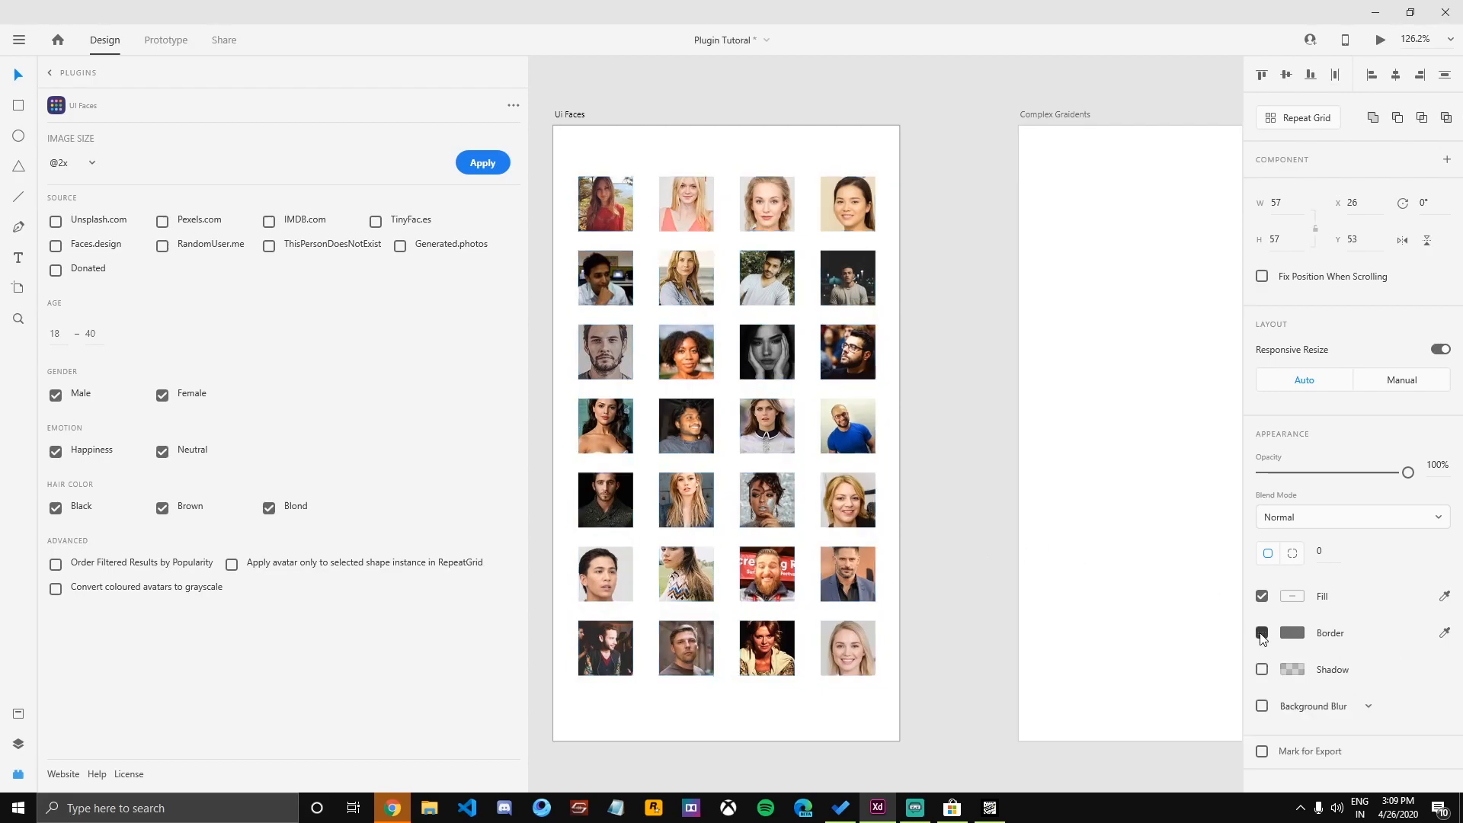
# Round the corners of all the avatar squares on the UI Faces artboard and give them a shadow.
pyautogui.moveTo(921, 90); pyautogui.dragTo(667, 765)
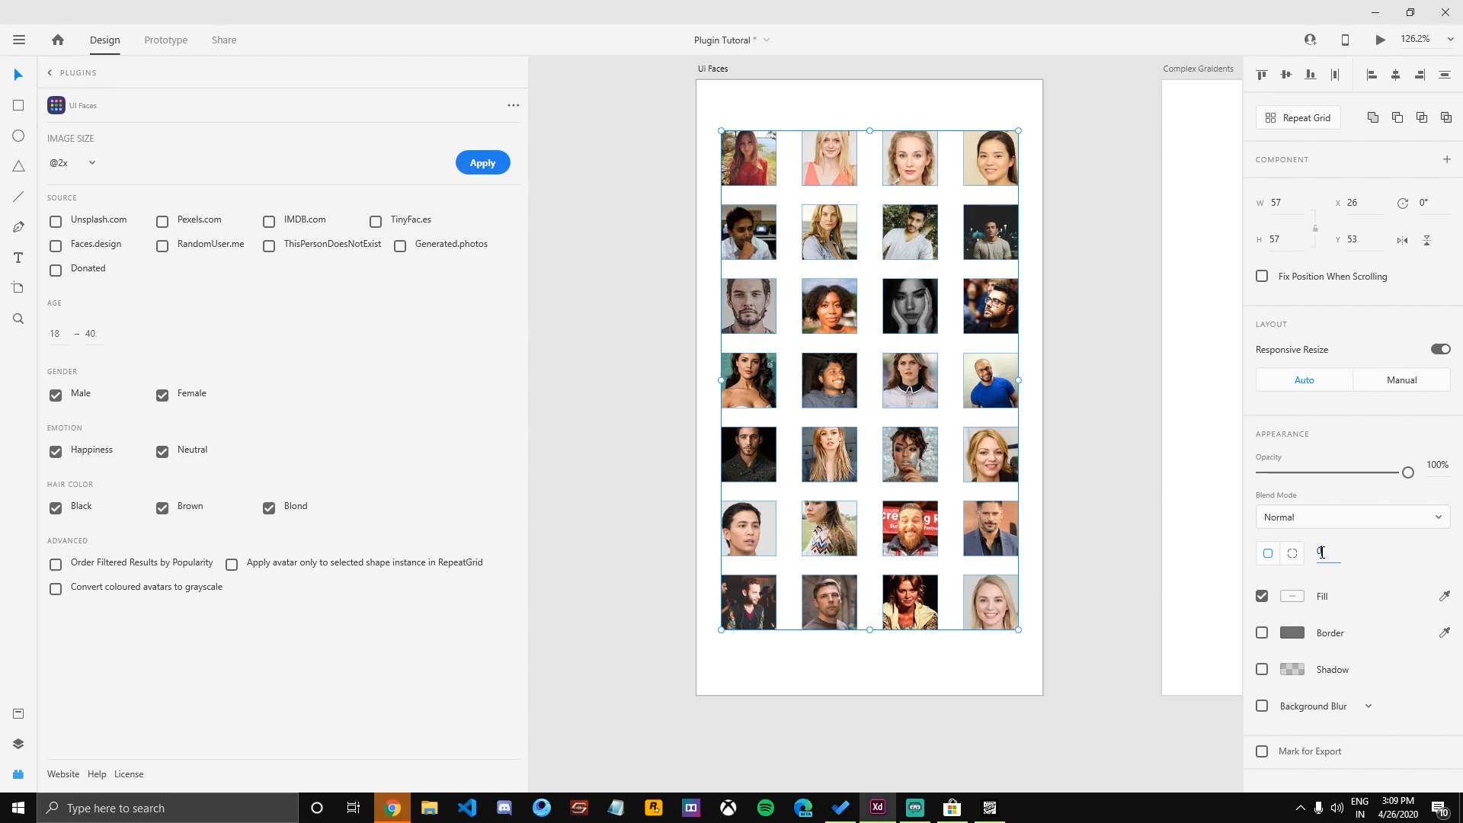
pyautogui.press('Return')
pyautogui.moveTo(1108, 446); pyautogui.dragTo(1021, 424)
pyautogui.click(1104, 396)
pyautogui.moveTo(1112, 392); pyautogui.dragTo(1021, 404)
pyautogui.moveTo(958, 108); pyautogui.dragTo(678, 716)
pyautogui.click(1262, 669)
pyautogui.click(1102, 614)
pyautogui.moveTo(1101, 614); pyautogui.dragTo(921, 593)
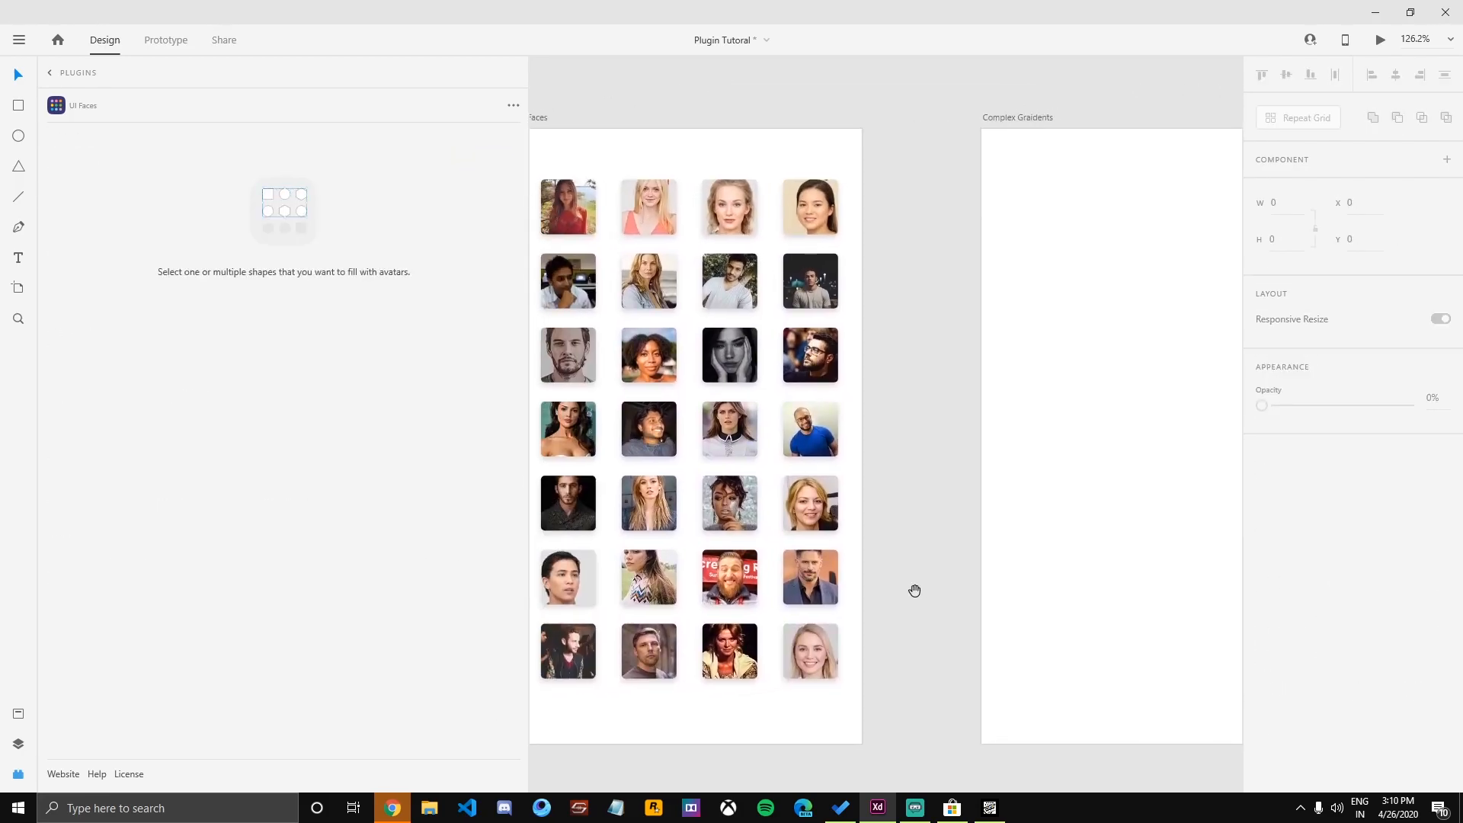
# Narrow the plugins area, and draw a centered rectangle about 317 by 597 on the Complex Graidents artboard.
pyautogui.moveTo(527, 473); pyautogui.dragTo(240, 473)
pyautogui.moveTo(400, 471); pyautogui.dragTo(458, 442)
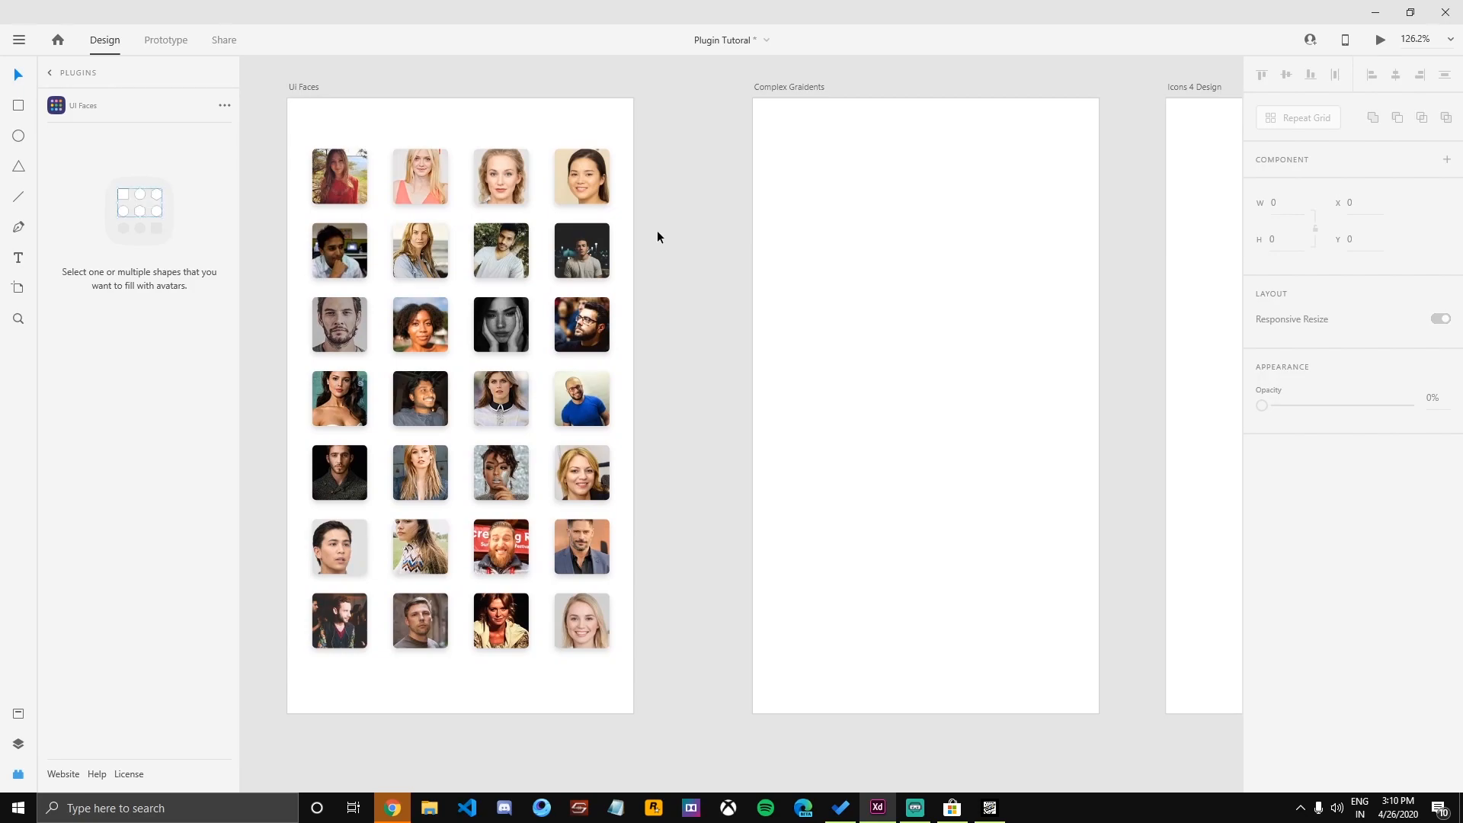
pyautogui.scroll(-2, 652, 255)
pyautogui.moveTo(652, 258); pyautogui.dragTo(640, 384)
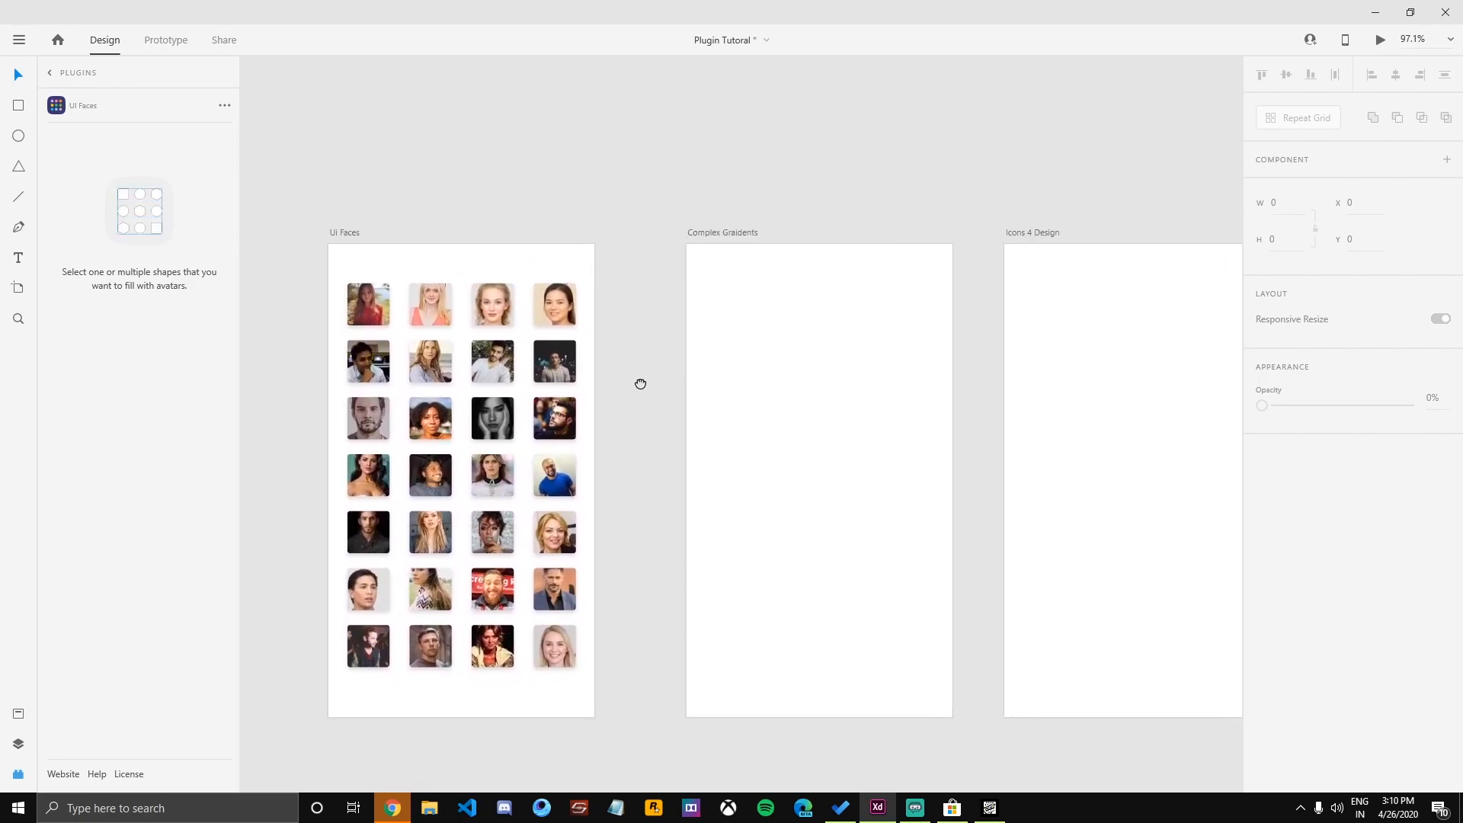
pyautogui.moveTo(675, 300); pyautogui.dragTo(464, 238)
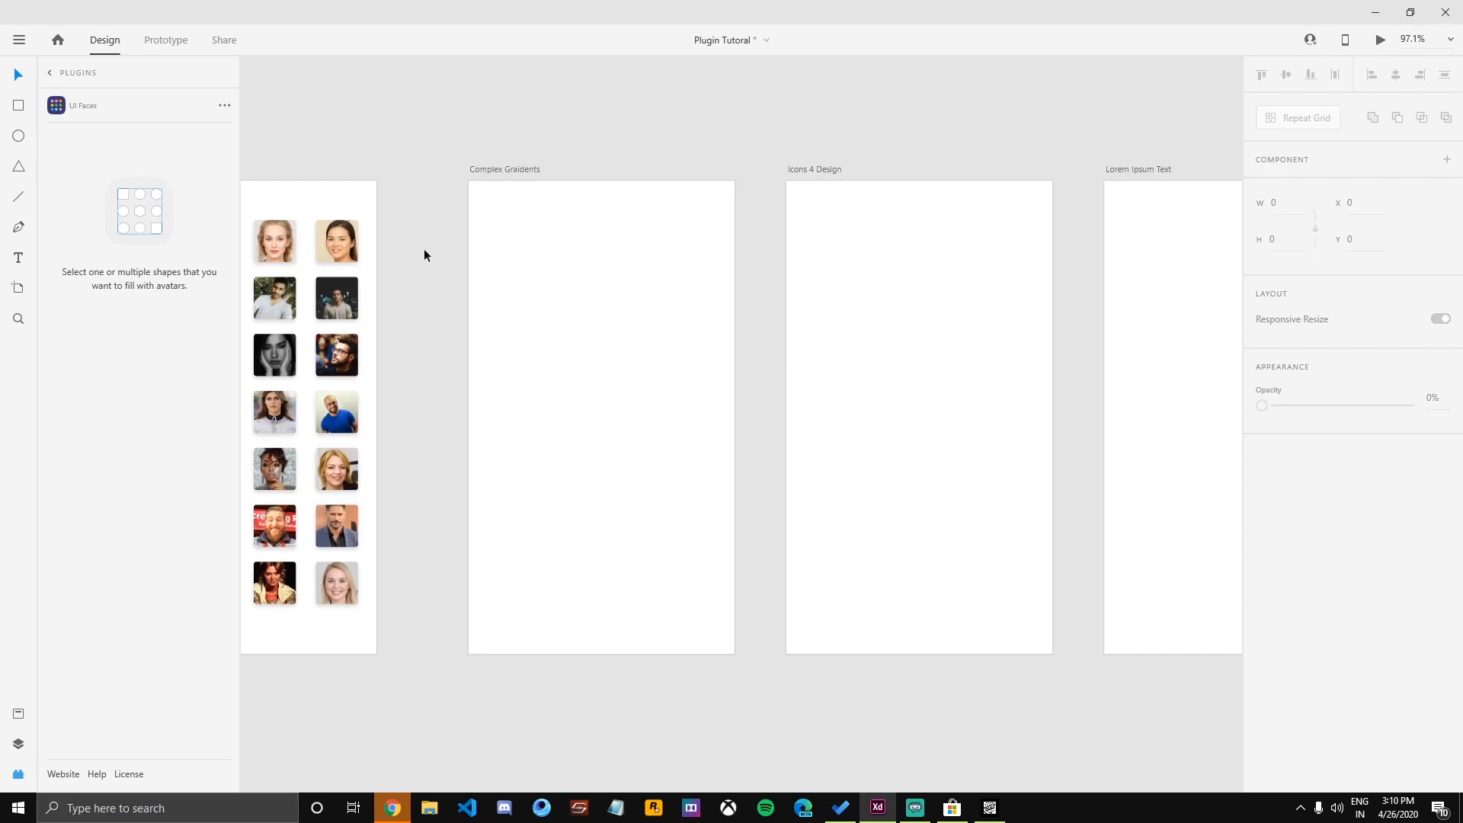
pyautogui.press('r')
pyautogui.moveTo(484, 201); pyautogui.dragTo(528, 279)
pyautogui.moveTo(575, 354); pyautogui.dragTo(718, 640)
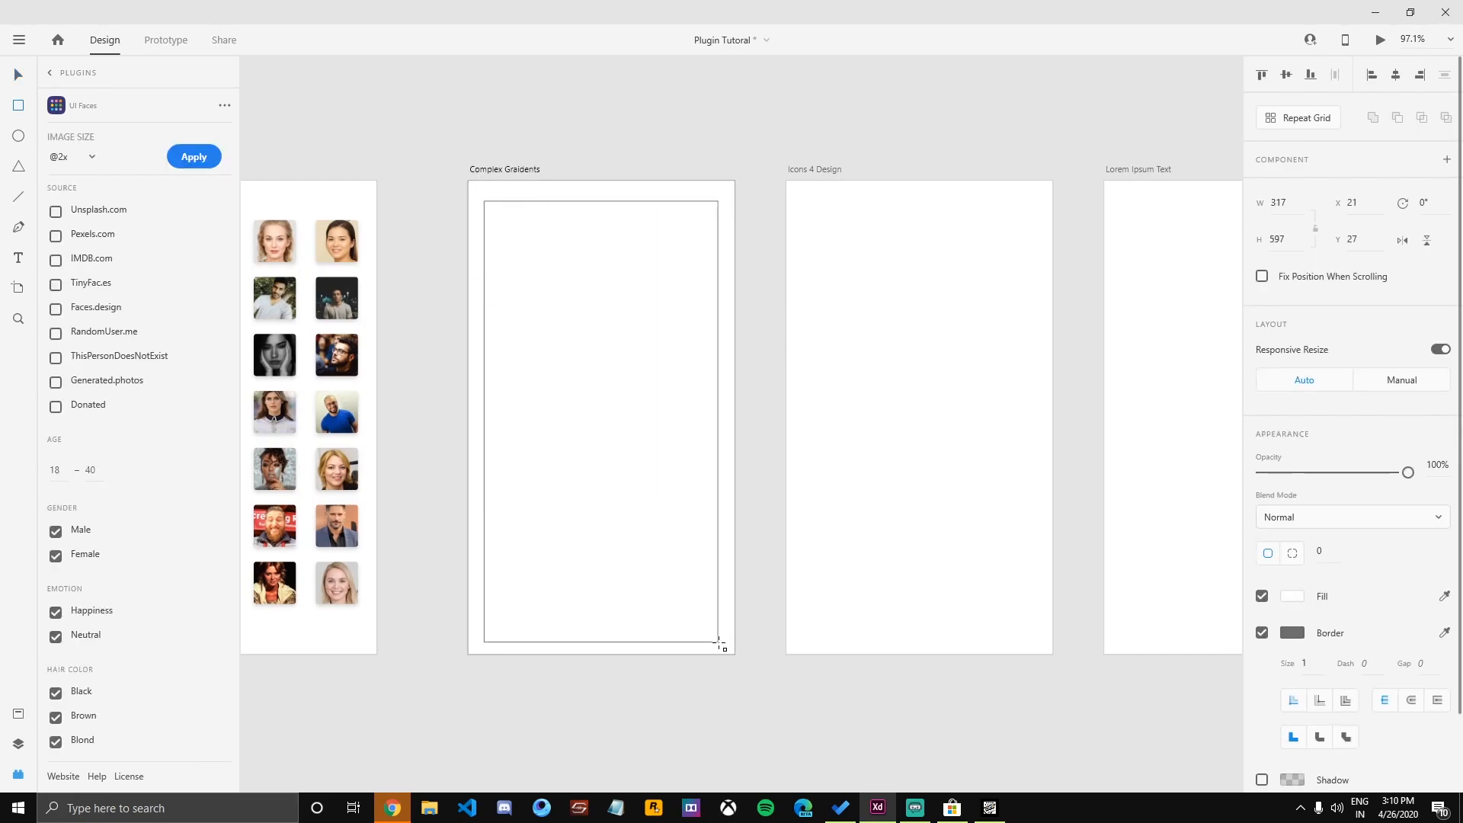
pyautogui.moveTo(622, 538); pyautogui.dragTo(621, 537)
pyautogui.click(742, 552)
pyautogui.click(664, 549)
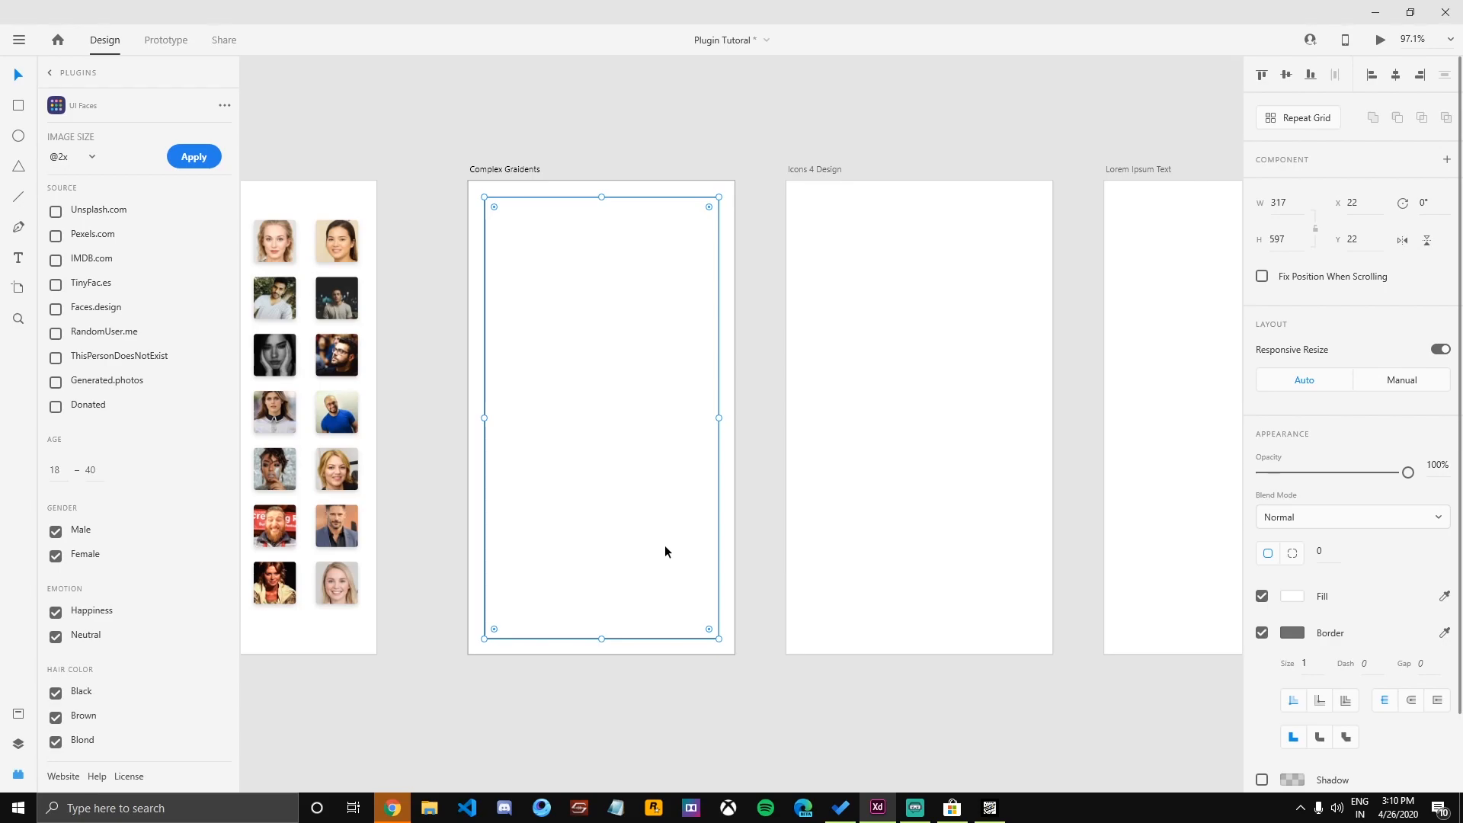
# Give the rectangle a linear gradient fill with the saved green swatch at both ends, and remove its border.
pyautogui.click(1292, 598)
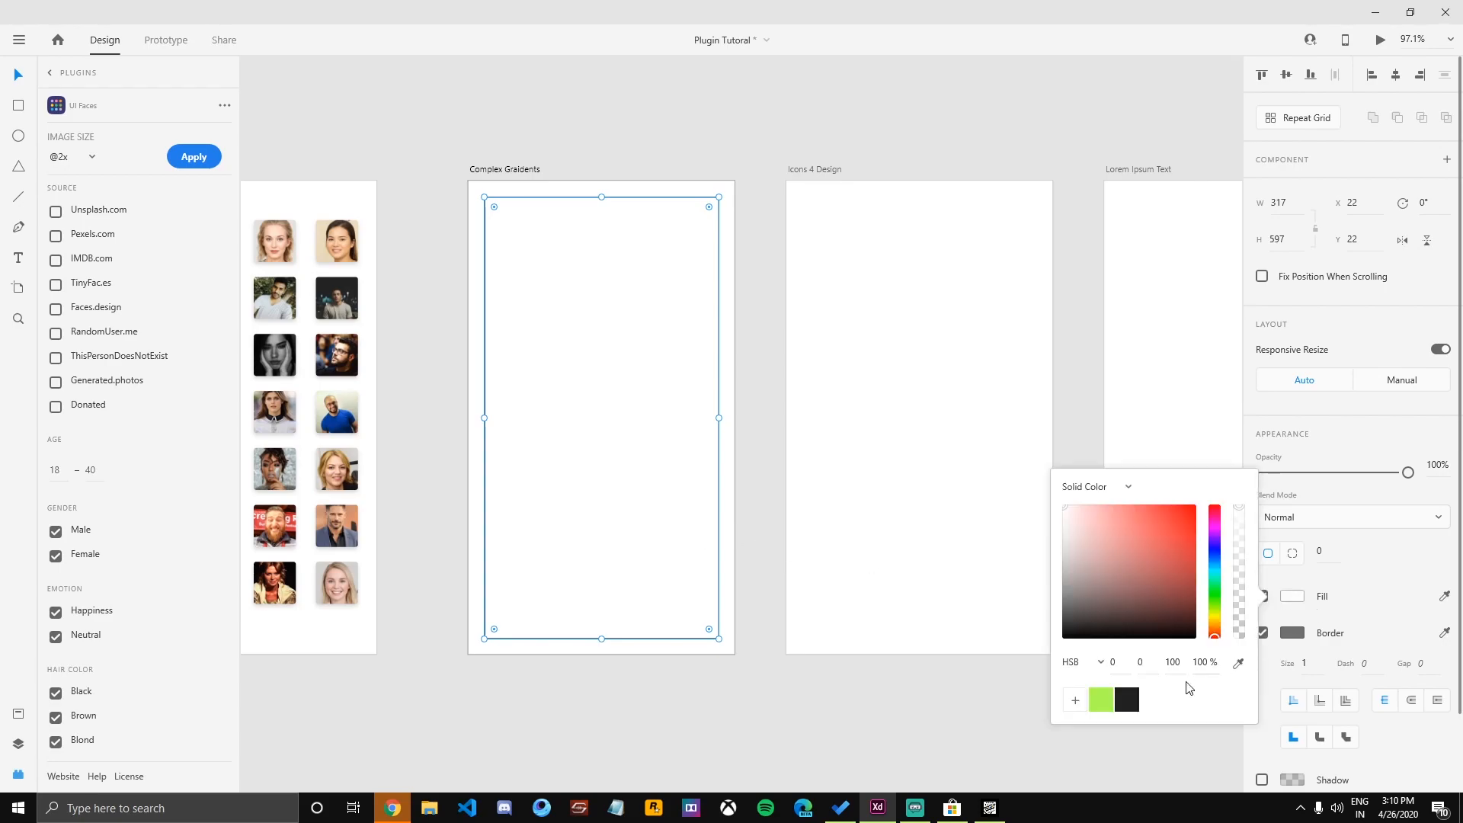
pyautogui.click(1104, 705)
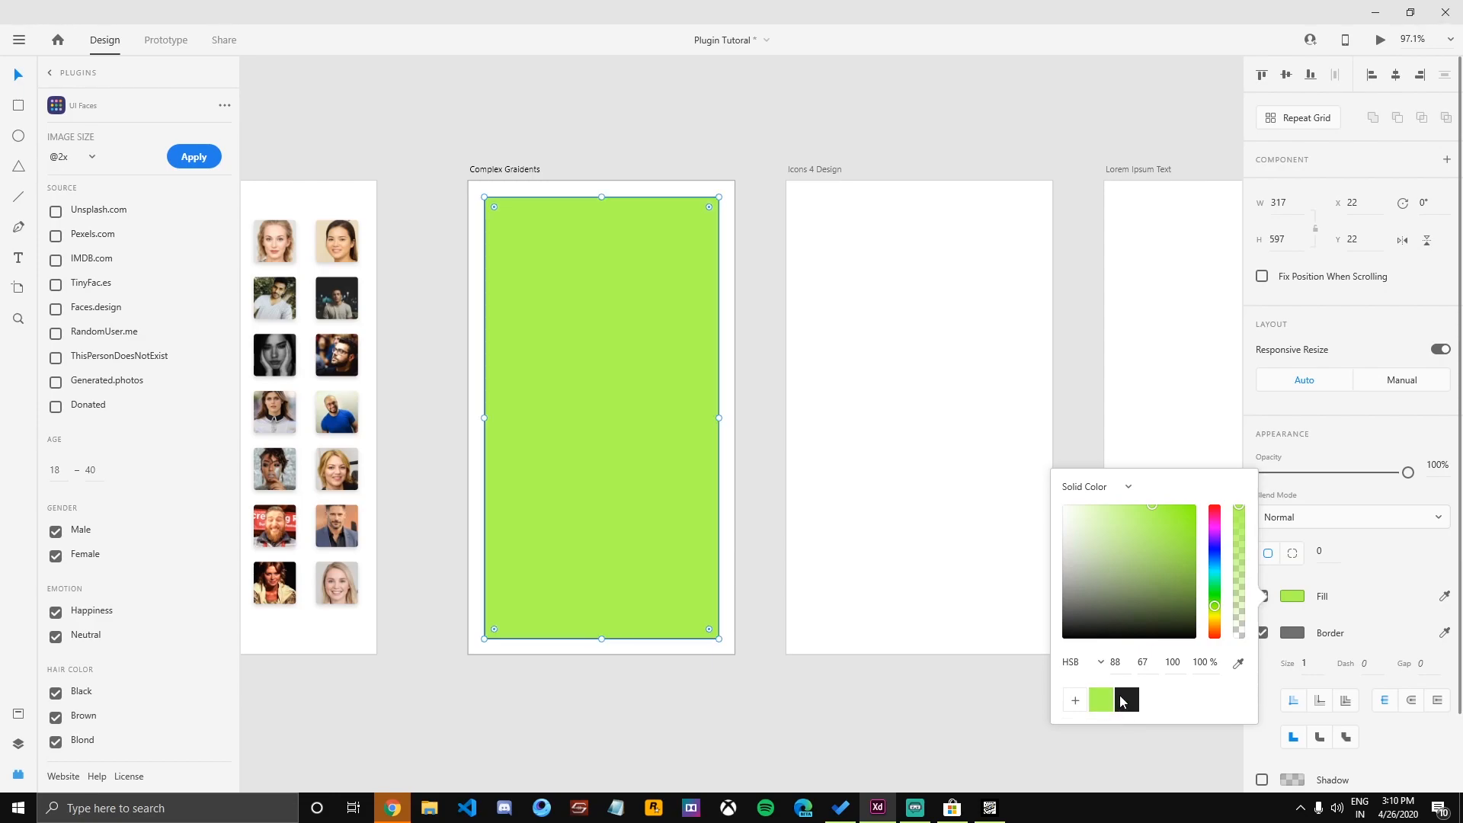
pyautogui.click(1118, 481)
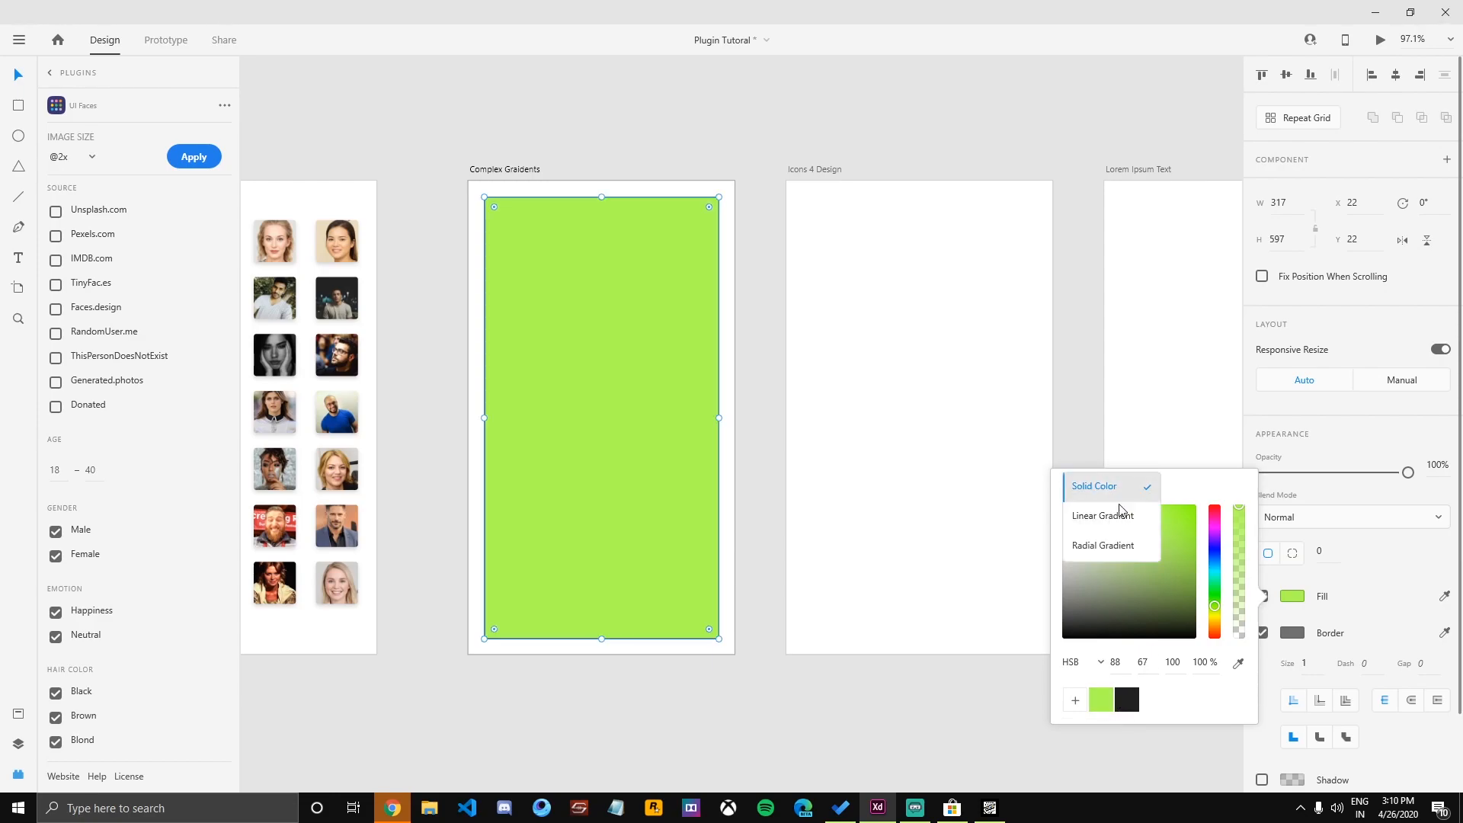
pyautogui.click(1083, 526)
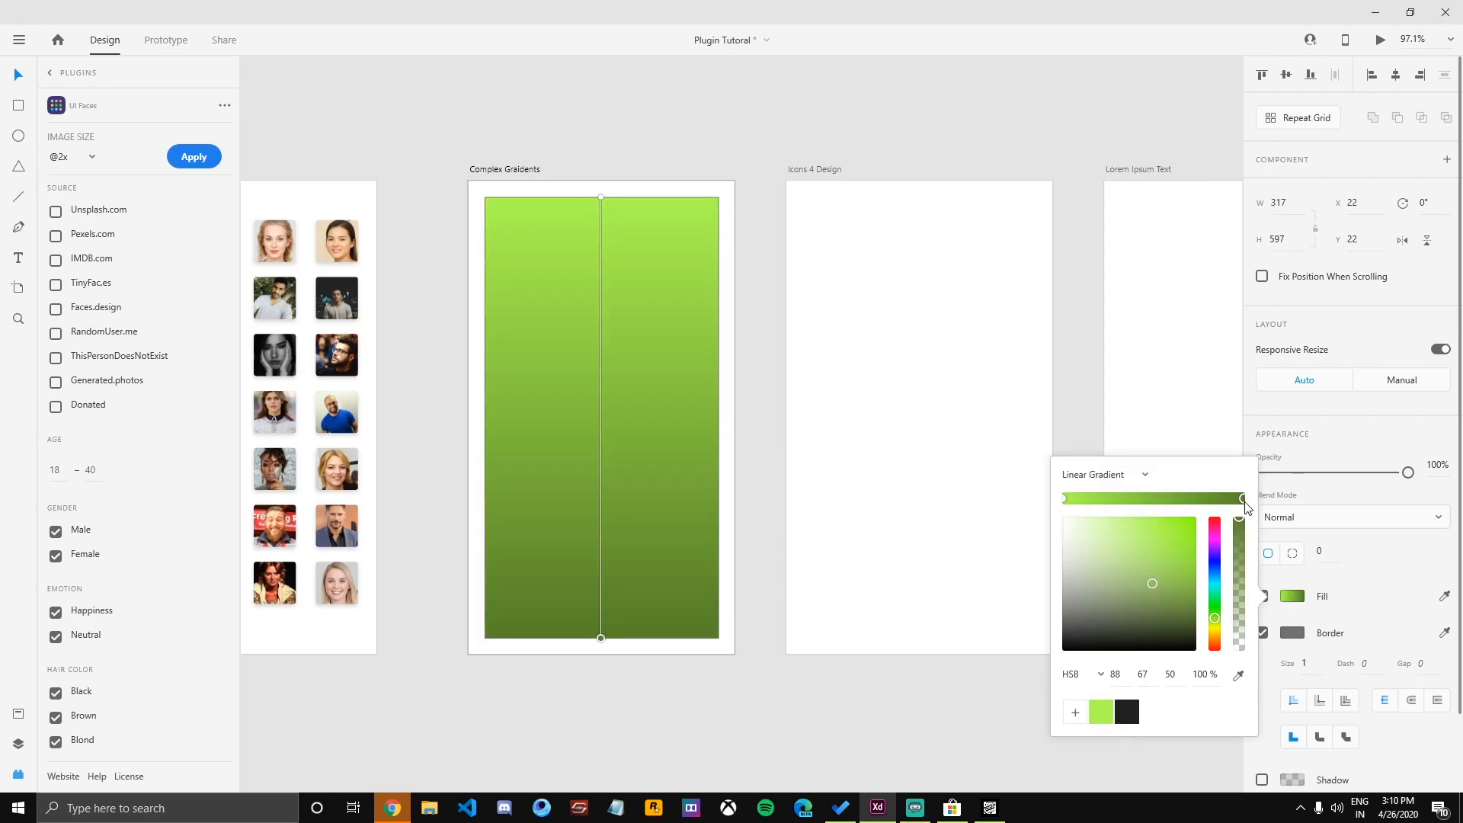
pyautogui.click(1091, 710)
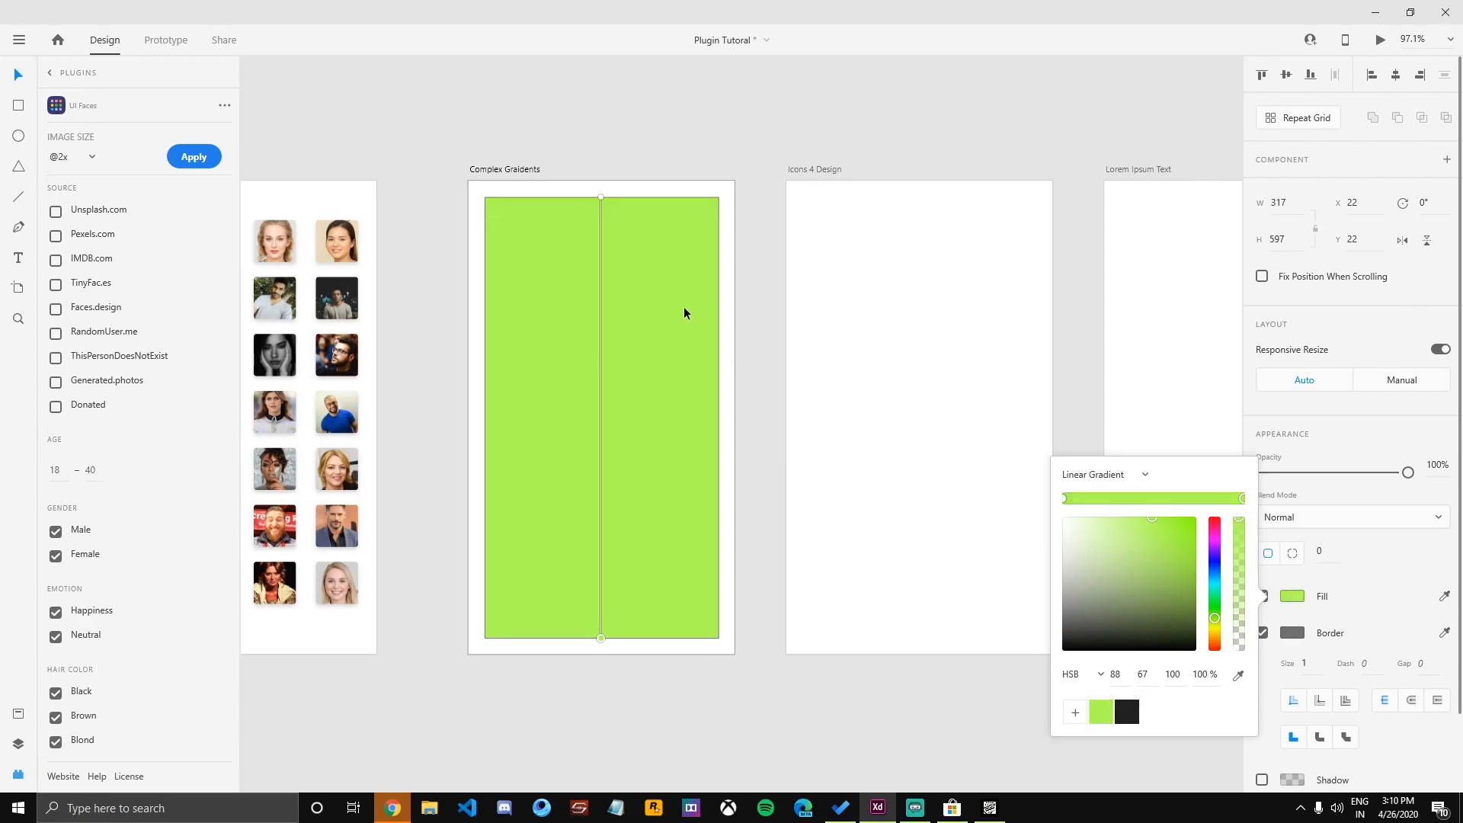
pyautogui.click(707, 144)
pyautogui.click(1262, 632)
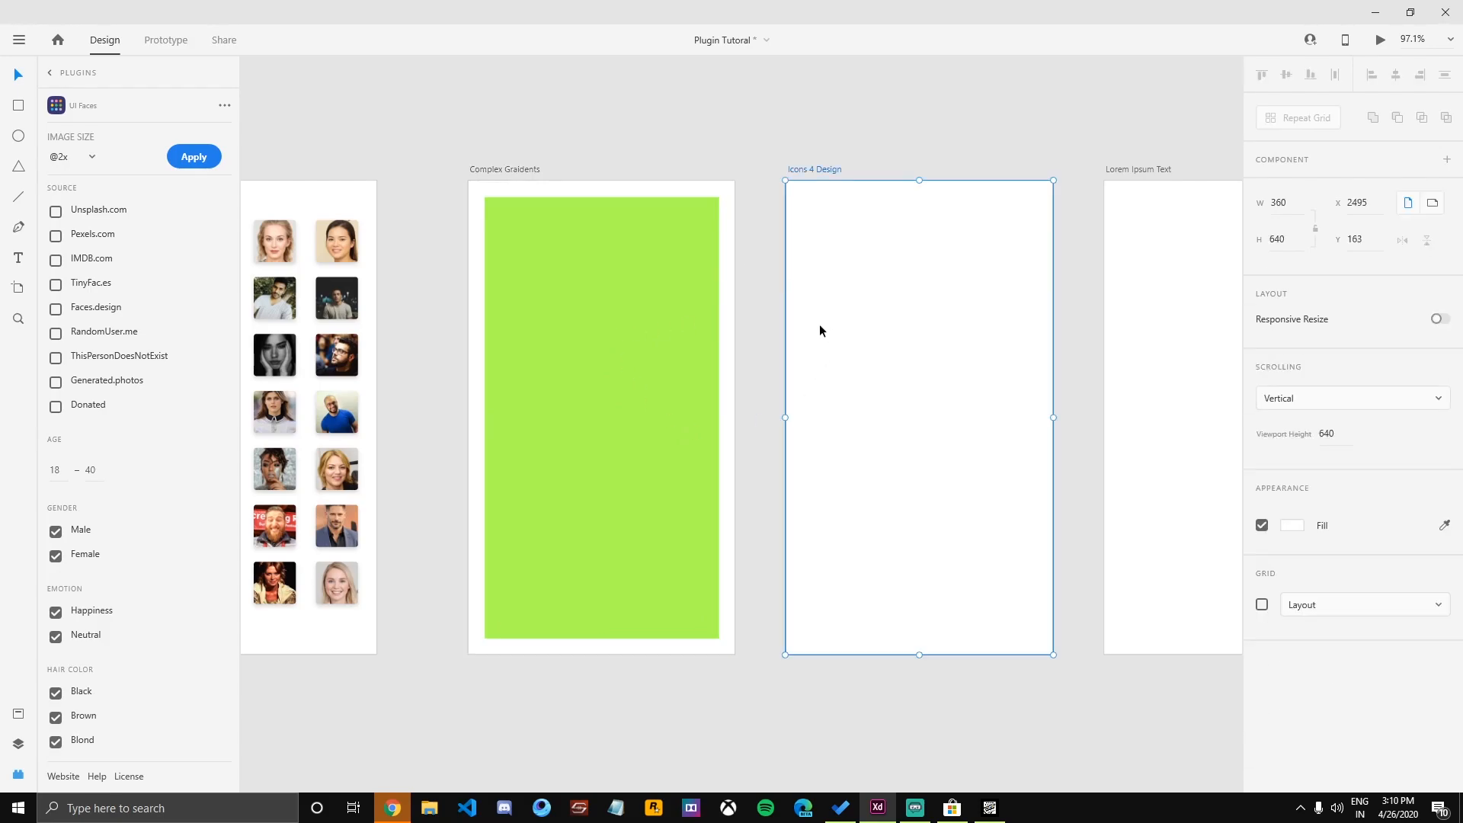
# Open the rectangle's fill settings and check the color value formats, keeping HSB.
pyautogui.click(1292, 596)
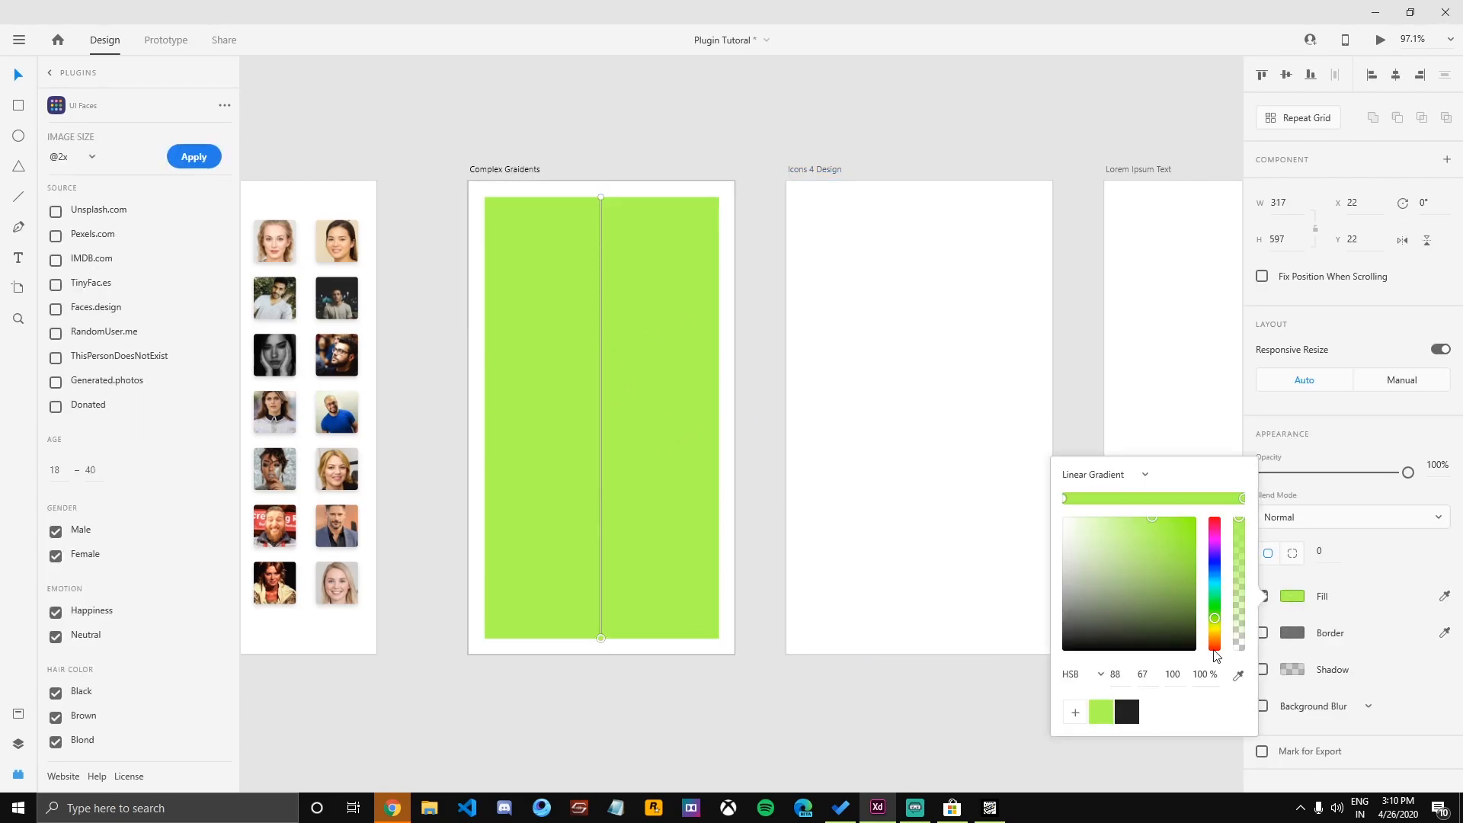
pyautogui.click(1082, 674)
pyautogui.click(1074, 614)
pyautogui.click(1078, 680)
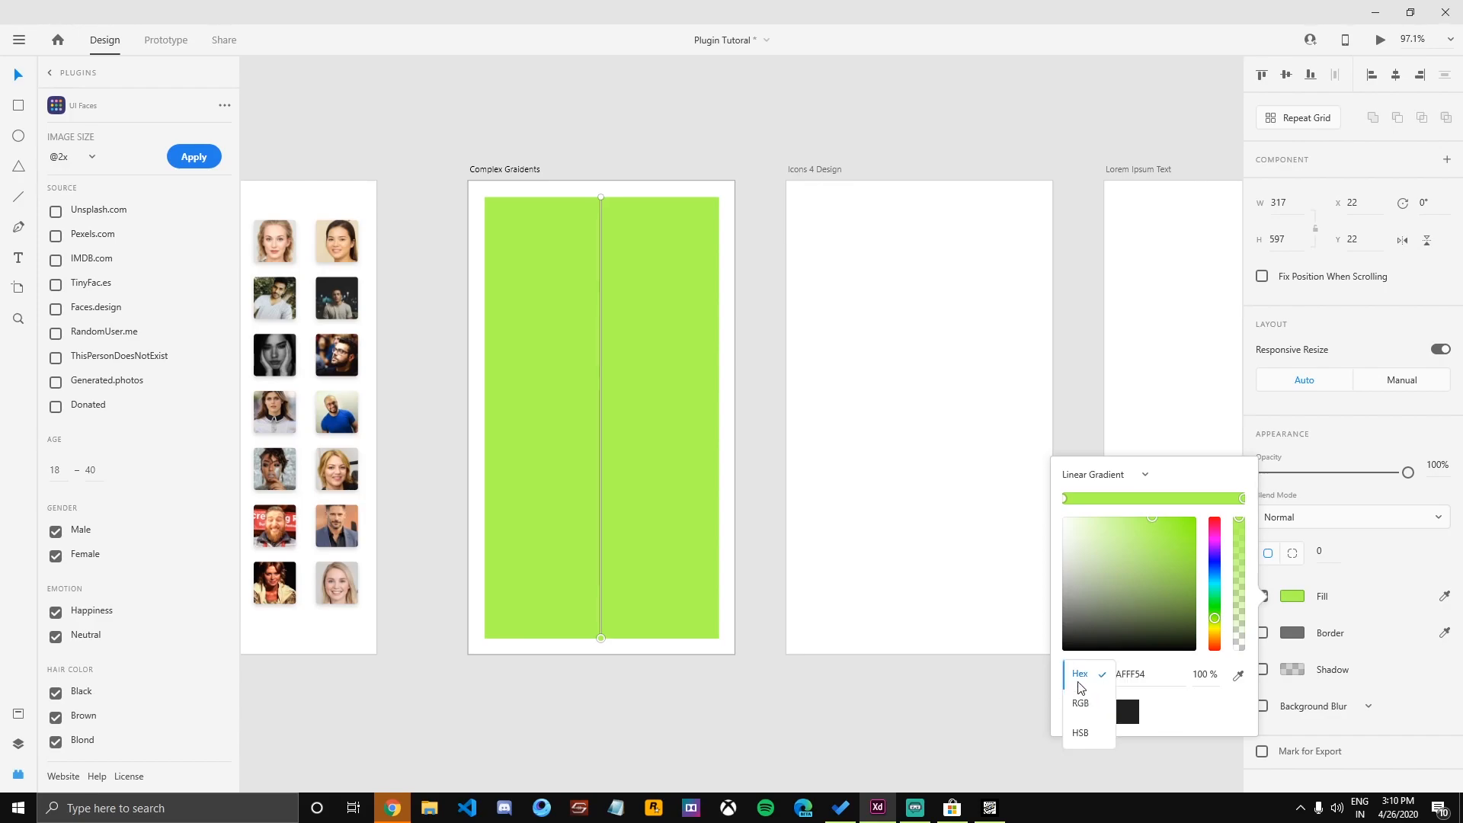
pyautogui.click(1082, 733)
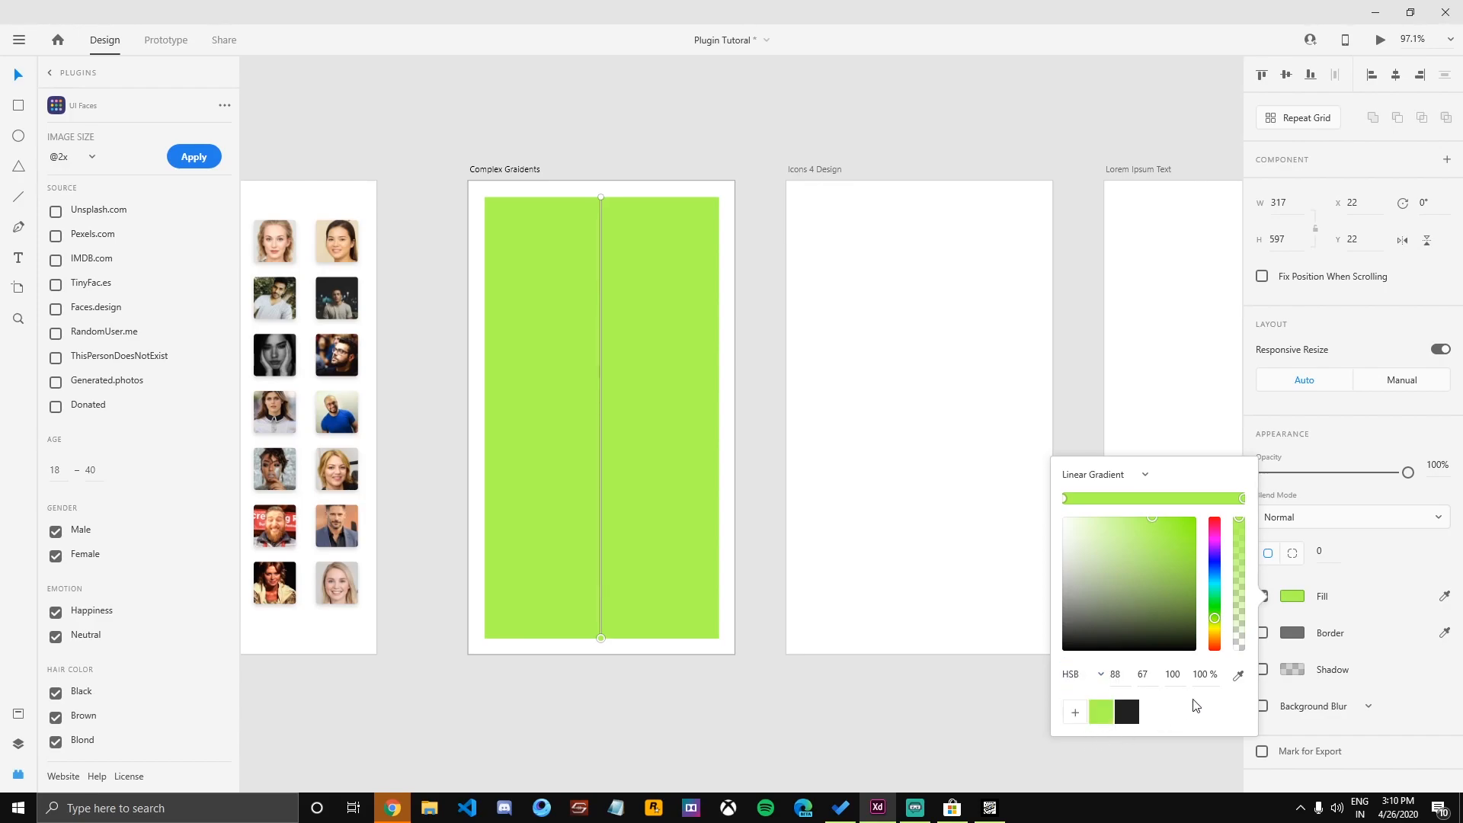
# Try lowering the brightness of the gradient's end color and bring it back to 100.
pyautogui.click(1174, 677)
pyautogui.hotkey('shift', 'Down')
pyautogui.hotkey('shift', 'Down')
pyautogui.hotkey('shift', 'Down')
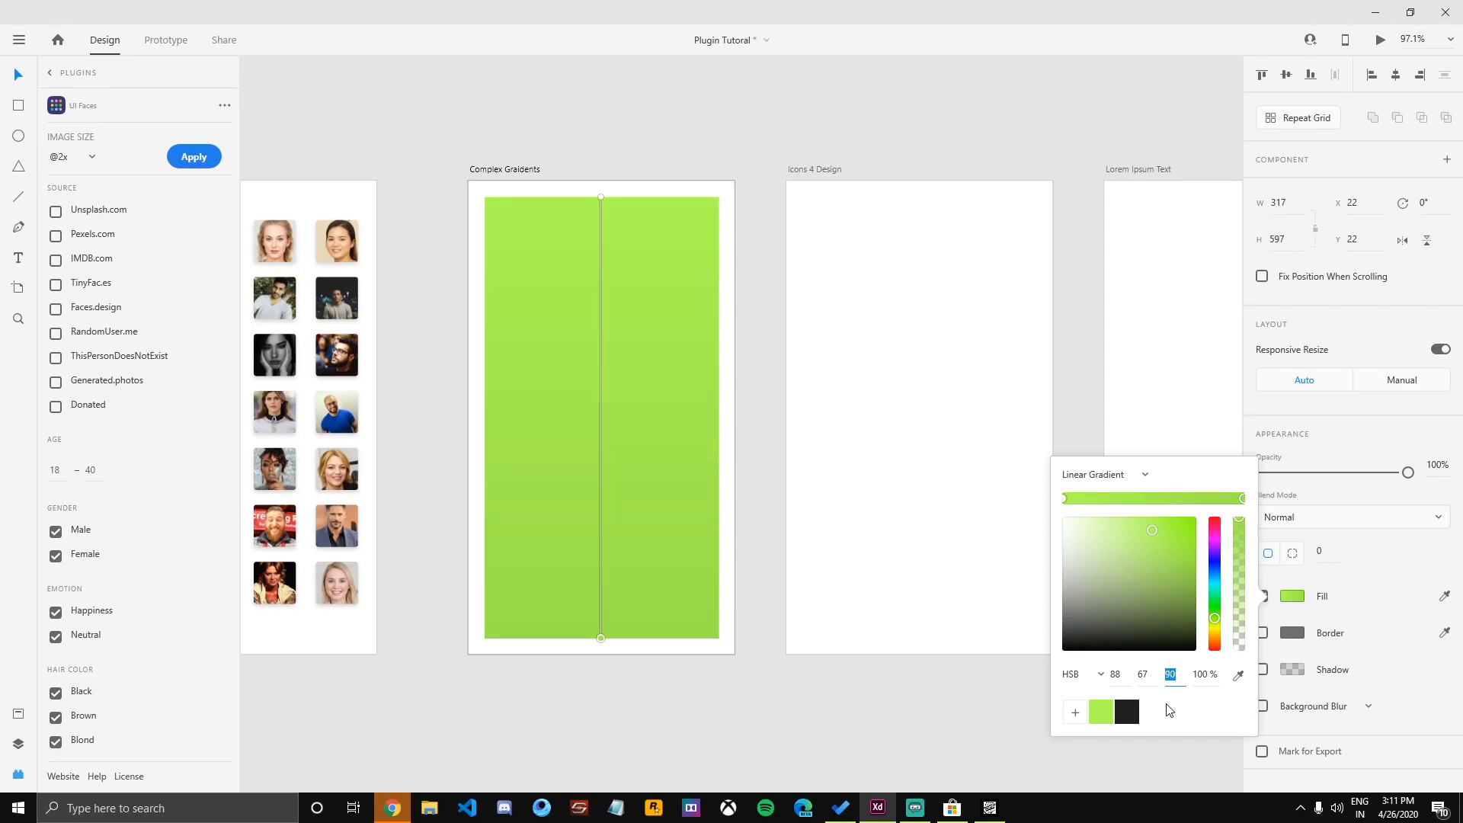
pyautogui.hotkey('shift', 'Up')
pyautogui.hotkey('shift', 'Up')
pyautogui.hotkey('shift', 'Up')
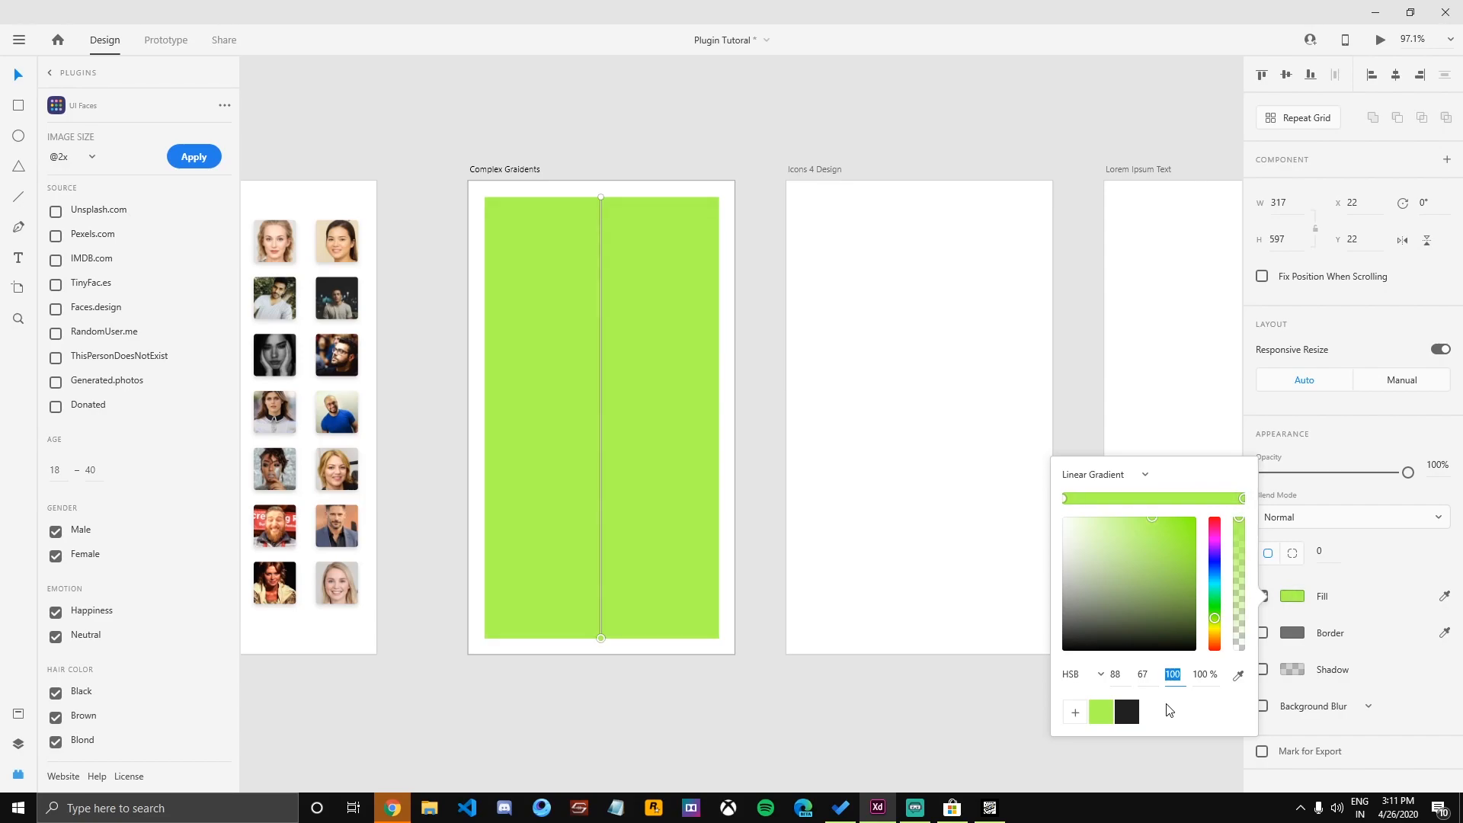
# Lower the saturation of the gradient's end color to 17 and leave the fill settings.
pyautogui.hotkey('shift', 'Tab')
pyautogui.hotkey('shift', 'Down')
pyautogui.hotkey('shift', 'Down')
pyautogui.hotkey('shift', 'Down')
pyautogui.hotkey('shift', 'Down')
pyautogui.hotkey('shift', 'Down')
pyautogui.hotkey('shift', 'Down')
pyautogui.hotkey('shift', 'Up')
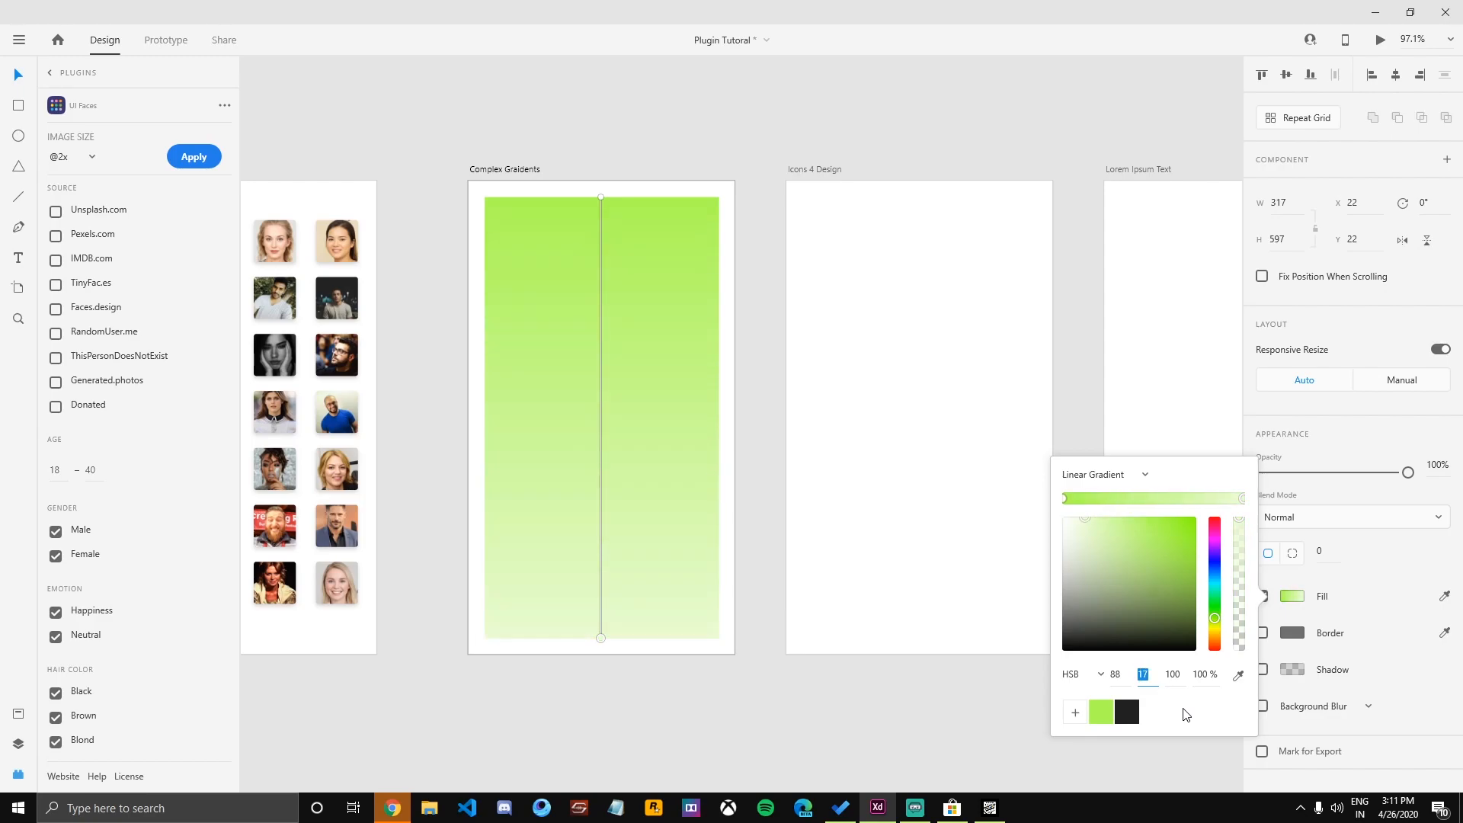
pyautogui.click(718, 674)
pyautogui.click(629, 465)
pyautogui.click(623, 676)
pyautogui.click(587, 601)
pyautogui.click(604, 114)
pyautogui.click(605, 292)
pyautogui.click(573, 135)
pyautogui.click(575, 258)
pyautogui.click(610, 114)
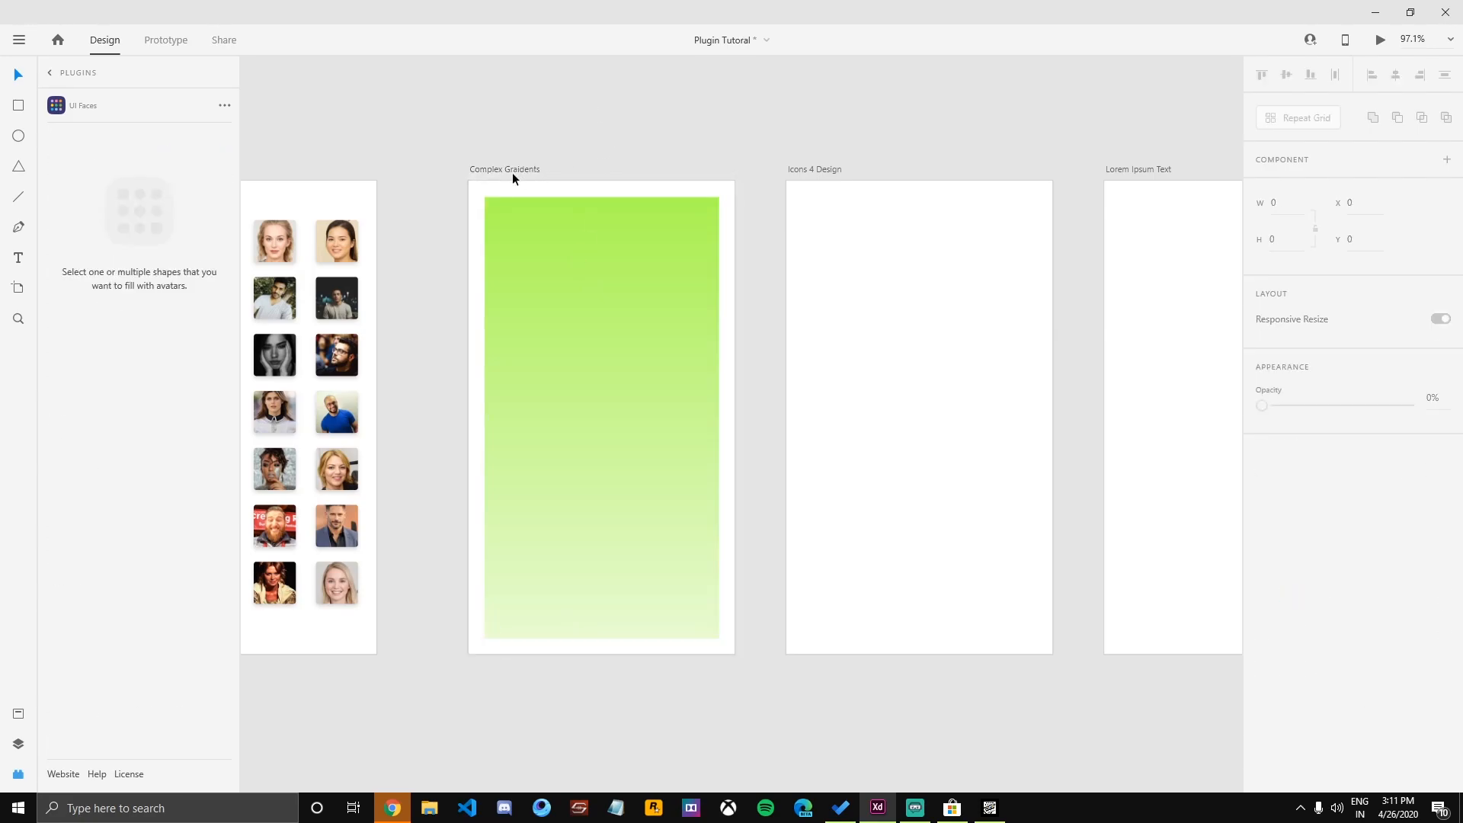
# Start the Random command of the Complex Gradients plugin on the green rectangle and set the number of colors to 2.
pyautogui.click(542, 246)
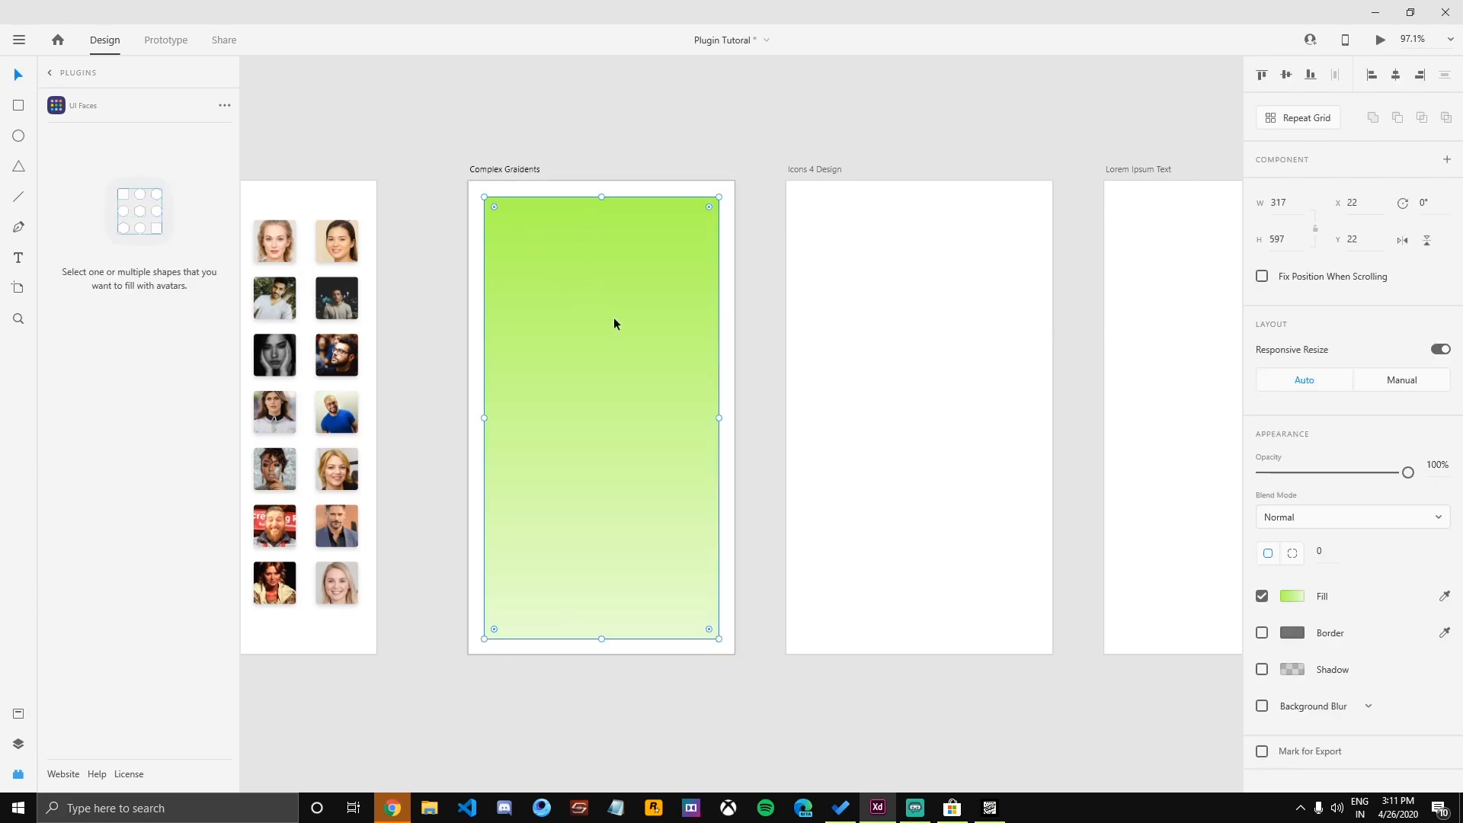
pyautogui.click(51, 74)
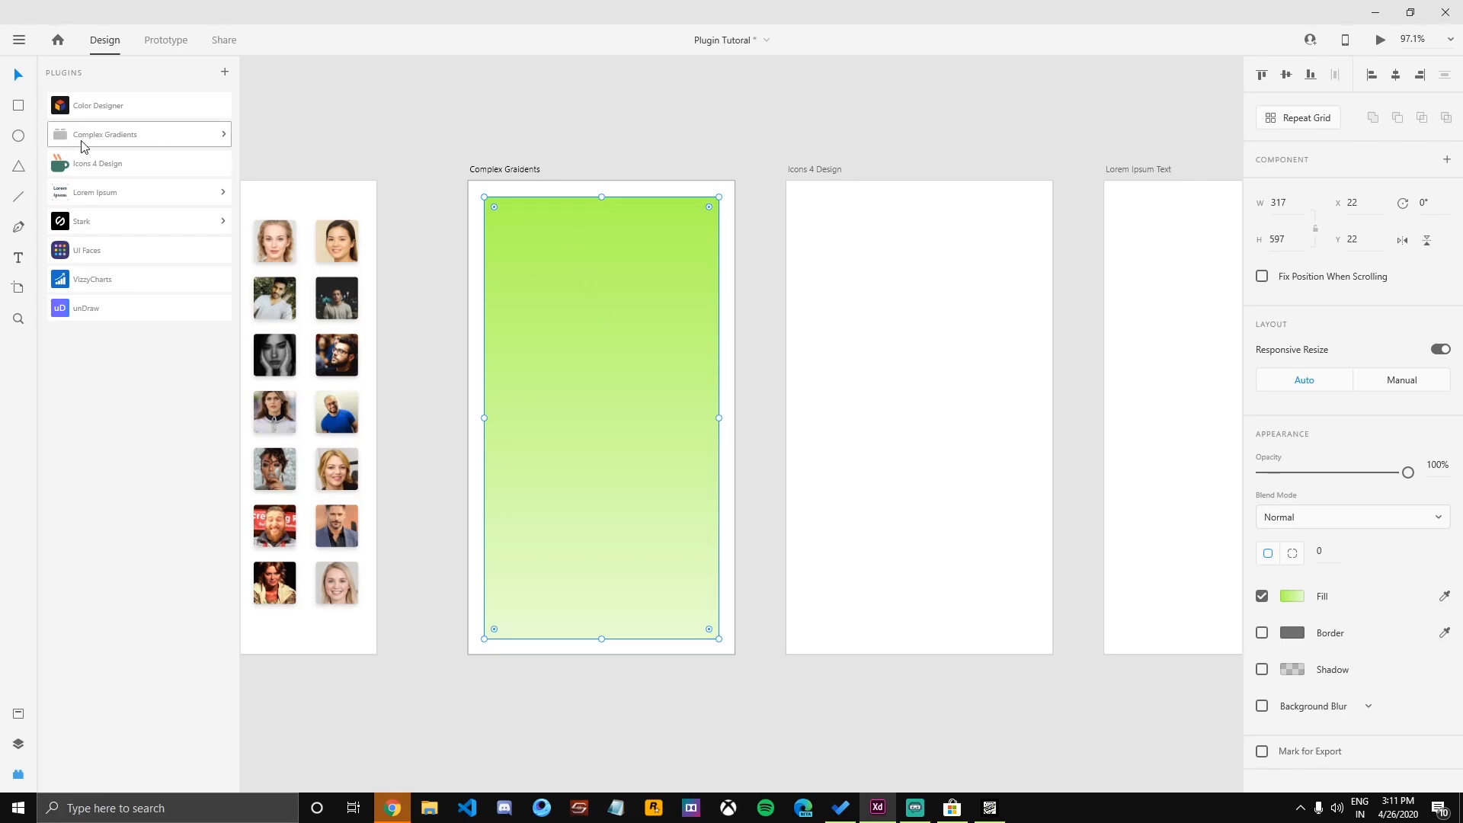
pyautogui.click(100, 139)
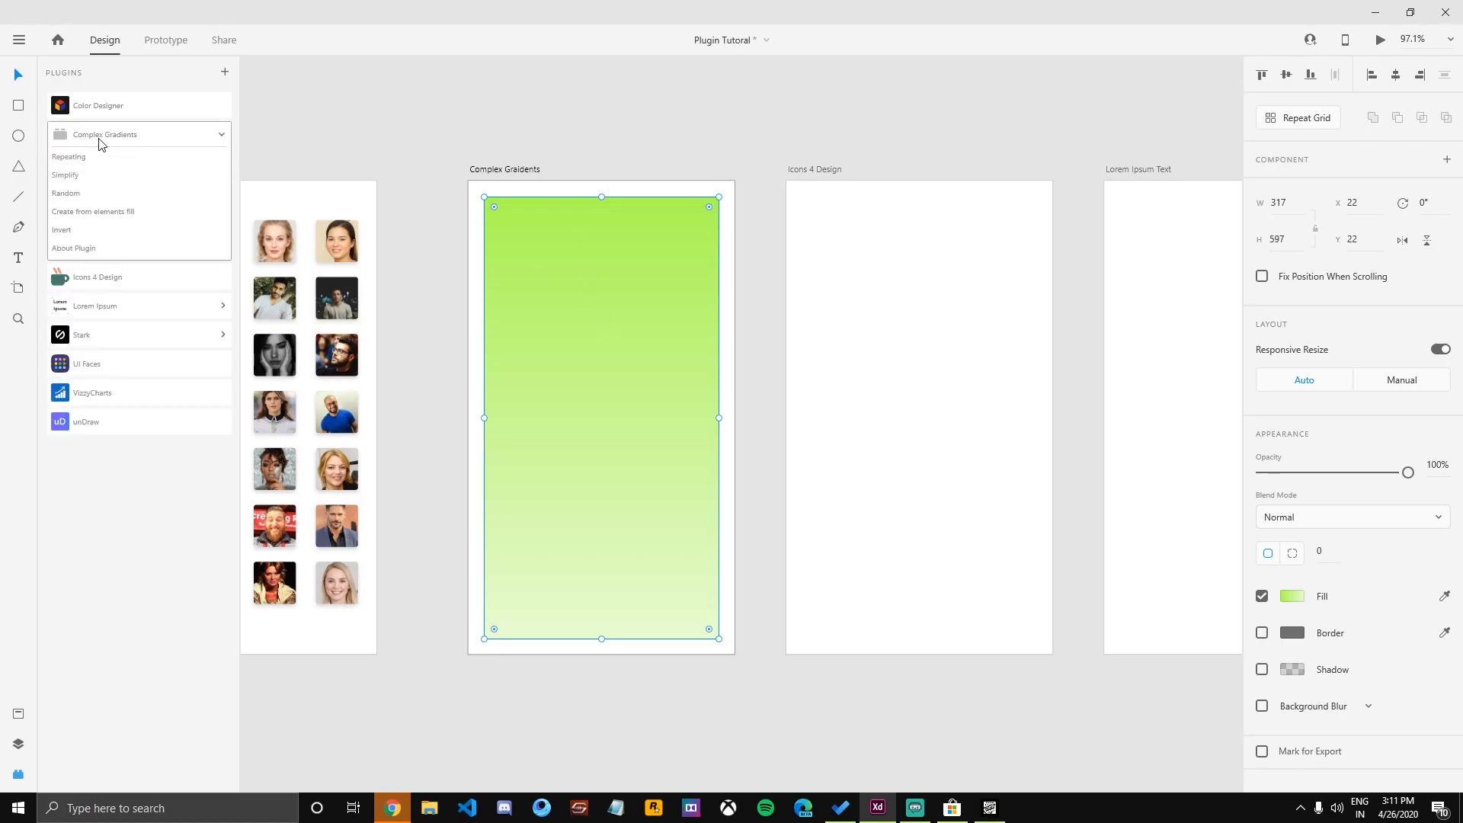
pyautogui.click(97, 195)
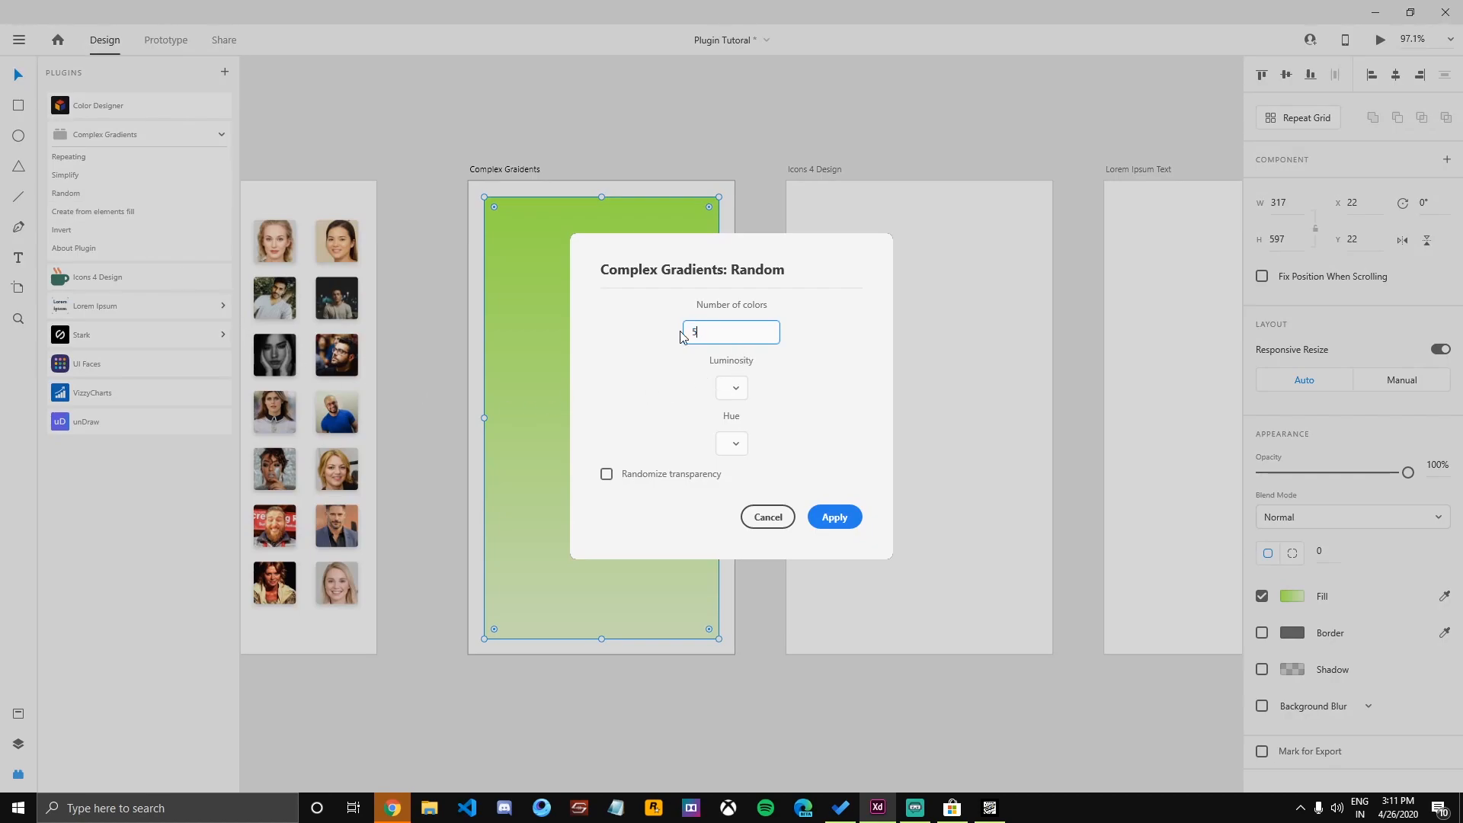
pyautogui.moveTo(693, 331); pyautogui.dragTo(736, 330)
pyautogui.write('2')
# Choose light luminosity and yellow hue, keep transparency randomization off, and apply the random gradient to the rectangle.
pyautogui.click(739, 389)
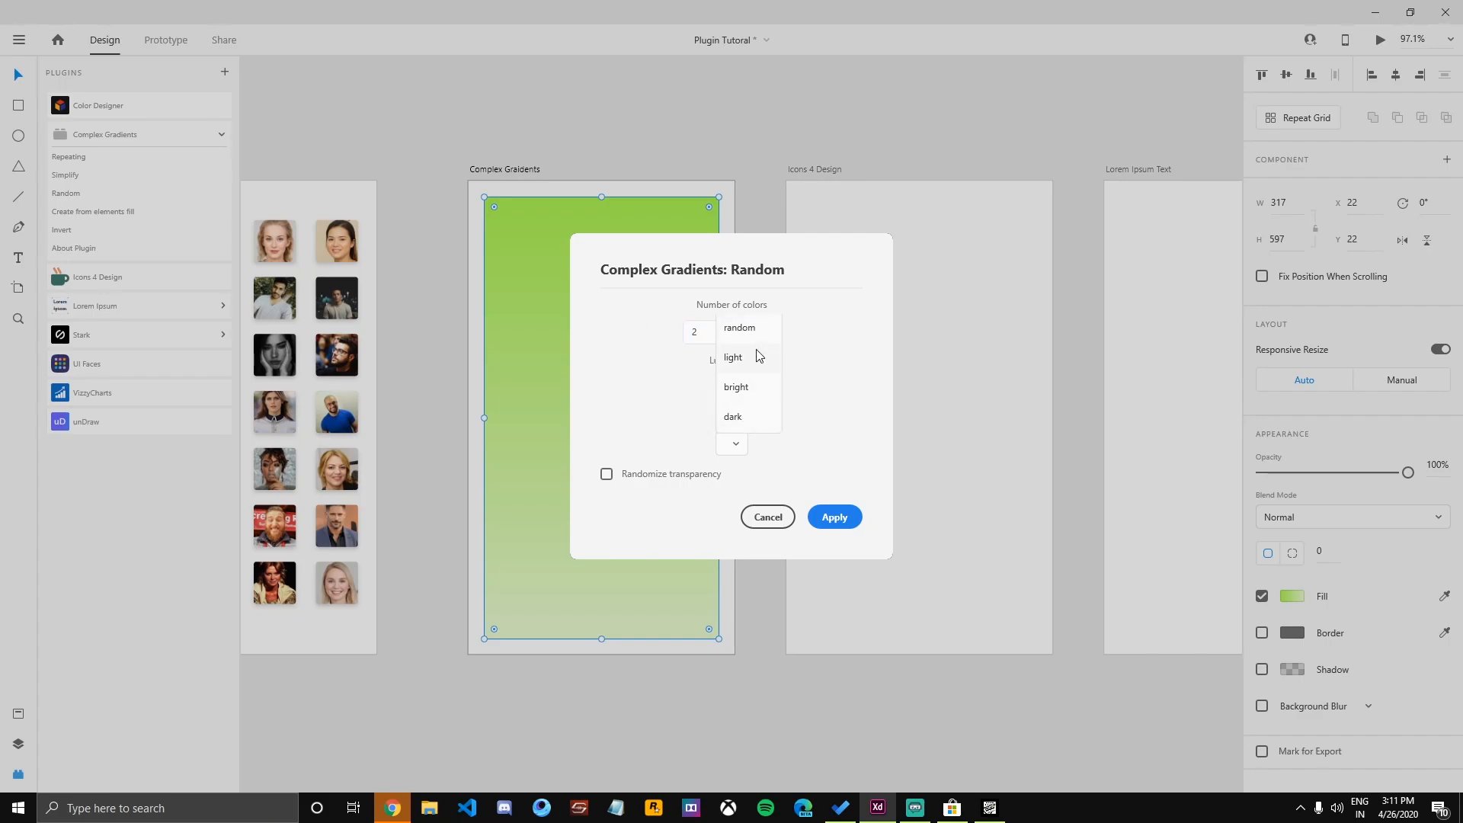
pyautogui.click(753, 361)
pyautogui.click(743, 444)
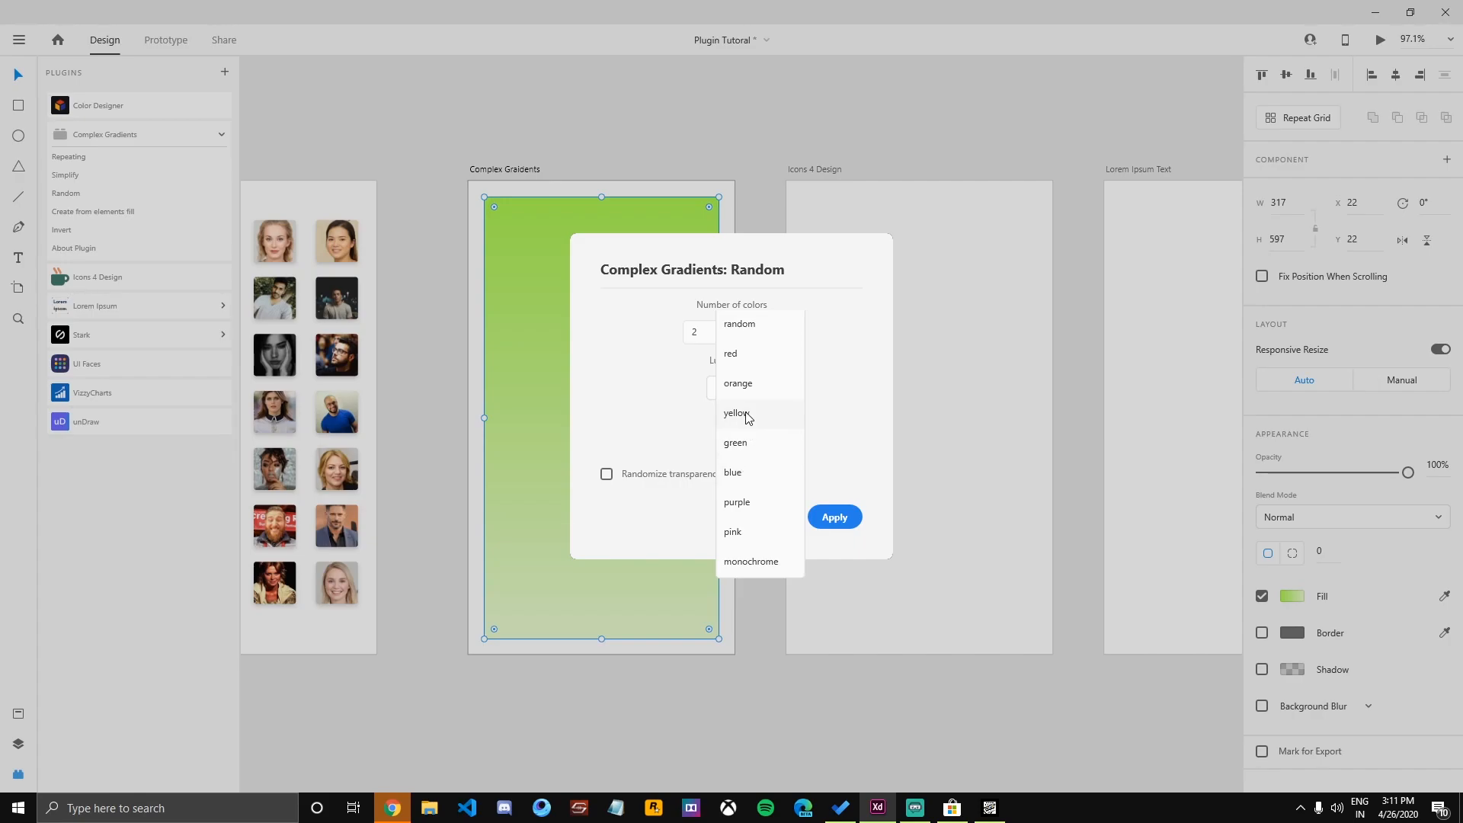
pyautogui.click(737, 413)
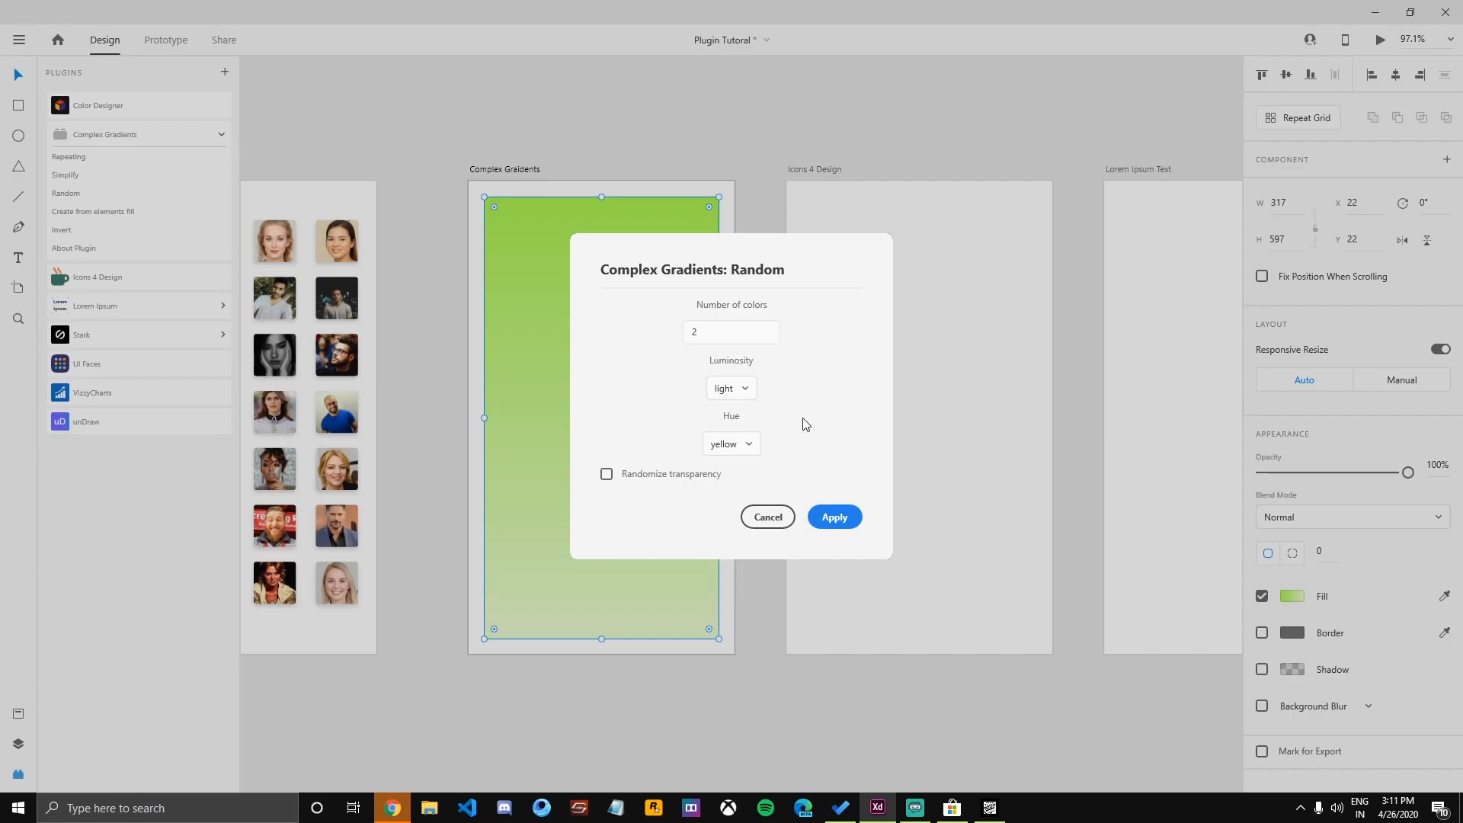
pyautogui.click(607, 476)
pyautogui.click(607, 475)
pyautogui.click(607, 475)
pyautogui.click(606, 474)
pyautogui.click(836, 517)
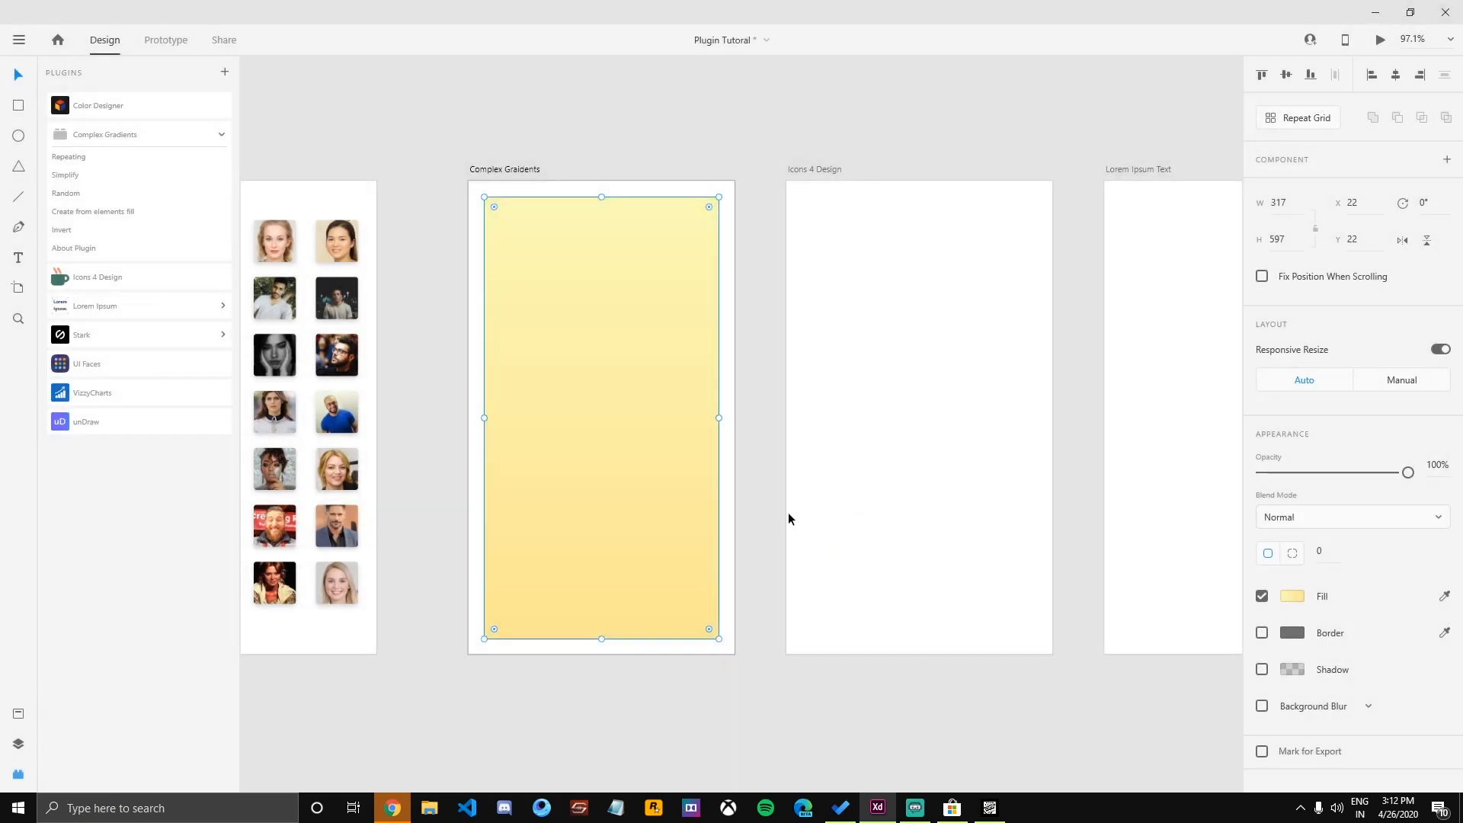
pyautogui.click(759, 455)
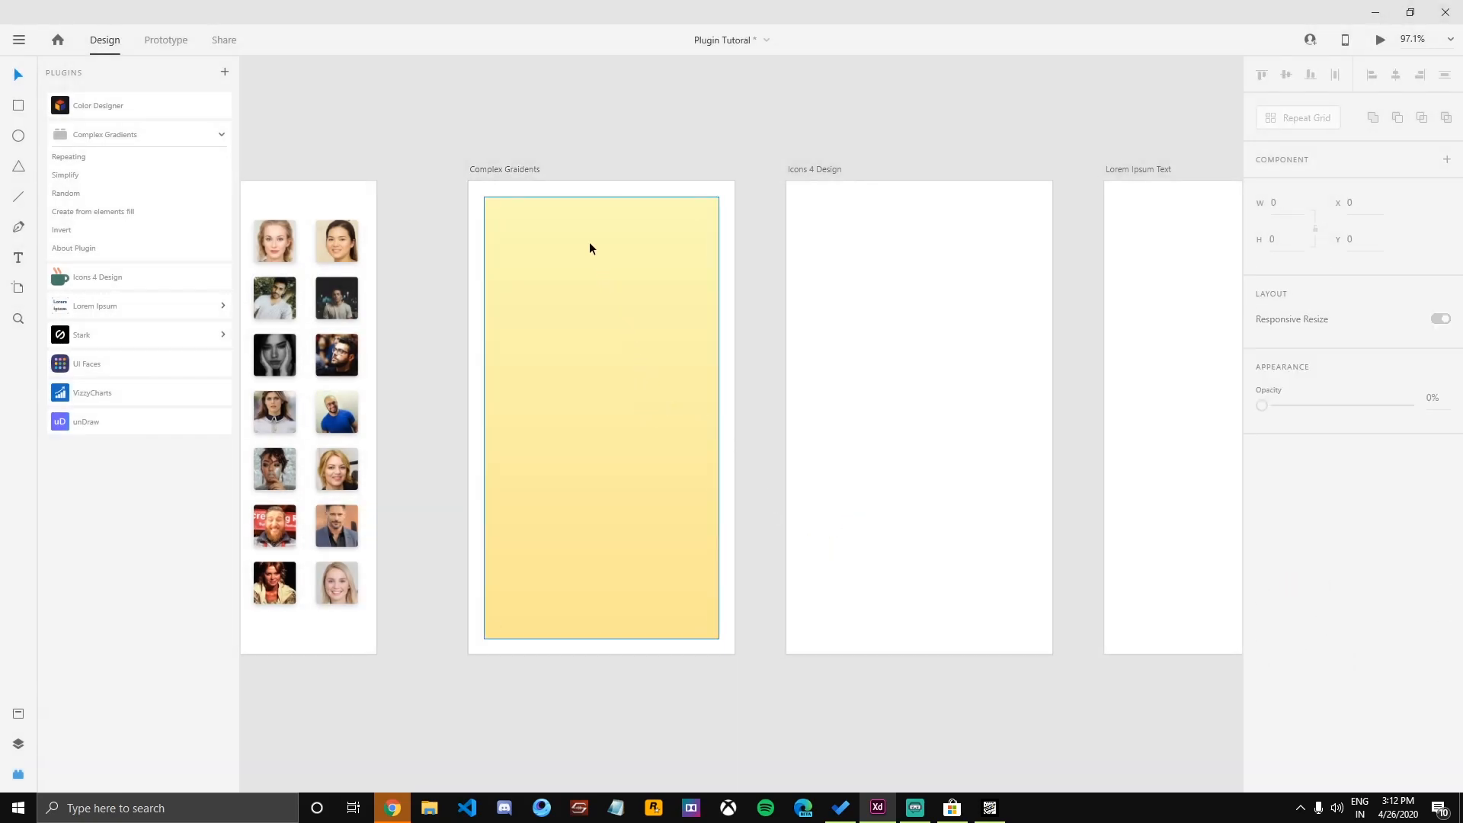
# Apply another random gradient to the rectangle with 2 colors, dark luminosity and red hue.
pyautogui.click(588, 333)
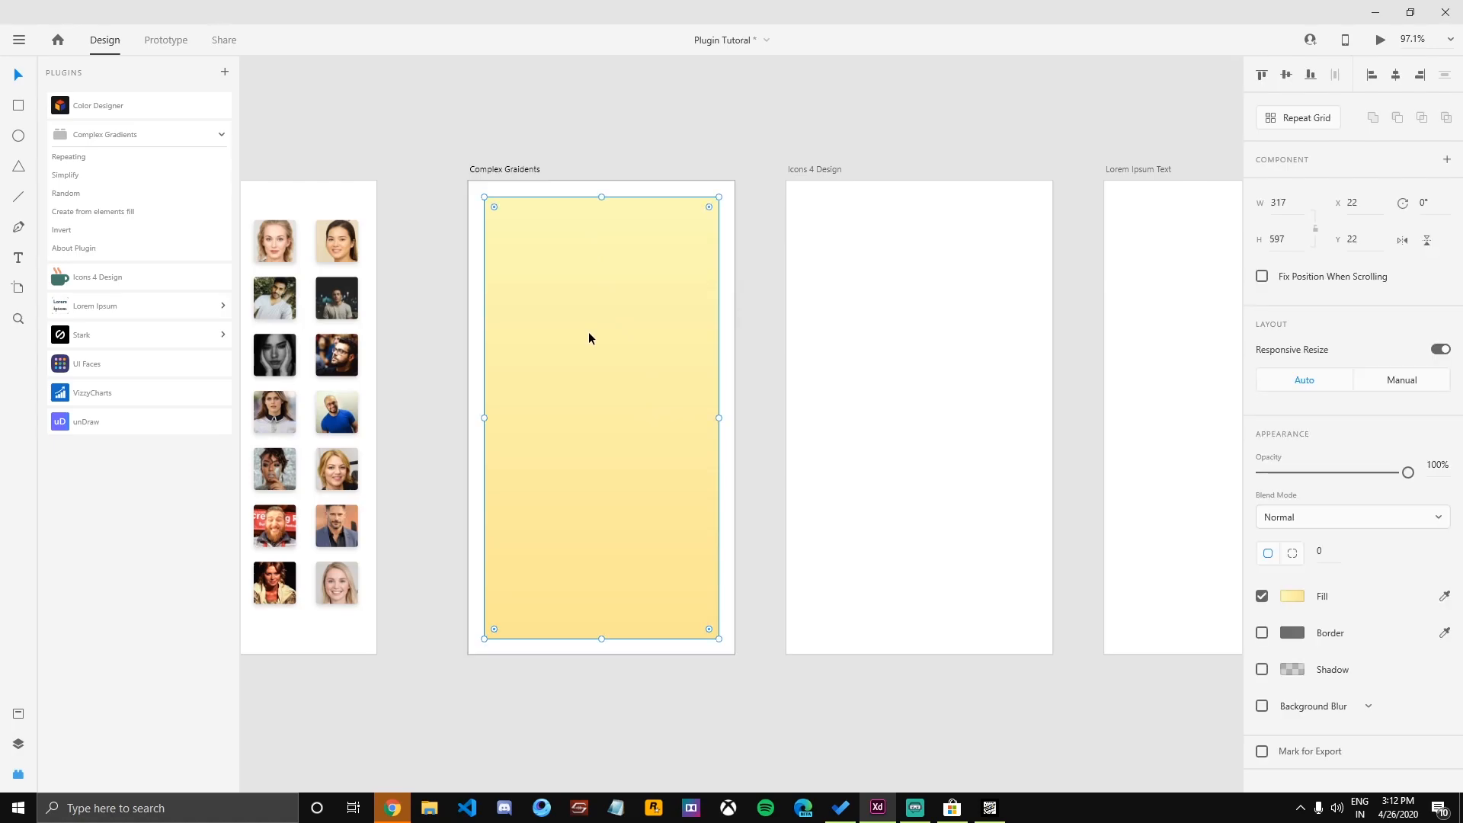
pyautogui.click(102, 195)
pyautogui.click(735, 388)
pyautogui.click(731, 405)
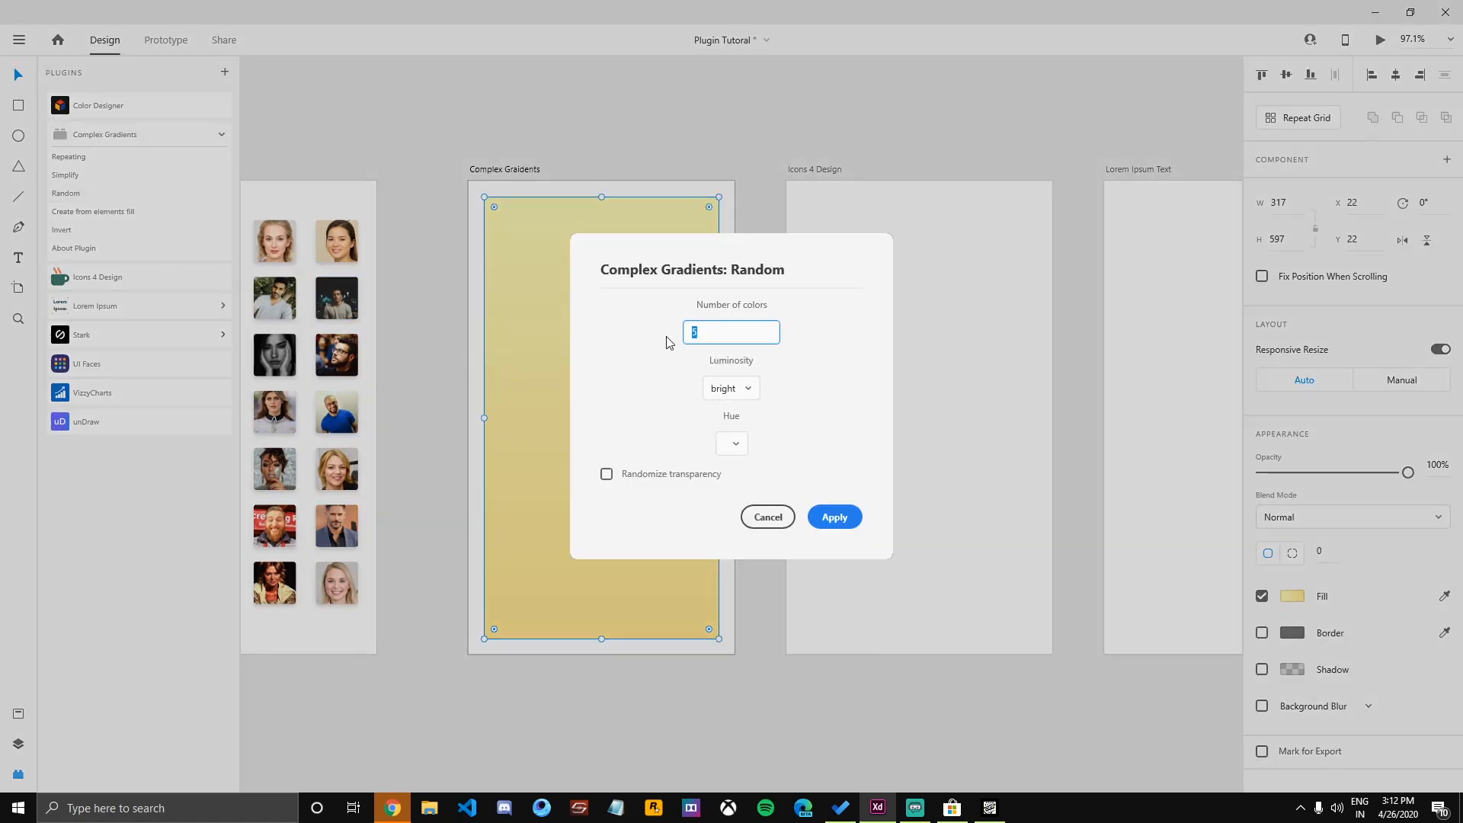
pyautogui.write('2')
pyautogui.click(751, 387)
pyautogui.click(838, 382)
pyautogui.click(746, 389)
pyautogui.click(729, 416)
pyautogui.click(735, 446)
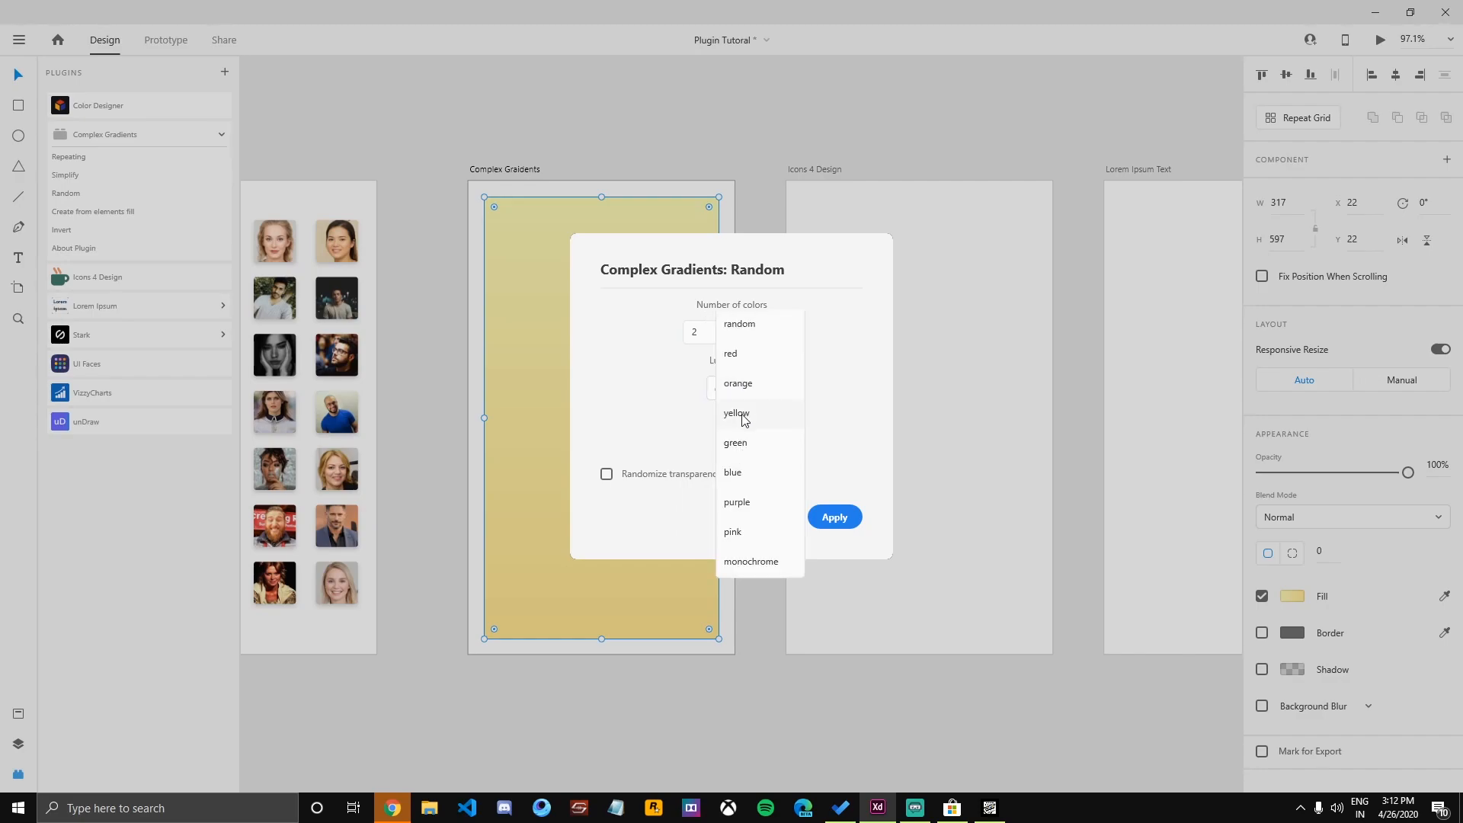
pyautogui.click(745, 362)
pyautogui.click(835, 518)
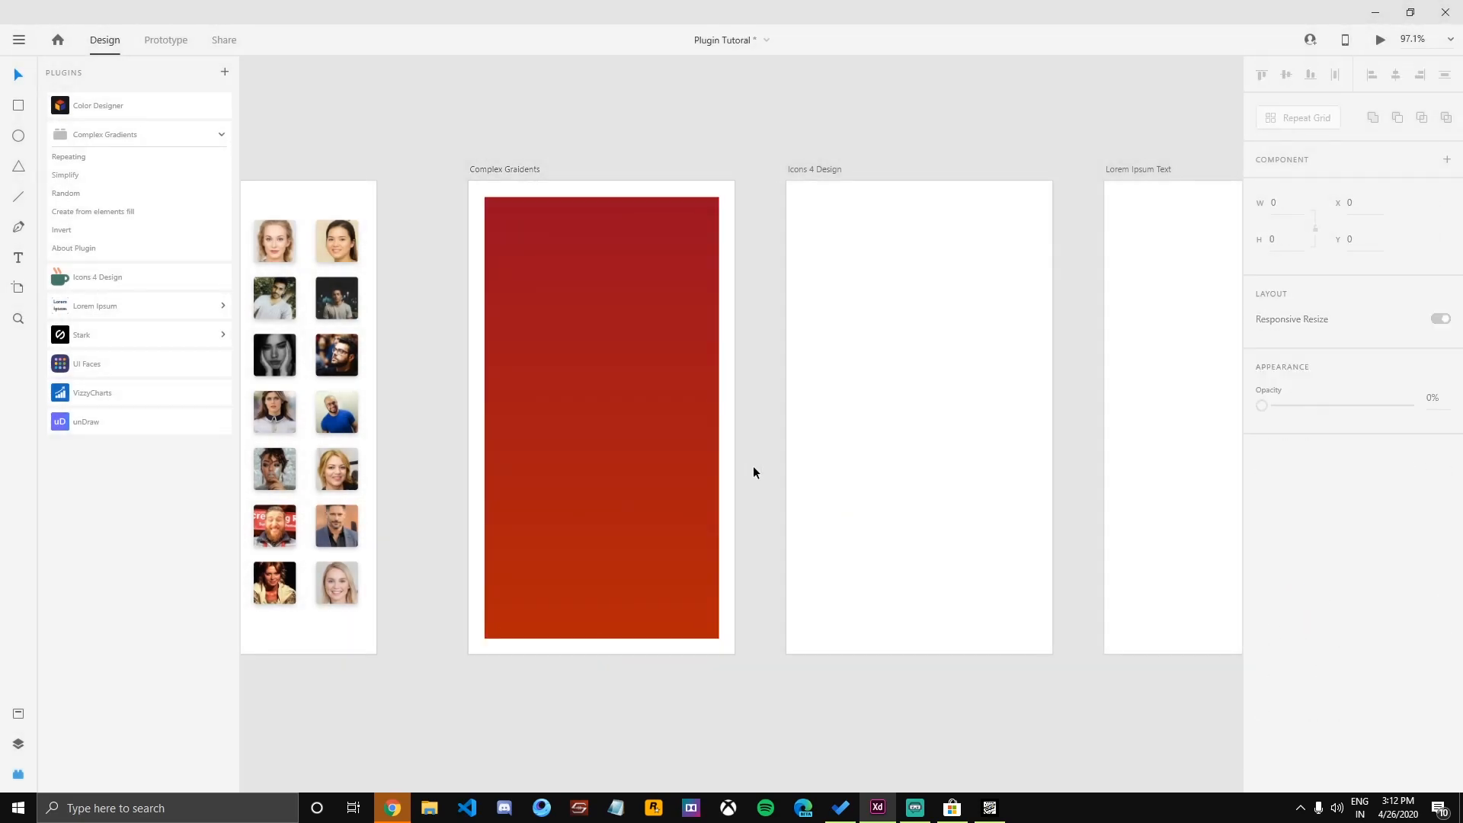
pyautogui.moveTo(705, 213); pyautogui.dragTo(591, 437)
pyautogui.click(783, 335)
pyautogui.hotkey('ctrl', 'z')
pyautogui.click(746, 258)
pyautogui.moveTo(744, 265); pyautogui.dragTo(721, 264)
pyautogui.moveTo(597, 304); pyautogui.dragTo(667, 319)
pyautogui.moveTo(622, 161); pyautogui.dragTo(568, 186)
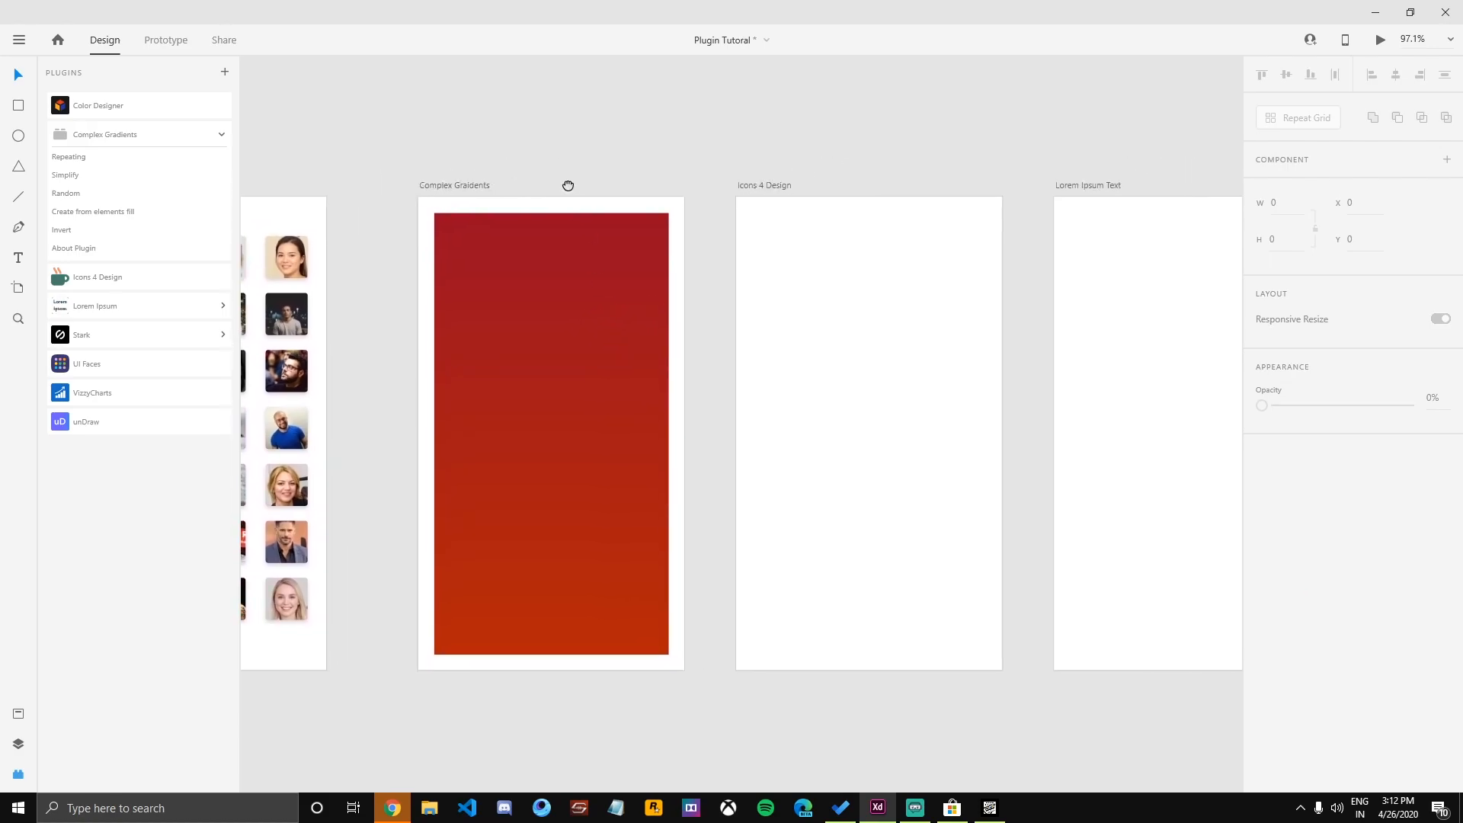
pyautogui.click(449, 186)
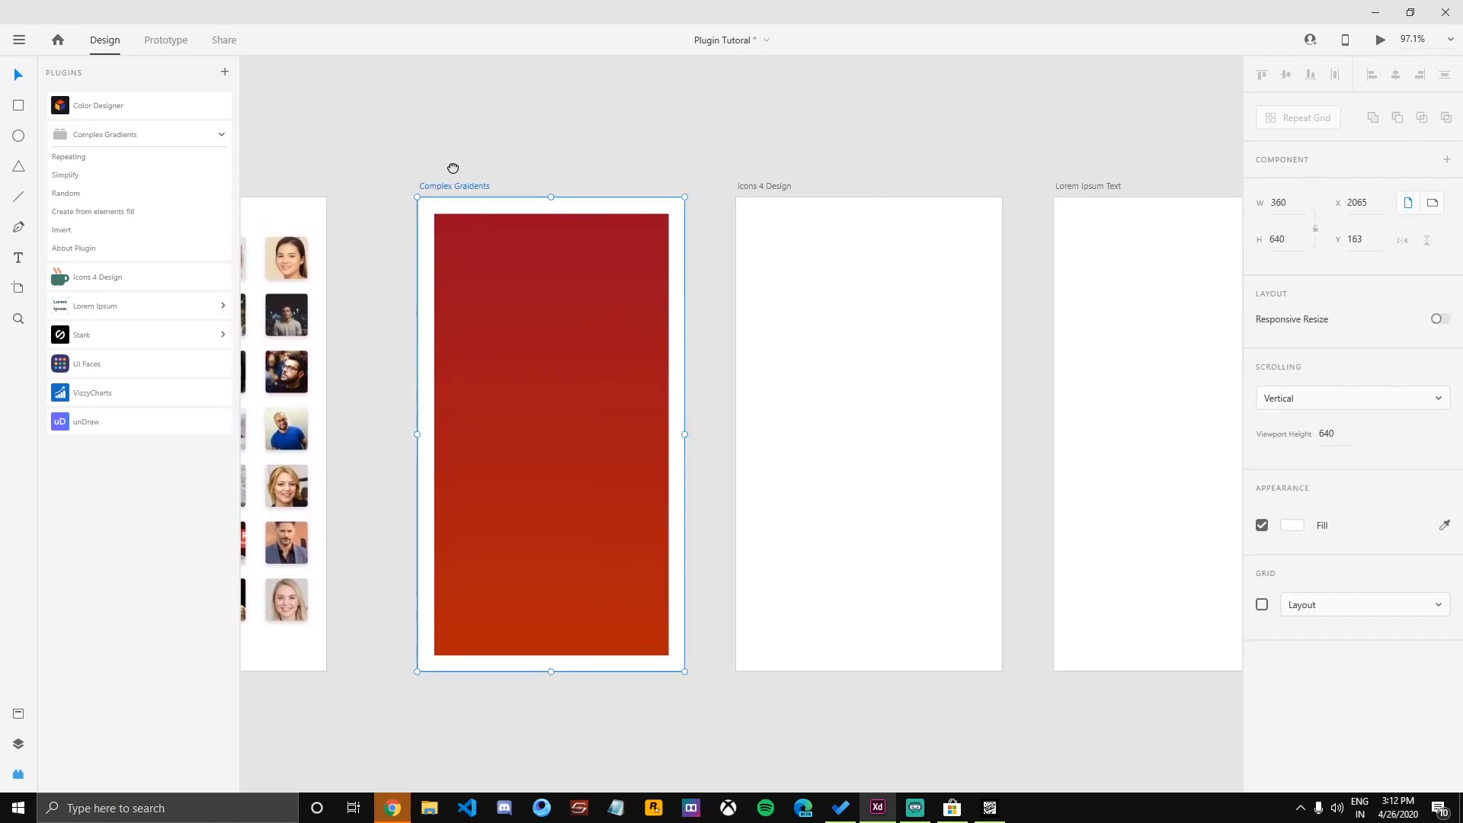
# Draw a header rectangle about 62 px high across the upper edge of the Icons 4 Design artboard.
pyautogui.moveTo(454, 166); pyautogui.dragTo(620, 172)
pyautogui.moveTo(284, 176); pyautogui.dragTo(415, 179)
pyautogui.click(373, 195)
pyautogui.moveTo(890, 182); pyautogui.dragTo(356, 189)
pyautogui.click(279, 197)
pyautogui.click(395, 191)
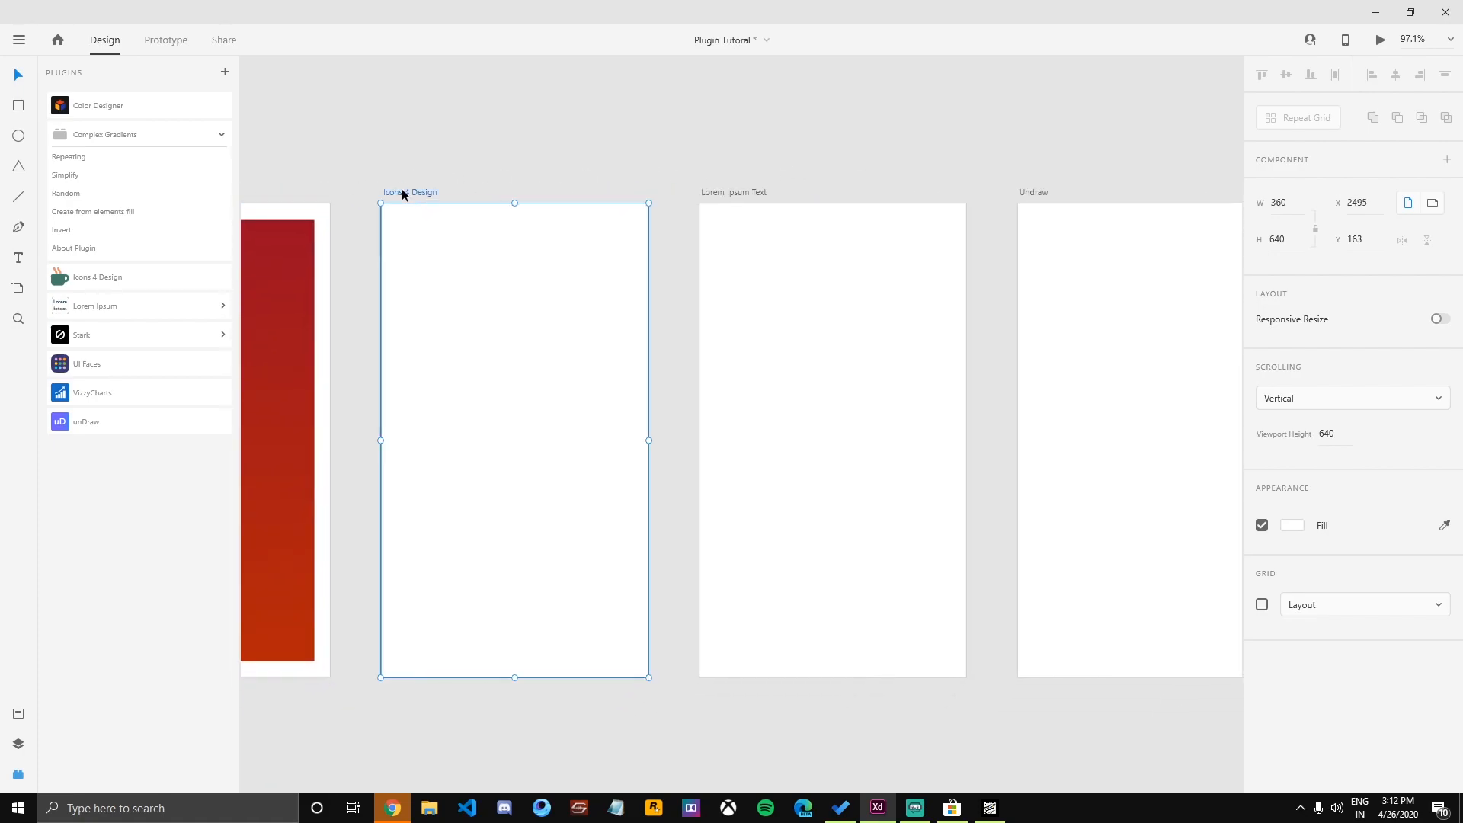
pyautogui.click(419, 141)
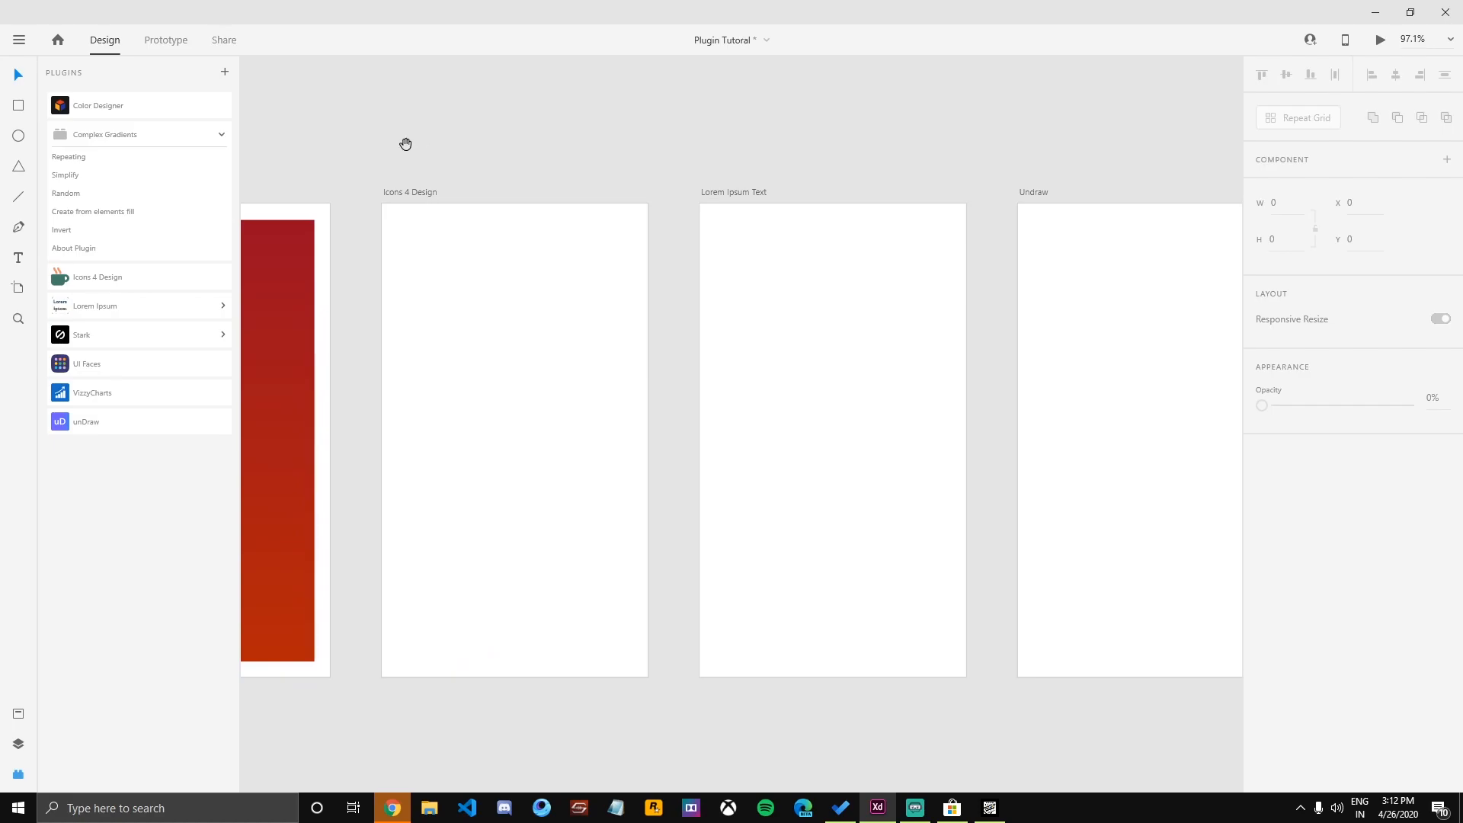
pyautogui.moveTo(405, 143); pyautogui.dragTo(437, 147)
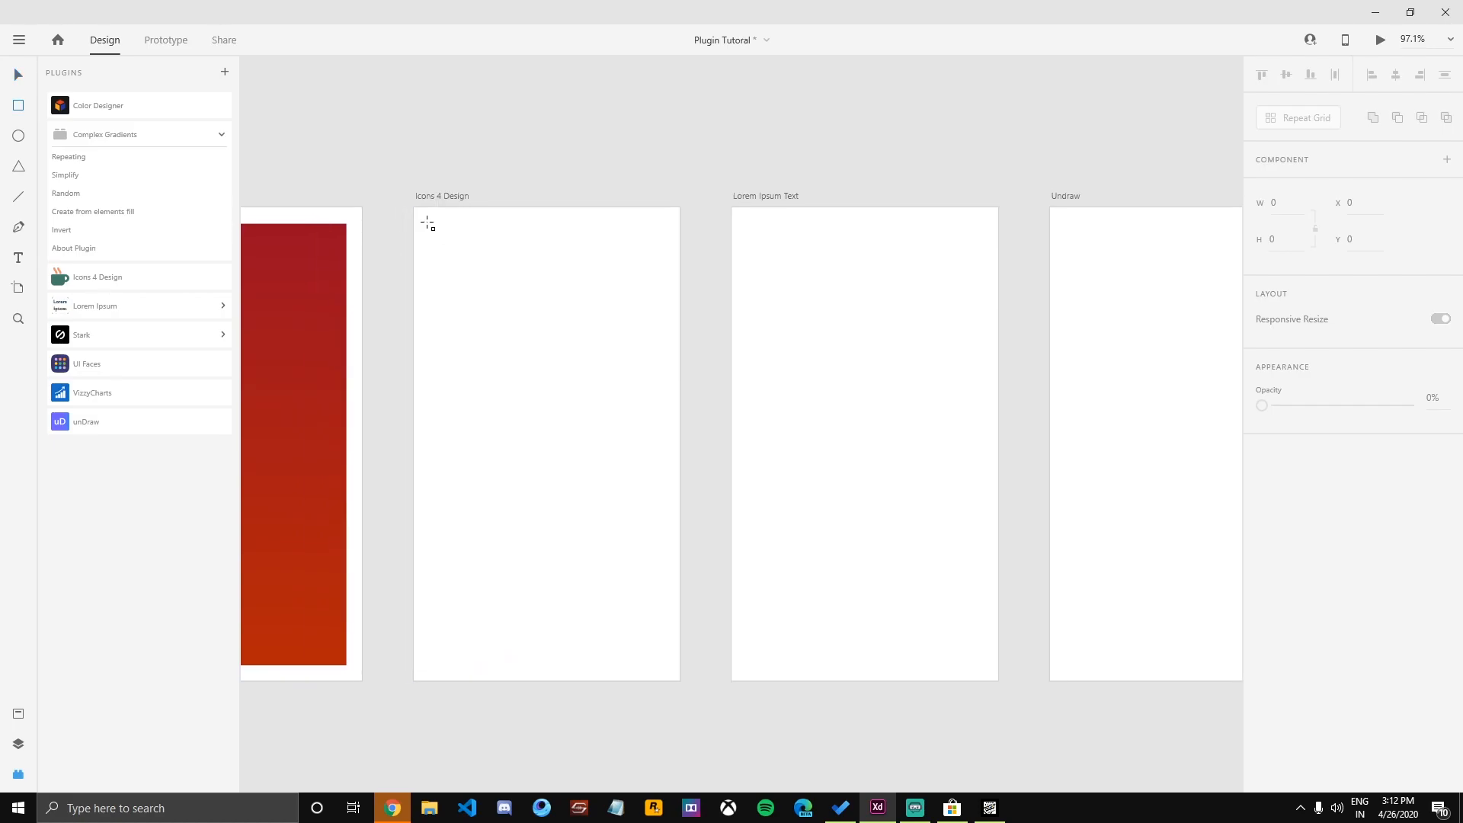
pyautogui.moveTo(416, 207)
pyautogui.mouseDown()
pyautogui.moveTo(686, 254)
pyautogui.moveTo(698, 230)
pyautogui.mouseUp()
pyautogui.press('v')
# Undo the accidental move of the header rectangle and stretch it to the artboard's full width.
pyautogui.moveTo(568, 230); pyautogui.dragTo(570, 232)
pyautogui.hotkey('ctrl', 'z')
pyautogui.click(587, 292)
pyautogui.click(624, 235)
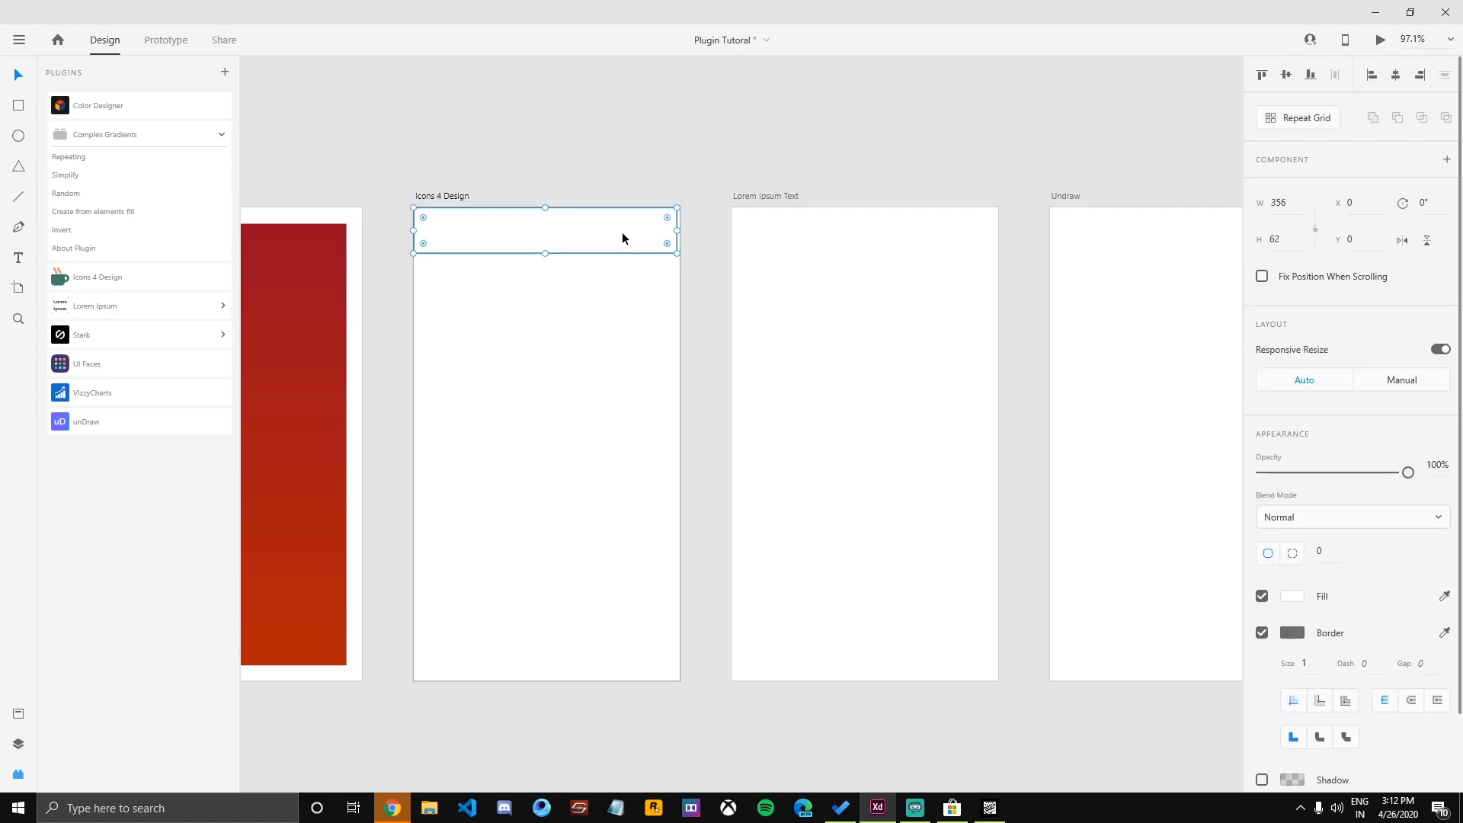
pyautogui.click(635, 256)
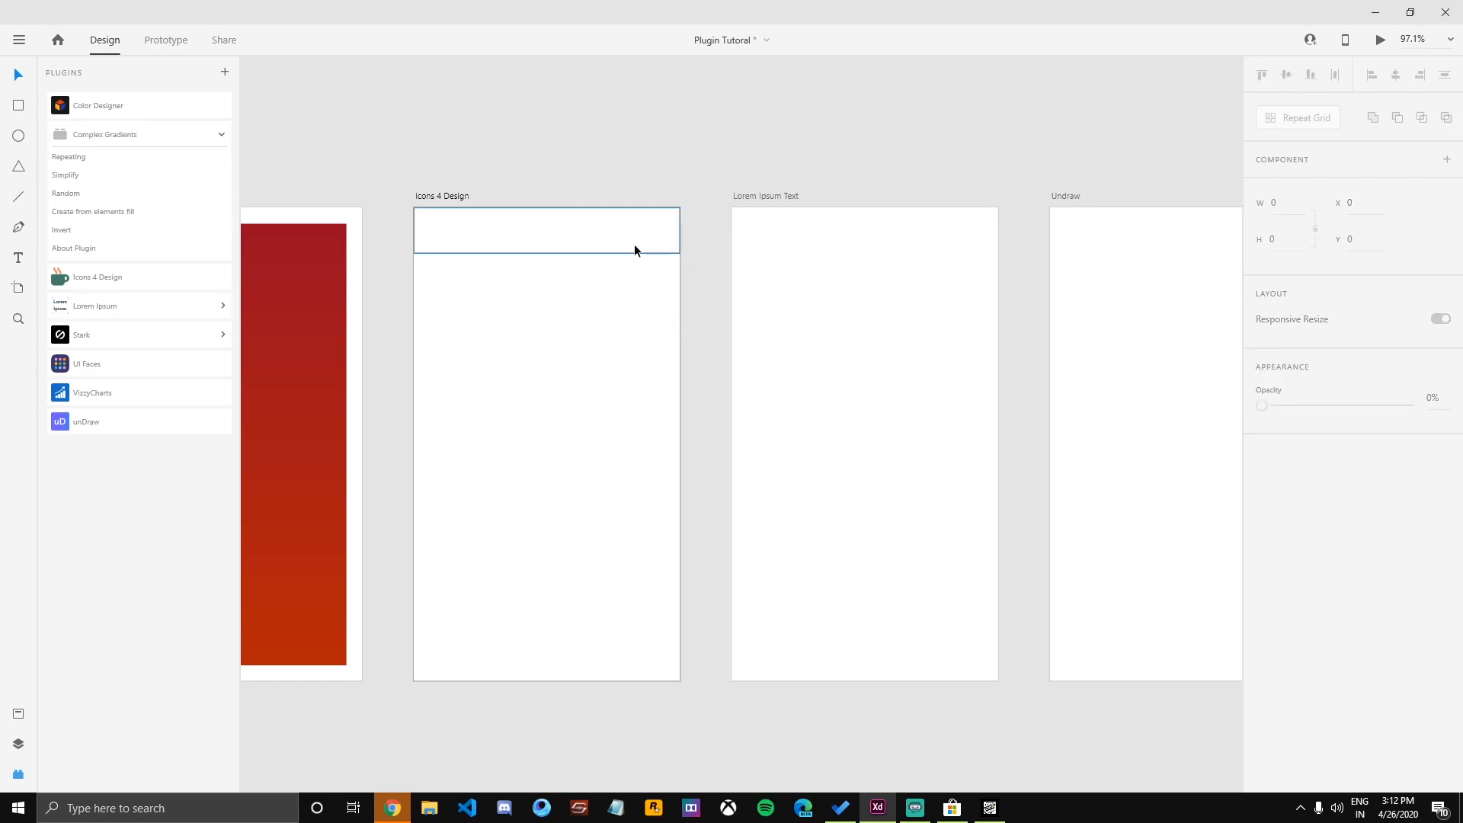
# Find "menu" with the Icons 4 Design plugin, insert the Feather menu icon and place it at the right end of the header rectangle.
pyautogui.click(225, 141)
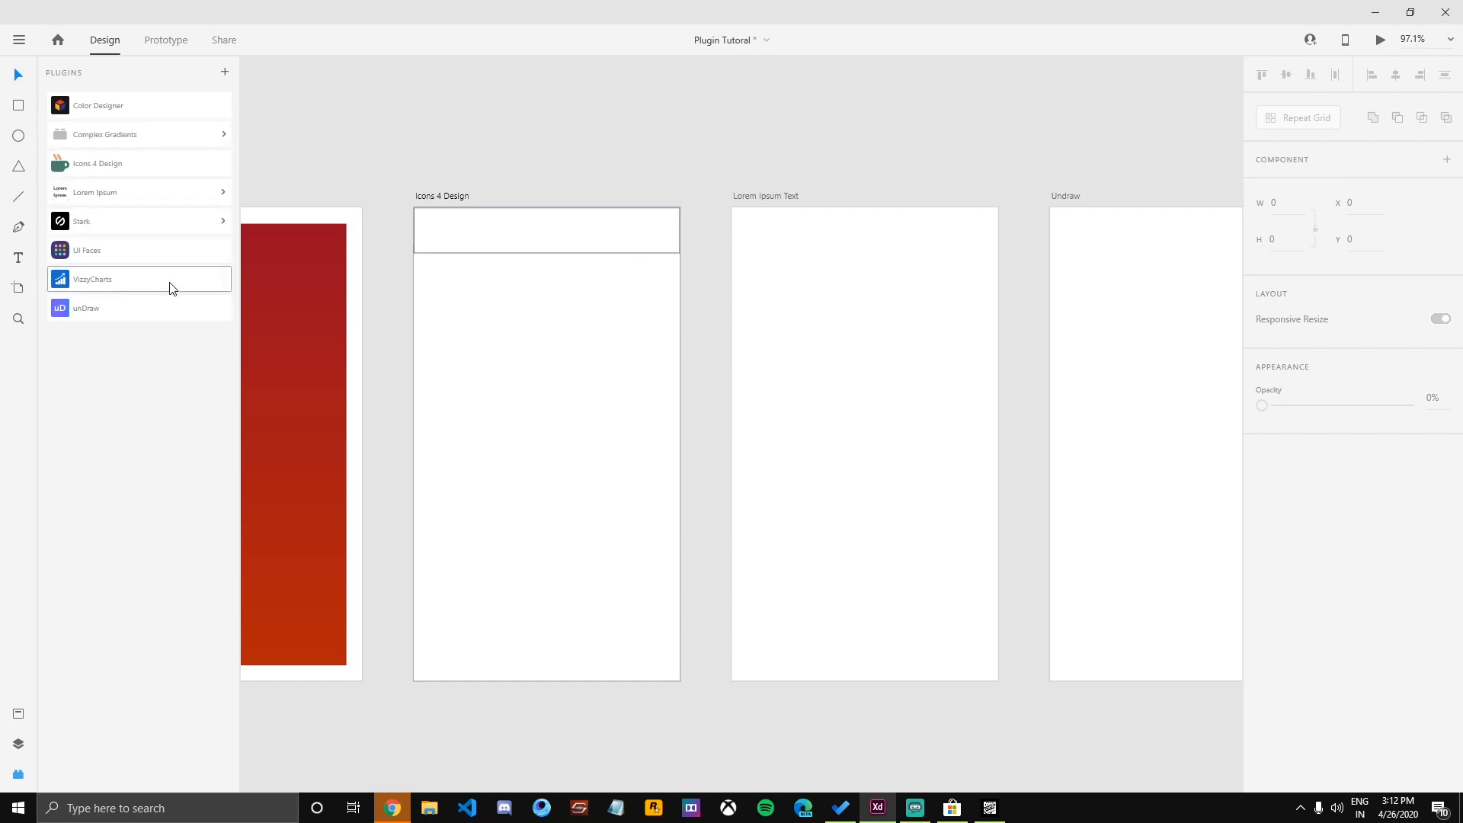
pyautogui.click(163, 176)
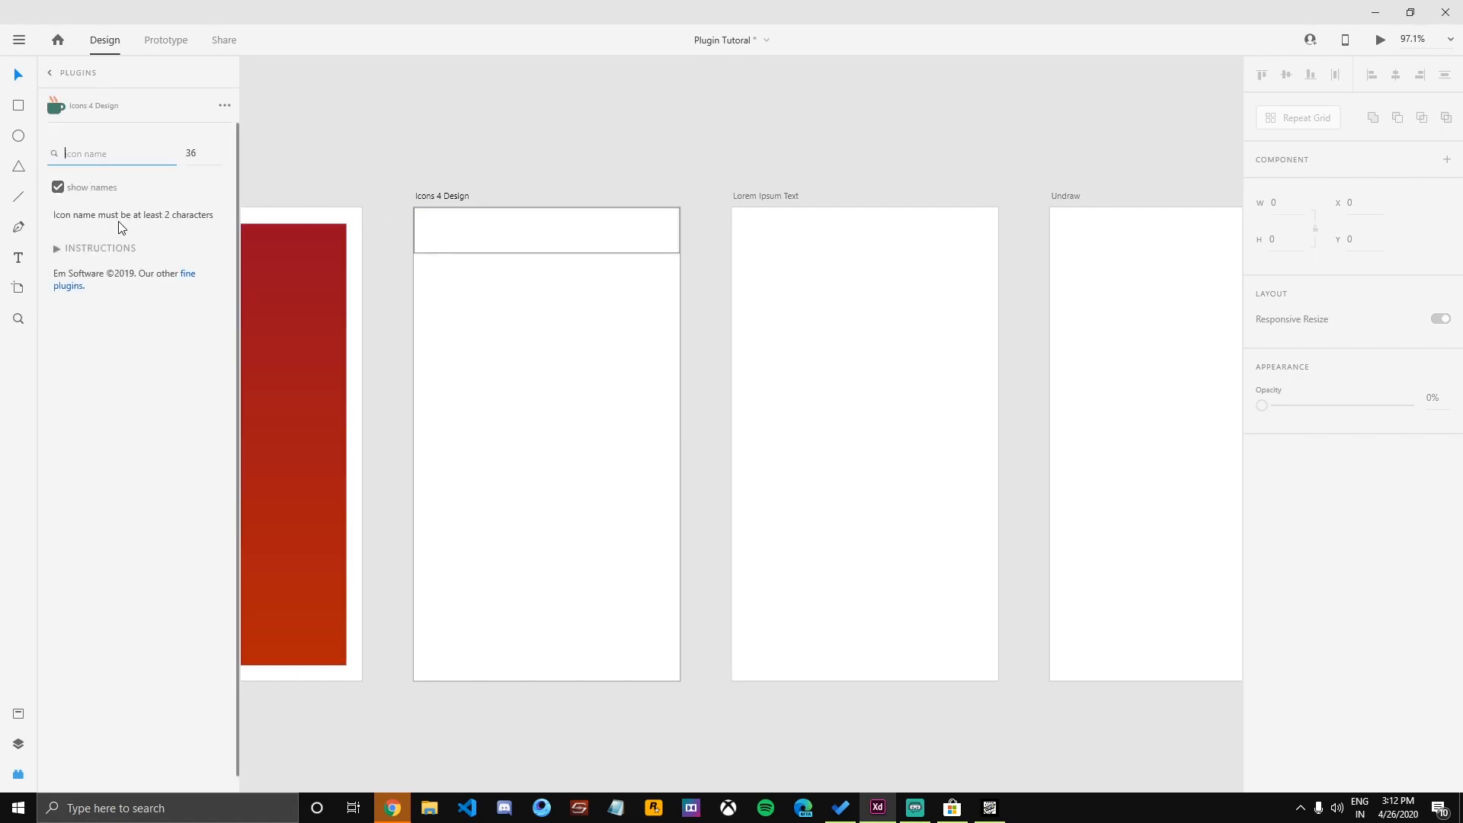
pyautogui.write('menu')
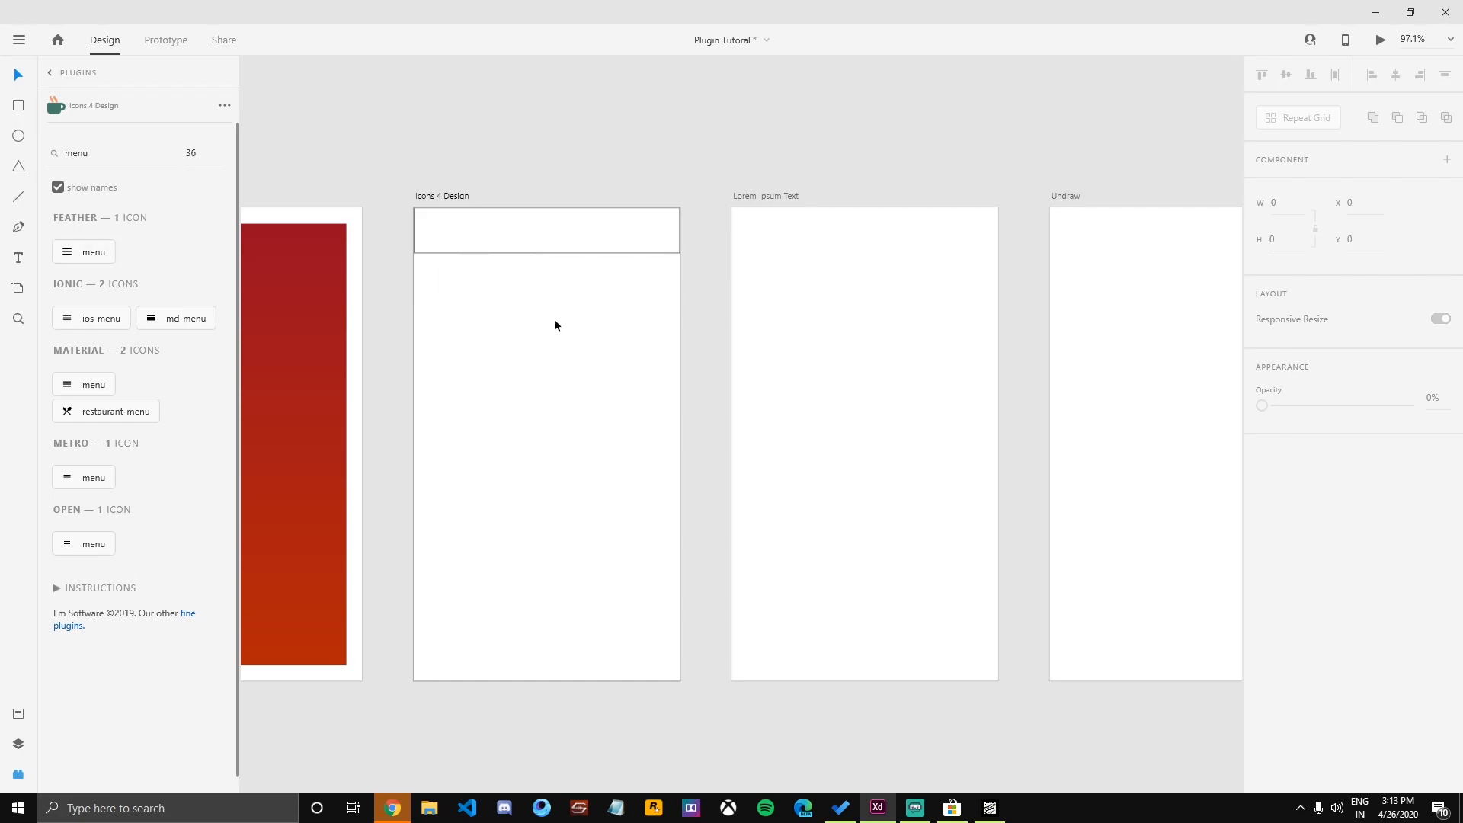
pyautogui.click(105, 255)
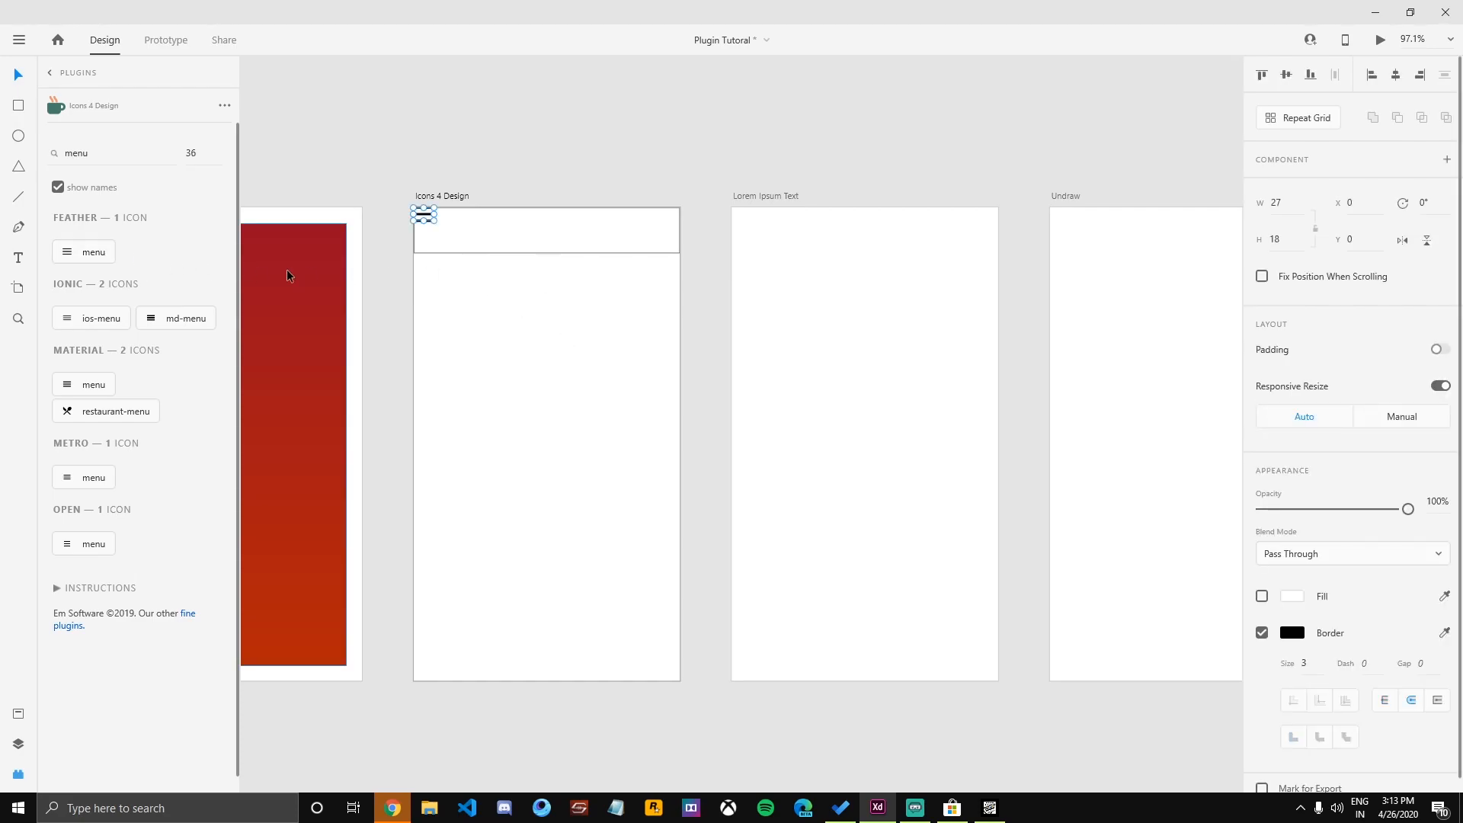
pyautogui.moveTo(425, 219); pyautogui.dragTo(649, 236)
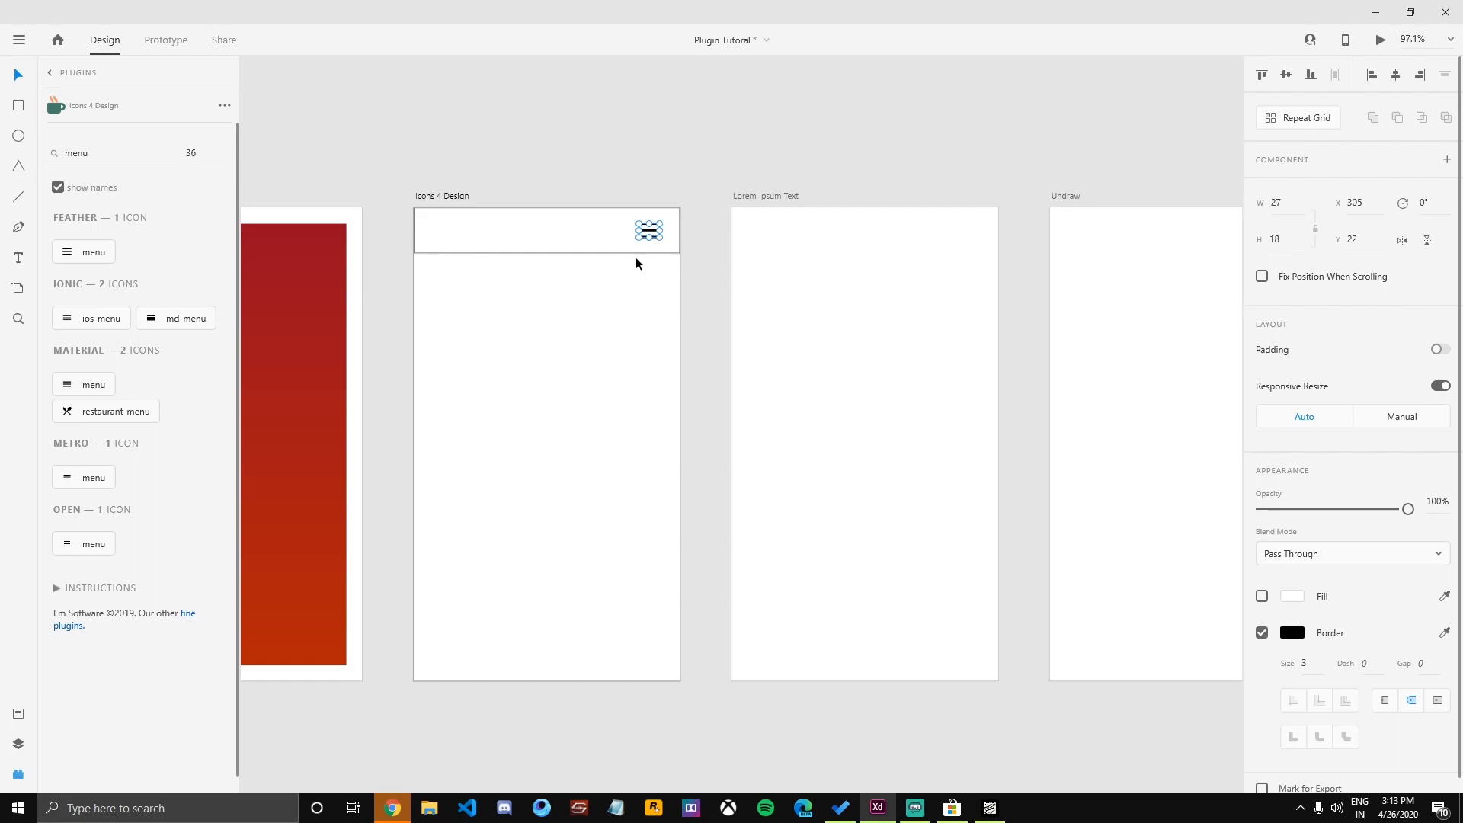
pyautogui.click(636, 257)
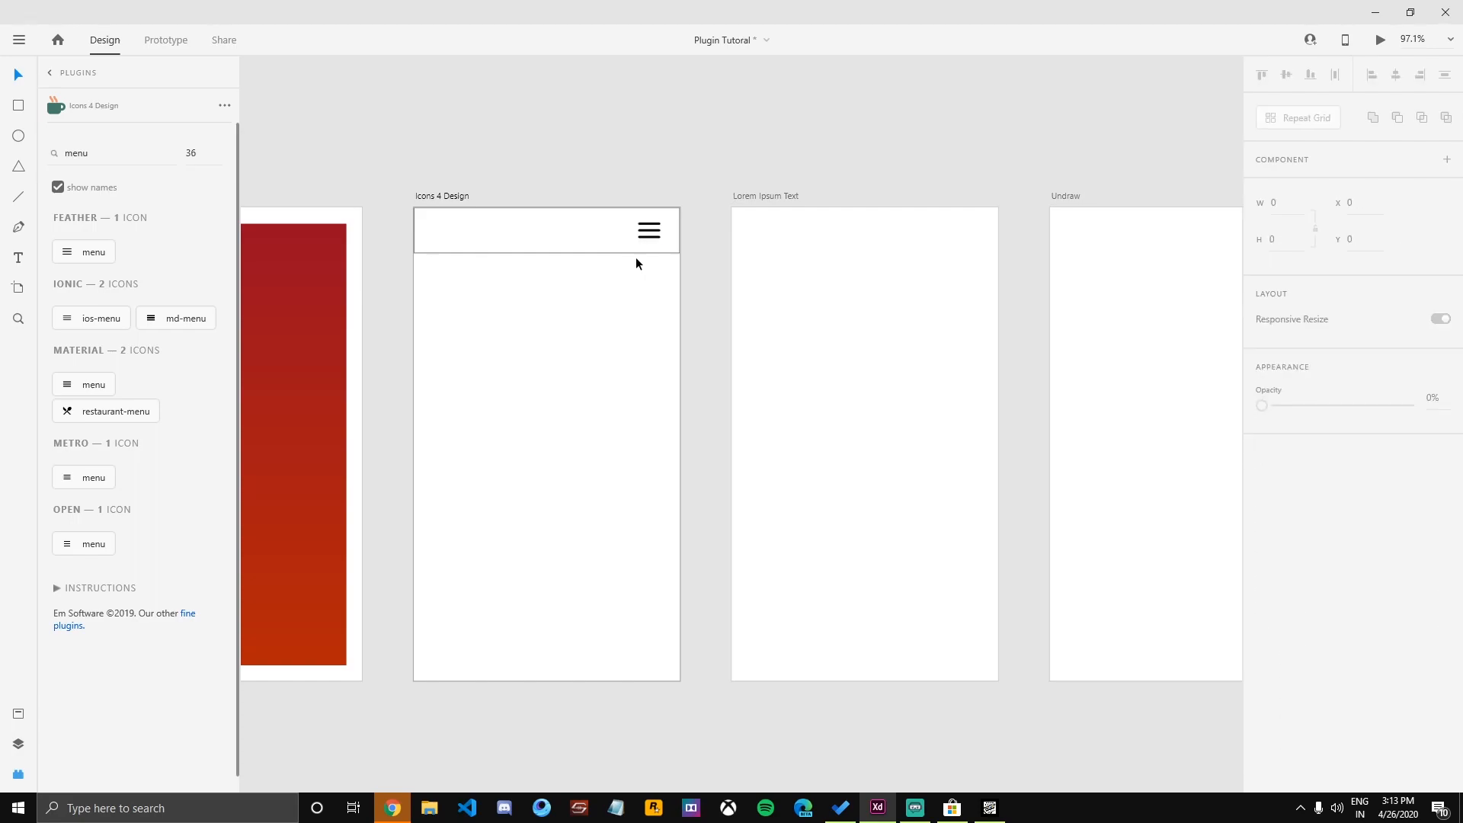
# Change the menu icon's border color to a saturated blue-violet.
pyautogui.scroll(3, 635, 257)
pyautogui.click(637, 282)
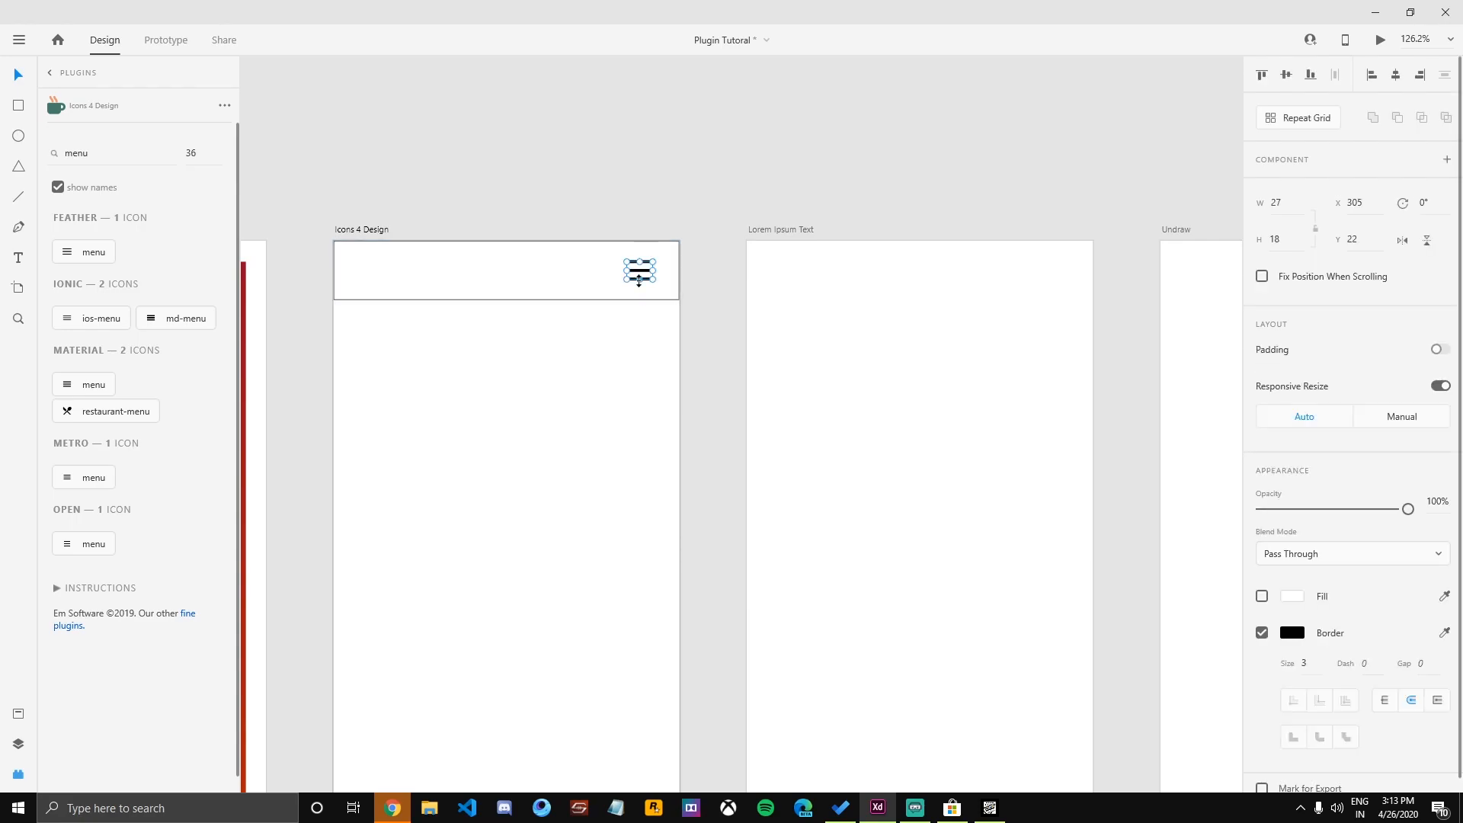
pyautogui.click(1293, 634)
pyautogui.moveTo(1160, 553); pyautogui.dragTo(1121, 707)
pyautogui.click(1123, 722)
pyautogui.click(1109, 730)
pyautogui.click(1214, 570)
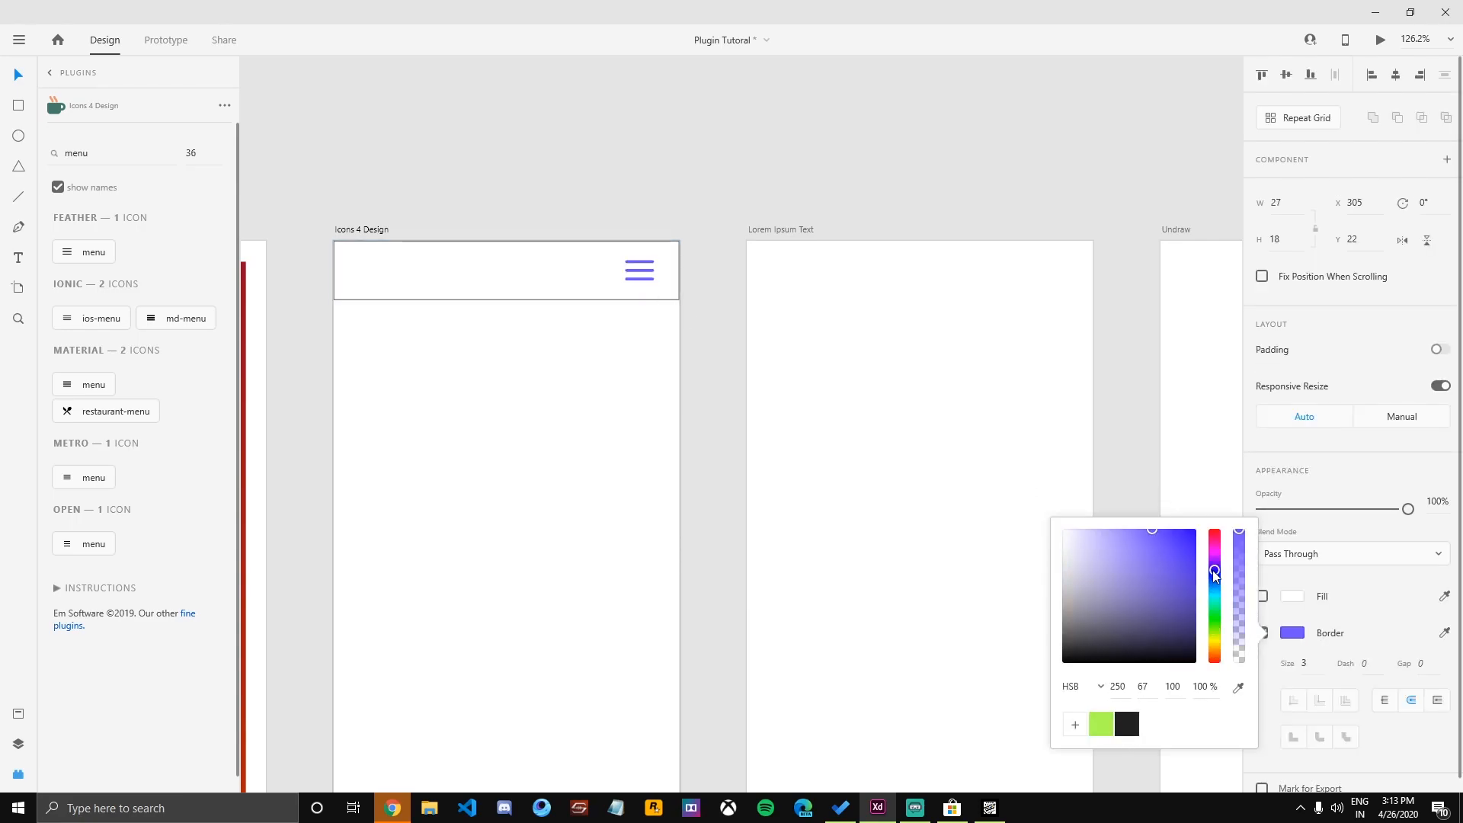
pyautogui.click(690, 180)
# Search the icons for "back", insert md-arrow-round-back on the Icons 4 Design artboard and place it at the header's left end.
pyautogui.moveTo(495, 181); pyautogui.dragTo(588, 184)
pyautogui.moveTo(403, 182); pyautogui.dragTo(423, 146)
pyautogui.click(477, 202)
pyautogui.click(132, 162)
pyautogui.write('back')
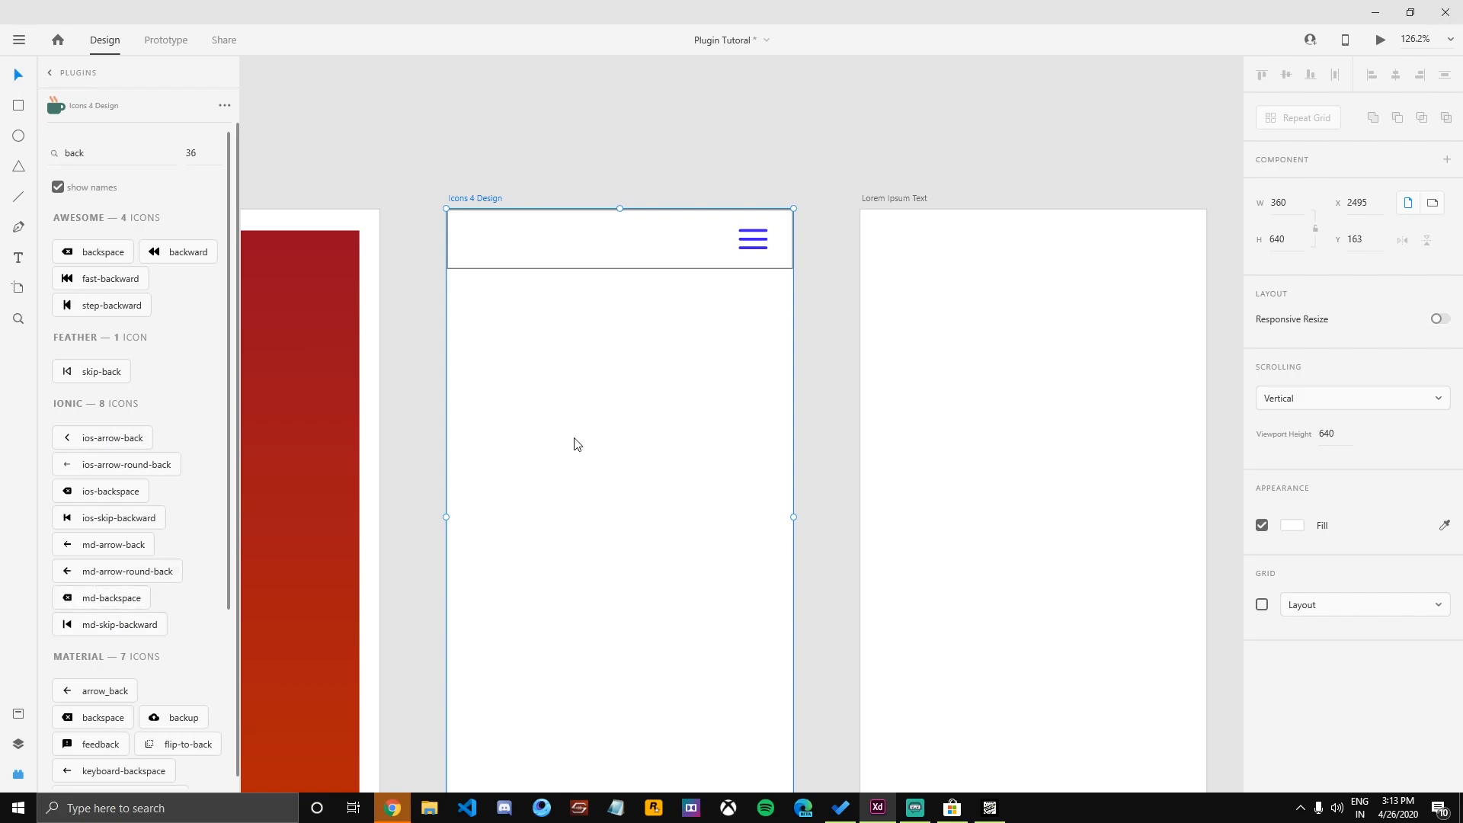
pyautogui.click(107, 579)
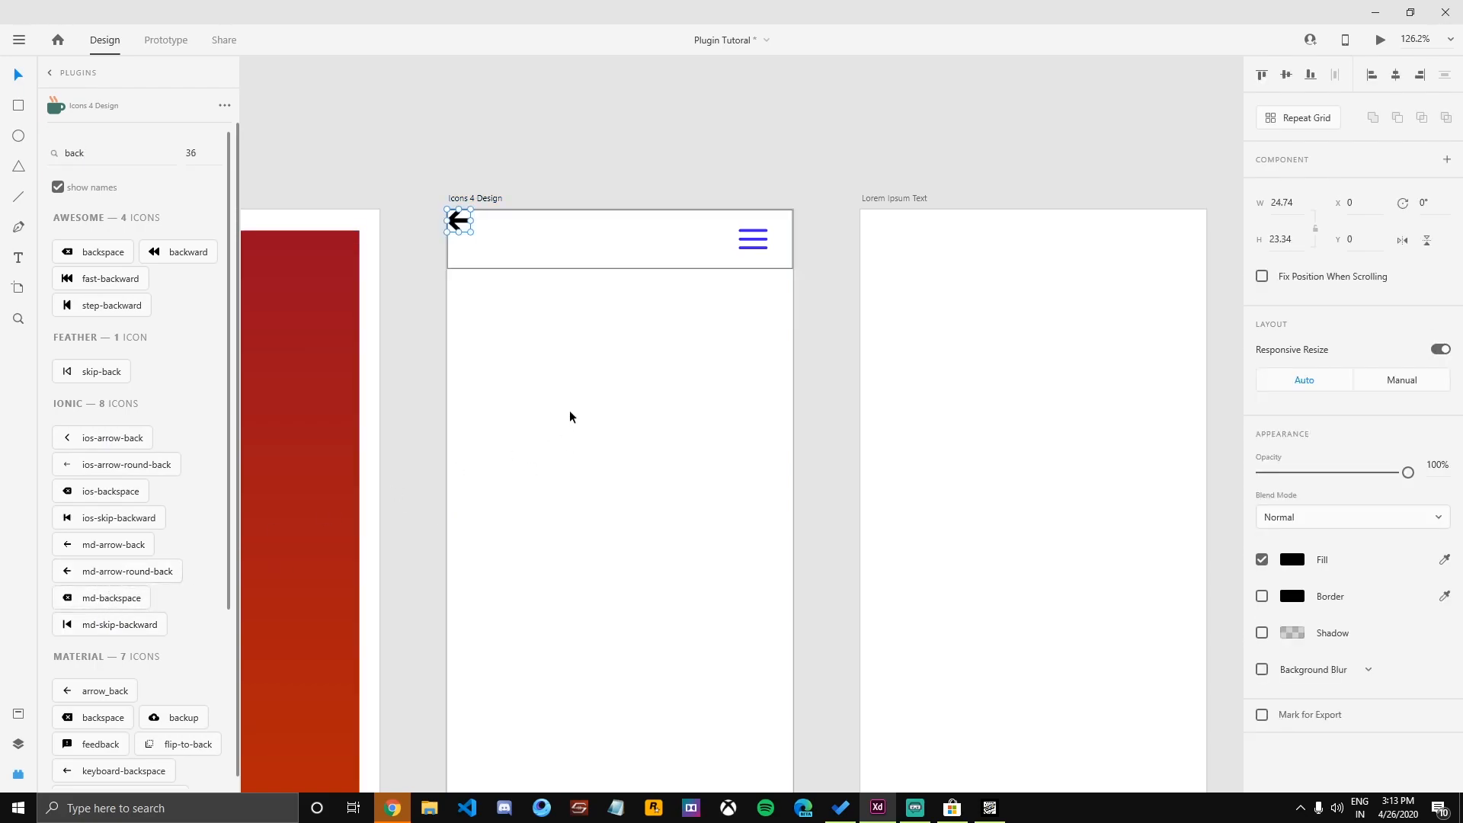
pyautogui.moveTo(457, 220); pyautogui.dragTo(474, 246)
# Fill the back arrow with the blue-violet sampled from the menu icon.
pyautogui.click(1292, 559)
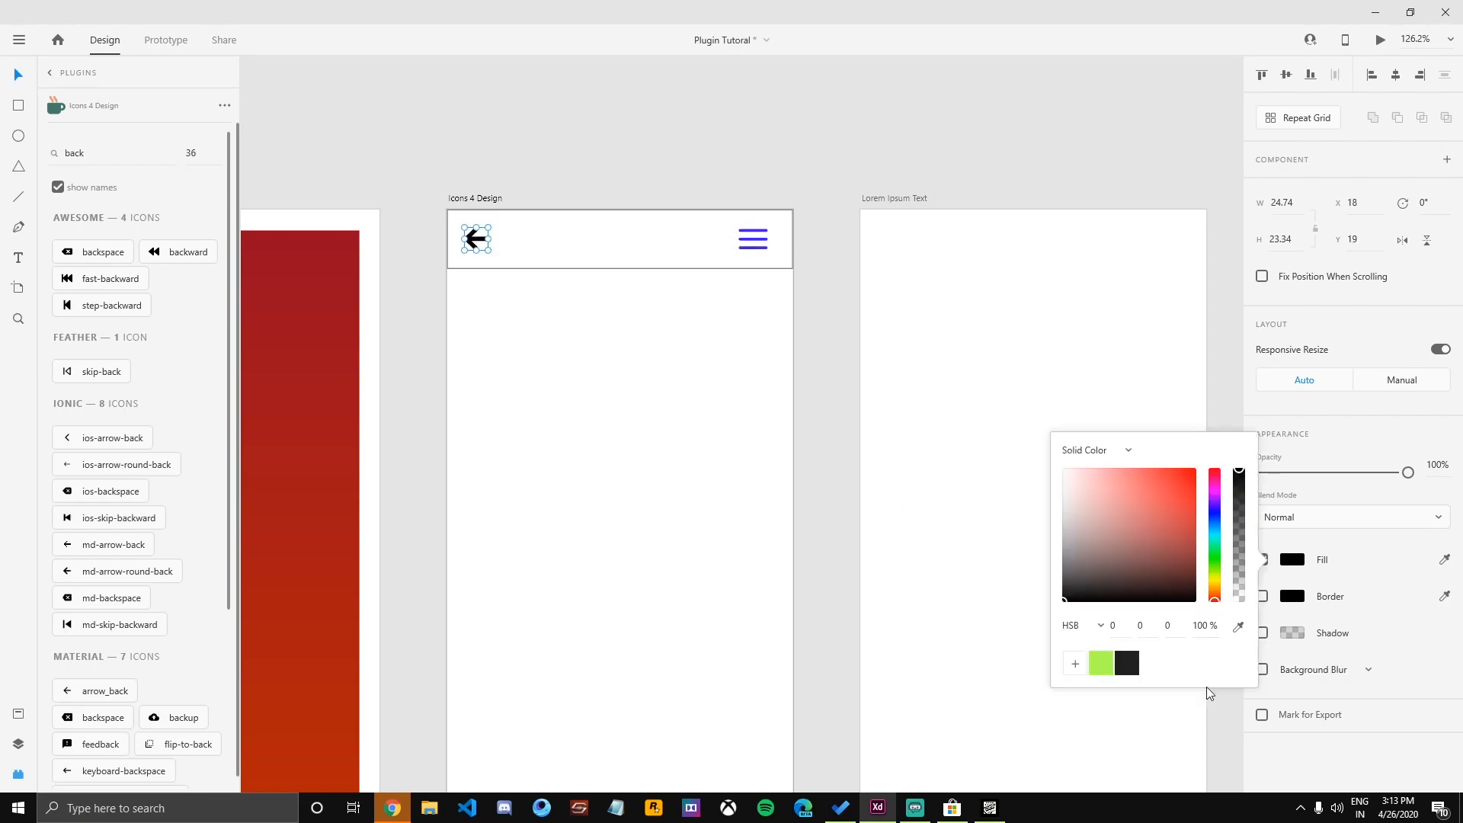
pyautogui.click(1238, 627)
pyautogui.click(746, 251)
pyautogui.click(678, 344)
pyautogui.scroll(-3, 679, 344)
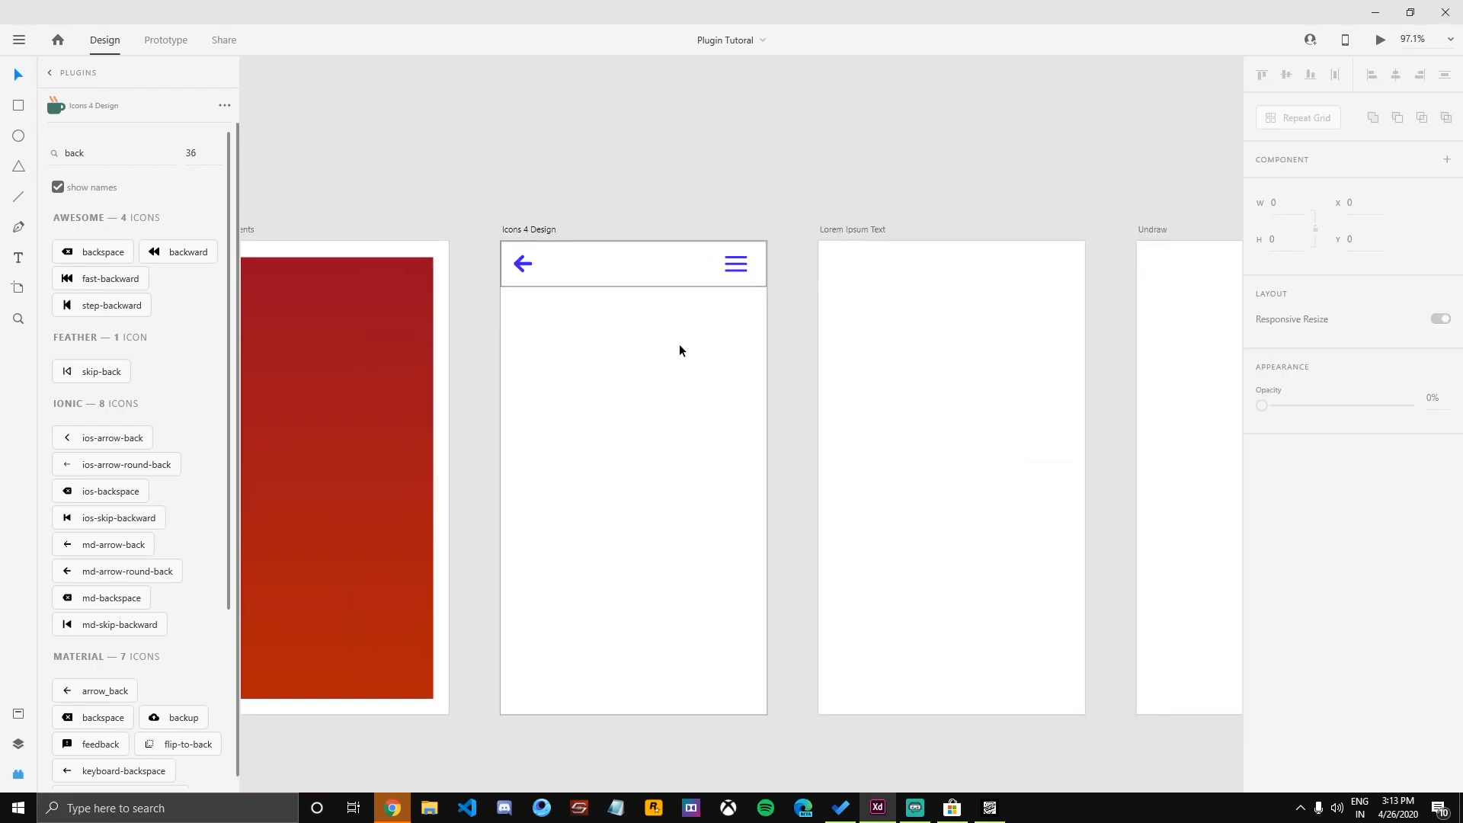
# Search the icons for "smiley" and "smile", and insert the Awesome smile-beam icon on the Icons 4 Design artboard.
pyautogui.click(538, 230)
pyautogui.click(117, 156)
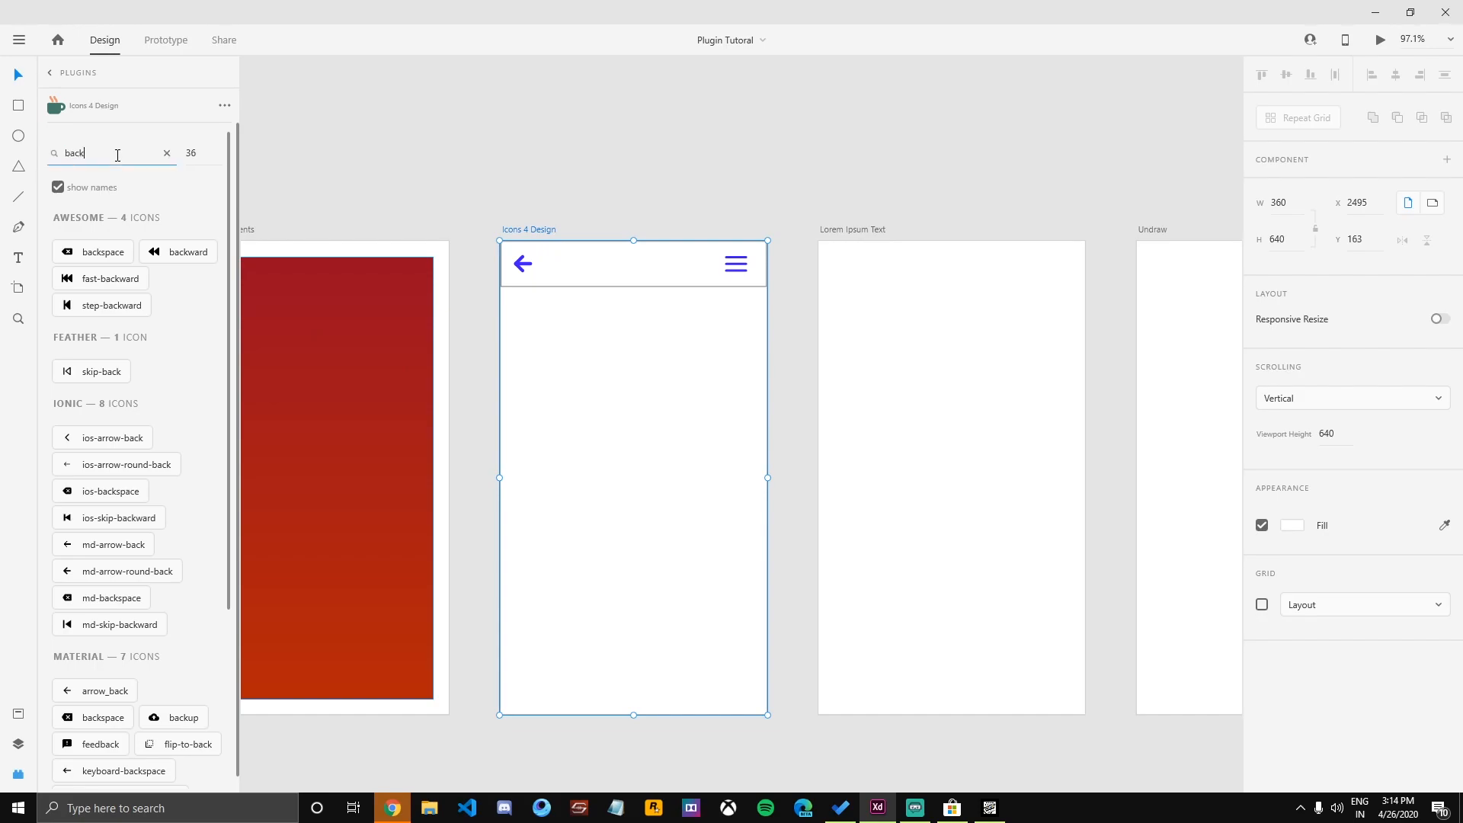
pyautogui.hotkey('ctrl', 'a')
pyautogui.write('smiley')
pyautogui.press('Return')
pyautogui.doubleClick(117, 155)
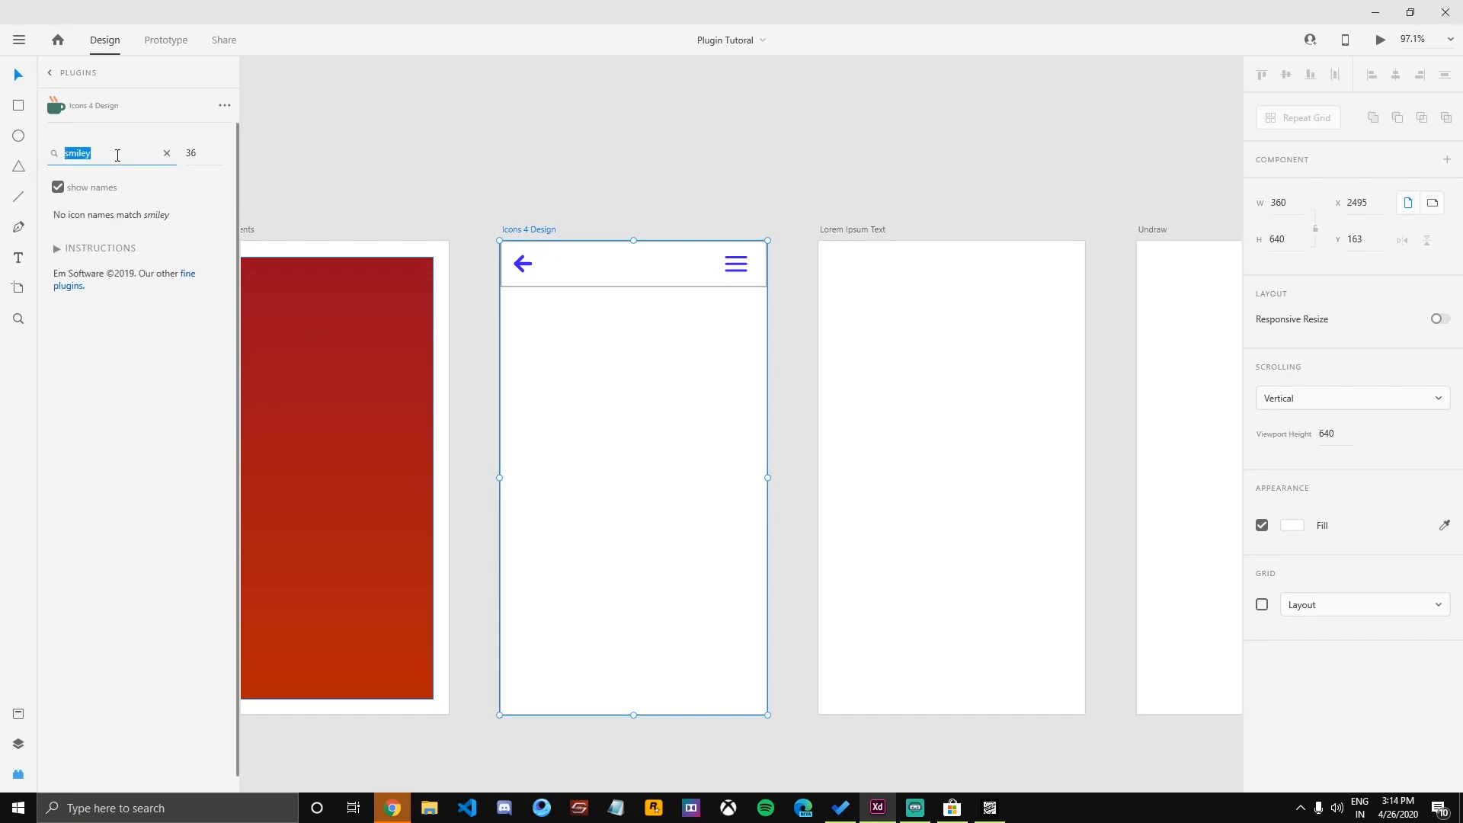
pyautogui.write('smile')
pyautogui.press('Return')
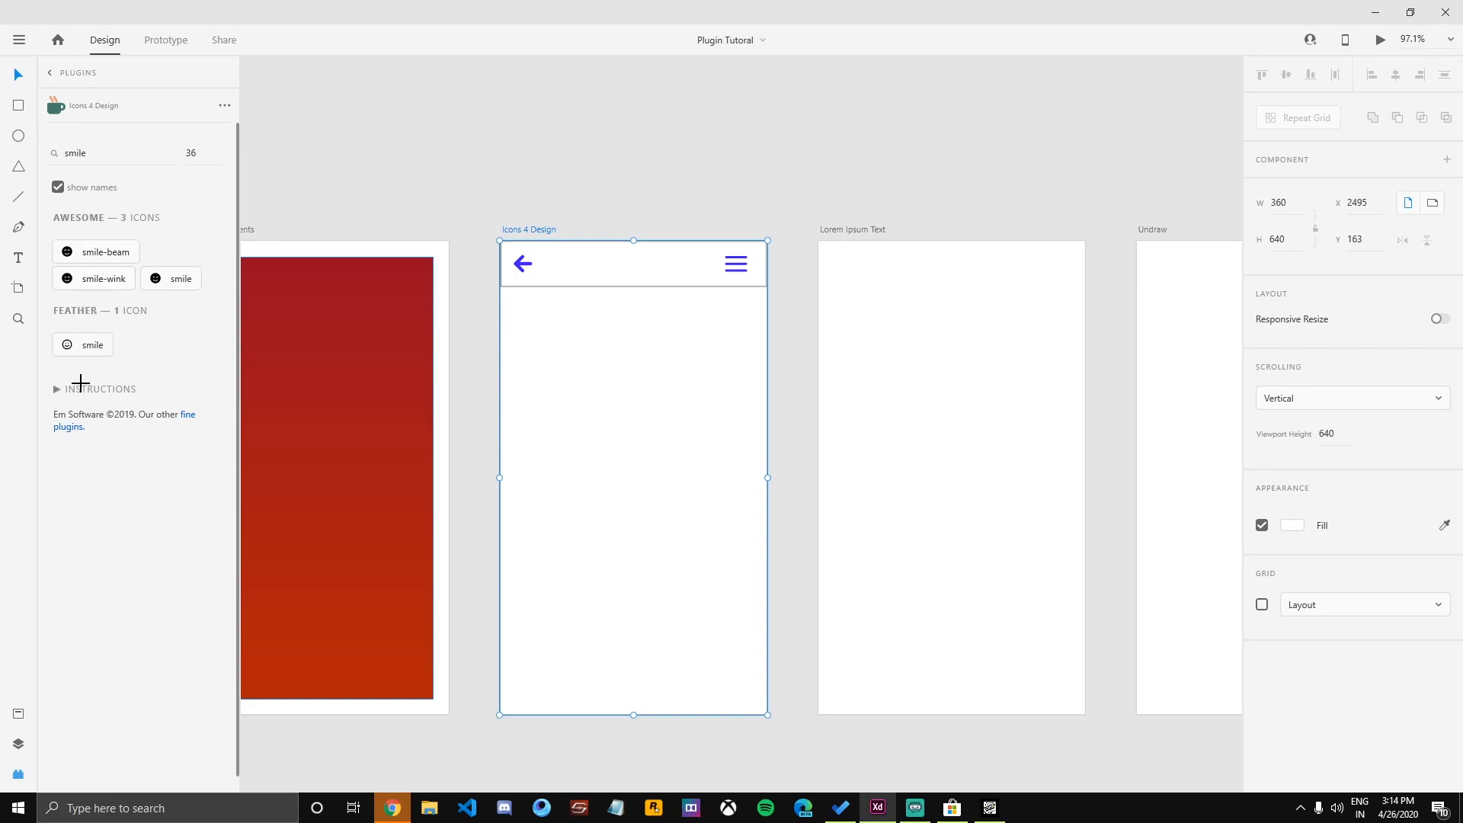
pyautogui.click(105, 251)
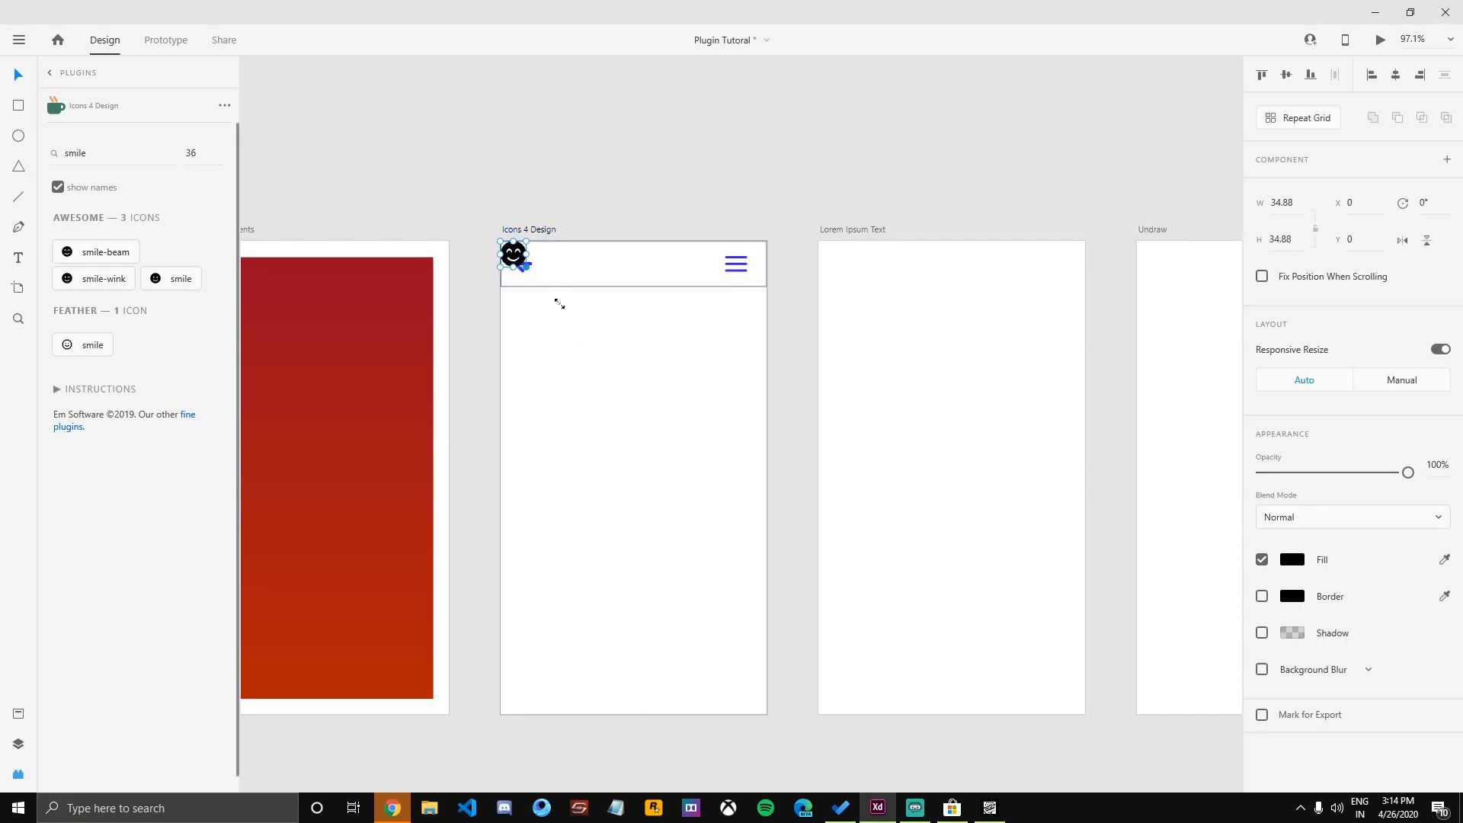
# Enlarge the smiley icon to about 223 px square and center it on the artboard.
pyautogui.moveTo(547, 293); pyautogui.dragTo(664, 407)
pyautogui.moveTo(570, 362); pyautogui.dragTo(621, 512)
pyautogui.click(733, 567)
# Fill the smiley icon with the blue-violet sampled from the menu icon.
pyautogui.click(672, 516)
pyautogui.click(1293, 561)
pyautogui.click(1238, 626)
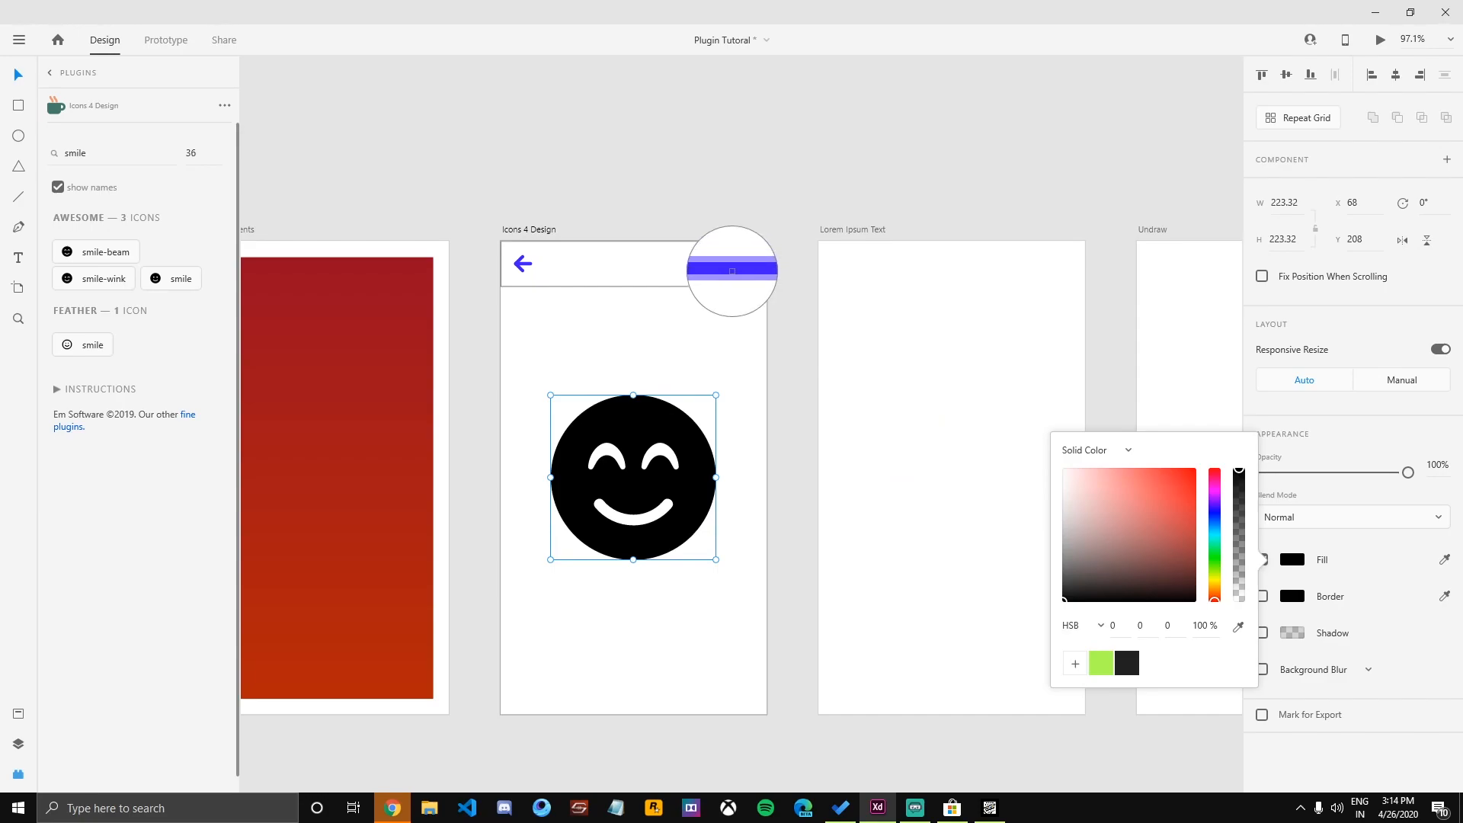
pyautogui.click(732, 271)
pyautogui.click(739, 190)
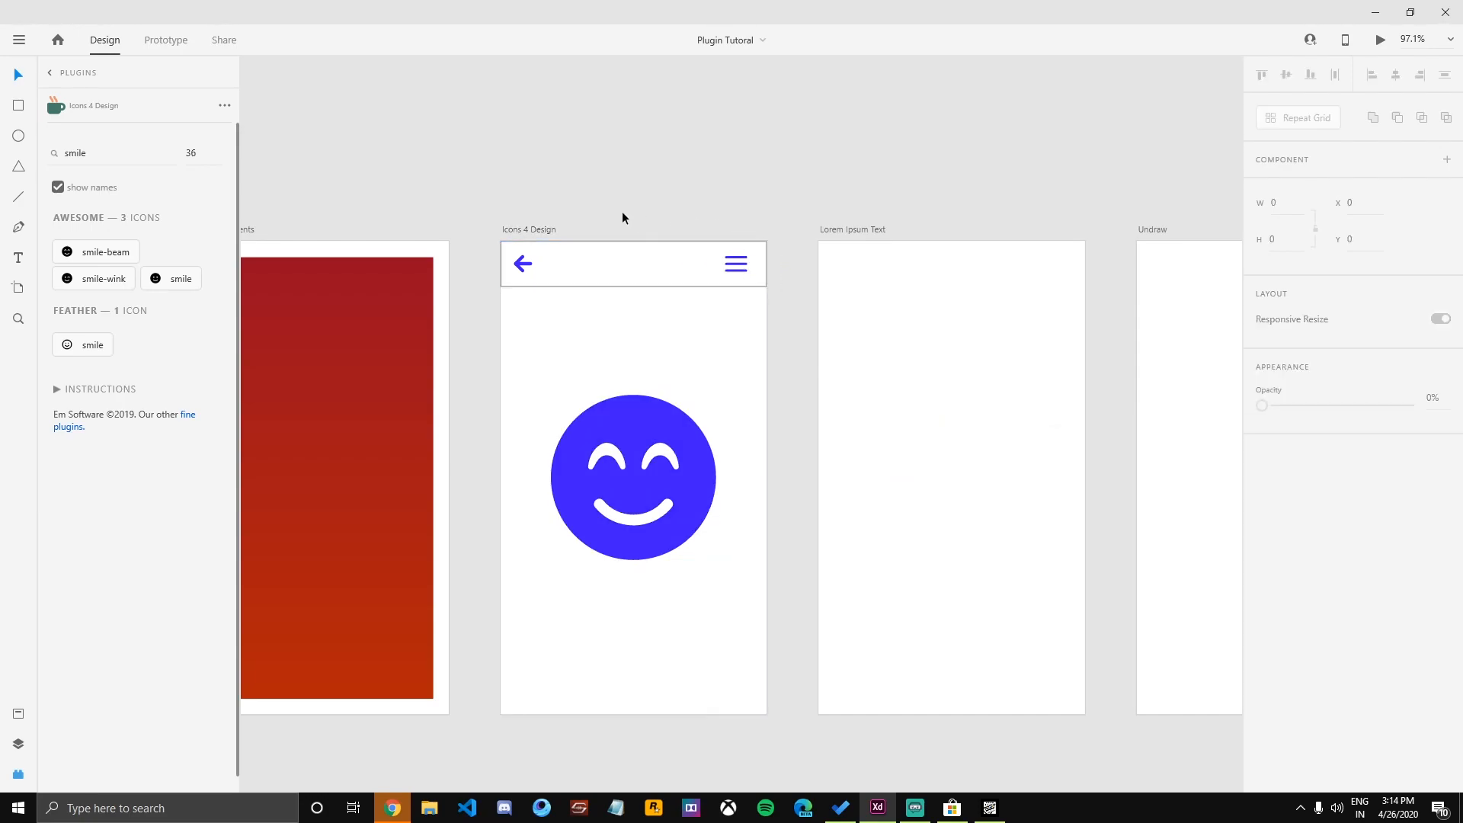
# Lighten the smiley icon's fill to a pale violet and save the document.
pyautogui.hscroll(2, 621, 217)
pyautogui.click(584, 390)
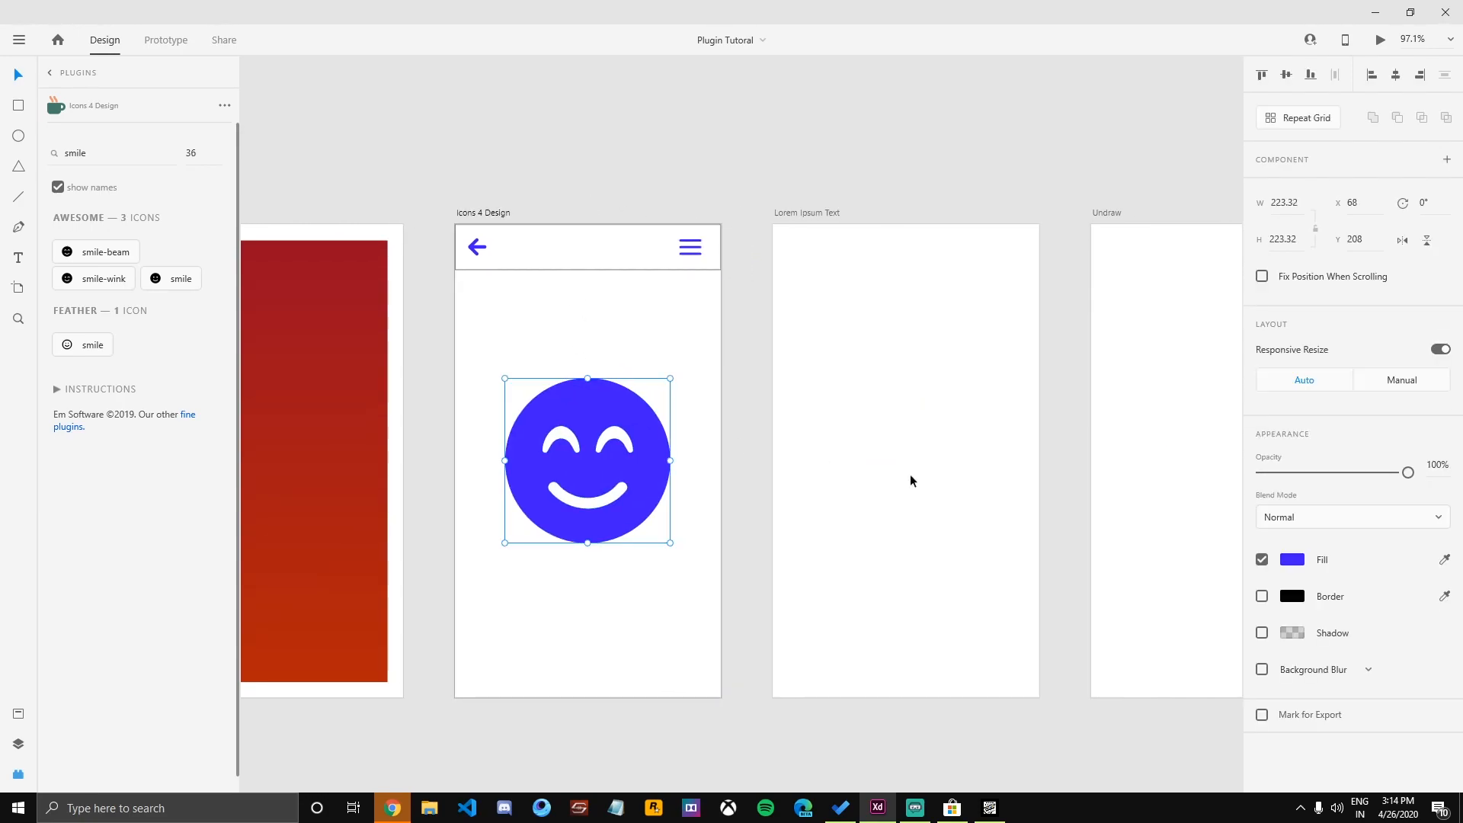
pyautogui.click(1292, 559)
pyautogui.moveTo(1114, 512); pyautogui.dragTo(1100, 425)
pyautogui.click(735, 408)
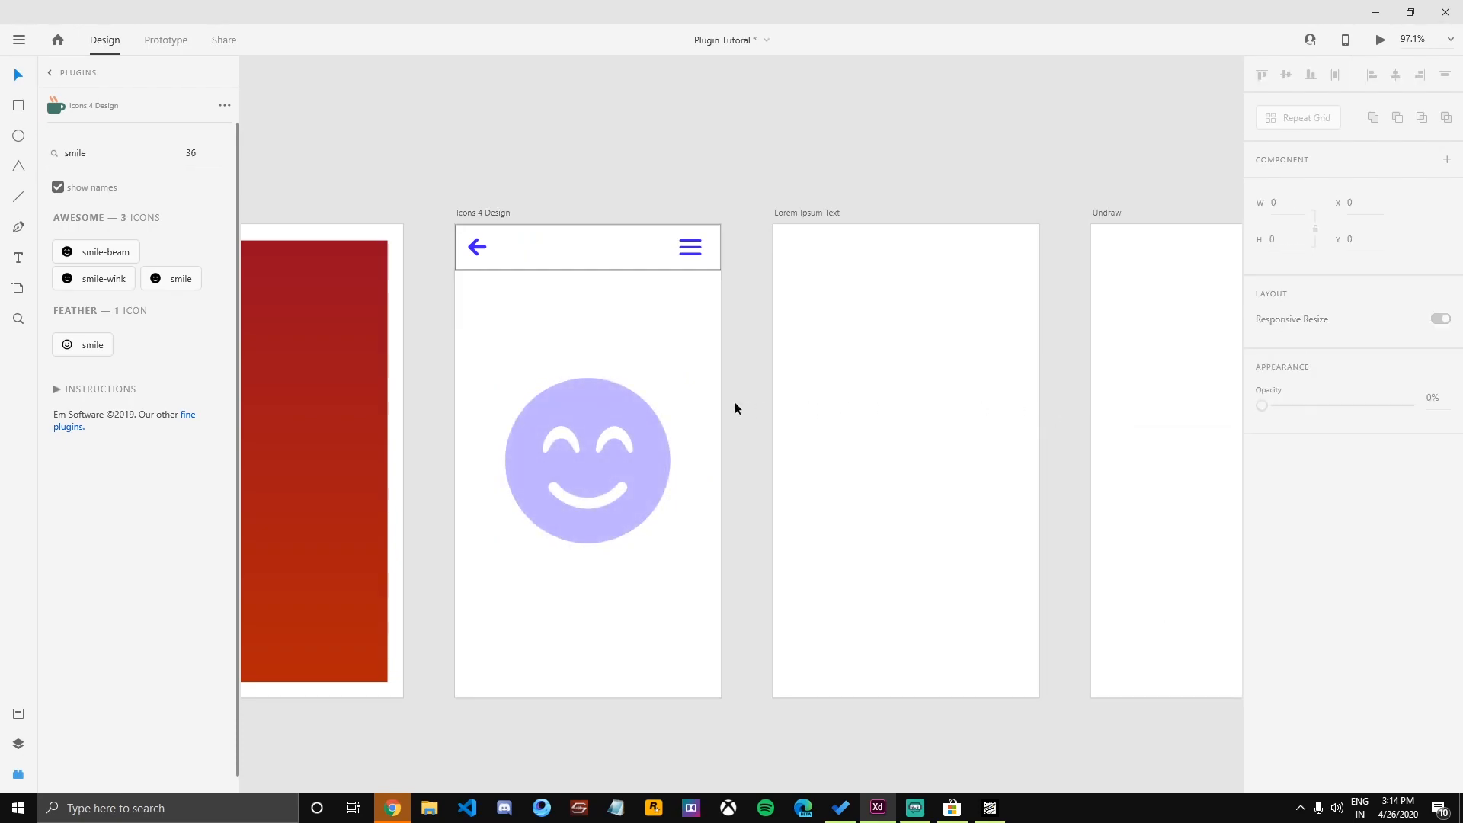
pyautogui.hotkey('ctrl', 's')
# Return to the plugin list and select the Lorem Ipsum Text artboard.
pyautogui.hscroll(1, 718, 392)
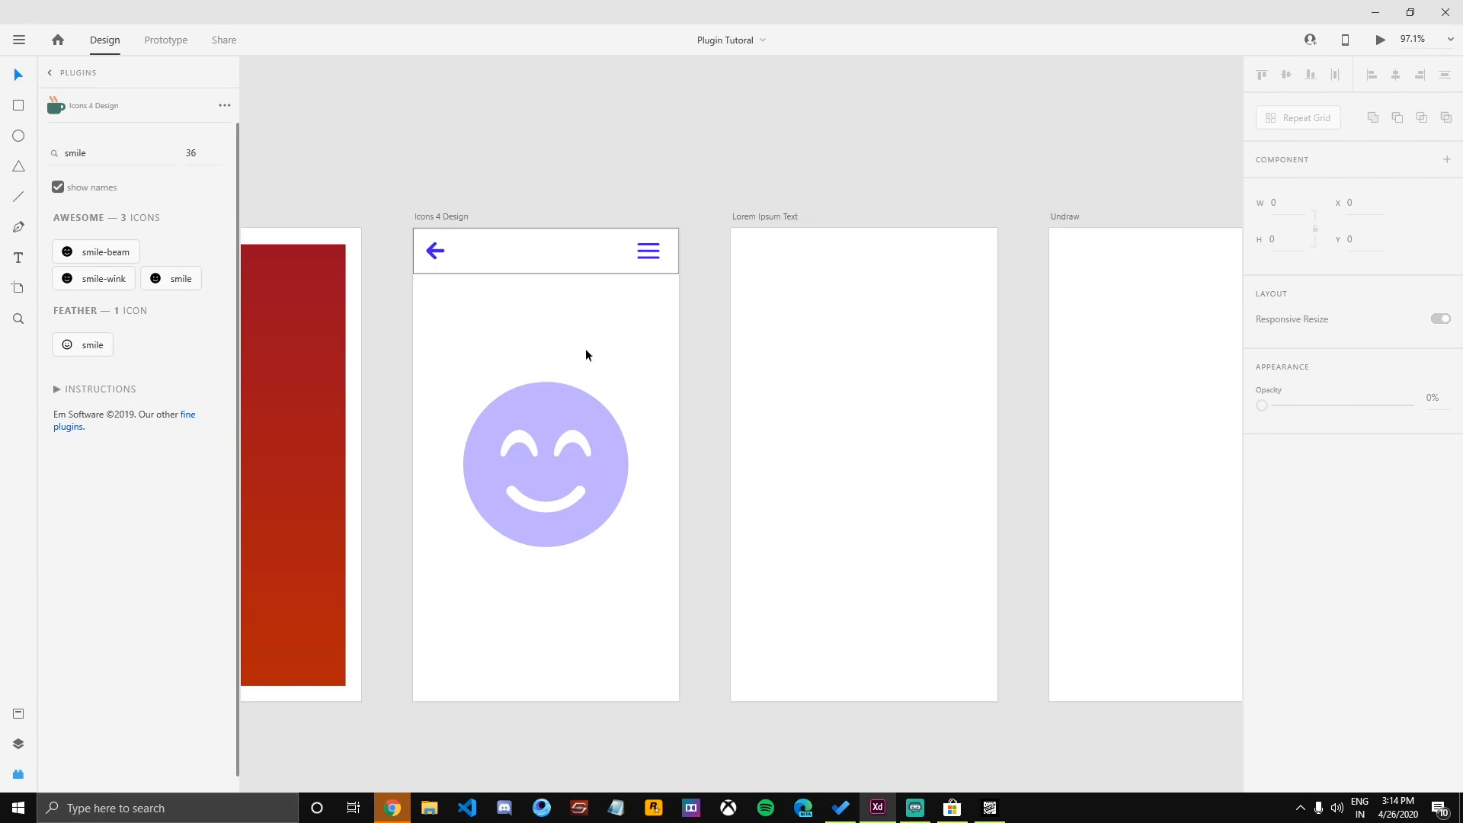
pyautogui.click(51, 73)
pyautogui.hscroll(5, 487, 375)
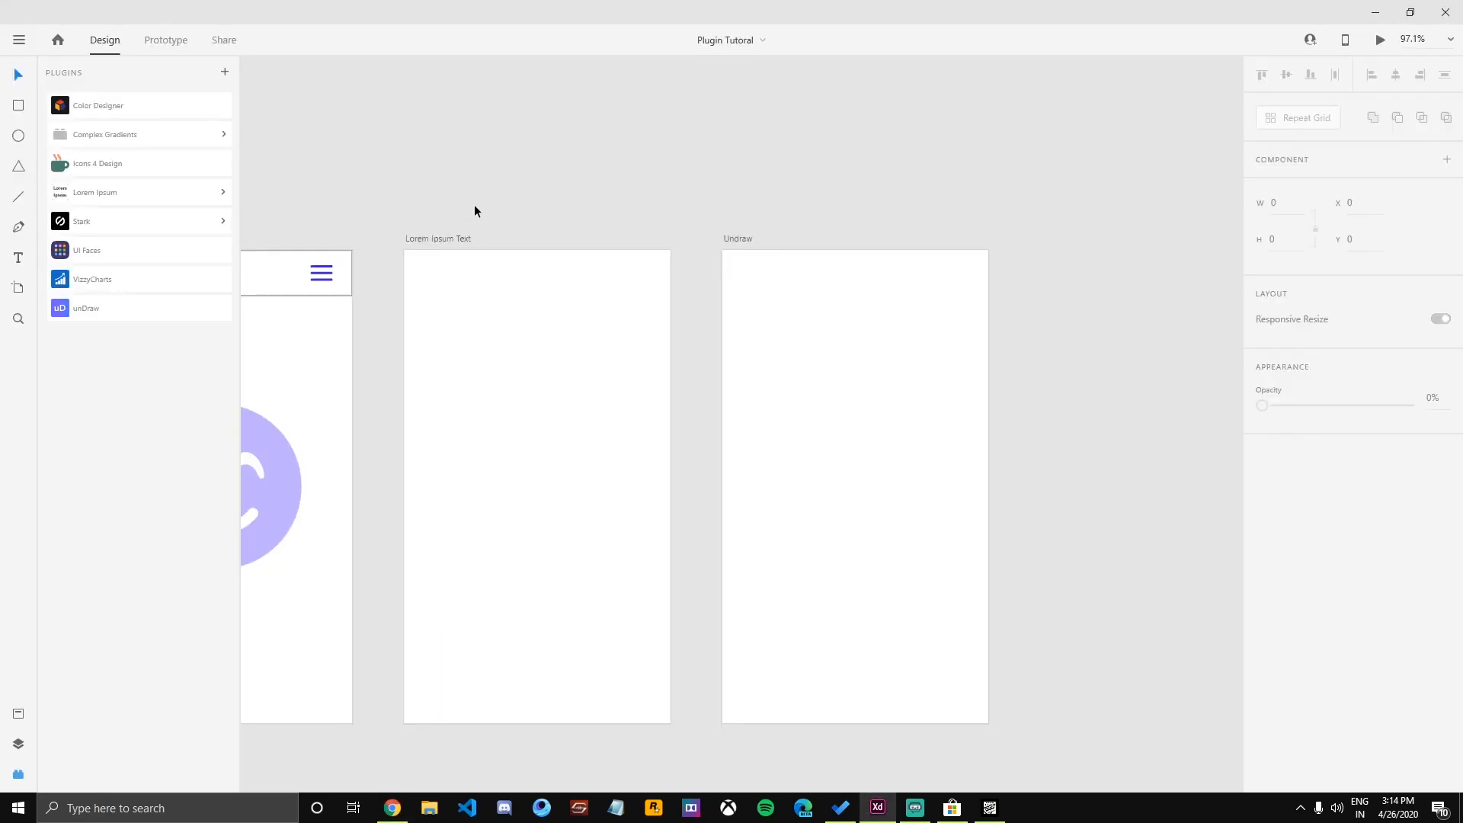
pyautogui.click(470, 331)
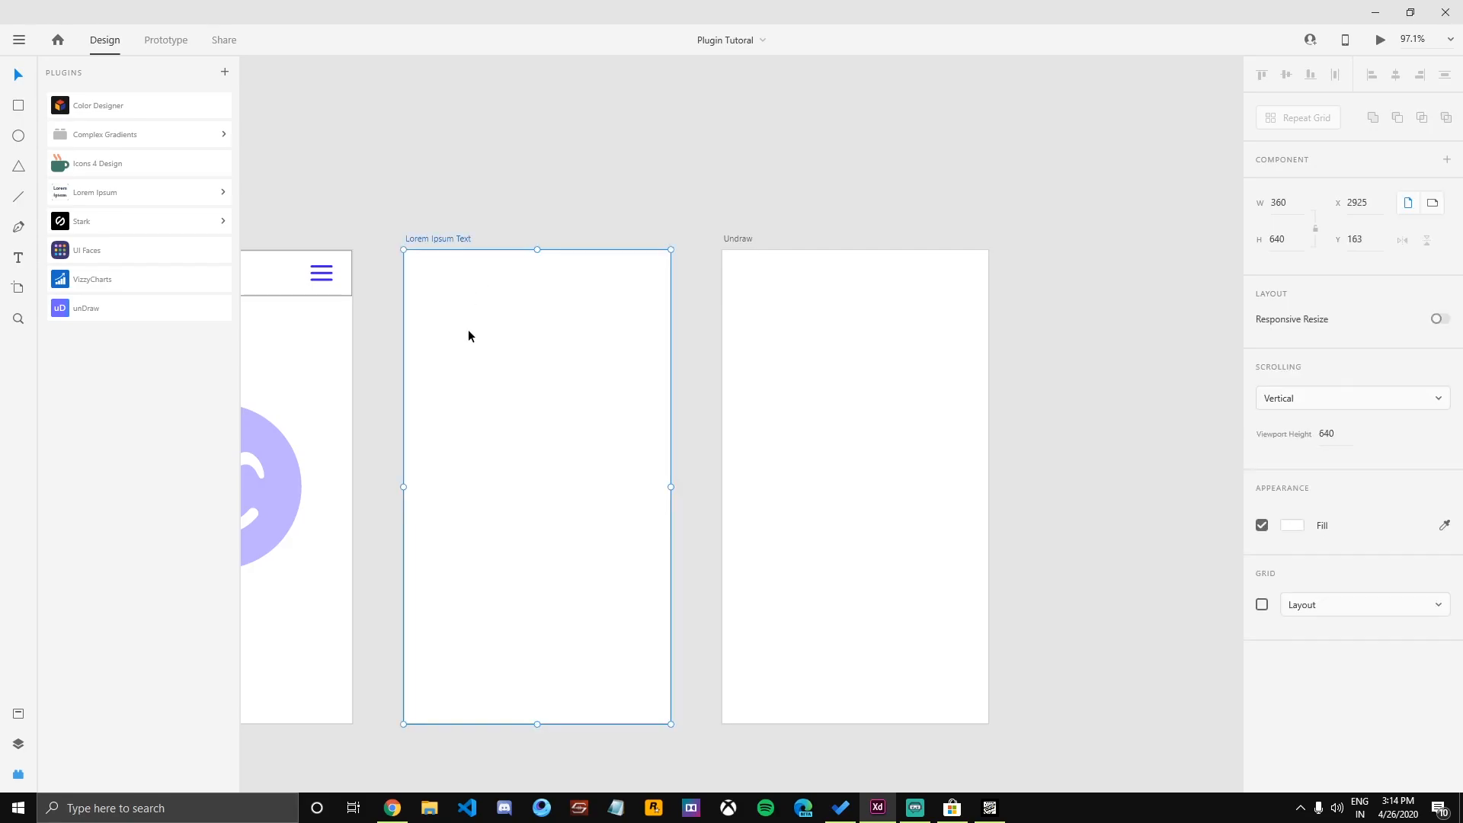
pyautogui.click(449, 148)
pyautogui.moveTo(456, 274); pyautogui.dragTo(542, 320)
pyautogui.hotkey('ctrl', 'z')
pyautogui.click(474, 153)
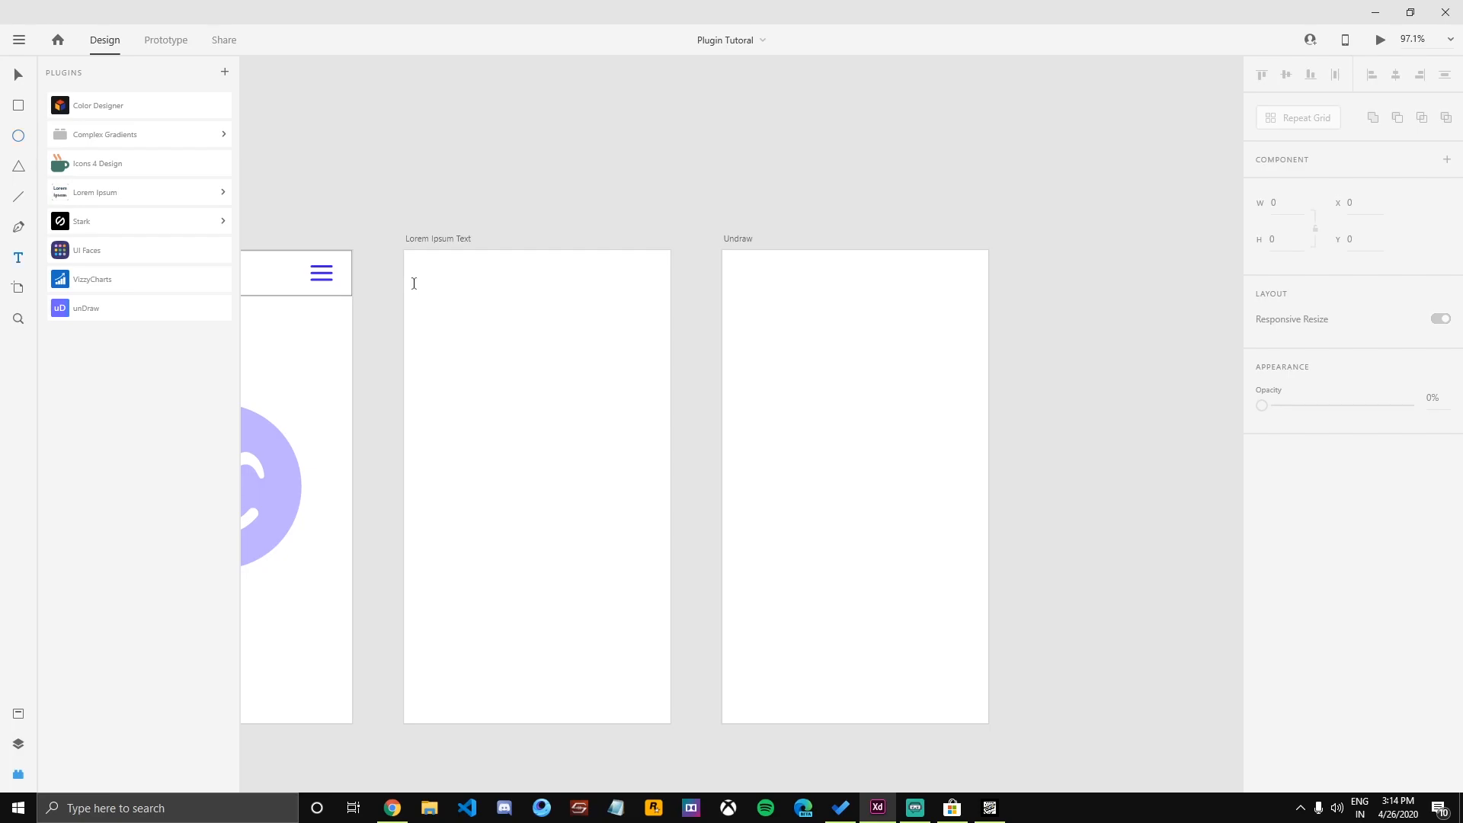
pyautogui.moveTo(414, 283); pyautogui.dragTo(657, 361)
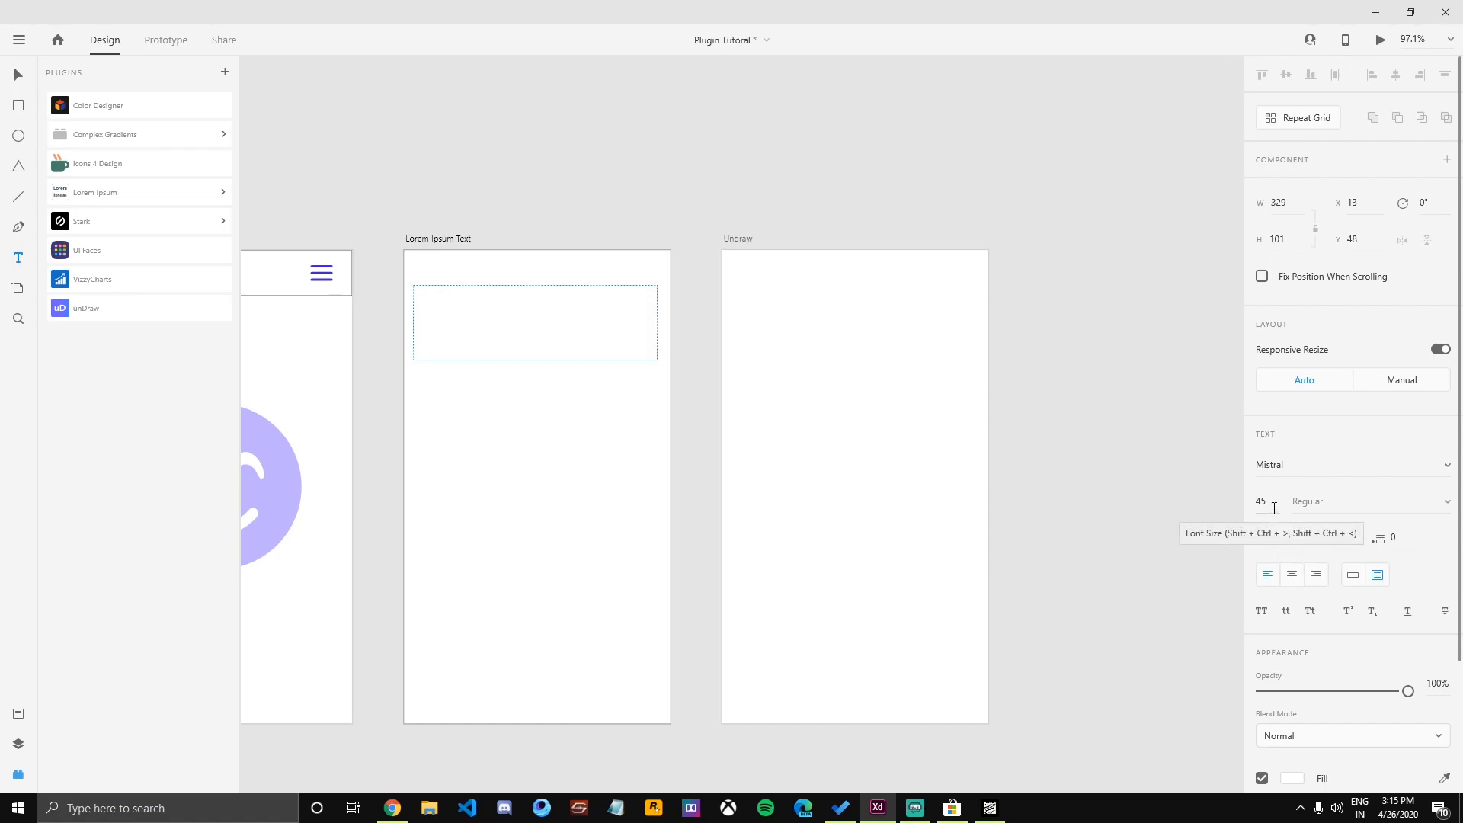
pyautogui.press('Escape')
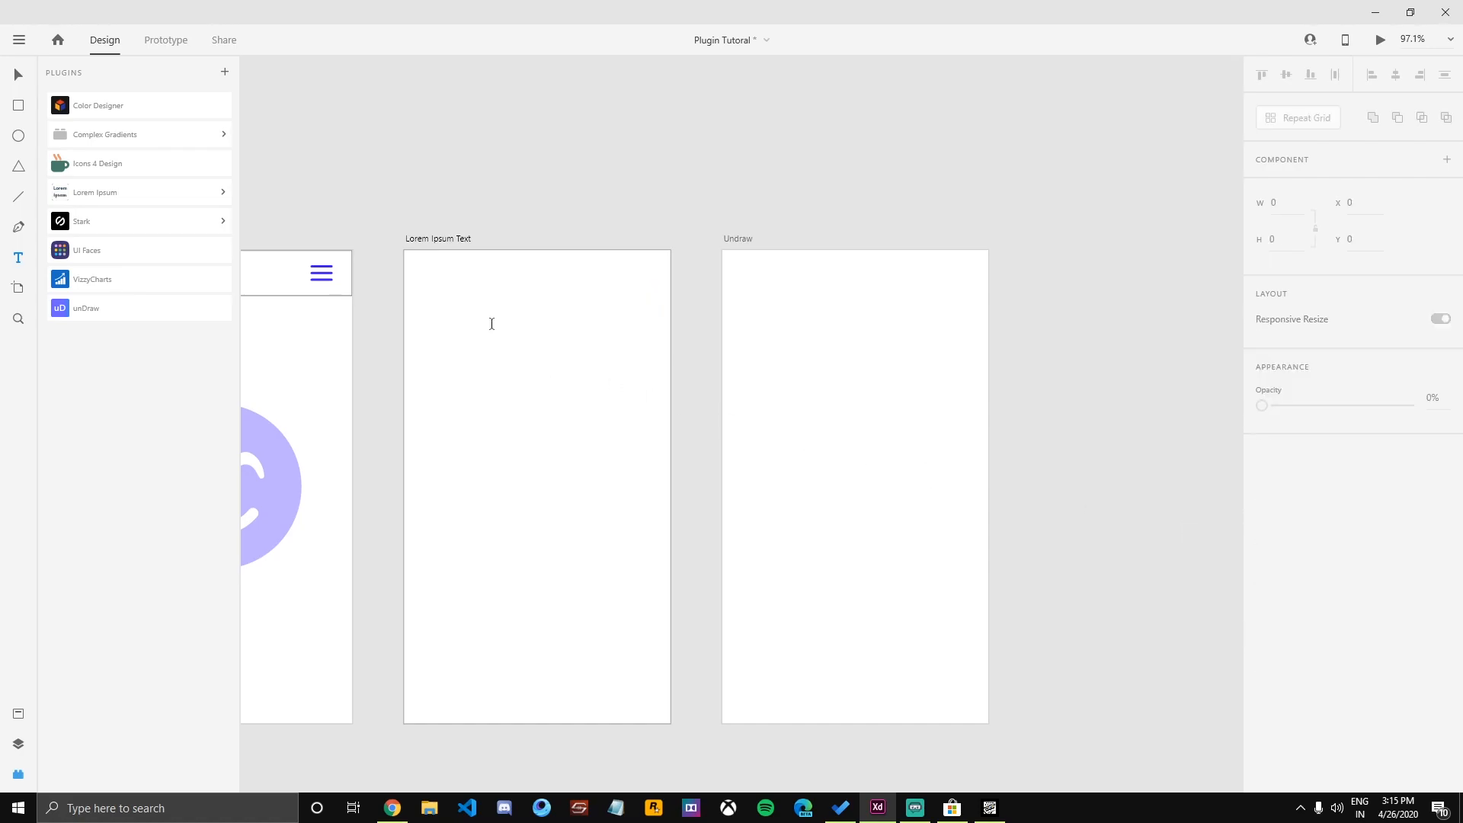
pyautogui.click(437, 239)
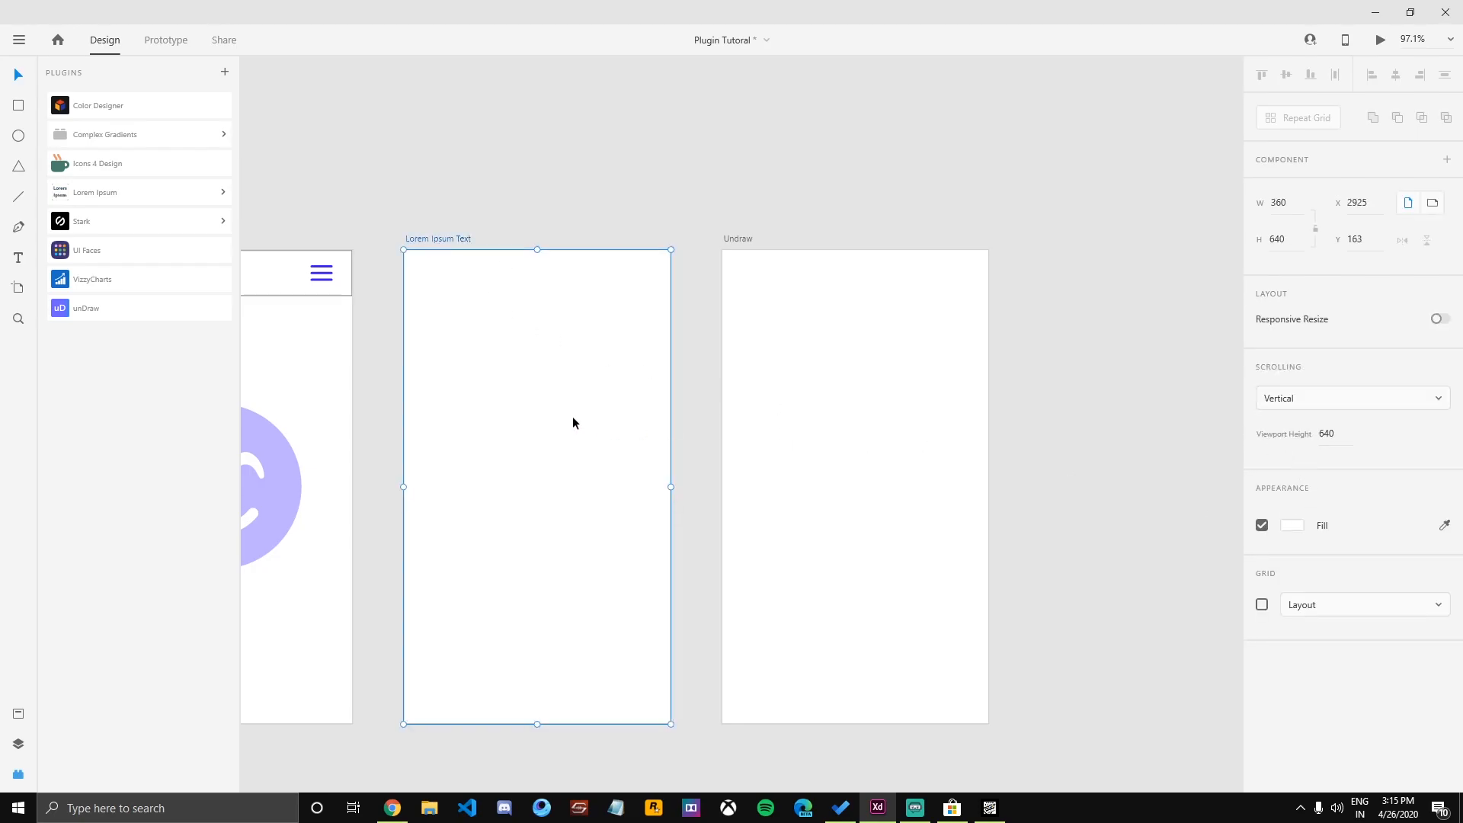
pyautogui.click(418, 271)
pyautogui.click(1260, 501)
pyautogui.click(1262, 525)
pyautogui.click(442, 242)
# Add the text "sd" on the Lorem Ipsum Text artboard and try to set its font size to 14.
pyautogui.click(541, 412)
pyautogui.write('sd')
pyautogui.hotkey('ctrl', 'a')
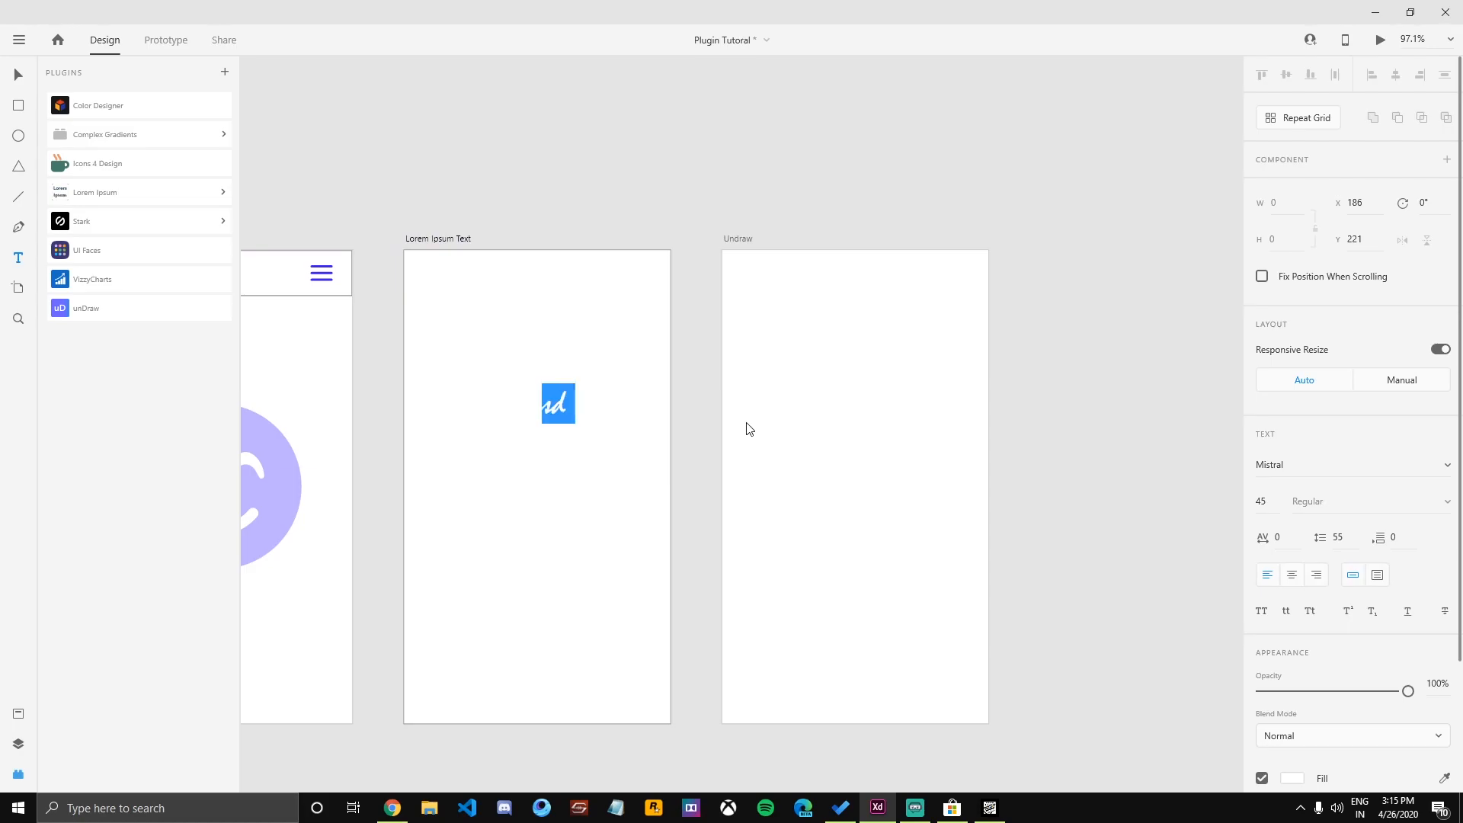
pyautogui.click(1264, 504)
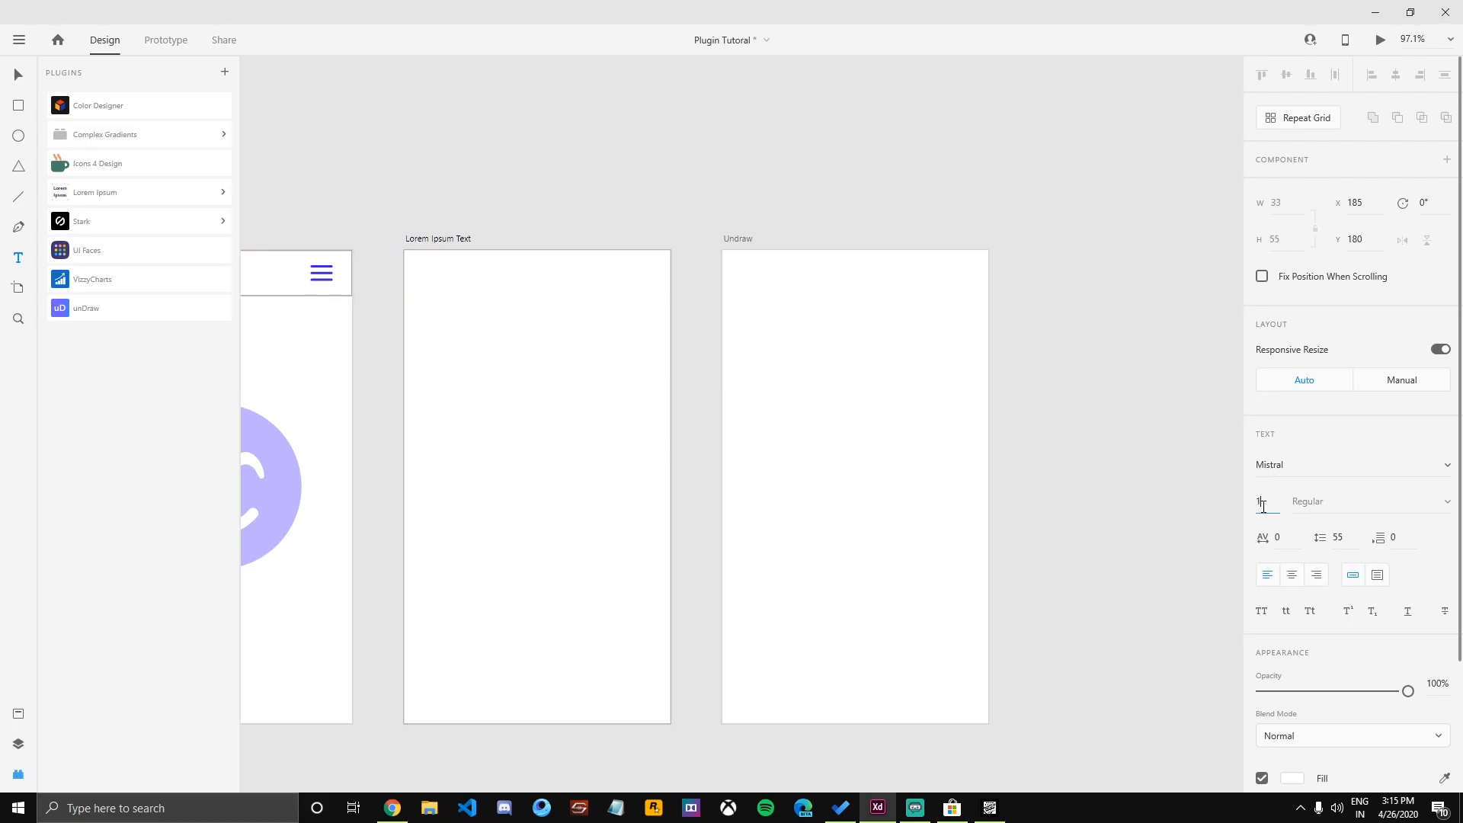
pyautogui.write('14')
pyautogui.press('Tab')
# Set the fill color of the "sd" text to hex #212121.
pyautogui.click(1340, 539)
pyautogui.scroll(-2, 1309, 735)
pyautogui.click(1292, 668)
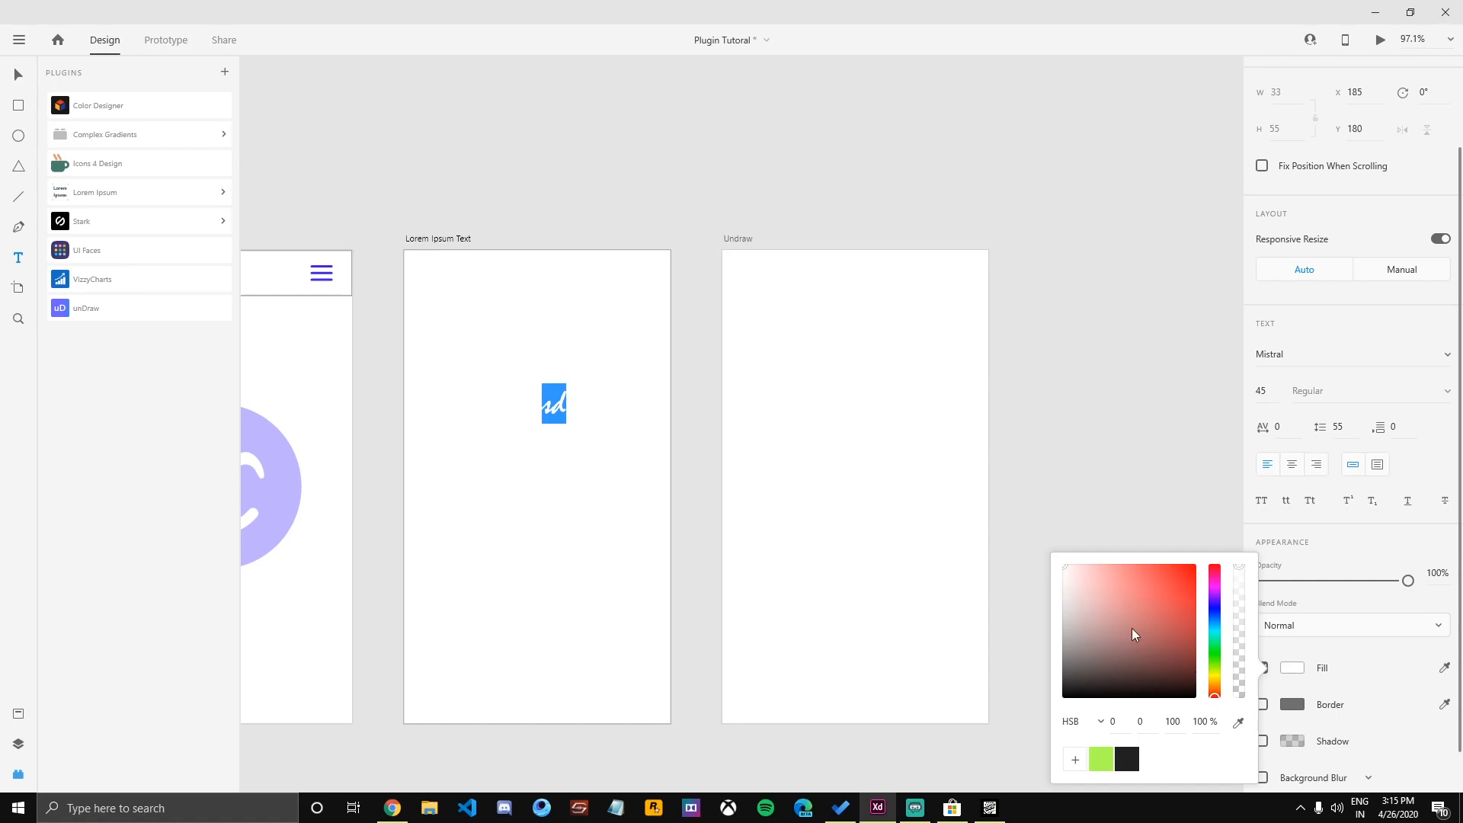
pyautogui.click(1097, 662)
pyautogui.click(1079, 683)
pyautogui.click(1082, 720)
pyautogui.click(1071, 656)
pyautogui.write('212')
pyautogui.write('212')
pyautogui.doubleClick(1126, 720)
pyautogui.write('212121')
pyautogui.press('Tab')
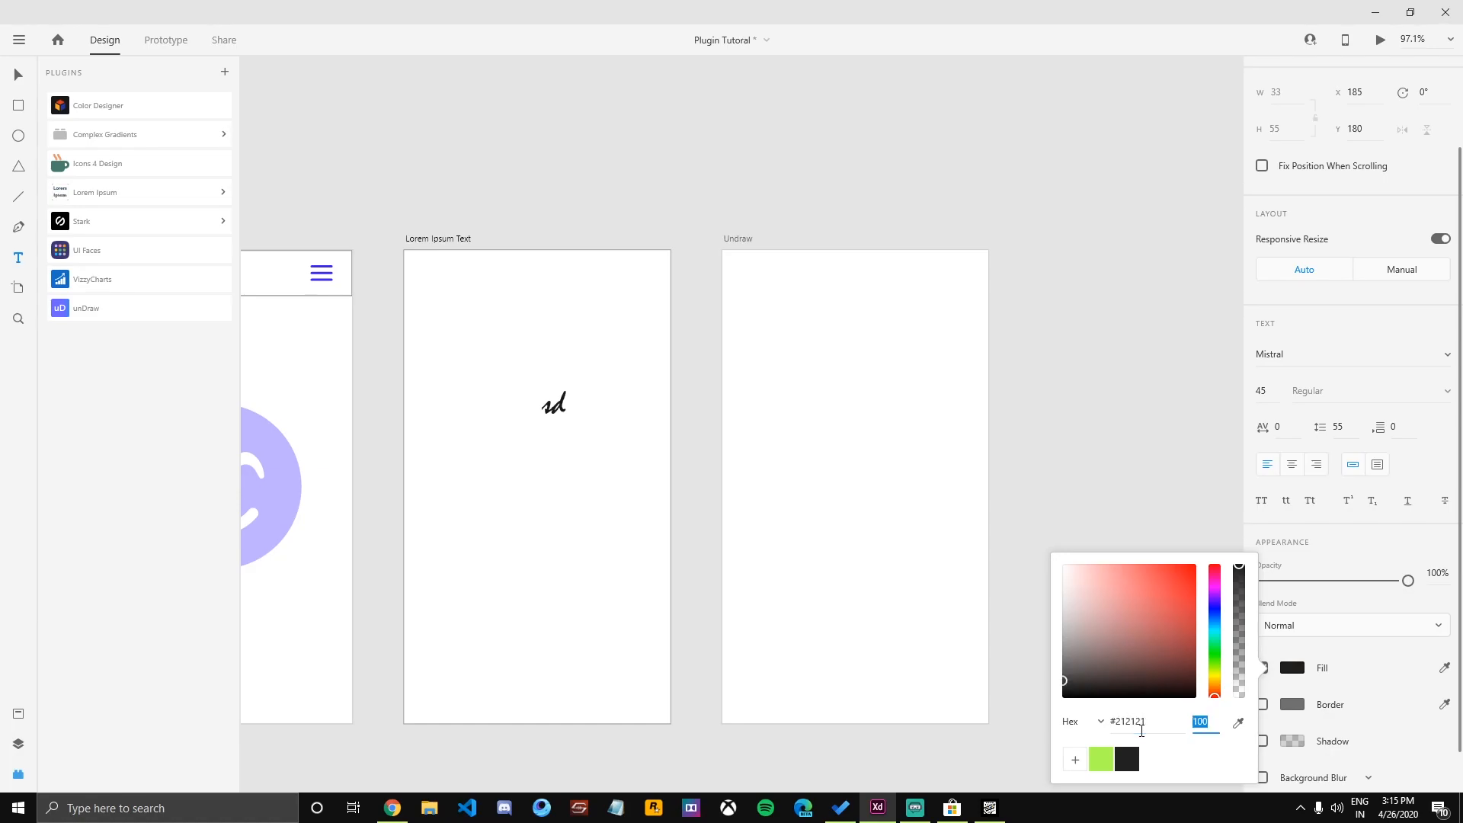
# Change the font of the "sd" text to Roboto, then delete the text from the artboard.
pyautogui.click(17, 74)
pyautogui.moveTo(558, 412)
pyautogui.mouseDown()
pyautogui.moveTo(545, 412)
pyautogui.moveTo(555, 417)
pyautogui.mouseUp()
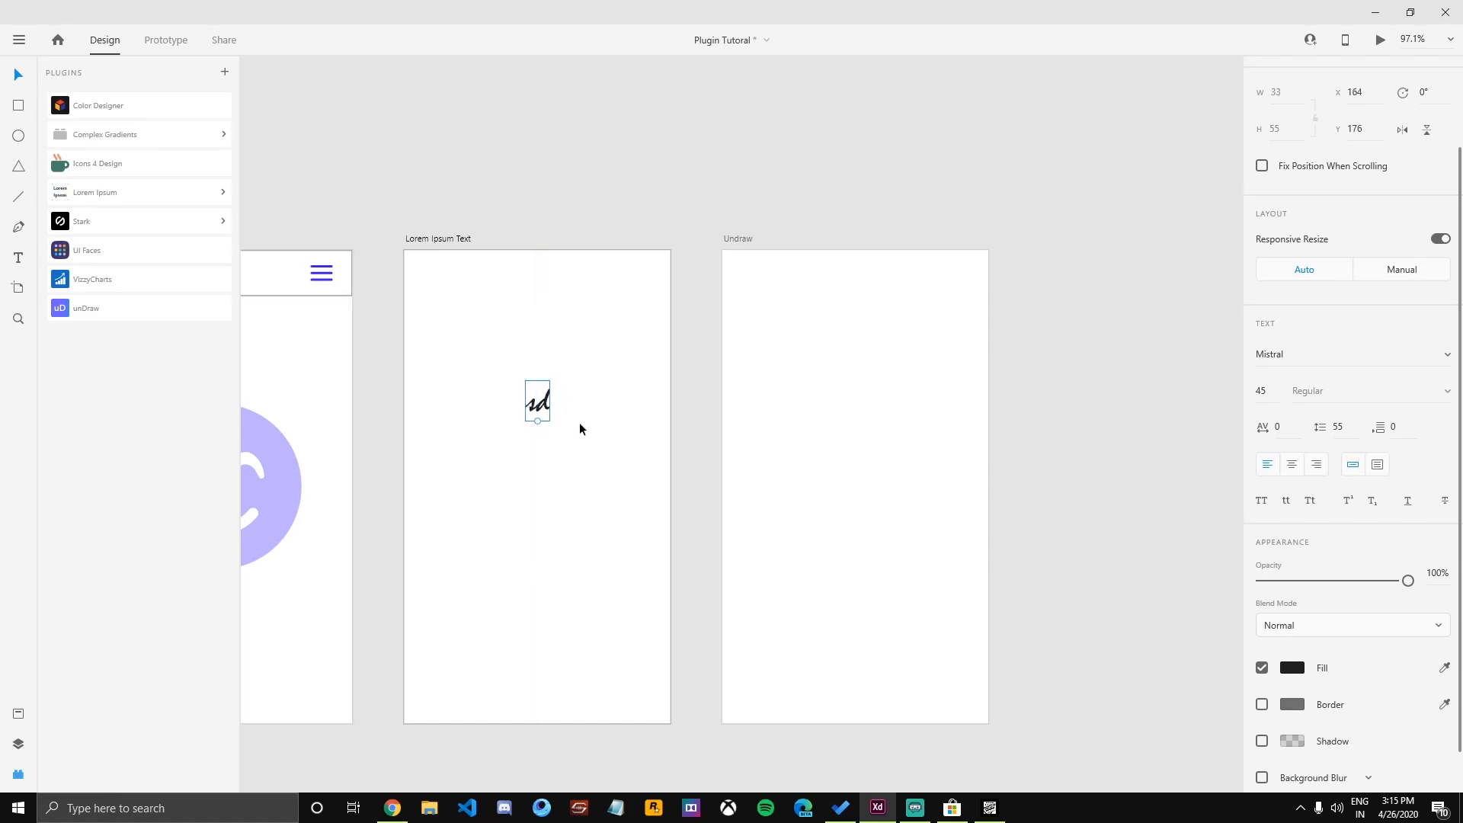
pyautogui.click(1441, 358)
pyautogui.click(1070, 457)
pyautogui.click(1309, 392)
pyautogui.click(1297, 350)
pyautogui.write('Rob')
pyautogui.press('Return')
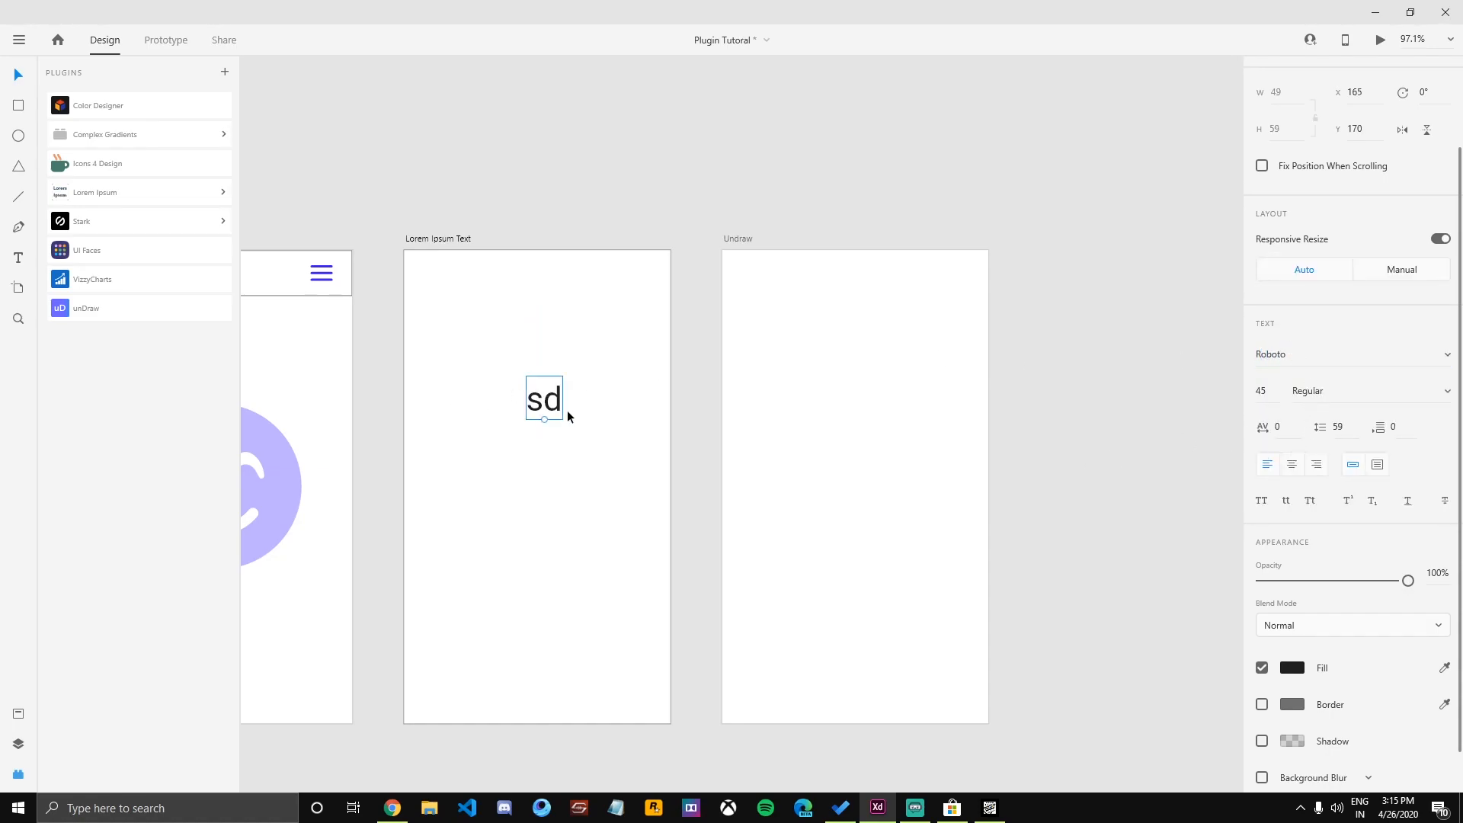
pyautogui.moveTo(555, 404)
pyautogui.mouseDown()
pyautogui.moveTo(505, 356)
pyautogui.moveTo(543, 391)
pyautogui.mouseUp()
pyautogui.press('Delete')
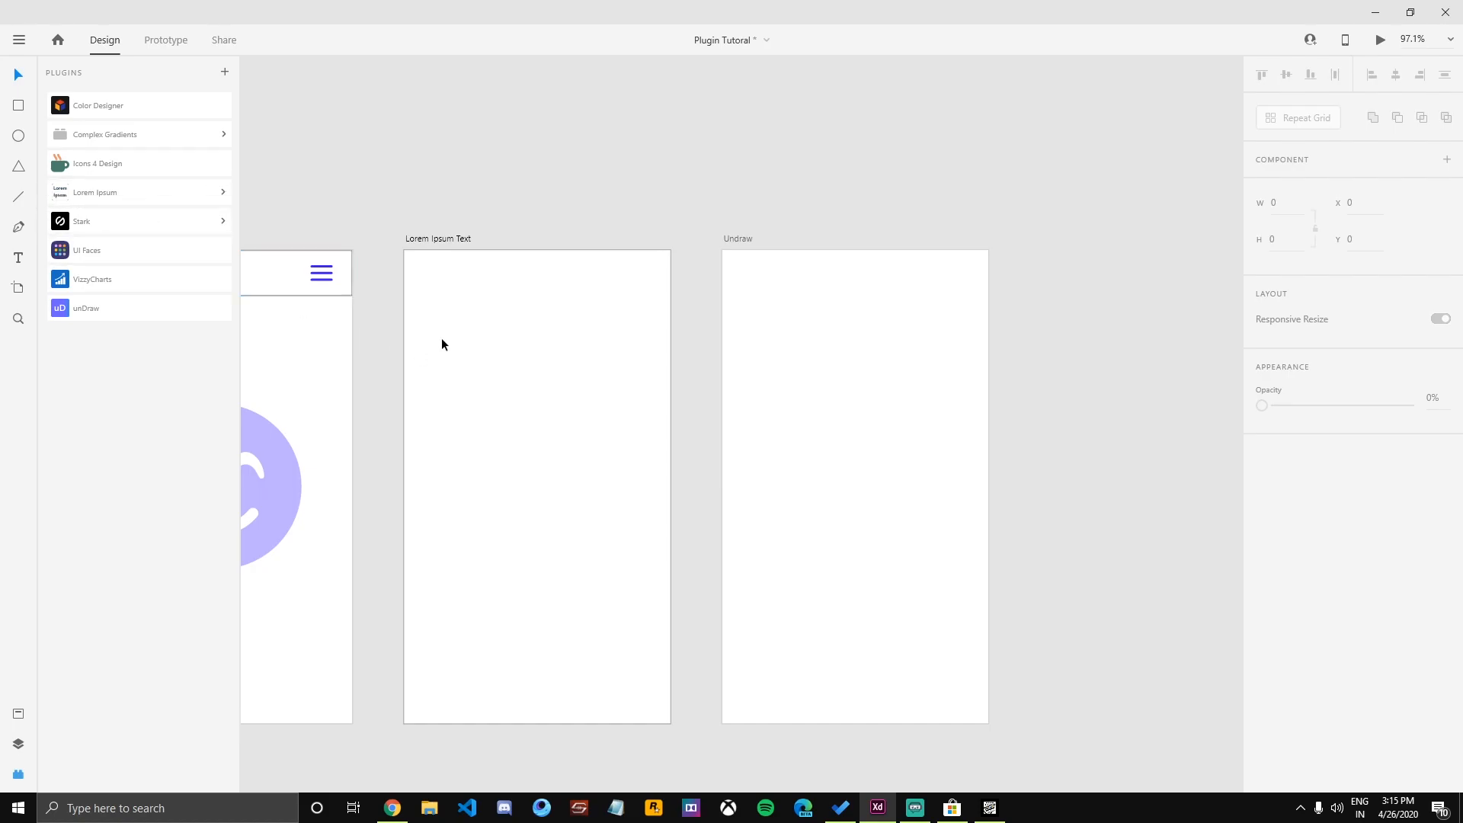
# Try to fill a newly drawn text box with Lorem Ipsum placeholder text using the last settings.
pyautogui.moveTo(416, 291); pyautogui.dragTo(657, 406)
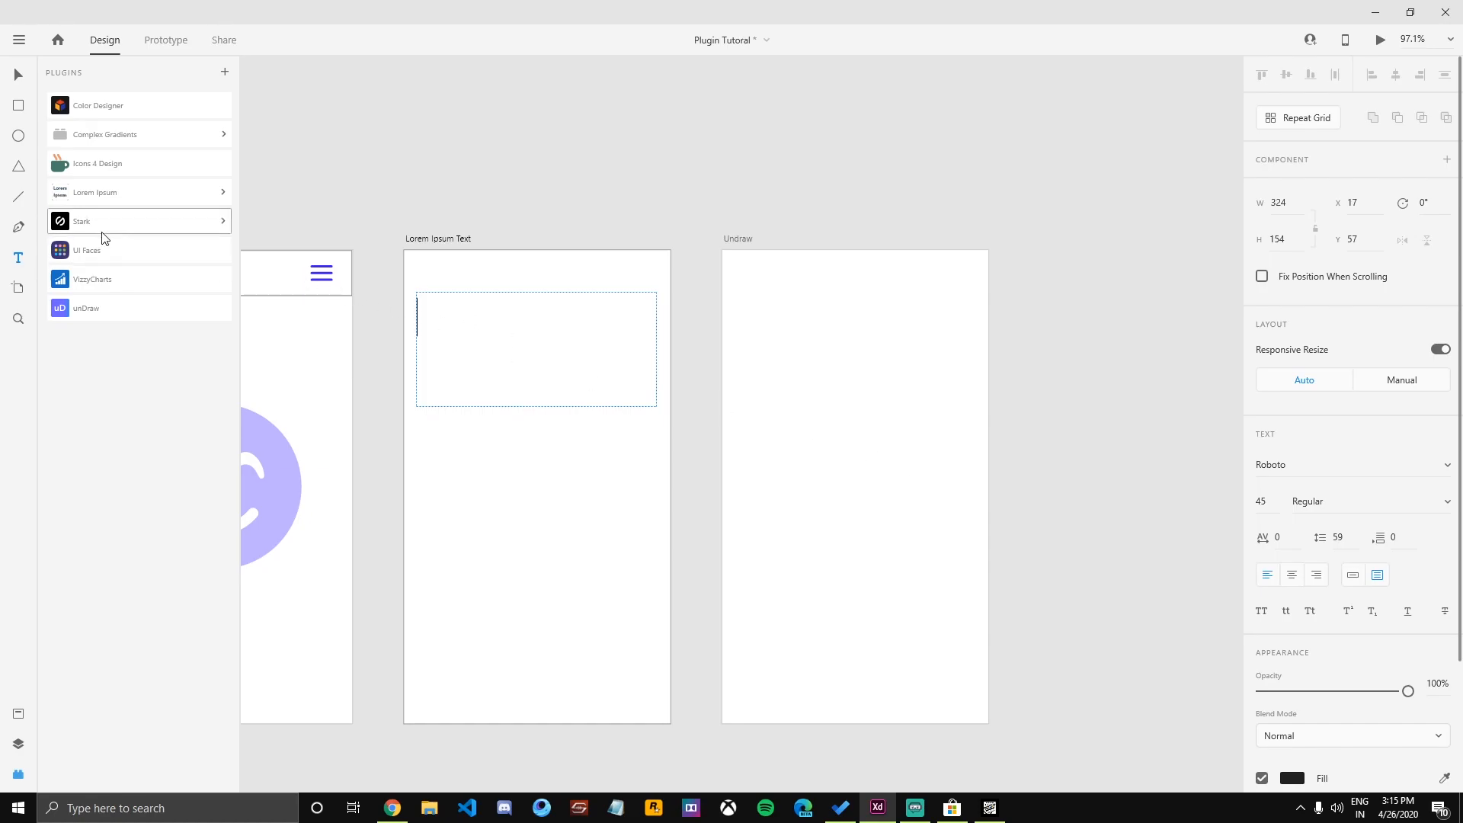
pyautogui.click(94, 194)
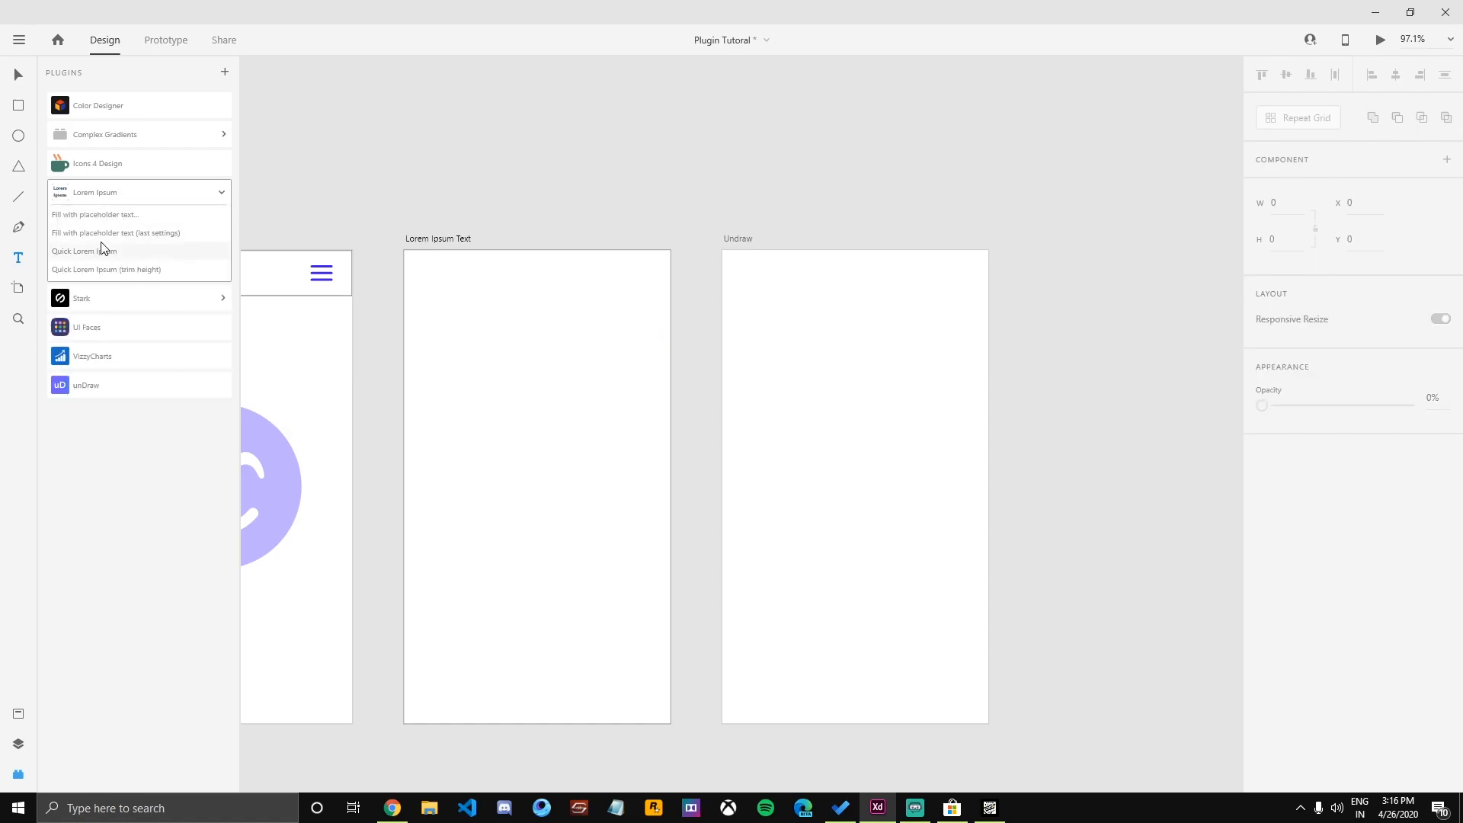
pyautogui.click(97, 234)
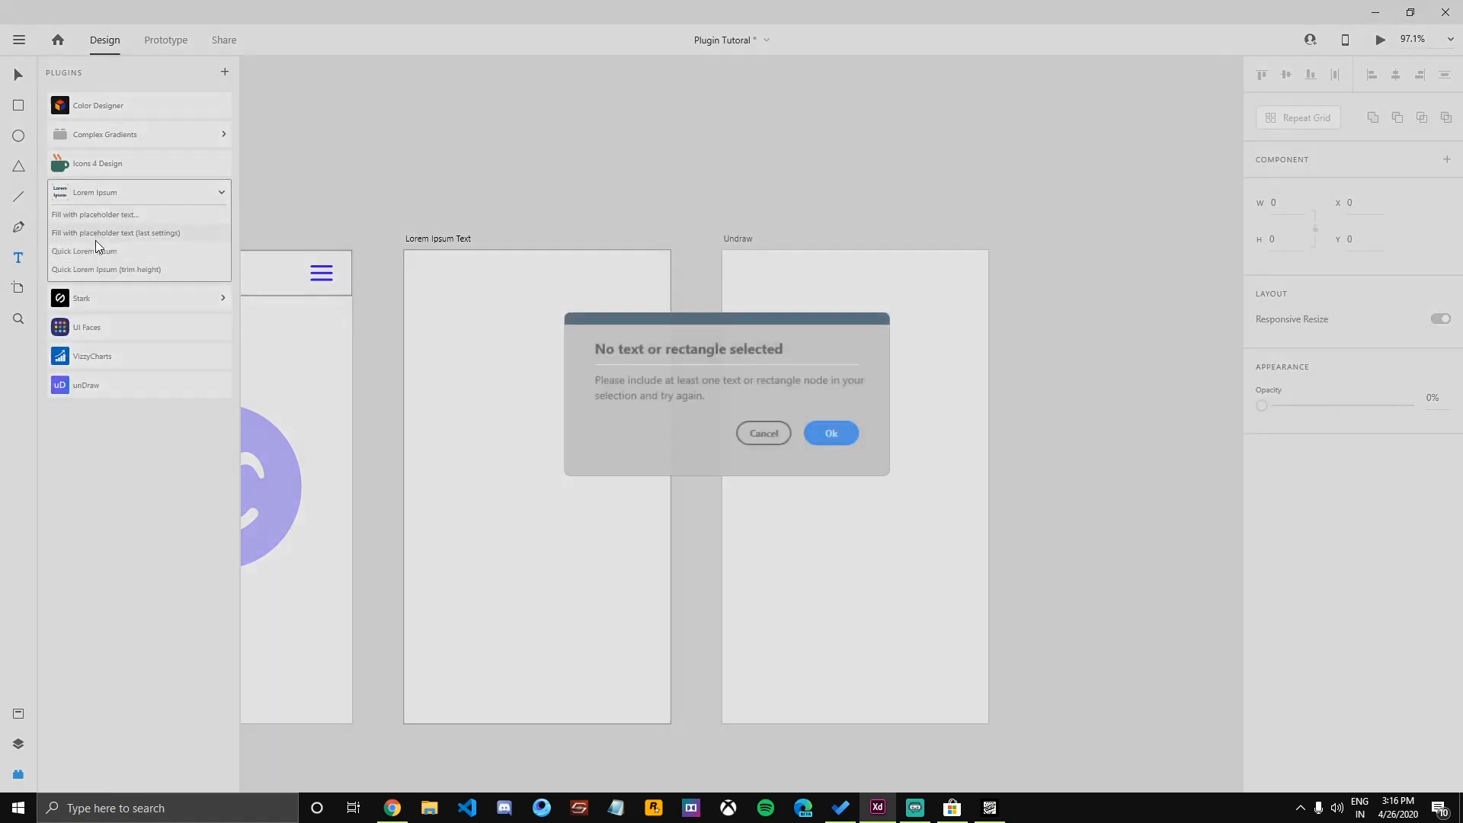
pyautogui.click(834, 431)
pyautogui.moveTo(403, 319); pyautogui.dragTo(688, 462)
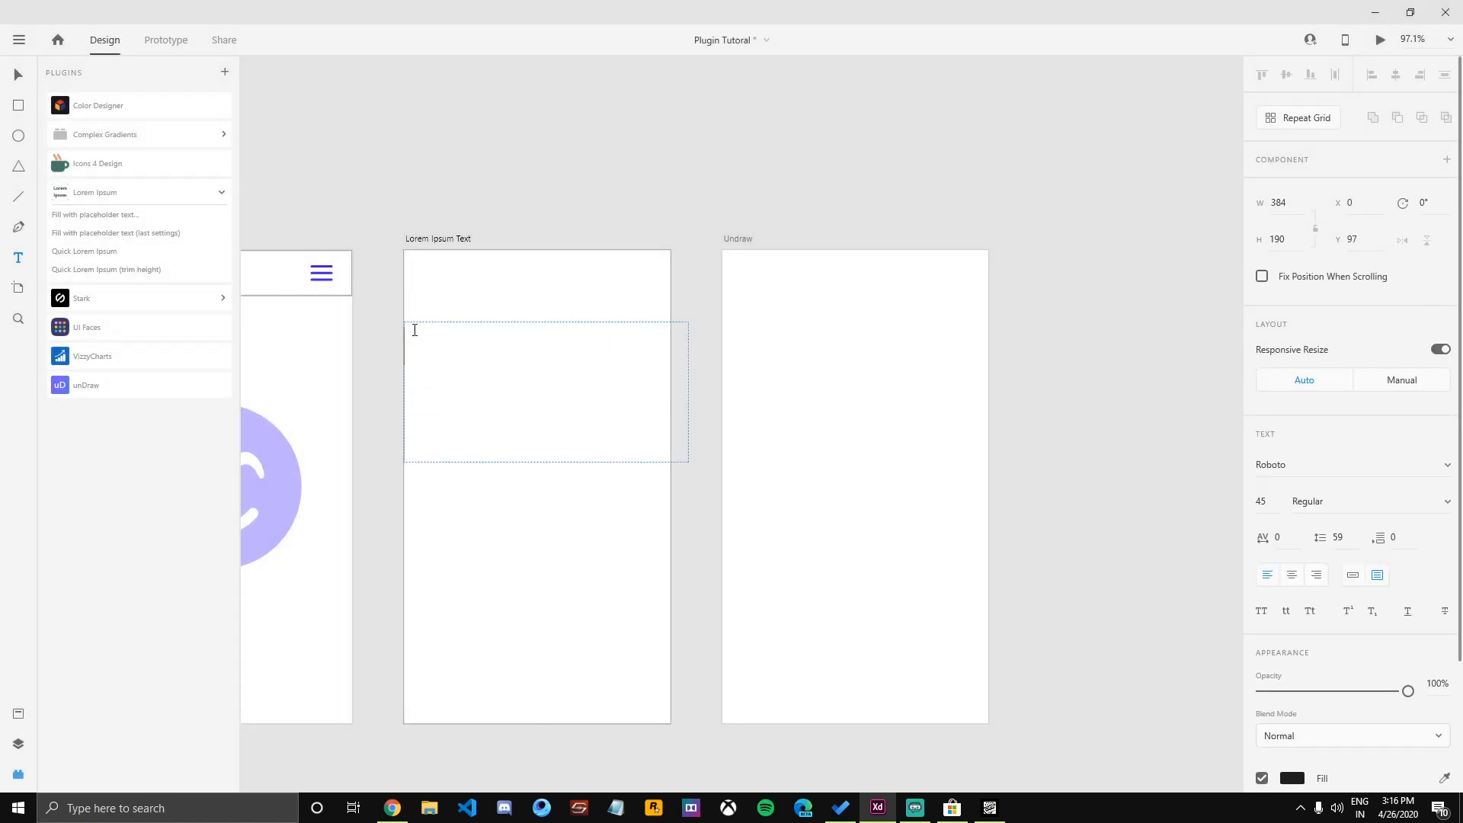
pyautogui.press('Escape')
# Draw a text box about 248 by 131 on the Lorem Ipsum Text artboard and fill it with Quick Lorem Ipsum.
pyautogui.moveTo(440, 315); pyautogui.dragTo(624, 413)
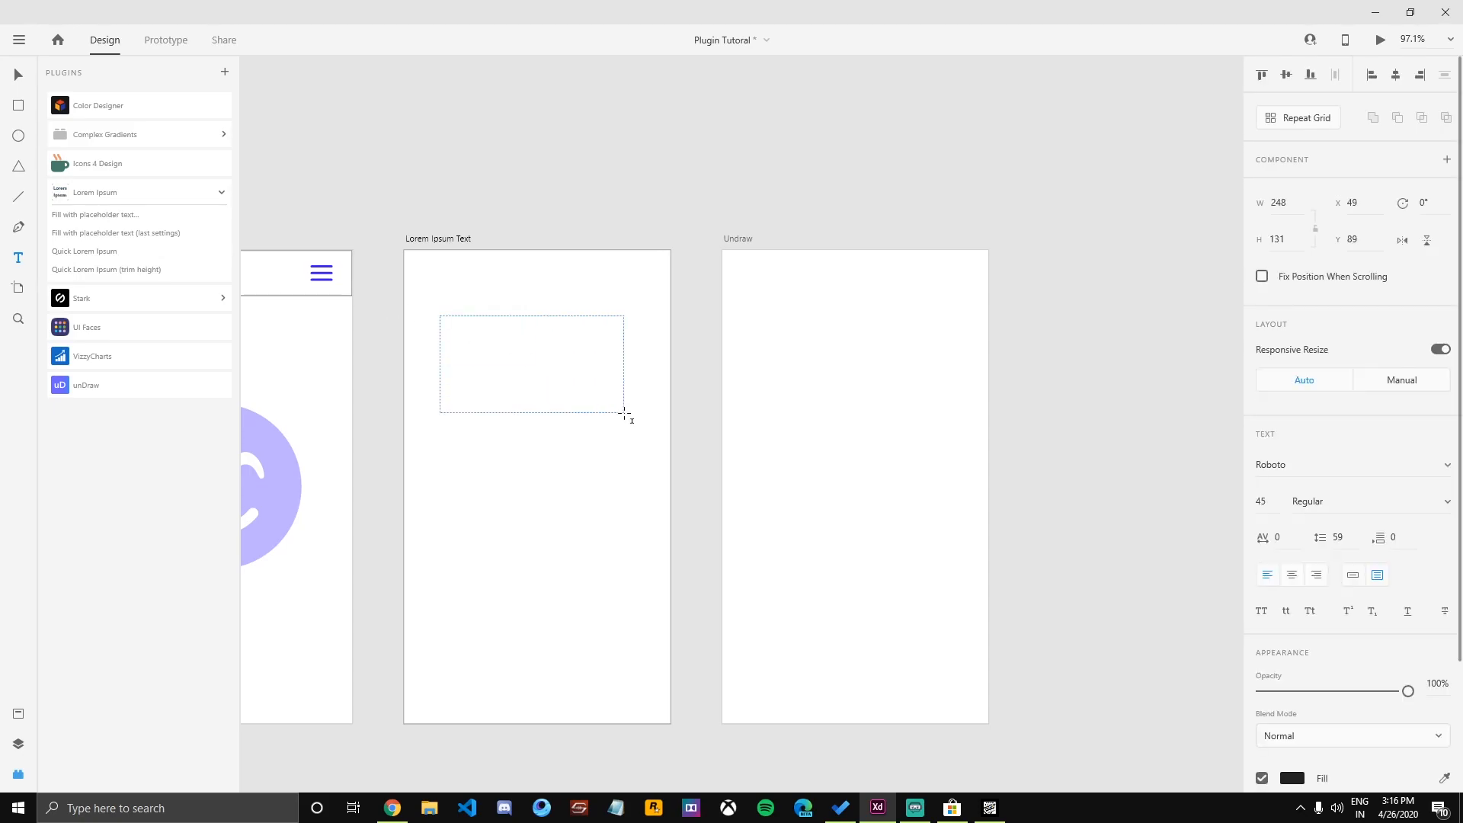
pyautogui.click(107, 251)
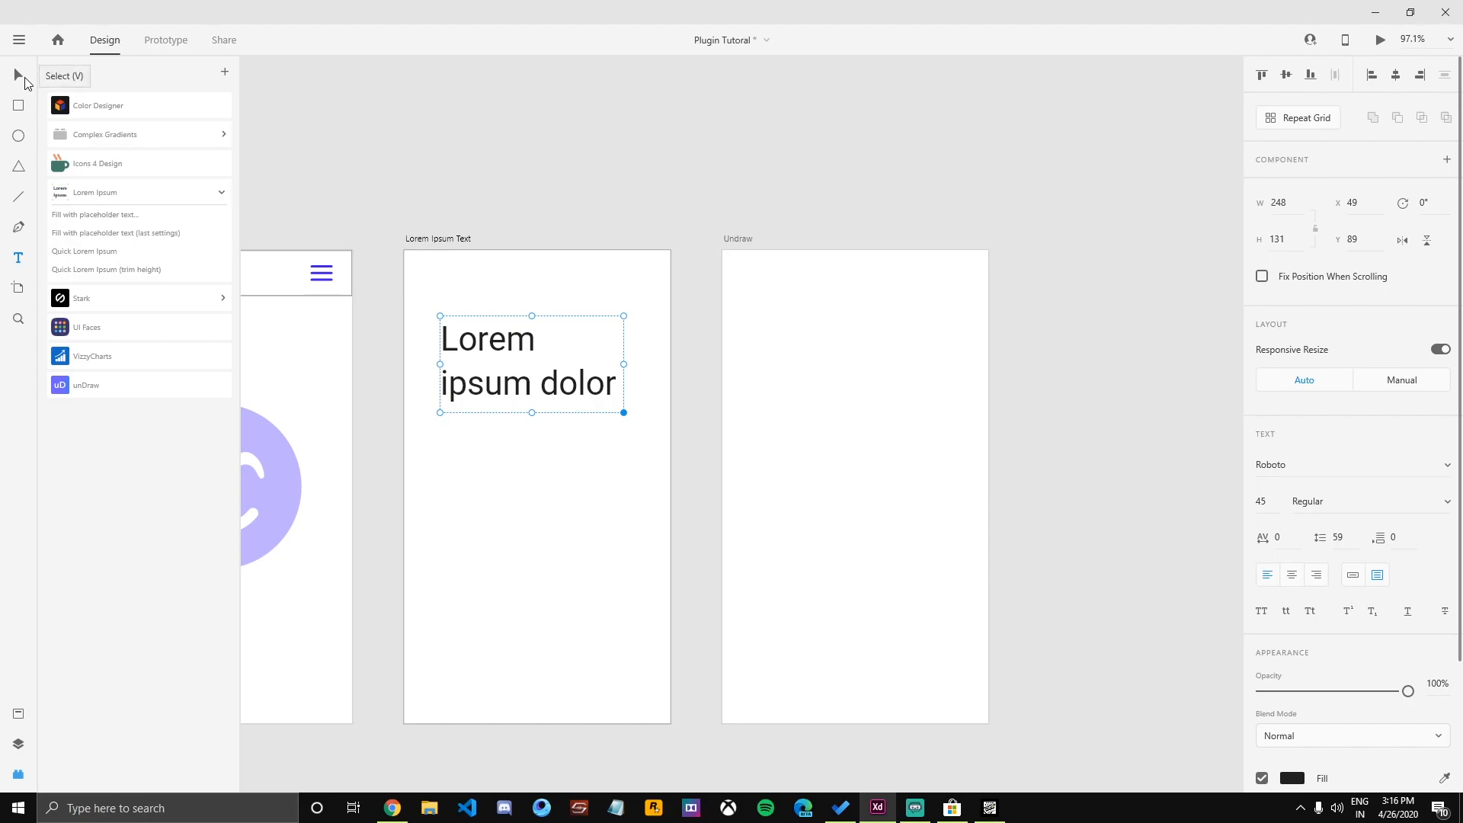
# Set the placeholder text's font size to 18 and refill its box, about 246 by 148, with quick Lorem Ipsum text.
pyautogui.moveTo(623, 412)
pyautogui.mouseDown()
pyautogui.moveTo(578, 353)
pyautogui.moveTo(621, 425)
pyautogui.mouseUp()
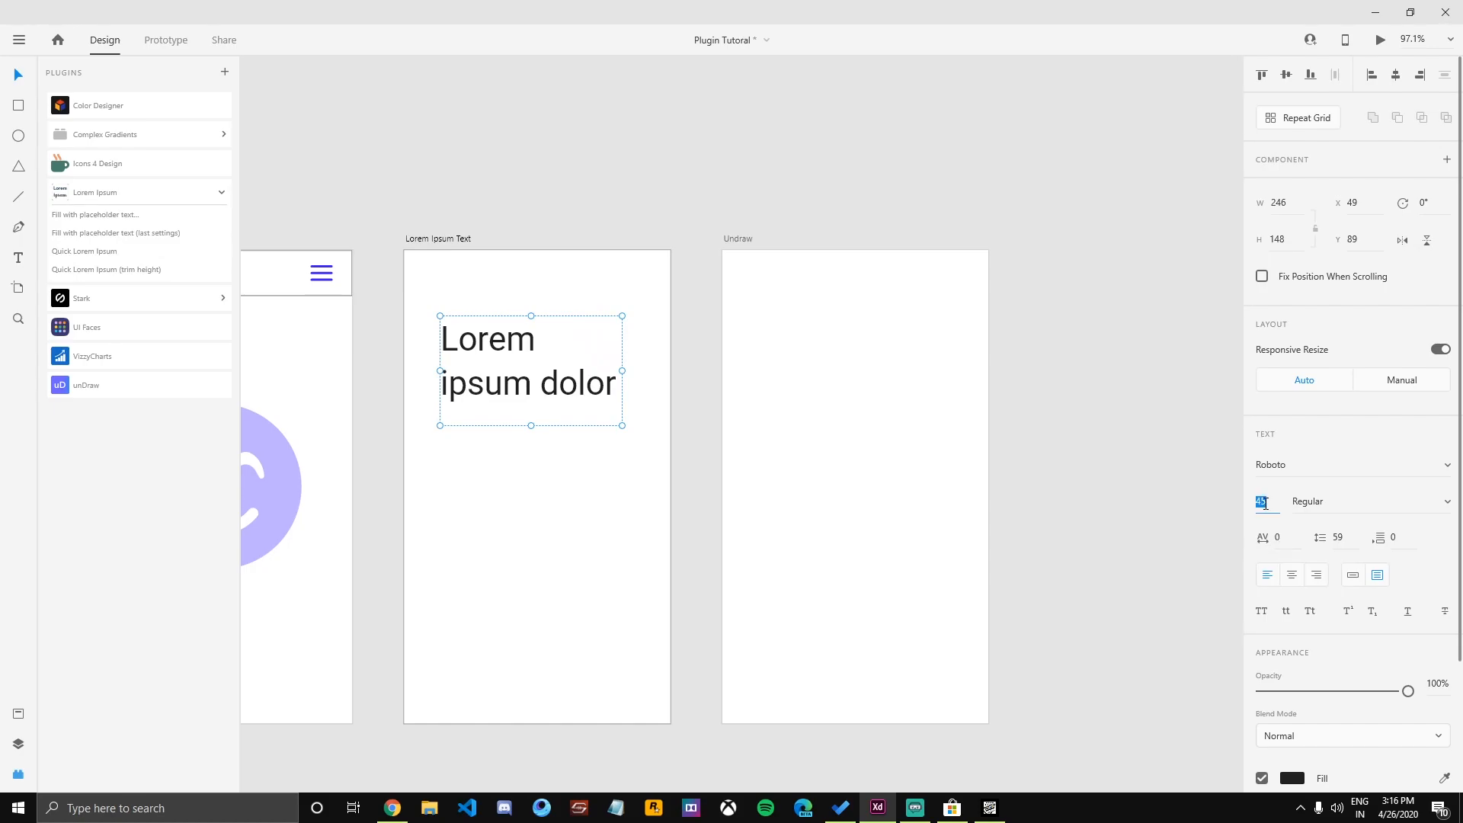
pyautogui.press('Tab')
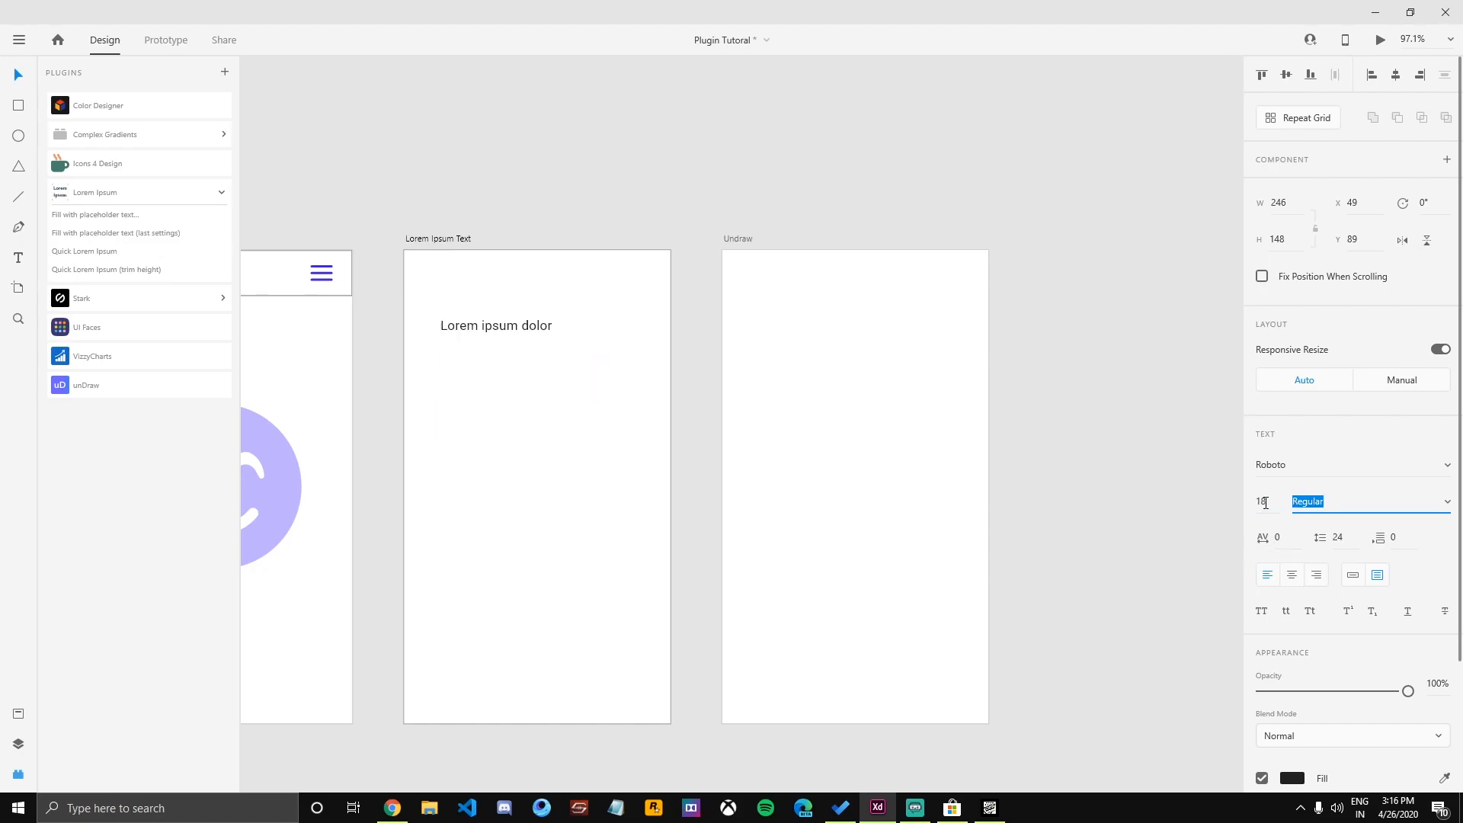
pyautogui.moveTo(486, 326); pyautogui.dragTo(526, 286)
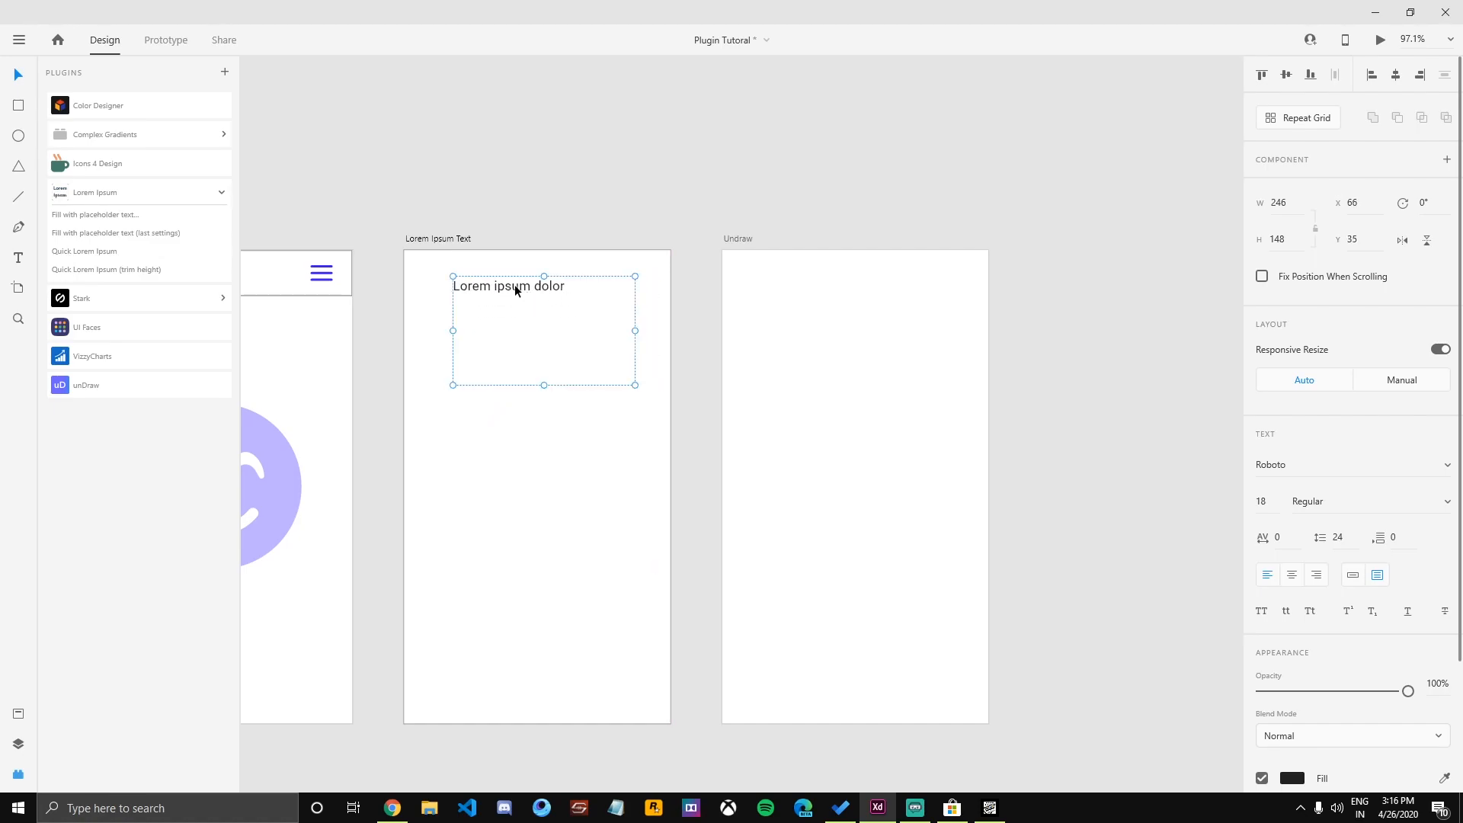
pyautogui.doubleClick(491, 287)
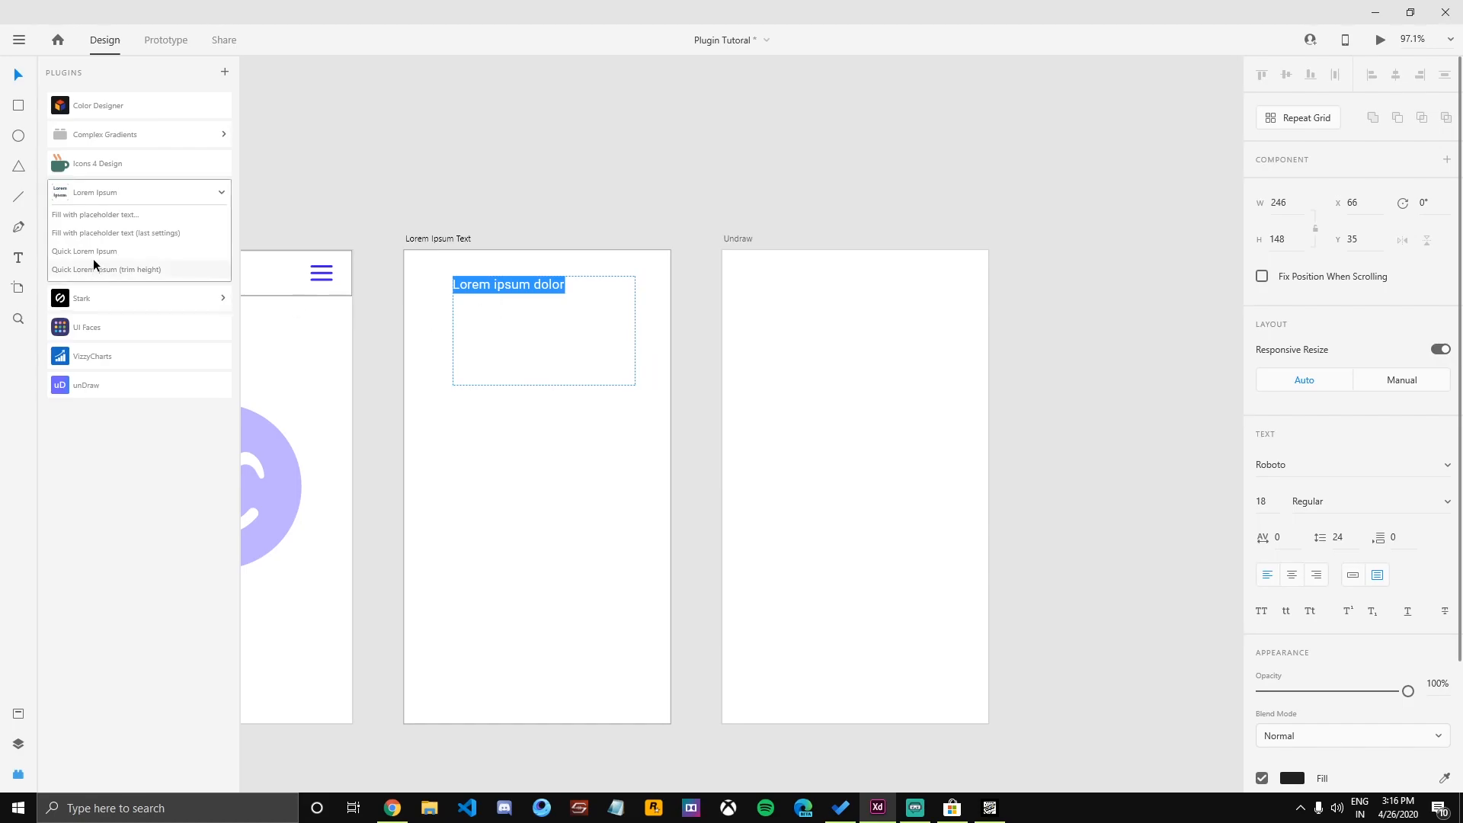
pyautogui.click(122, 271)
pyautogui.moveTo(536, 336); pyautogui.dragTo(555, 402)
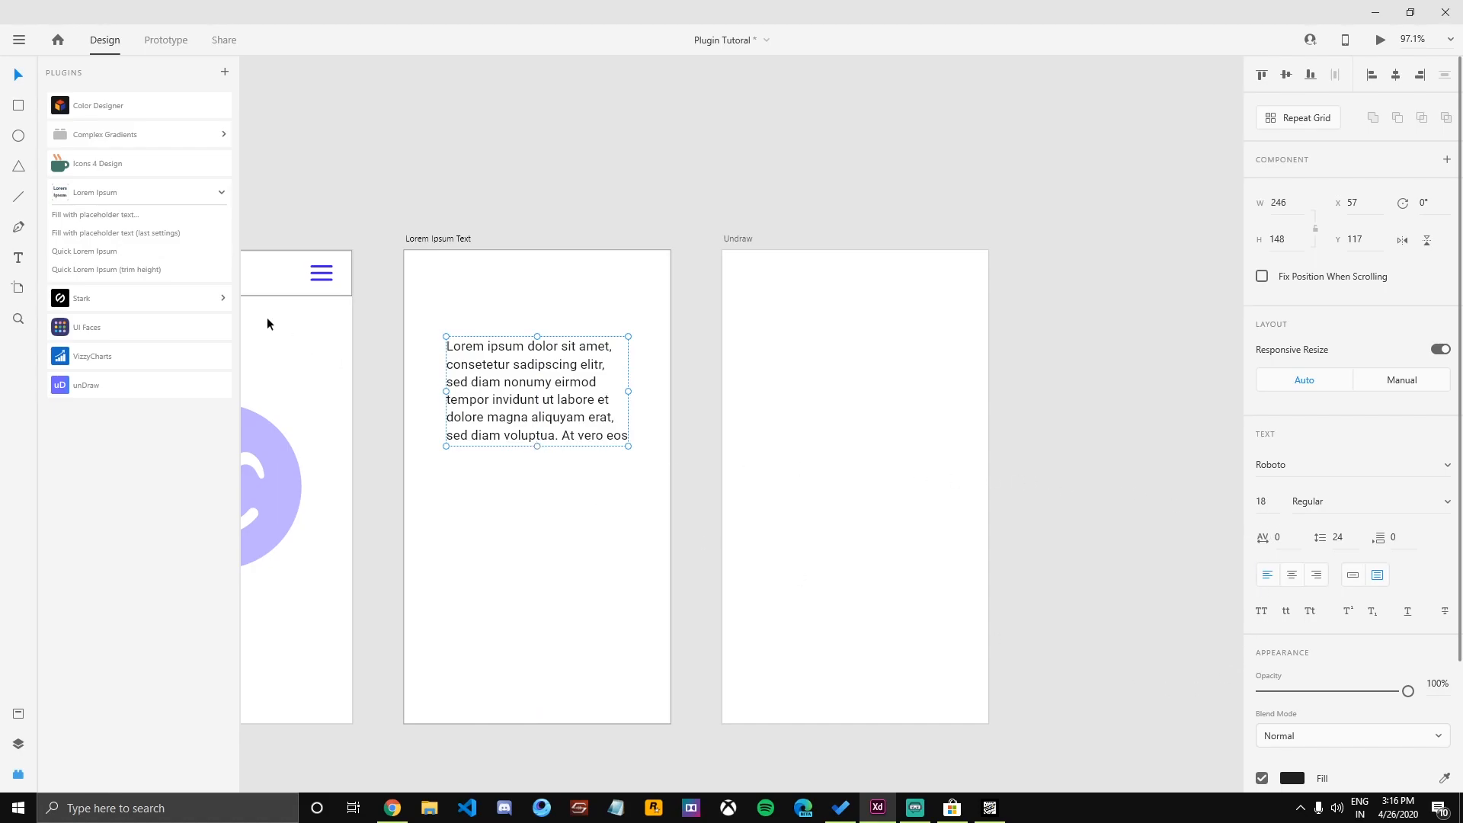
# Extend the text box to a height of about 536 and refill it with Quick Lorem Ipsum.
pyautogui.moveTo(524, 403); pyautogui.dragTo(542, 681)
pyautogui.click(84, 251)
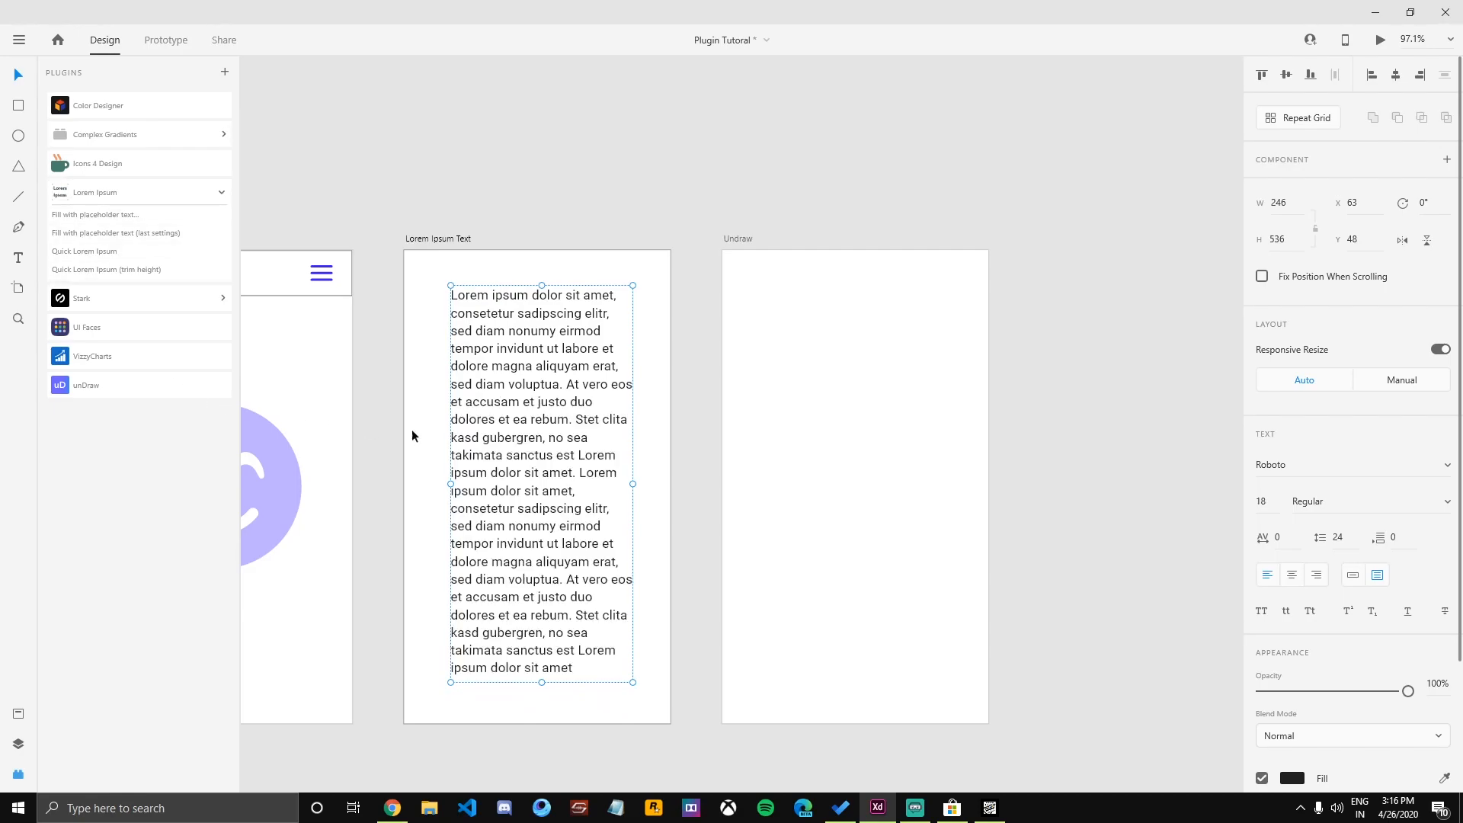
# Center the Lorem Ipsum text block horizontally on its artboard and save the document.
pyautogui.click(667, 451)
pyautogui.click(506, 495)
pyautogui.moveTo(508, 492); pyautogui.dragTo(528, 496)
pyautogui.click(656, 486)
pyautogui.click(525, 493)
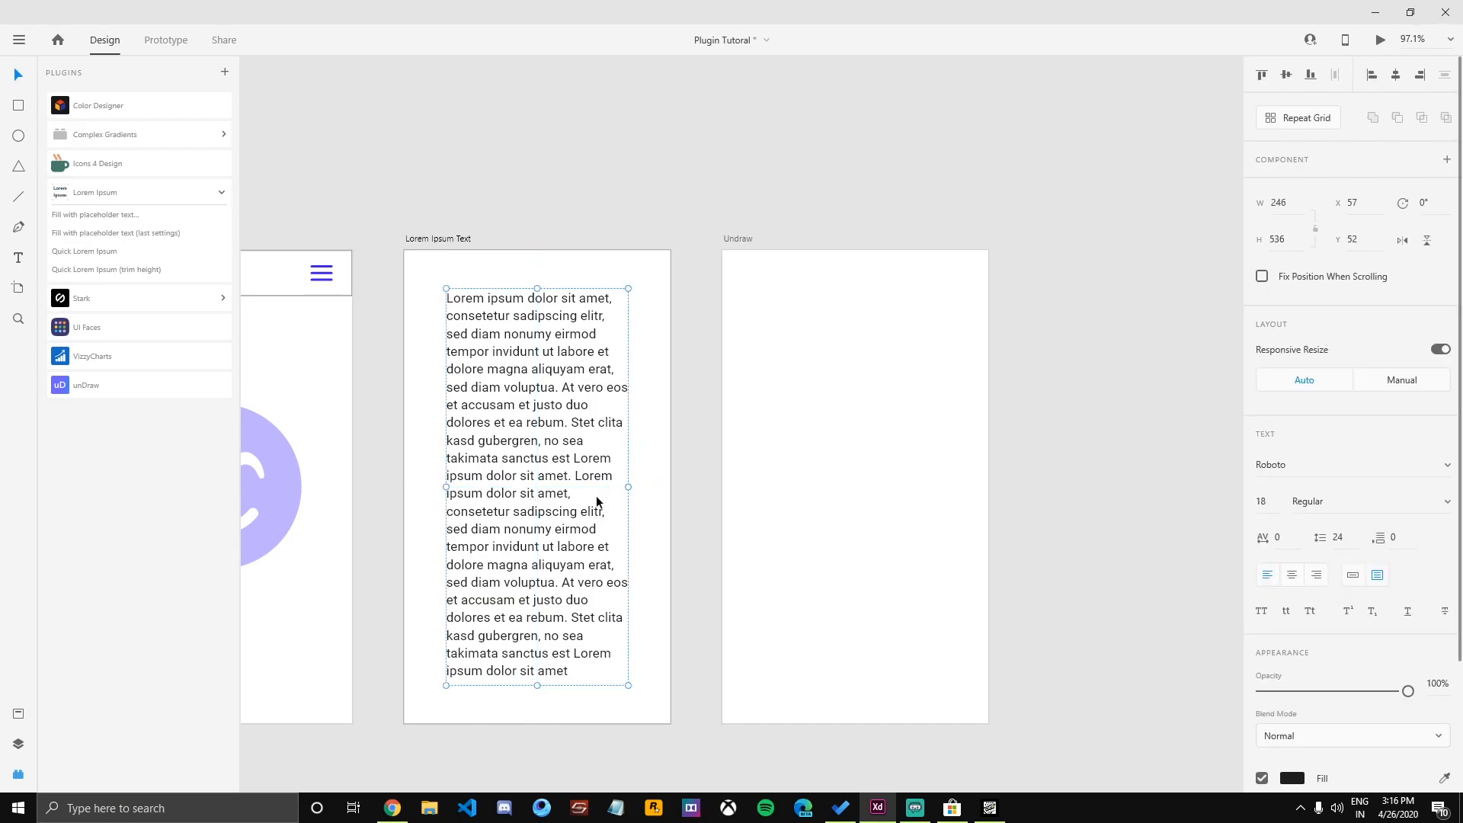
pyautogui.click(689, 477)
pyautogui.hotkey('ctrl', 's')
# Select the Undraw artboard and browse the illustrations offered by the unDraw plugin.
pyautogui.moveTo(688, 477); pyautogui.dragTo(547, 480)
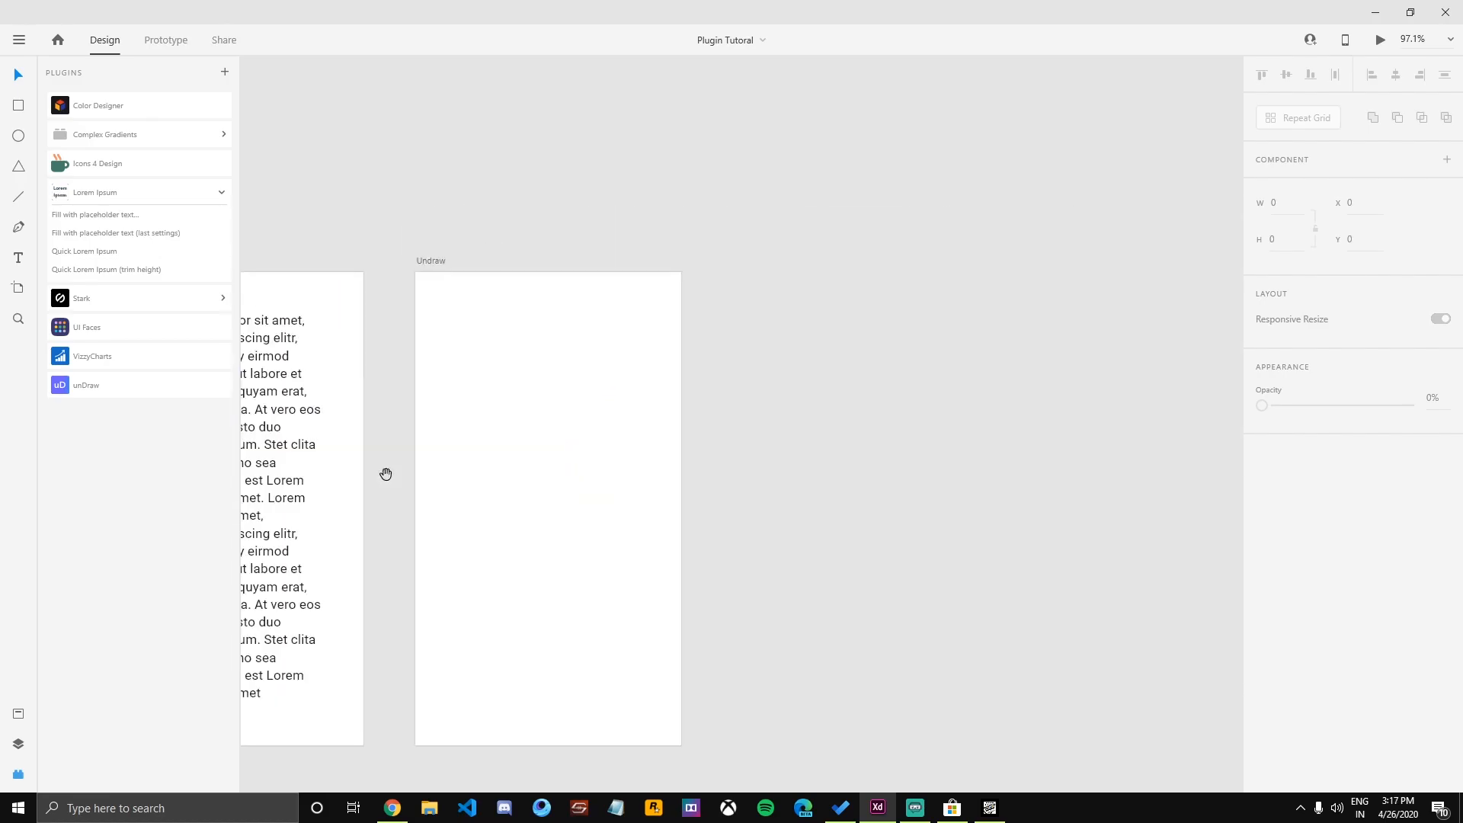
pyautogui.moveTo(514, 473); pyautogui.dragTo(460, 455)
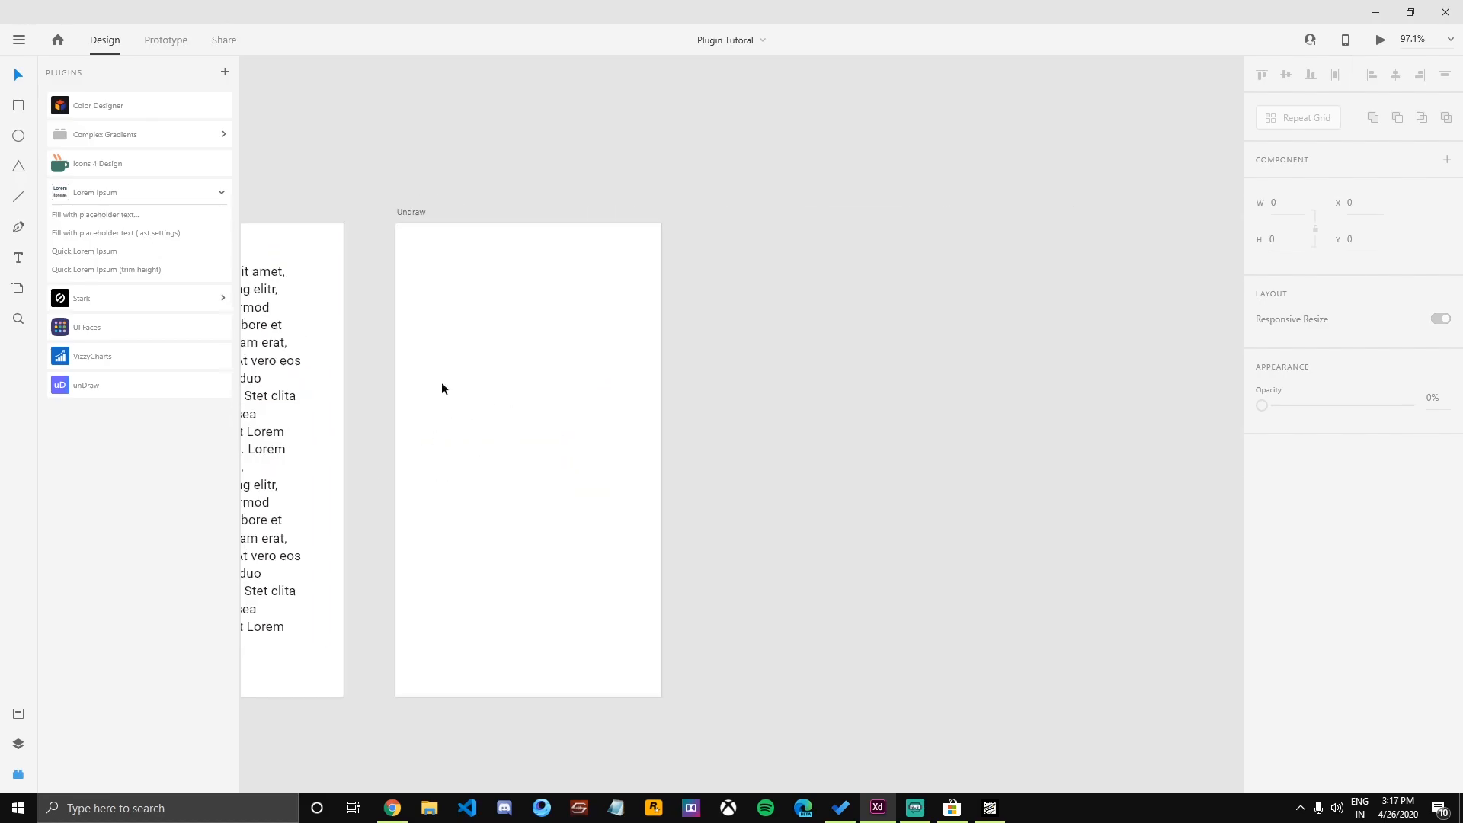
pyautogui.click(410, 213)
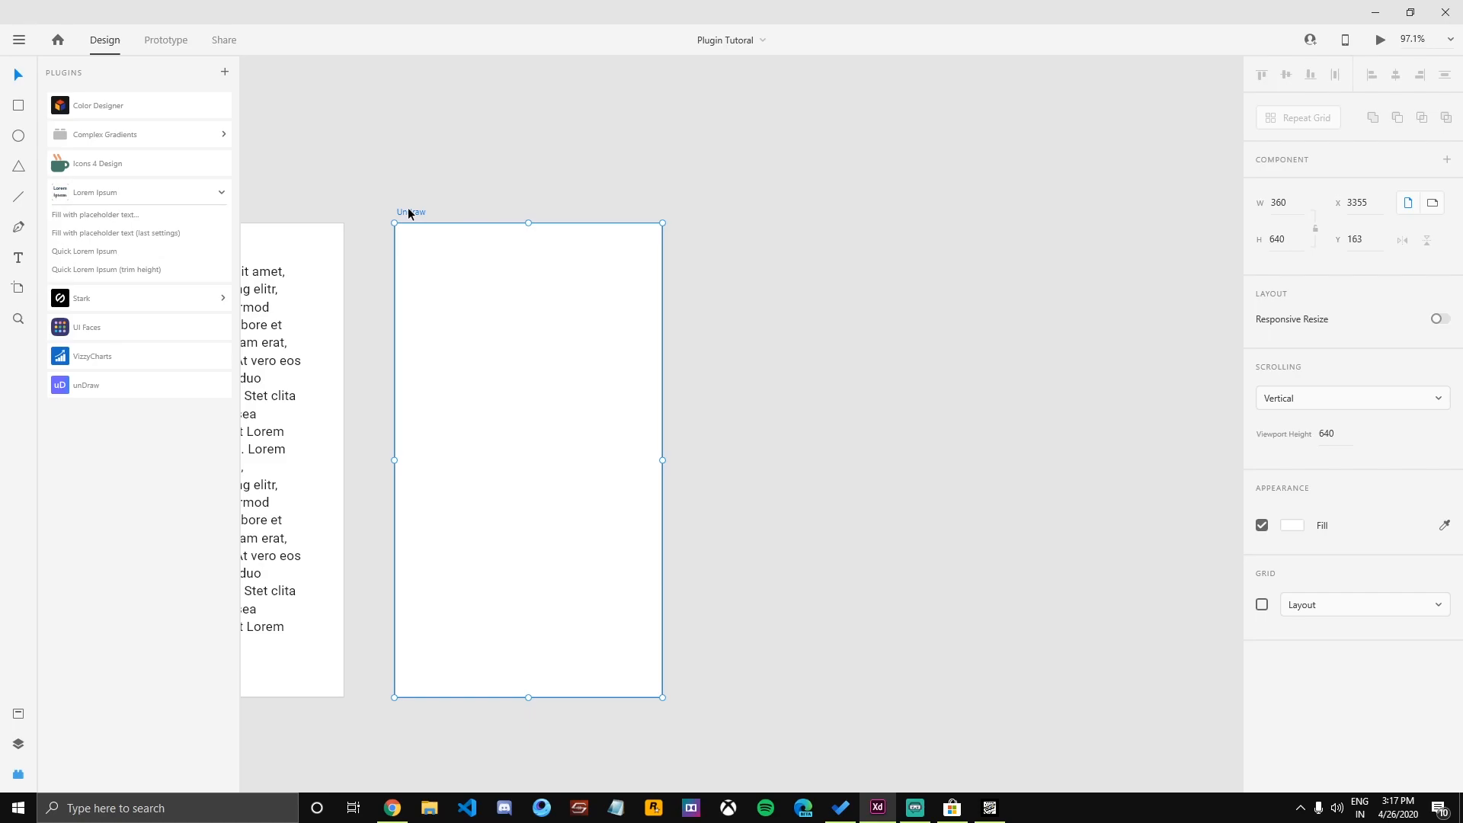
pyautogui.moveTo(472, 181); pyautogui.dragTo(469, 178)
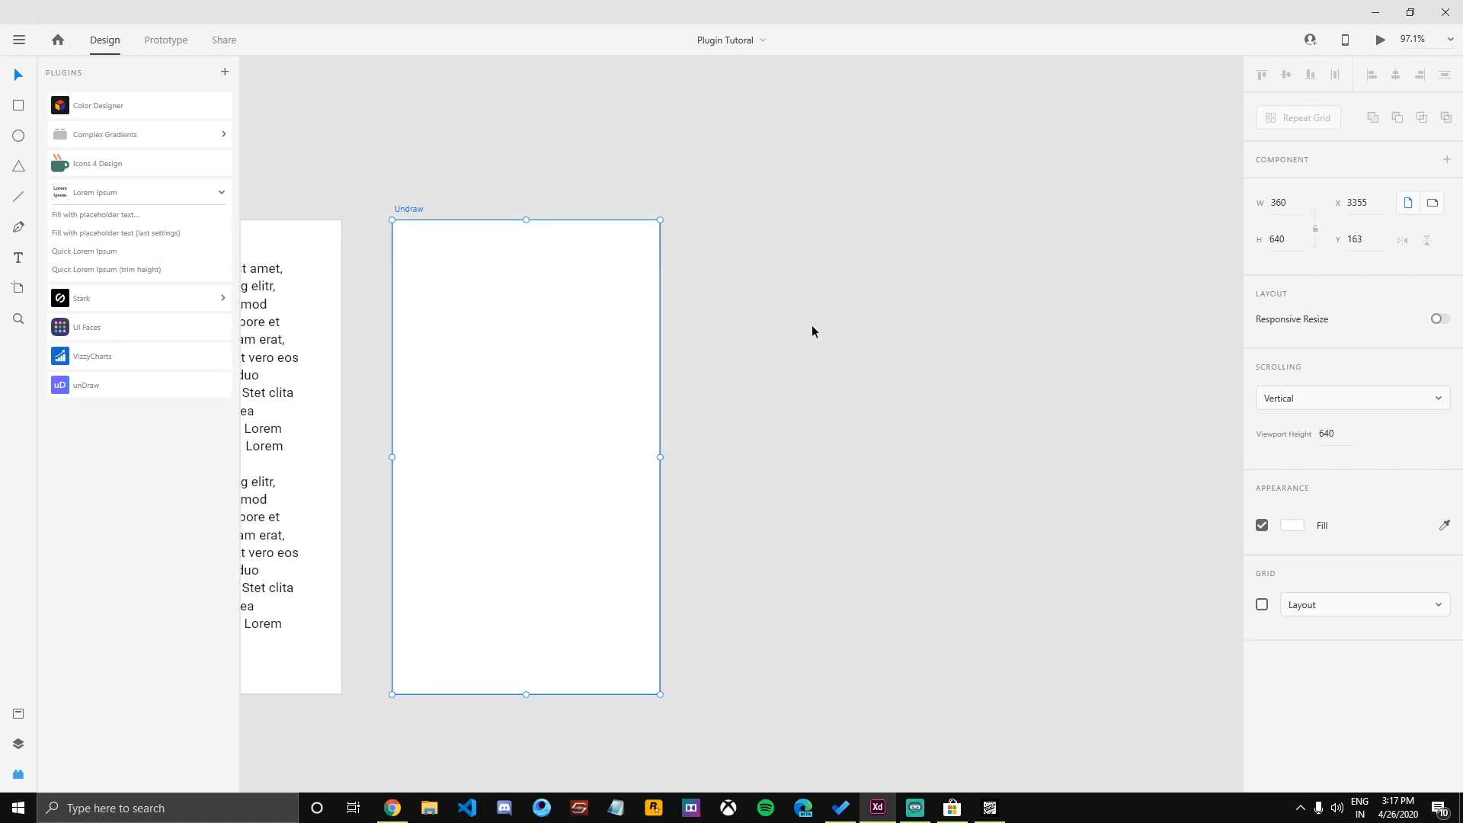
pyautogui.click(86, 387)
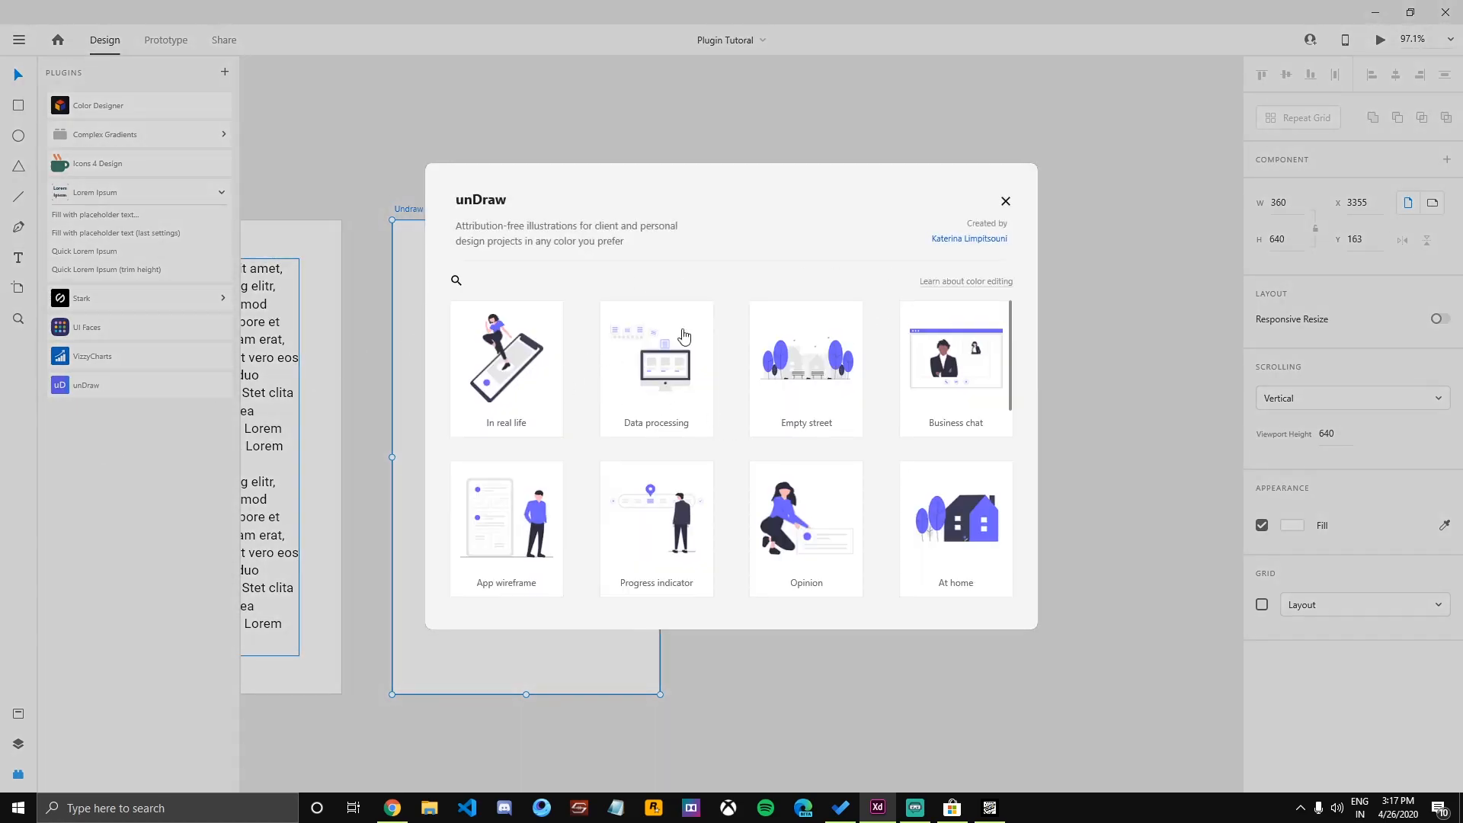
pyautogui.scroll(-7, 797, 452)
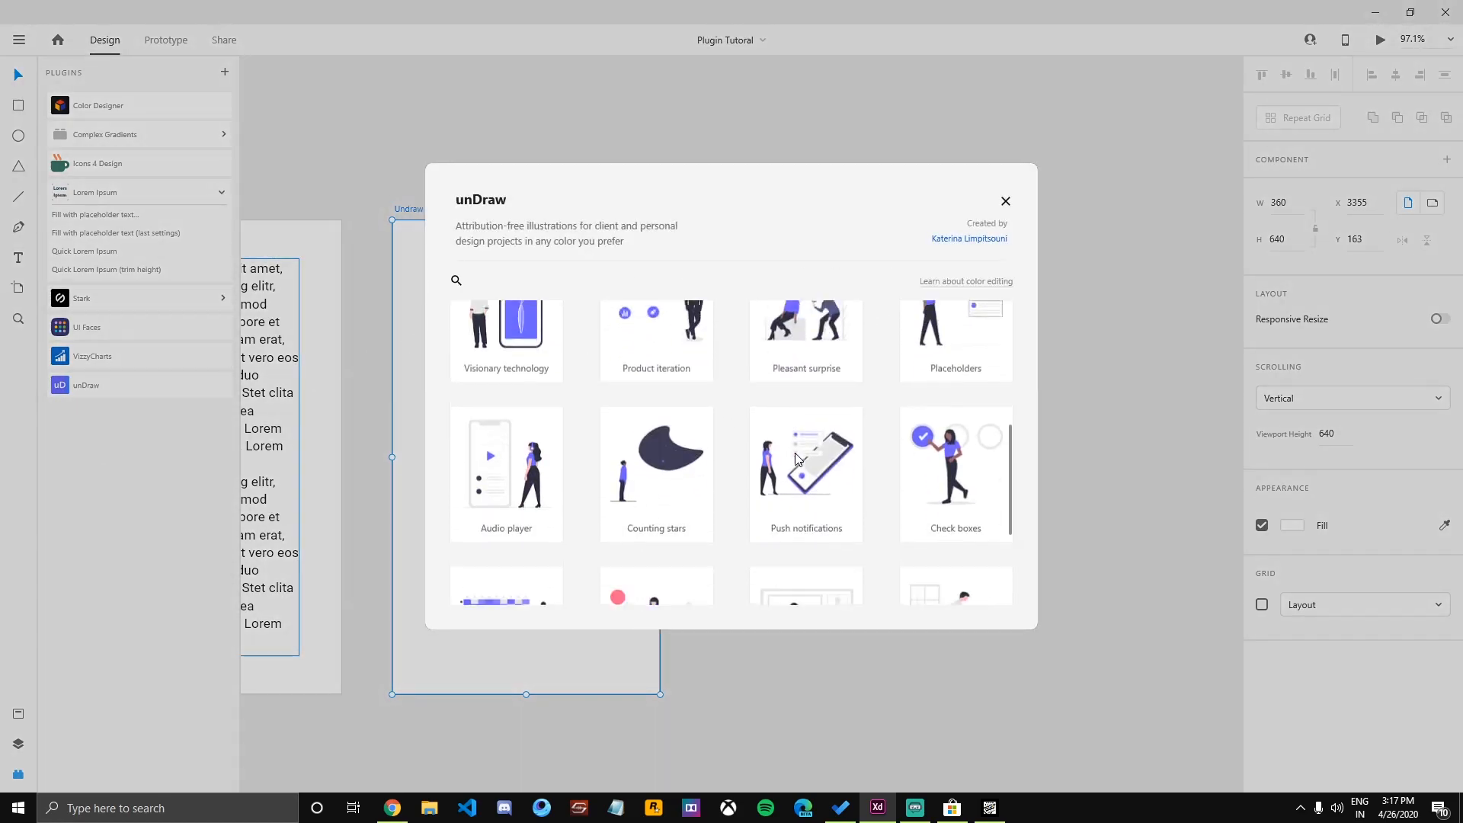
pyautogui.scroll(-10, 797, 458)
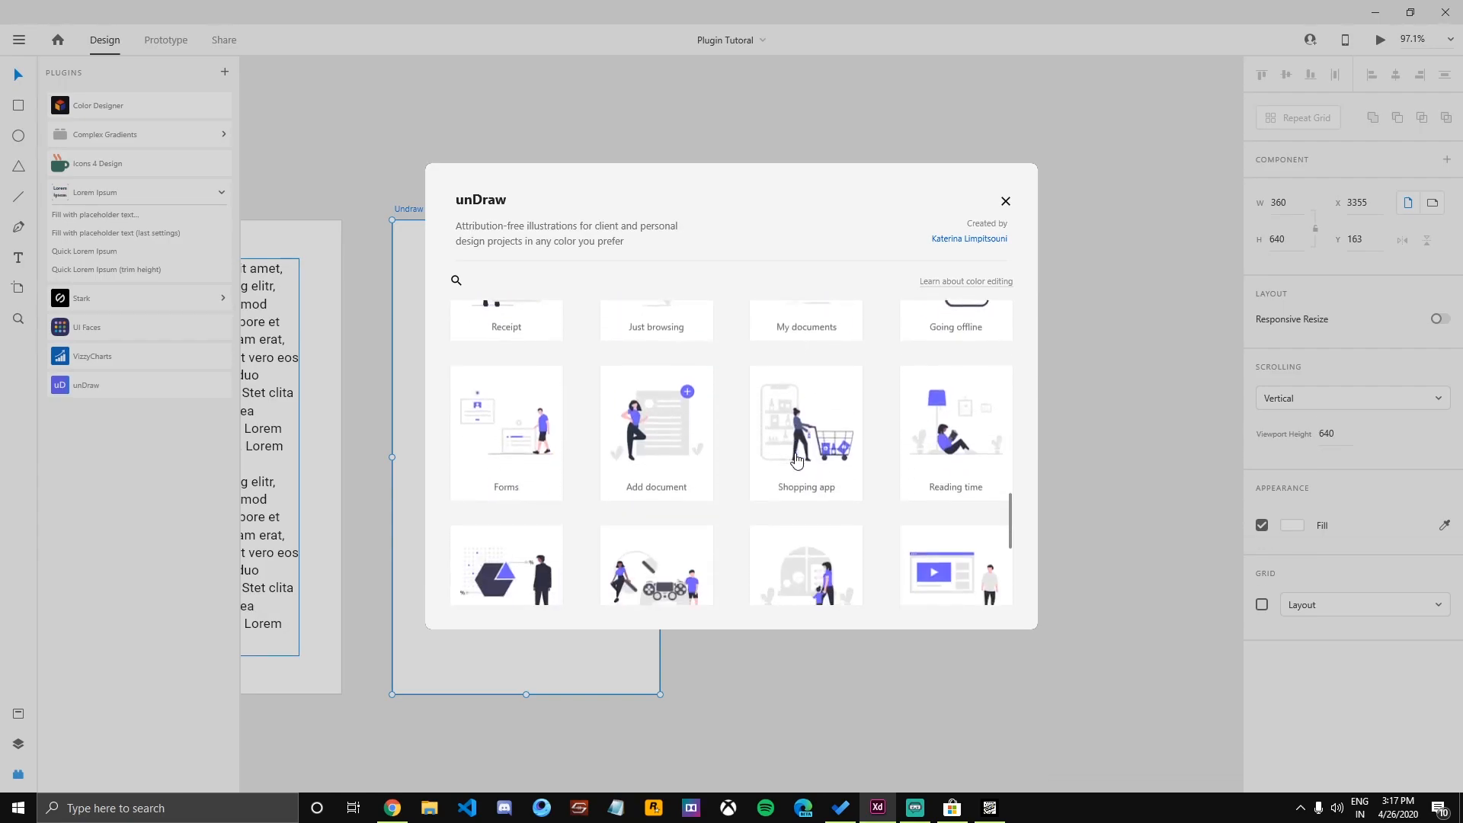
# Search unDraw for "love" and place the Donut love illustration near the bottom of the Undraw artboard.
pyautogui.click(456, 281)
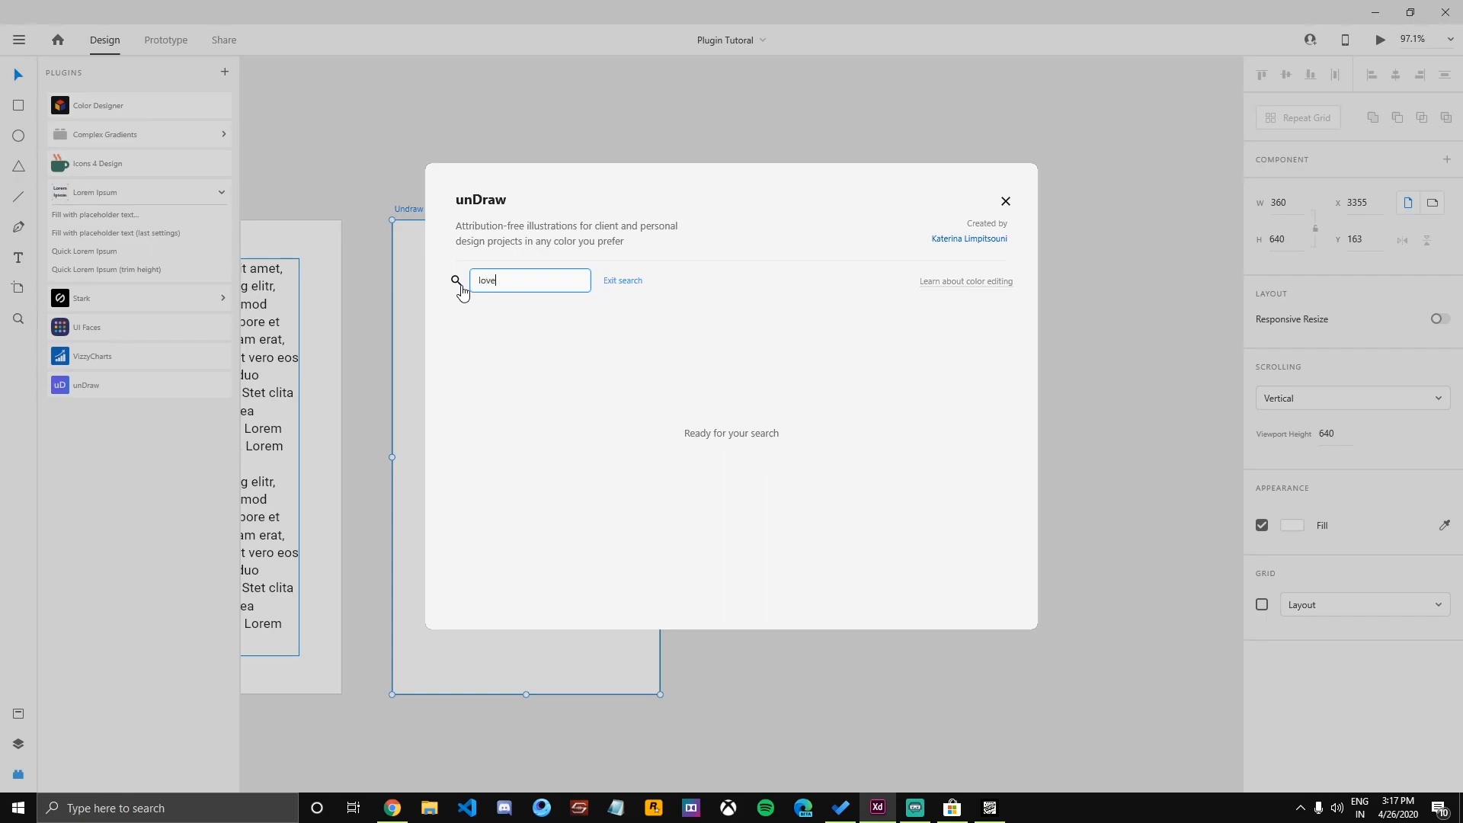
pyautogui.write('love')
pyautogui.press('Return')
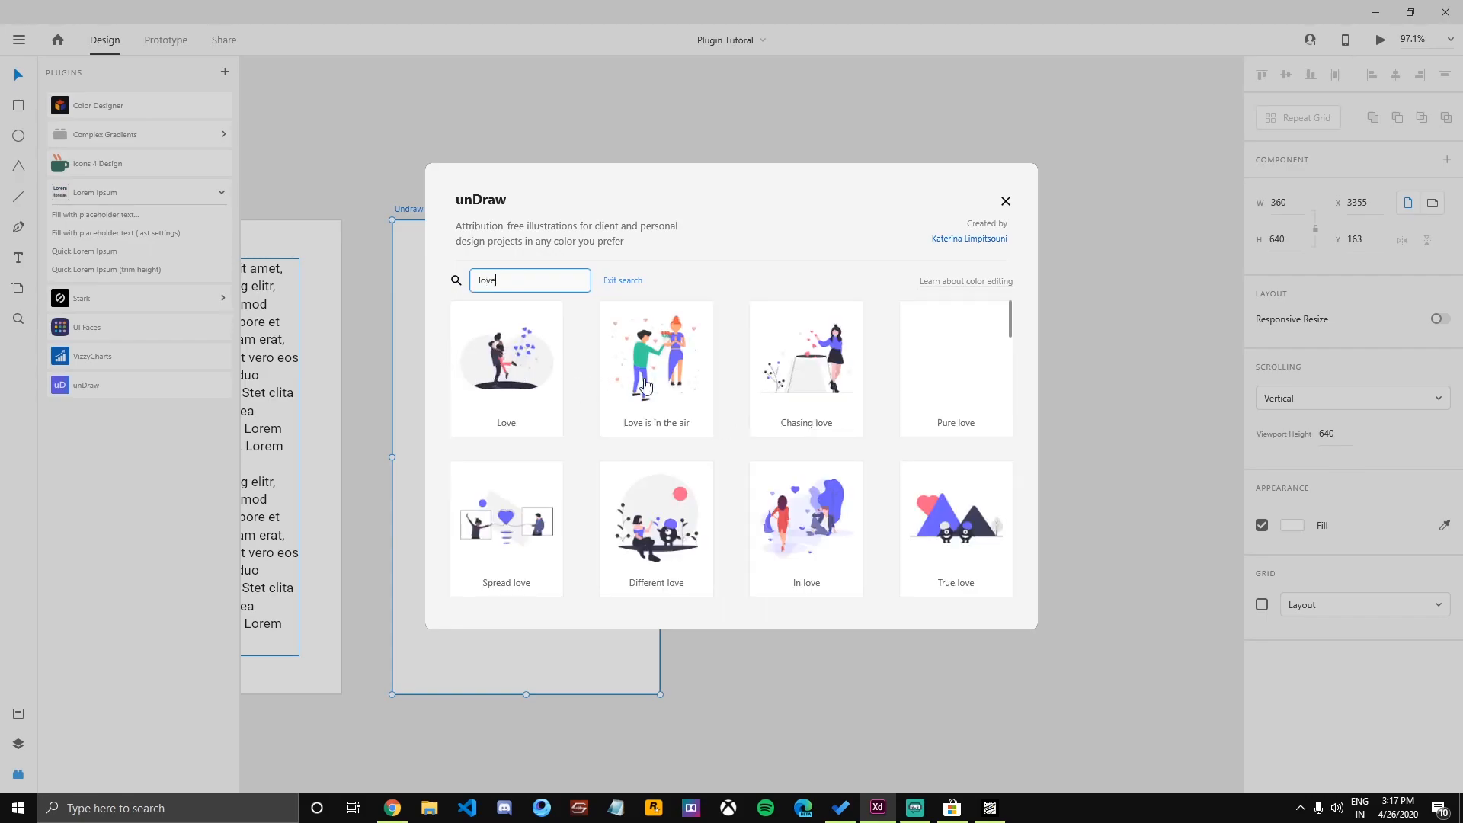
pyautogui.scroll(-3, 710, 377)
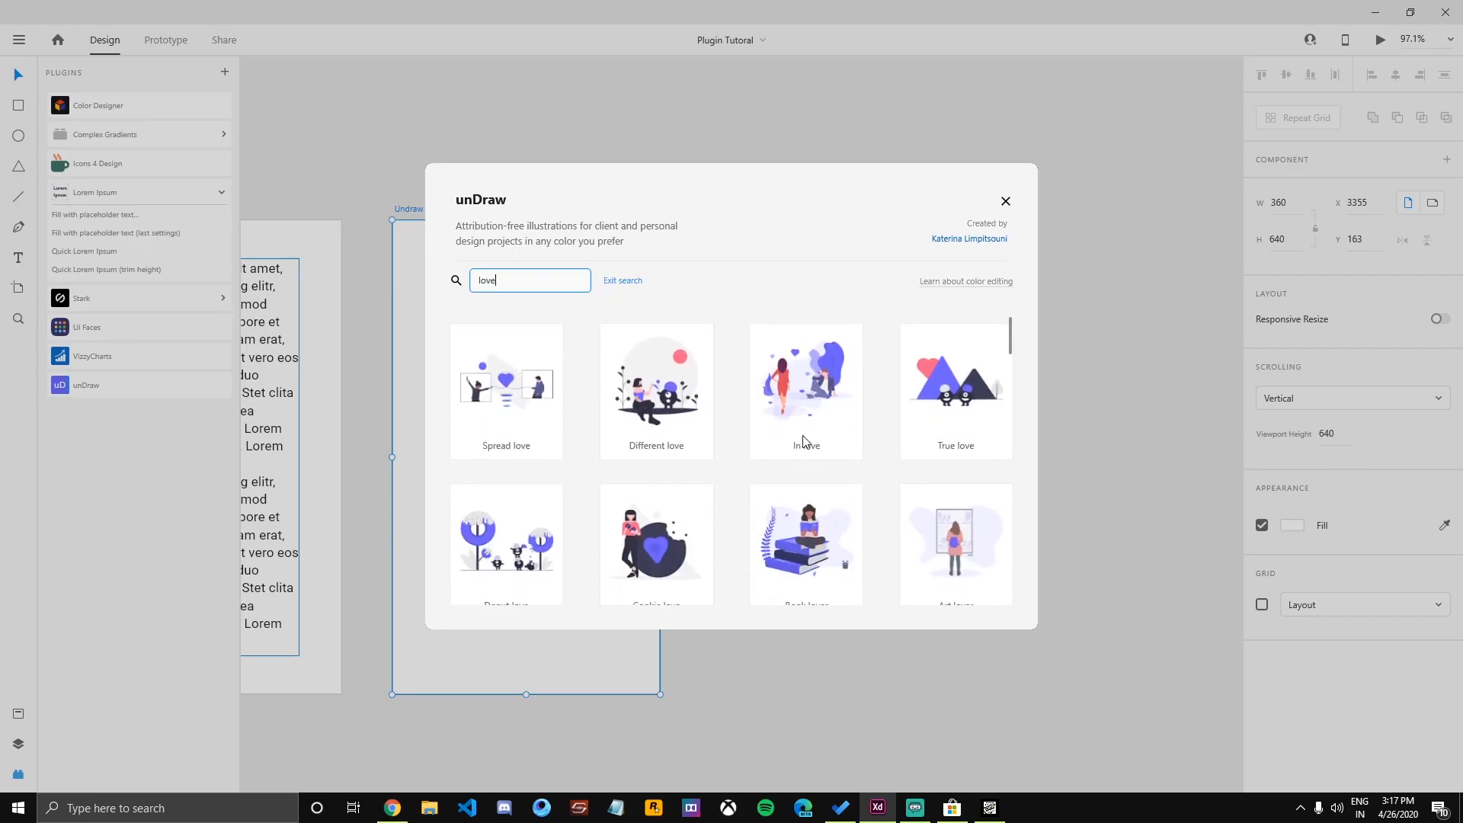
pyautogui.scroll(-2, 819, 443)
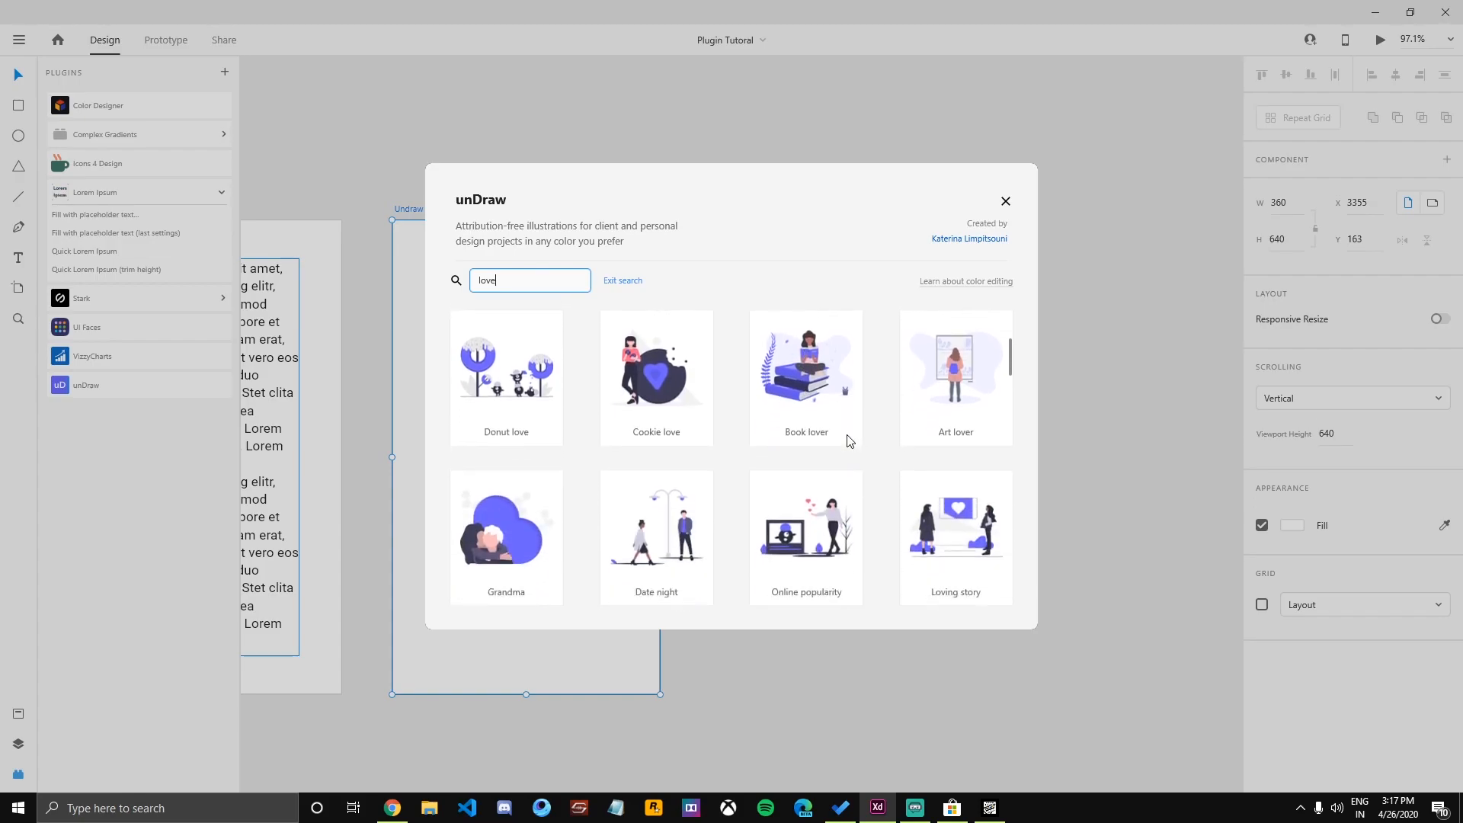
pyautogui.click(505, 363)
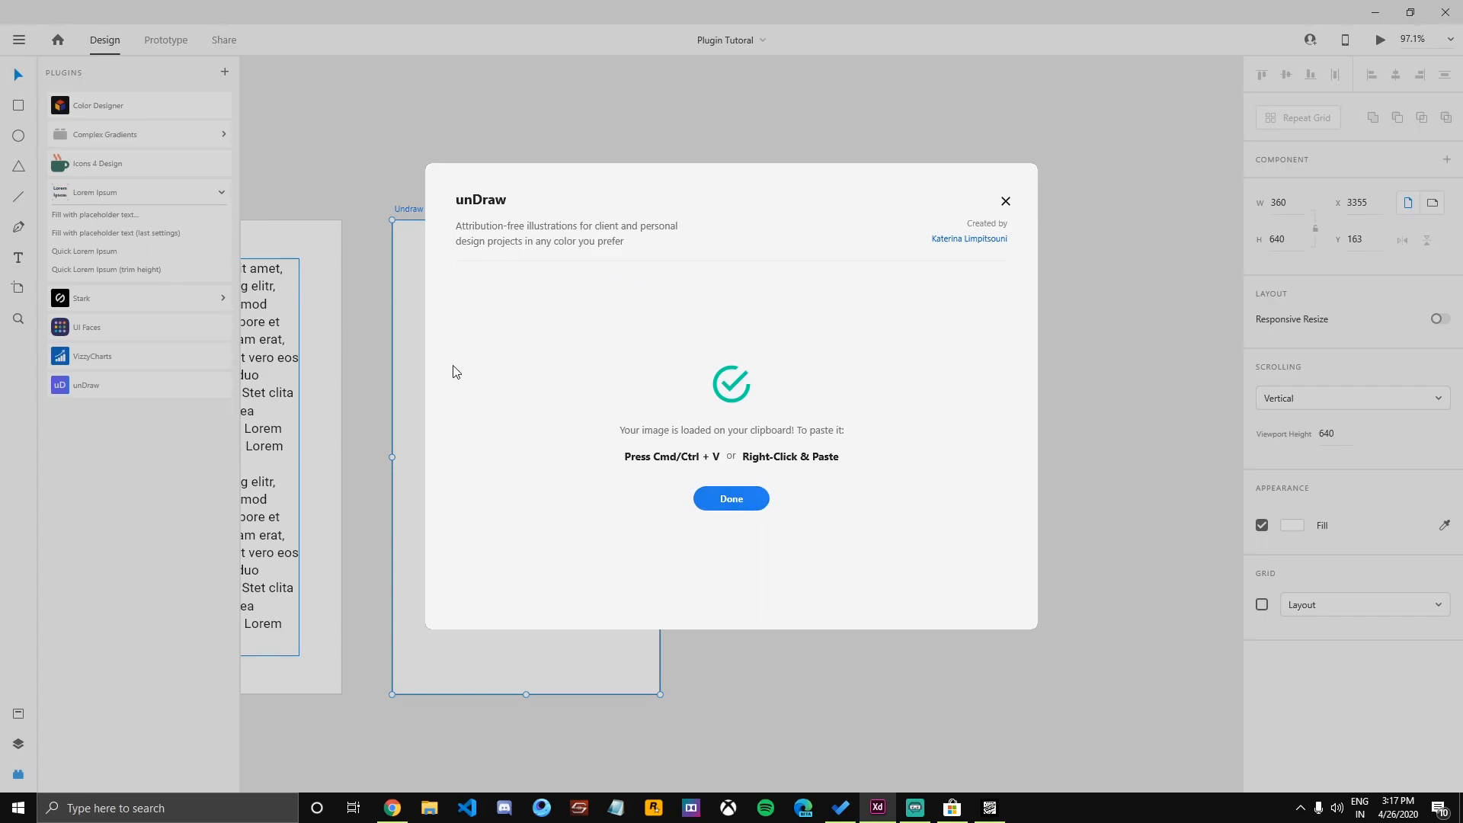
pyautogui.click(731, 500)
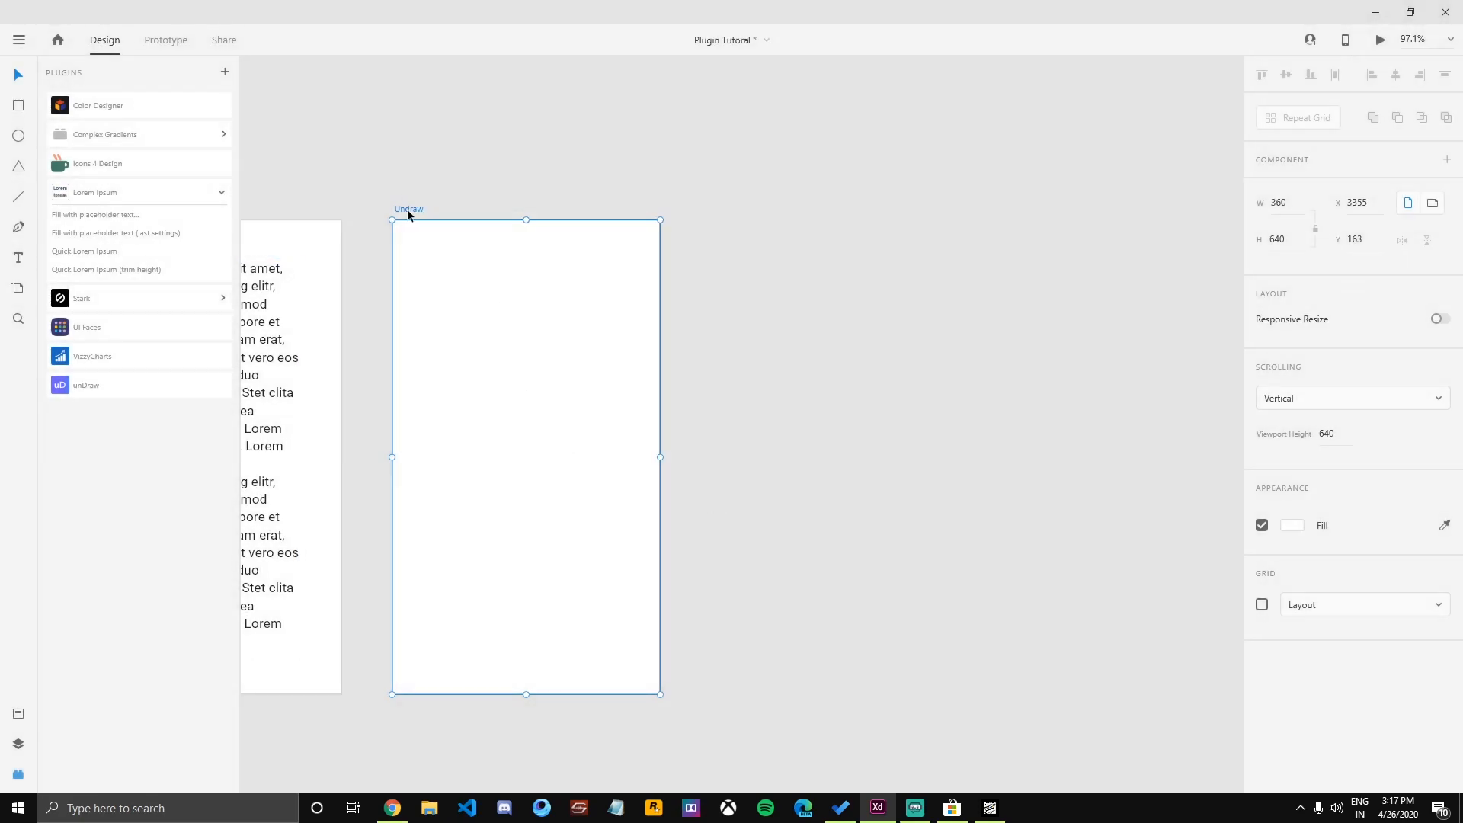
pyautogui.moveTo(851, 670); pyautogui.dragTo(630, 634)
pyautogui.click(718, 573)
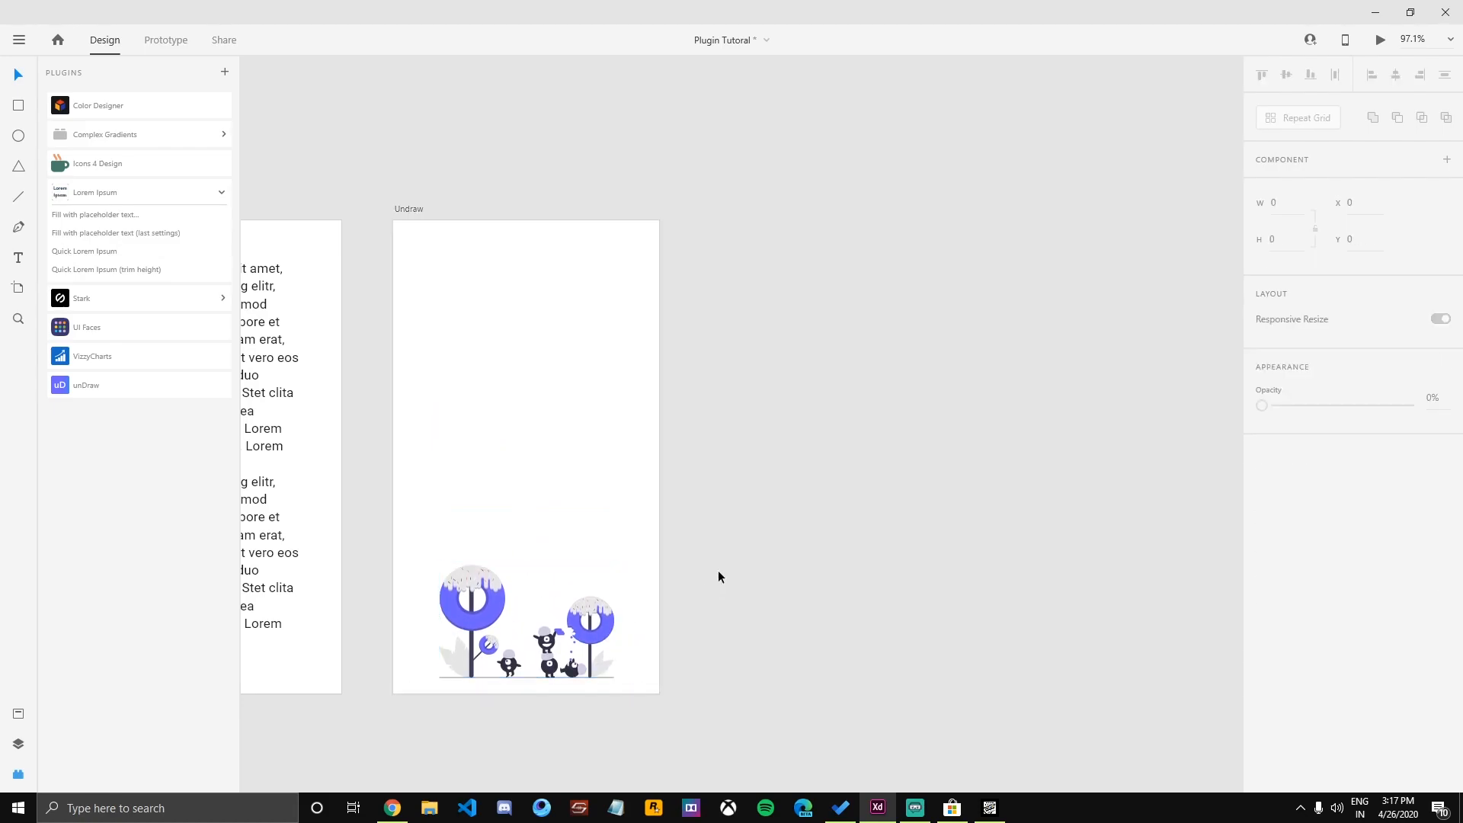
# Search unDraw for "robot" and place the Artificial intelligence illustration on the Undraw artboard at about 262 by 192.
pyautogui.click(76, 386)
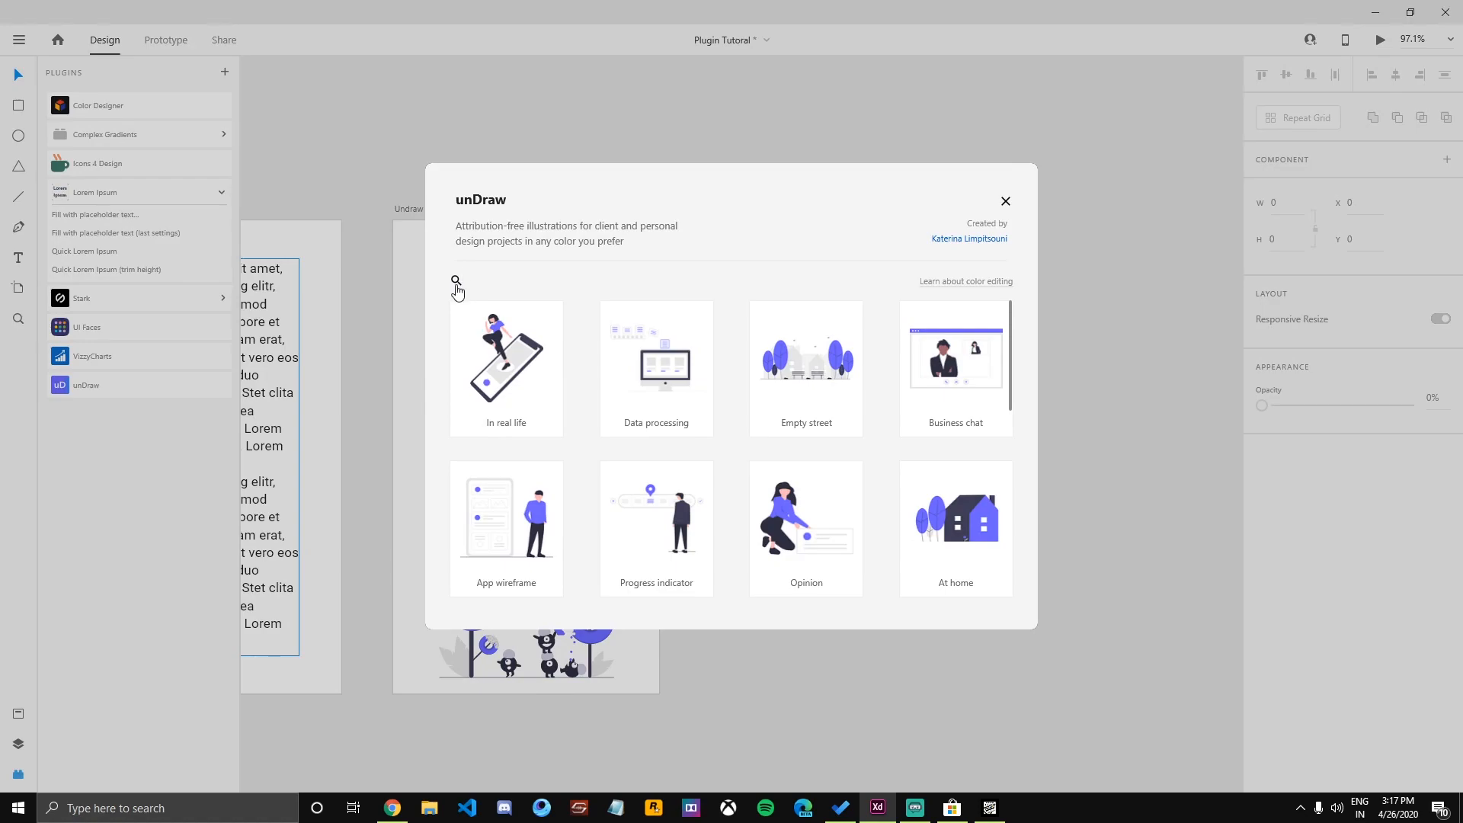
pyautogui.click(457, 282)
pyautogui.write('robot')
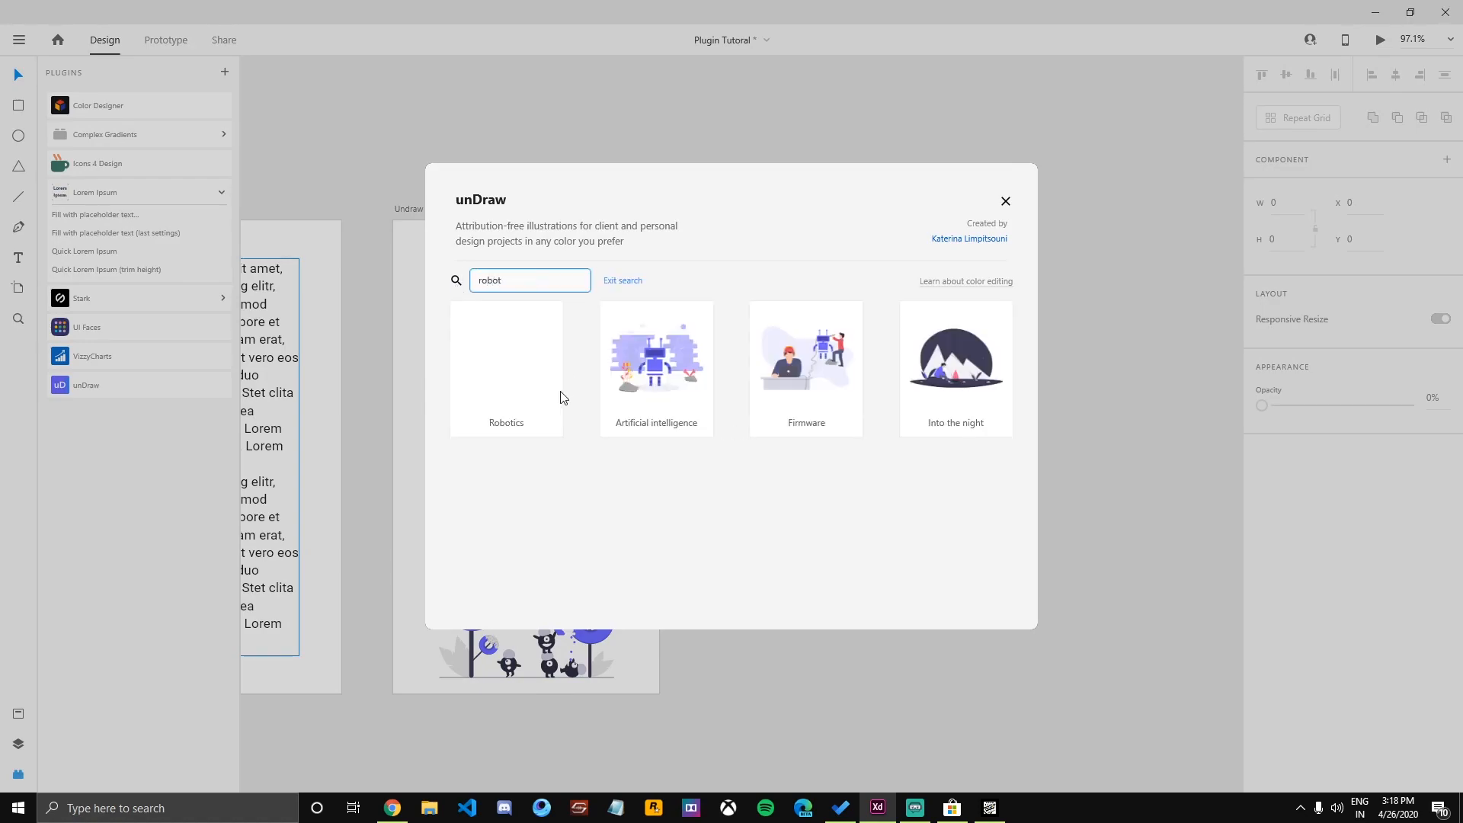
pyautogui.click(659, 372)
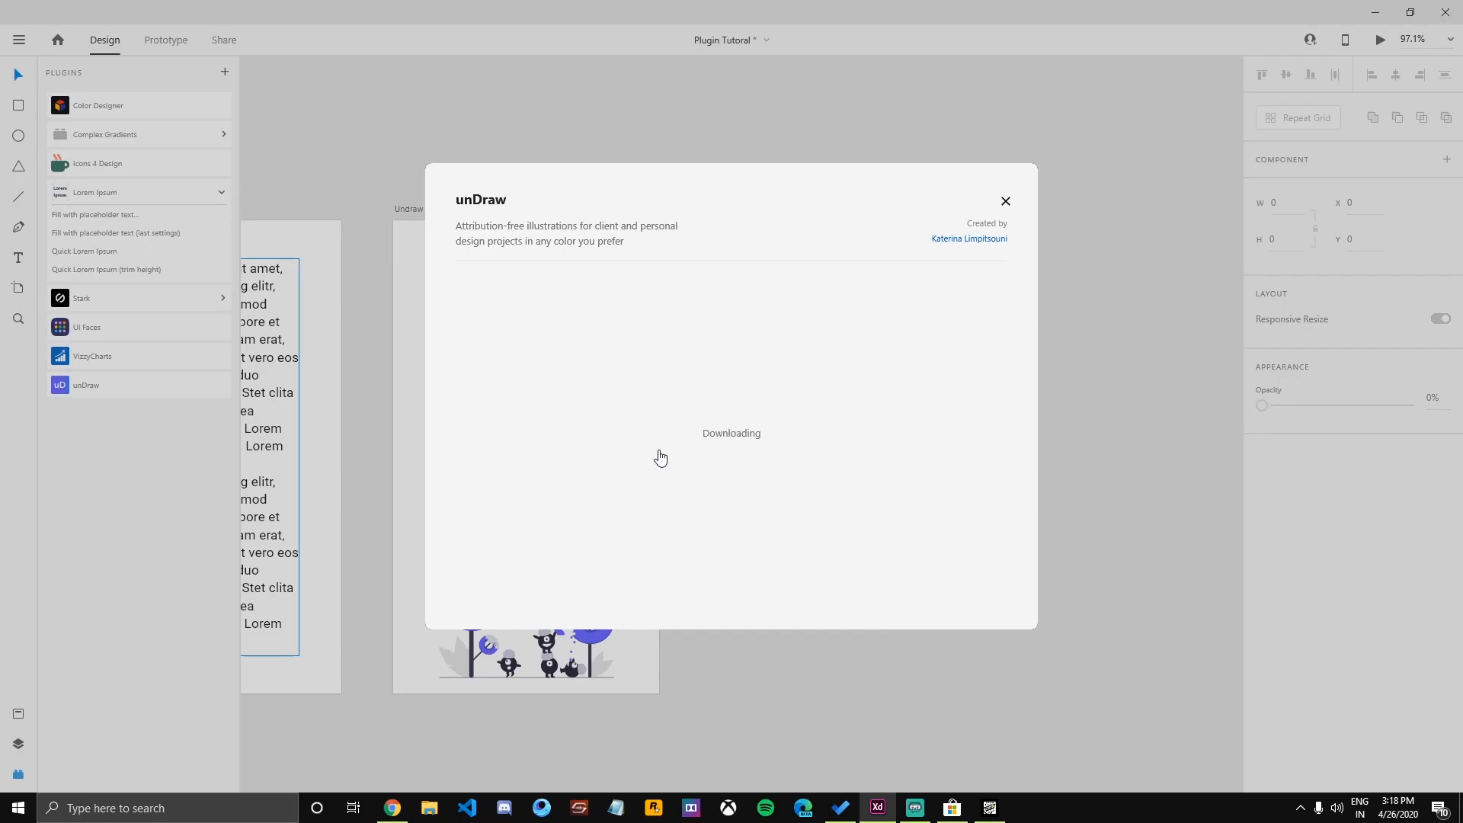
pyautogui.click(712, 496)
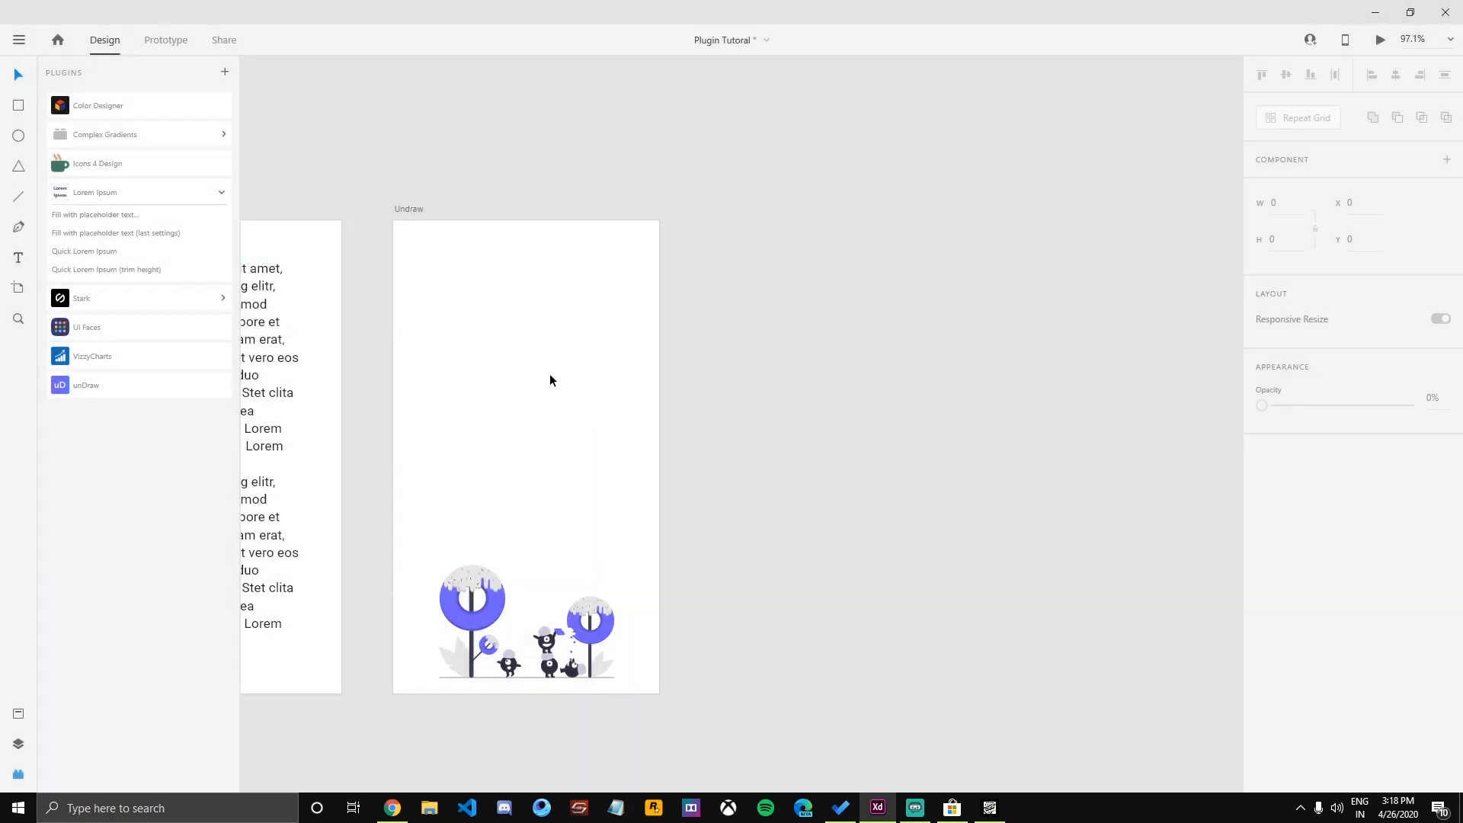
pyautogui.hotkey('ctrl', 'v')
pyautogui.moveTo(905, 731); pyautogui.dragTo(623, 533)
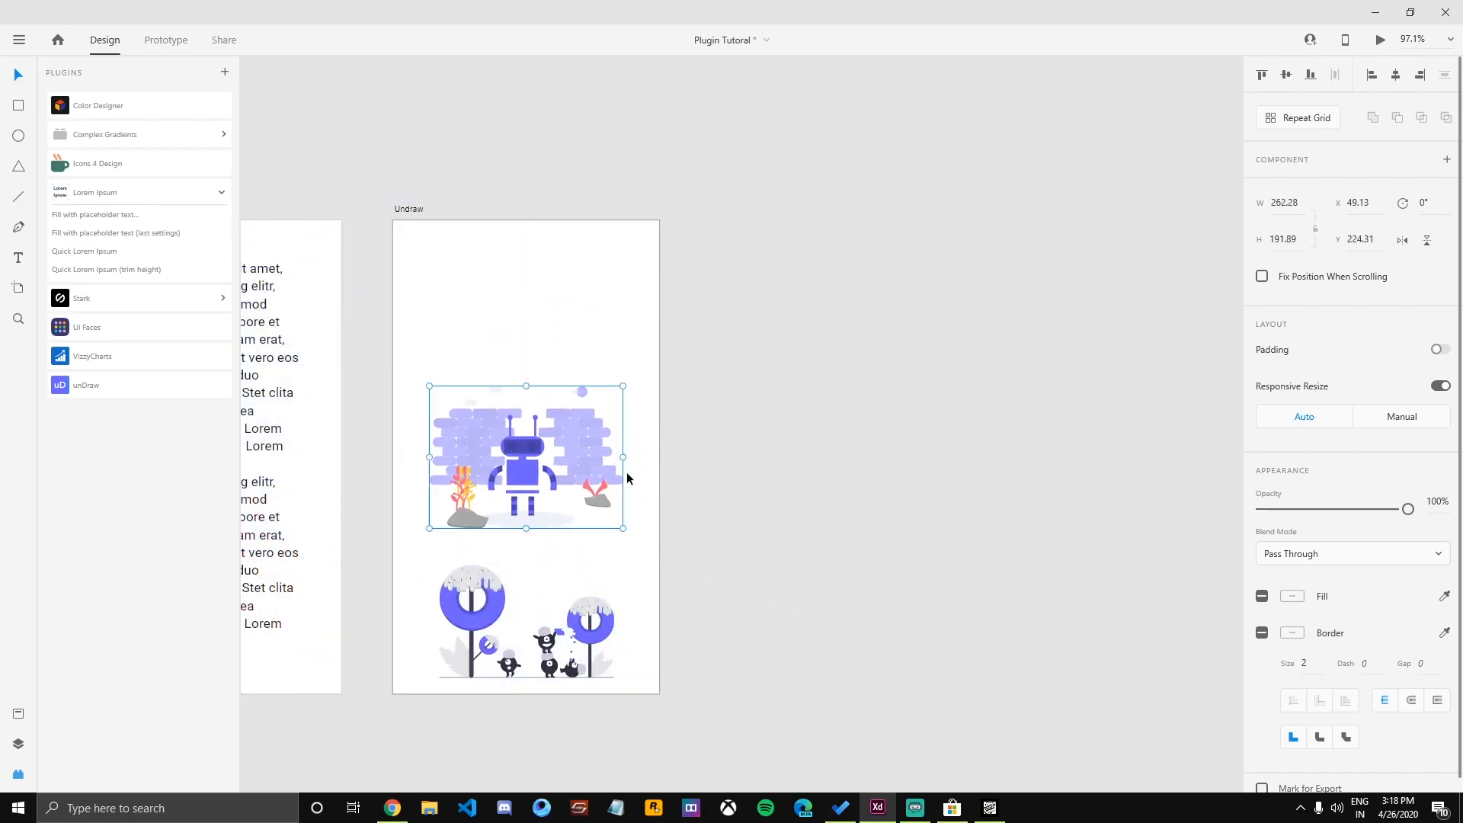
# Scale the robot illustration down slightly and move it to the upper part of the Undraw artboard.
pyautogui.moveTo(582, 459); pyautogui.dragTo(588, 506)
pyautogui.moveTo(625, 575); pyautogui.dragTo(620, 565)
pyautogui.press('Escape')
pyautogui.moveTo(588, 504); pyautogui.dragTo(587, 355)
pyautogui.press('Escape')
# Change the fill of the robot's torso rectangle to dark grey #363636.
pyautogui.doubleClick(521, 375)
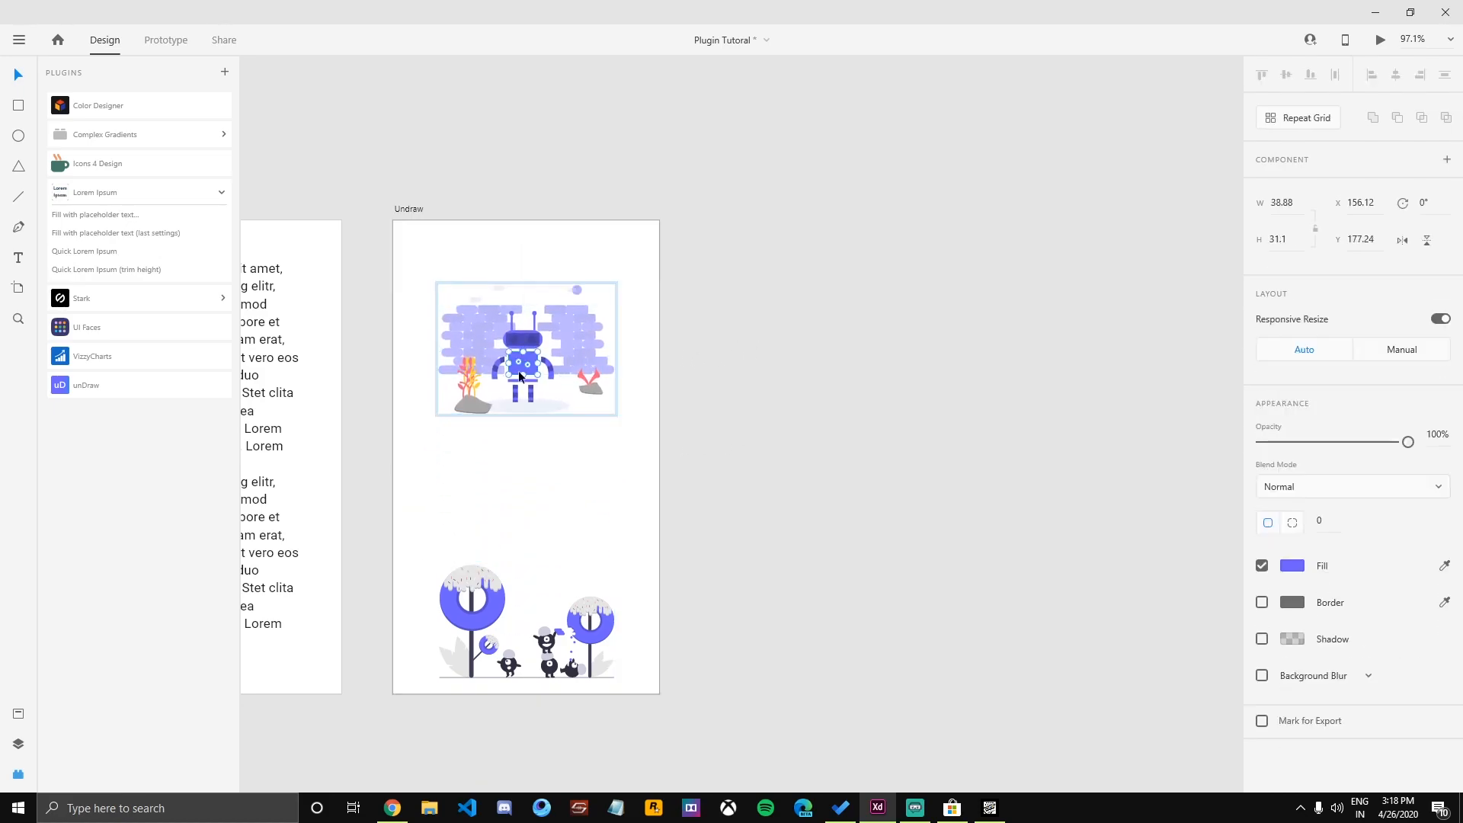
pyautogui.click(1295, 566)
pyautogui.moveTo(1110, 578); pyautogui.dragTo(1027, 541)
pyautogui.moveTo(1142, 602); pyautogui.dragTo(1062, 582)
pyautogui.click(1107, 673)
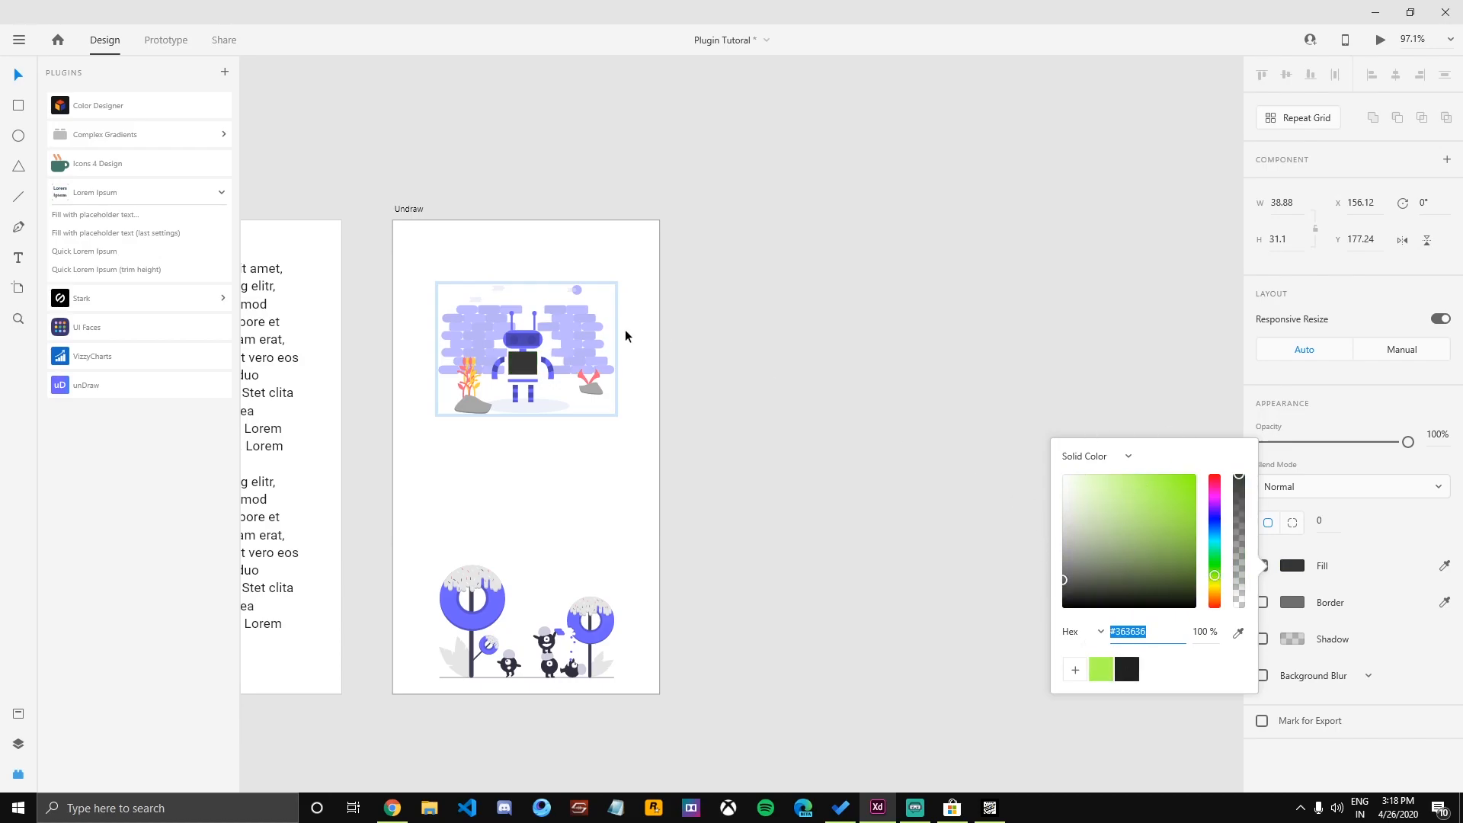
# Select the bricks of the wall section beside the robot's raised ball and change their fill to grey.
pyautogui.click(531, 337)
pyautogui.doubleClick(583, 327)
pyautogui.doubleClick(583, 328)
pyautogui.click(614, 344)
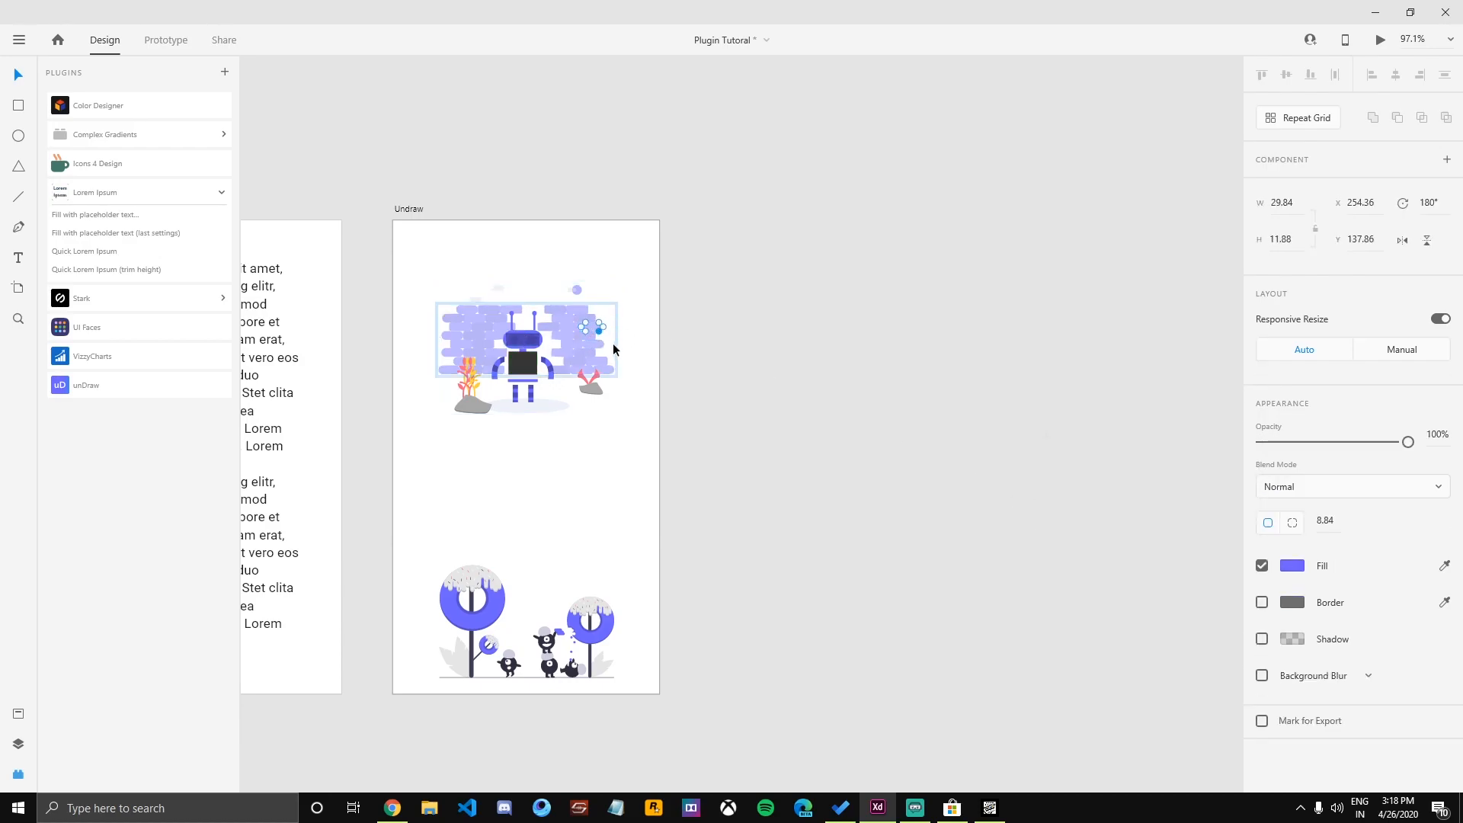
pyautogui.keyDown('shift'); pyautogui.click(566, 322); pyautogui.keyUp('shift')
pyautogui.click(1295, 530)
pyautogui.moveTo(1166, 472); pyautogui.dragTo(1159, 503)
pyautogui.click(1127, 633)
pyautogui.click(788, 378)
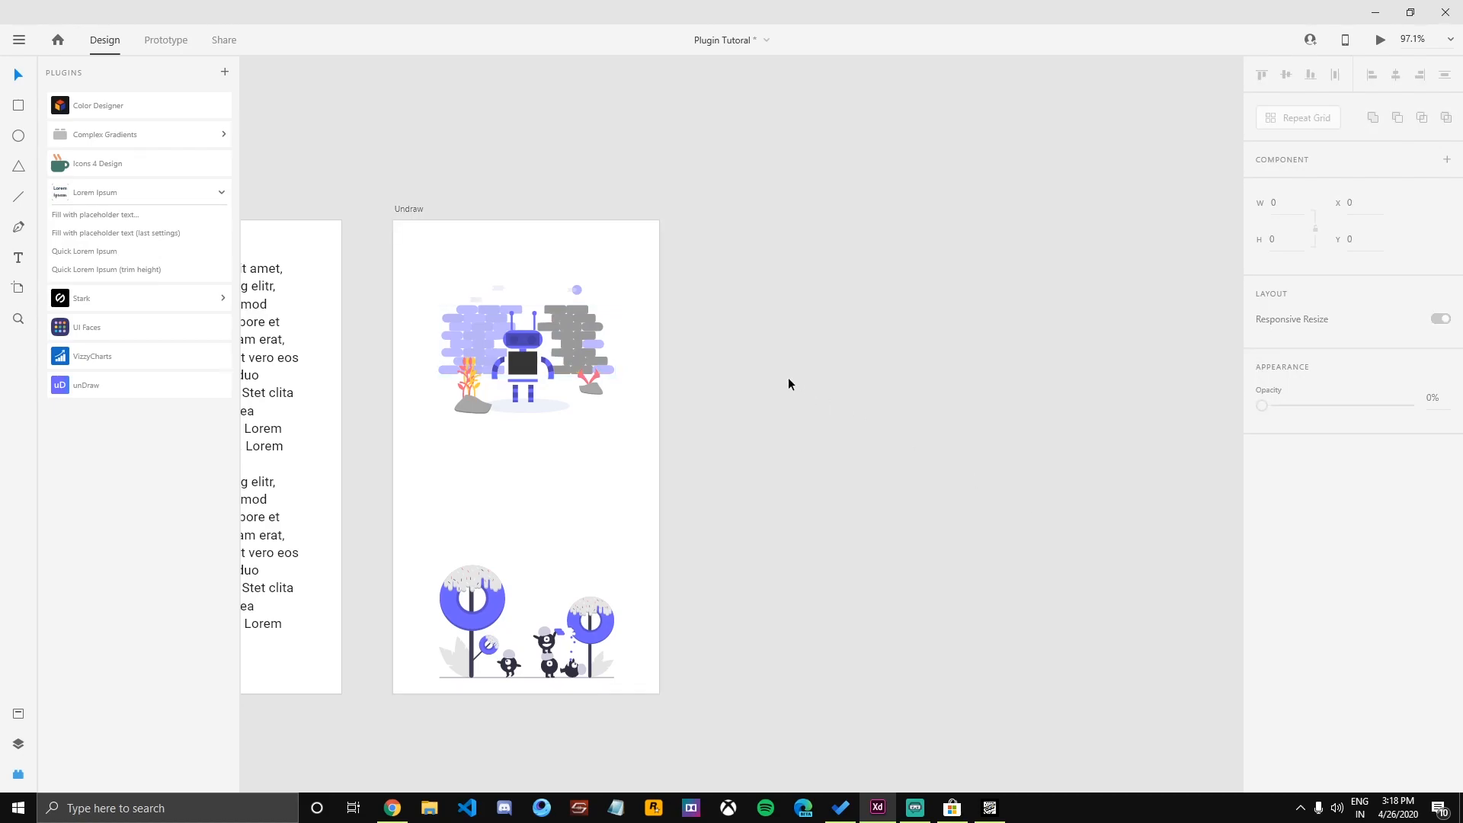
# Examine the recolored robot and the donut illustration on the Undraw artboard.
pyautogui.scroll(3, 542, 395)
pyautogui.moveTo(497, 494); pyautogui.dragTo(526, 546)
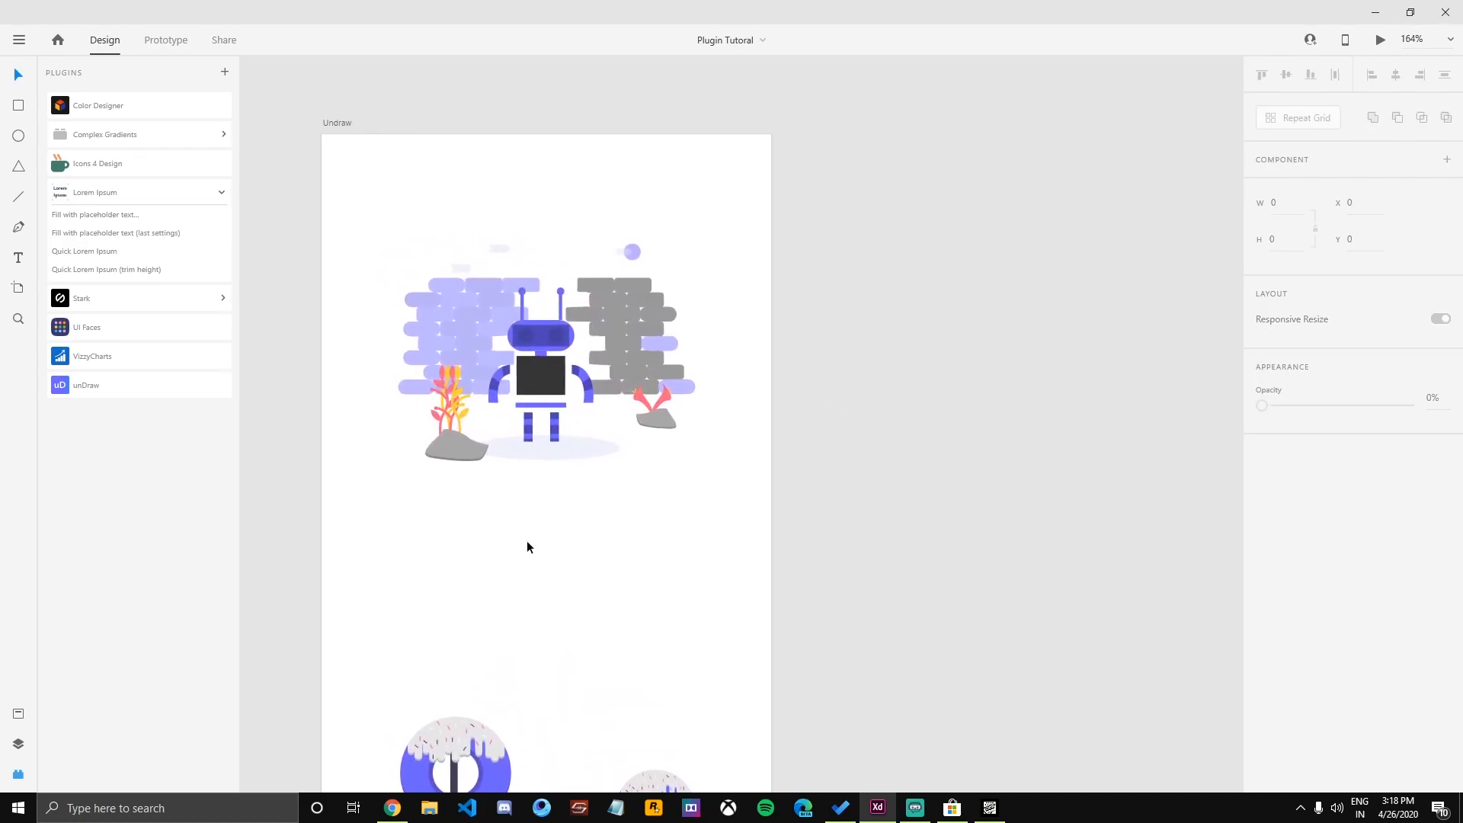
pyautogui.scroll(-3, 525, 545)
pyautogui.click(483, 512)
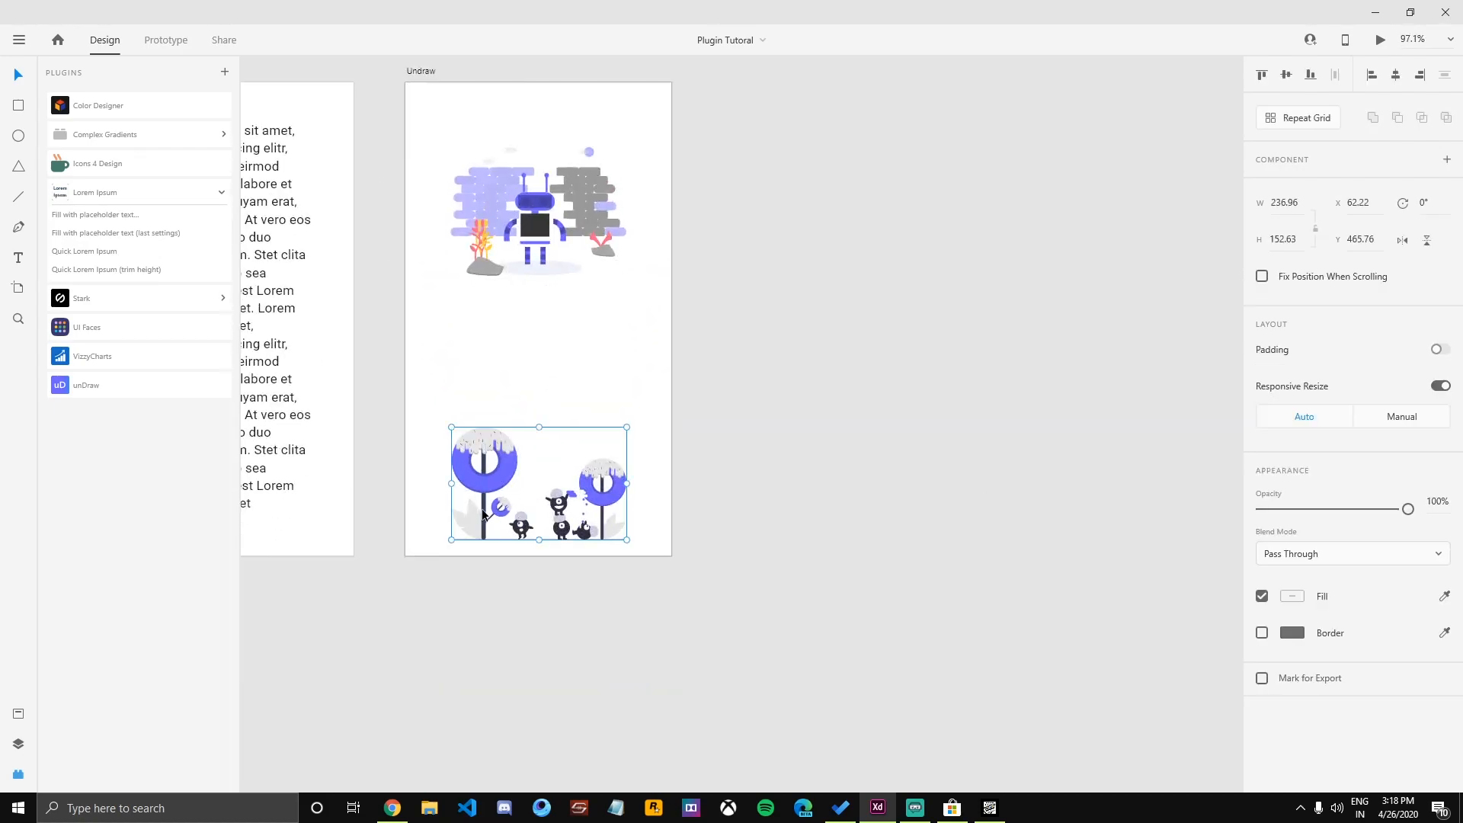
pyautogui.moveTo(418, 420); pyautogui.dragTo(424, 487)
pyautogui.moveTo(575, 404); pyautogui.dragTo(559, 474)
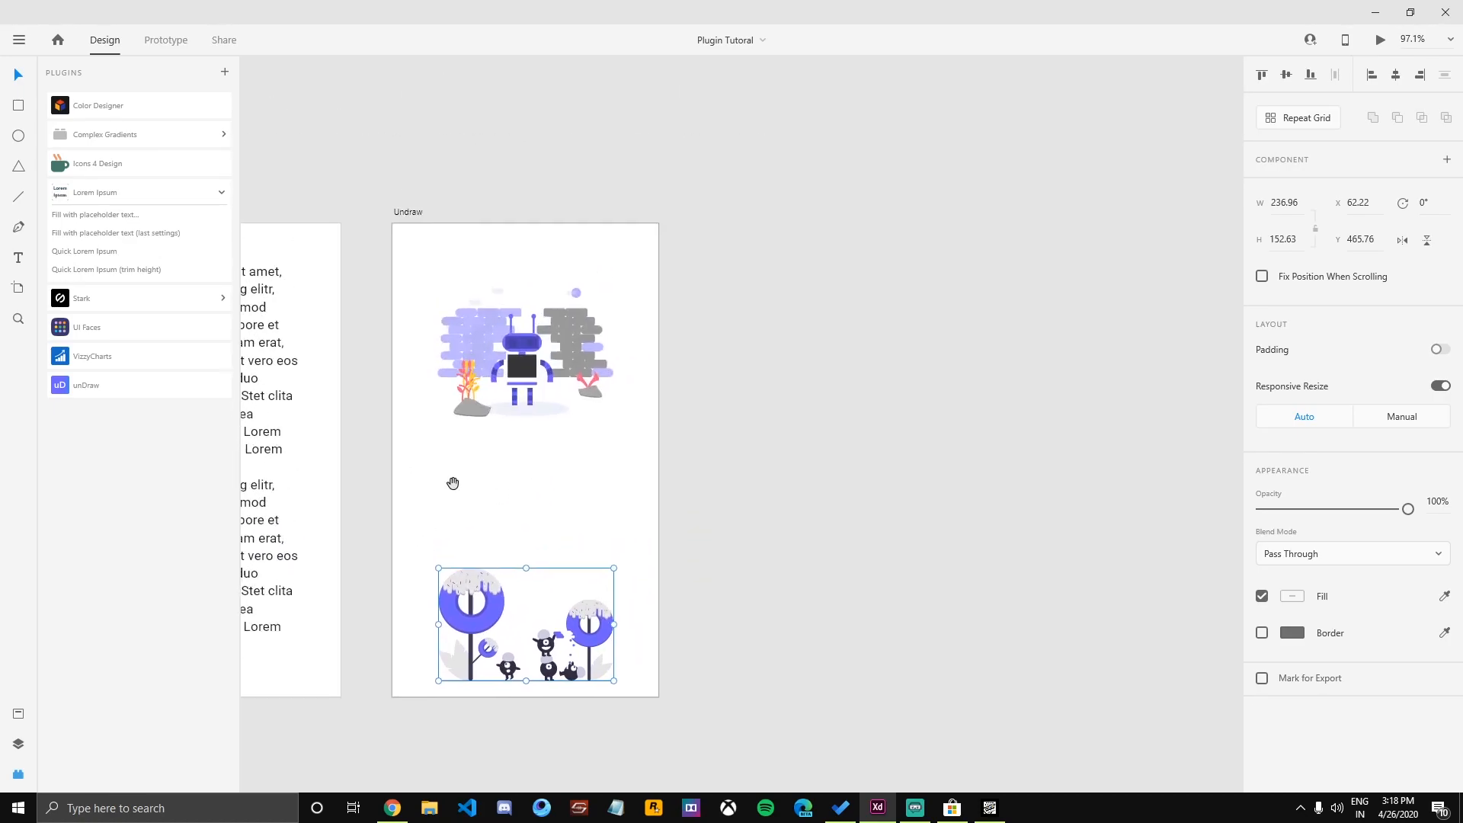
pyautogui.moveTo(424, 494); pyautogui.dragTo(484, 492)
pyautogui.click(467, 207)
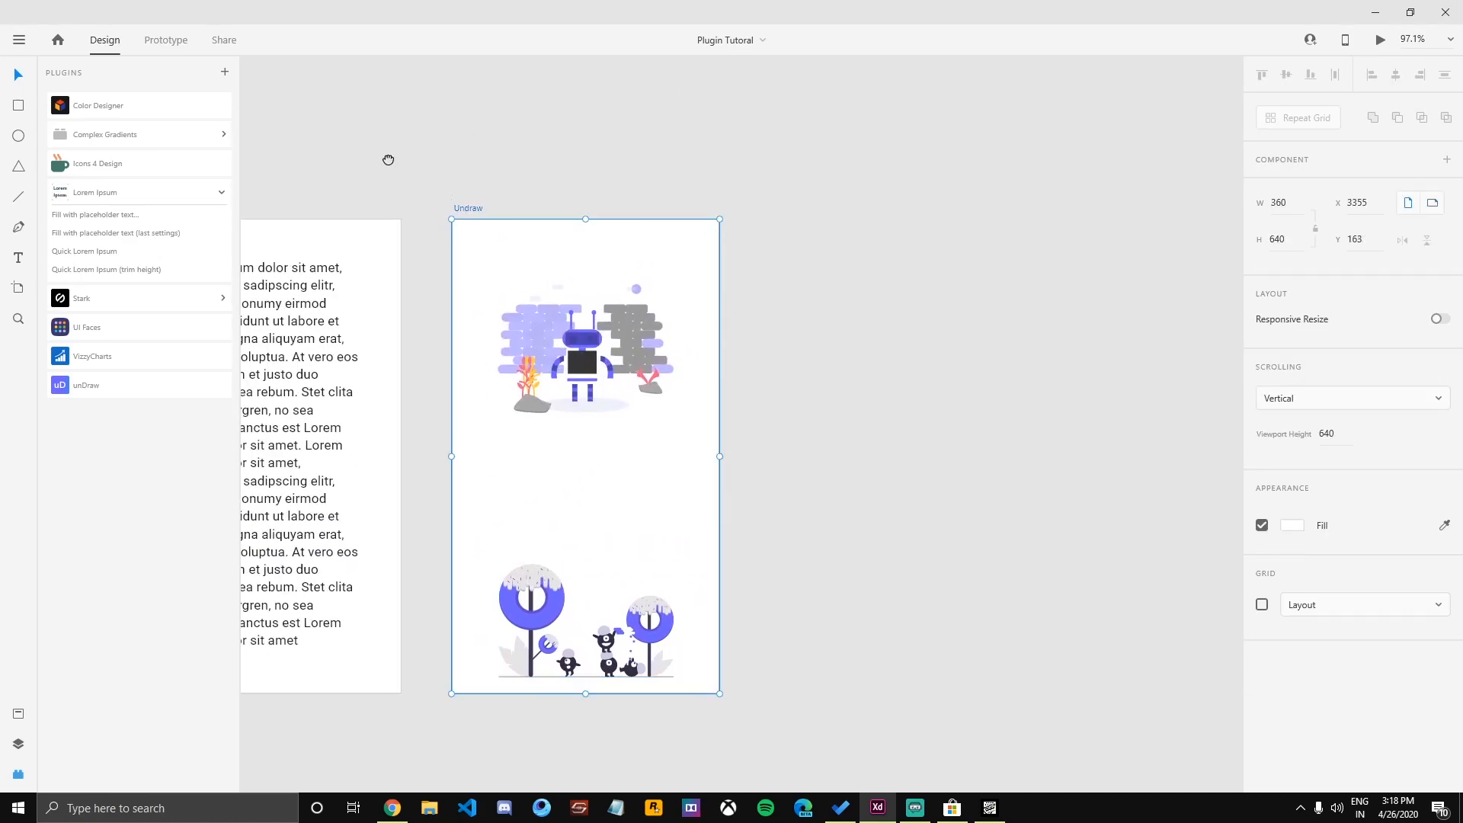
# Review the UI Faces, Complex Gradients, Icons 4 Design, Lorem Ipsum Text and Undraw artboards together.
pyautogui.hscroll(-4, 490, 245)
pyautogui.hscroll(-5, 448, 225)
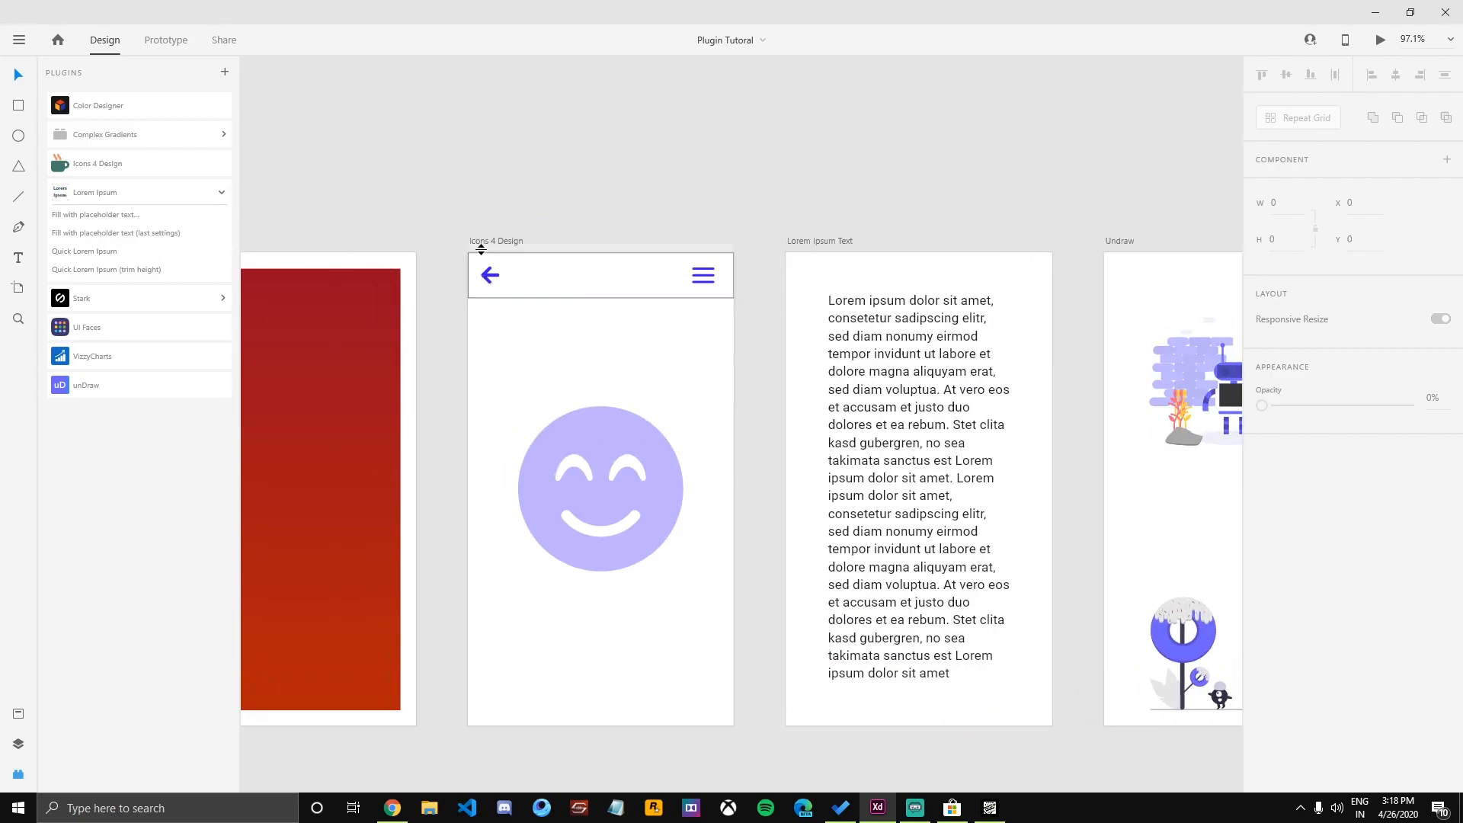
pyautogui.hscroll(-5, 486, 245)
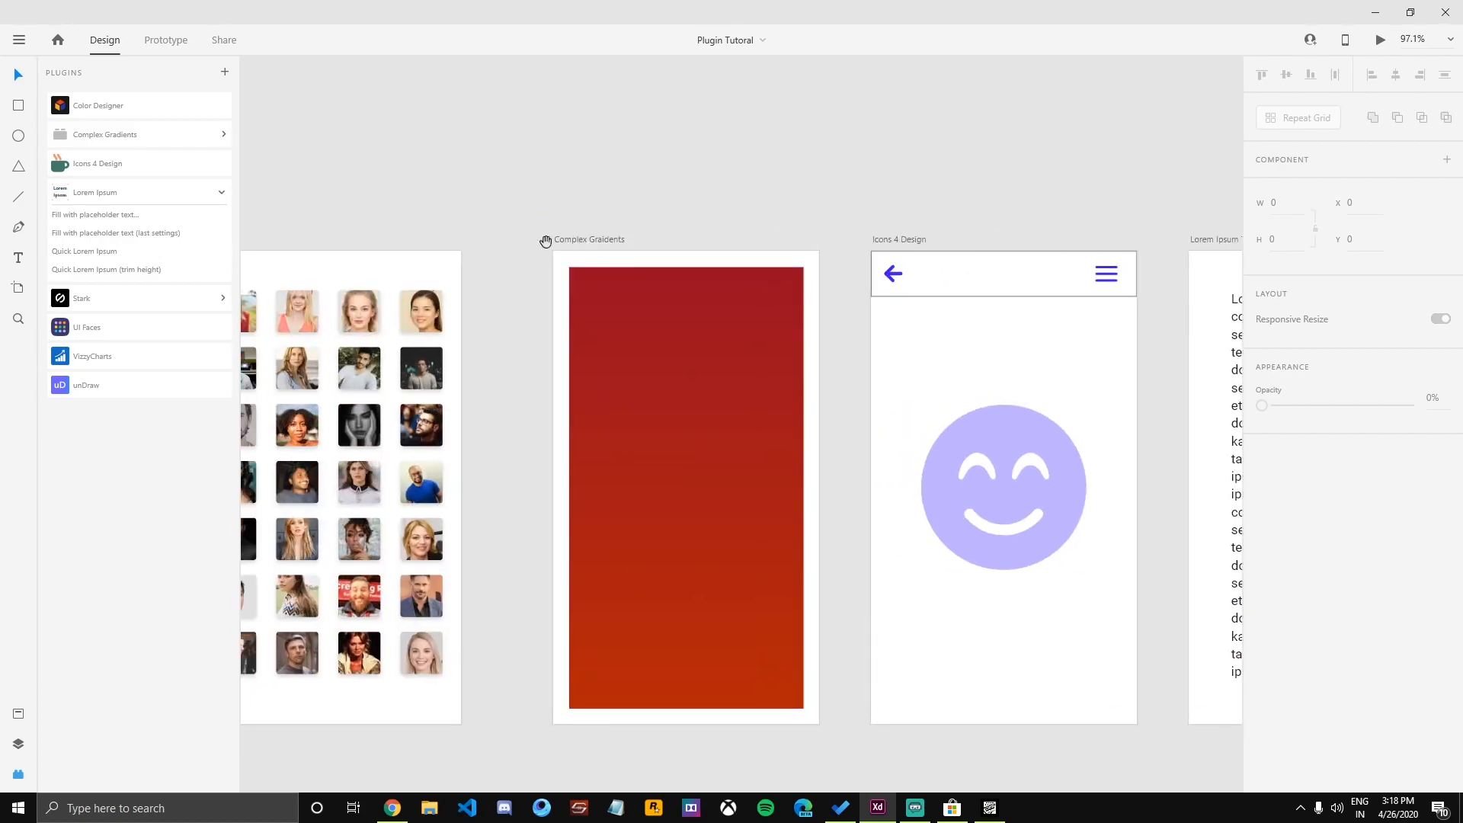
pyautogui.moveTo(563, 238); pyautogui.dragTo(884, 229)
pyautogui.scroll(-2, 598, 227)
pyautogui.moveTo(1059, 242); pyautogui.dragTo(564, 296)
pyautogui.scroll(-4, 612, 231)
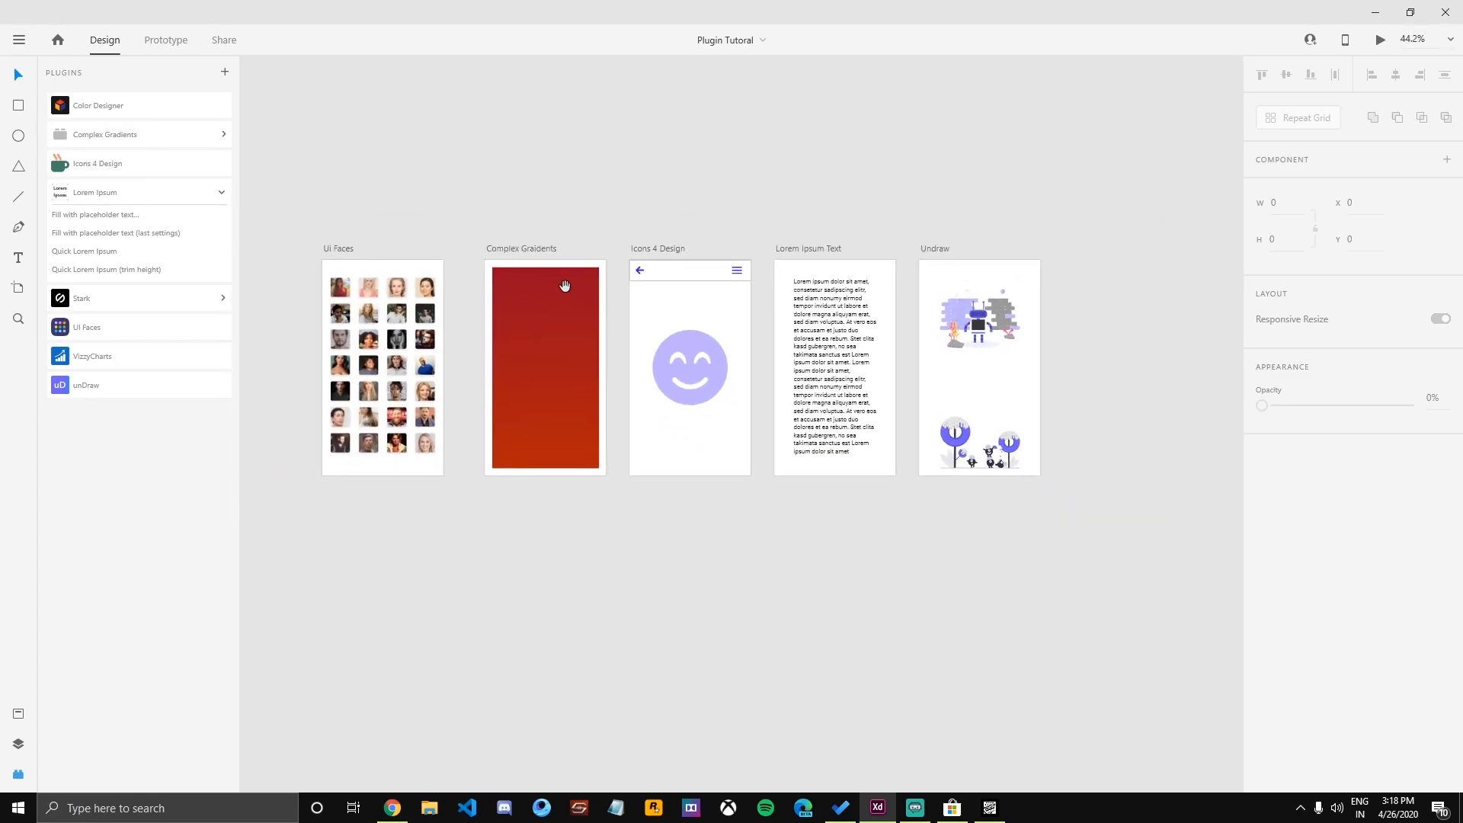
# Examine the two finished Soulmate Landing screens as an example of the plugins combined.
pyautogui.hscroll(-9, 564, 285)
pyautogui.scroll(3, 474, 367)
pyautogui.moveTo(474, 368); pyautogui.dragTo(416, 345)
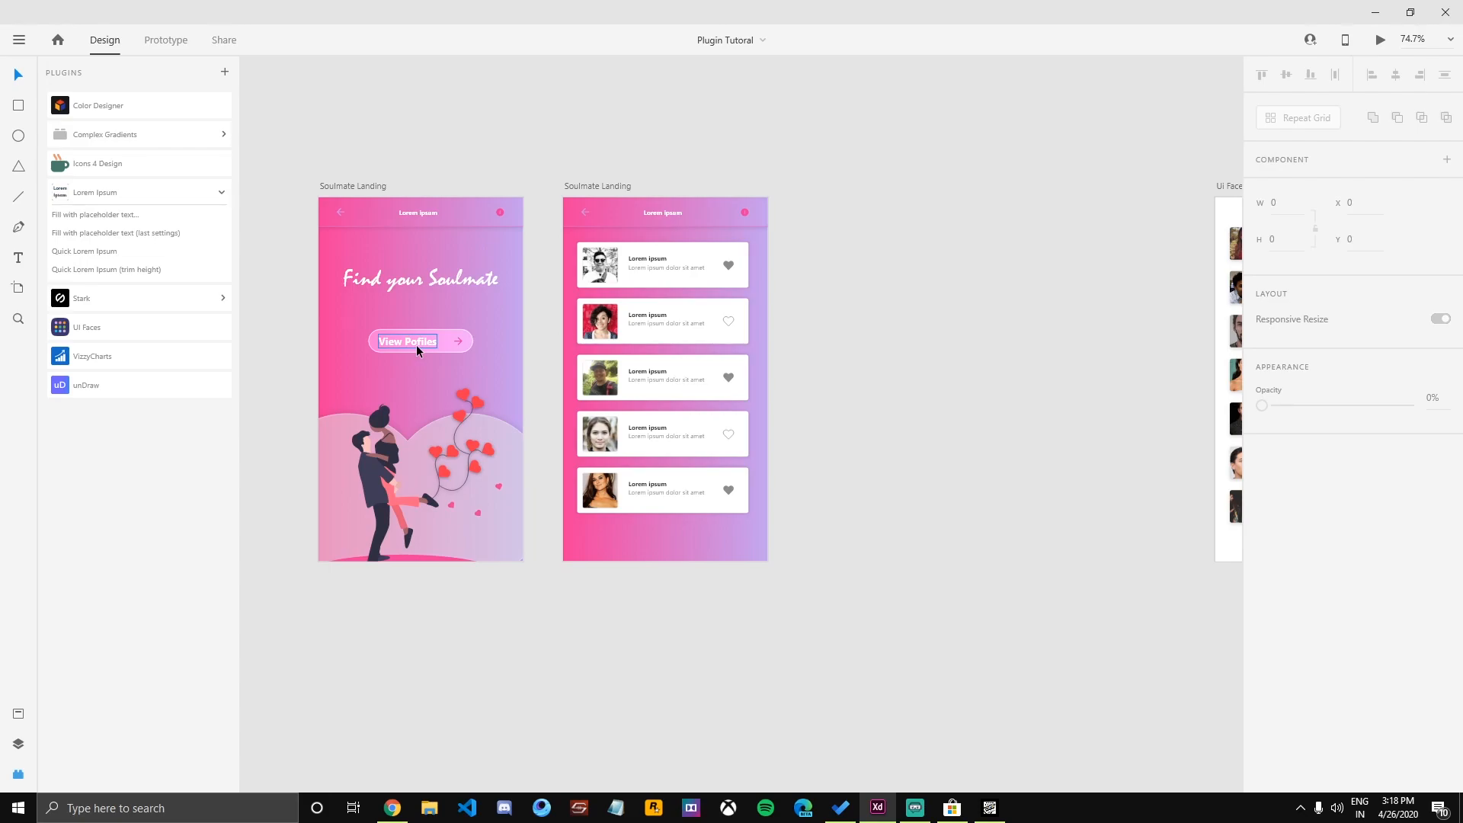
pyautogui.scroll(2, 522, 567)
pyautogui.scroll(-2, 516, 633)
pyautogui.moveTo(1012, 561); pyautogui.dragTo(799, 462)
pyautogui.scroll(-2, 806, 497)
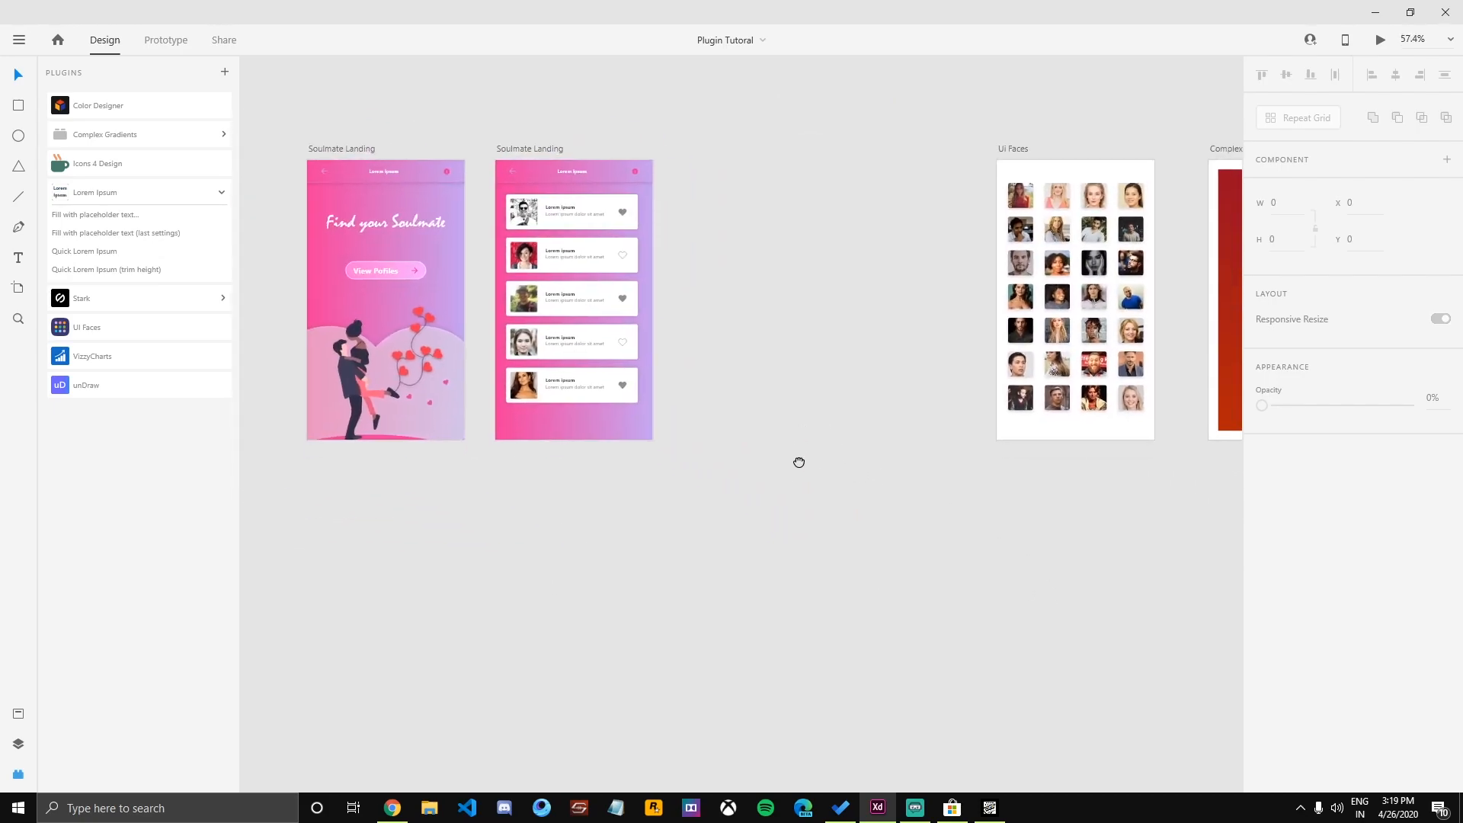
pyautogui.scroll(-2, 632, 488)
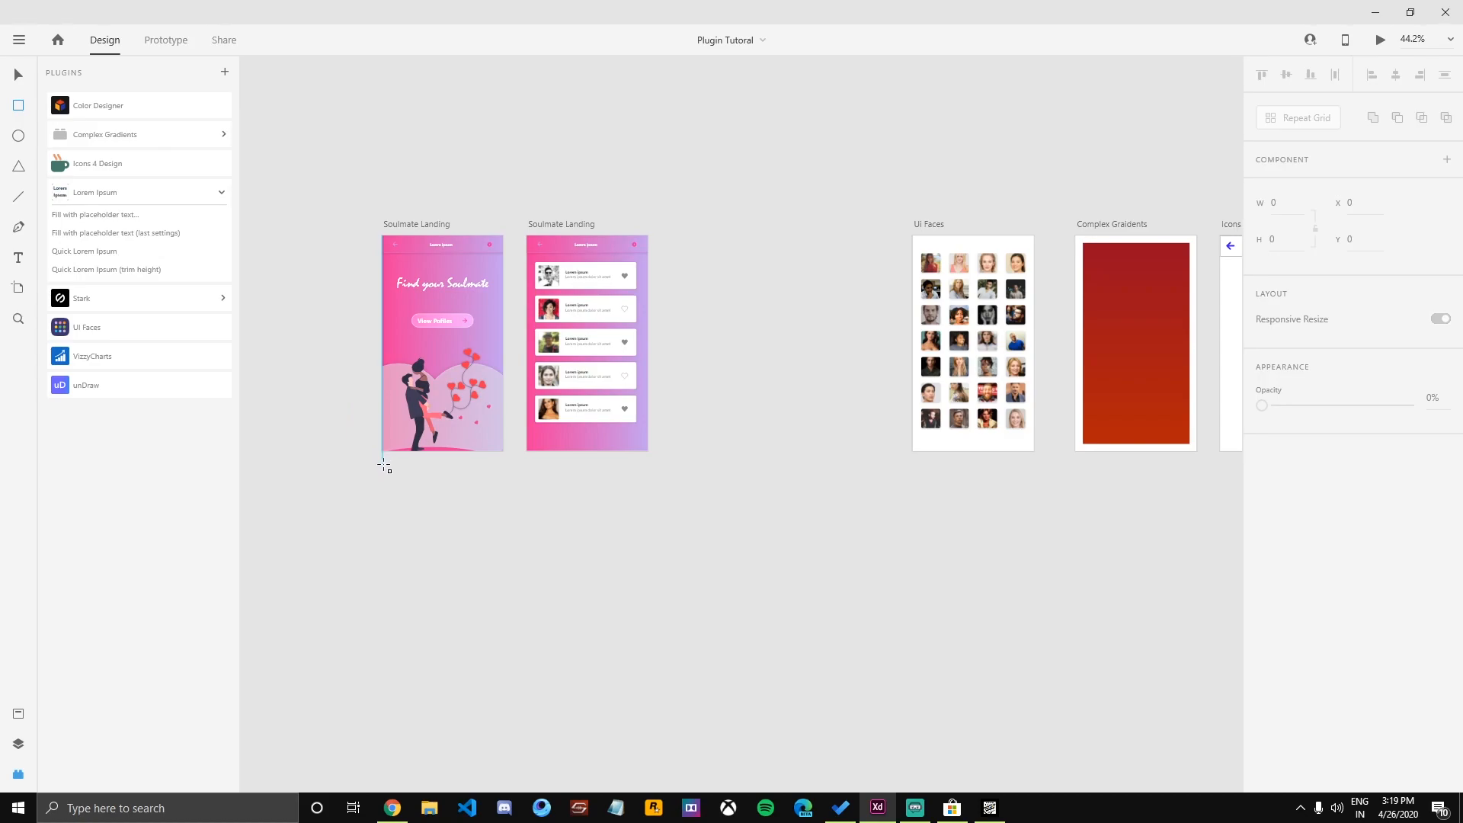
pyautogui.moveTo(387, 486)
pyautogui.mouseDown()
pyautogui.moveTo(523, 663)
pyautogui.moveTo(504, 719)
pyautogui.mouseUp()
pyautogui.hotkey('ctrl', 'z')
pyautogui.press('v')
# Duplicate the first Soulmate Landing artboard, place the copy below the original and delete the copy's contents.
pyautogui.click(409, 223)
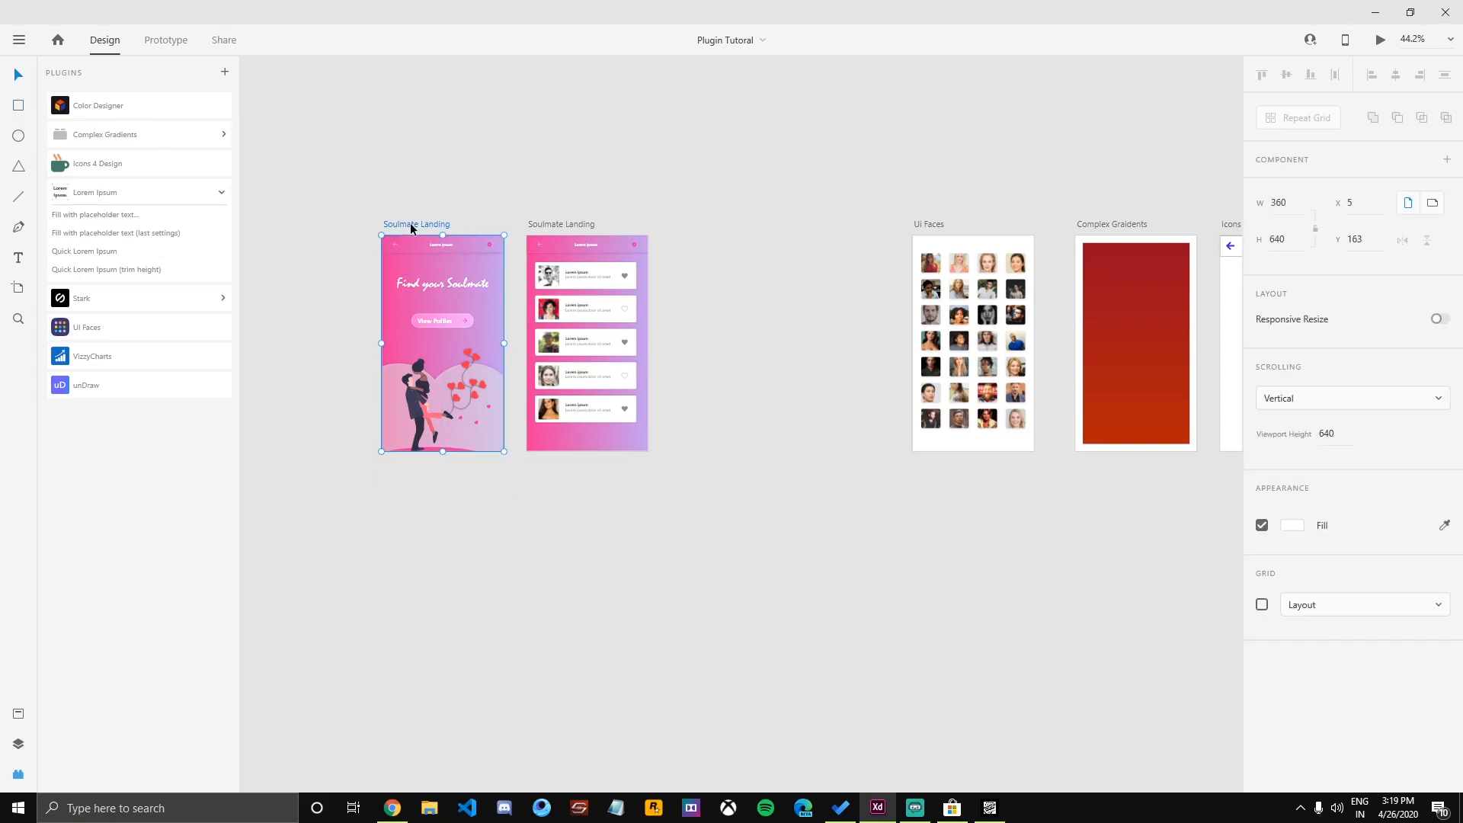
pyautogui.hotkey('ctrl', 'd')
pyautogui.moveTo(705, 224); pyautogui.dragTo(416, 511)
pyautogui.scroll(-2, 653, 447)
pyautogui.moveTo(670, 384); pyautogui.dragTo(285, 733)
pyautogui.press('Delete')
pyautogui.scroll(2, 504, 625)
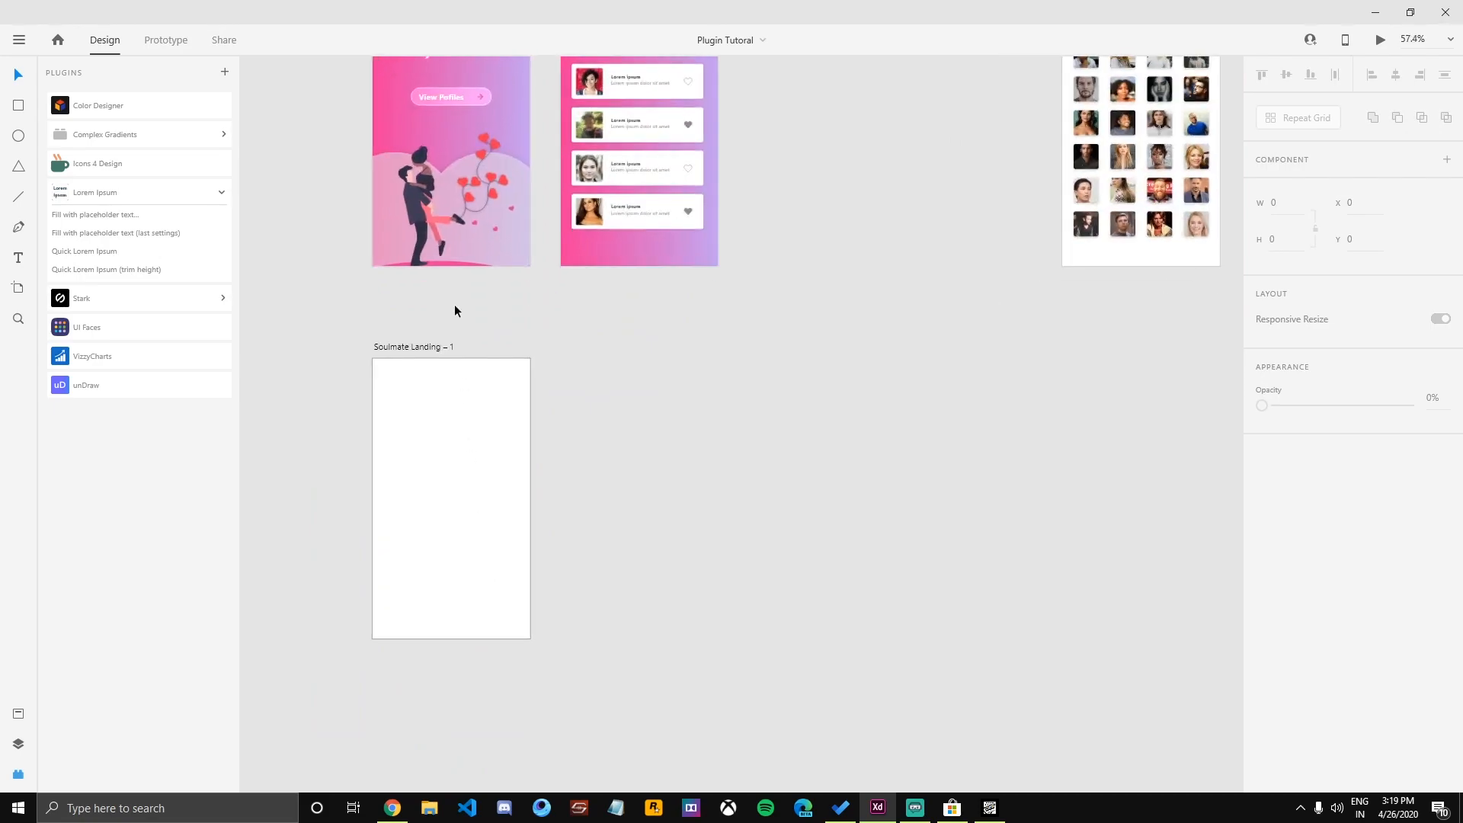
# Duplicate the blank artboard and align the copy beneath the second Soulmate Landing screen, 70 from its neighbour.
pyautogui.click(425, 343)
pyautogui.hotkey('ctrl', 'd')
pyautogui.moveTo(611, 355); pyautogui.dragTo(587, 359)
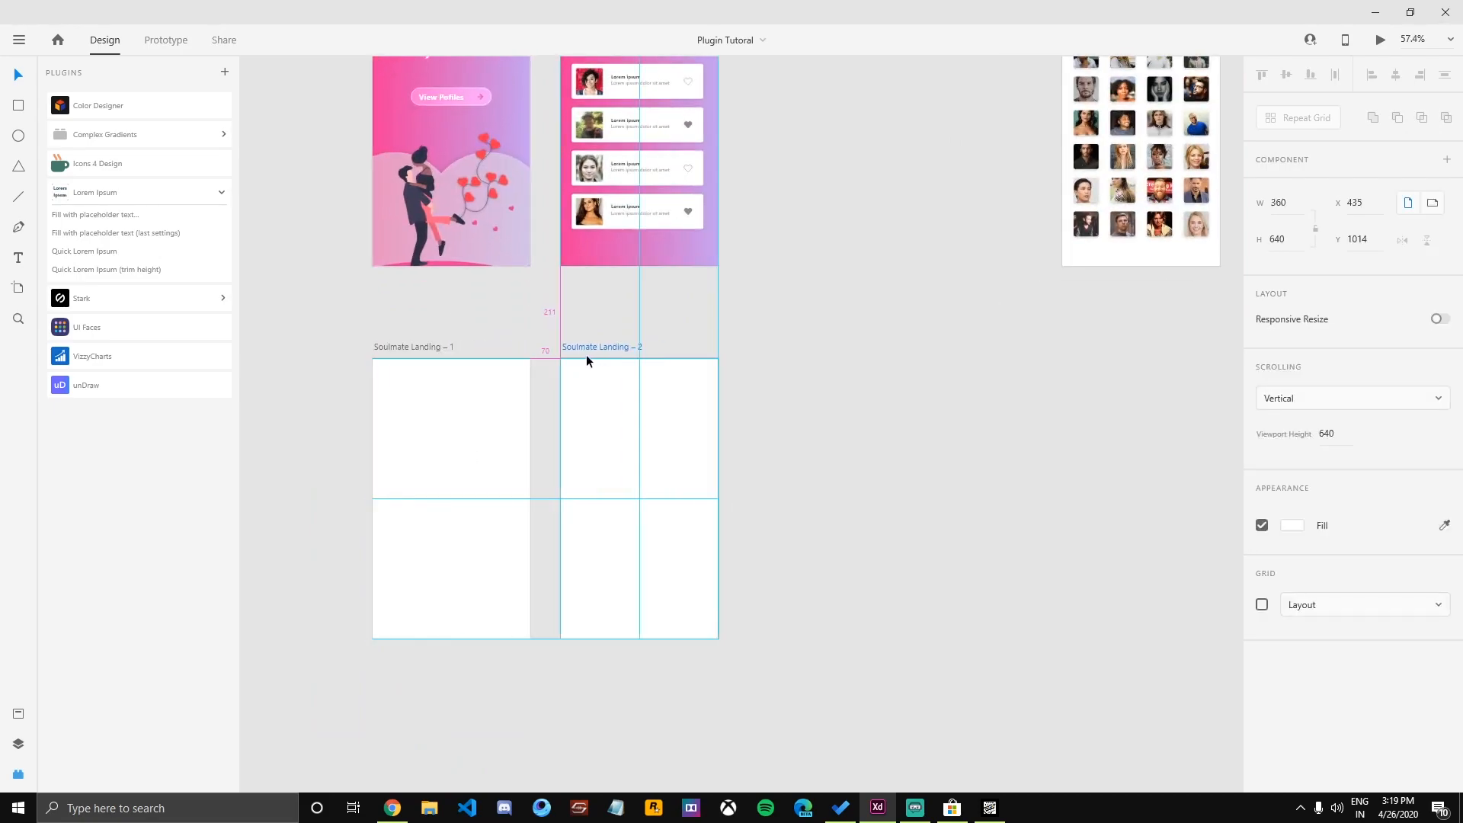
pyautogui.click(823, 412)
pyautogui.scroll(2, 800, 480)
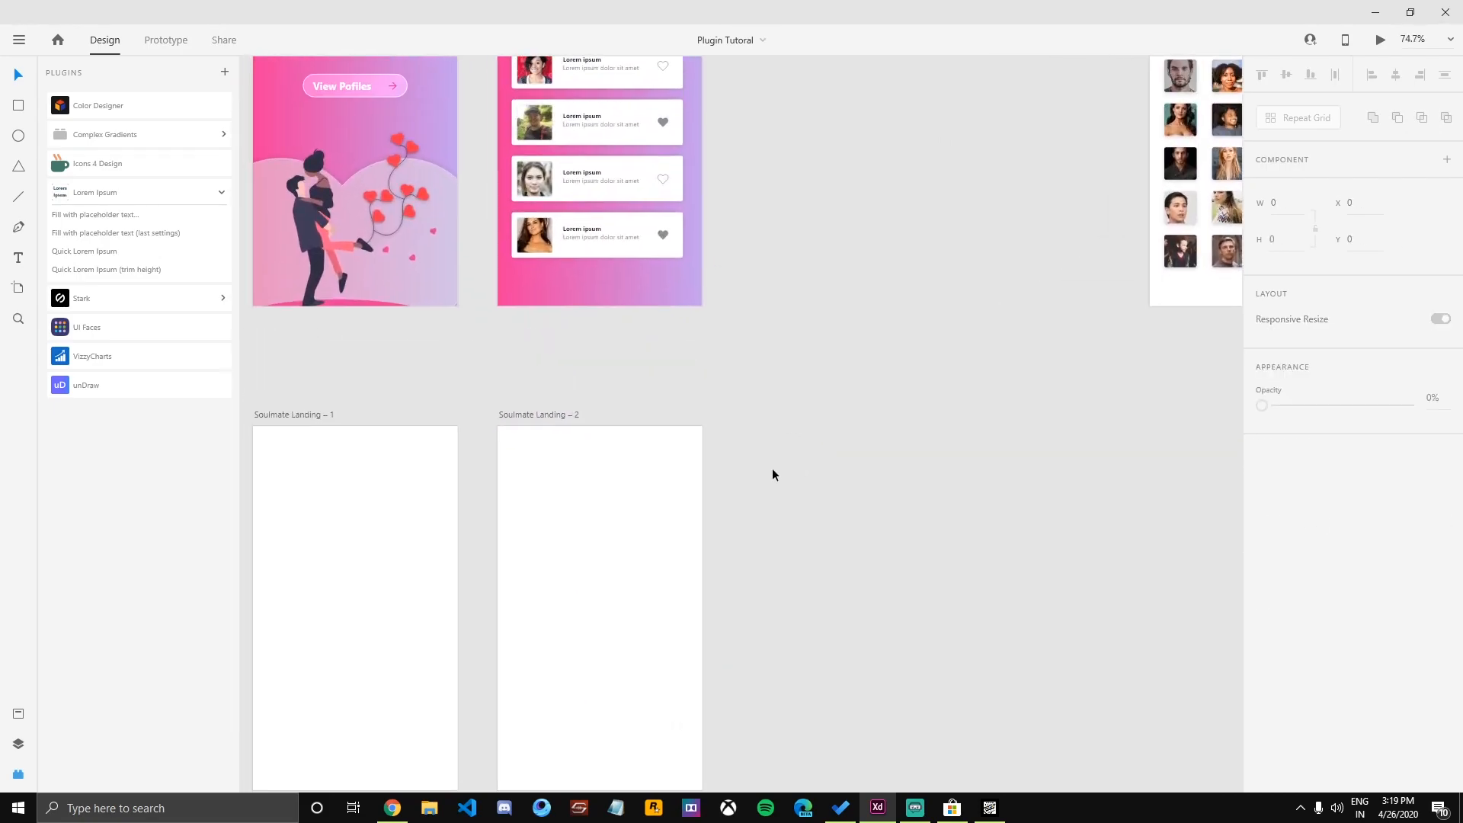
# Draw a full-width header rectangle along the top edge of the Soulmate Landing – 2 artboard.
pyautogui.press('r')
pyautogui.moveTo(498, 427)
pyautogui.mouseDown()
pyautogui.moveTo(719, 462)
pyautogui.moveTo(709, 473)
pyautogui.moveTo(702, 451)
pyautogui.mouseUp()
pyautogui.click(782, 473)
pyautogui.moveTo(707, 505); pyautogui.dragTo(696, 438)
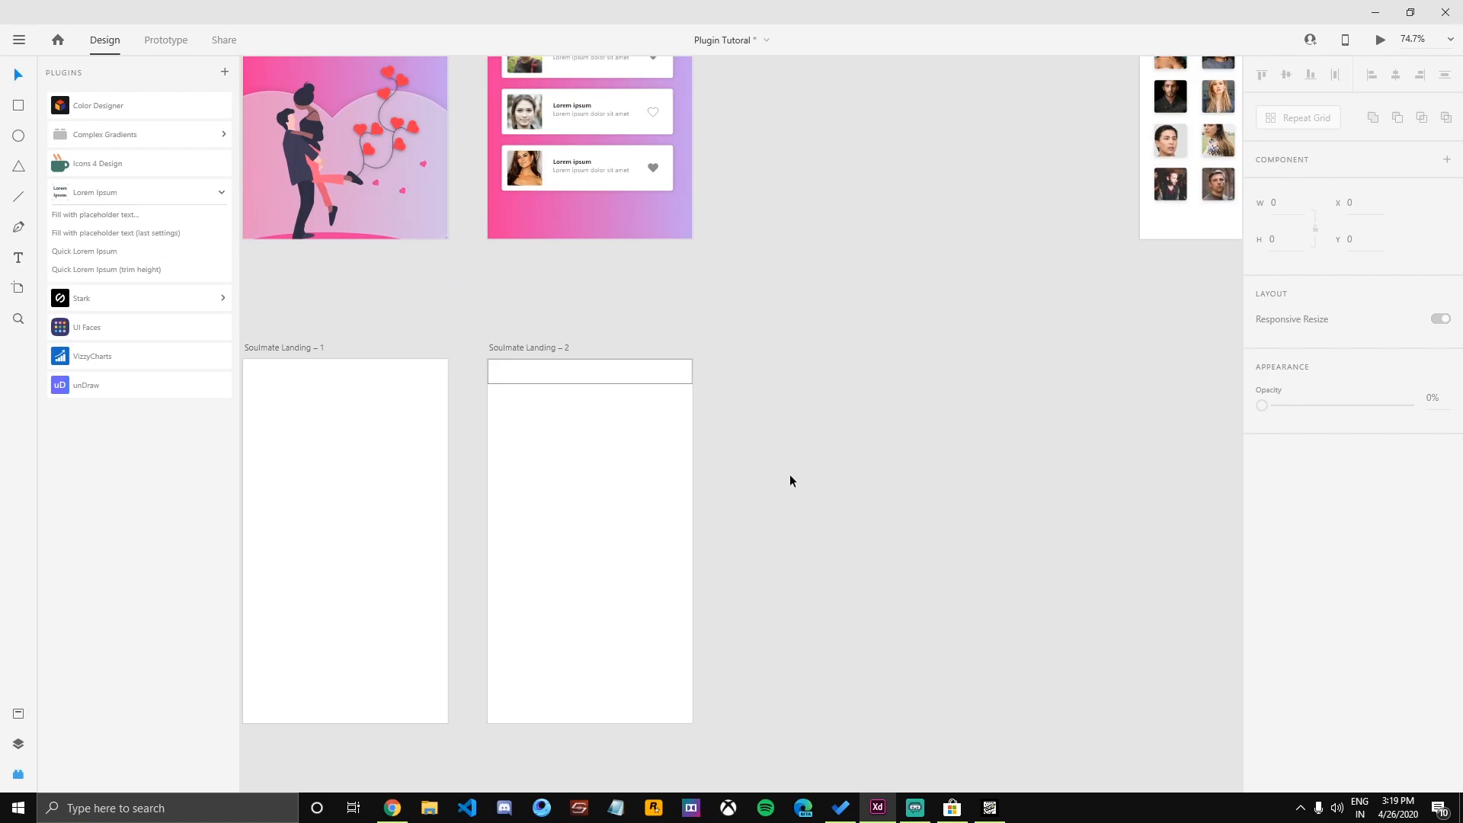
pyautogui.scroll(-1, 790, 477)
pyautogui.scroll(-1, 788, 477)
pyautogui.scroll(1, 649, 567)
pyautogui.scroll(4, 648, 566)
# Draw a wide card rectangle below the header on the Soulmate Landing – 2 artboard.
pyautogui.press('r')
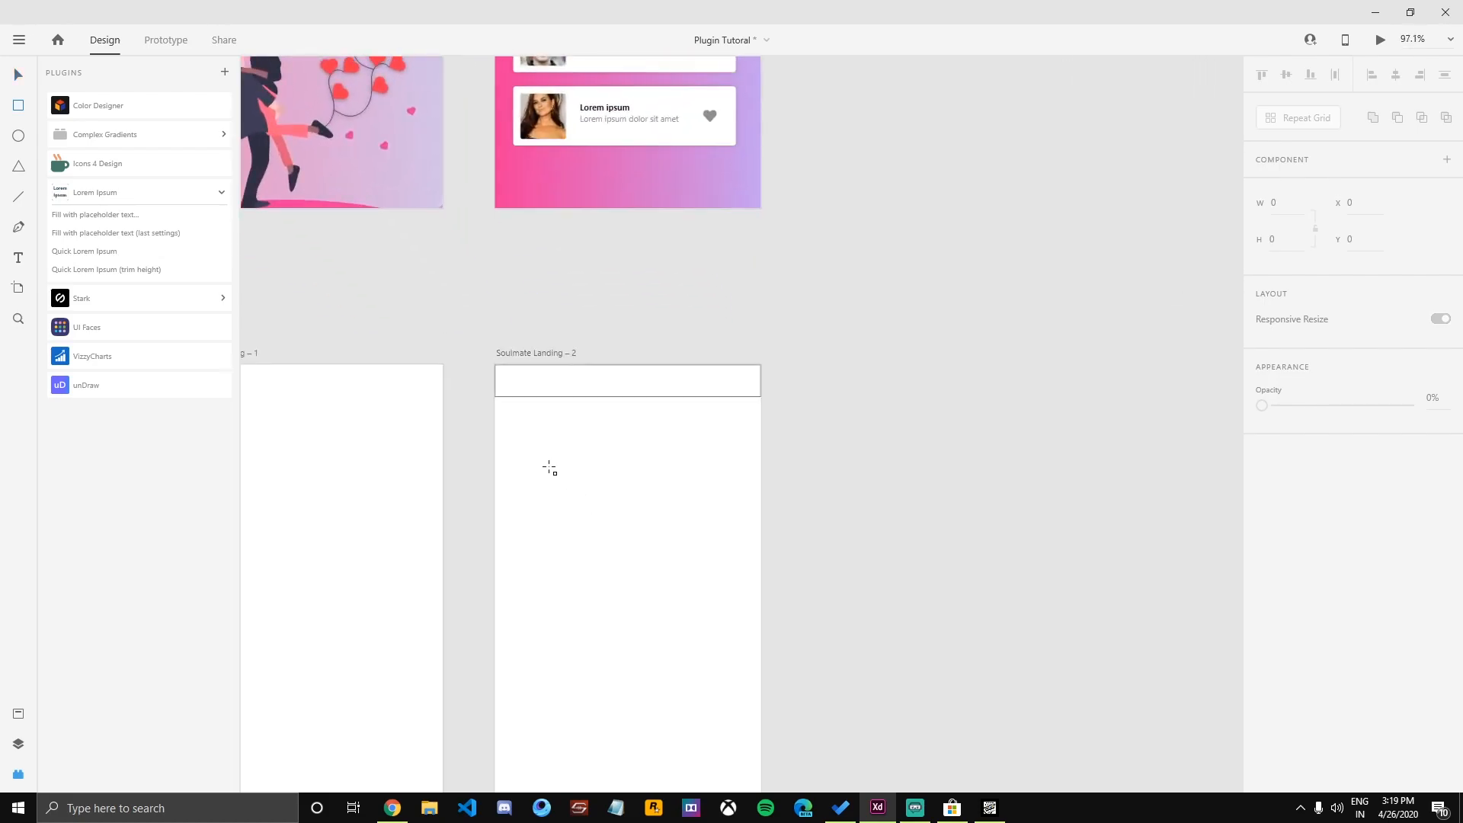
pyautogui.moveTo(516, 419); pyautogui.dragTo(741, 480)
pyautogui.press('Escape')
# Add a "Lorem ipsum" text with Quick Lorem Ipsum inside the card, make it bold and duplicate it directly below.
pyautogui.click(615, 561)
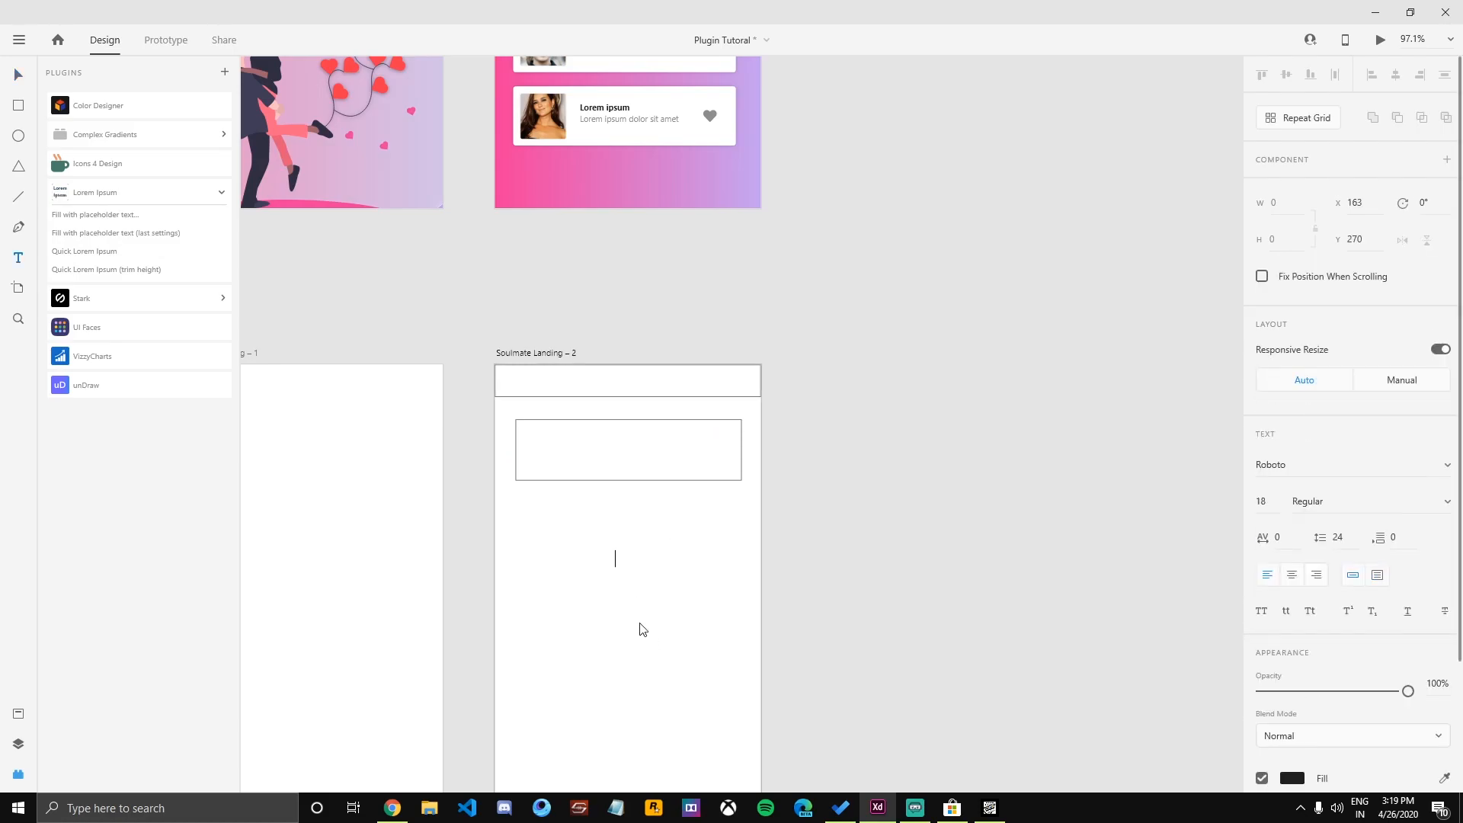
pyautogui.click(81, 249)
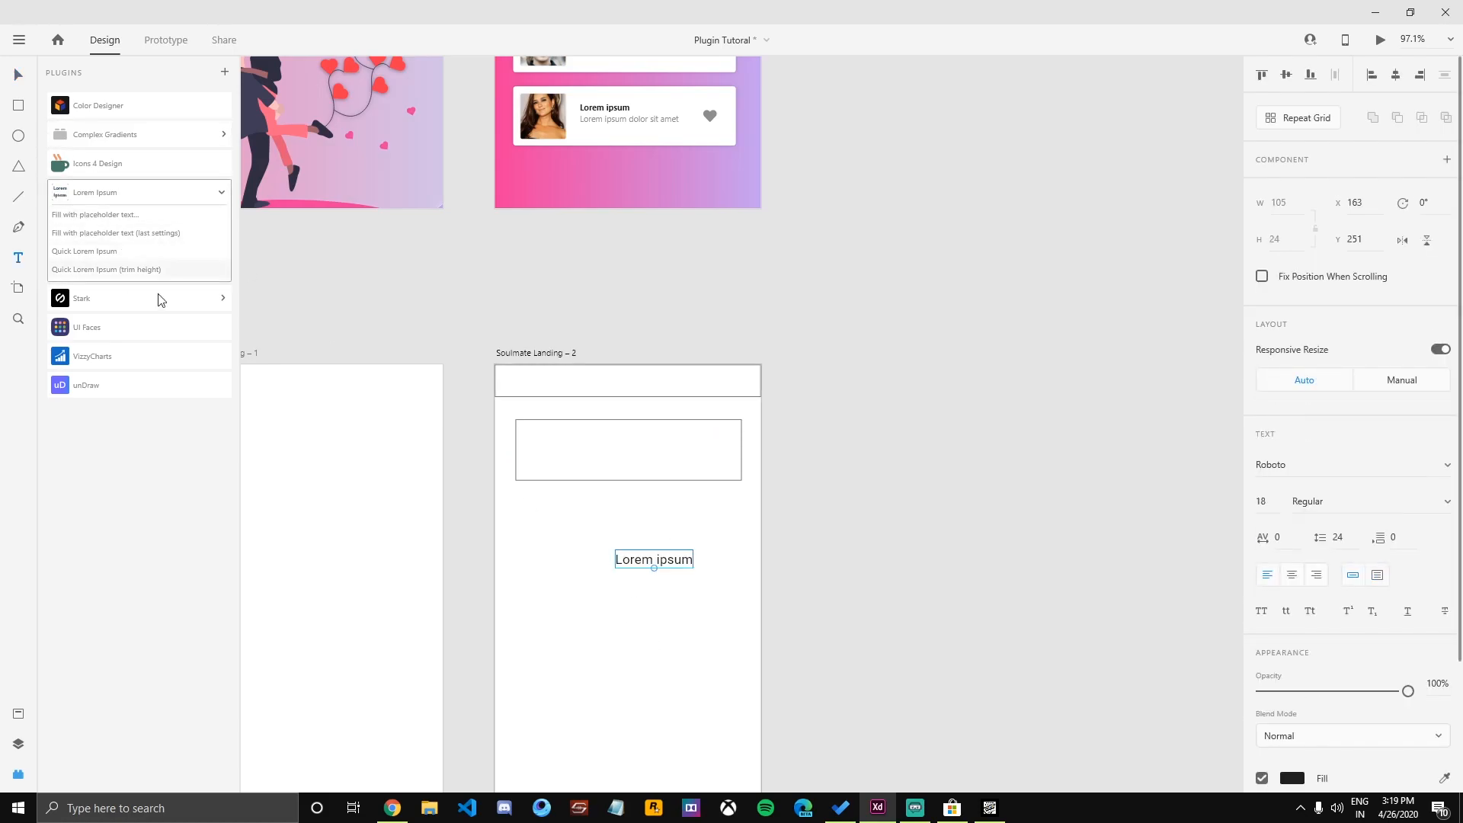
pyautogui.moveTo(642, 565); pyautogui.dragTo(629, 456)
pyautogui.hotkey('ctrl', 'b')
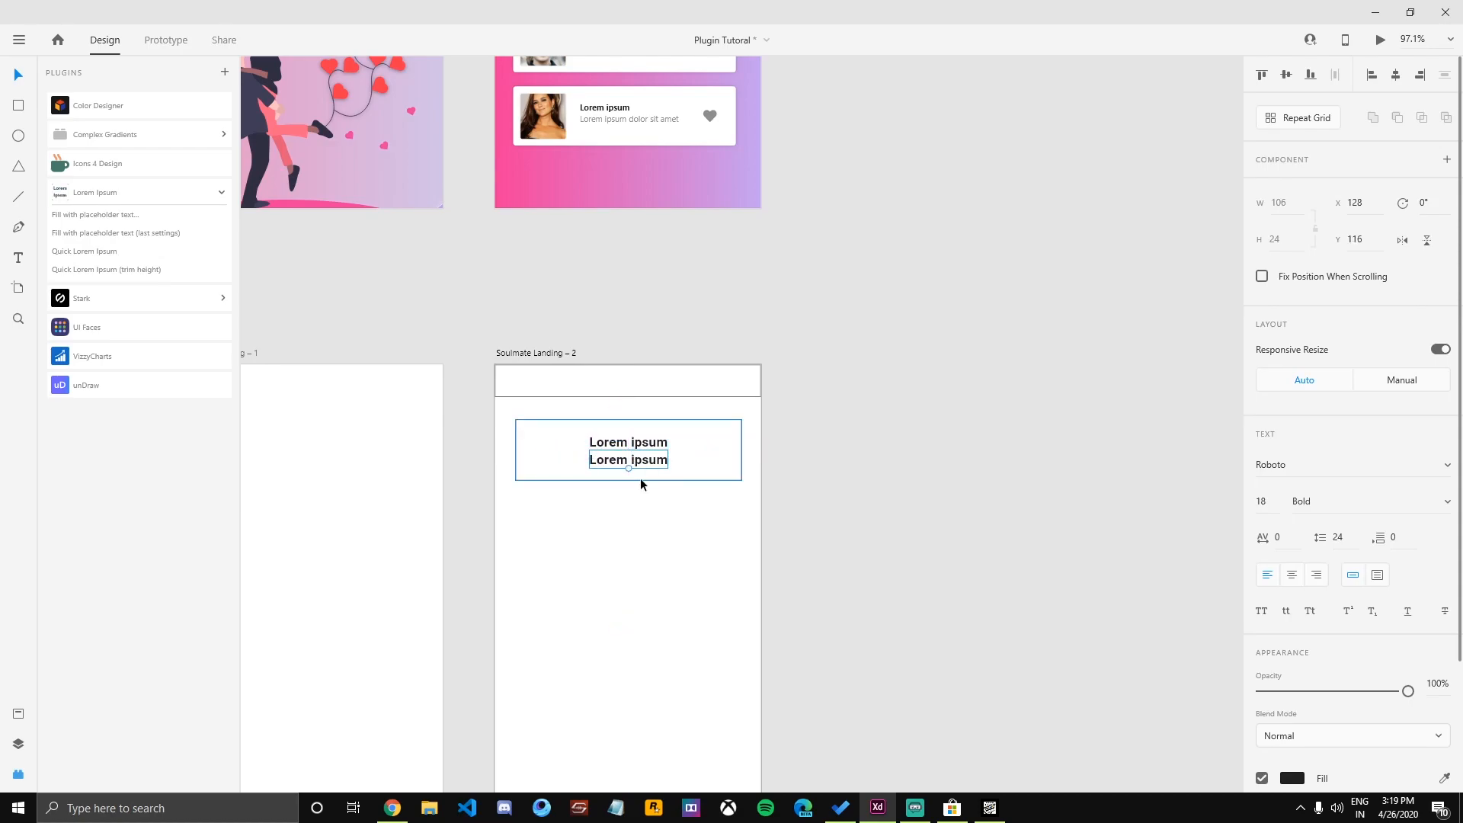
# Set the lower "Lorem ipsum" line in the card to Regular weight with fill #515151.
pyautogui.click(642, 489)
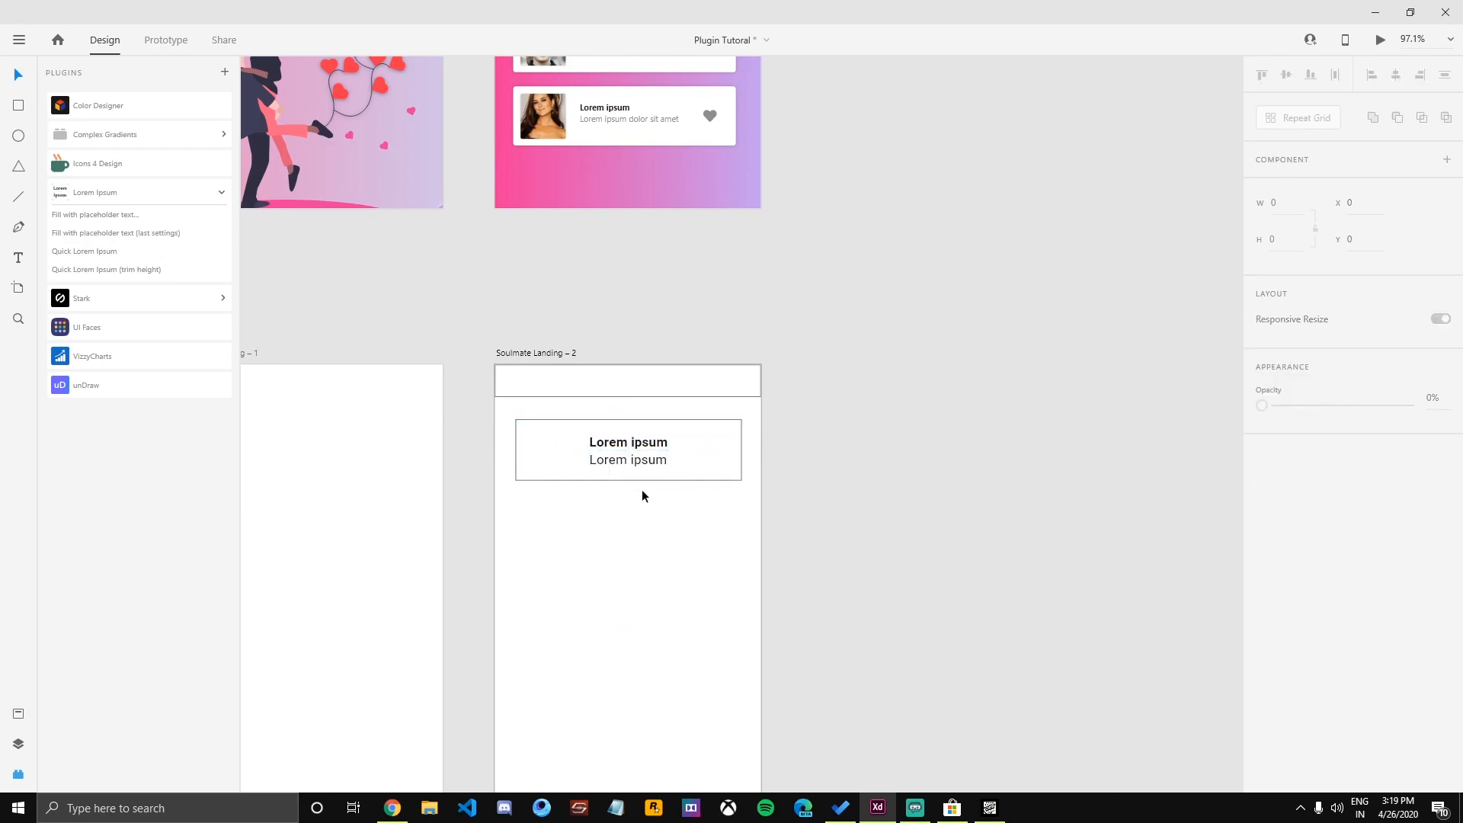
pyautogui.click(627, 460)
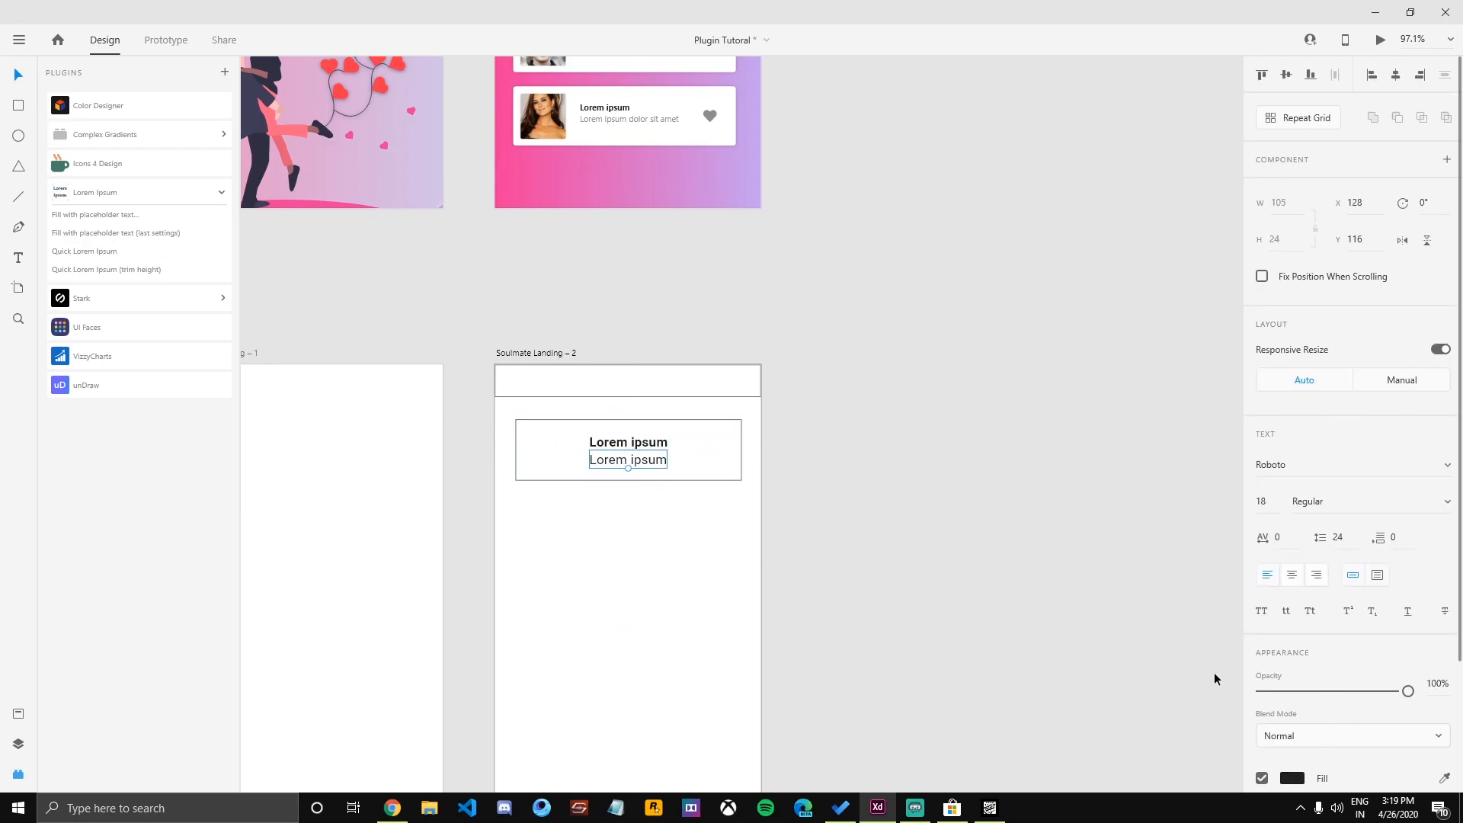
pyautogui.click(1293, 778)
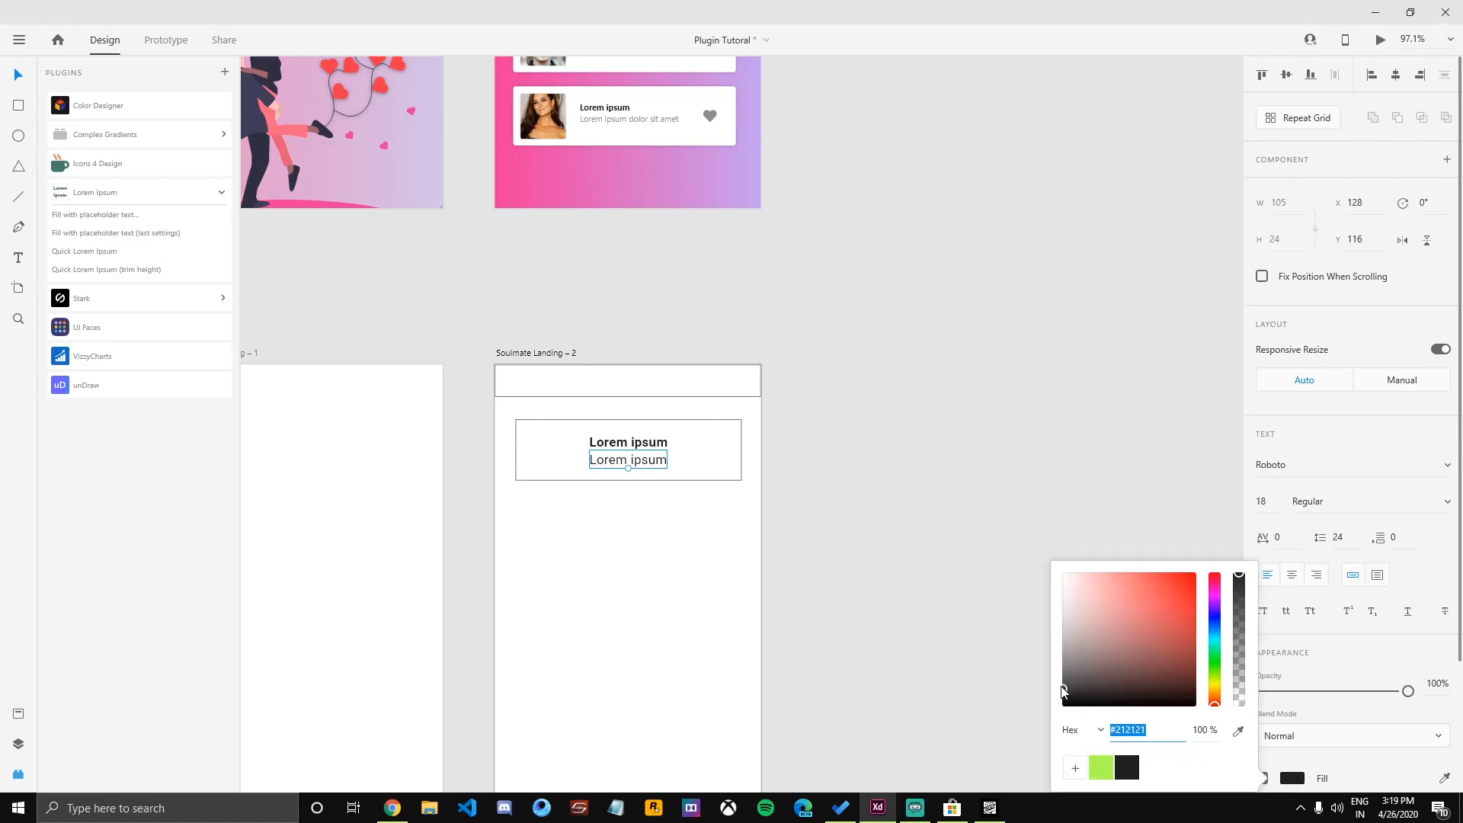
pyautogui.moveTo(1065, 699); pyautogui.dragTo(1051, 670)
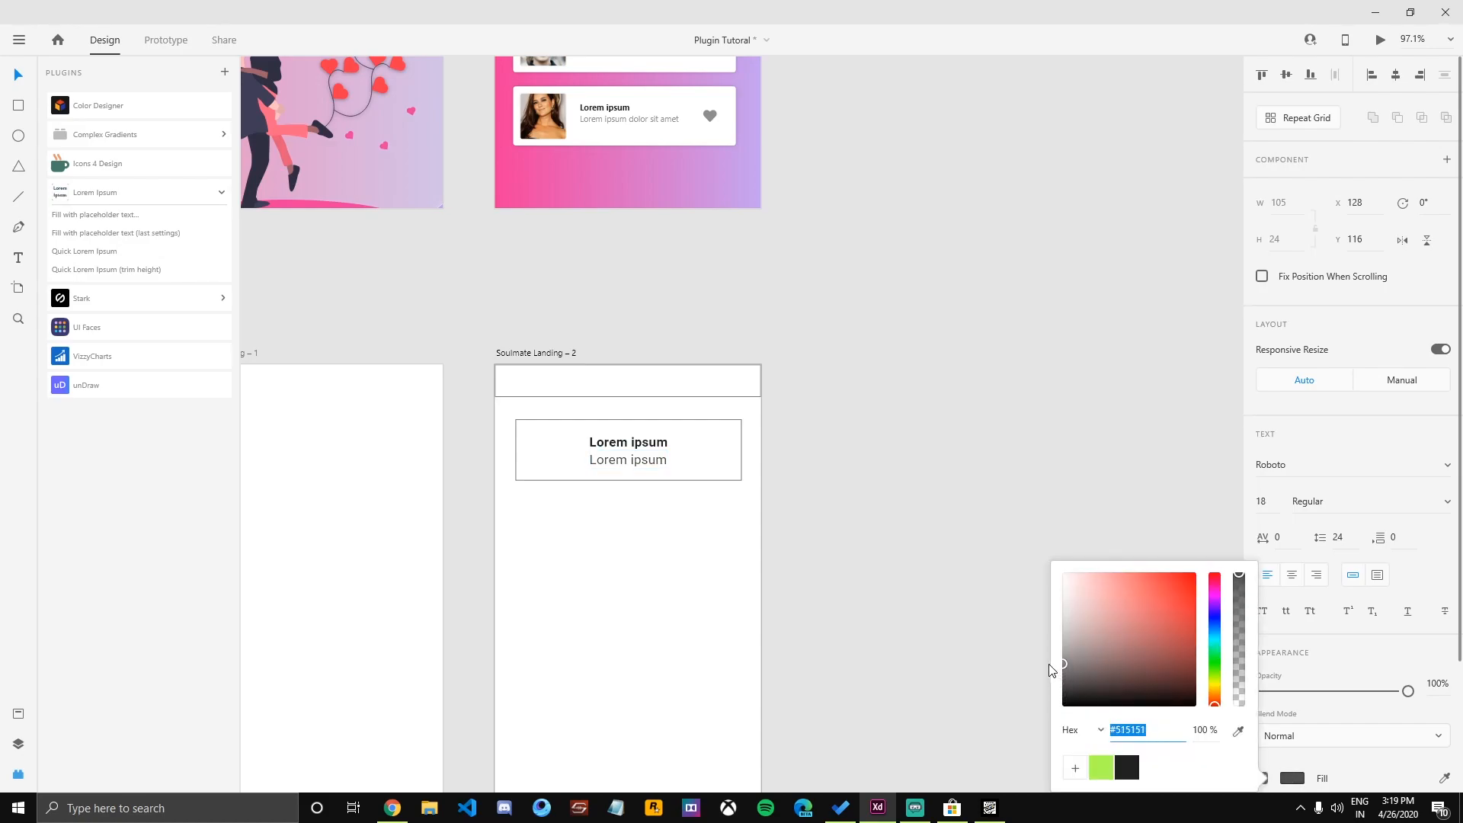
pyautogui.click(950, 535)
# Move both "Lorem ipsum" lines together toward the right side of the card.
pyautogui.click(617, 460)
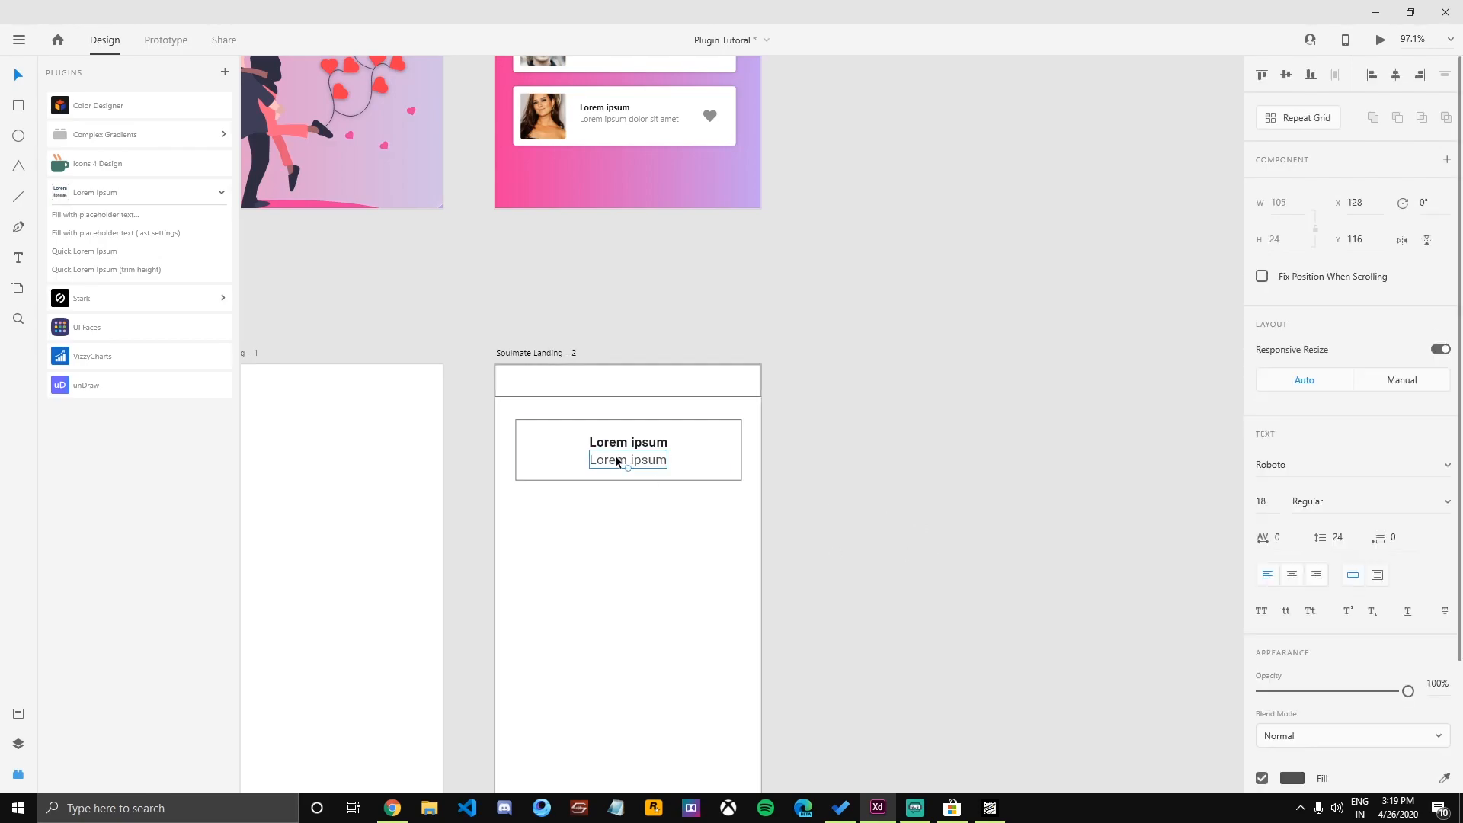
pyautogui.keyDown('shift'); pyautogui.click(617, 445); pyautogui.keyUp('shift')
pyautogui.moveTo(617, 445); pyautogui.dragTo(662, 448)
pyautogui.click(868, 483)
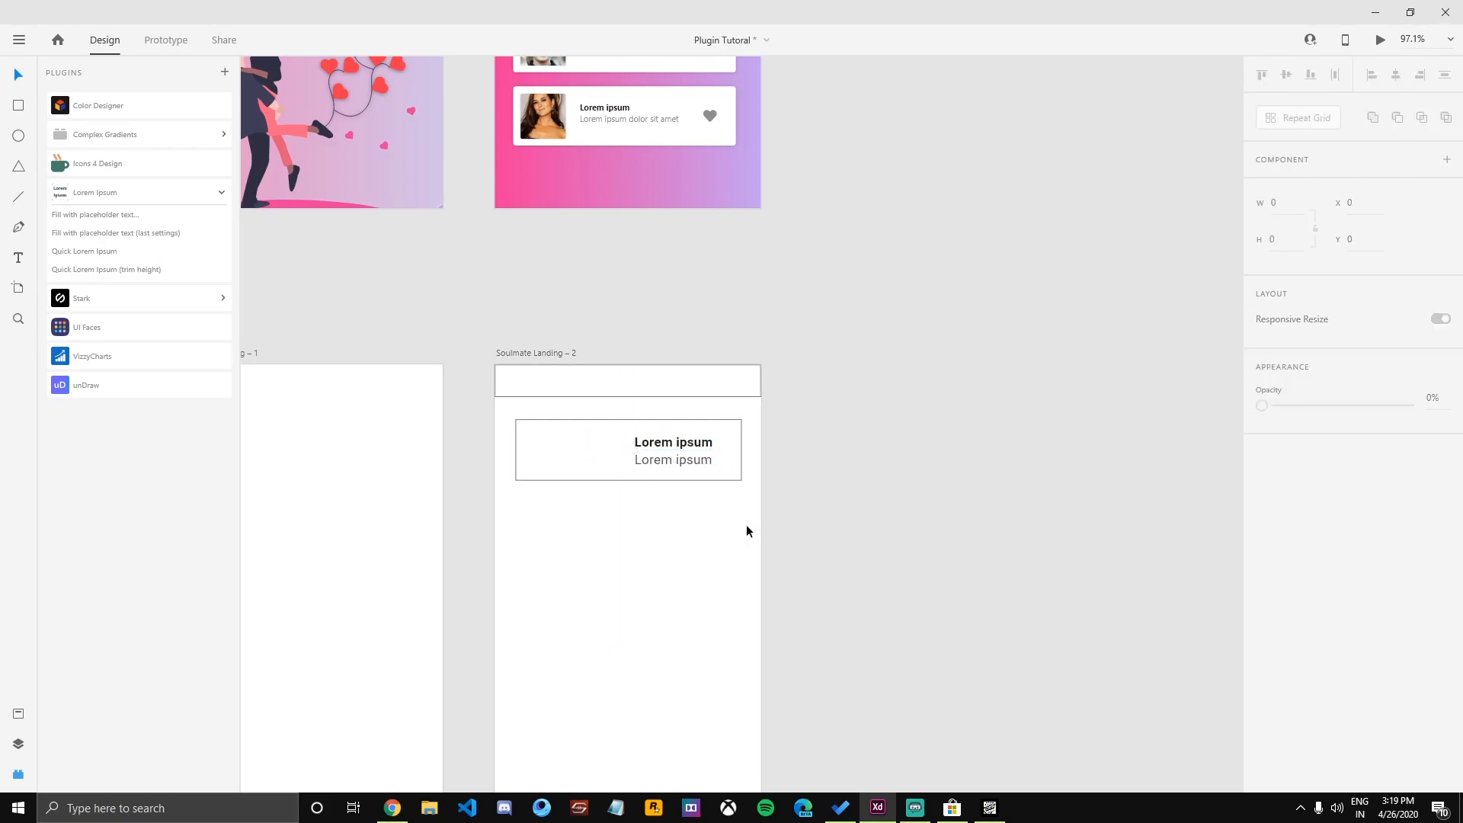
# Draw a small square picture placeholder inside the card, to the left of the text lines.
pyautogui.moveTo(542, 512); pyautogui.dragTo(549, 455)
pyautogui.click(634, 543)
pyautogui.click(573, 537)
pyautogui.scroll(-2, 676, 522)
pyautogui.moveTo(883, 458); pyautogui.dragTo(901, 578)
pyautogui.scroll(5, 741, 618)
pyautogui.moveTo(555, 628); pyautogui.dragTo(700, 626)
pyautogui.scroll(-2, 700, 626)
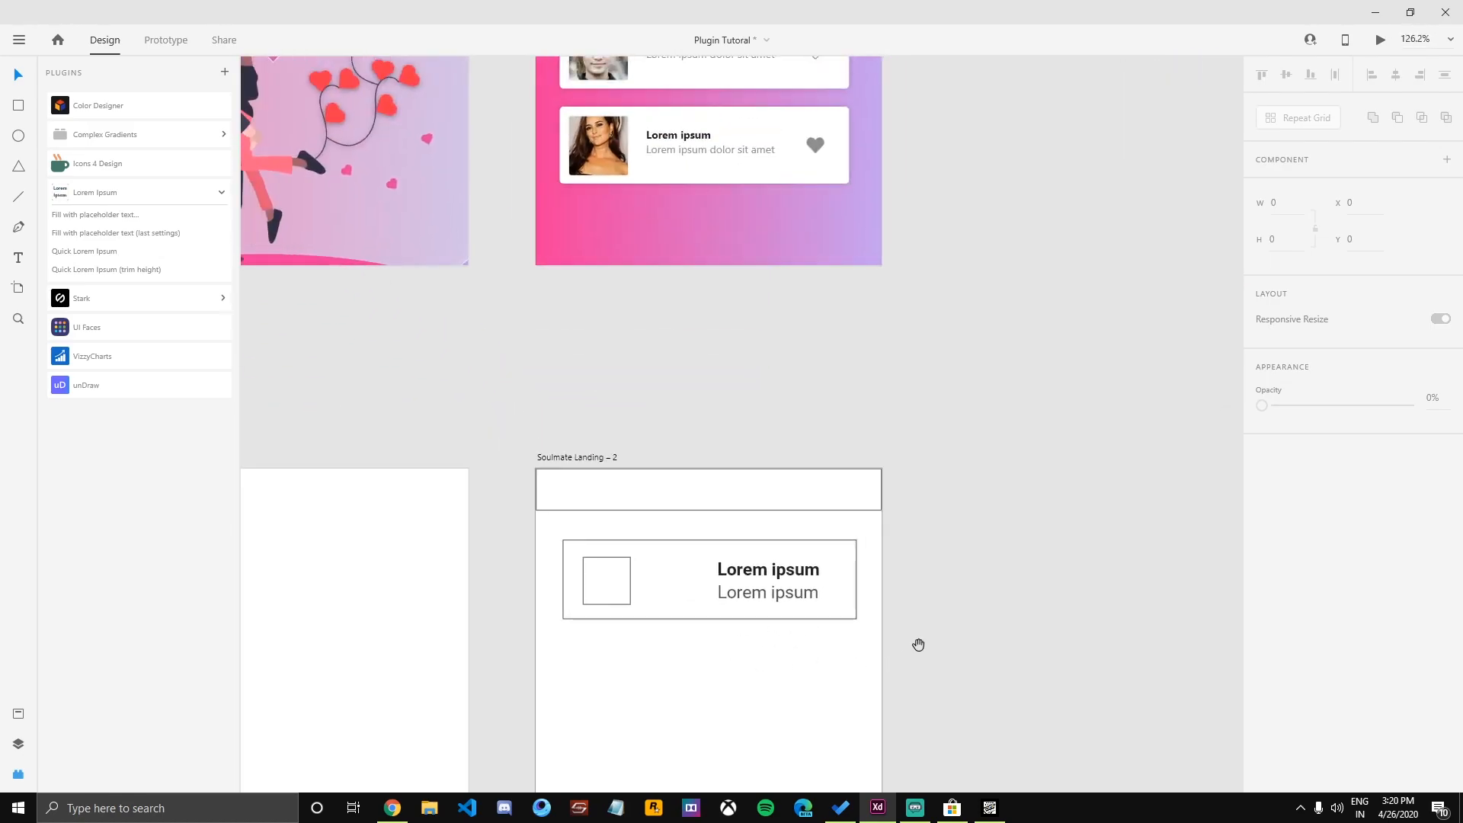
# Move both "Lorem ipsum" lines back beside the square picture placeholder in the card, aligned on their left edges.
pyautogui.moveTo(918, 645); pyautogui.dragTo(832, 659)
pyautogui.doubleClick(686, 591)
pyautogui.moveTo(676, 583); pyautogui.dragTo(603, 584)
pyautogui.click(663, 607)
pyautogui.moveTo(688, 606); pyautogui.dragTo(630, 607)
pyautogui.keyDown('shift'); pyautogui.click(643, 587); pyautogui.keyUp('shift')
pyautogui.keyDown('shift'); pyautogui.click(640, 589); pyautogui.keyUp('shift')
pyautogui.click(800, 595)
# Shrink the lower "Lorem ipsum" line in the card to font size 12 and save the document.
pyautogui.click(623, 612)
pyautogui.moveTo(615, 618); pyautogui.dragTo(598, 611)
pyautogui.click(681, 623)
pyautogui.click(609, 608)
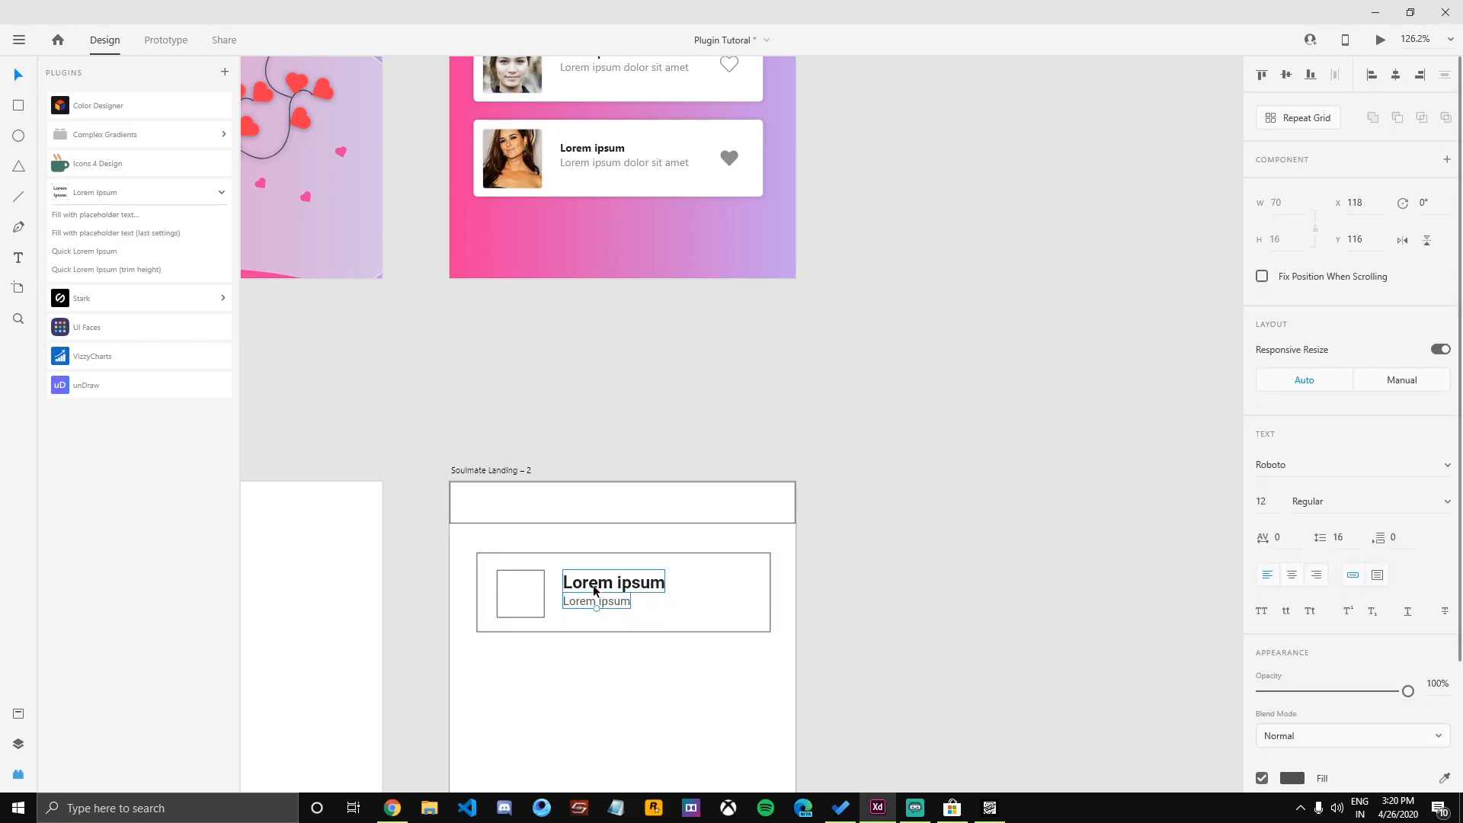
pyautogui.keyDown('shift'); pyautogui.click(595, 589); pyautogui.keyUp('shift')
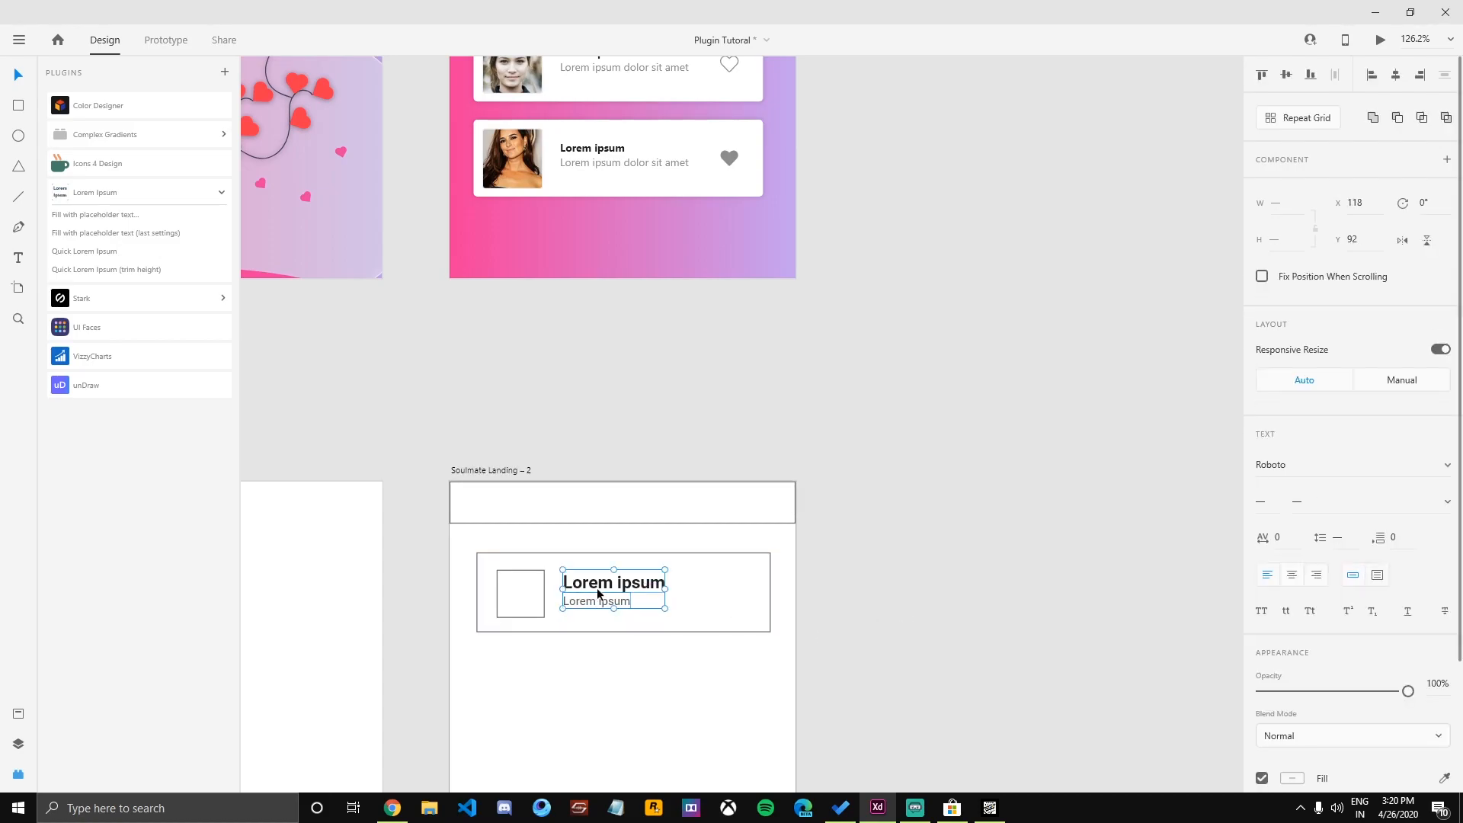
pyautogui.click(968, 593)
pyautogui.hotkey('ctrl', 's')
# Search the Icons 4 Design plugin for "heart".
pyautogui.scroll(-2, 812, 604)
pyautogui.scroll(2, 811, 609)
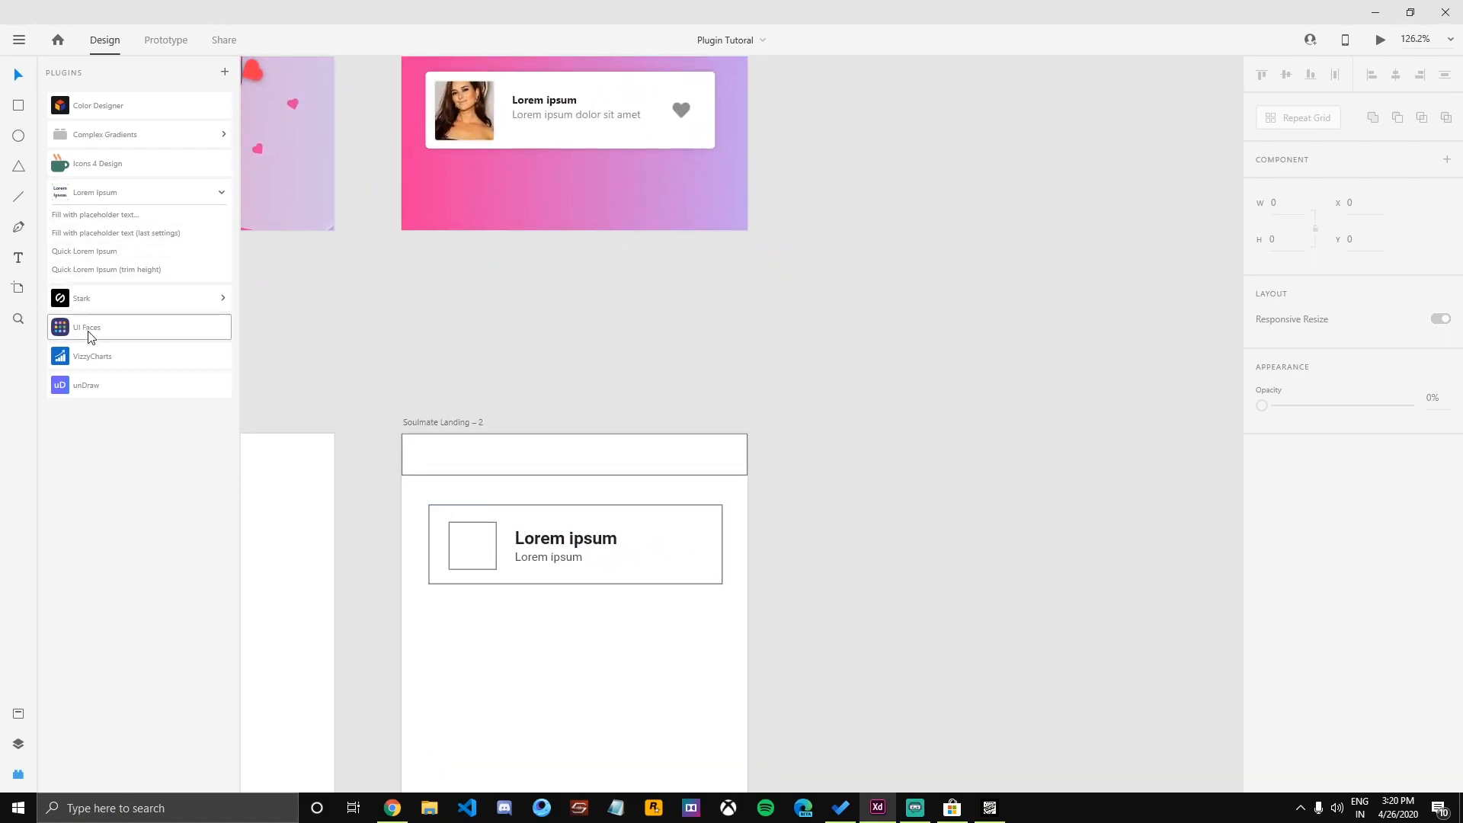
pyautogui.click(116, 164)
pyautogui.doubleClick(96, 156)
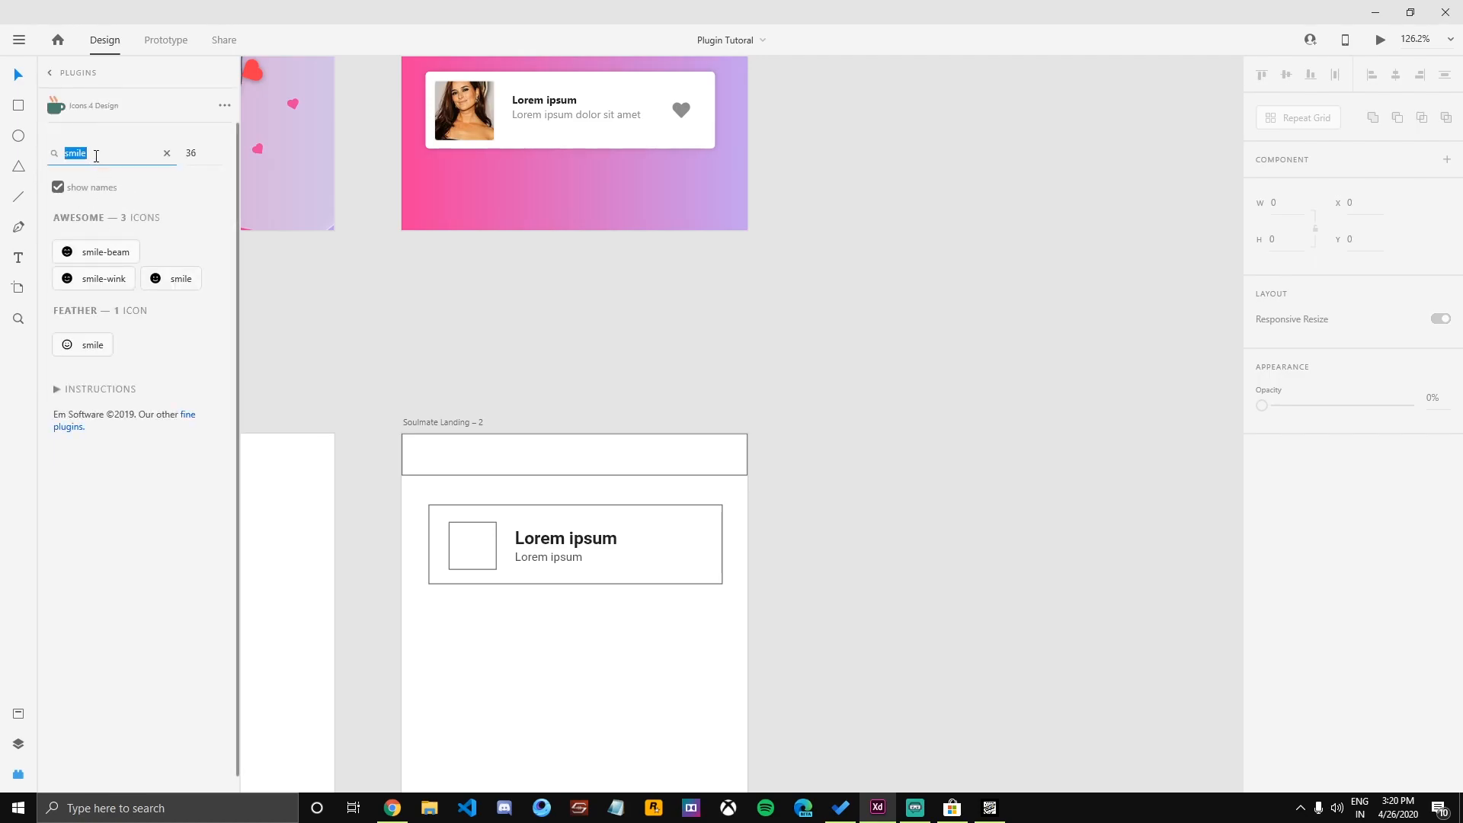
pyautogui.write('heart')
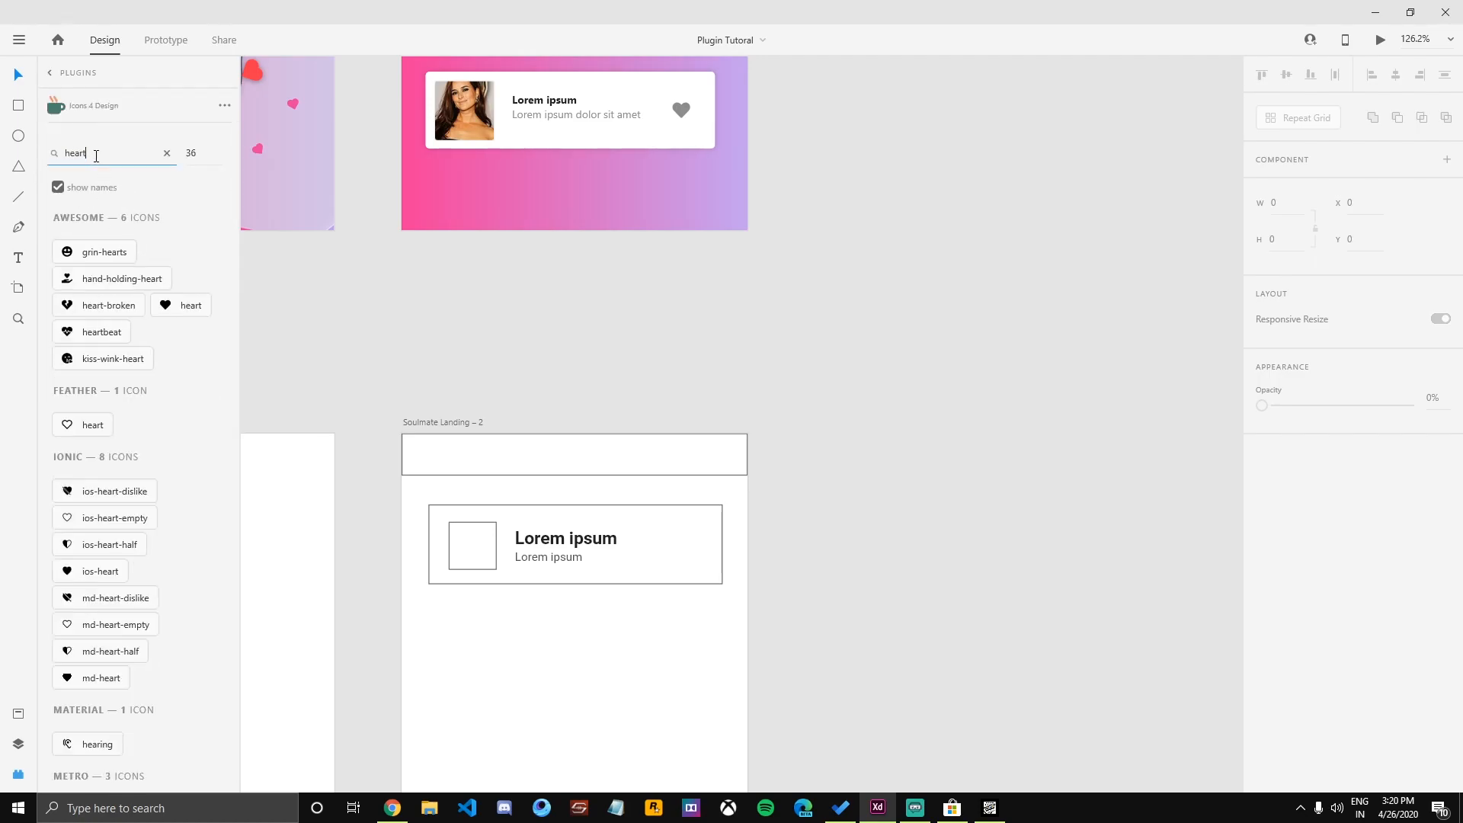
pyautogui.click(185, 307)
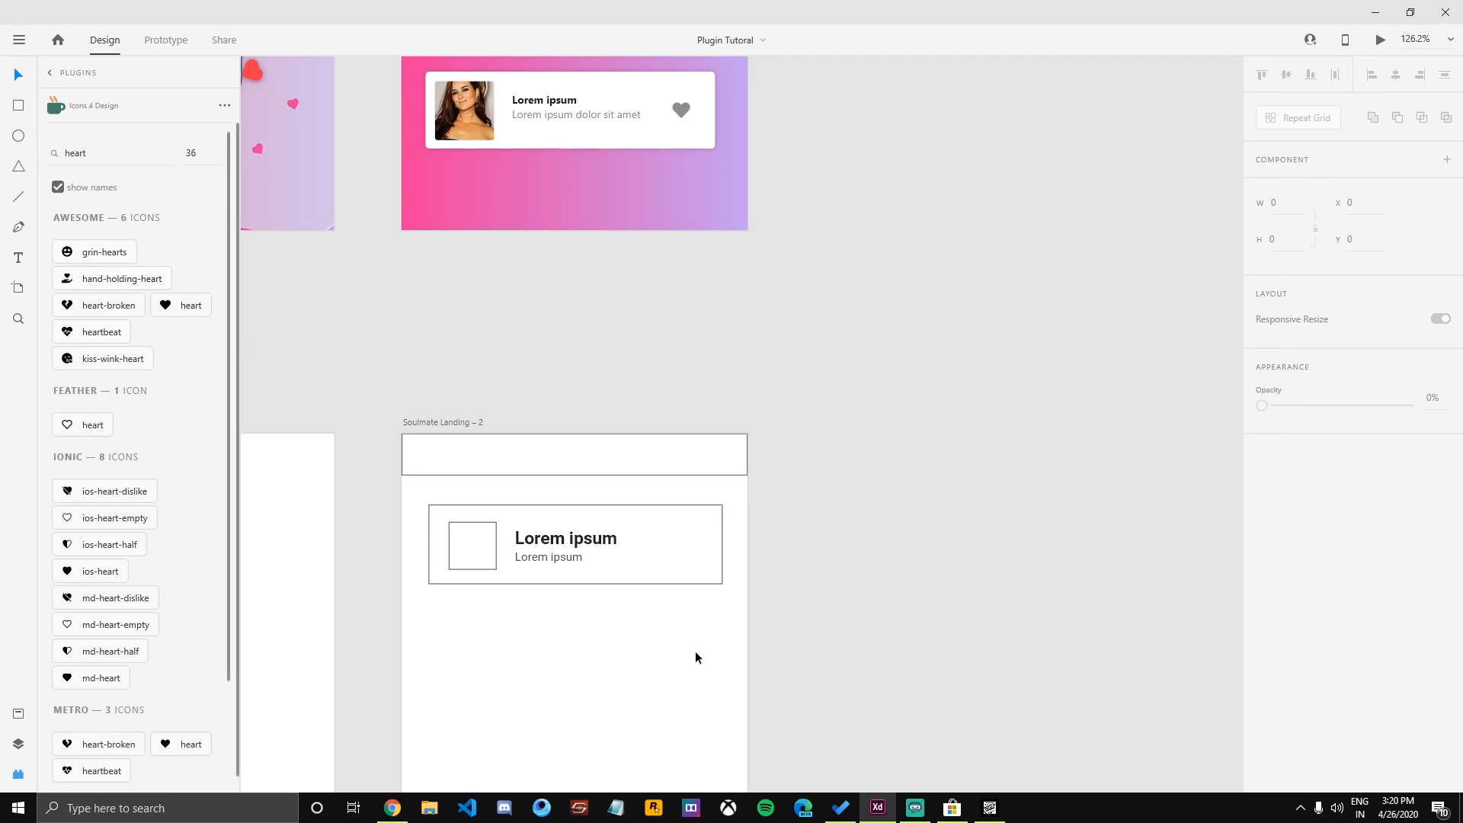
pyautogui.click(185, 307)
pyautogui.hotkey('ctrl', 'x')
pyautogui.moveTo(833, 401); pyautogui.dragTo(277, 98)
pyautogui.moveTo(367, 620); pyautogui.dragTo(328, 57)
# Insert the solid Awesome heart icon on the Soulmate Landing – 2 artboard, scale it down and place it at the card's right end.
pyautogui.click(371, 258)
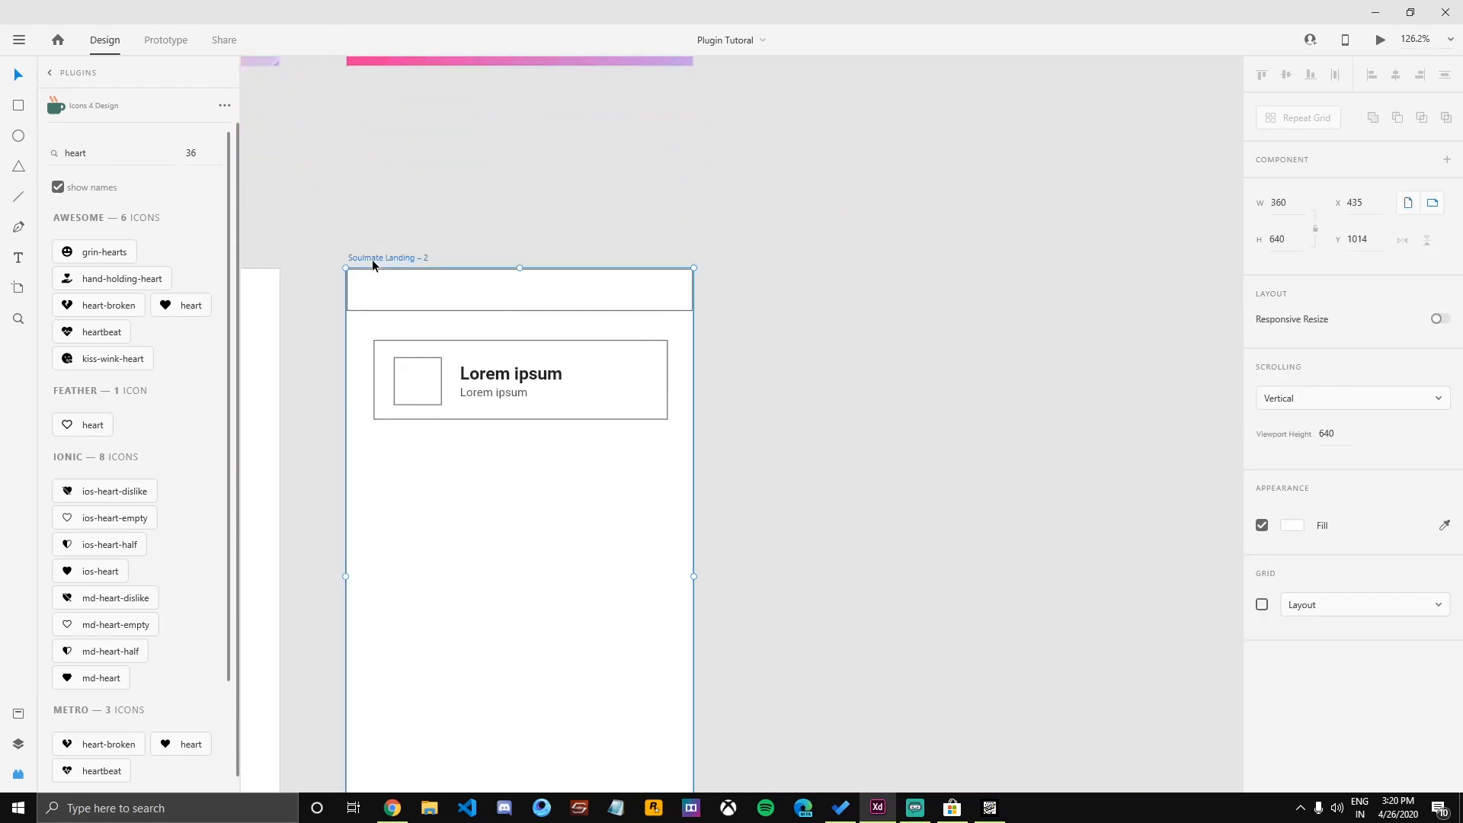
pyautogui.click(197, 311)
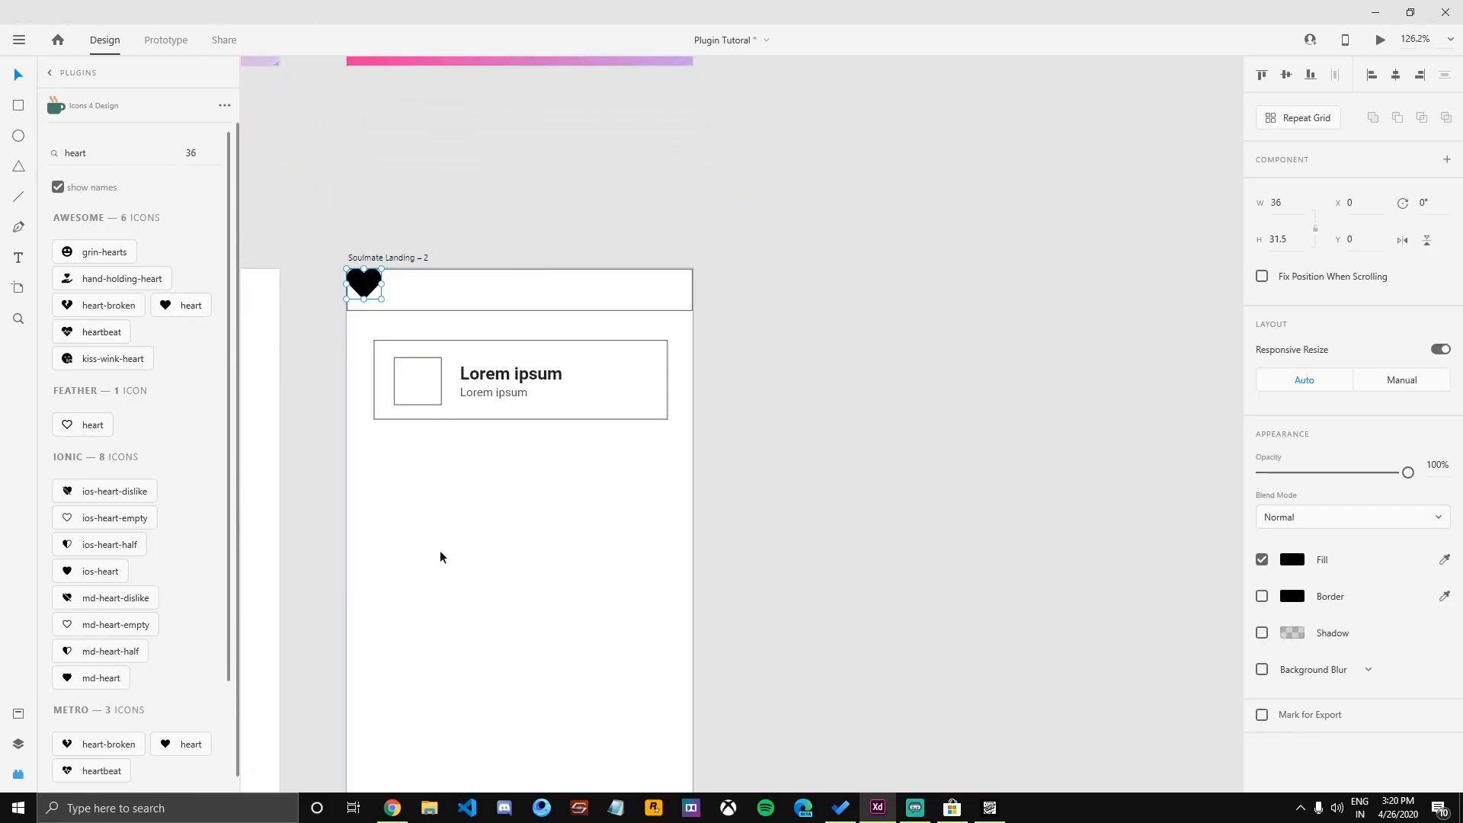
pyautogui.moveTo(347, 269); pyautogui.dragTo(636, 387)
pyautogui.click(334, 299)
pyautogui.click(712, 400)
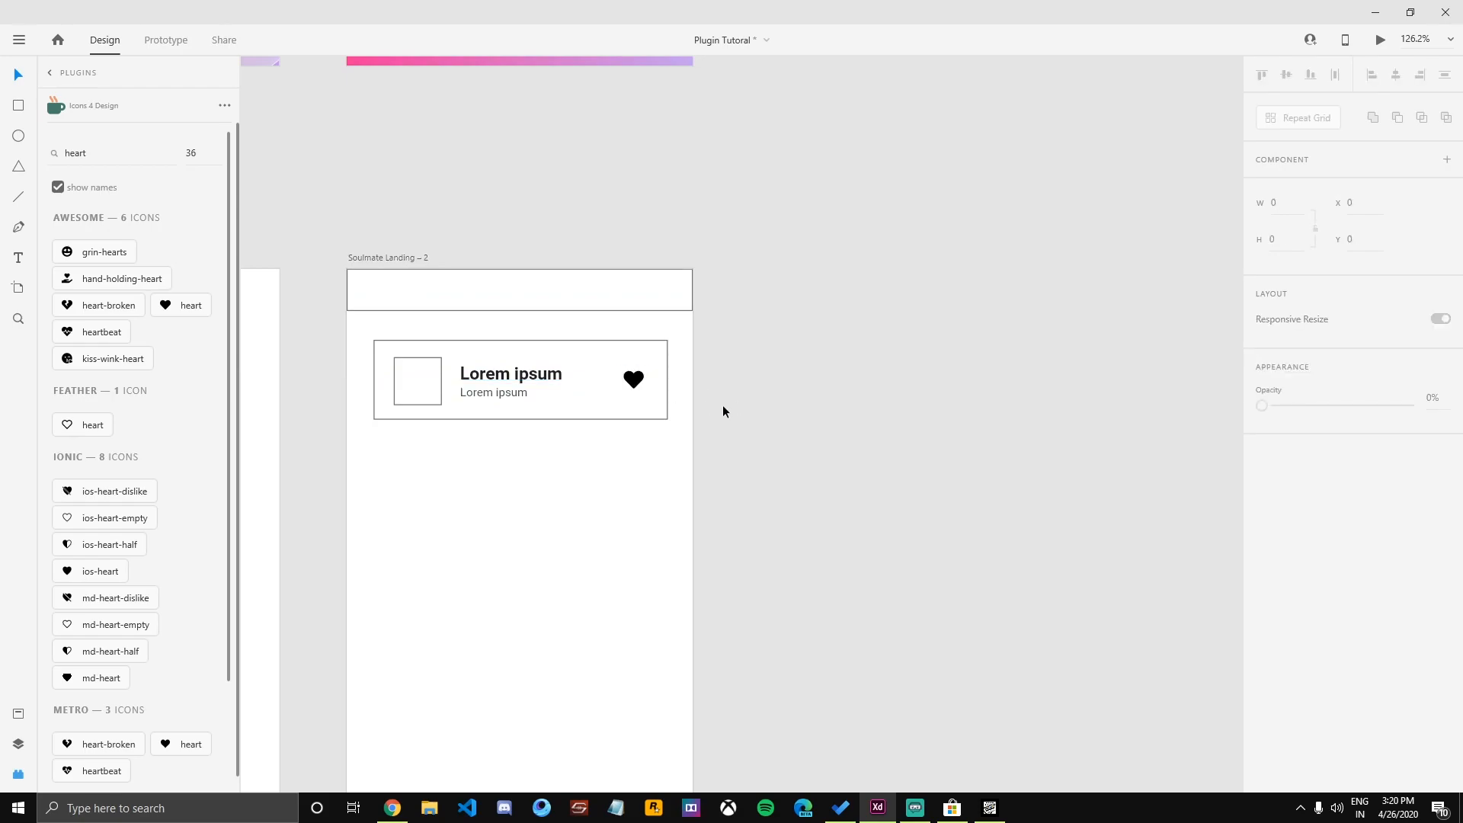
# Round the card's corners to a radius of 4.
pyautogui.scroll(-3, 722, 405)
pyautogui.scroll(5, 758, 579)
pyautogui.scroll(-5, 783, 529)
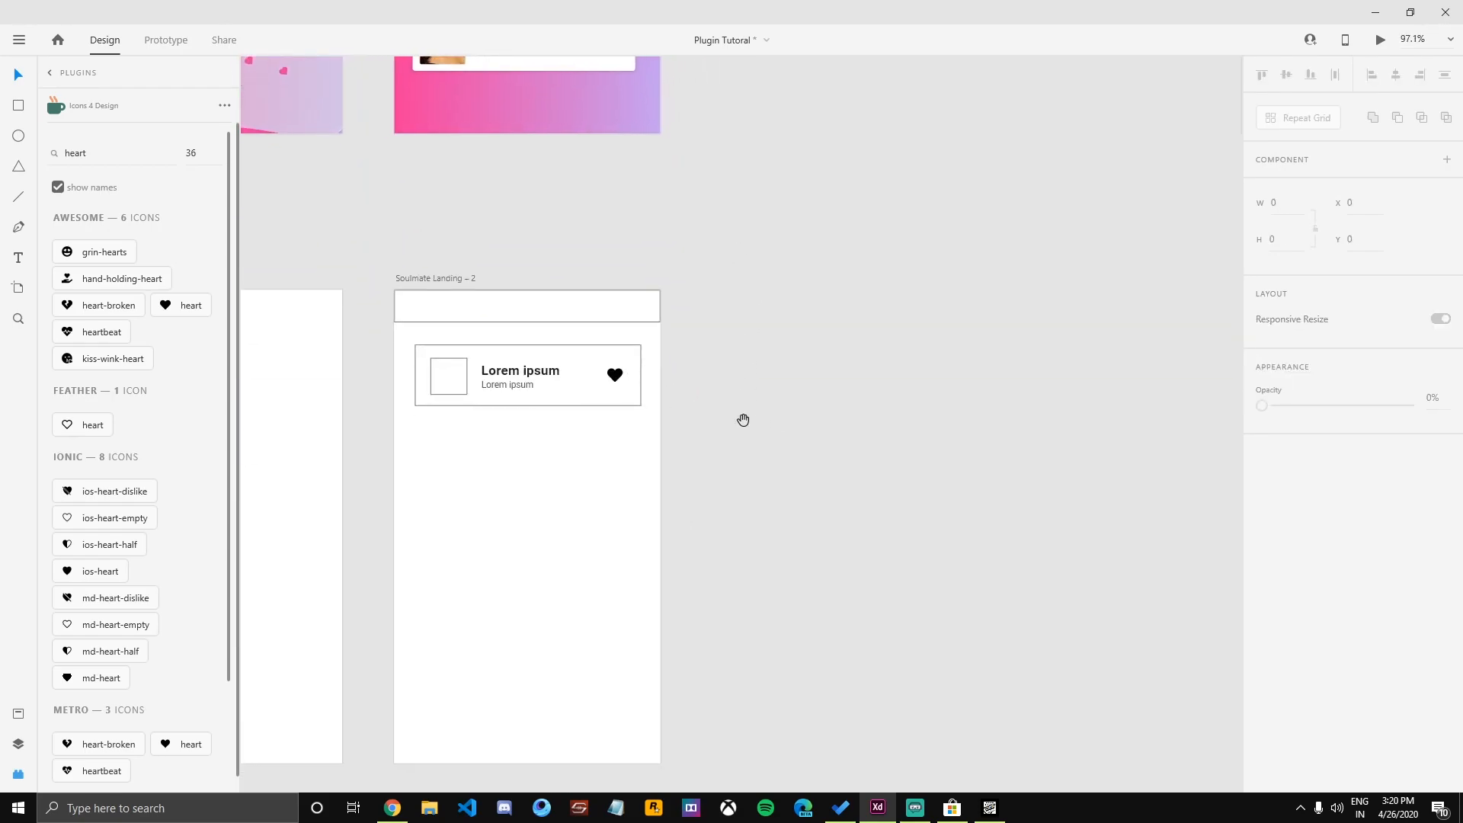
pyautogui.keyDown('ctrl'); pyautogui.scroll(2, 550, 472); pyautogui.keyUp('ctrl')
pyautogui.click(451, 385)
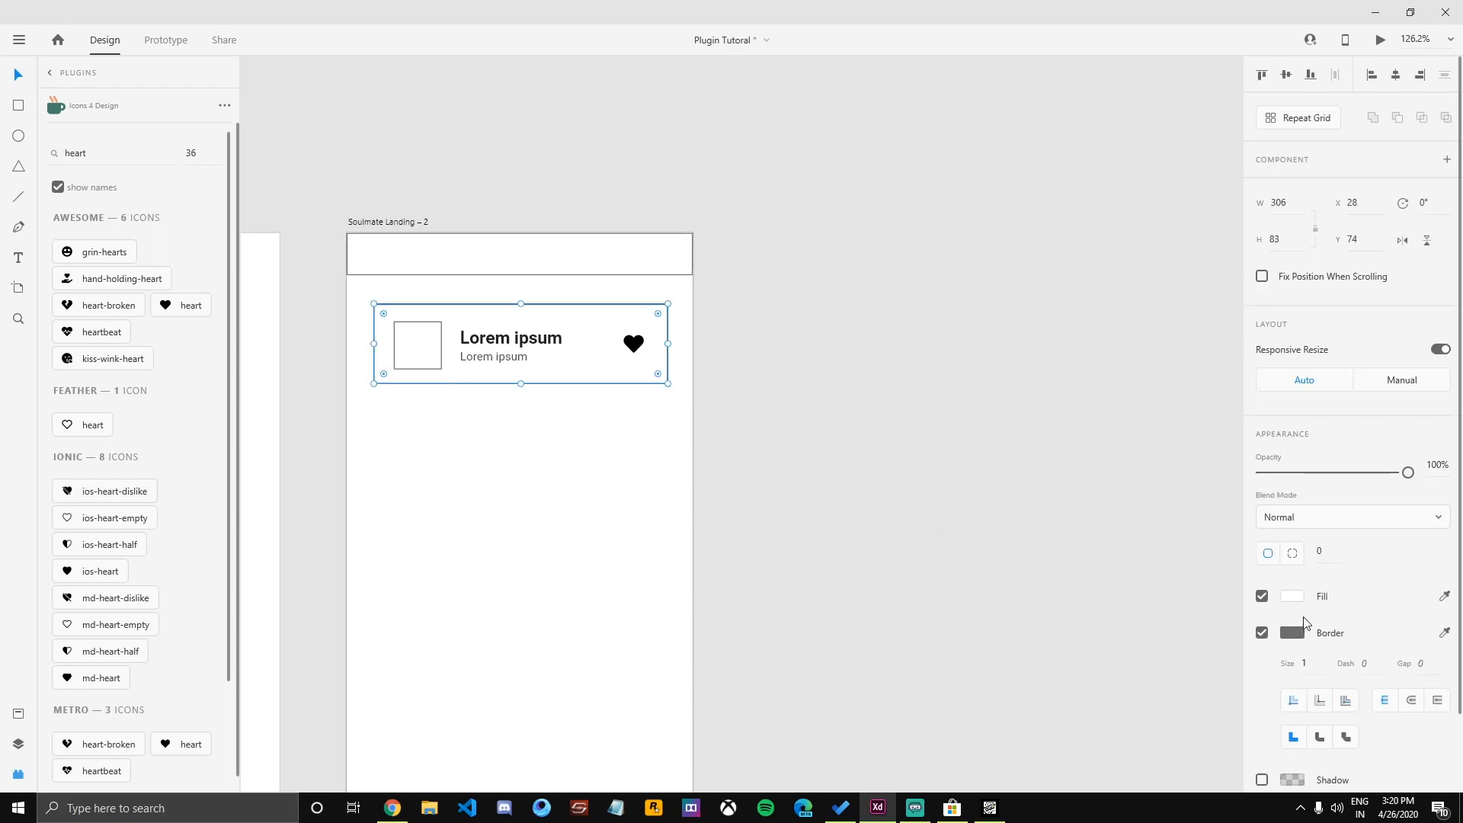
# Remove the header bar's border and give the bar a shadow.
pyautogui.click(642, 270)
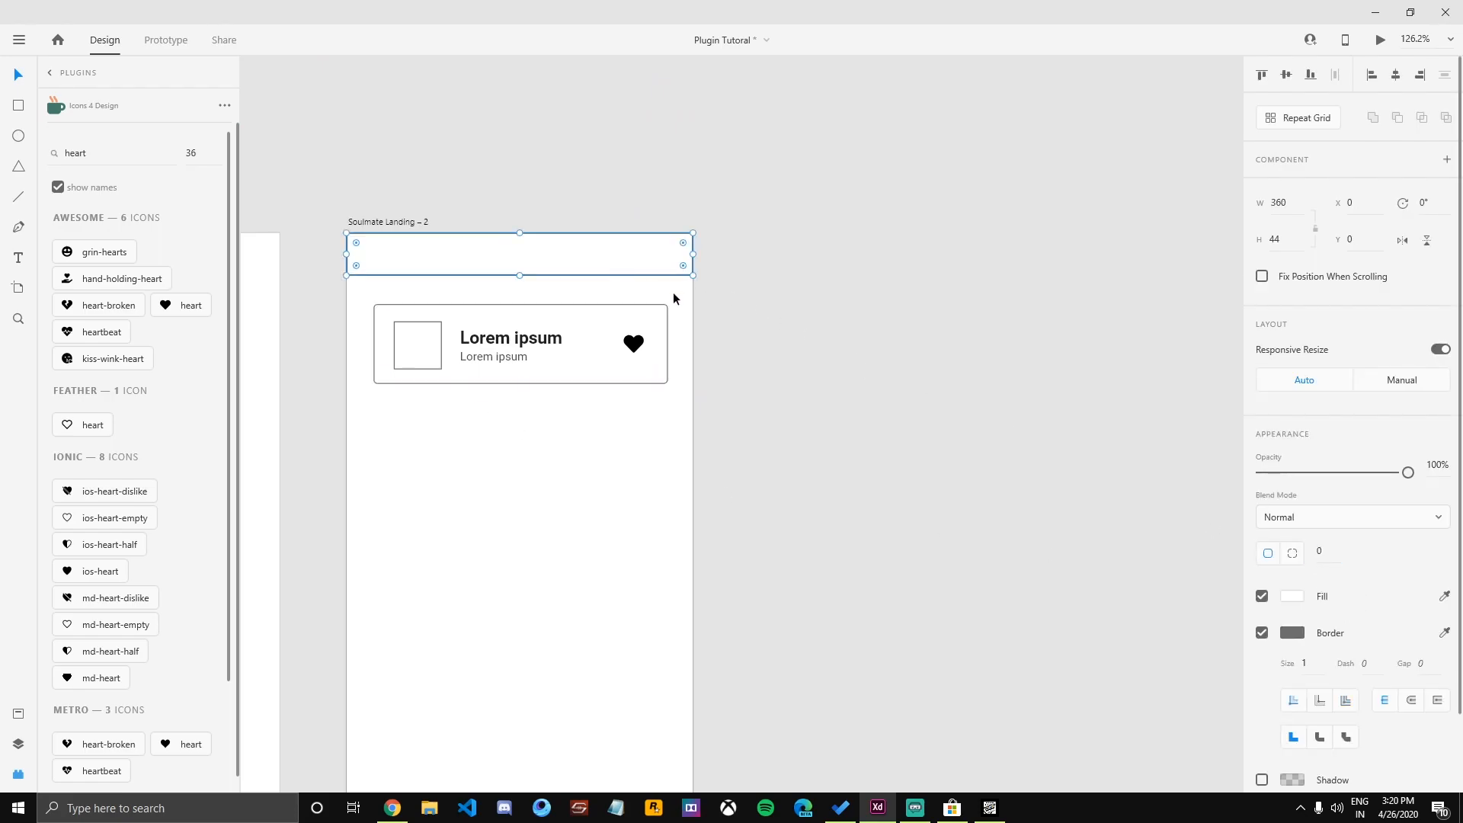
pyautogui.click(1262, 632)
pyautogui.click(1261, 668)
pyautogui.click(823, 395)
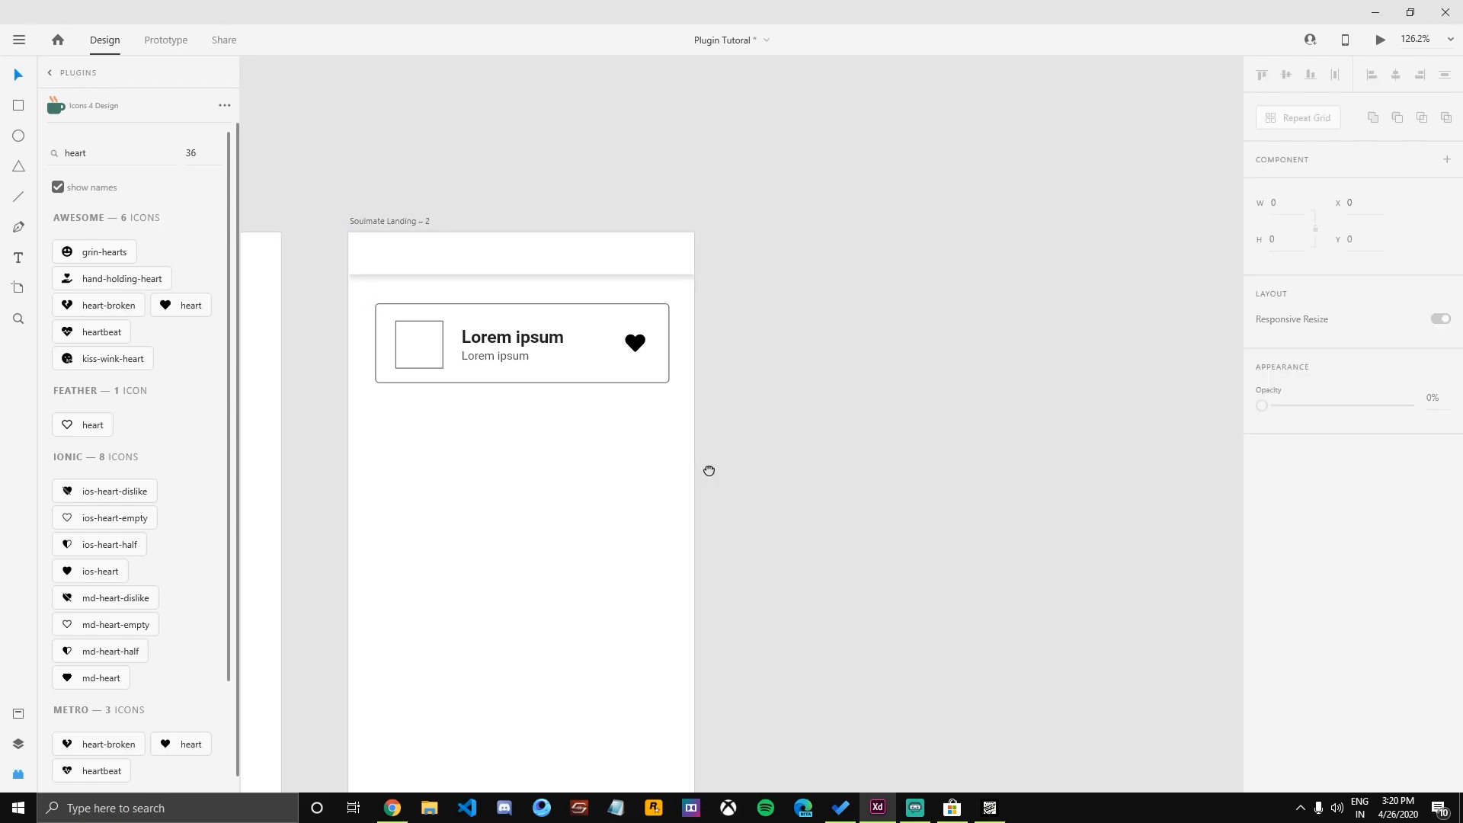
# Remove the card's border and give the card a shadow.
pyautogui.click(540, 379)
pyautogui.click(1261, 632)
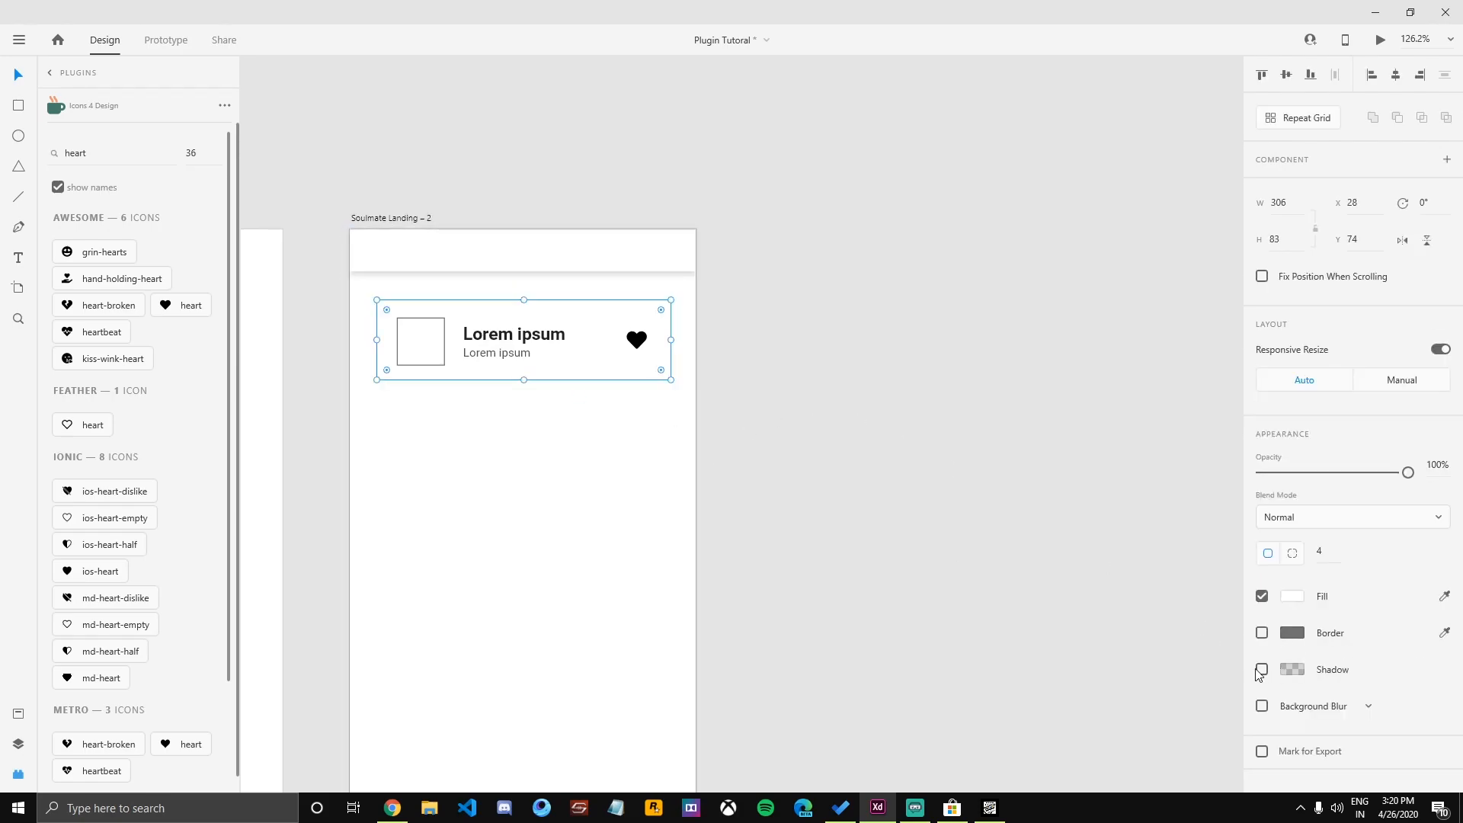
pyautogui.click(1262, 670)
# Set the square picture placeholder's border color to #E8E8E8 and its corner radius to 3.
pyautogui.doubleClick(425, 340)
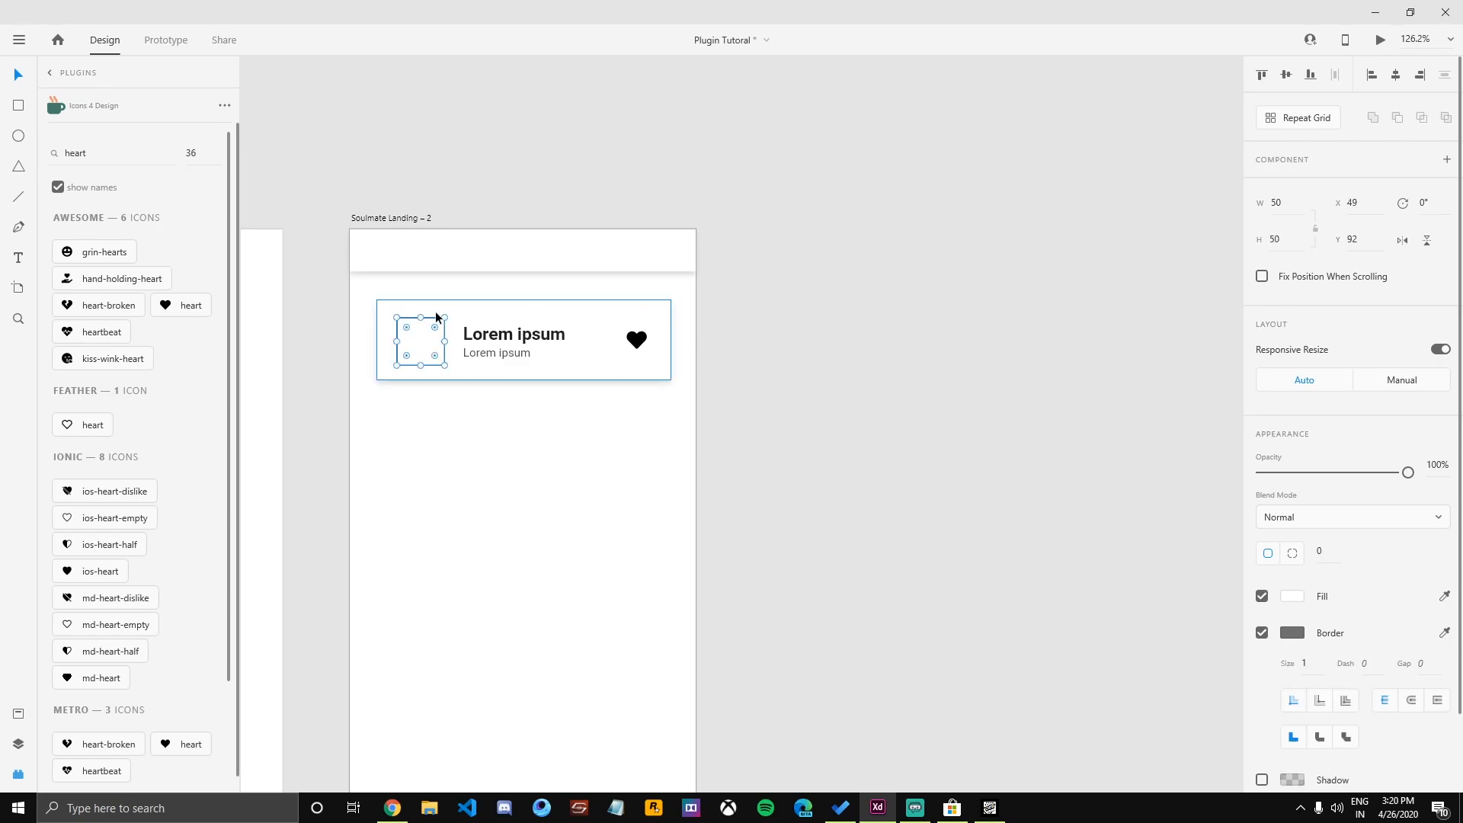
pyautogui.click(1291, 632)
pyautogui.moveTo(1094, 608); pyautogui.dragTo(1001, 541)
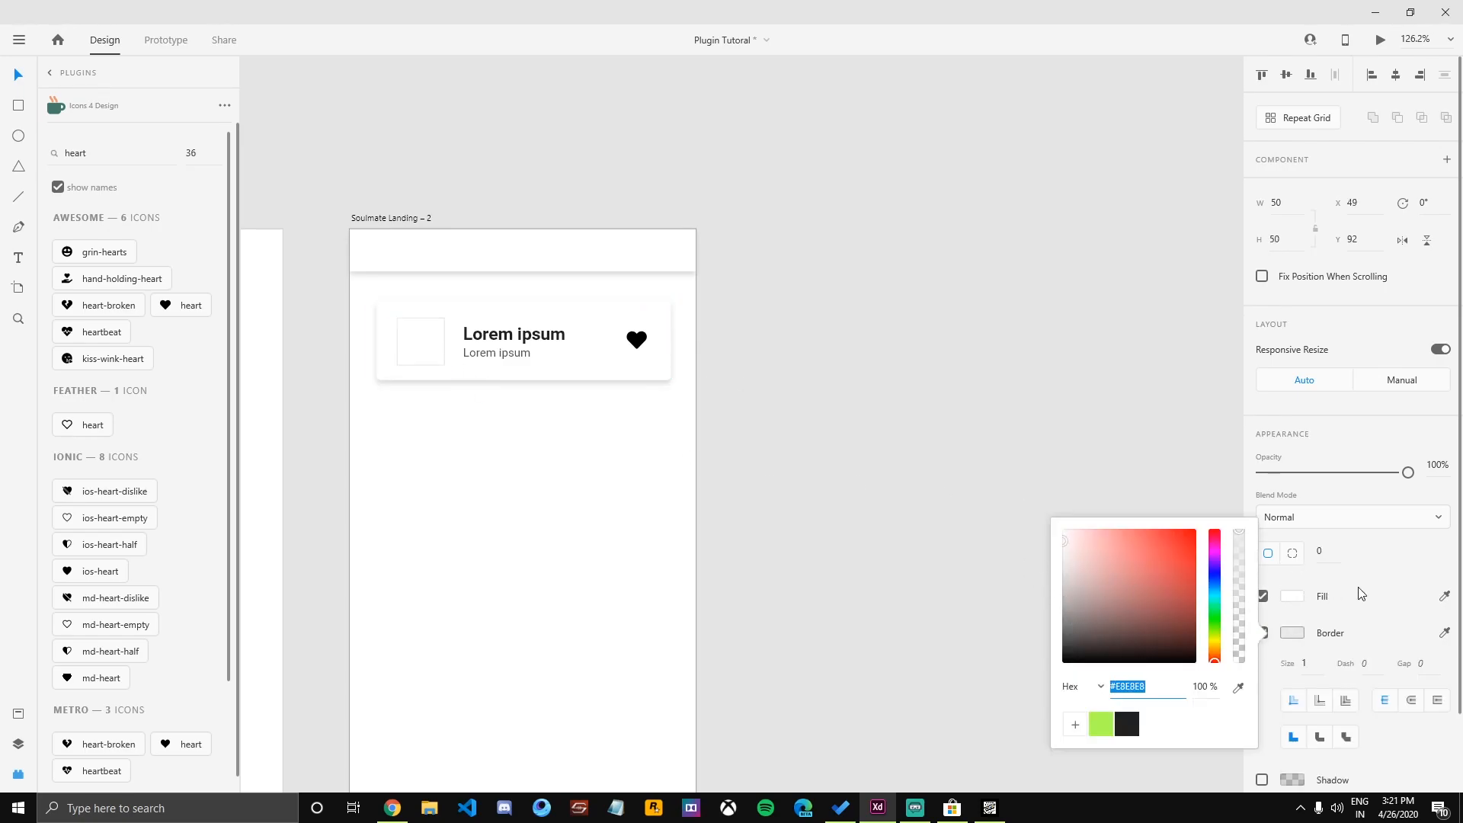
pyautogui.click(1329, 558)
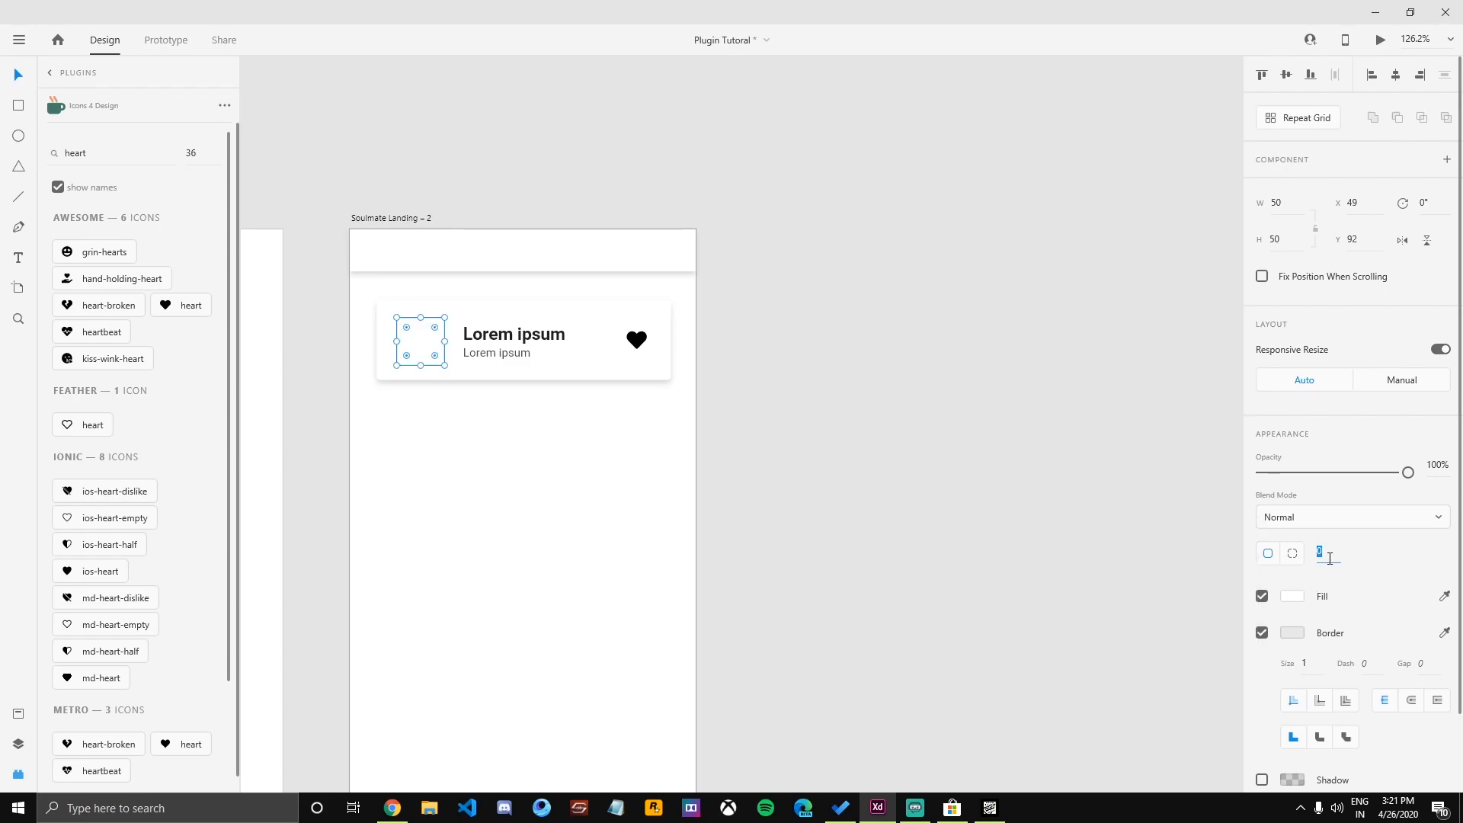
pyautogui.write('3')
pyautogui.press('Return')
# Move the picture placeholder slightly up inside the card to Y 90.
pyautogui.click(836, 385)
pyautogui.doubleClick(417, 358)
pyautogui.moveTo(425, 353); pyautogui.dragTo(424, 348)
pyautogui.click(874, 326)
# Group the card with its picture placeholder, both text lines and heart icon.
pyautogui.moveTo(853, 306); pyautogui.dragTo(258, 459)
pyautogui.hotkey('ctrl', 'g')
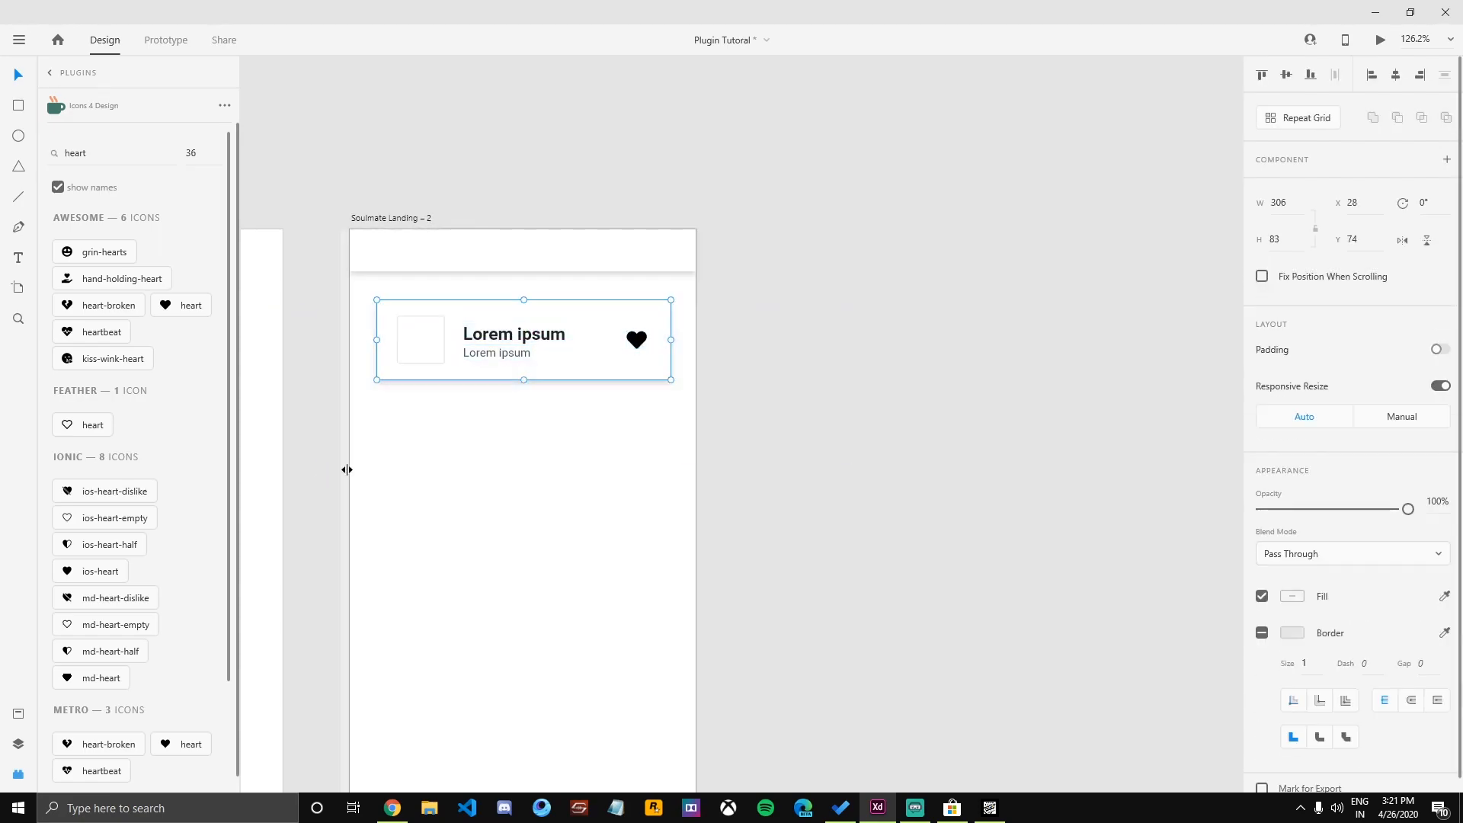
pyautogui.click(533, 528)
pyautogui.scroll(-3, 533, 529)
pyautogui.moveTo(541, 411); pyautogui.dragTo(519, 716)
pyautogui.hotkey('ctrl', 'z')
# Repeat the card group down the artboard as a five-card Repeat Grid and tighten the gaps between the cards.
pyautogui.click(1301, 122)
pyautogui.click(530, 665)
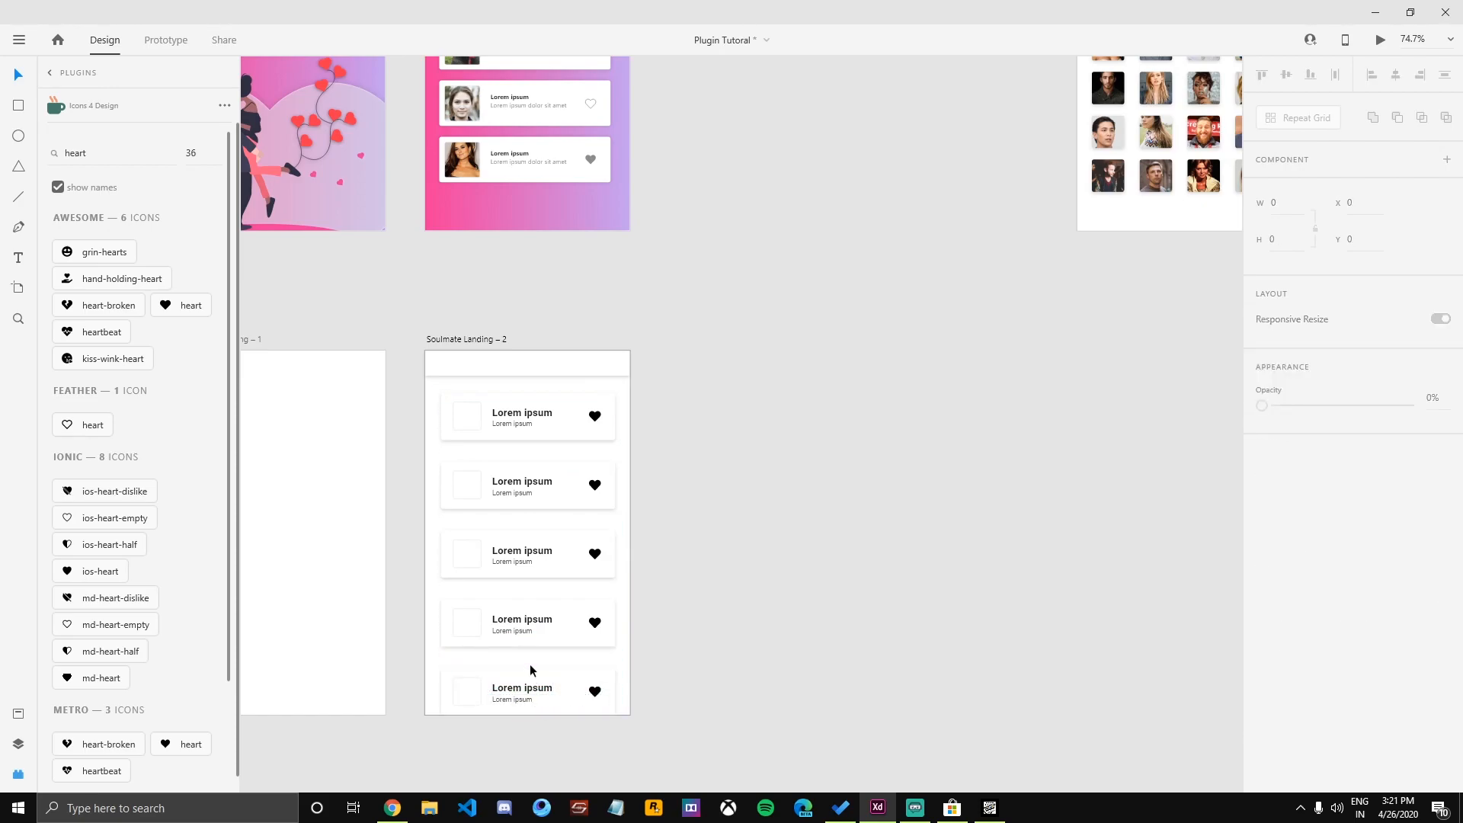
pyautogui.click(540, 656)
pyautogui.moveTo(539, 660); pyautogui.dragTo(542, 640)
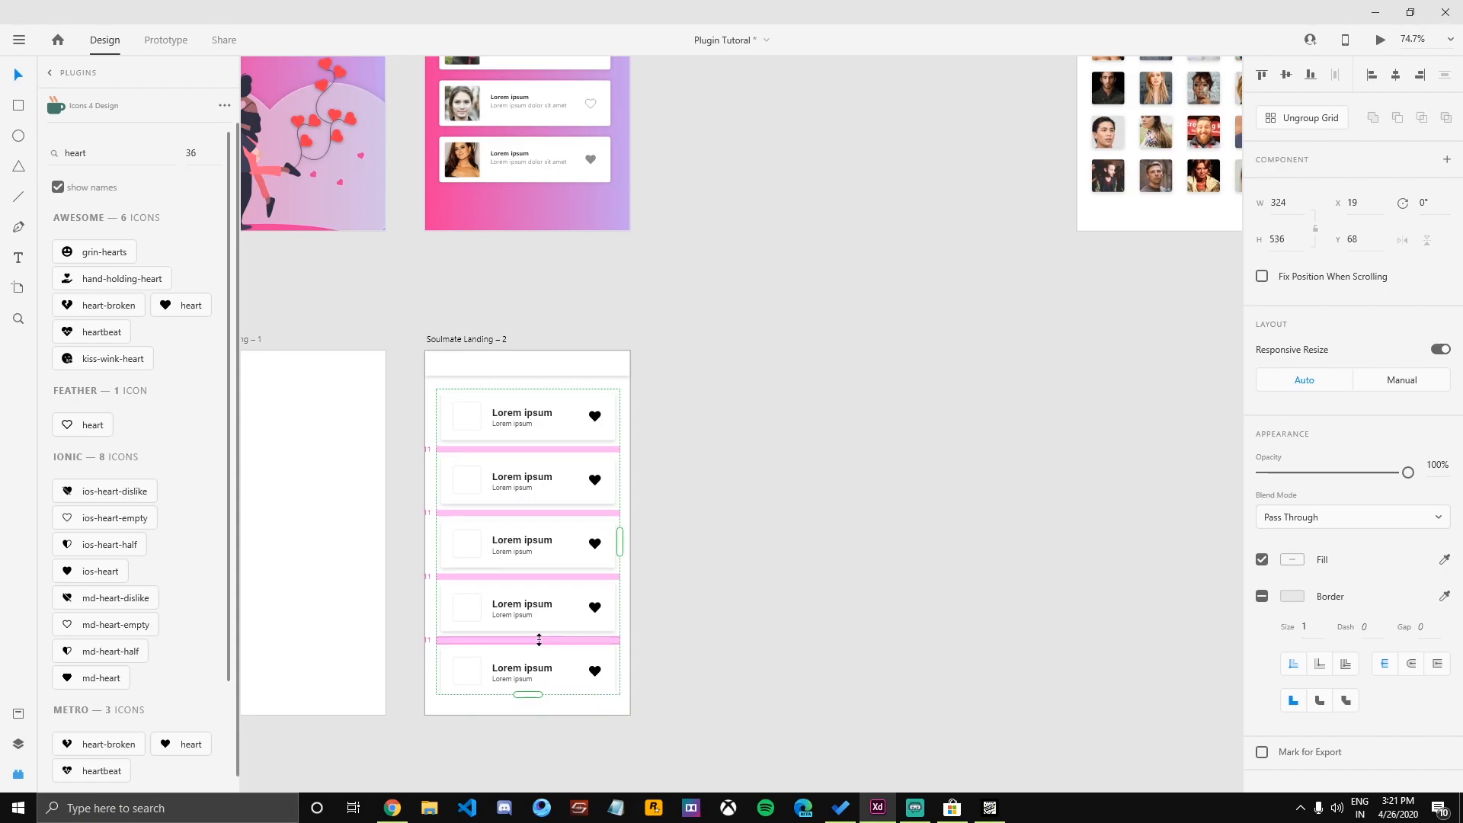
pyautogui.click(719, 647)
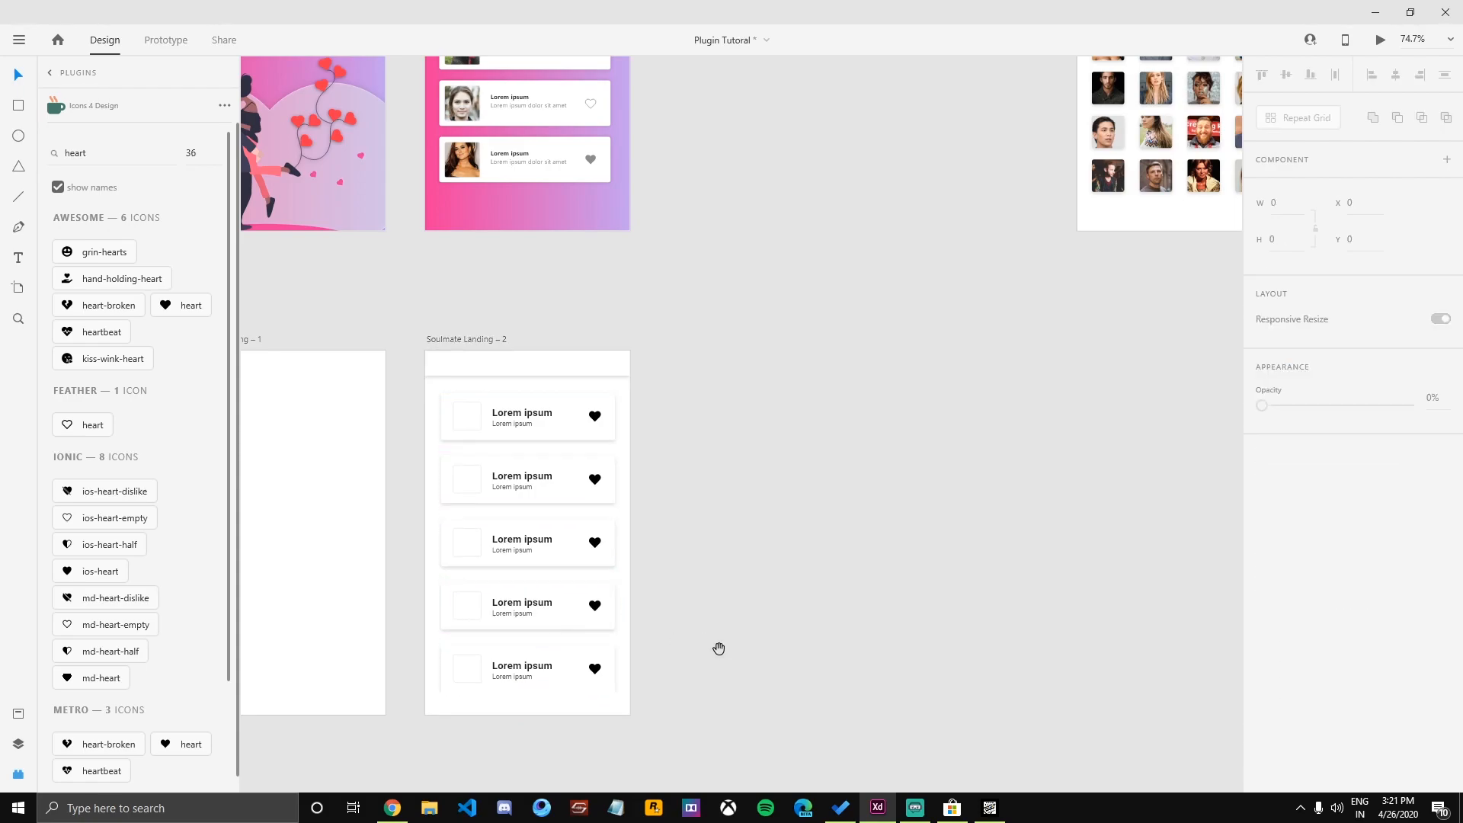
# Ungroup the Repeat Grid into separate card groups.
pyautogui.moveTo(718, 647); pyautogui.dragTo(726, 566)
pyautogui.scroll(3, 720, 545)
pyautogui.click(410, 295)
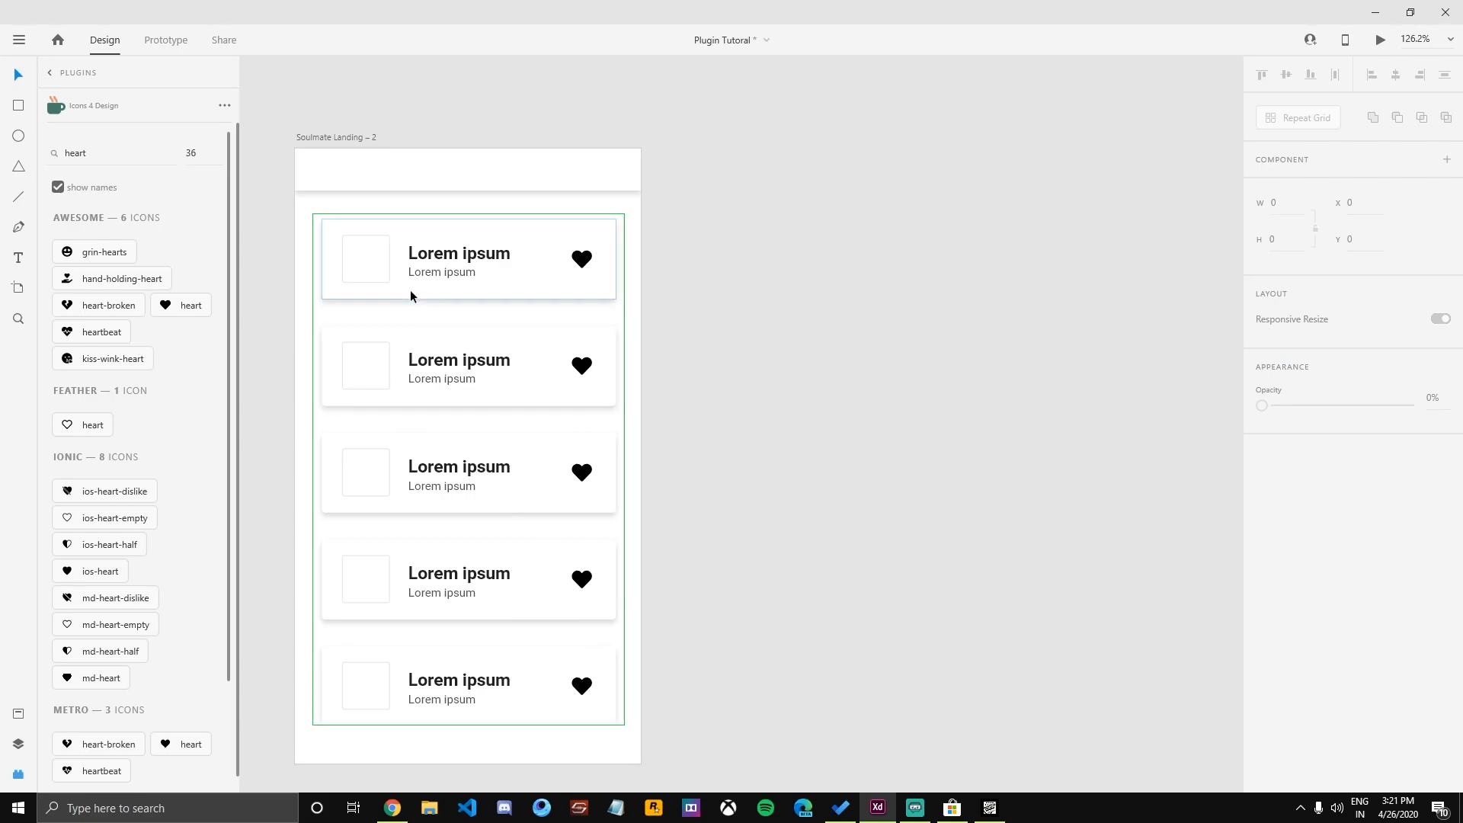
pyautogui.hotkey('ctrl', 'shift', 'g')
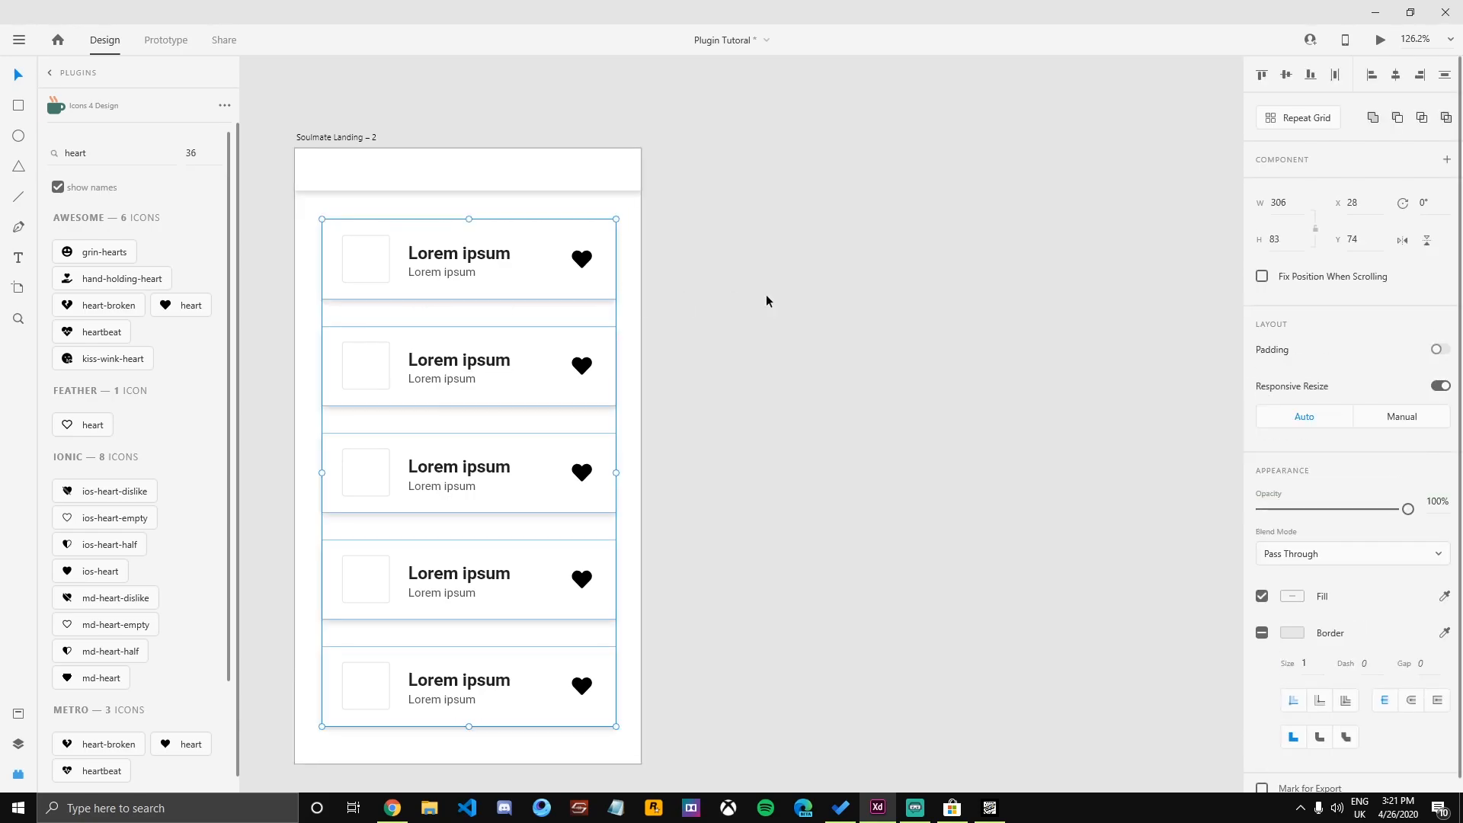
pyautogui.moveTo(800, 326); pyautogui.dragTo(868, 264)
pyautogui.click(829, 267)
pyautogui.click(438, 183)
pyautogui.click(940, 213)
pyautogui.moveTo(892, 213); pyautogui.dragTo(386, 676)
pyautogui.press('Escape')
# Fill the picture placeholders of all five cards with UI Faces avatars, using Male and Female genders and the Happiness emotion.
pyautogui.keyDown('ctrl'); pyautogui.click(434, 197); pyautogui.keyUp('ctrl')
pyautogui.keyDown('ctrl'); pyautogui.keyDown('shift'); pyautogui.click(418, 313); pyautogui.keyUp('shift'); pyautogui.keyUp('ctrl')
pyautogui.keyDown('ctrl'); pyautogui.keyDown('shift'); pyautogui.click(444, 399); pyautogui.keyUp('shift'); pyautogui.keyUp('ctrl')
pyautogui.keyDown('ctrl'); pyautogui.keyDown('shift'); pyautogui.click(450, 516); pyautogui.keyUp('shift'); pyautogui.keyUp('ctrl')
pyautogui.keyDown('ctrl'); pyautogui.keyDown('shift'); pyautogui.click(444, 637); pyautogui.keyUp('shift'); pyautogui.keyUp('ctrl')
pyautogui.moveTo(922, 505)
pyautogui.mouseDown()
pyautogui.moveTo(950, 582)
pyautogui.moveTo(905, 494)
pyautogui.mouseUp()
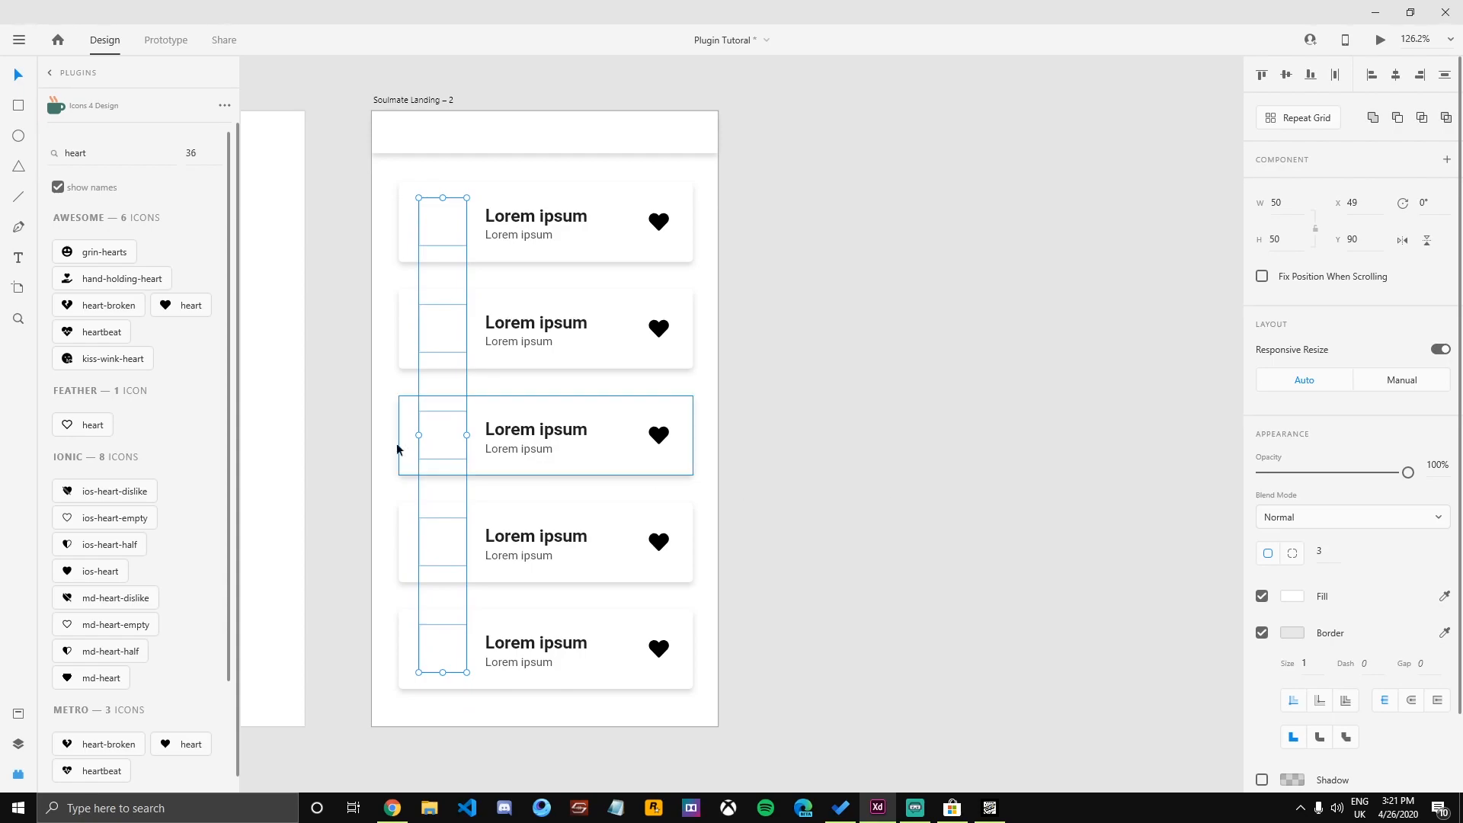
pyautogui.click(50, 74)
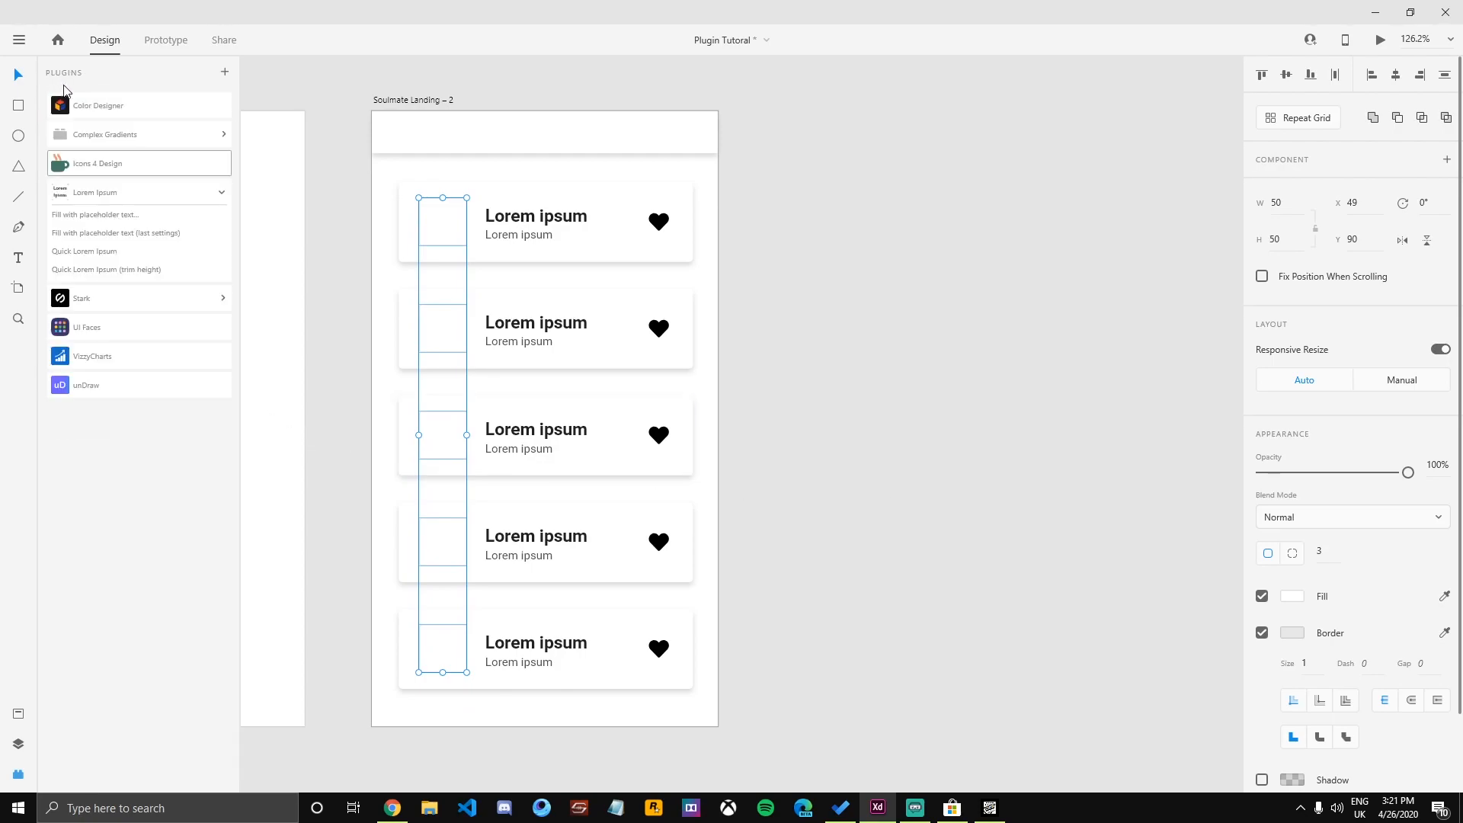
pyautogui.click(105, 327)
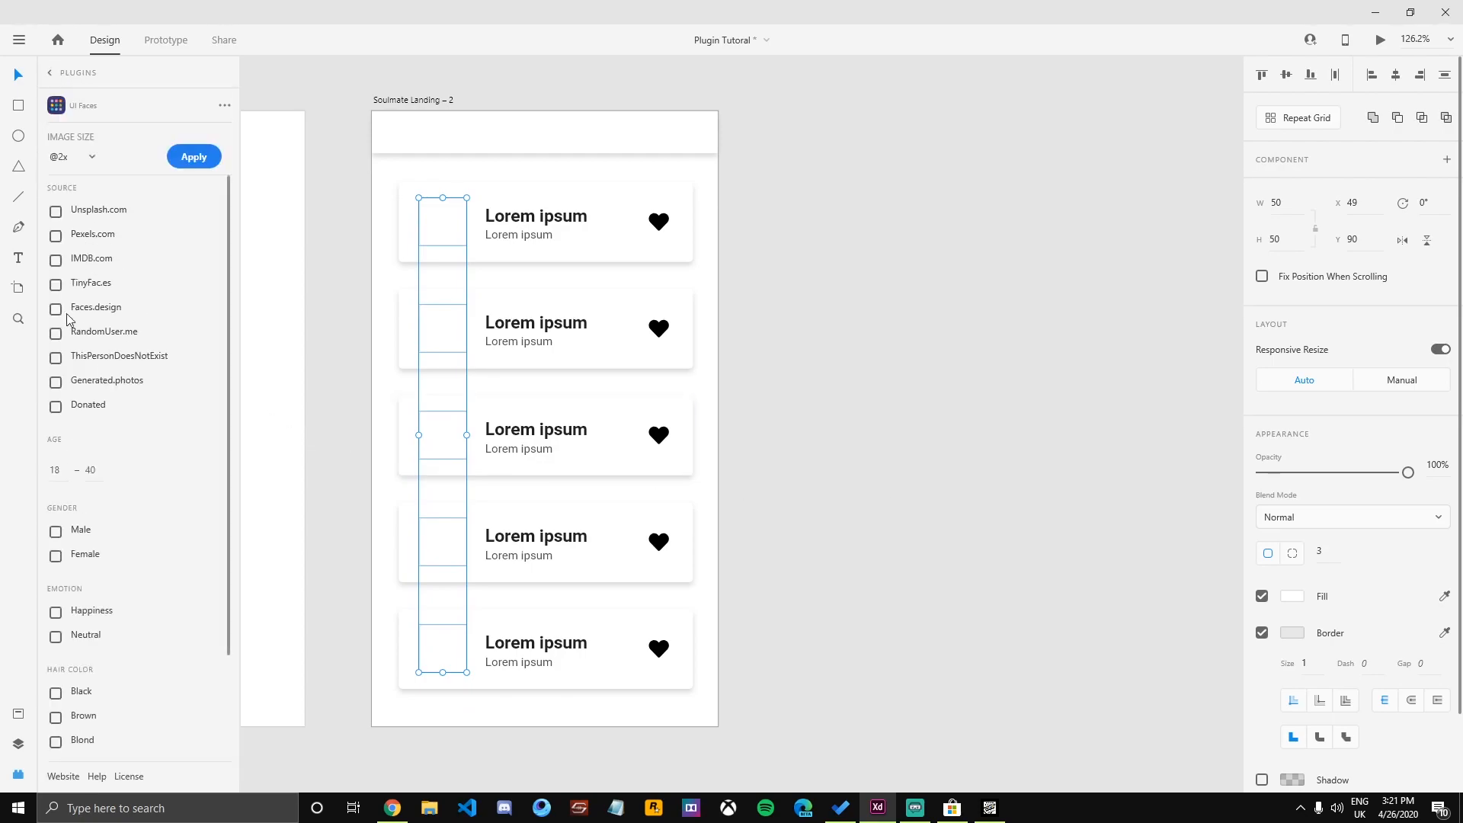
pyautogui.click(56, 531)
pyautogui.click(56, 555)
pyautogui.click(55, 611)
pyautogui.click(193, 157)
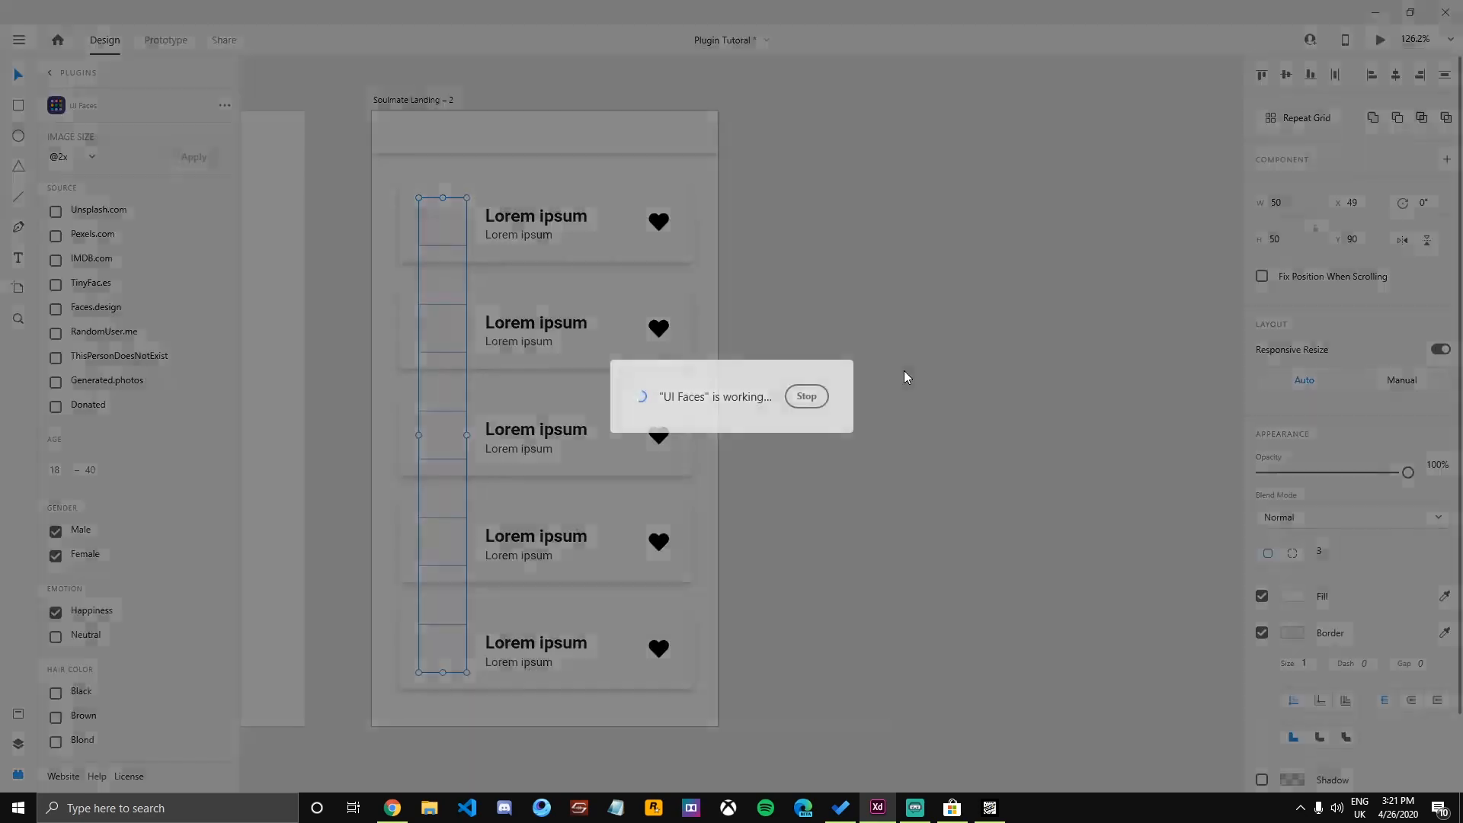
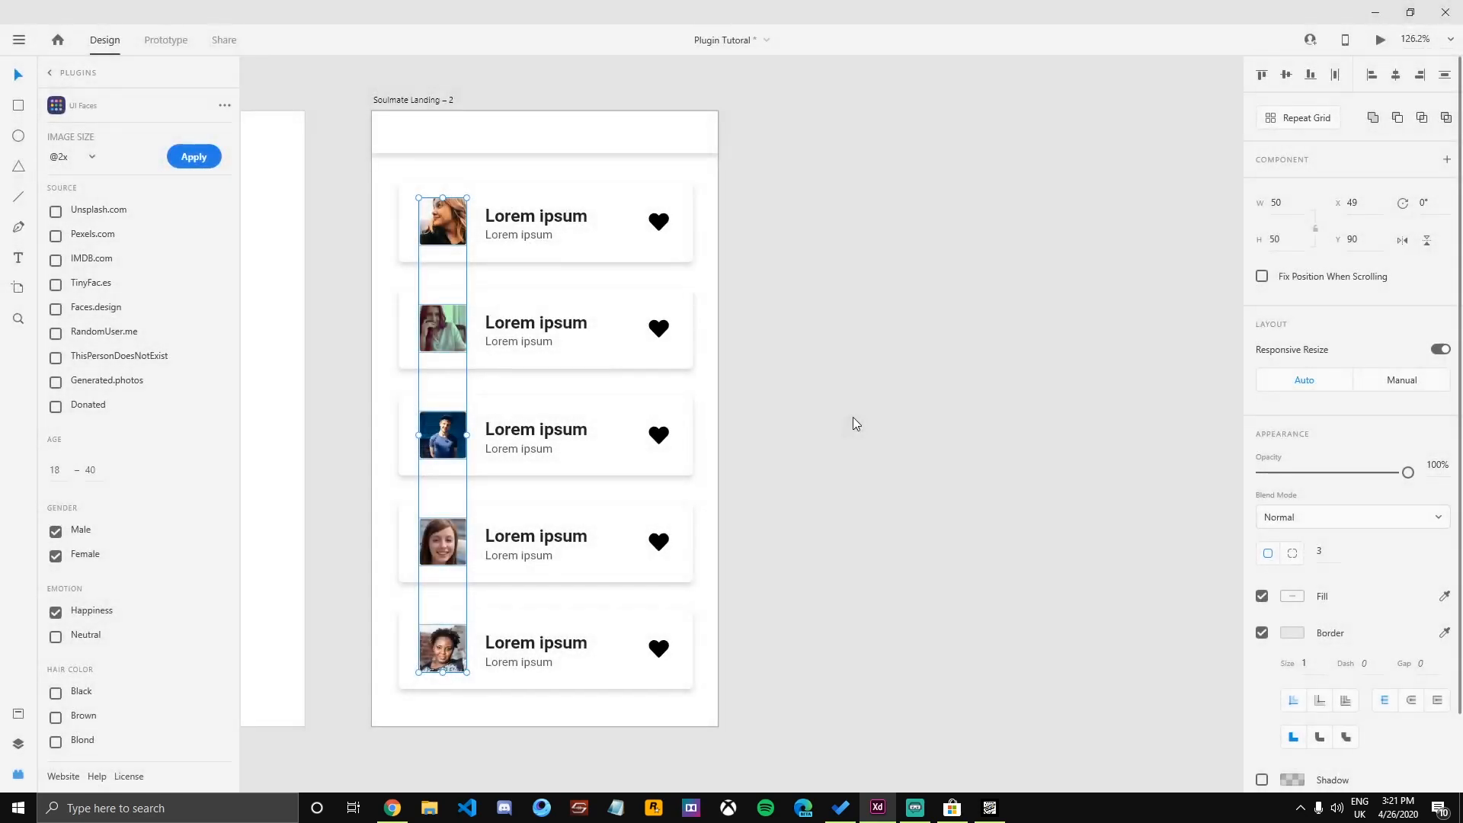
pyautogui.scroll(-3, 831, 456)
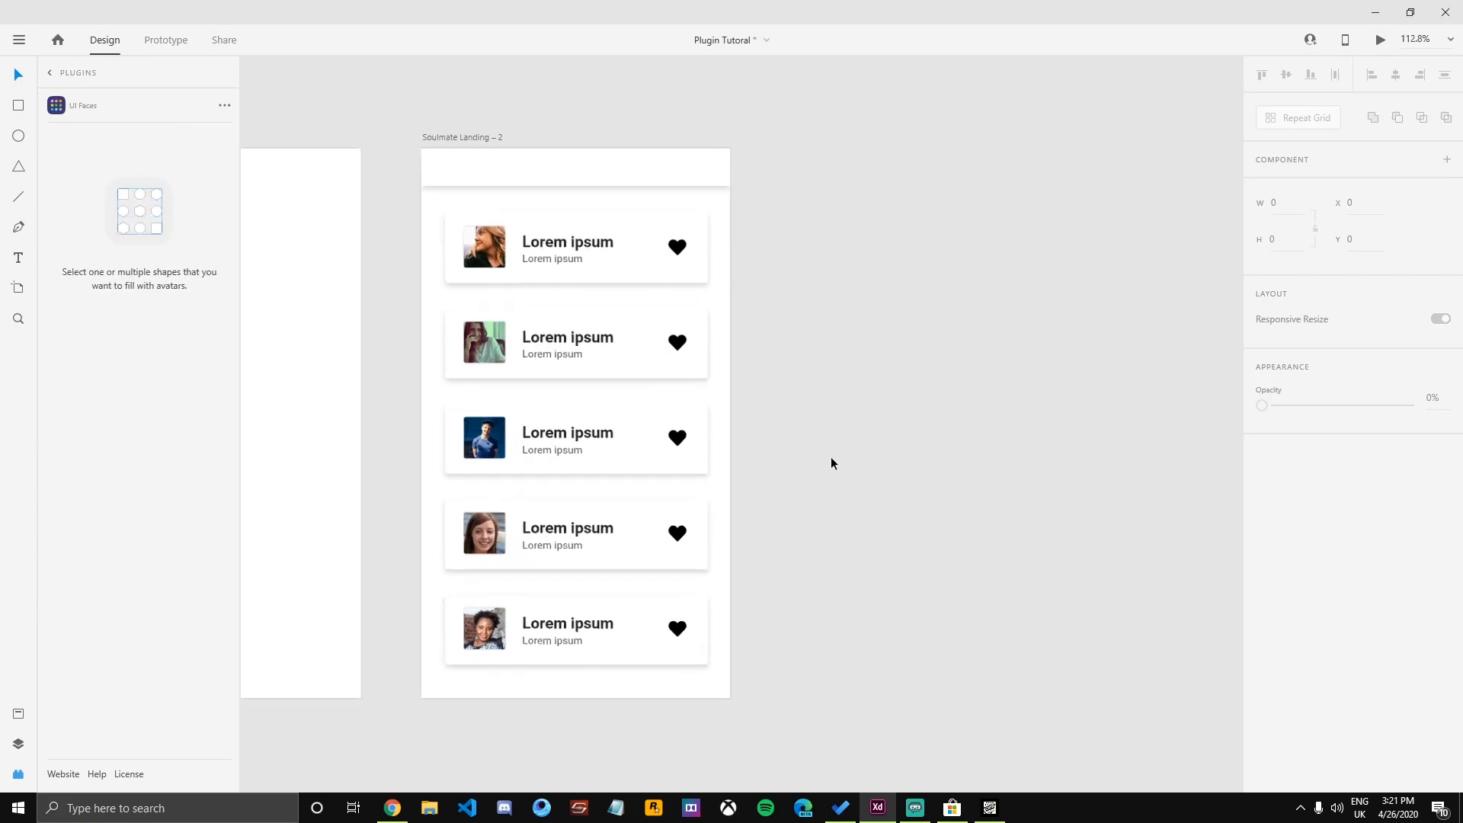
pyautogui.click(517, 246)
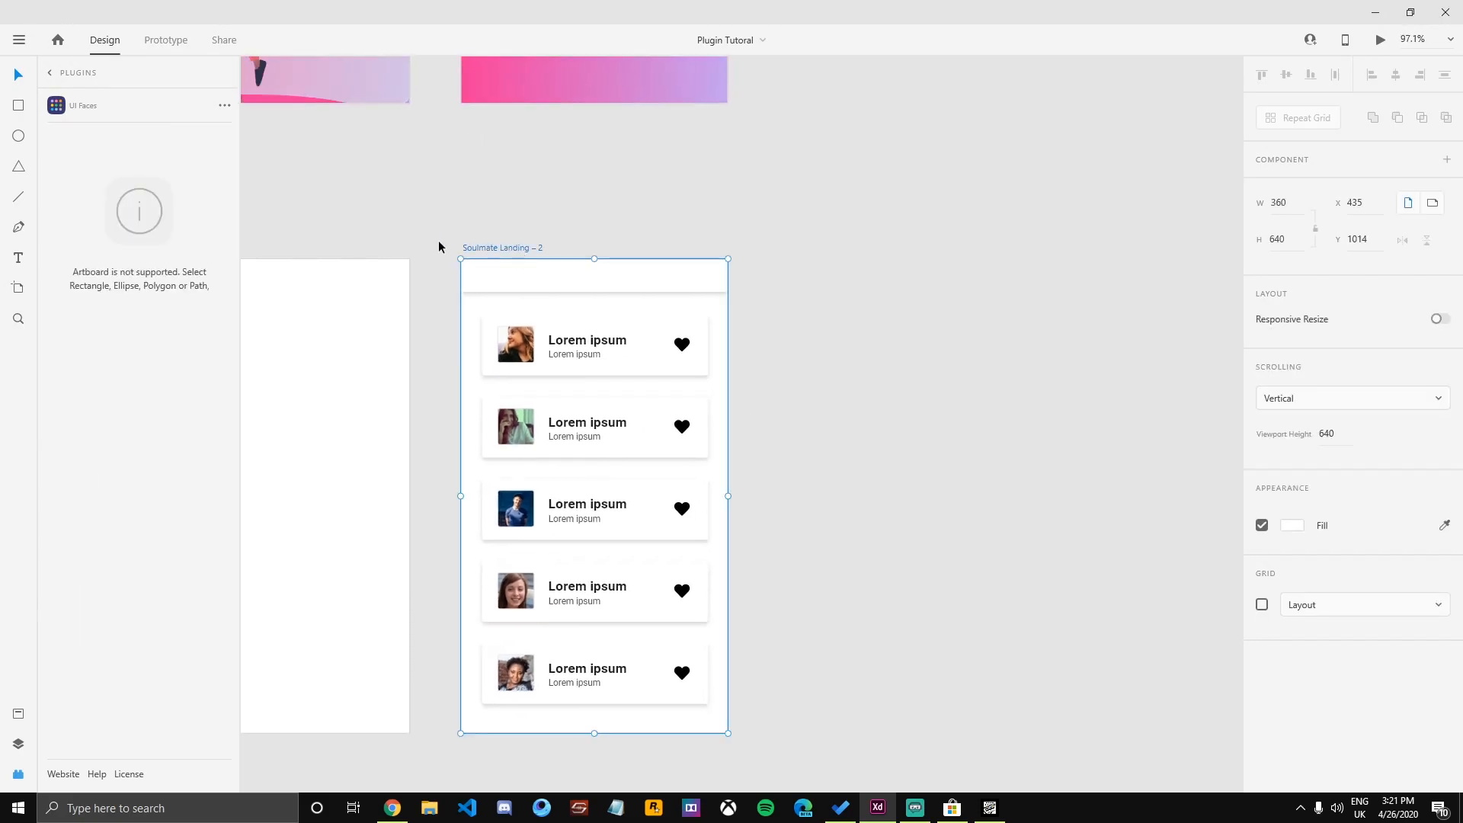
pyautogui.click(1299, 528)
pyautogui.click(794, 249)
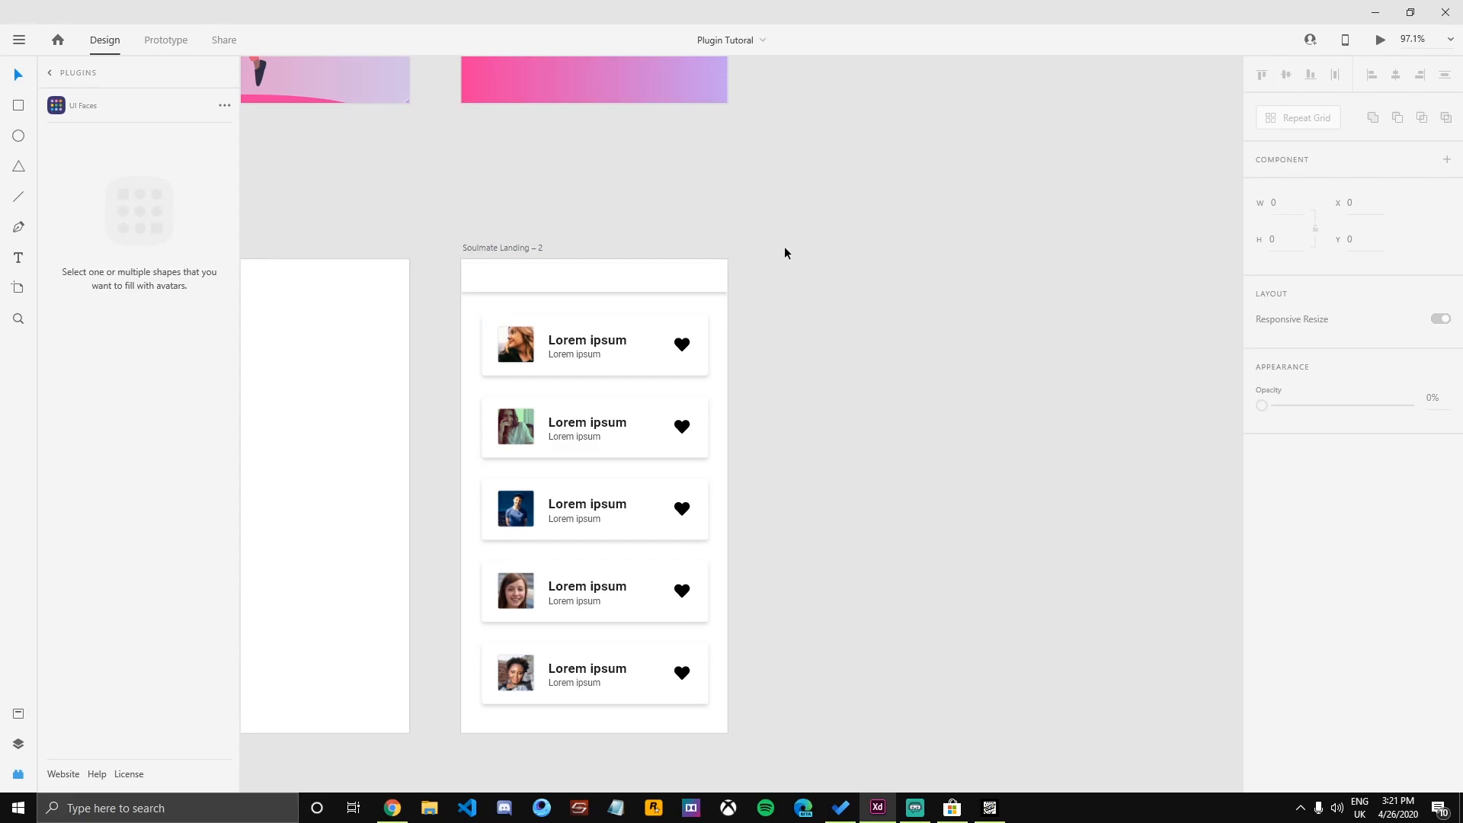
# Draw a borderless 360 × 640 rectangle covering the Soulmate Landing – 2 artboard and send it to the back.
pyautogui.press('r')
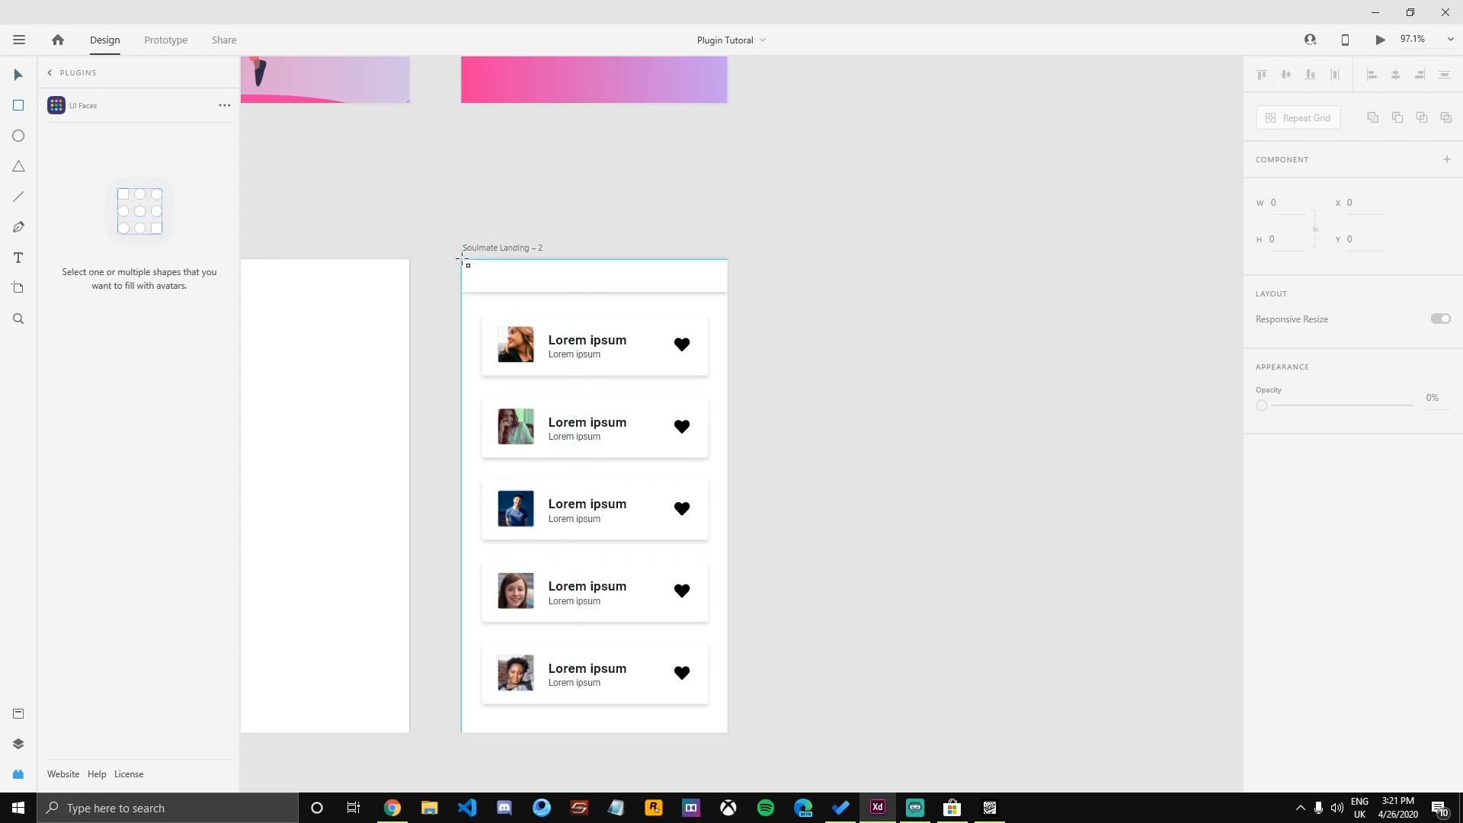
pyautogui.moveTo(461, 259); pyautogui.dragTo(727, 732)
pyautogui.click(1262, 595)
pyautogui.hotkey('ctrl', 'z')
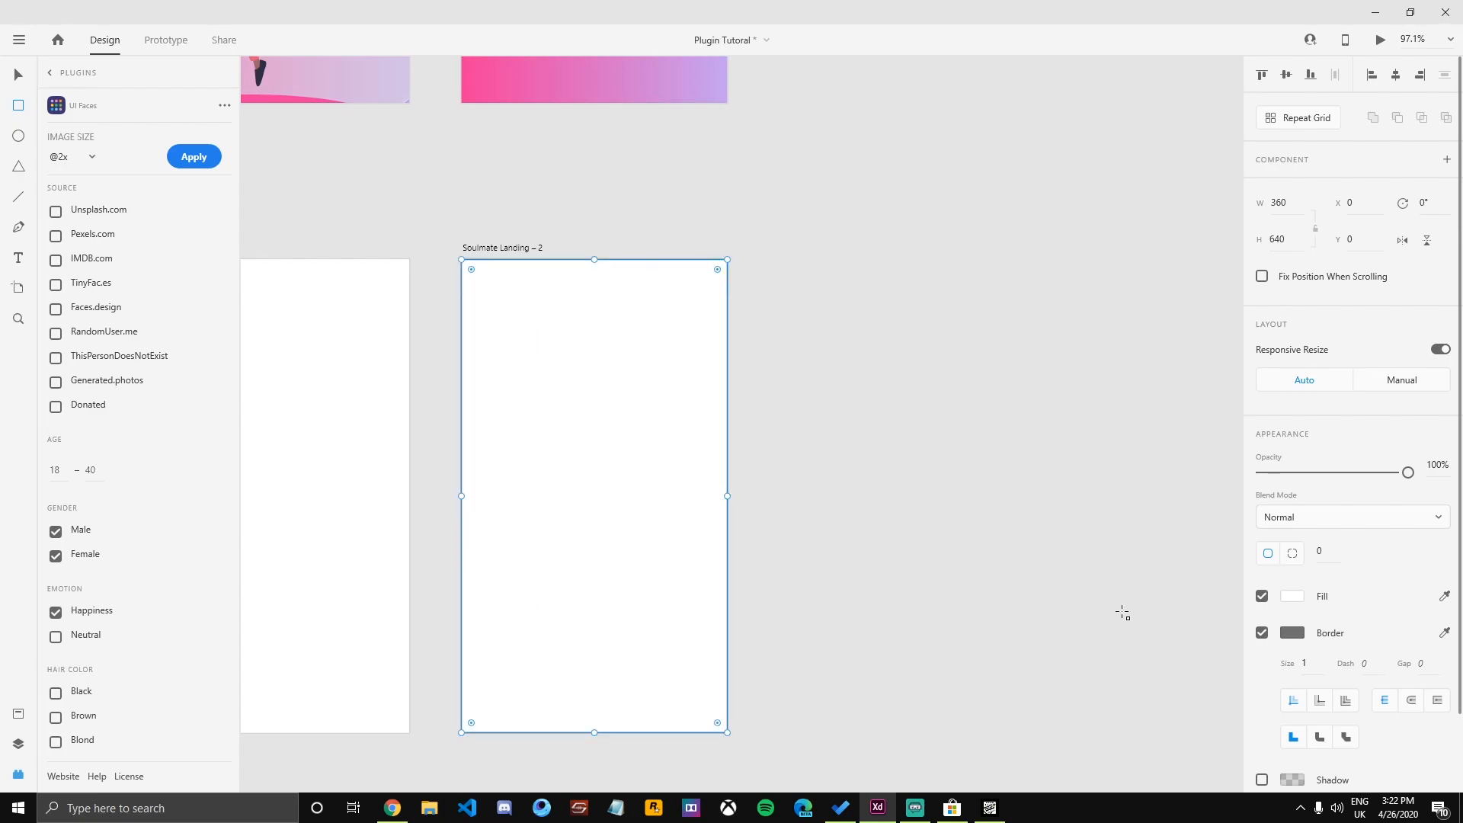
pyautogui.click(1257, 637)
pyautogui.press('v')
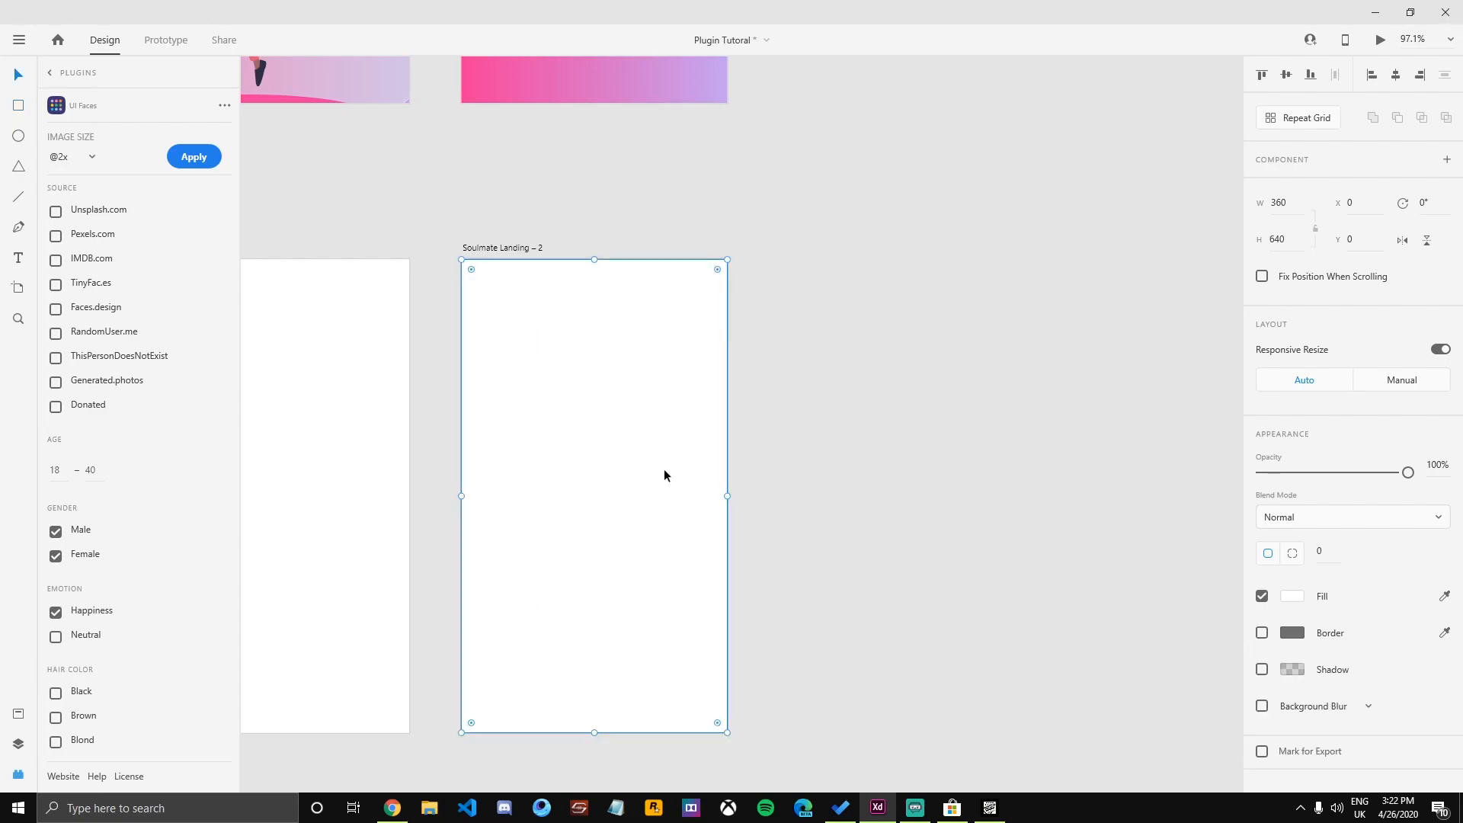
pyautogui.hotkey('ctrl', 'shift', '[')
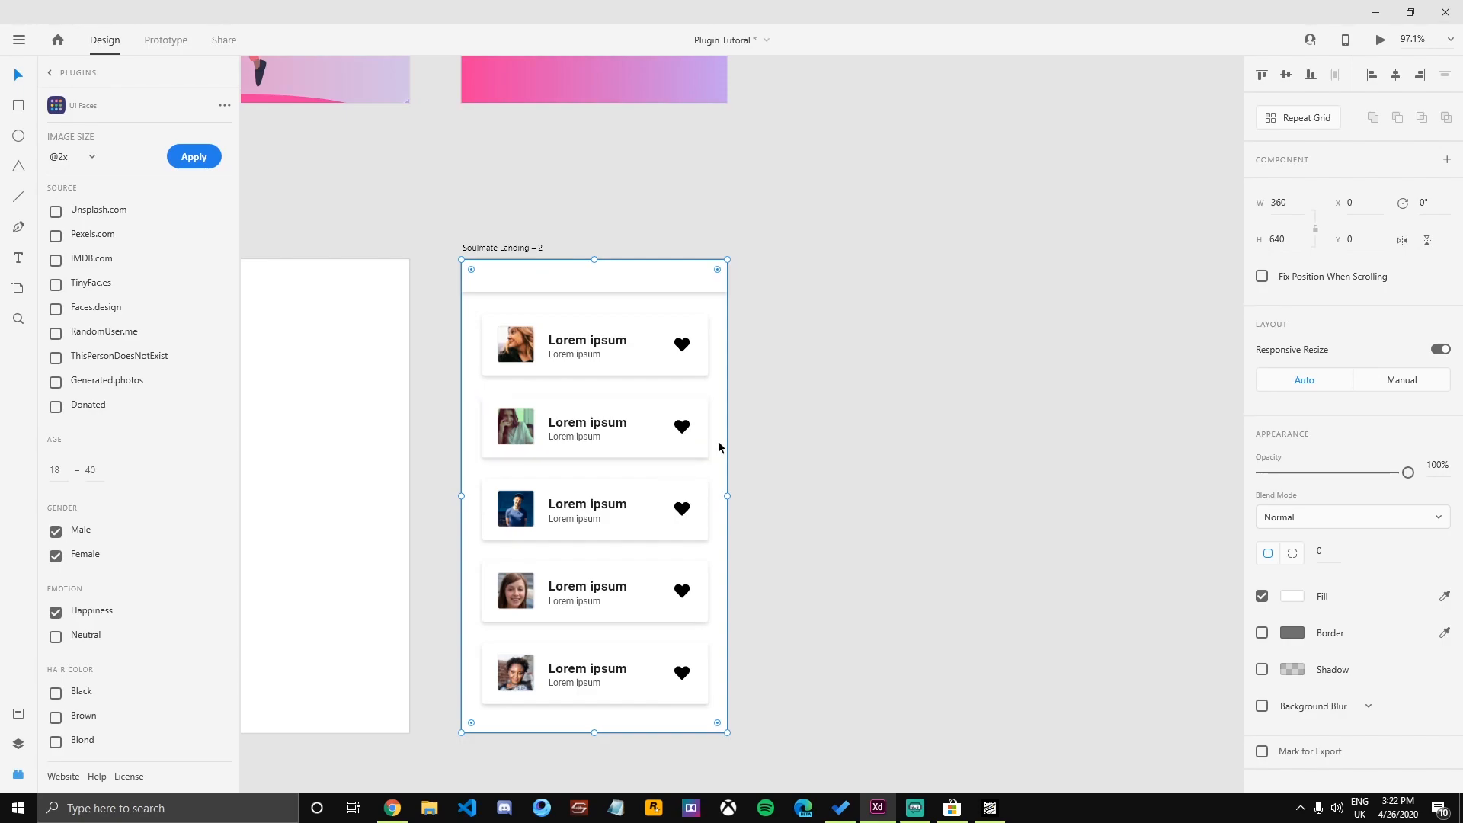
# Fill the Soulmate Landing – 2 background rectangle with a random Complex Gradients fill of 2 colors, bright luminosity and pink hue.
pyautogui.click(770, 345)
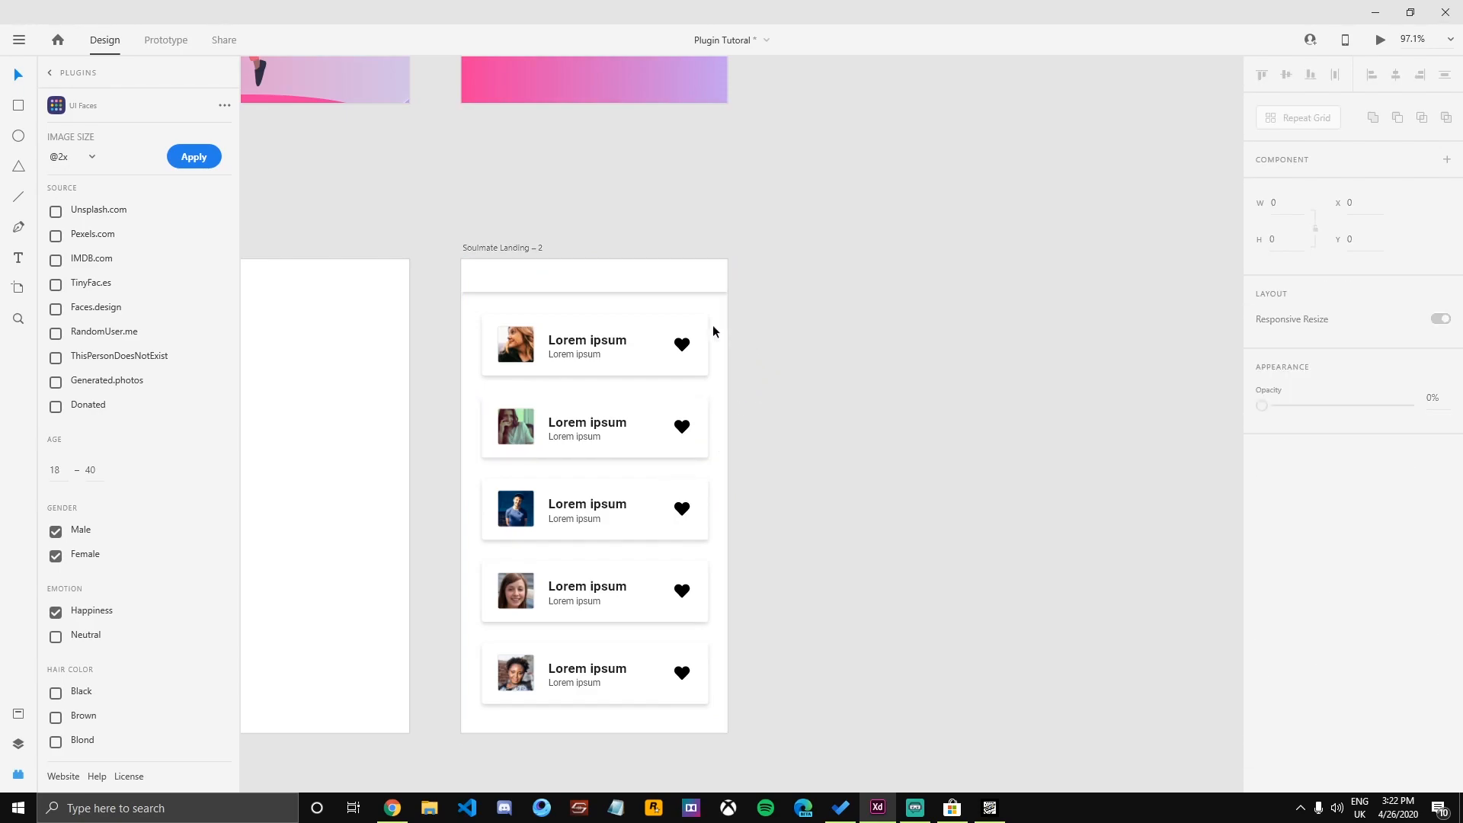
pyautogui.click(724, 329)
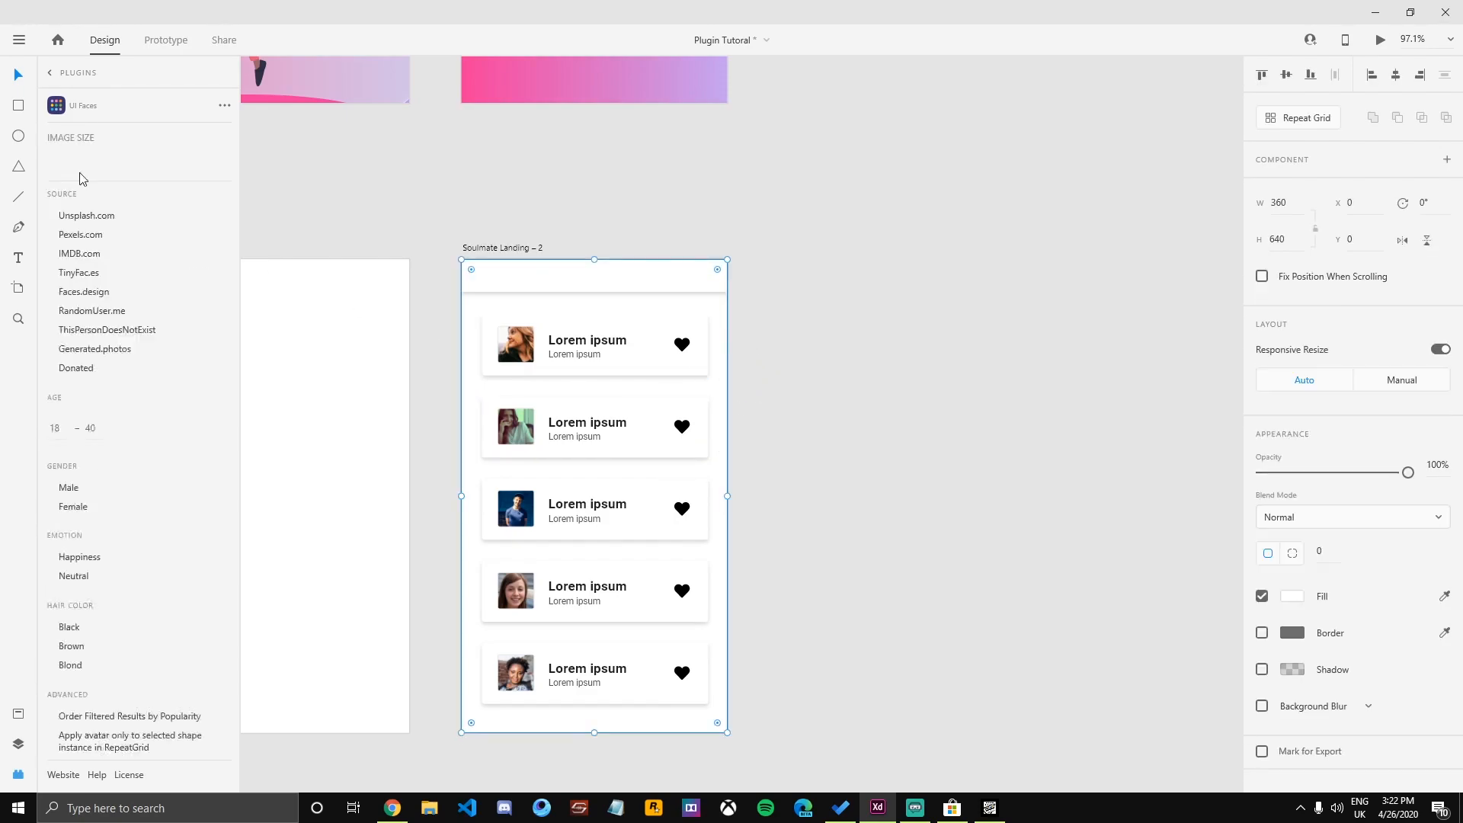
pyautogui.click(52, 73)
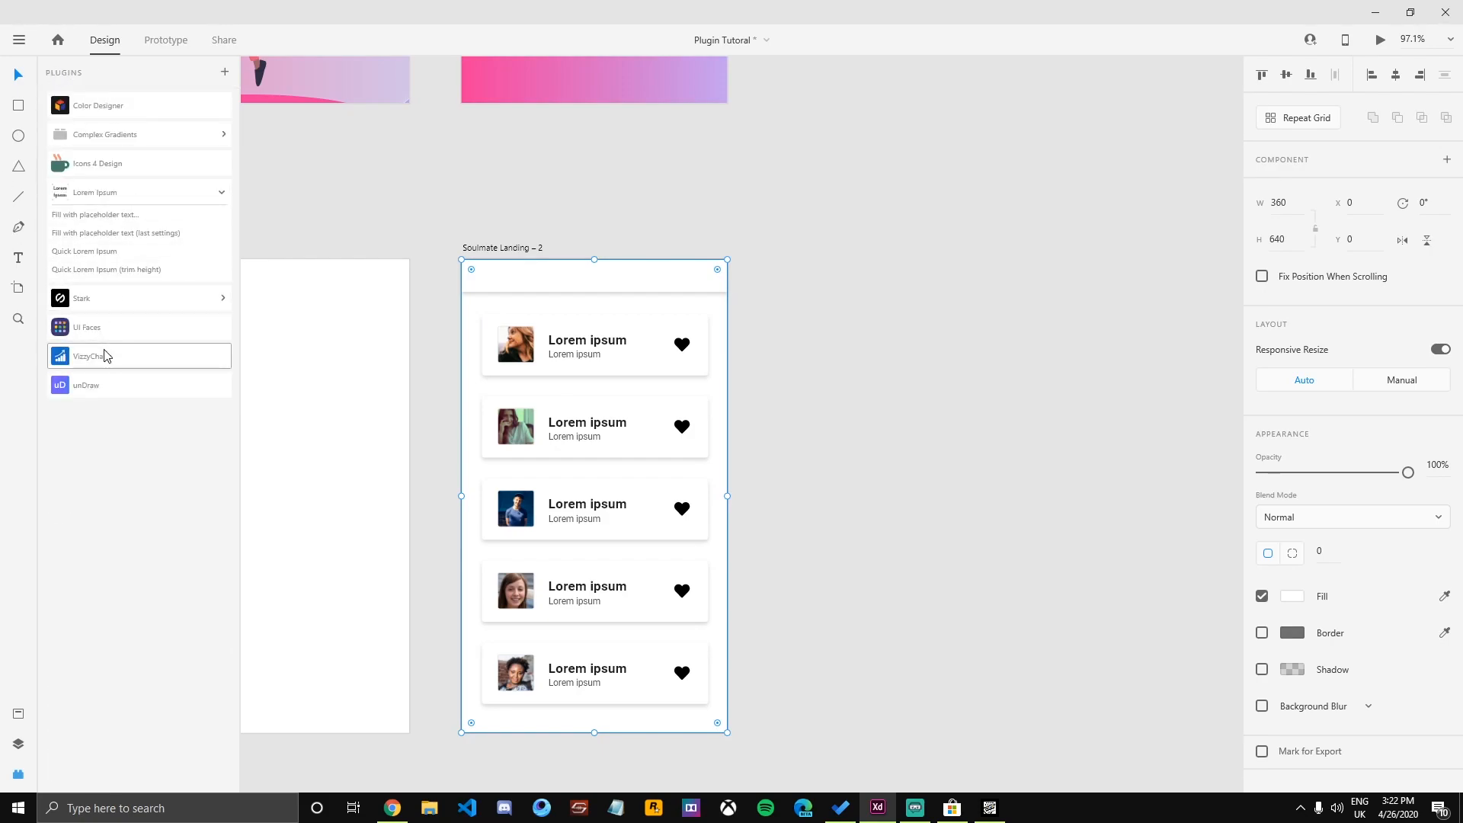
pyautogui.click(109, 141)
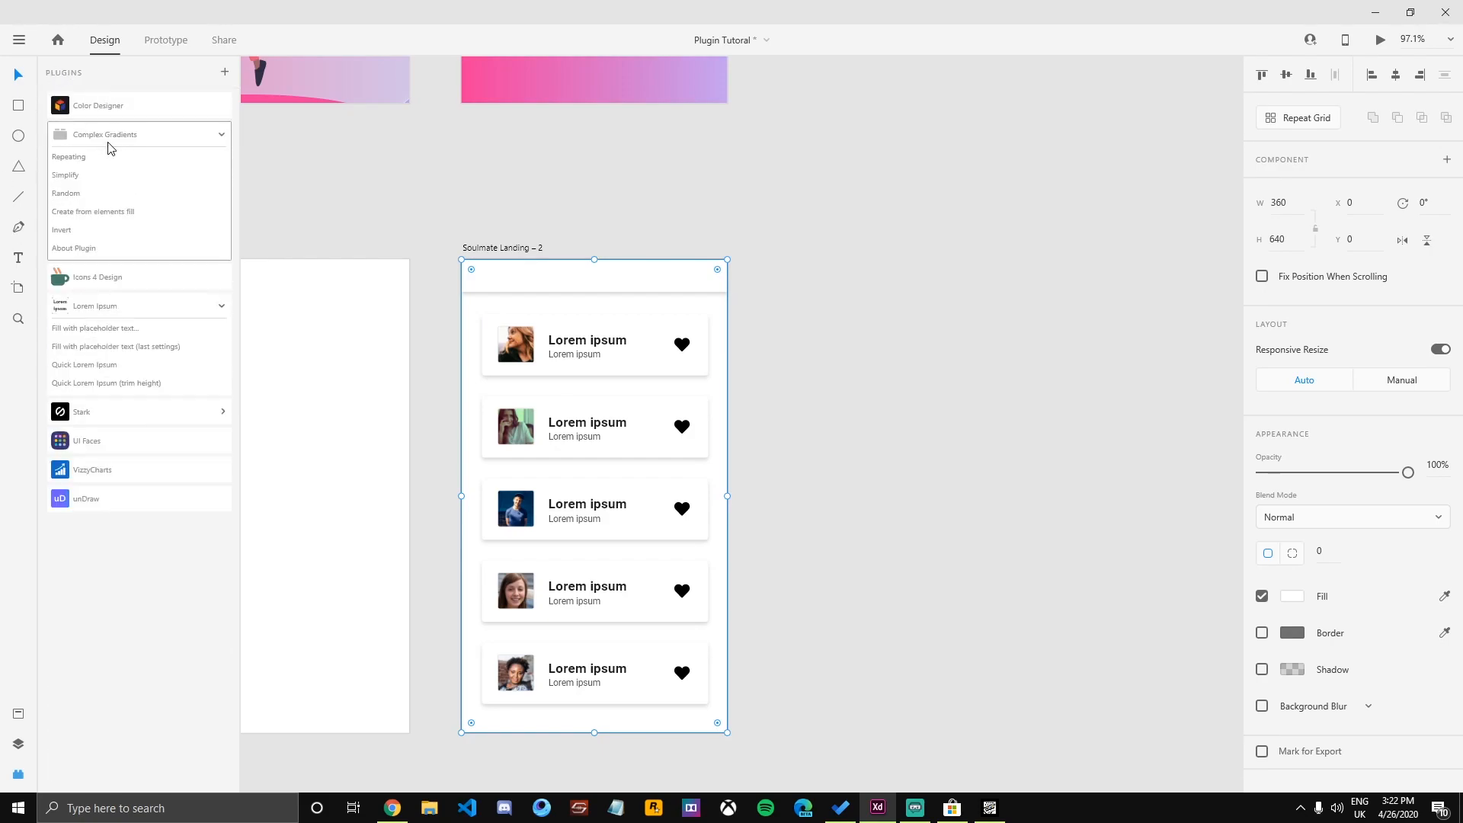
pyautogui.click(68, 193)
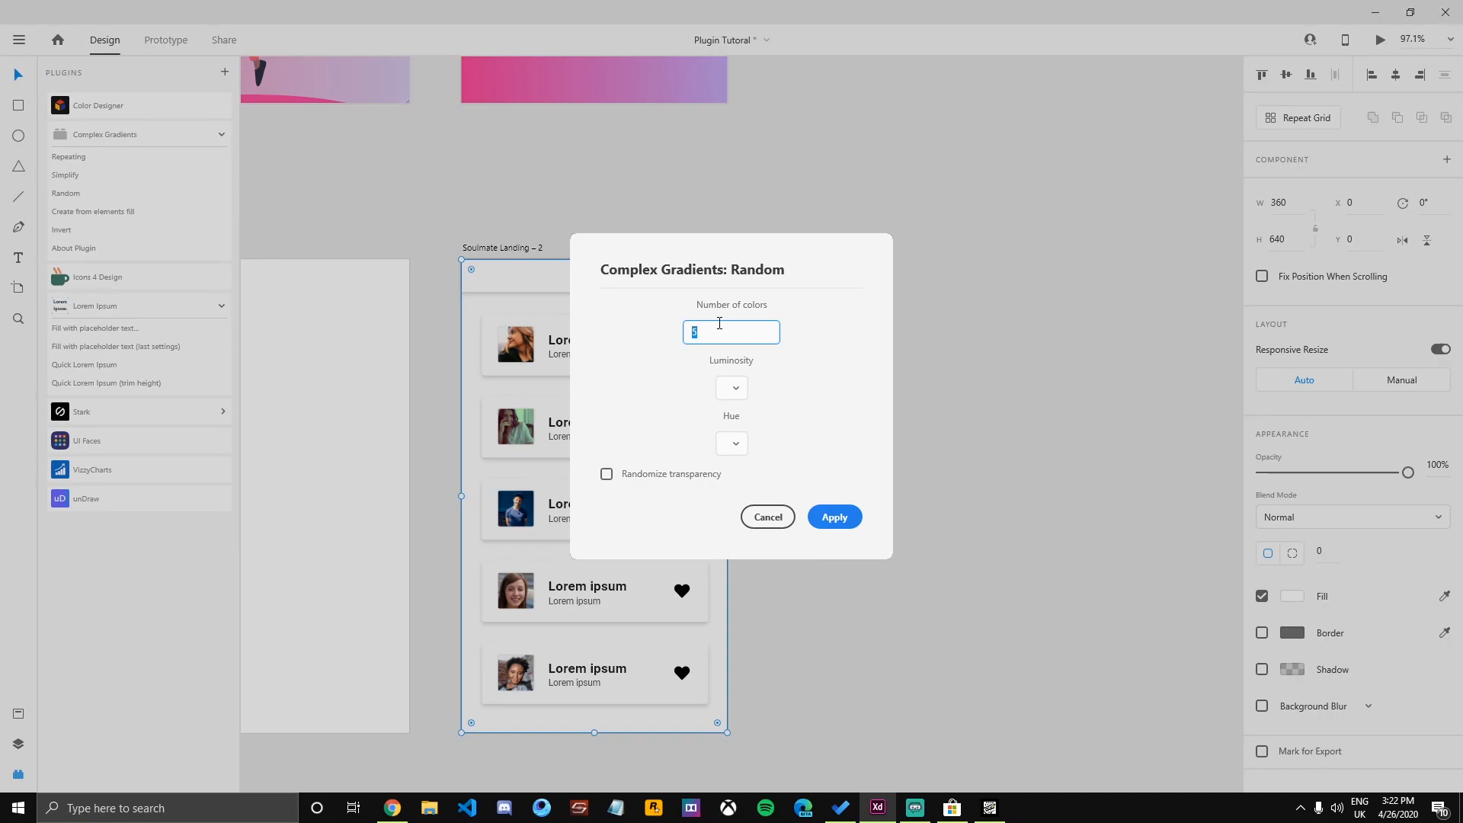
pyautogui.click(736, 396)
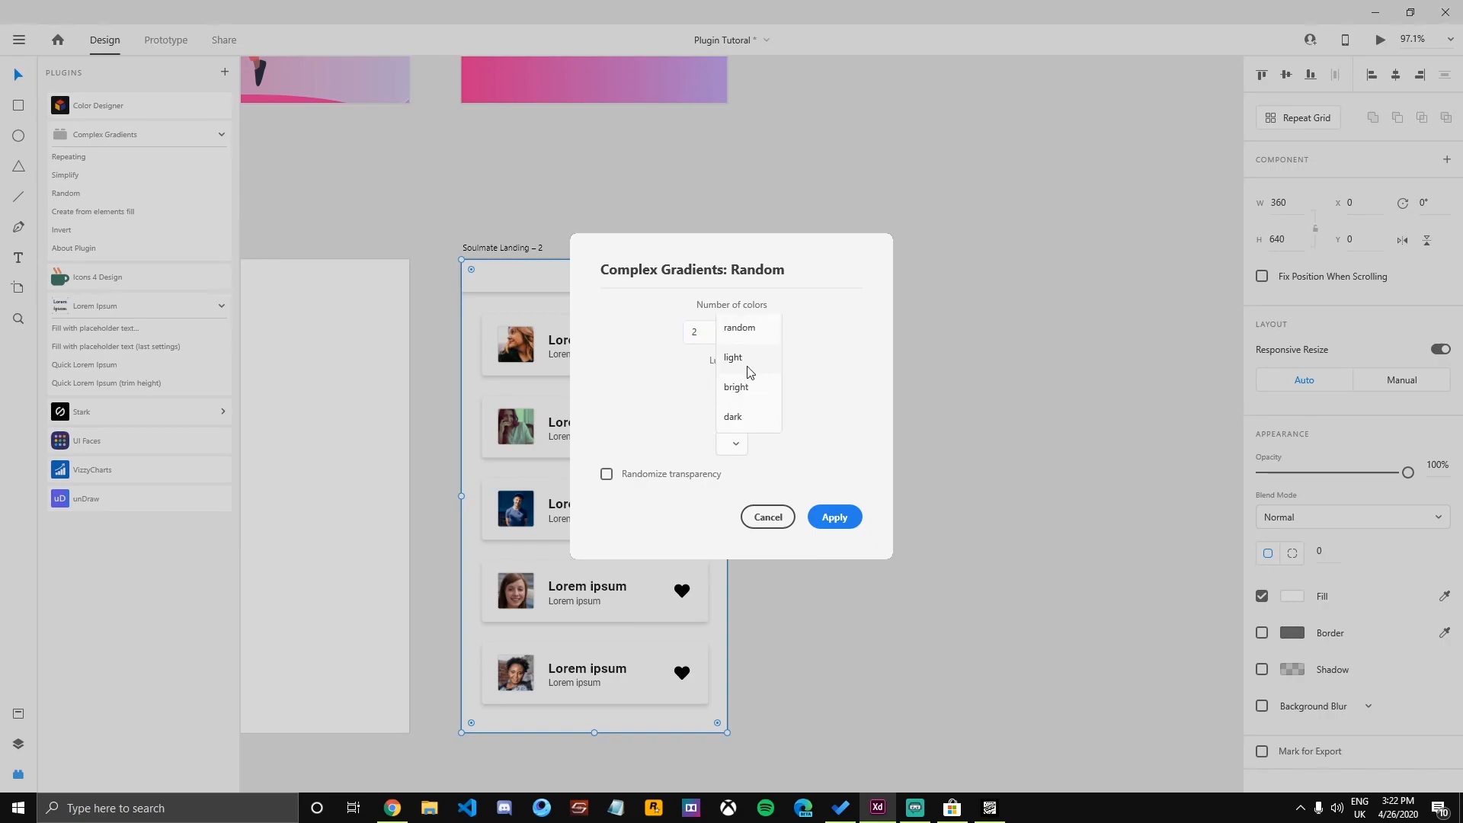
pyautogui.click(745, 388)
pyautogui.click(736, 444)
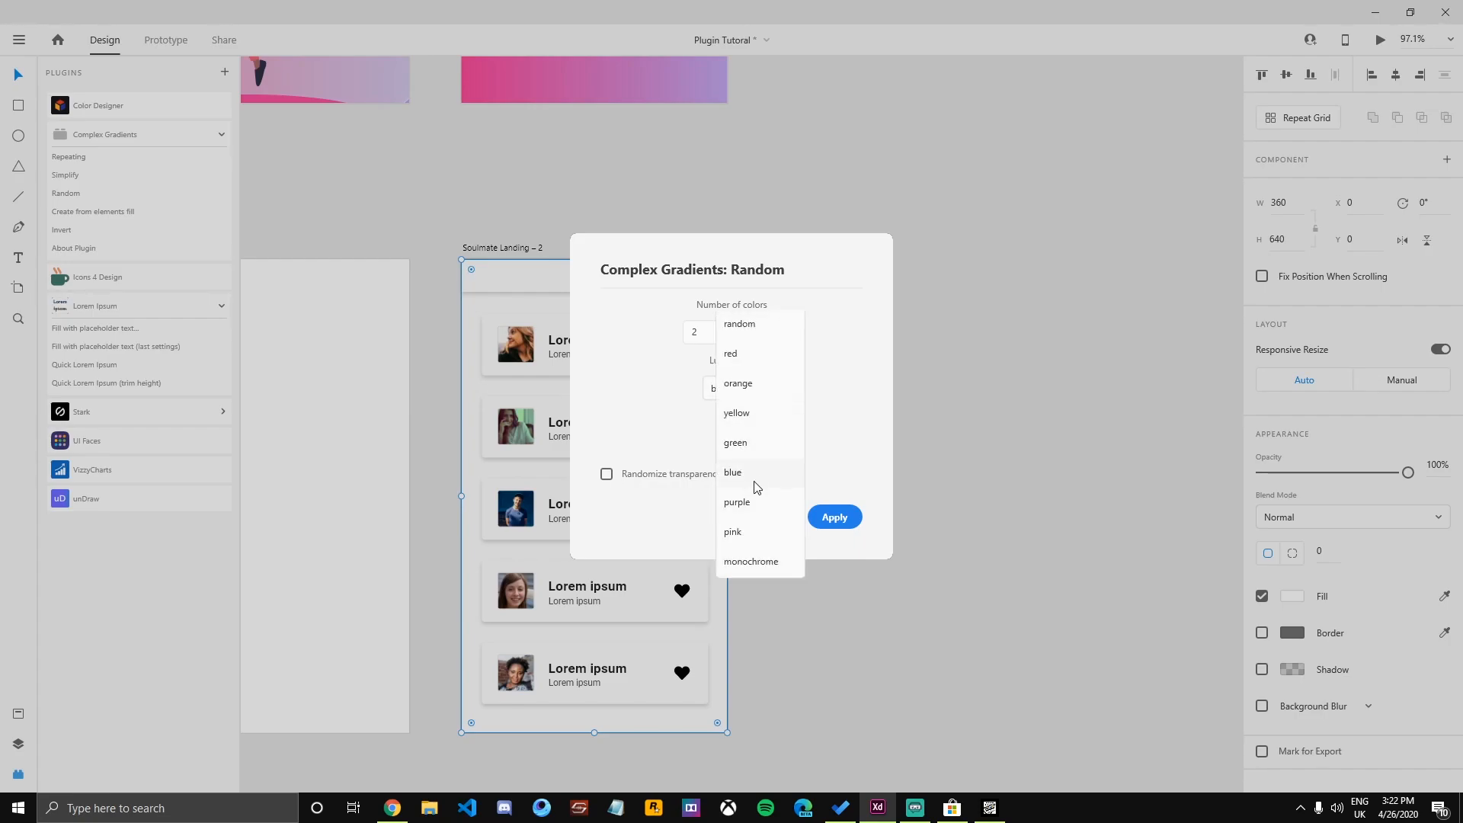
pyautogui.click(745, 531)
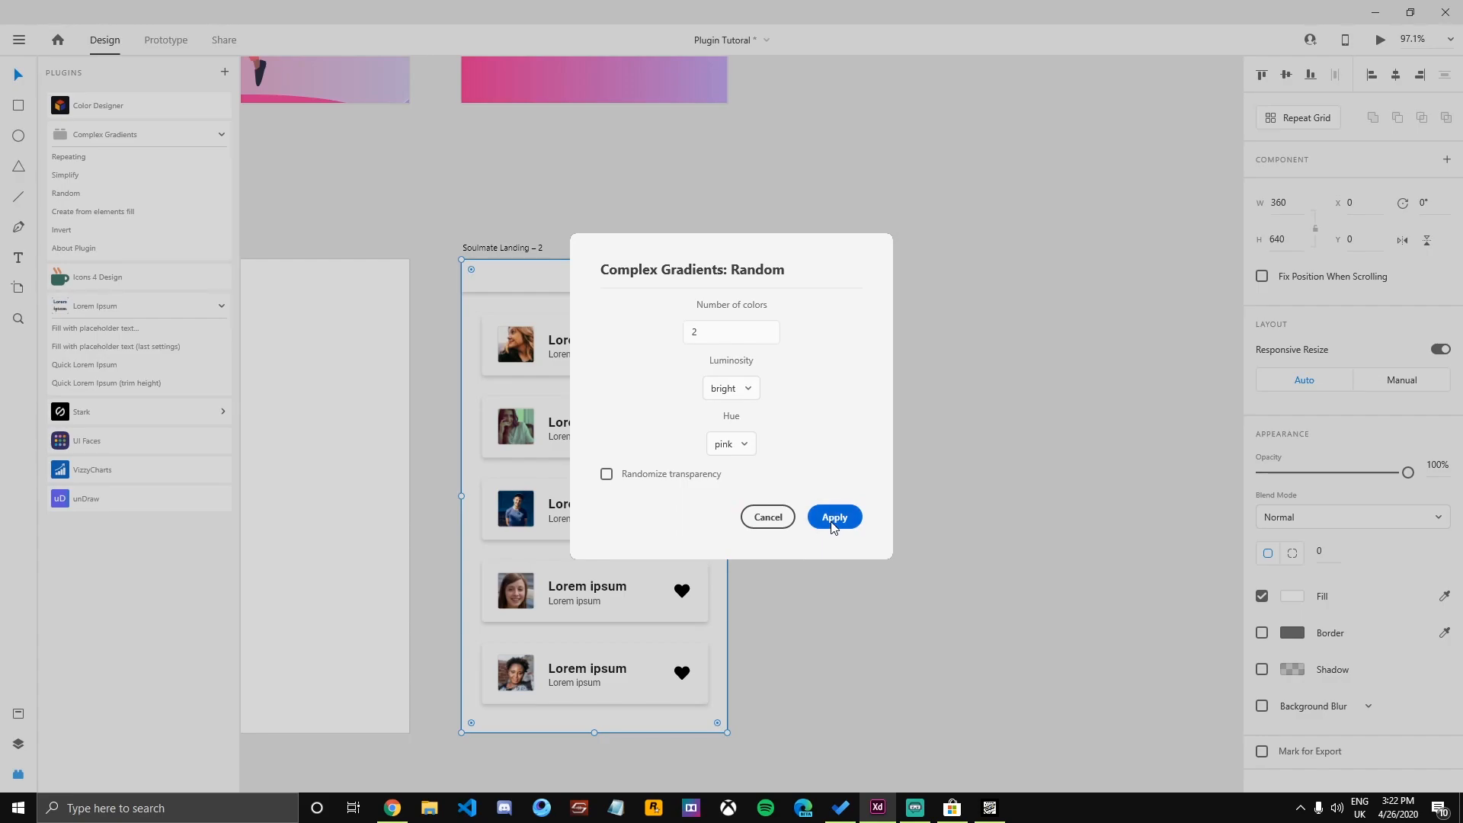
pyautogui.click(833, 517)
pyautogui.moveTo(828, 501); pyautogui.dragTo(832, 485)
pyautogui.click(832, 485)
pyautogui.click(726, 343)
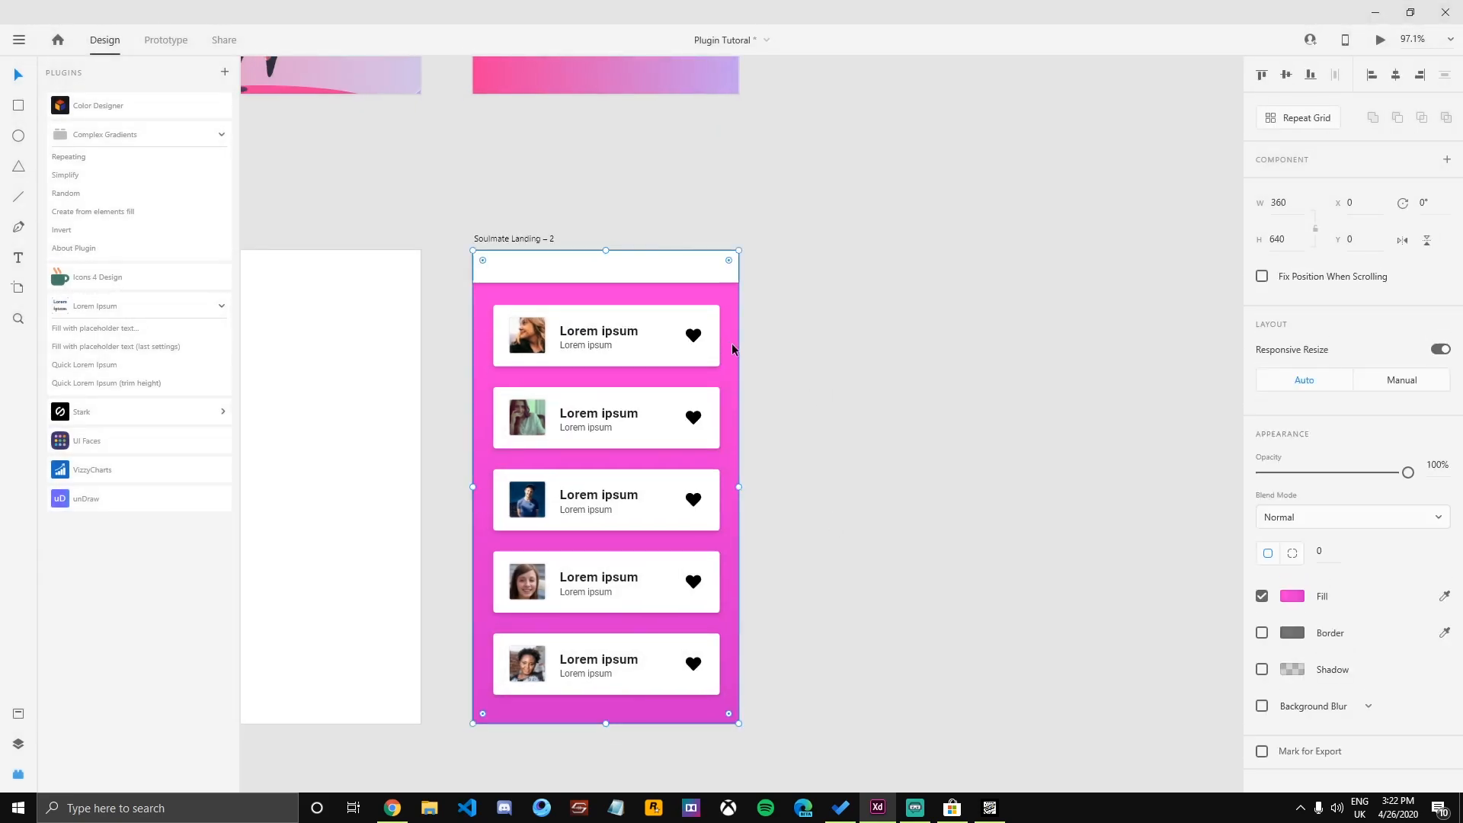
# Refill the background rectangle with a random Complex Gradients fill of 2 colors, light luminosity and pink hue.
pyautogui.click(104, 194)
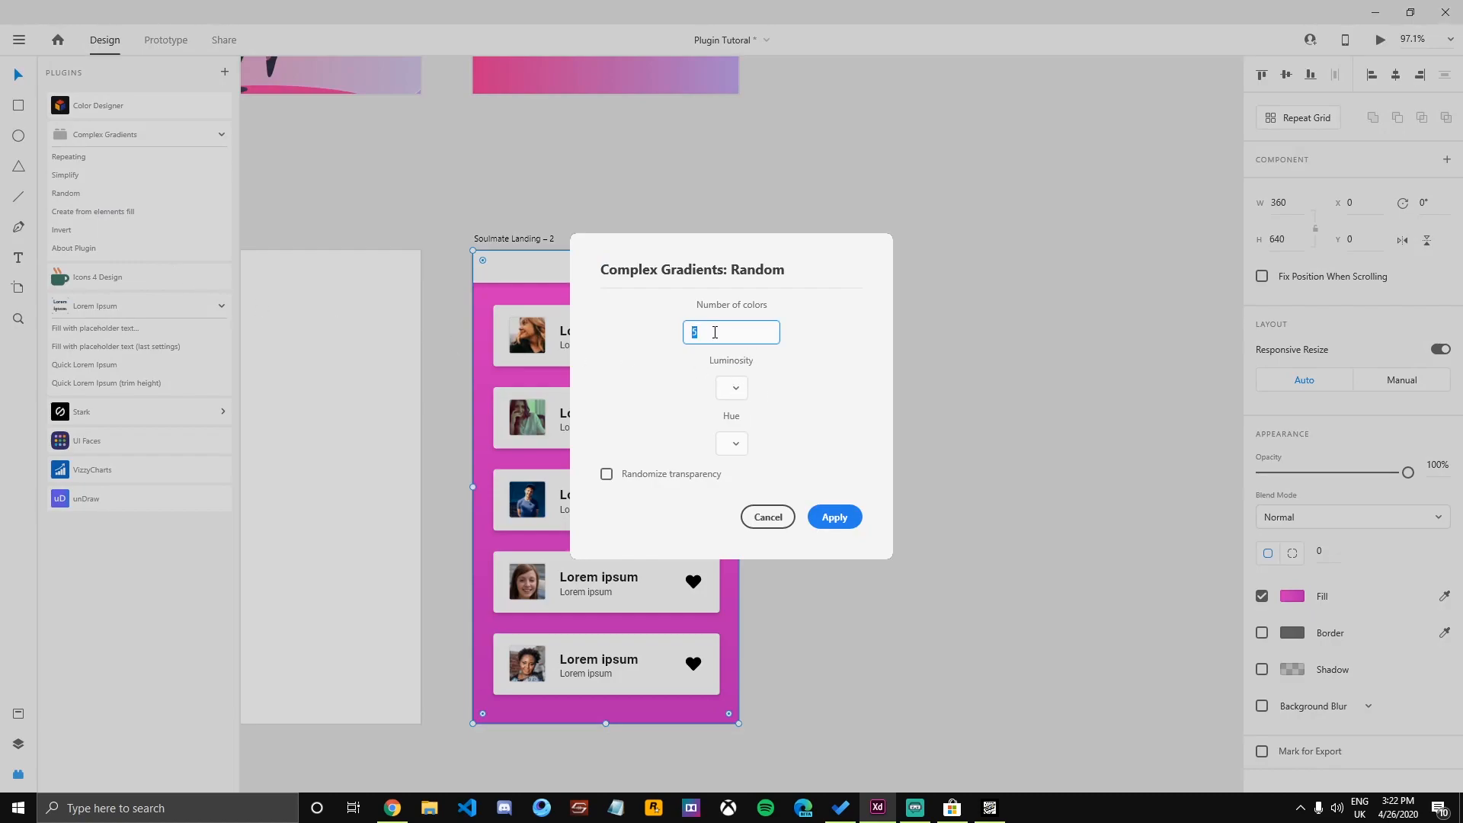
pyautogui.click(737, 392)
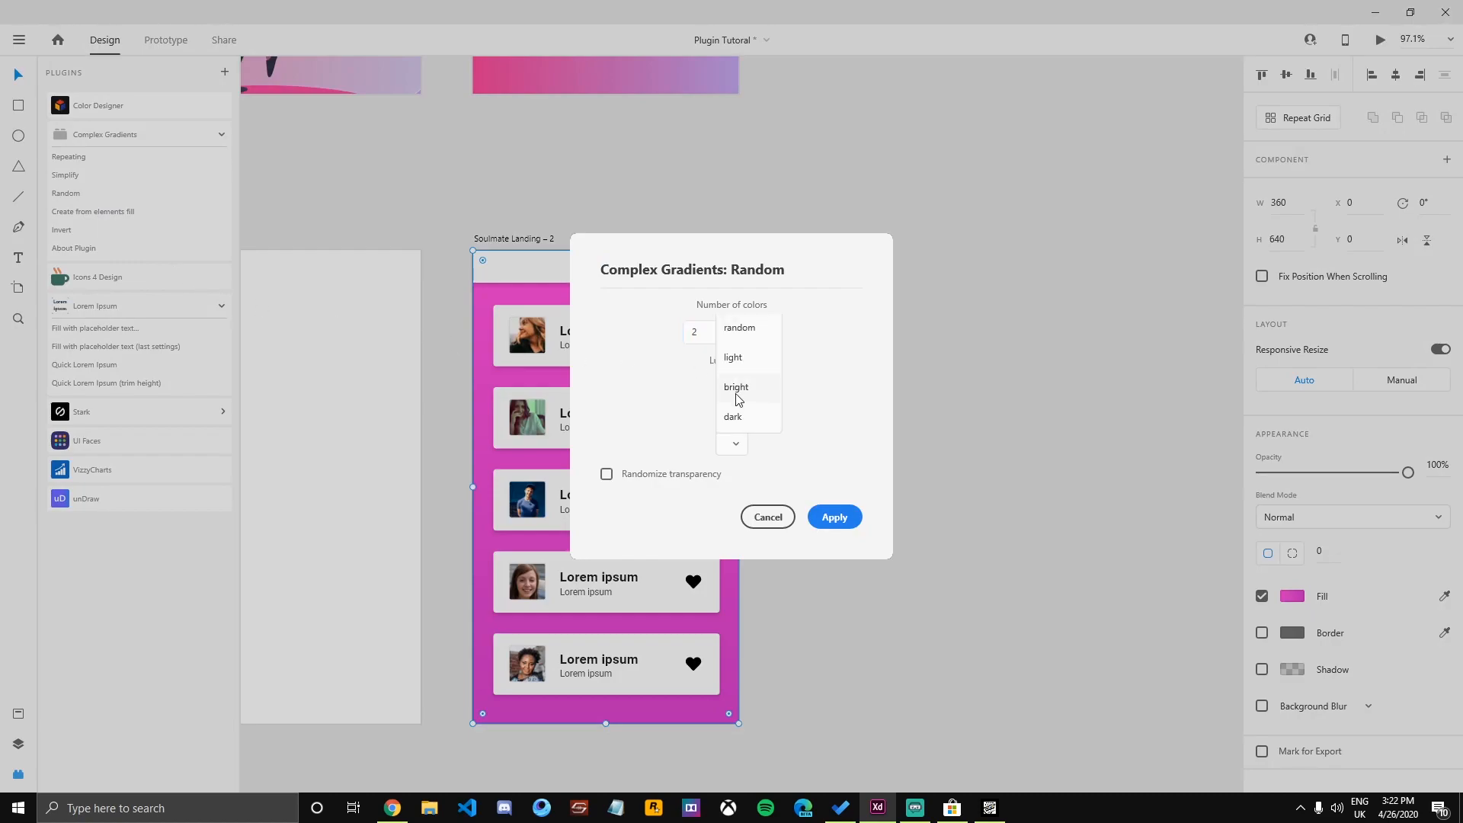
pyautogui.click(738, 359)
pyautogui.click(736, 446)
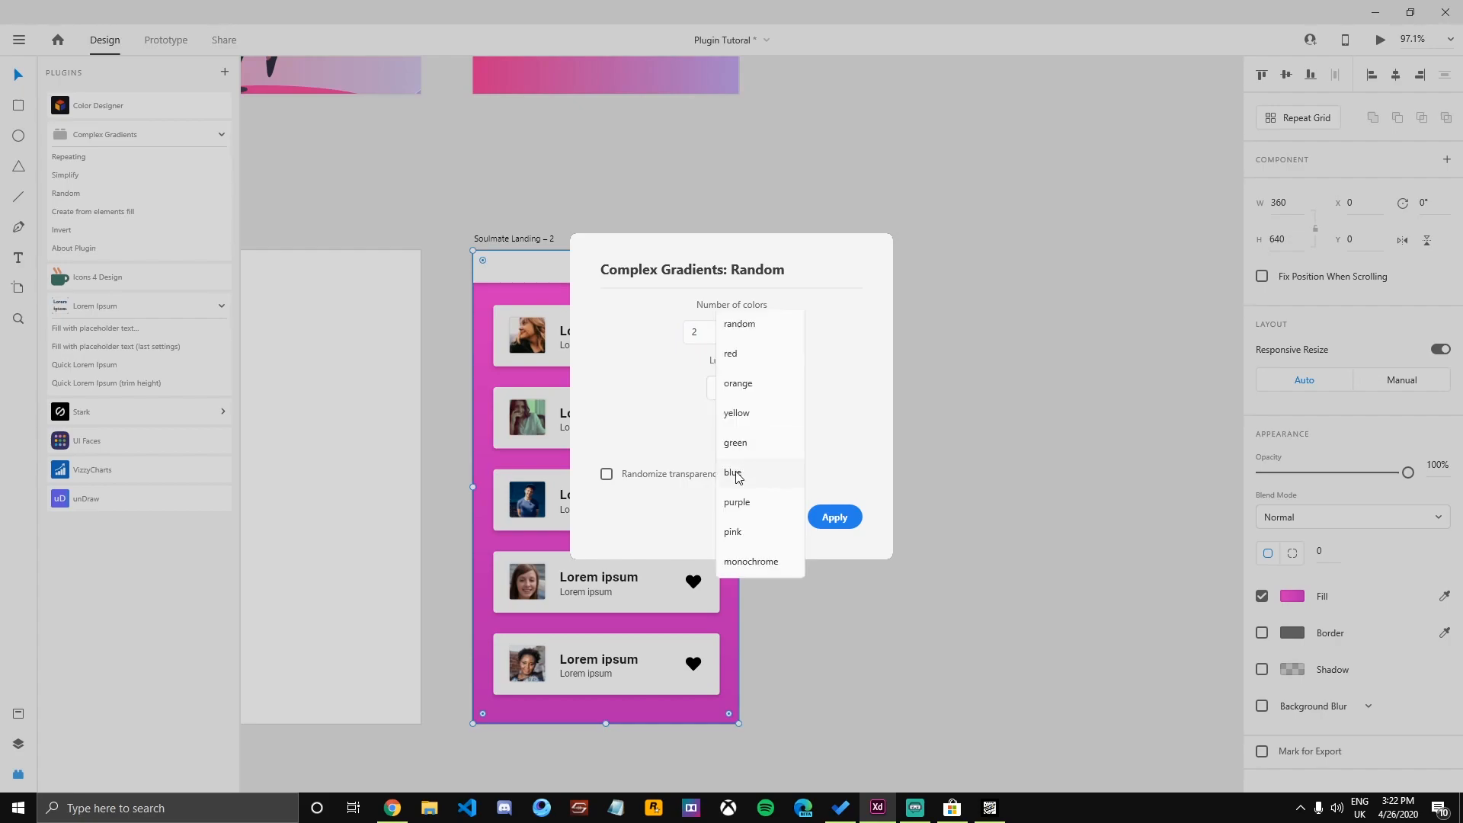
pyautogui.click(737, 533)
pyautogui.click(844, 520)
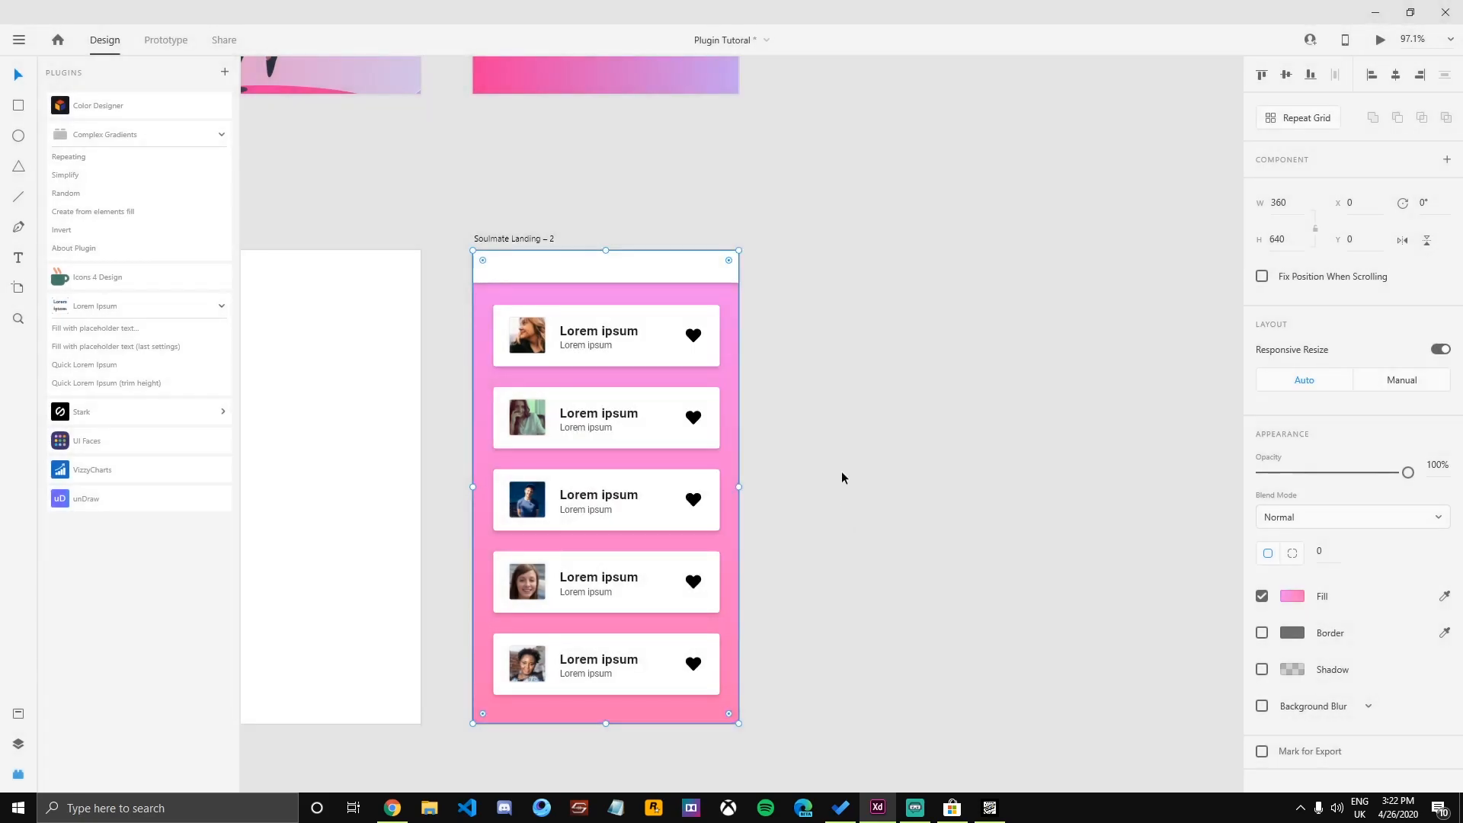
pyautogui.click(836, 460)
# Lighten the text fill of all five card titles to a dark grey.
pyautogui.scroll(1, 810, 452)
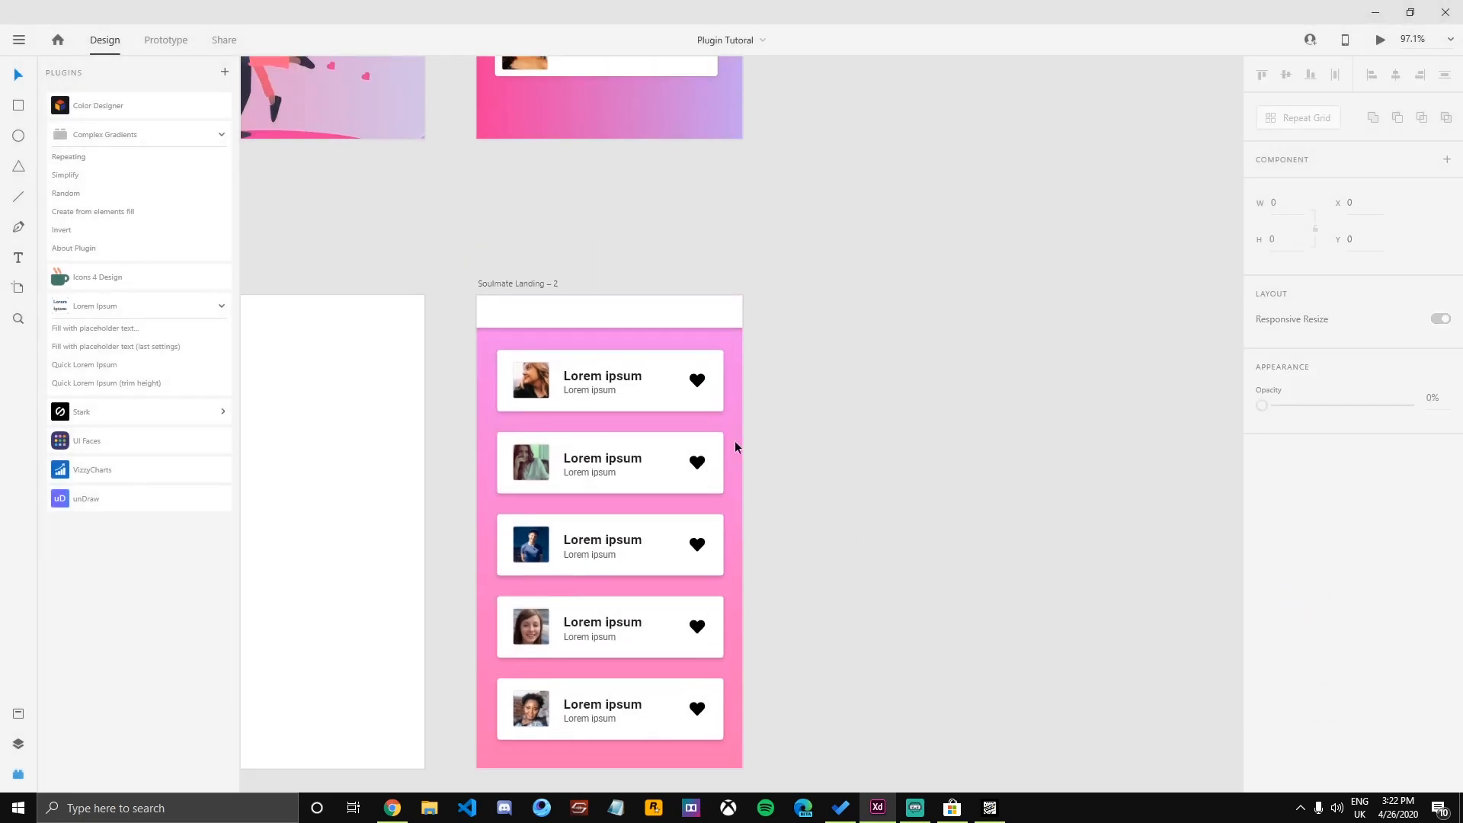
pyautogui.click(620, 377)
pyautogui.keyDown('shift'); pyautogui.click(595, 460); pyautogui.keyUp('shift')
pyautogui.keyDown('shift'); pyautogui.click(592, 541); pyautogui.keyUp('shift')
pyautogui.keyDown('shift'); pyautogui.click(591, 624); pyautogui.keyUp('shift')
pyautogui.keyDown('shift'); pyautogui.click(591, 706); pyautogui.keyUp('shift')
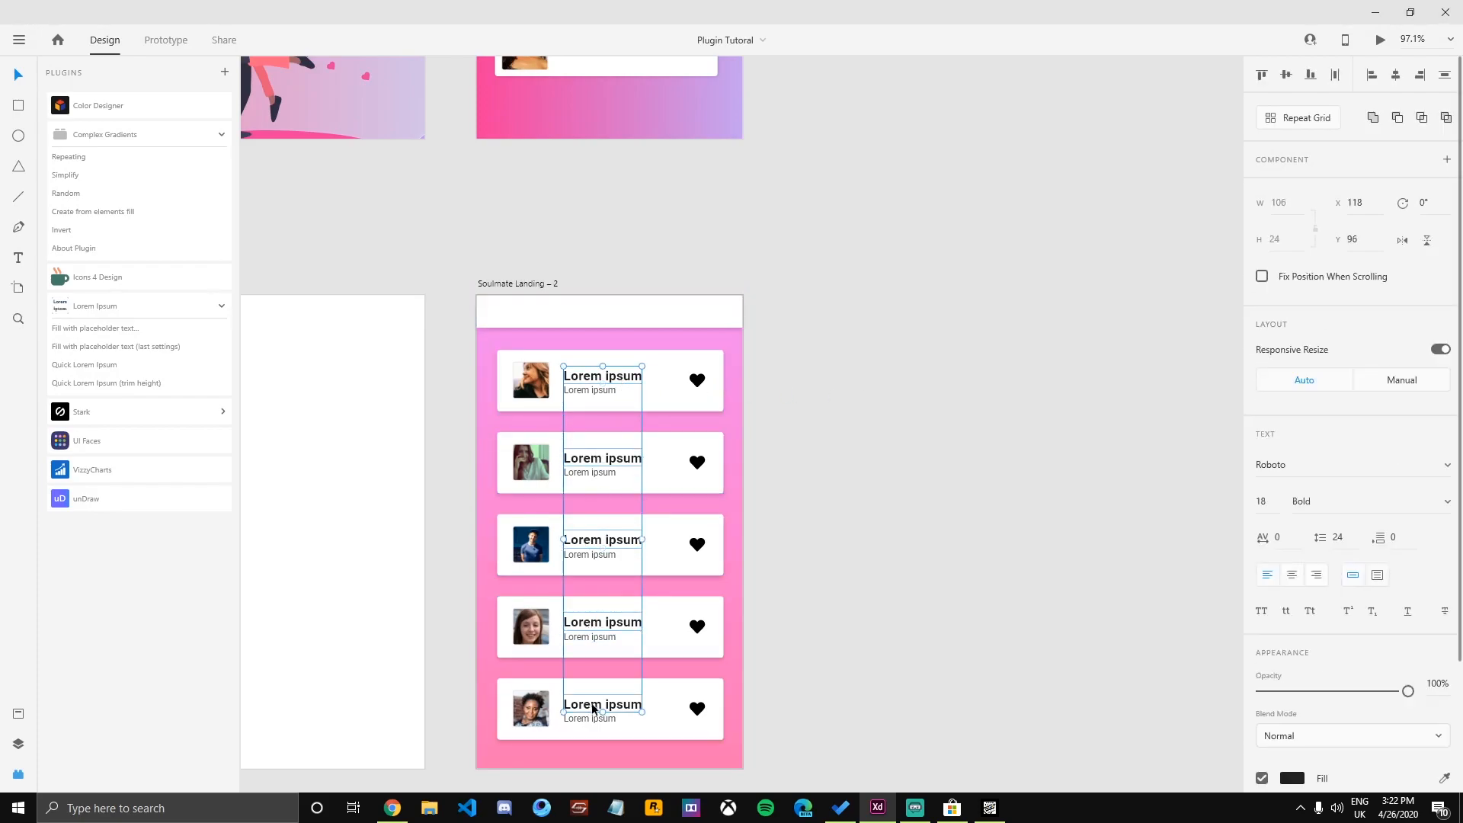
pyautogui.click(1295, 778)
pyautogui.moveTo(1150, 623); pyautogui.dragTo(962, 661)
pyautogui.click(903, 570)
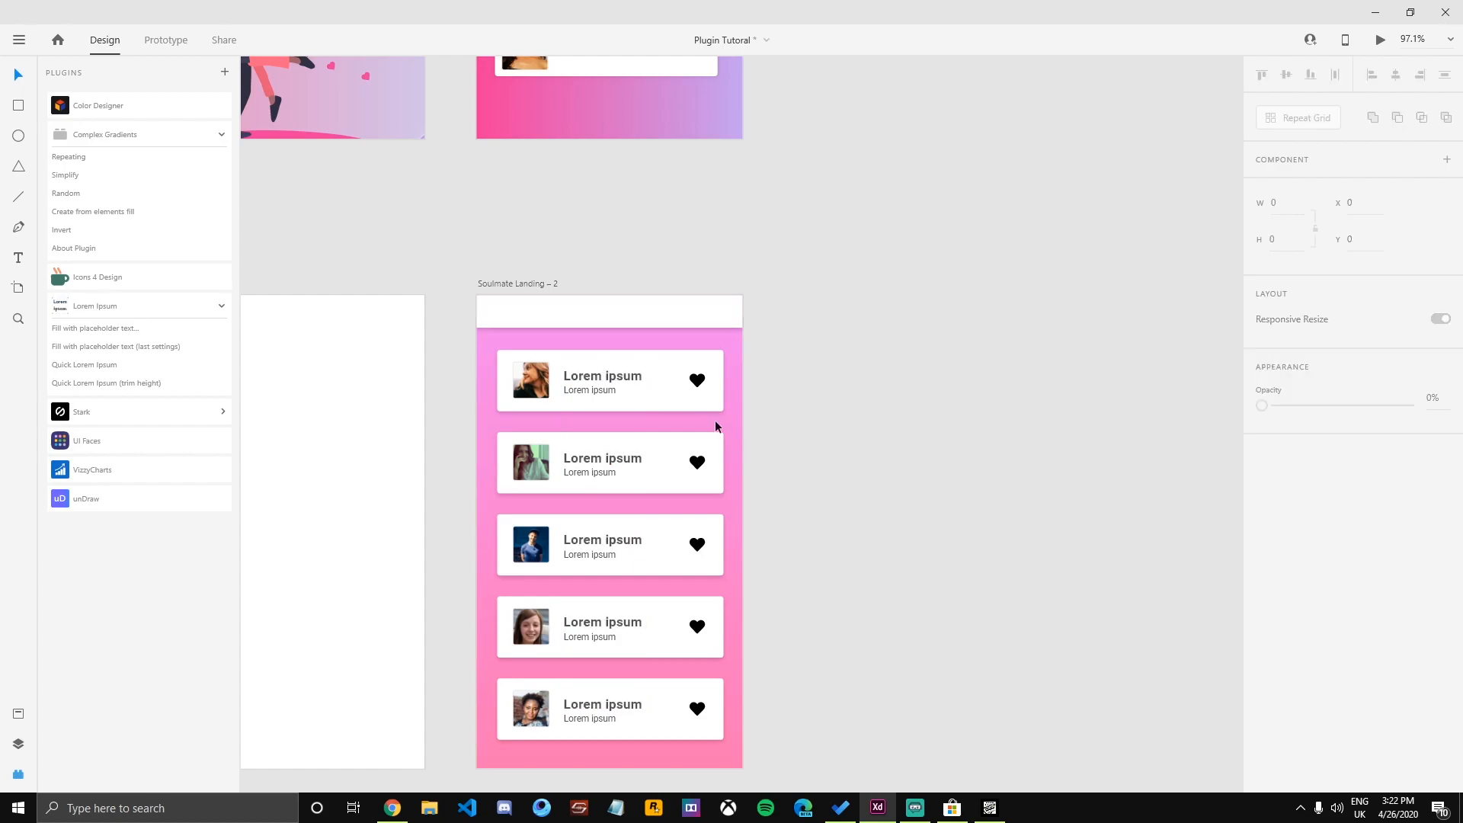
# Turn the third card's heart into an outline by enabling its border and removing its fill, and save the document.
pyautogui.click(696, 385)
pyautogui.scroll(-2, 869, 496)
pyautogui.hscroll(1, 869, 496)
pyautogui.click(787, 413)
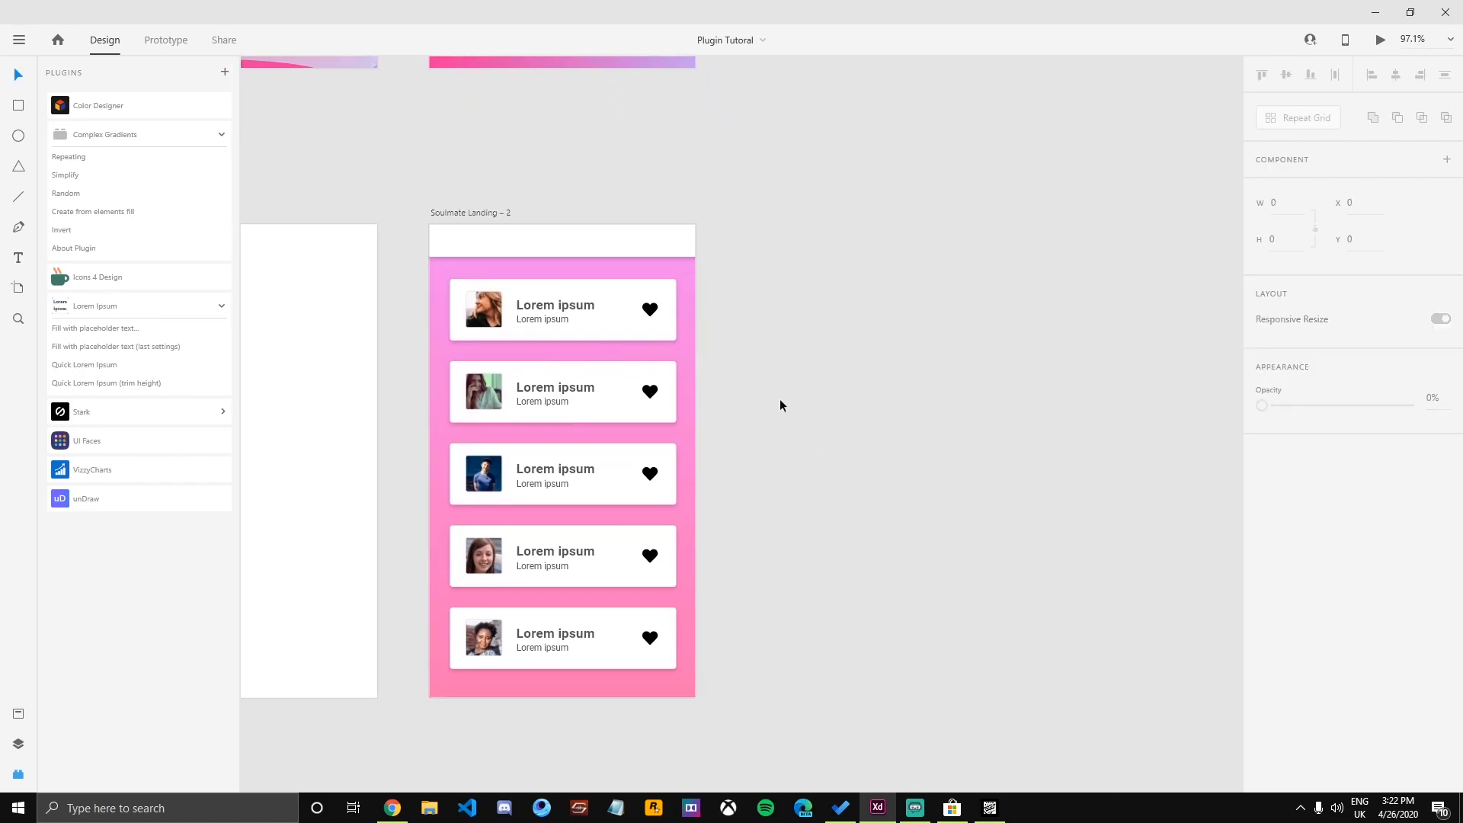
pyautogui.moveTo(771, 412); pyautogui.dragTo(775, 335)
pyautogui.scroll(2, 693, 358)
pyautogui.click(632, 285)
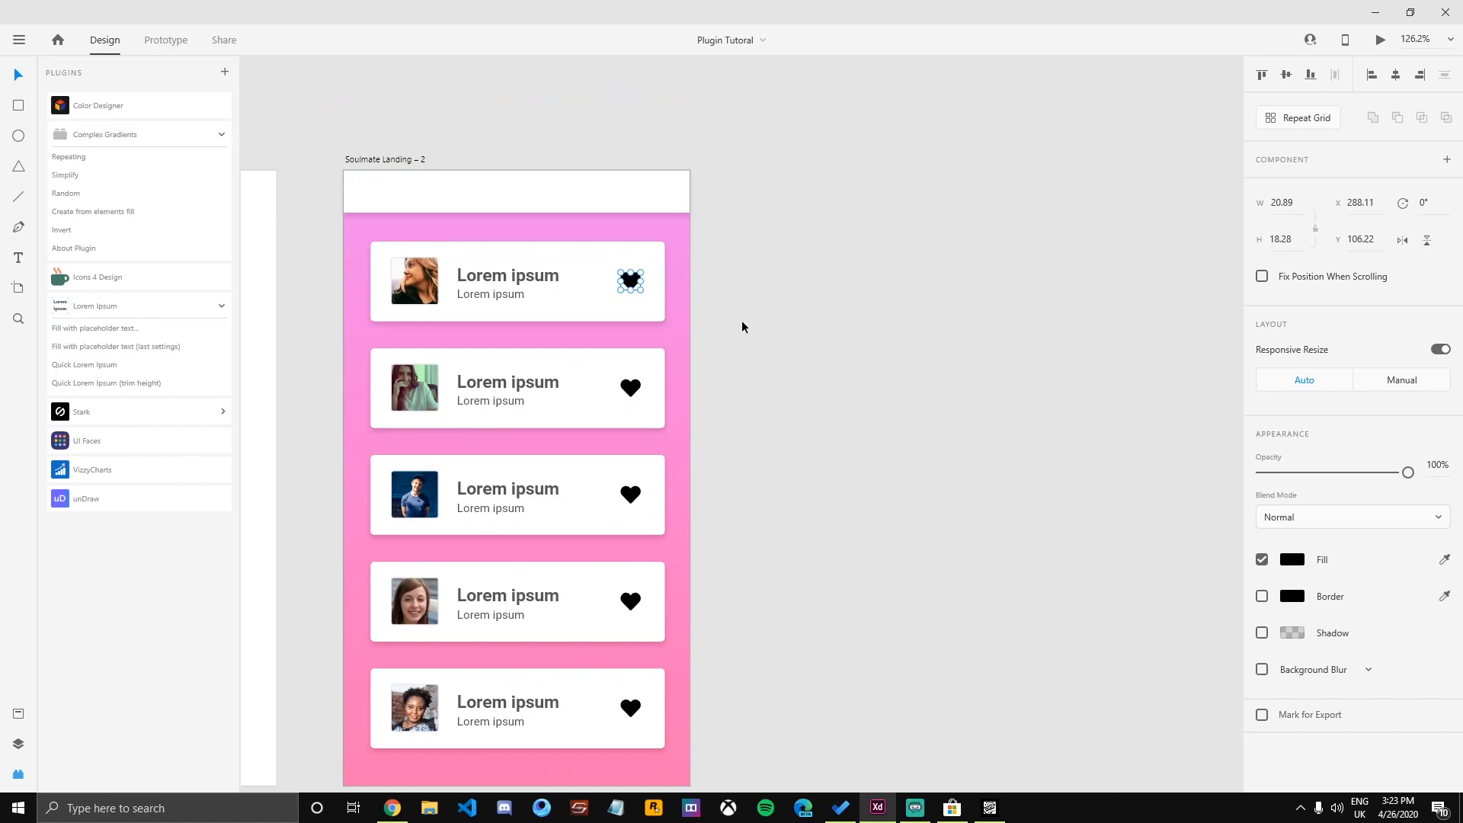
pyautogui.click(630, 387)
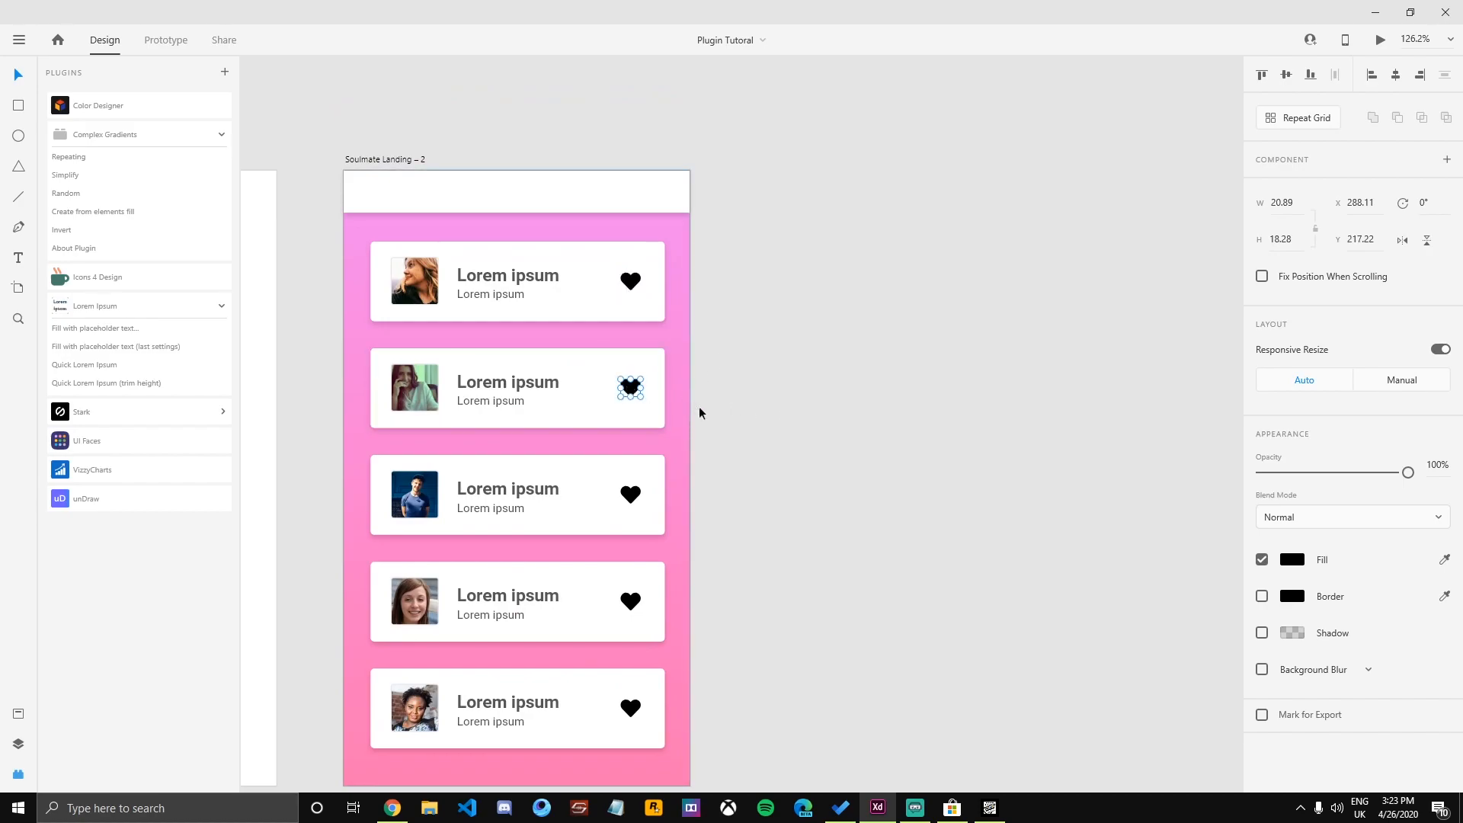
pyautogui.moveTo(787, 518); pyautogui.dragTo(781, 473)
pyautogui.click(624, 463)
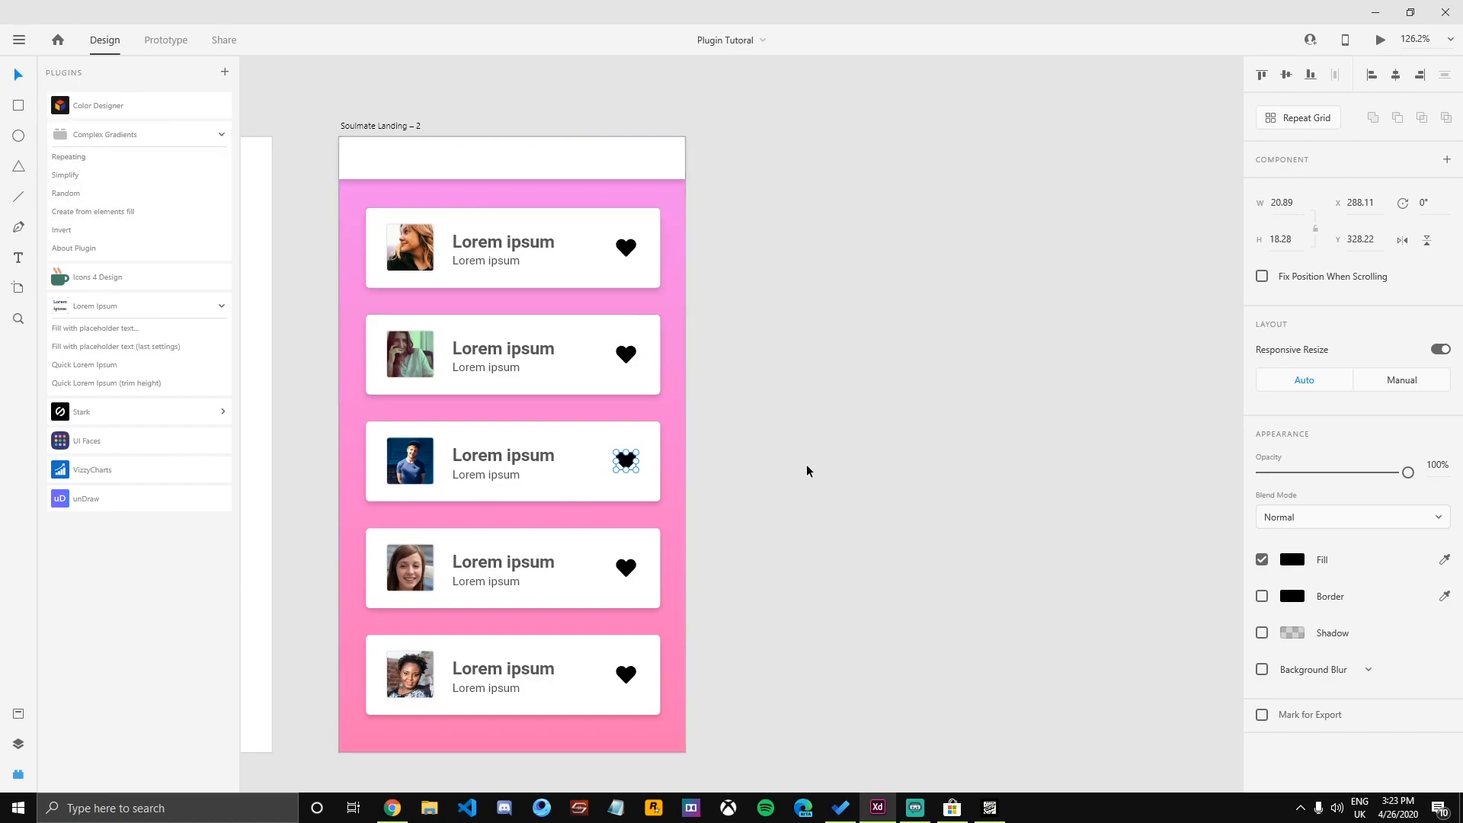
pyautogui.click(1262, 596)
pyautogui.click(1262, 560)
pyautogui.click(765, 483)
pyautogui.hotkey('ctrl', 's')
# Delete the white header bar from the Soulmate Landing – 2 artboard.
pyautogui.scroll(-3, 765, 486)
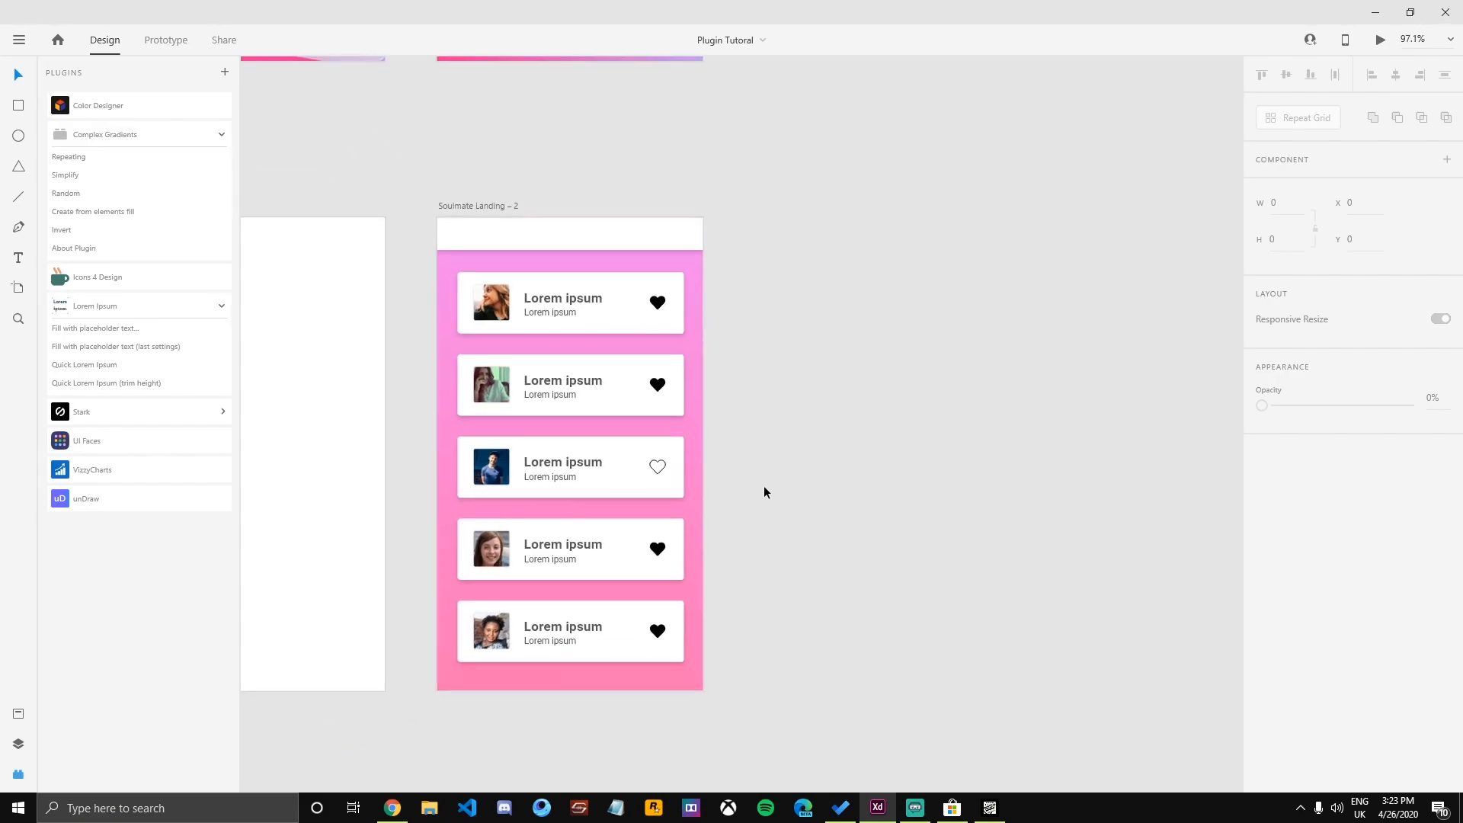
pyautogui.scroll(3, 703, 496)
pyautogui.scroll(-3, 798, 492)
pyautogui.moveTo(799, 493); pyautogui.dragTo(937, 528)
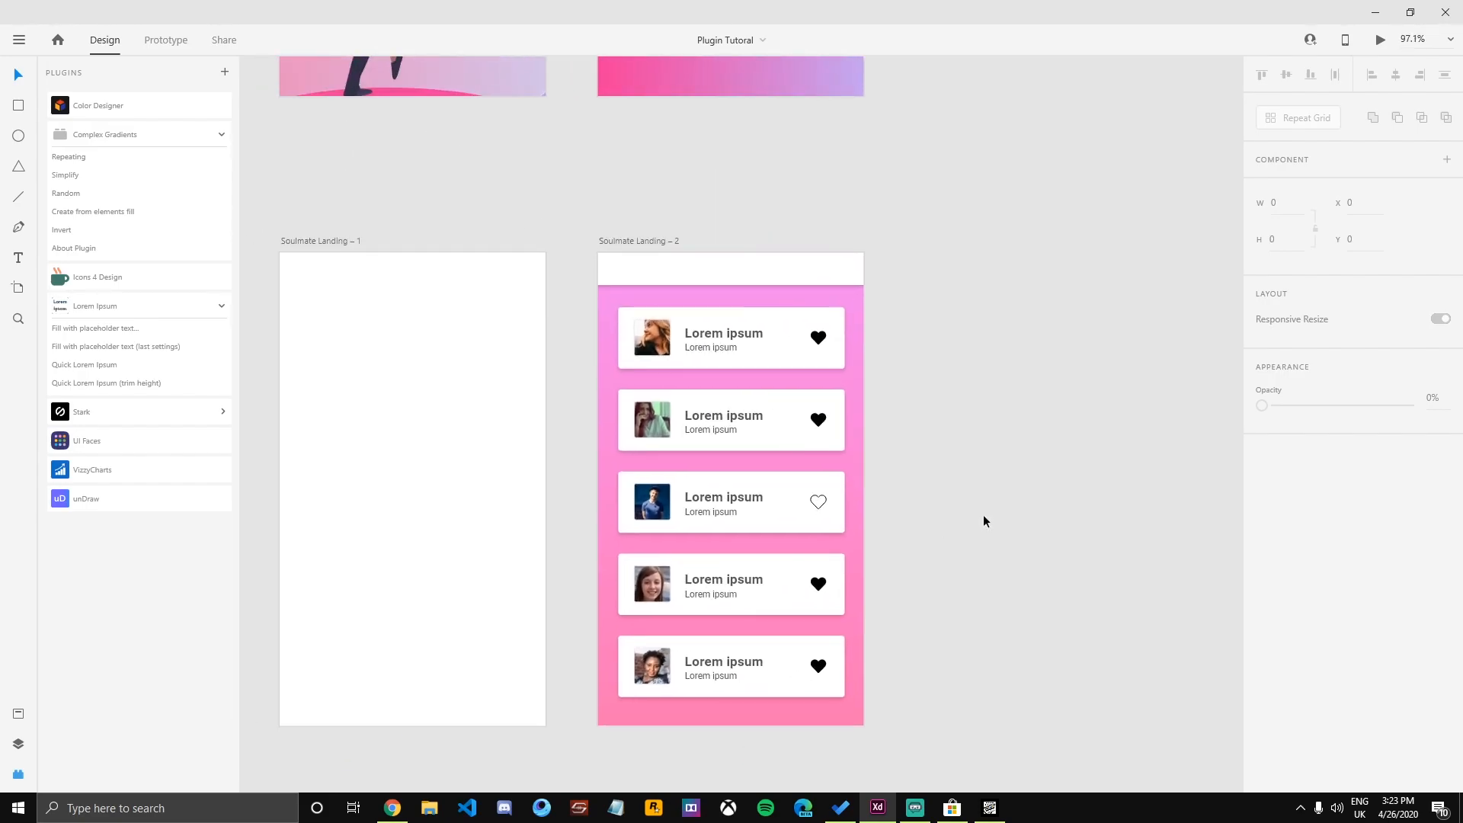
pyautogui.moveTo(988, 326); pyautogui.dragTo(820, 261)
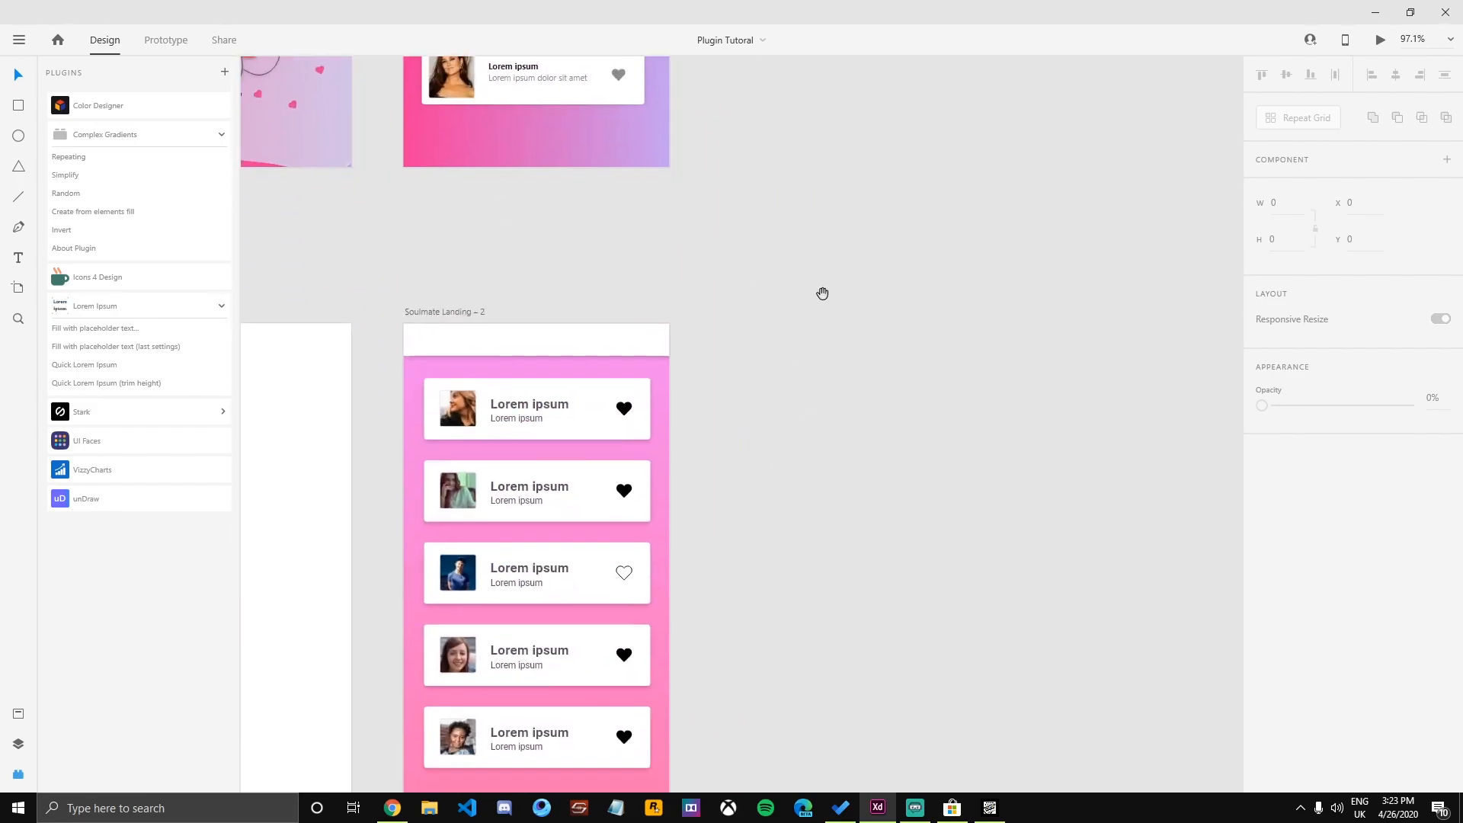
pyautogui.click(537, 343)
pyautogui.hscroll(-3, 904, 382)
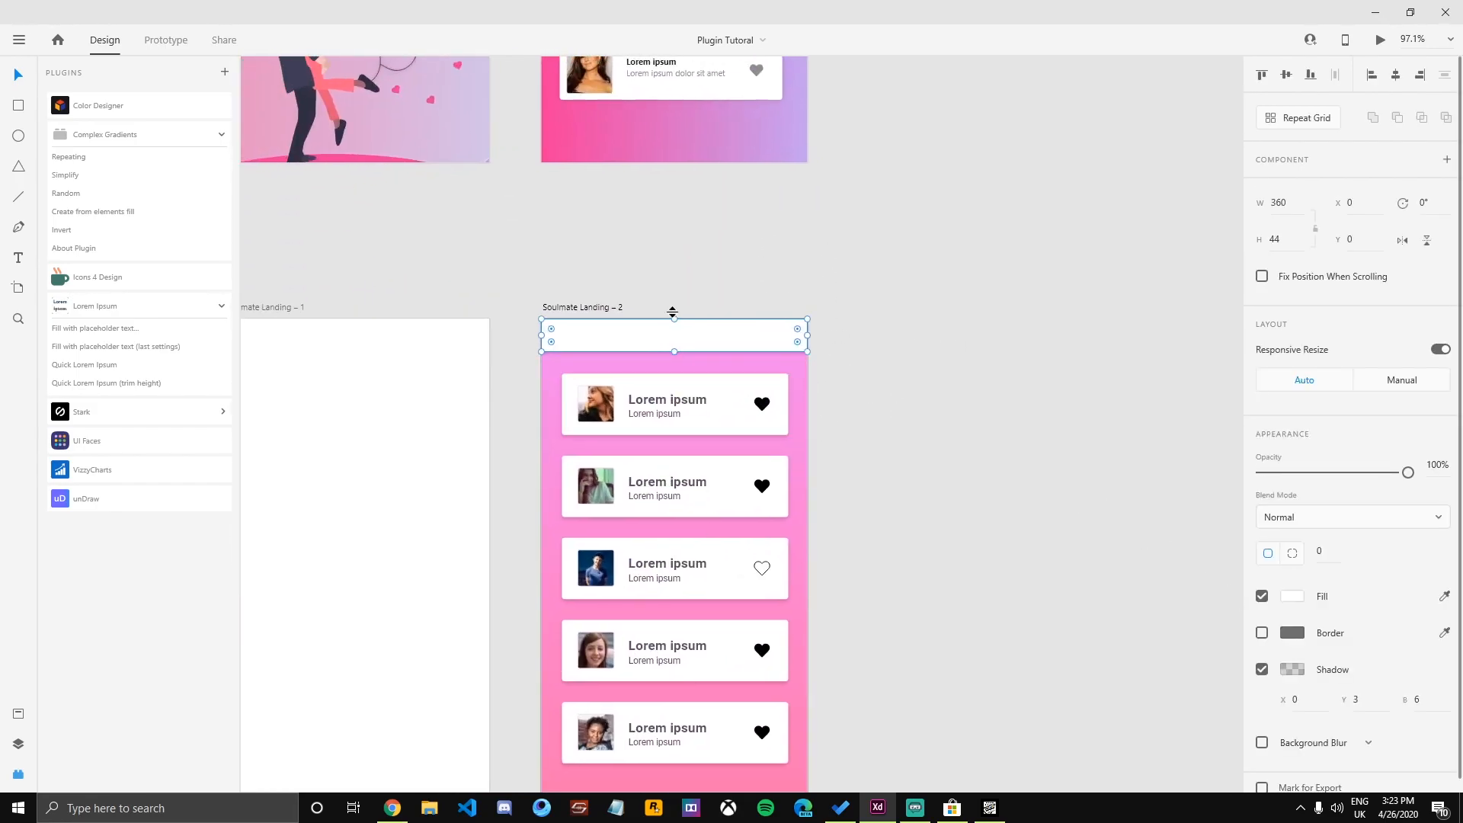
pyautogui.press('Delete')
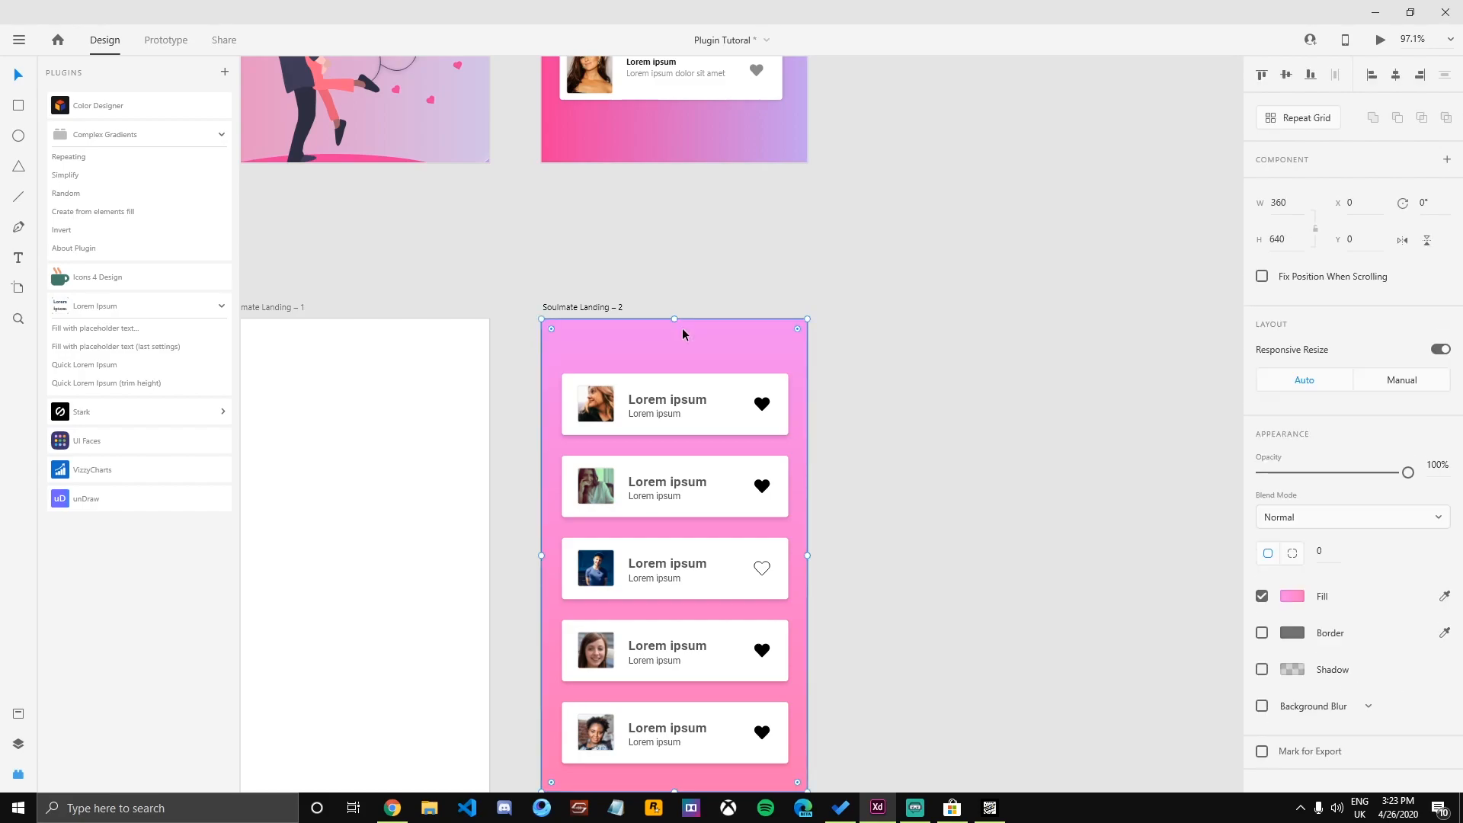
# Duplicate the gradient background rectangle in front of the cards and shorten the copy to a 360 × 50 header bar.
pyautogui.hotkey('ctrl', 'z')
pyautogui.scroll(-3, 714, 419)
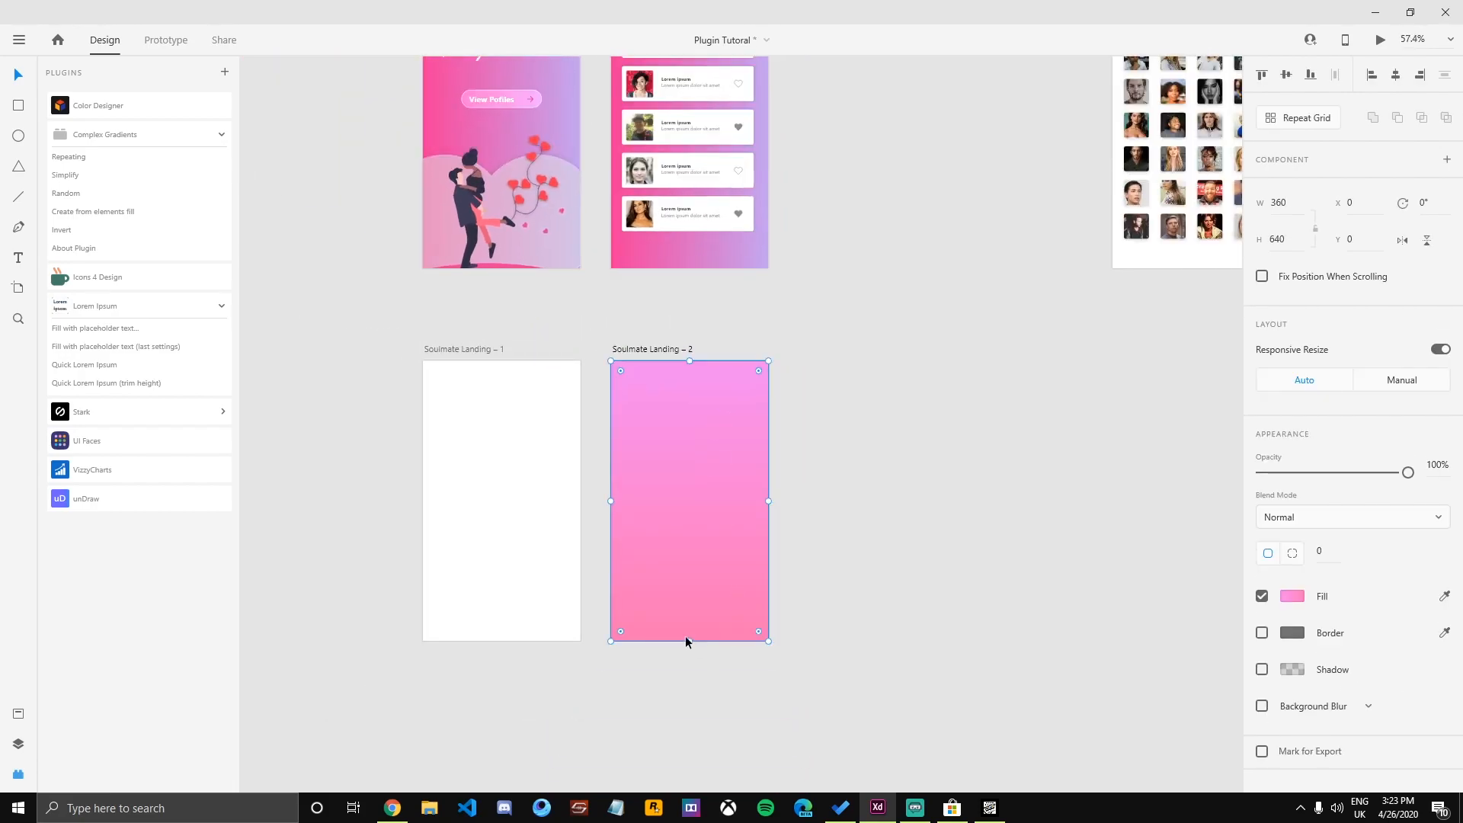
pyautogui.moveTo(688, 642); pyautogui.dragTo(689, 383)
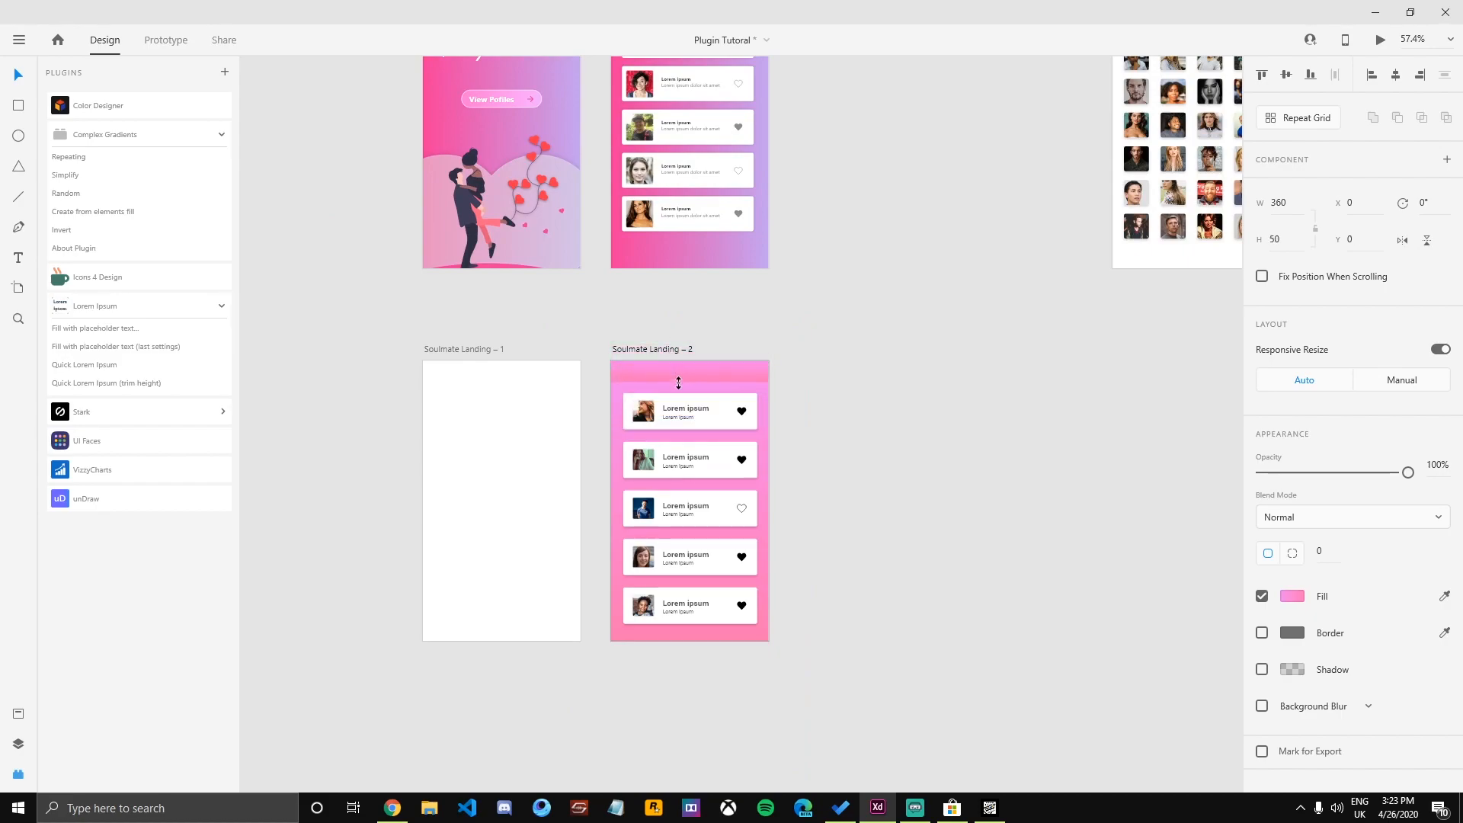
# Redirect the header bar's linear gradient to run horizontally, with the pink end at the left edge and the violet end at the right.
pyautogui.scroll(4, 763, 395)
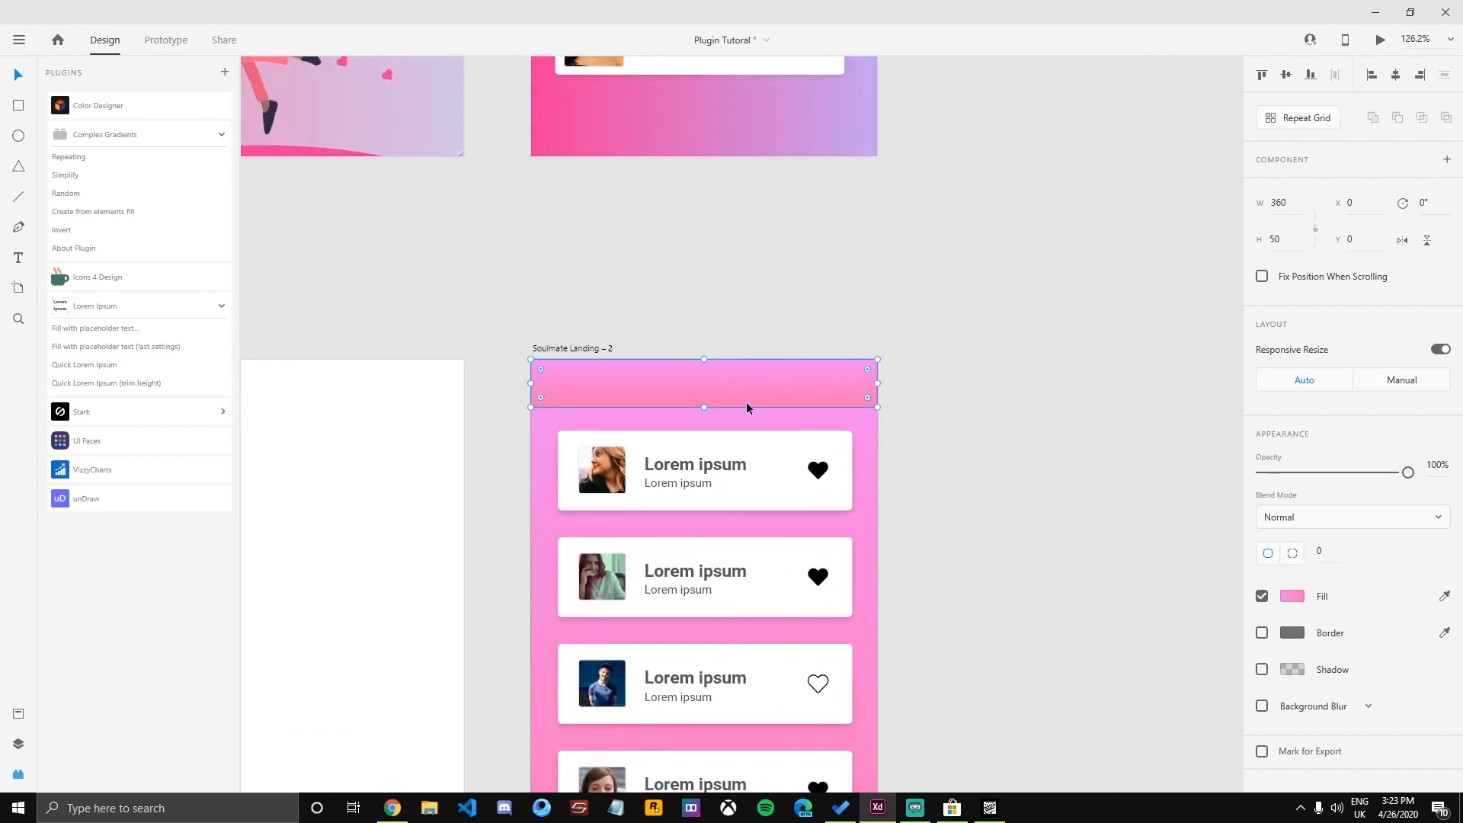
pyautogui.click(1293, 597)
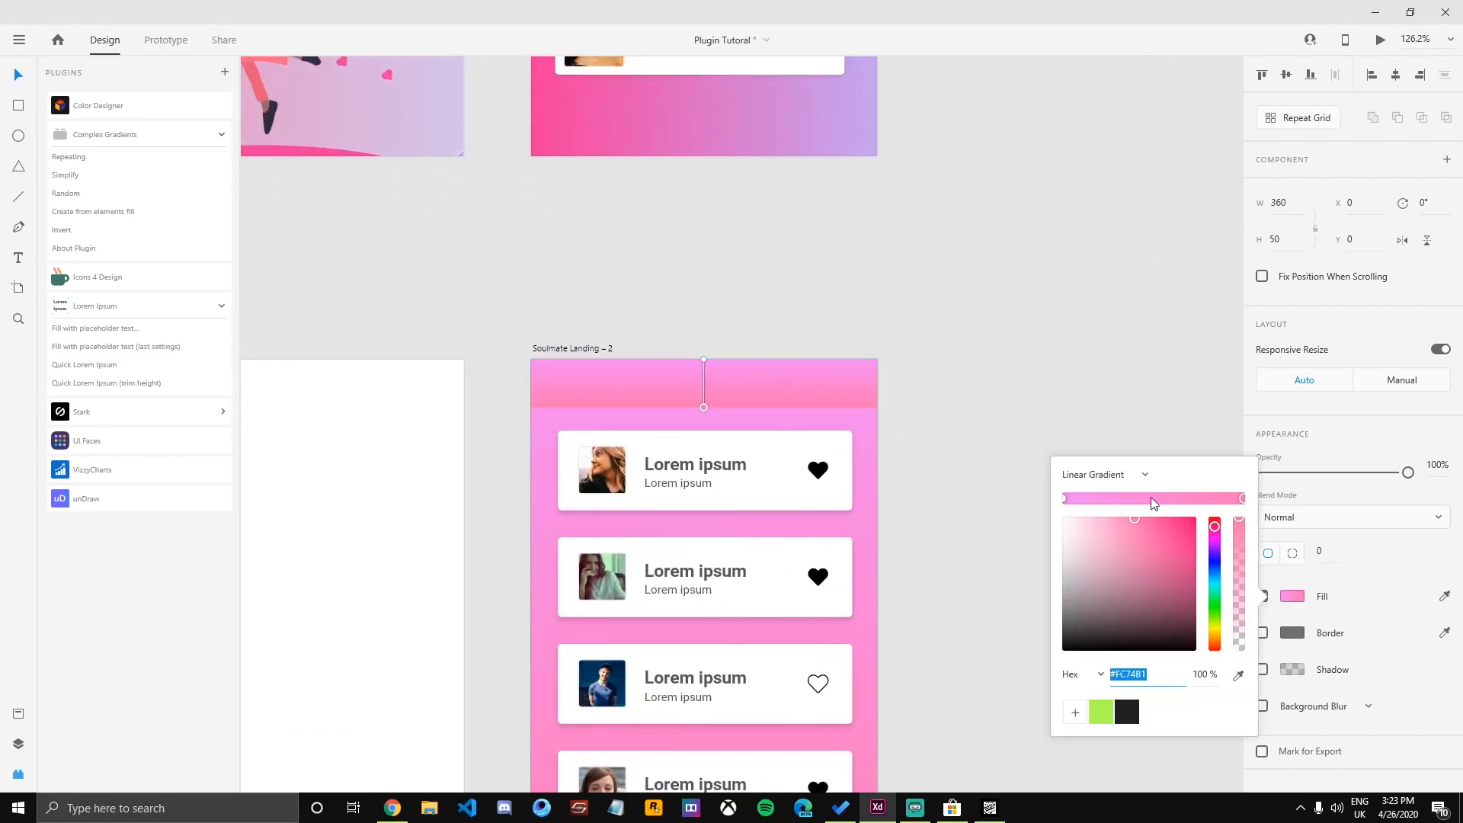
pyautogui.moveTo(703, 406); pyautogui.dragTo(540, 358)
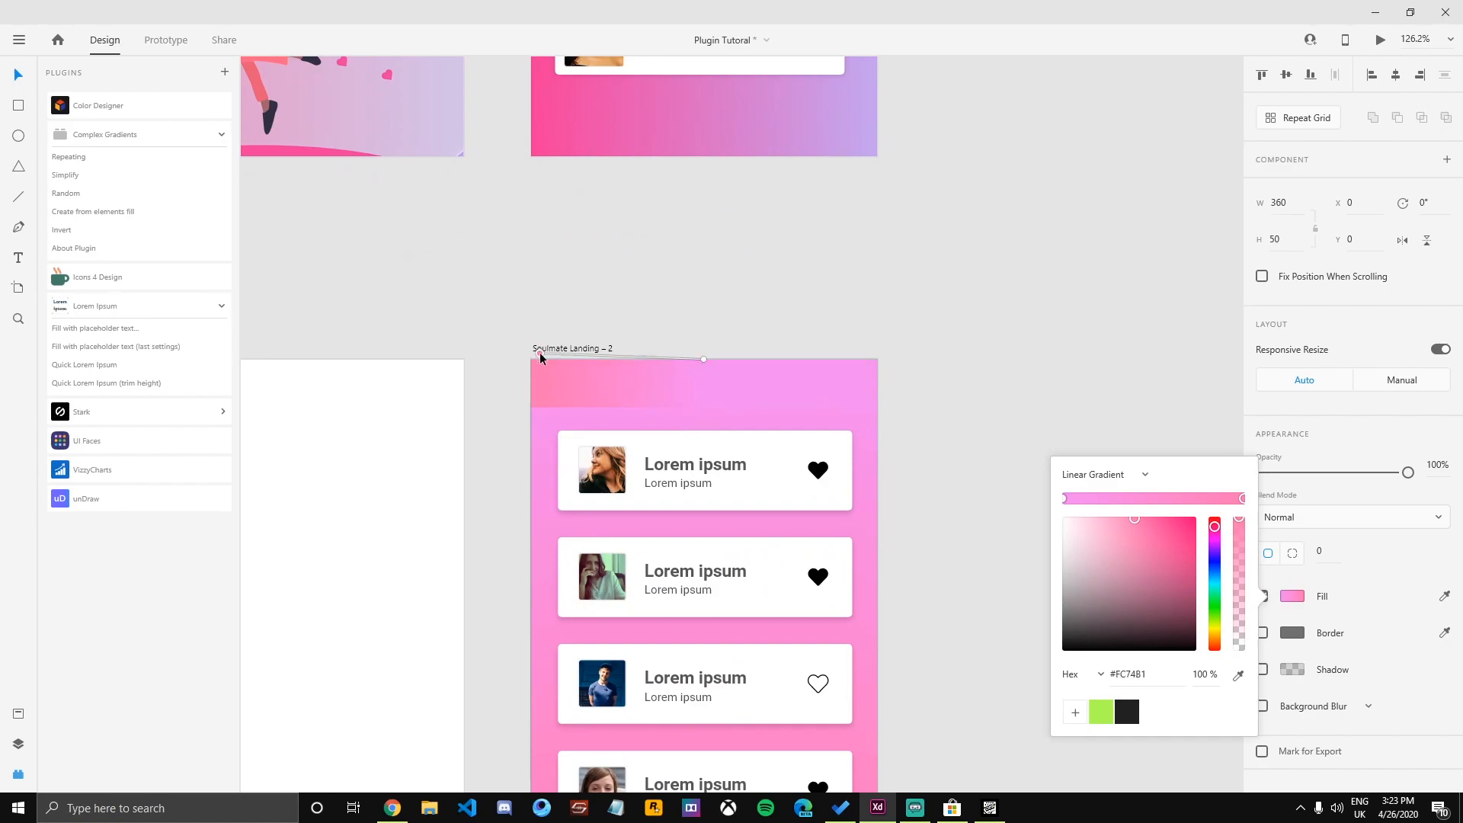
pyautogui.moveTo(703, 362); pyautogui.dragTo(882, 396)
pyautogui.moveTo(539, 353); pyautogui.dragTo(557, 380)
pyautogui.click(998, 352)
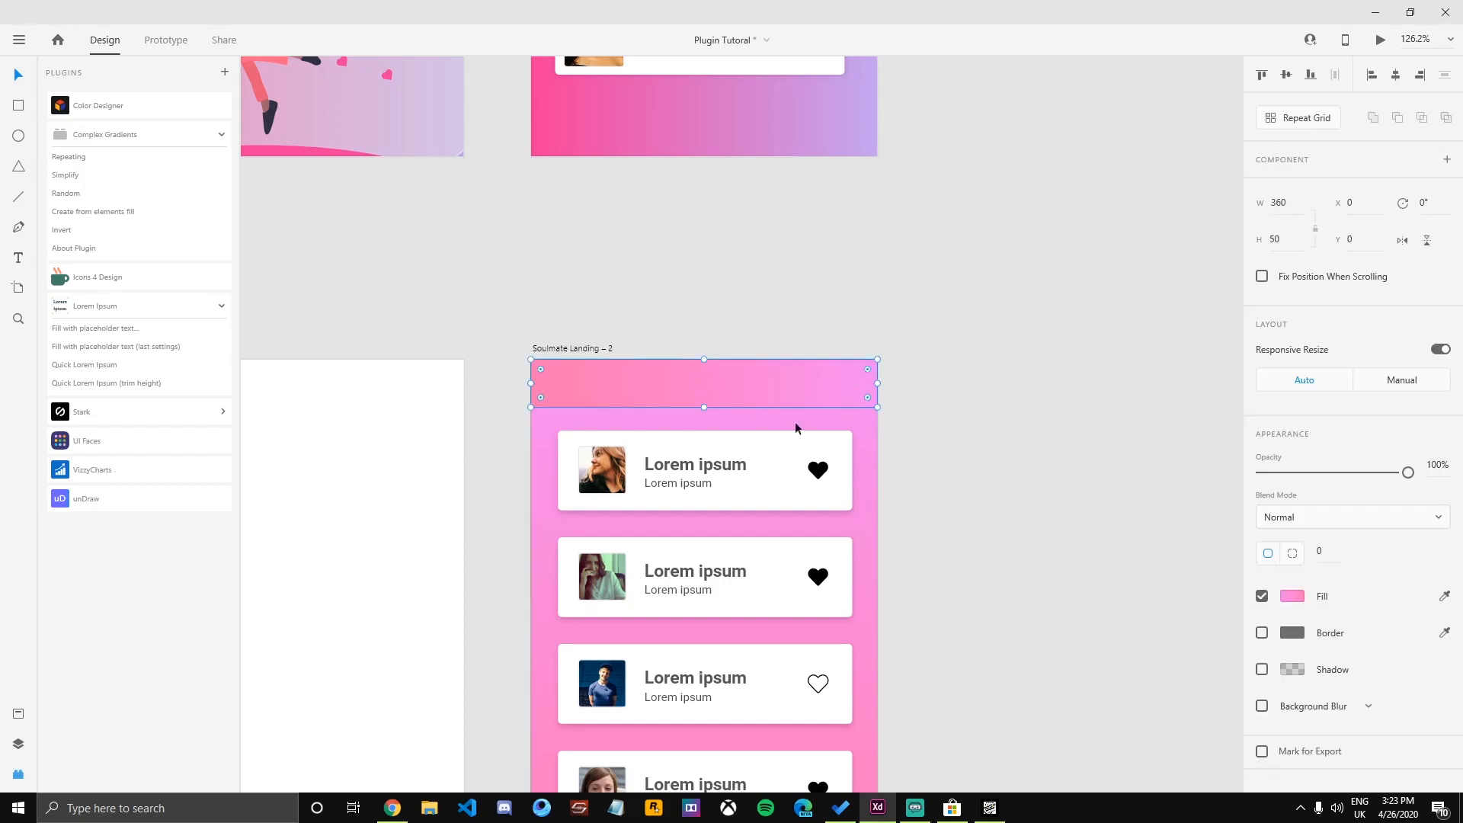
pyautogui.click(999, 452)
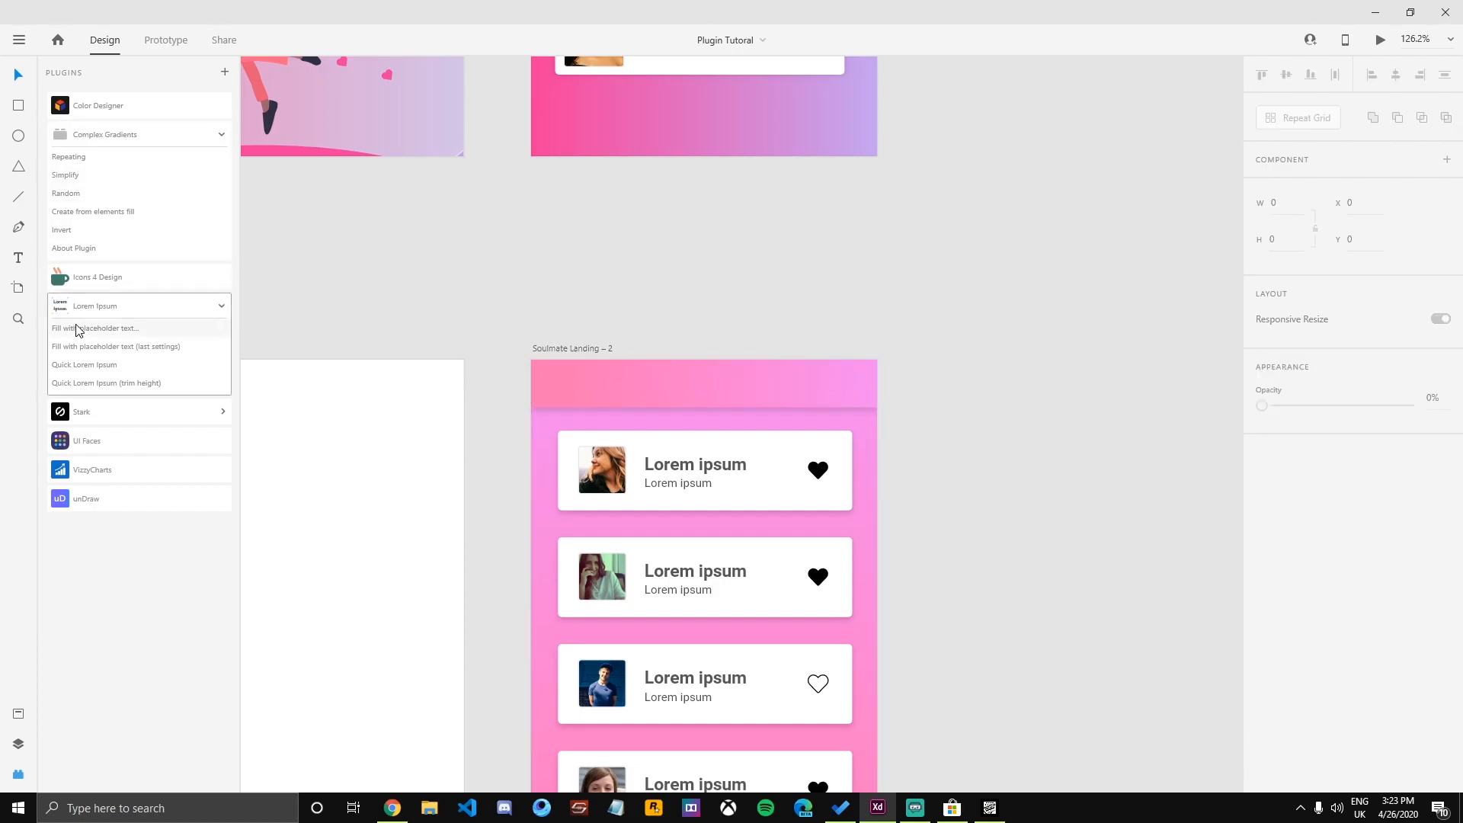
# Search Icons 4 Design for "back" and insert the ios-arrow-round-back icon on the Soulmate Landing – 2 artboard.
pyautogui.click(95, 278)
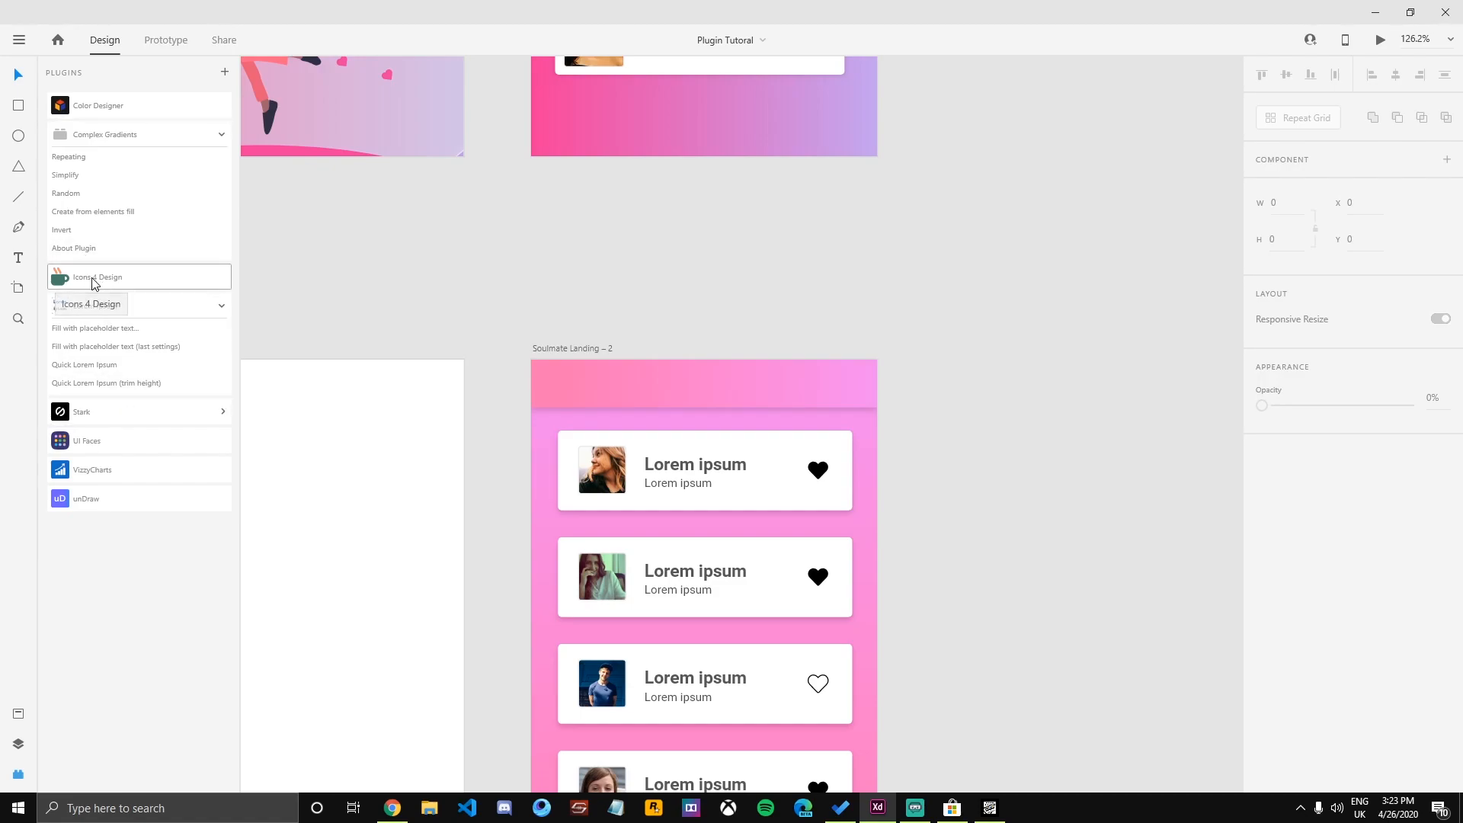
pyautogui.doubleClick(94, 156)
pyautogui.write('back')
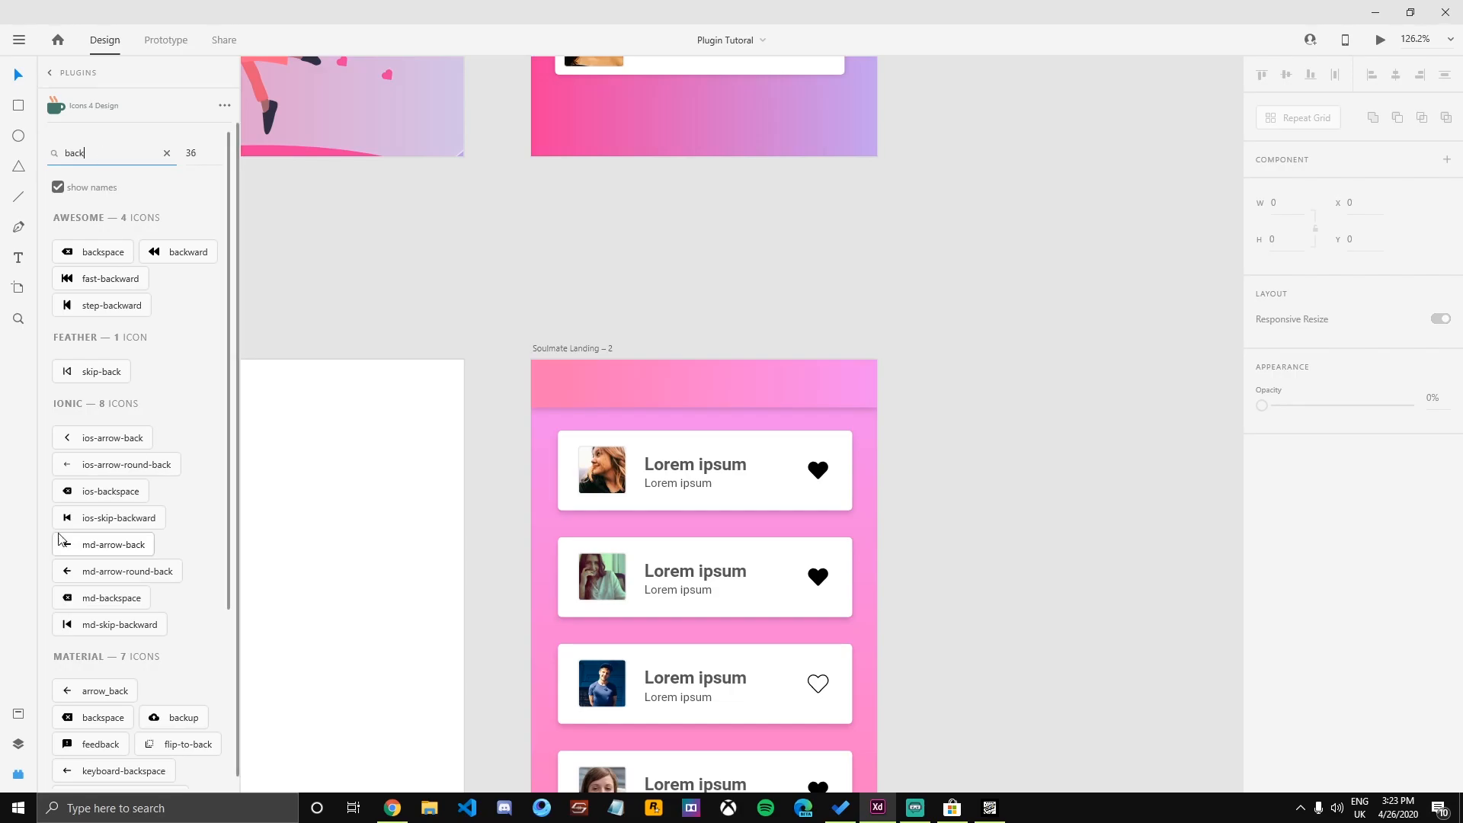
pyautogui.click(71, 467)
pyautogui.moveTo(1039, 530); pyautogui.dragTo(427, 7)
pyautogui.hotkey('ctrl', 'z')
pyautogui.moveTo(735, 672); pyautogui.dragTo(667, 173)
pyautogui.click(464, 379)
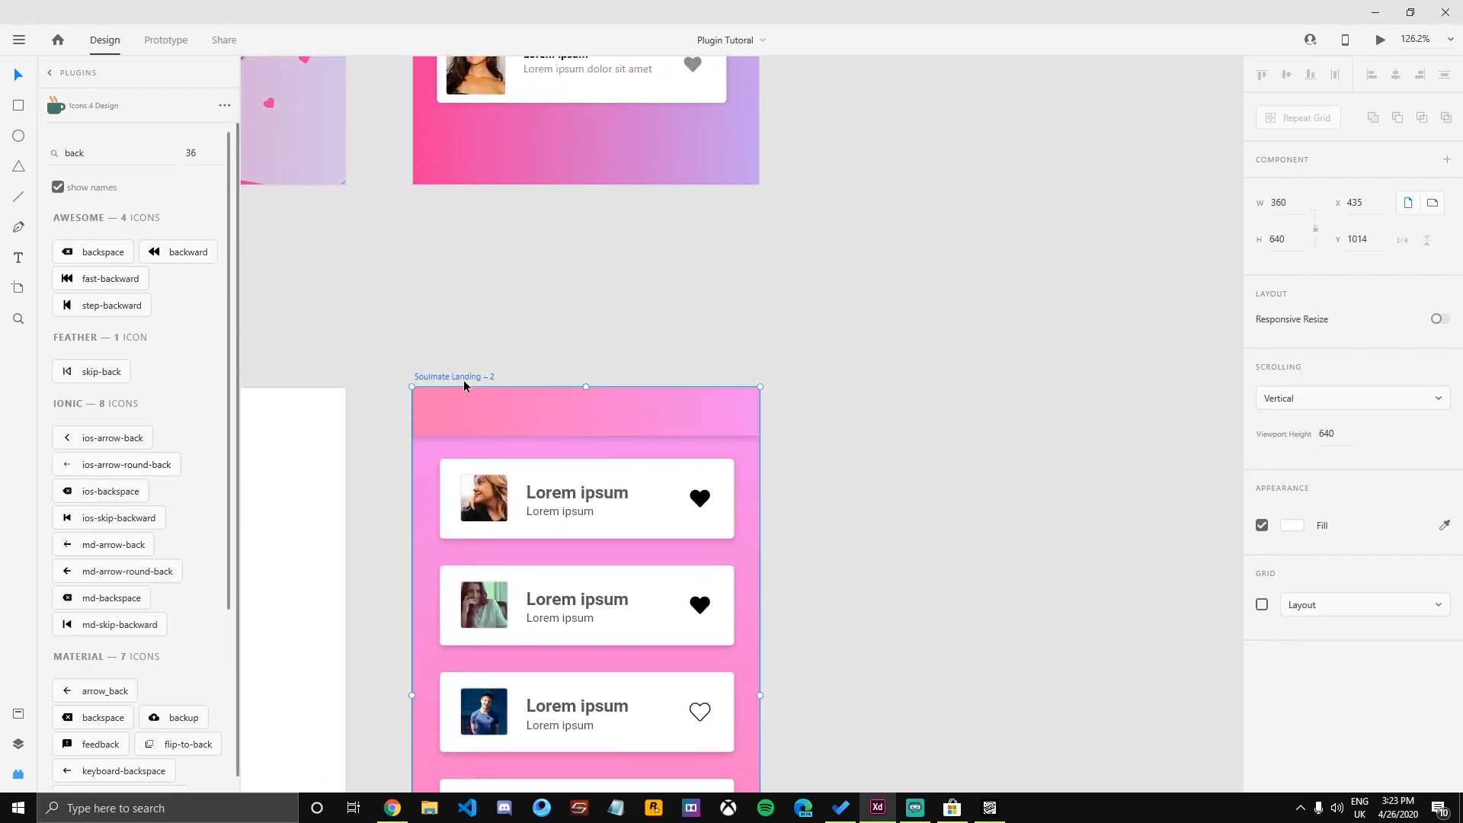
pyautogui.click(102, 466)
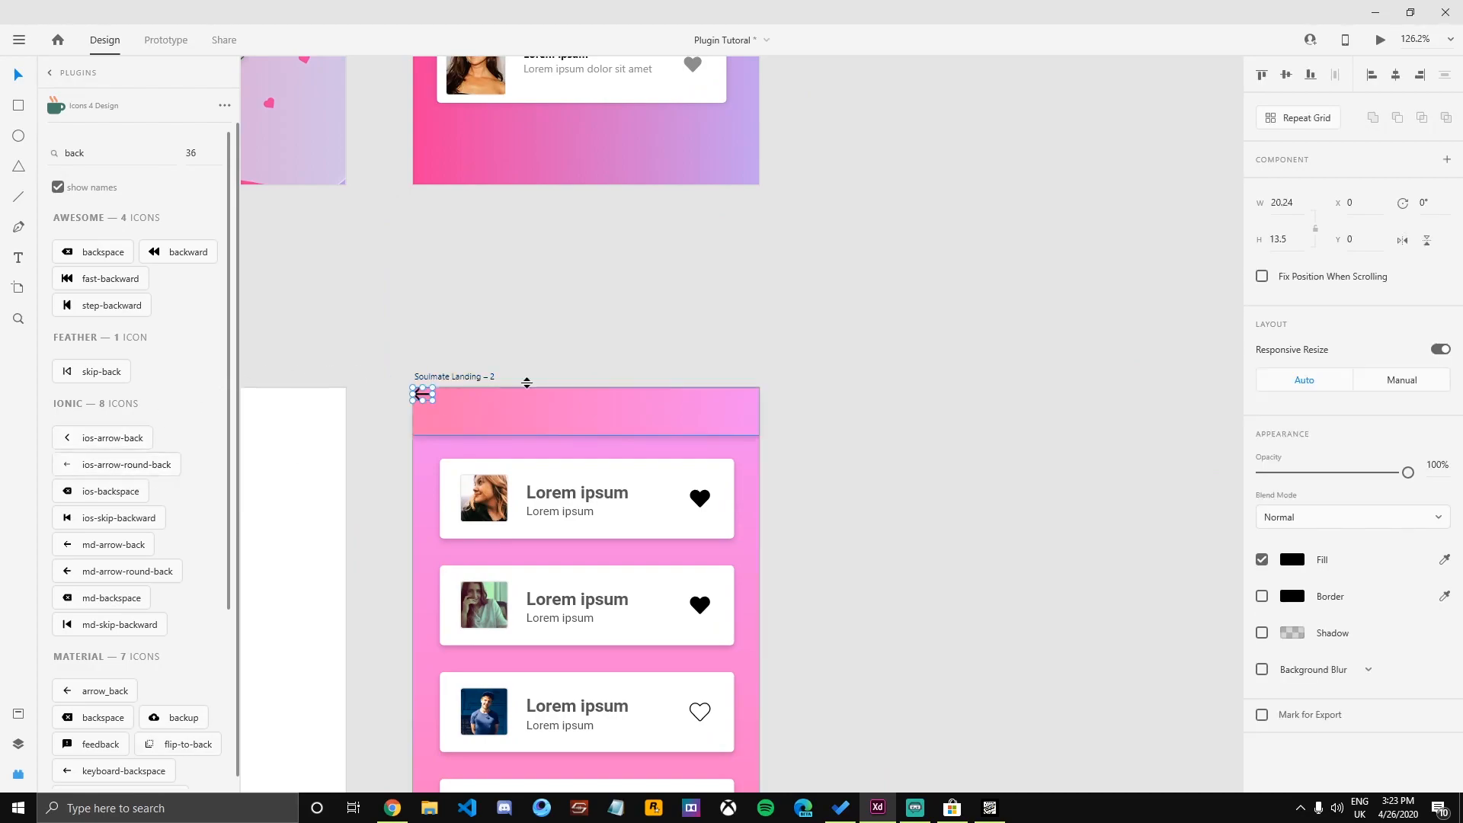
# Move the back arrow inside the left end of the header bar and set its fill to white.
pyautogui.scroll(2, 465, 355)
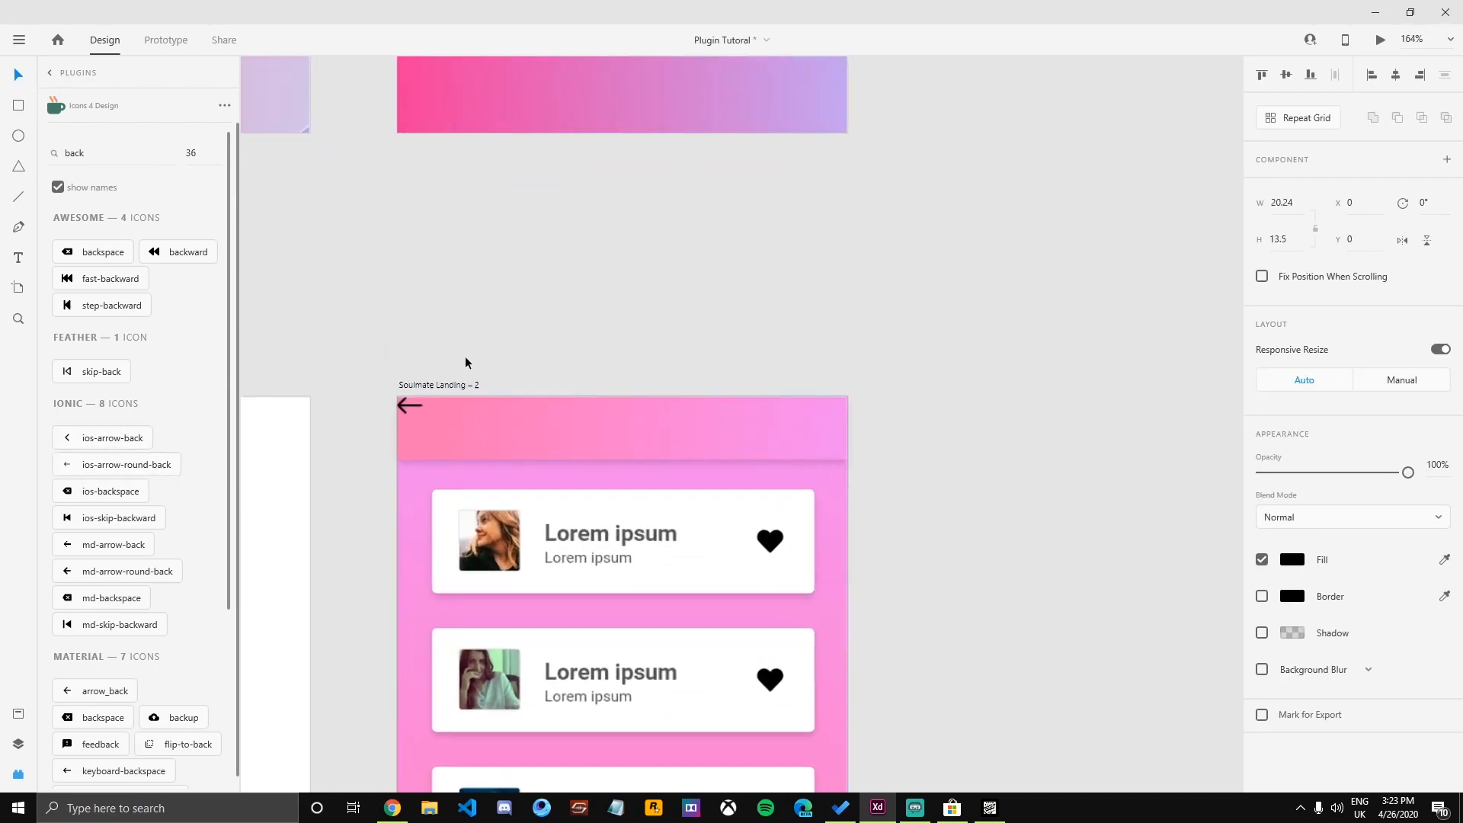
pyautogui.click(412, 410)
pyautogui.click(415, 380)
pyautogui.moveTo(411, 403); pyautogui.dragTo(450, 432)
pyautogui.click(1295, 560)
pyautogui.moveTo(1182, 596); pyautogui.dragTo(1011, 405)
pyautogui.click(1011, 405)
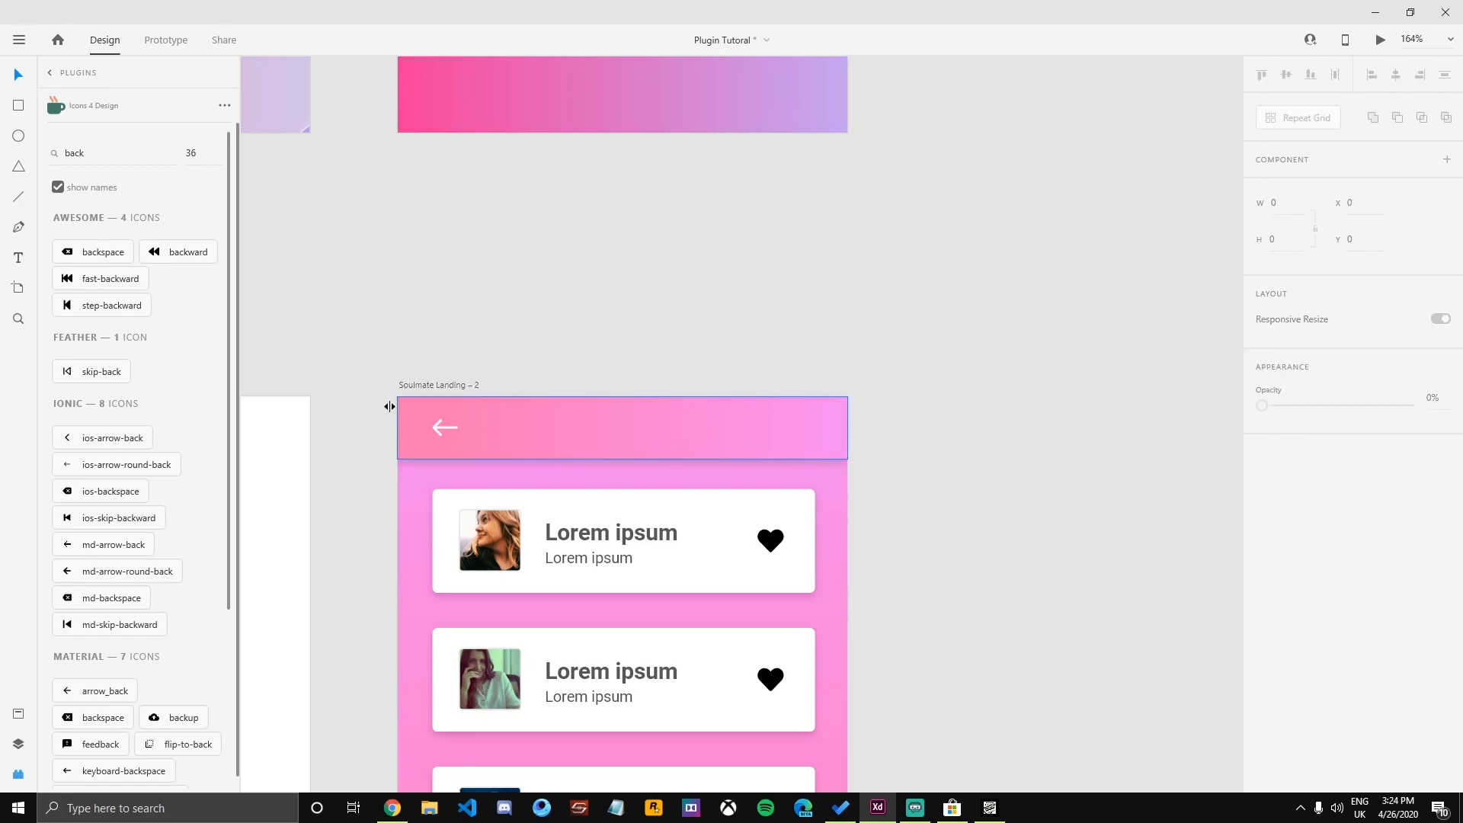
# Search Icons 4 Design for "menu", insert the Feather menu icon, and place it at the right end of Soulmate Landing – 2's header bar.
pyautogui.click(108, 158)
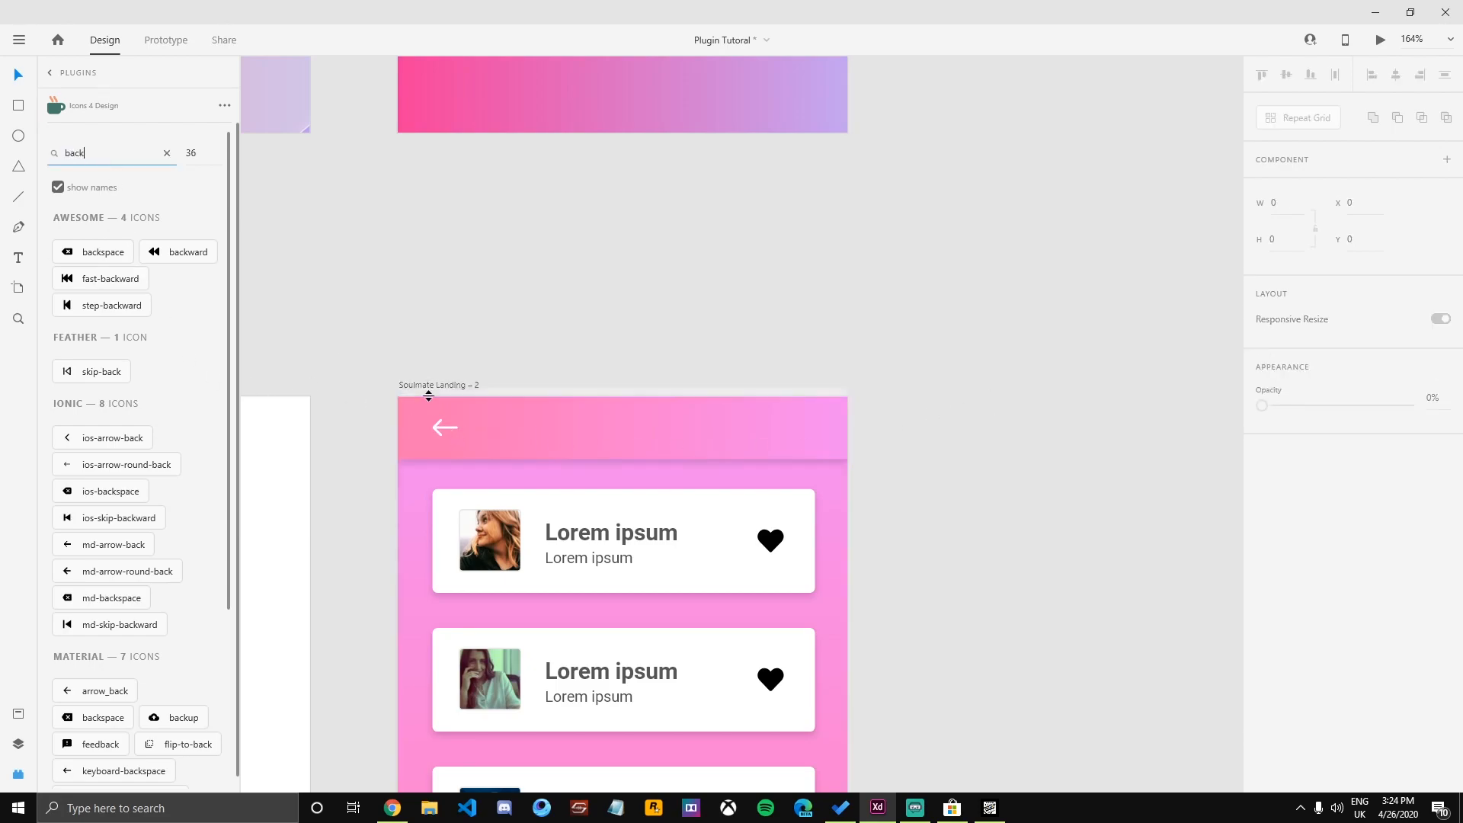
pyautogui.click(403, 385)
pyautogui.doubleClick(88, 153)
pyautogui.write('men')
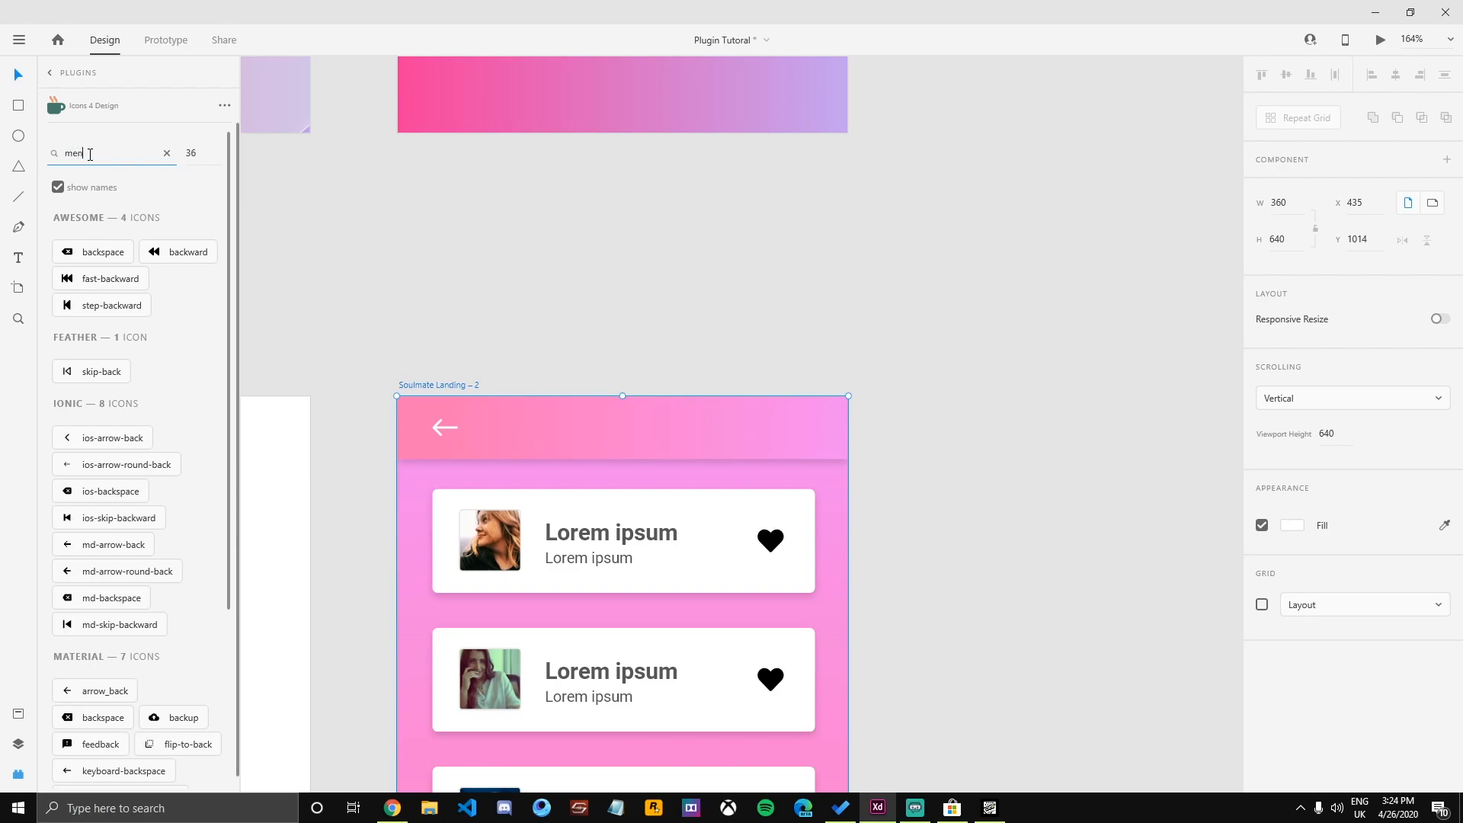
pyautogui.write('u')
pyautogui.click(90, 255)
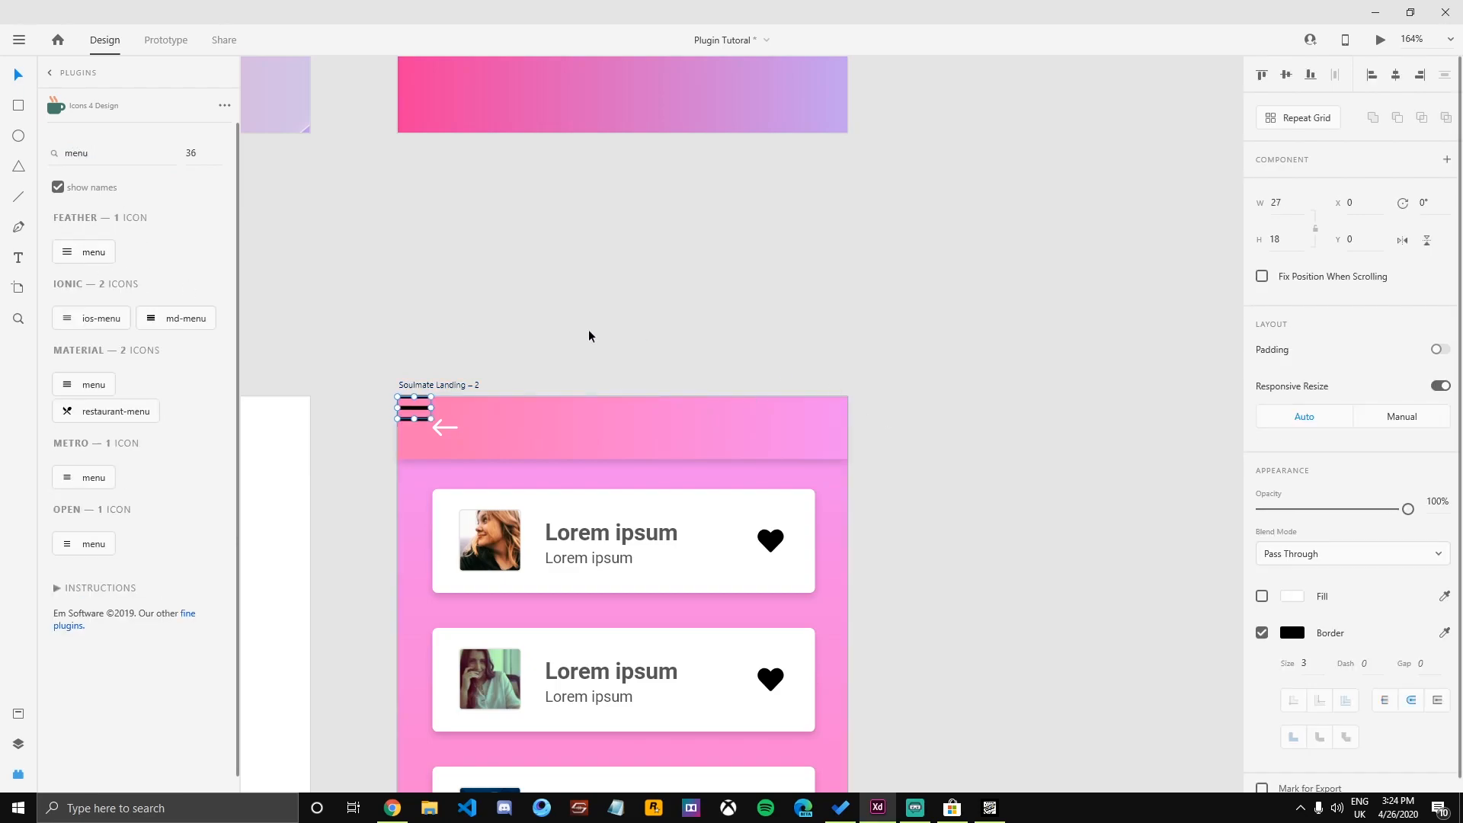
pyautogui.moveTo(412, 414); pyautogui.dragTo(806, 429)
pyautogui.click(934, 446)
# Add a text element to the header bar and fill it with Quick Lorem Ipsum.
pyautogui.press('t')
pyautogui.click(574, 426)
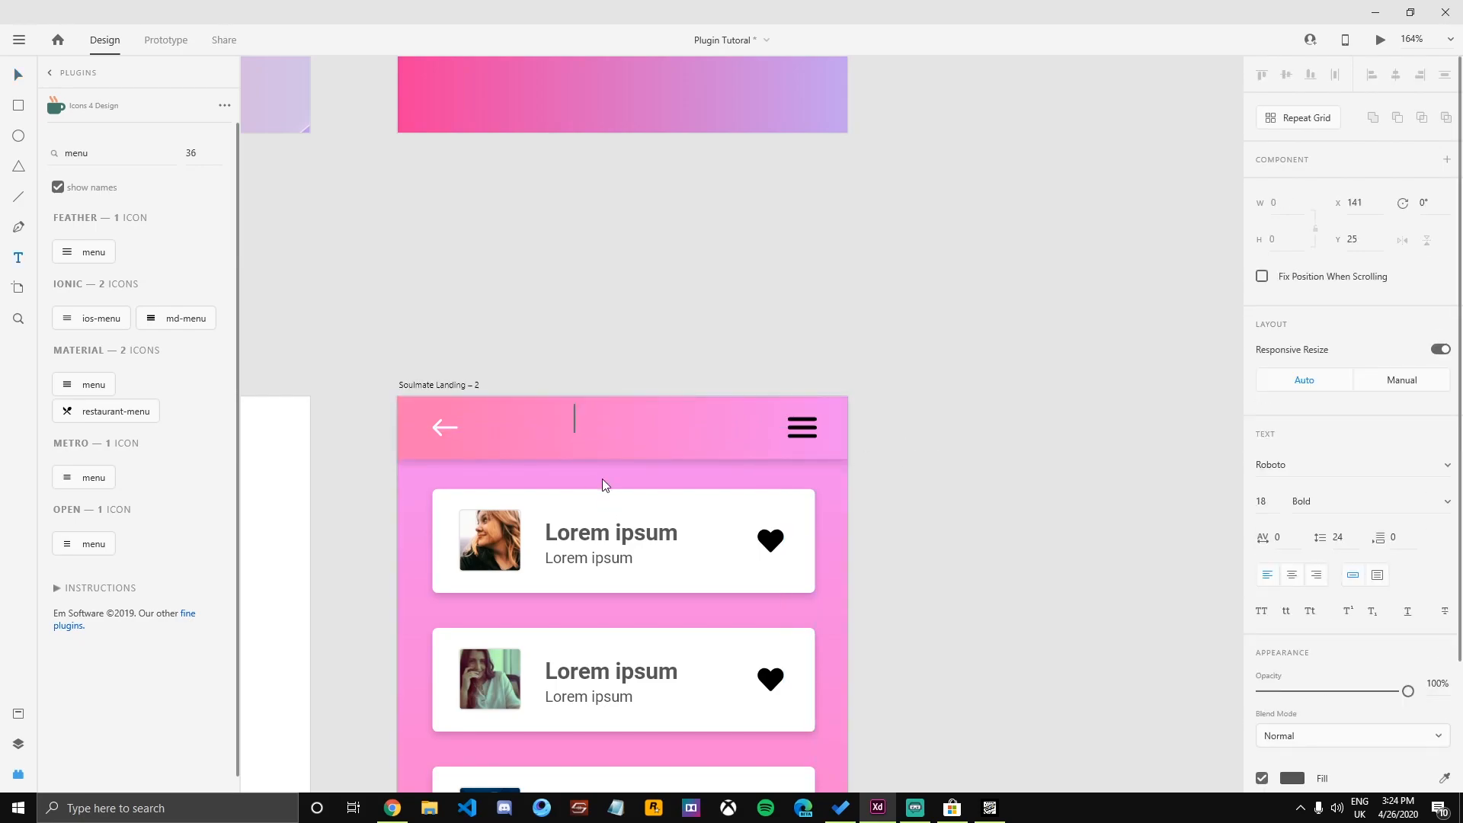
pyautogui.click(49, 72)
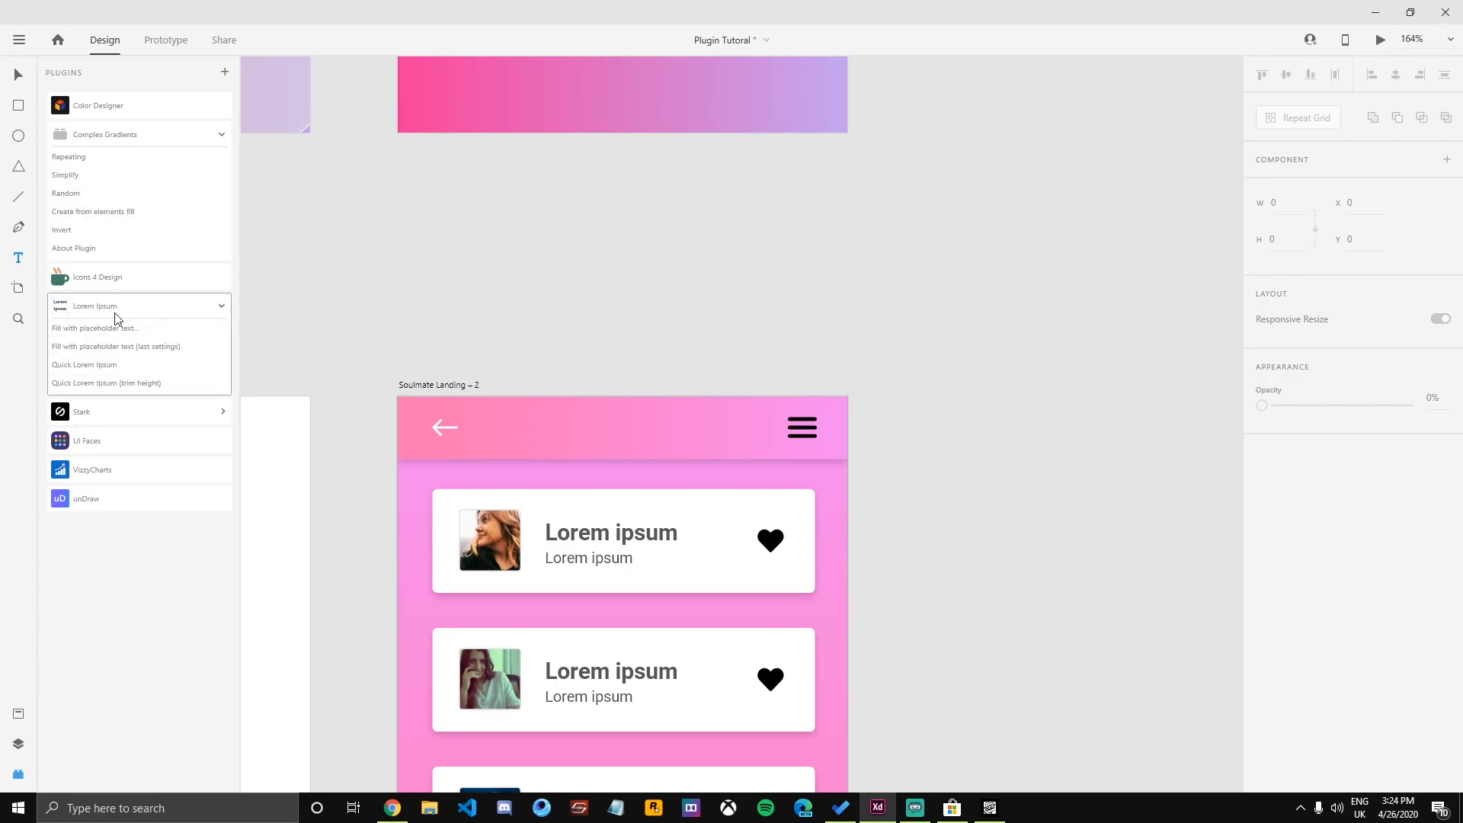
pyautogui.click(80, 308)
pyautogui.click(80, 308)
pyautogui.click(83, 364)
pyautogui.click(834, 435)
pyautogui.click(581, 427)
pyautogui.click(84, 370)
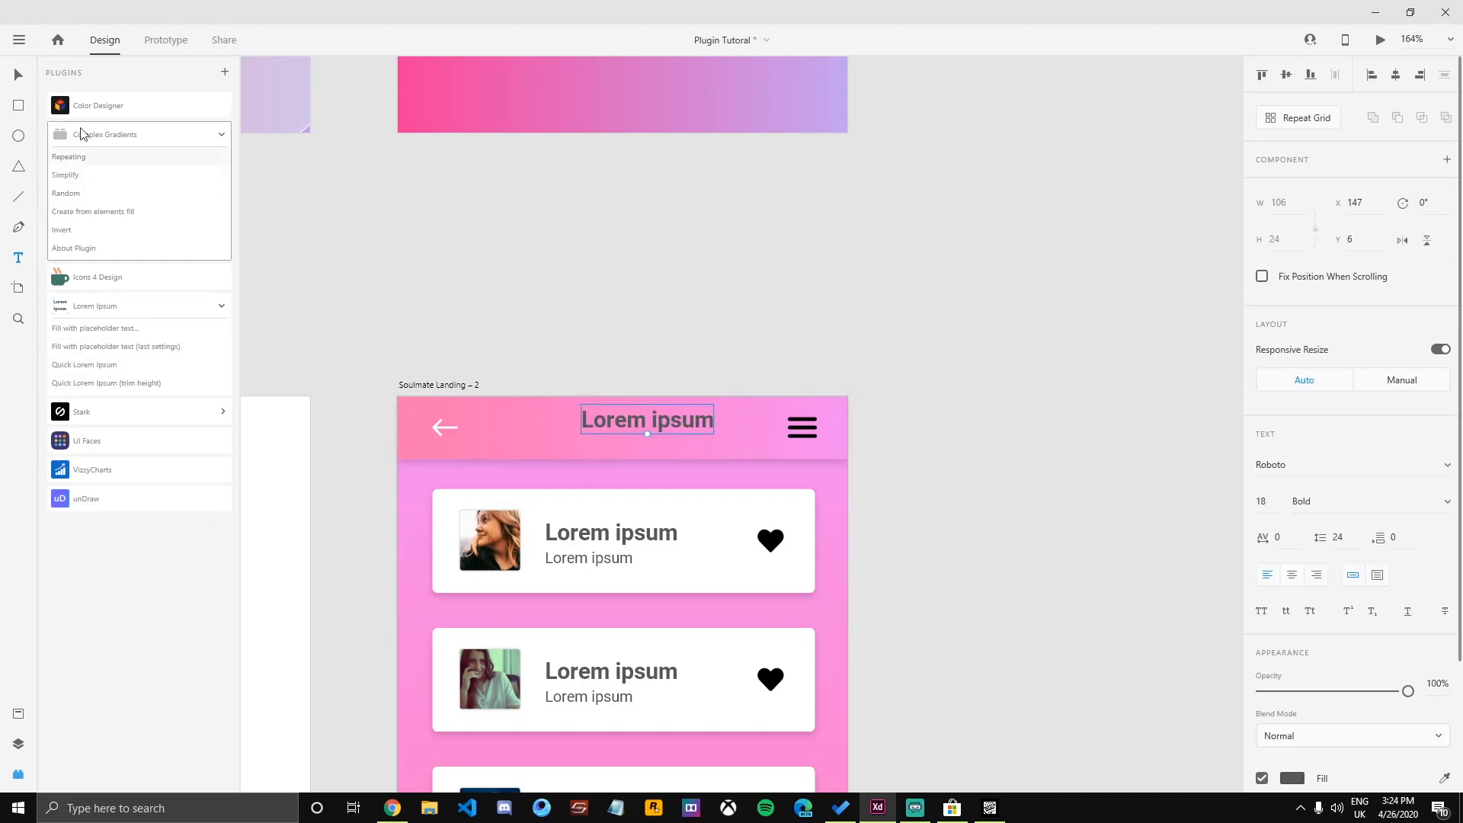
# Replace the header's placeholder text with "Title" and centre it in the header bar.
pyautogui.doubleClick(664, 424)
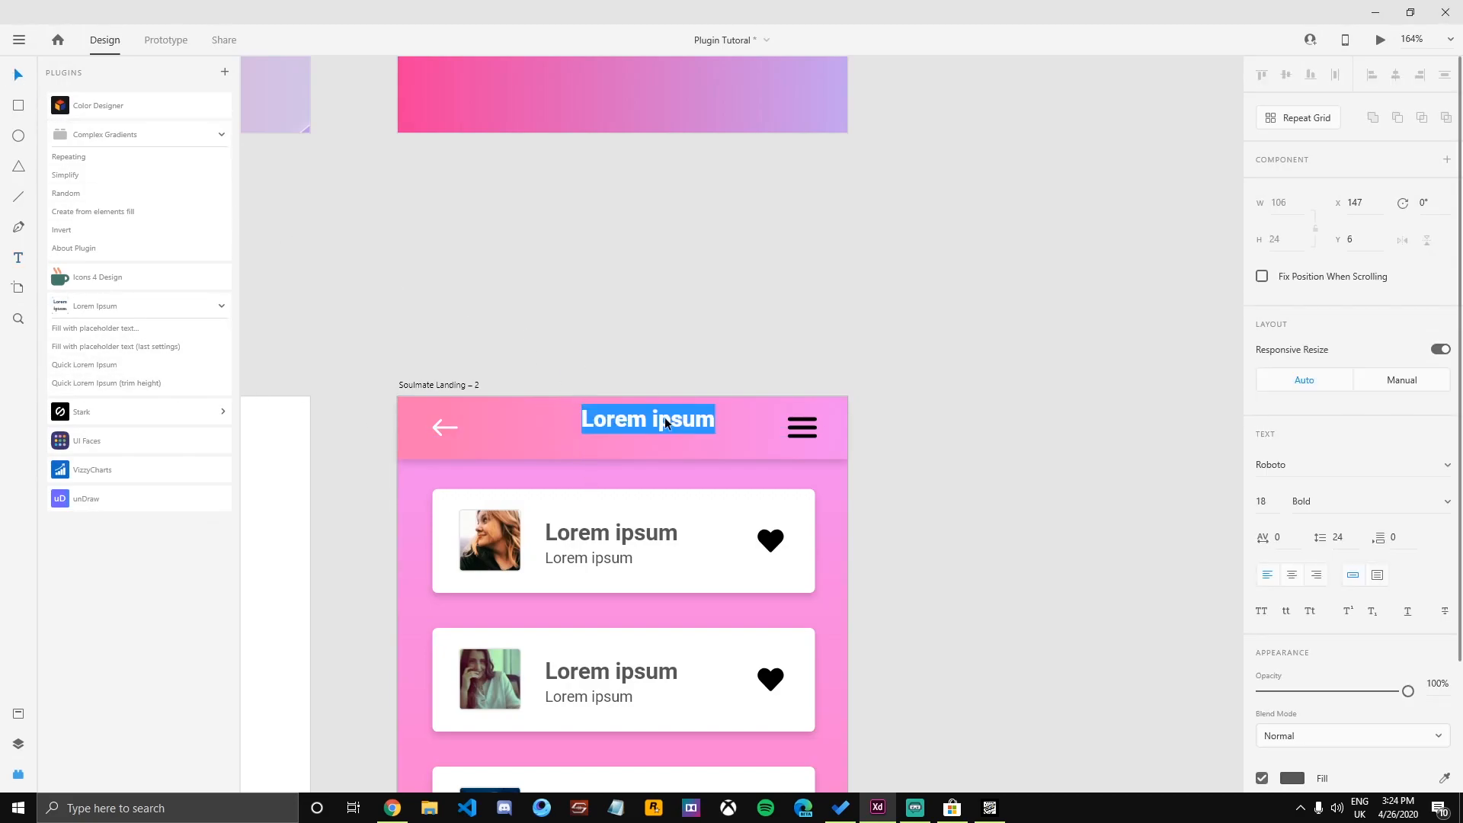
pyautogui.write('TIT')
pyautogui.press('BackSpace')
pyautogui.press('BackSpace')
pyautogui.write('itle')
pyautogui.press('Escape')
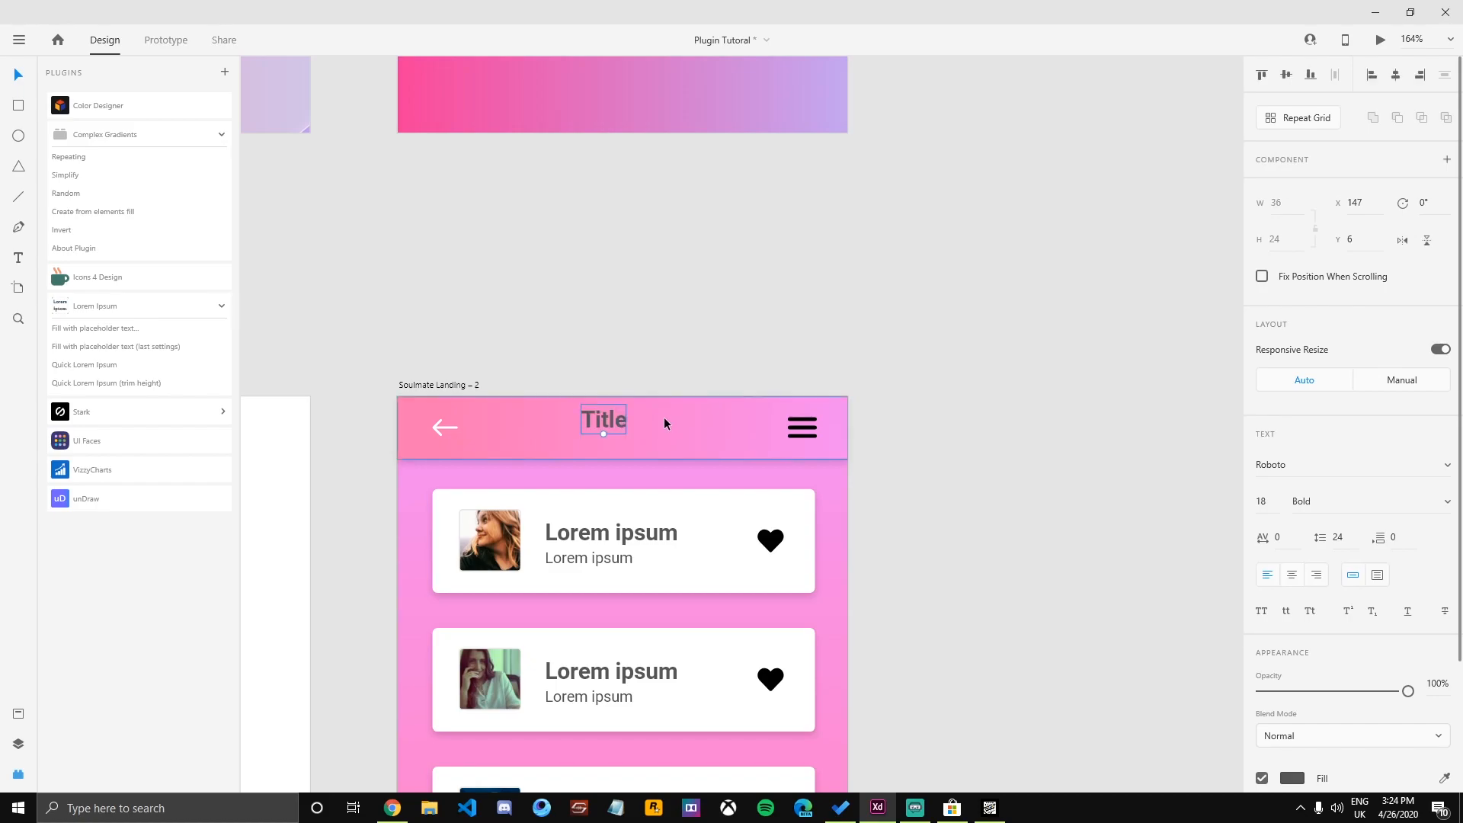
pyautogui.moveTo(599, 420); pyautogui.dragTo(621, 428)
# Set the title text's fill and the menu icon's border to white.
pyautogui.click(1289, 778)
pyautogui.moveTo(1097, 657); pyautogui.dragTo(925, 431)
pyautogui.click(923, 429)
pyautogui.scroll(-2, 912, 419)
pyautogui.click(828, 427)
pyautogui.click(1283, 633)
pyautogui.moveTo(1176, 599); pyautogui.dragTo(906, 376)
pyautogui.click(908, 371)
pyautogui.moveTo(1010, 510); pyautogui.dragTo(1019, 375)
pyautogui.scroll(-2, 970, 407)
pyautogui.moveTo(962, 475); pyautogui.dragTo(1016, 417)
# Copy the gradient background and header elements from Soulmate Landing – 2 and paste them onto Soulmate Landing – 1.
pyautogui.moveTo(397, 227); pyautogui.dragTo(490, 248)
pyautogui.click(480, 307)
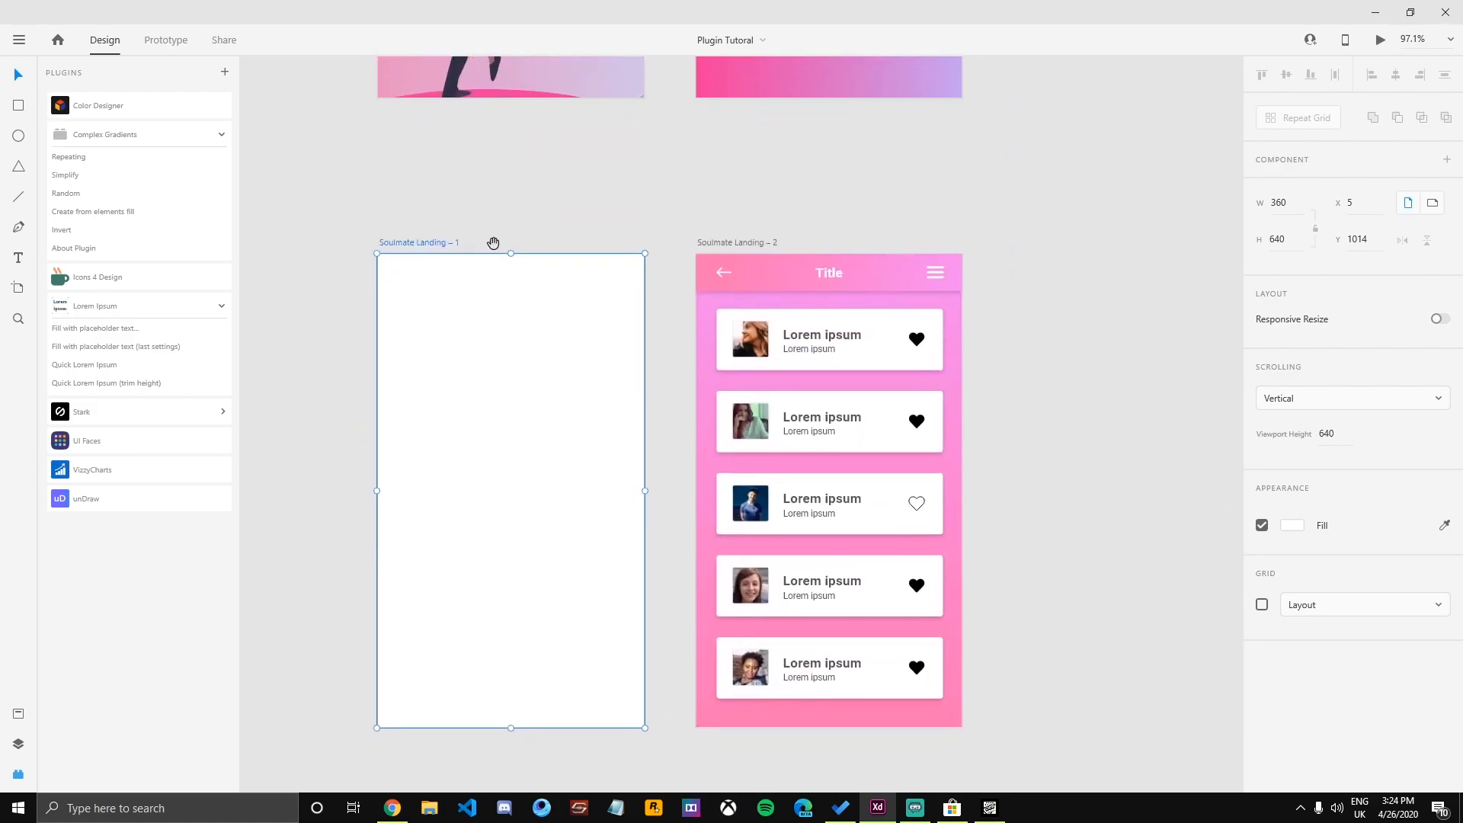
pyautogui.click(963, 378)
pyautogui.moveTo(1067, 205); pyautogui.dragTo(704, 274)
pyautogui.hotkey('ctrl', 'c')
pyautogui.click(411, 220)
pyautogui.hotkey('ctrl', 'v')
pyautogui.scroll(4, 454, 383)
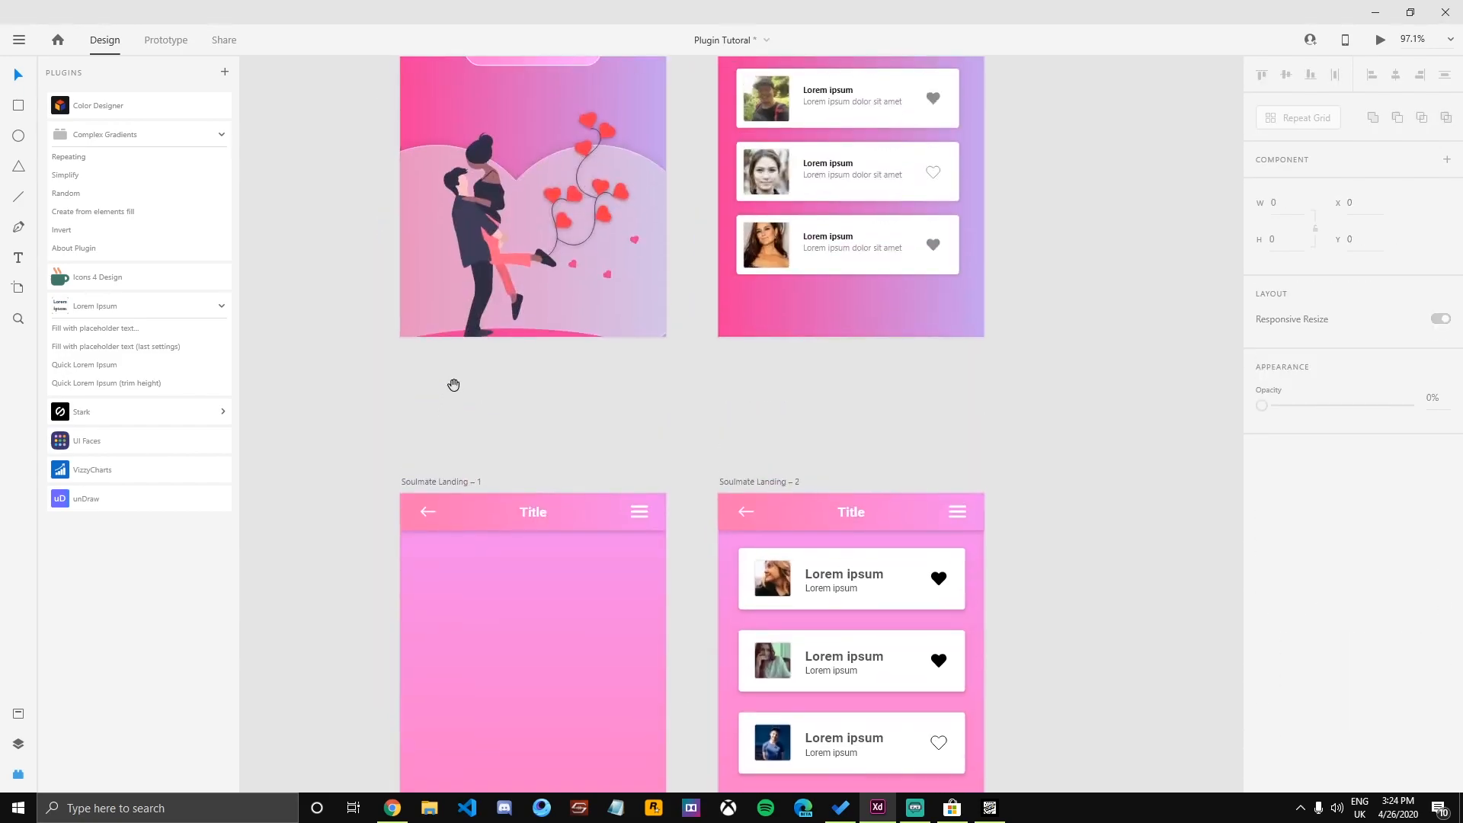
pyautogui.scroll(-4, 392, 268)
pyautogui.moveTo(378, 435); pyautogui.dragTo(408, 405)
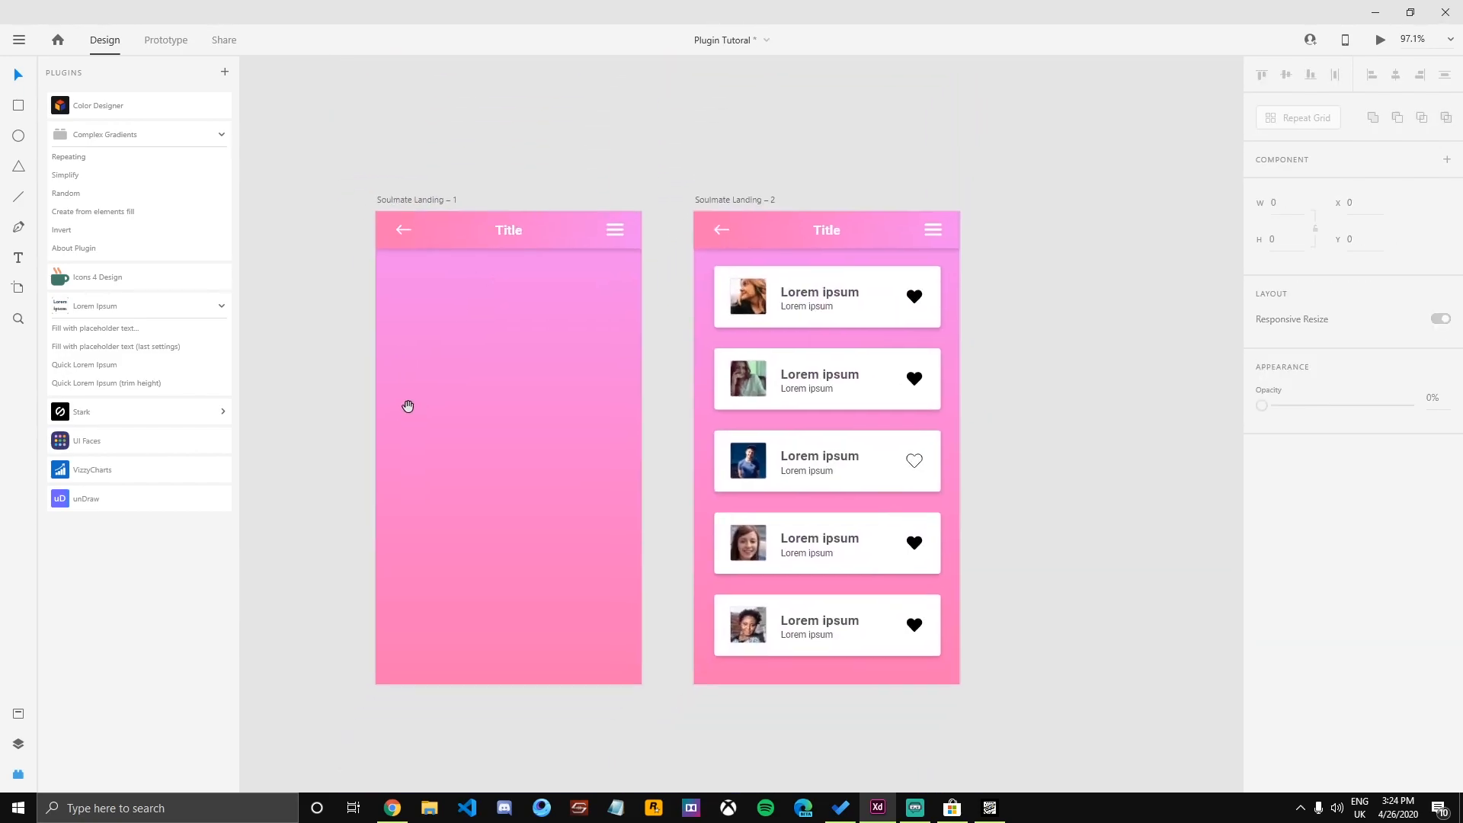
pyautogui.scroll(1, 359, 353)
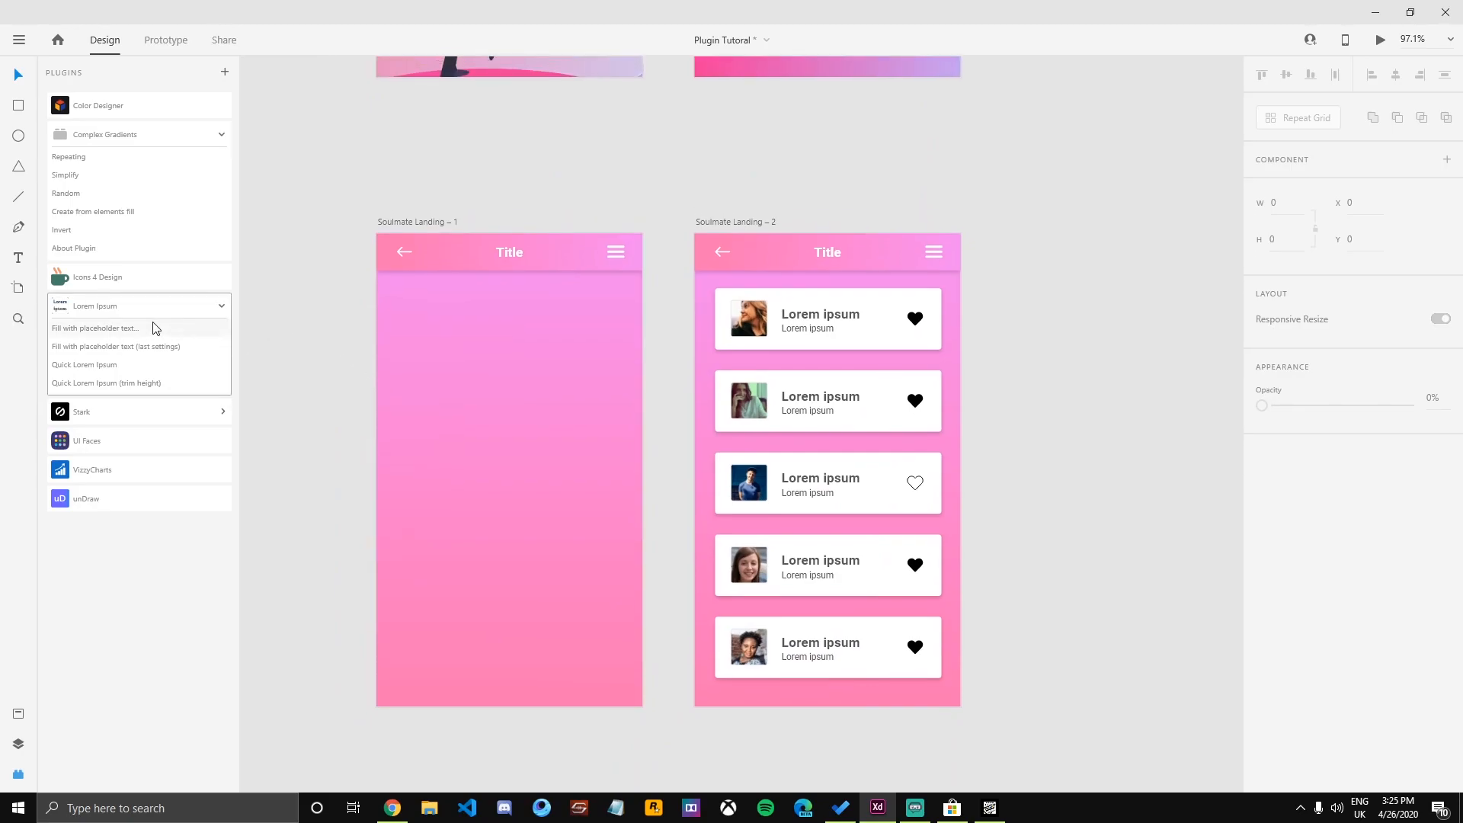
# Search the unDraw plugin for "love" and insert the Pure love illustration on Soulmate Landing – 1.
pyautogui.click(126, 495)
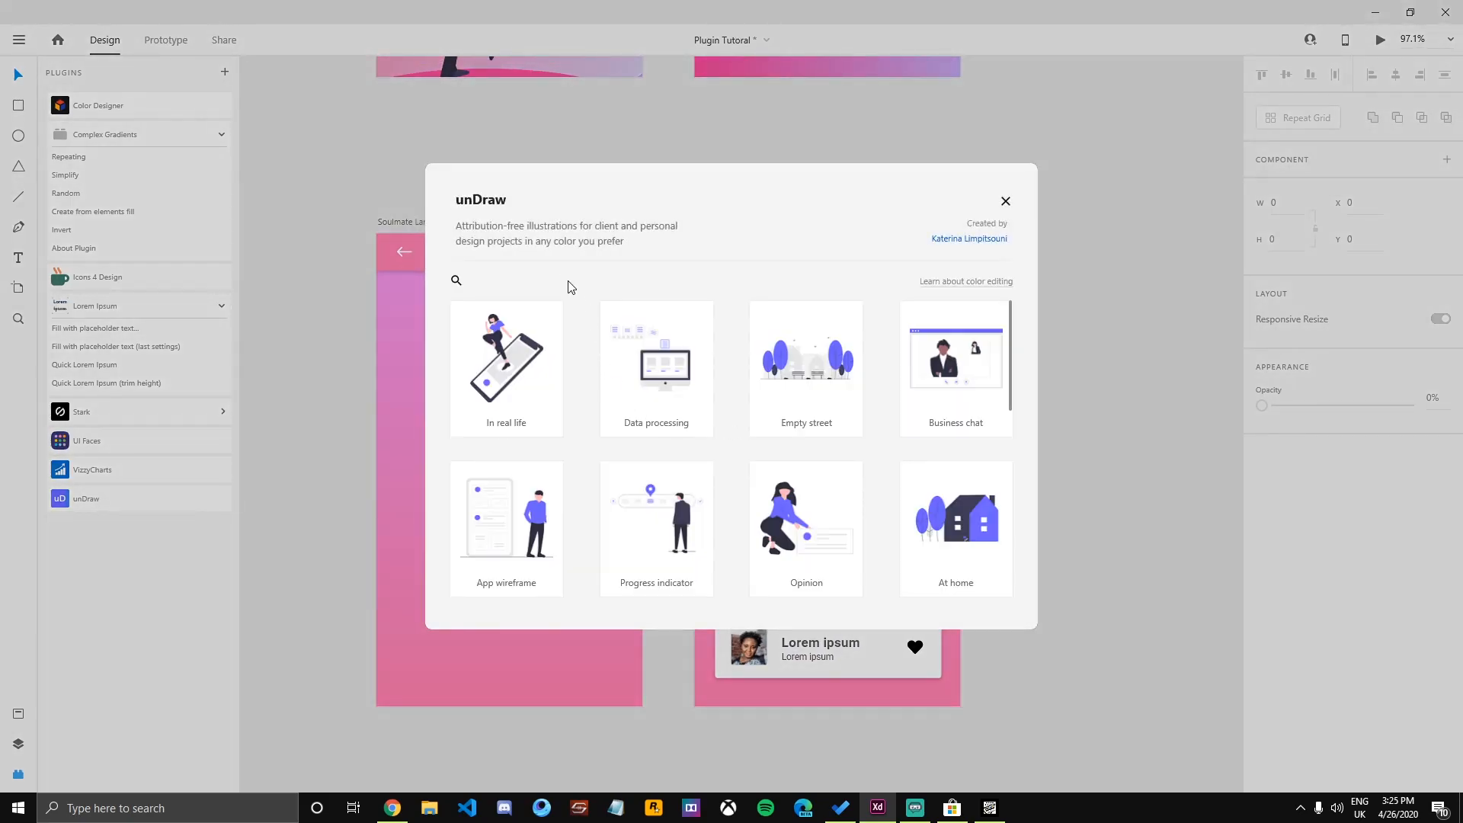
pyautogui.click(457, 282)
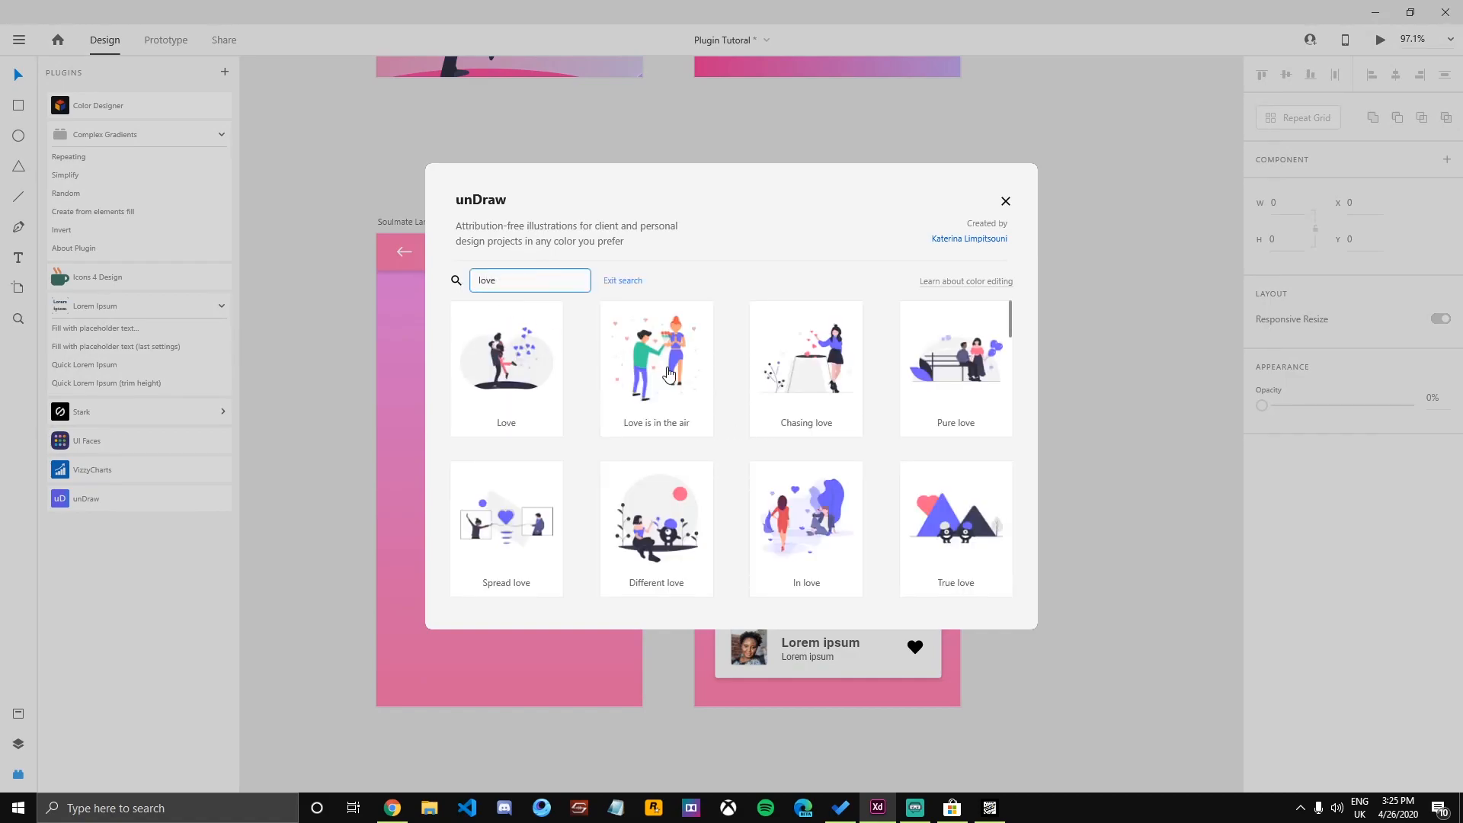
pyautogui.click(957, 382)
pyautogui.click(725, 499)
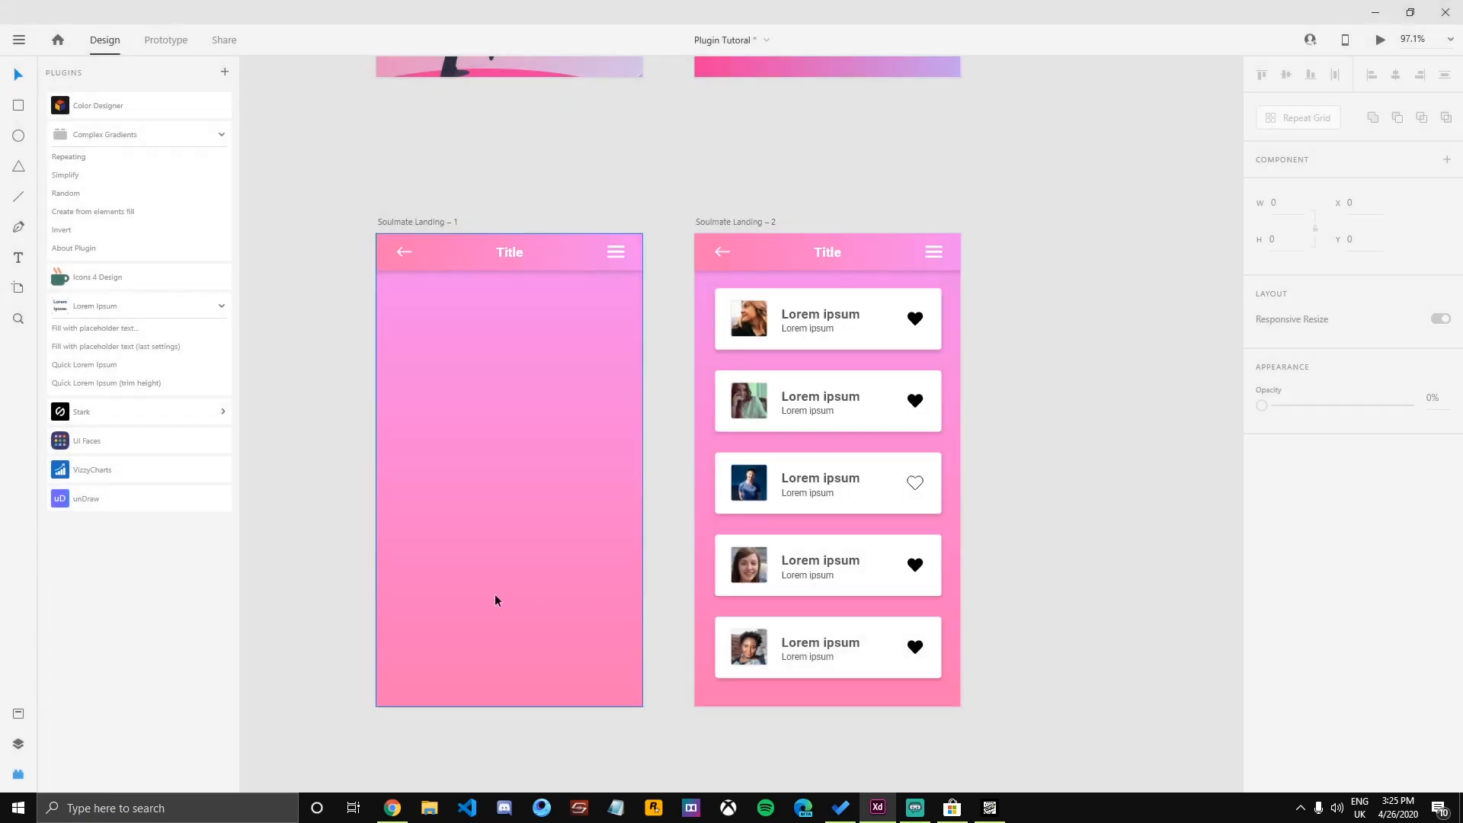
pyautogui.hotkey('ctrl', 'v')
# Scale the bench illustration to about 429 × 215 and place it along the bottom edge of Soulmate Landing – 1.
pyautogui.moveTo(899, 273); pyautogui.dragTo(634, 408)
pyautogui.moveTo(539, 467); pyautogui.dragTo(668, 568)
pyautogui.click(297, 499)
pyautogui.moveTo(544, 668); pyautogui.dragTo(542, 647)
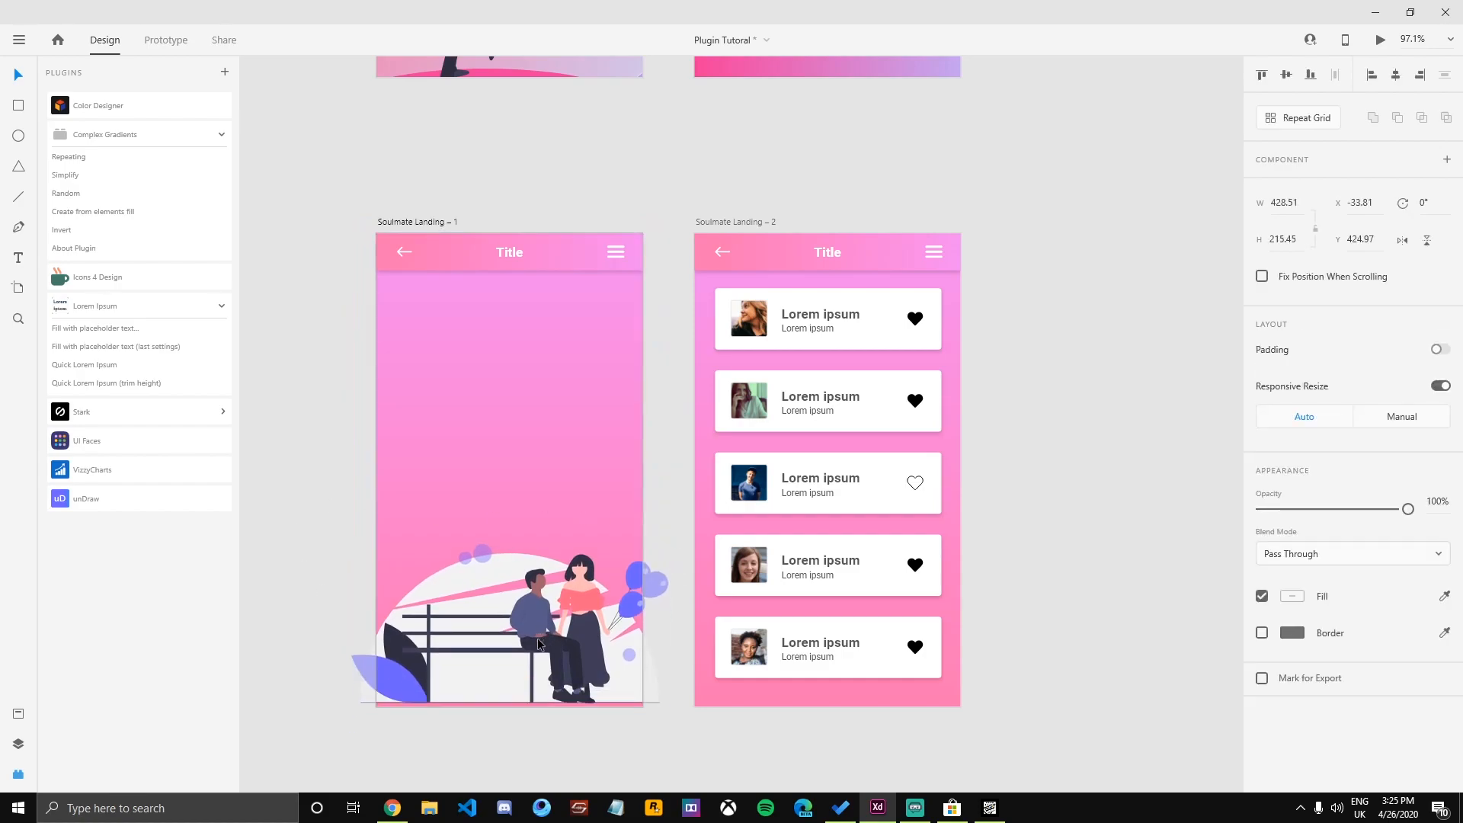
pyautogui.click(315, 566)
# Recolour the illustration's purple leaf and balloons with a pink sampled from the Soulmate Landing – 2 background.
pyautogui.moveTo(444, 539); pyautogui.dragTo(433, 410)
pyautogui.doubleClick(384, 563)
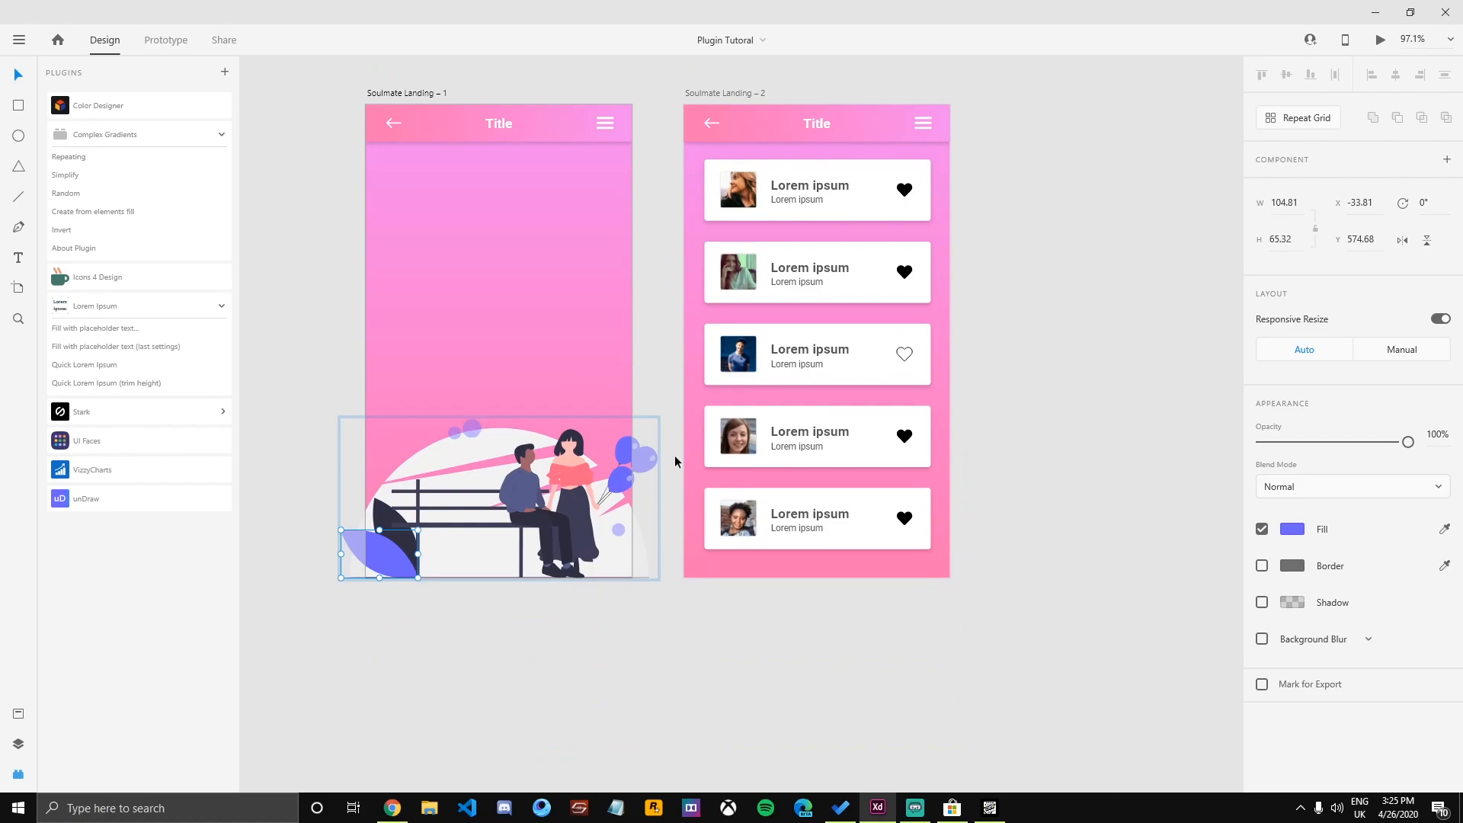
pyautogui.keyDown('shift'); pyautogui.click(631, 455); pyautogui.keyUp('shift')
pyautogui.scroll(3, 632, 461)
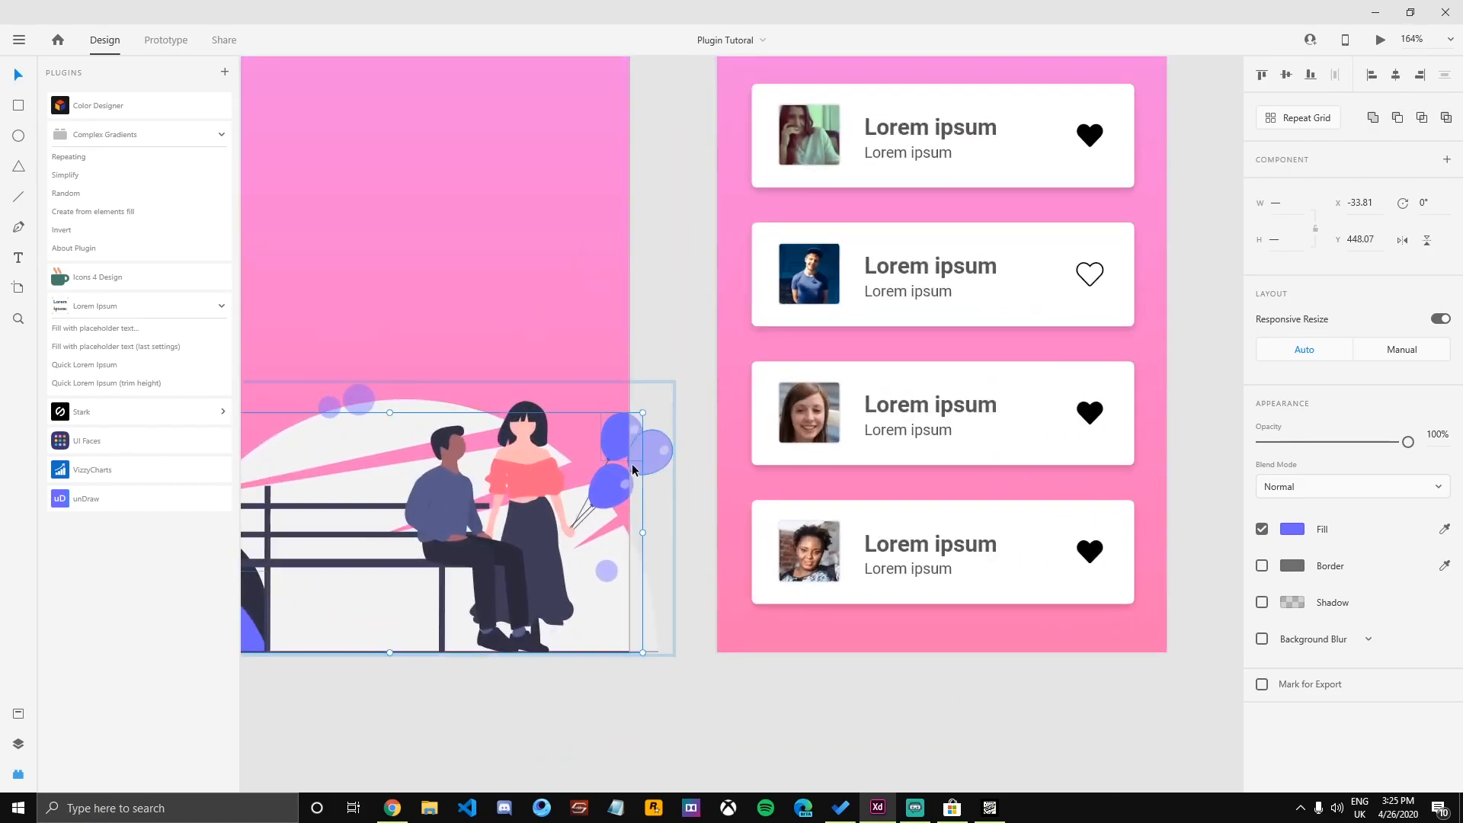
pyautogui.click(1295, 530)
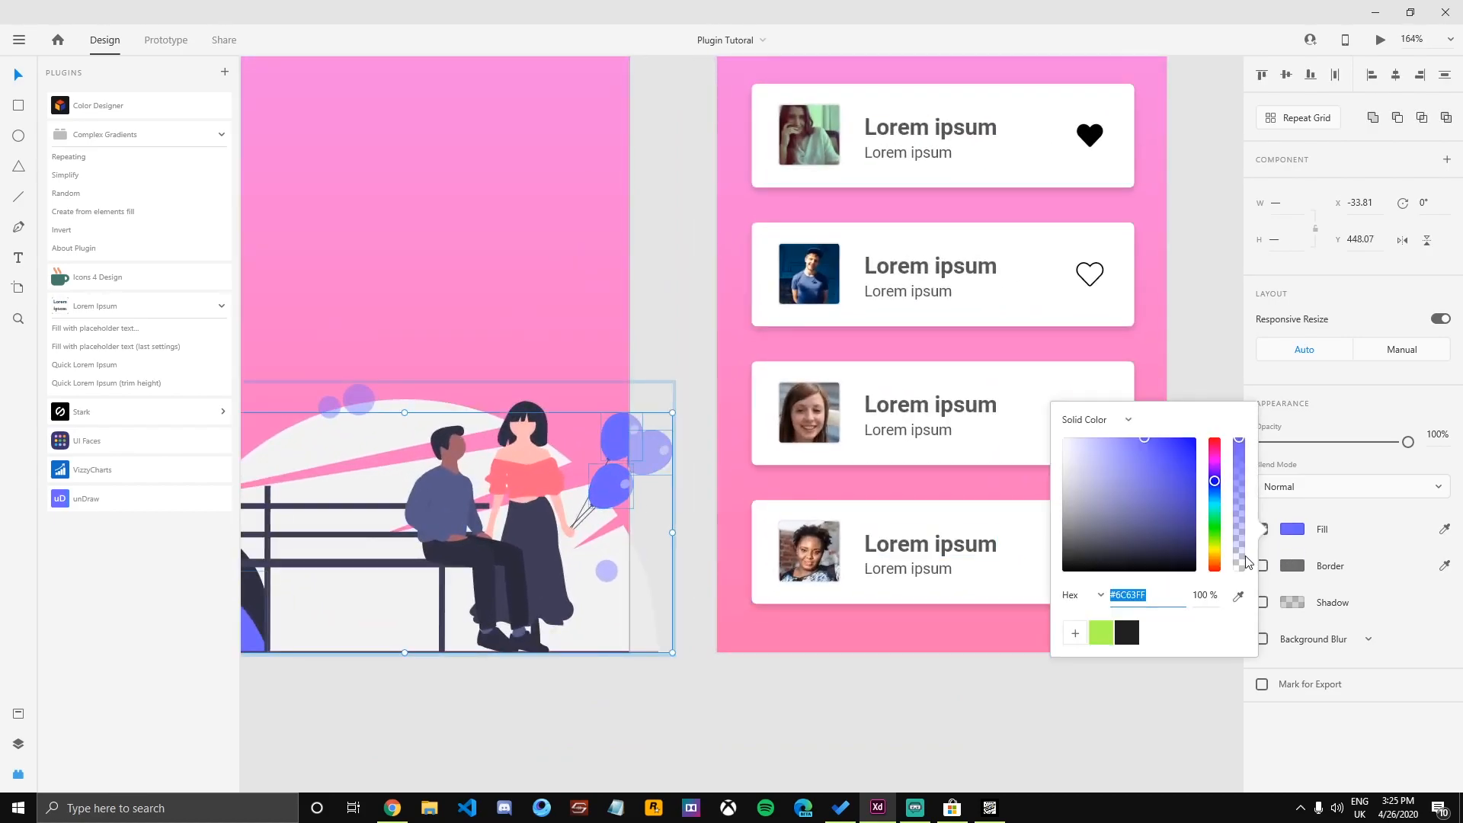
pyautogui.click(1237, 595)
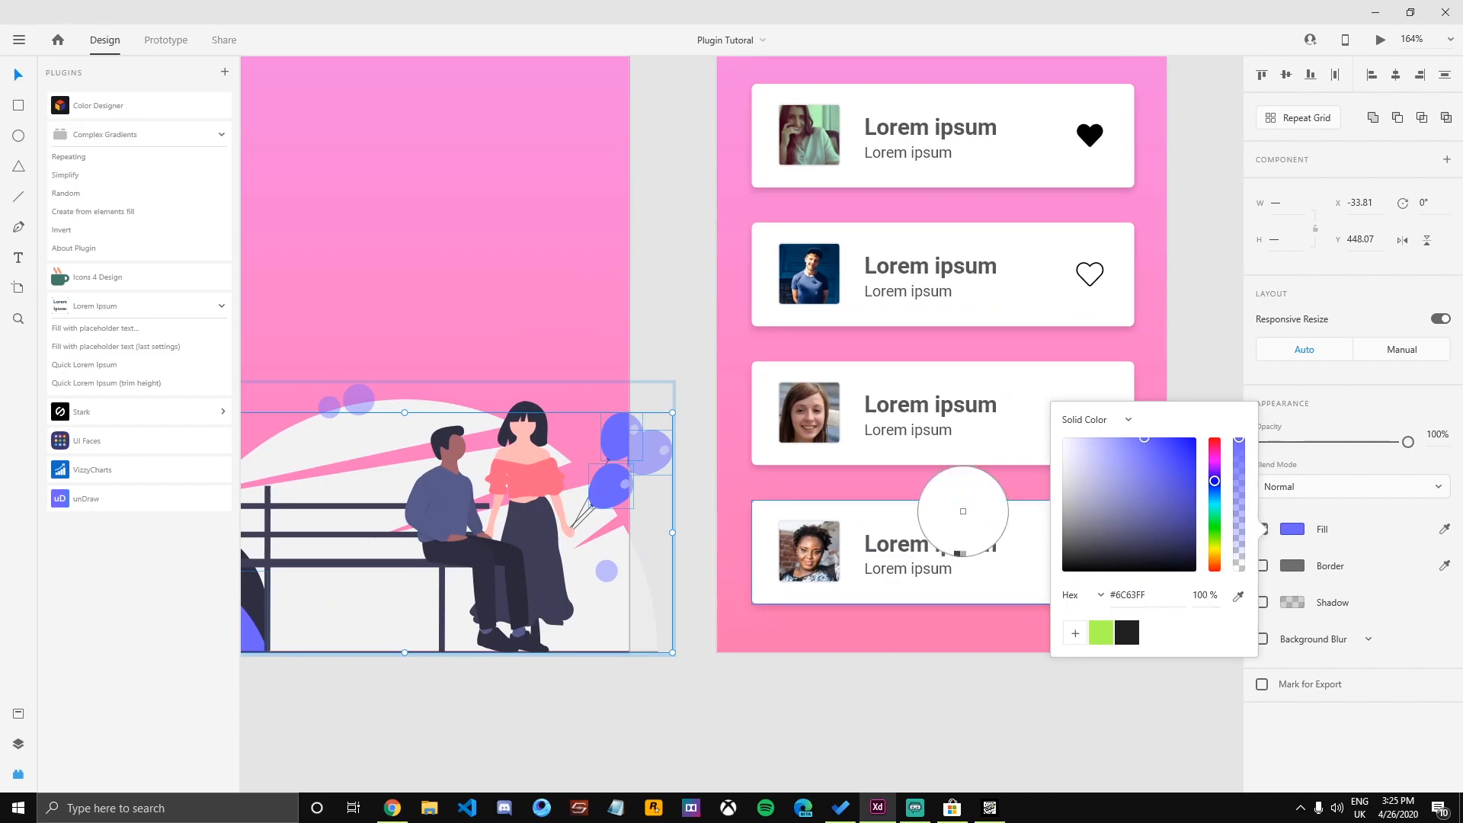
pyautogui.click(750, 423)
pyautogui.click(699, 345)
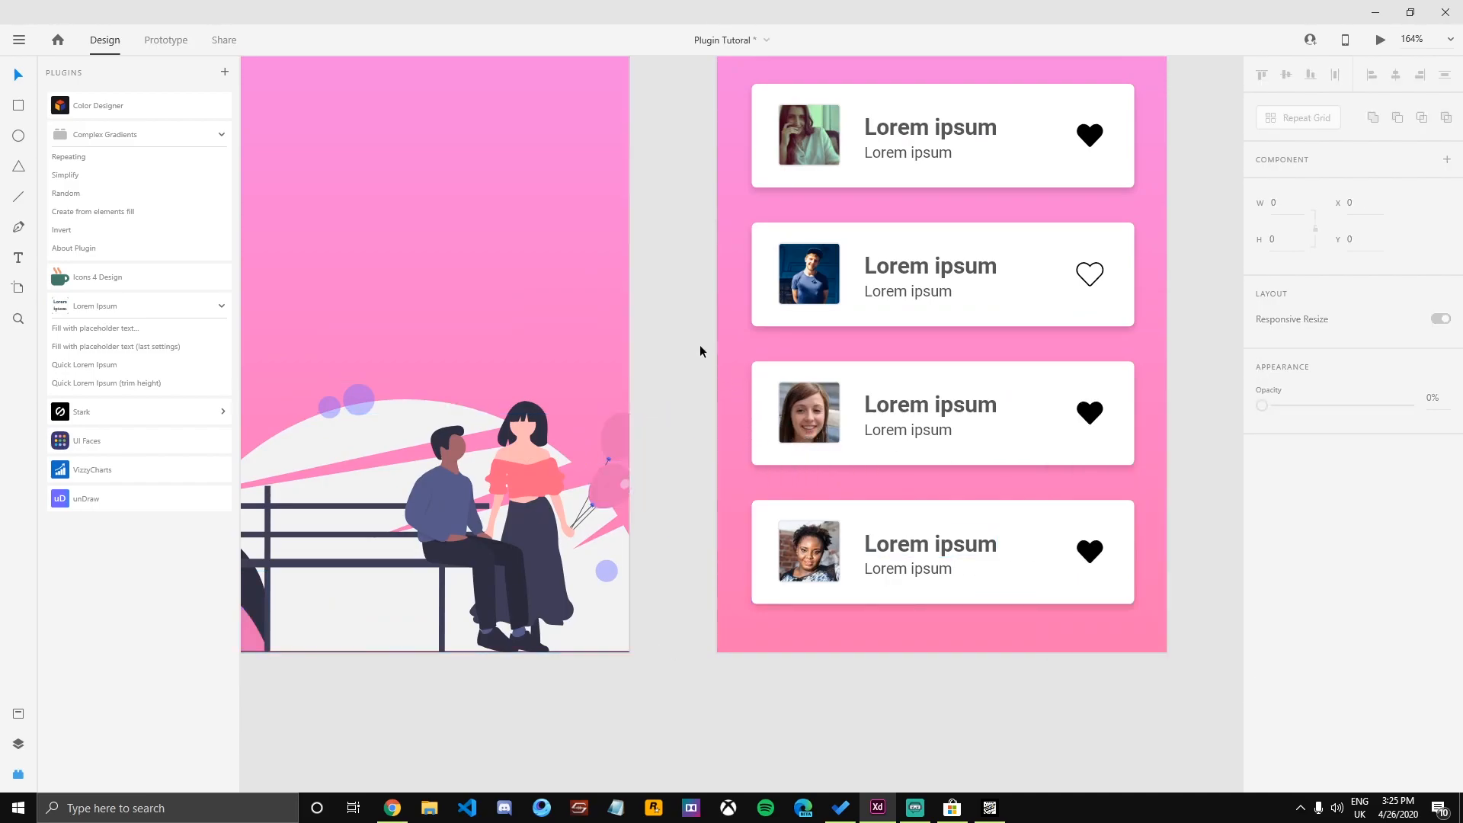
pyautogui.scroll(-2, 700, 344)
pyautogui.moveTo(700, 344); pyautogui.dragTo(712, 402)
pyautogui.moveTo(482, 399); pyautogui.dragTo(562, 571)
pyautogui.moveTo(706, 425); pyautogui.dragTo(672, 417)
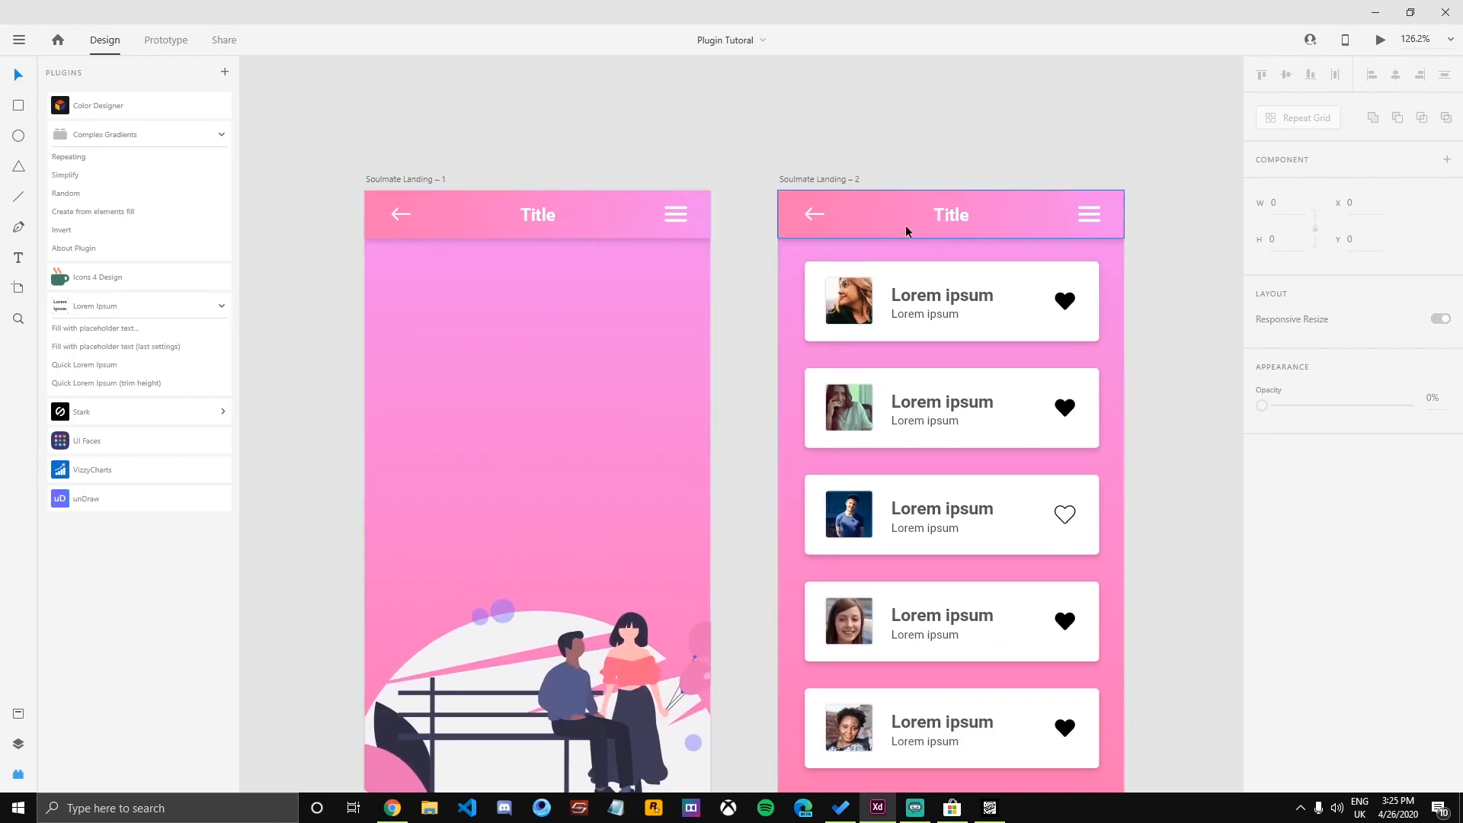
pyautogui.scroll(-1, 481, 426)
pyautogui.hotkey('alt', 'Tab')
pyautogui.press('Tab')
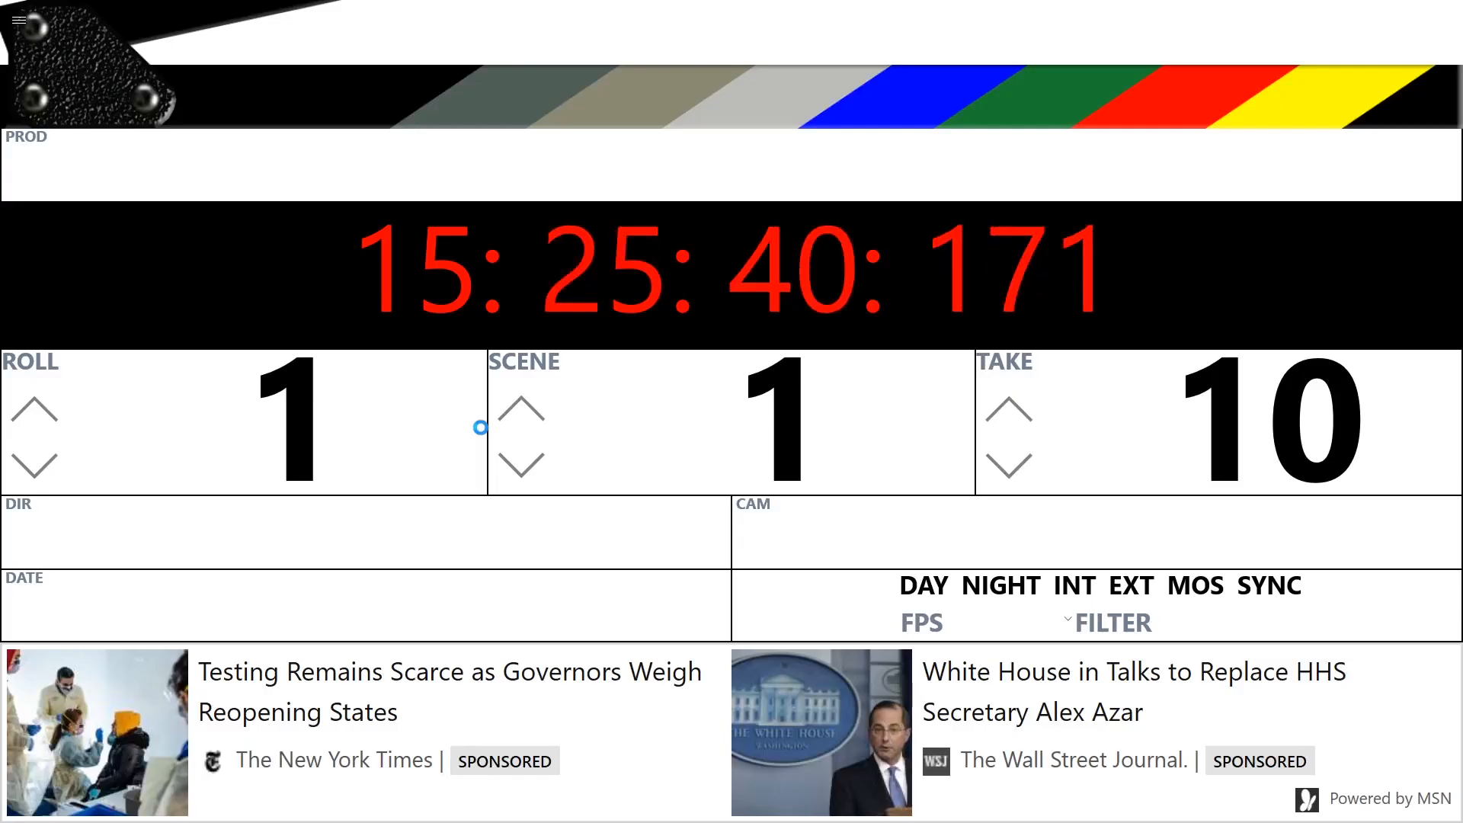
pyautogui.hotkey('alt', 'Tab')
# Draw a 180 × 49 white button above the illustration on Soulmate Landing – 1, with a corner radius of 25 and no border.
pyautogui.scroll(-2, 481, 429)
pyautogui.moveTo(512, 267); pyautogui.dragTo(490, 691)
pyautogui.scroll(2, 489, 407)
pyautogui.moveTo(512, 585); pyautogui.dragTo(457, 152)
pyautogui.moveTo(576, 726); pyautogui.dragTo(602, 446)
pyautogui.press('r')
pyautogui.moveTo(417, 344); pyautogui.dragTo(450, 400)
pyautogui.click(1261, 633)
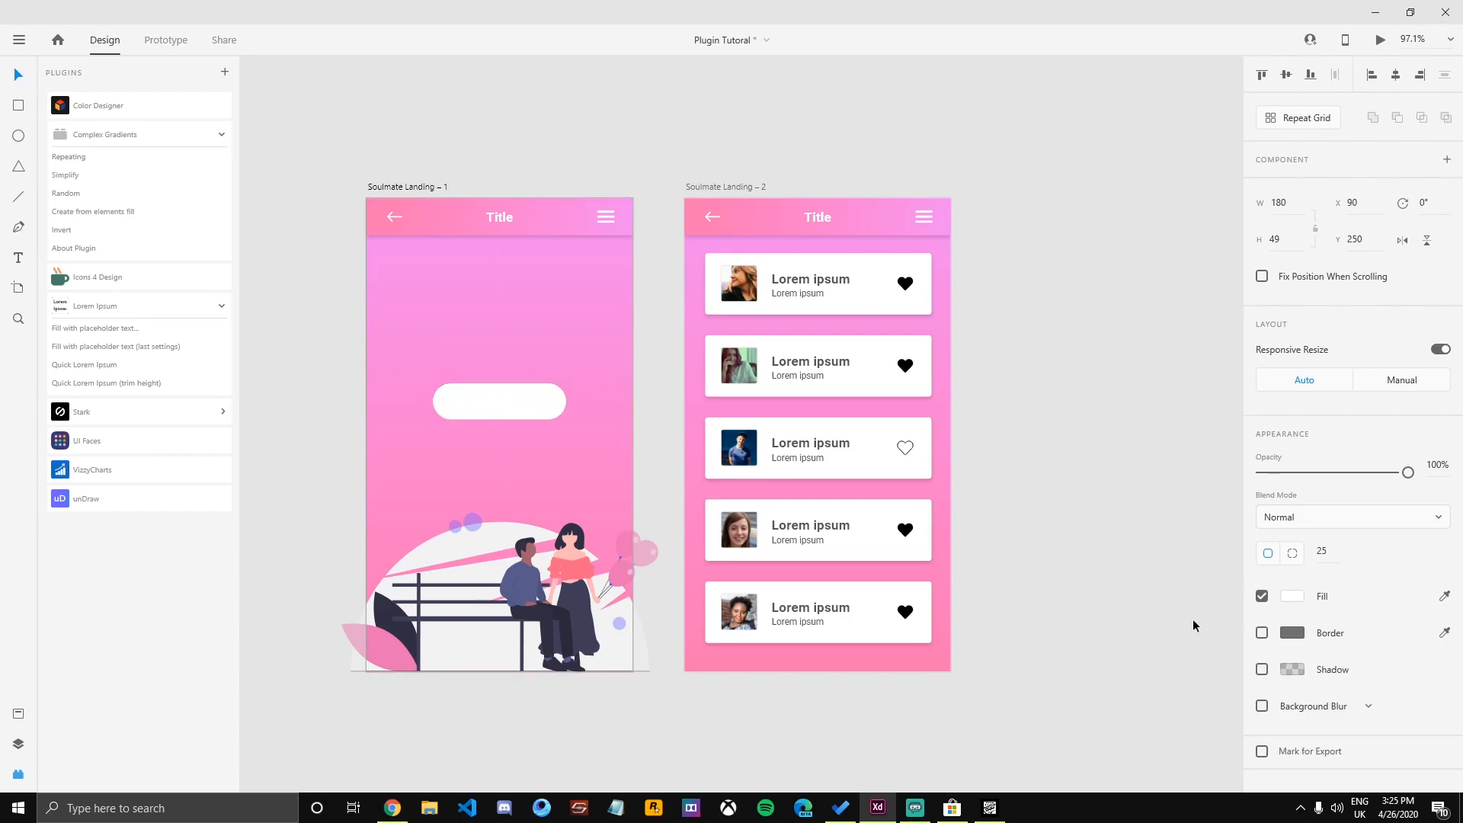
# Duplicate the header's "Title" text onto the white button, set the copy's fill to black, and shift it toward the button's left side.
pyautogui.scroll(2, 343, 423)
pyautogui.click(560, 158)
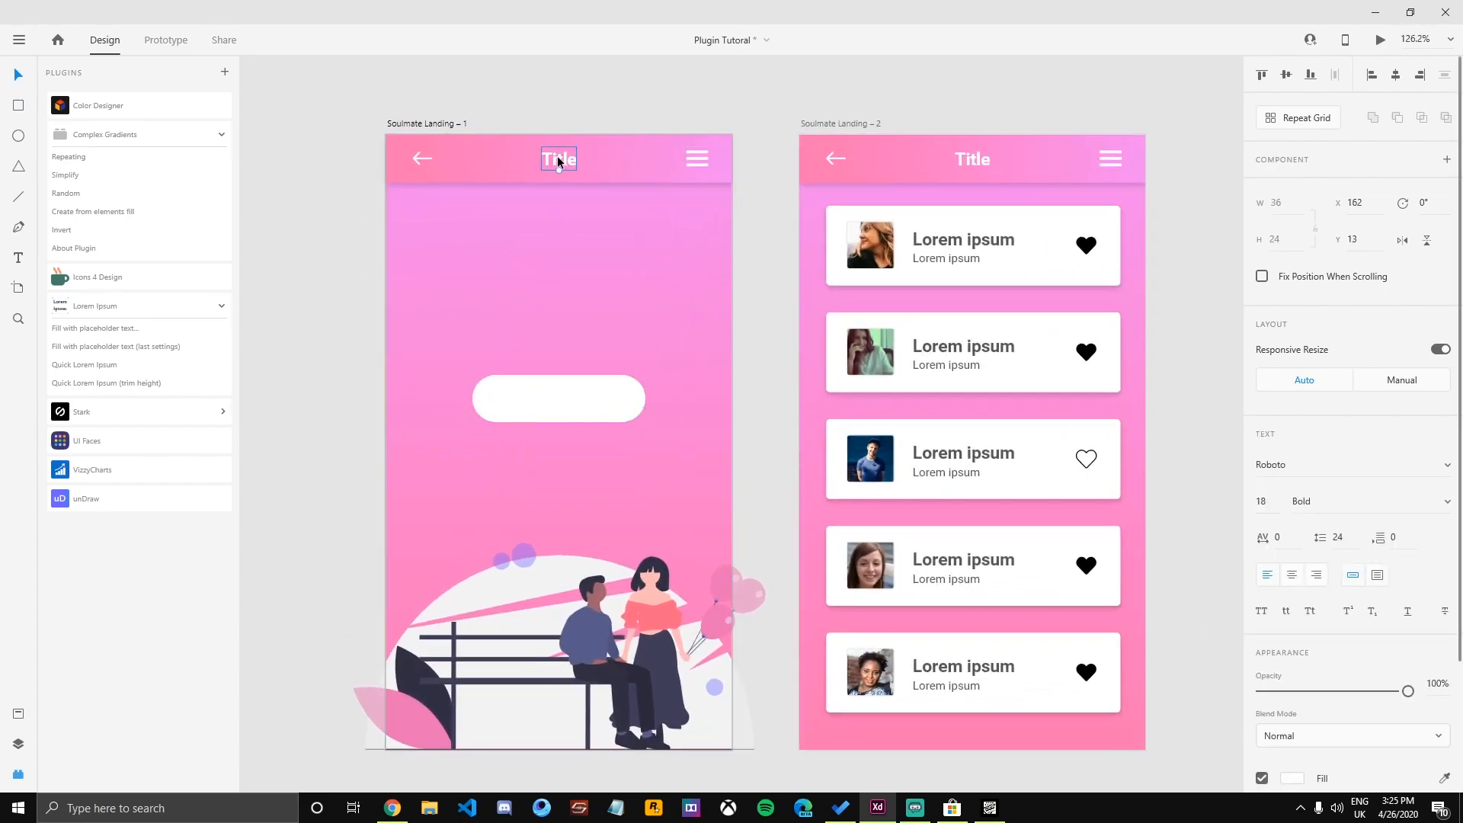
pyautogui.moveTo(561, 158); pyautogui.dragTo(579, 401)
pyautogui.scroll(-3, 1364, 601)
pyautogui.click(1290, 622)
pyautogui.moveTo(1107, 621); pyautogui.dragTo(977, 659)
pyautogui.moveTo(557, 399); pyautogui.dragTo(529, 406)
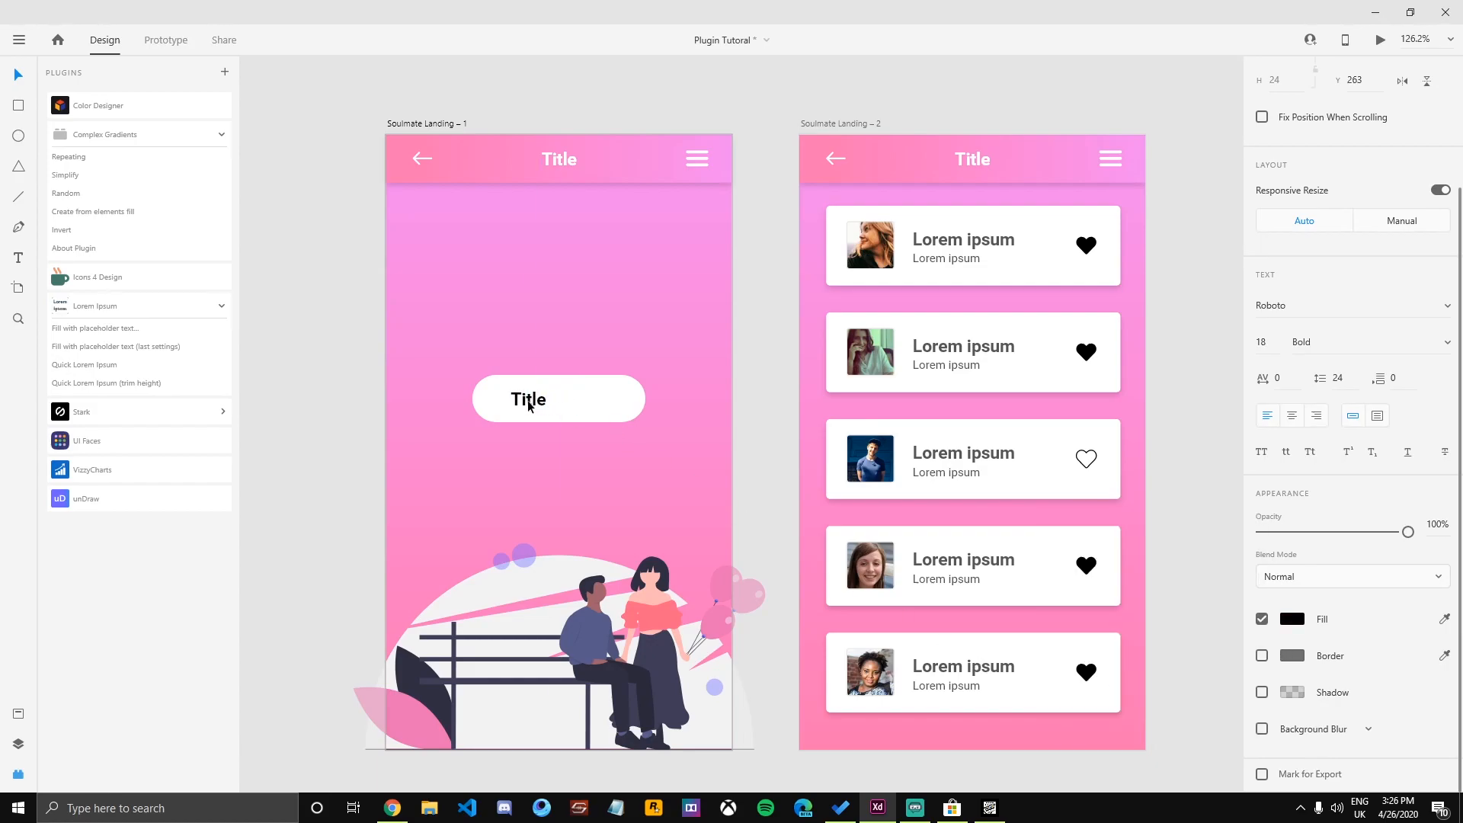
pyautogui.doubleClick(522, 408)
pyautogui.write('Sifn')
pyautogui.write(' Soulmate')
pyautogui.press('Escape')
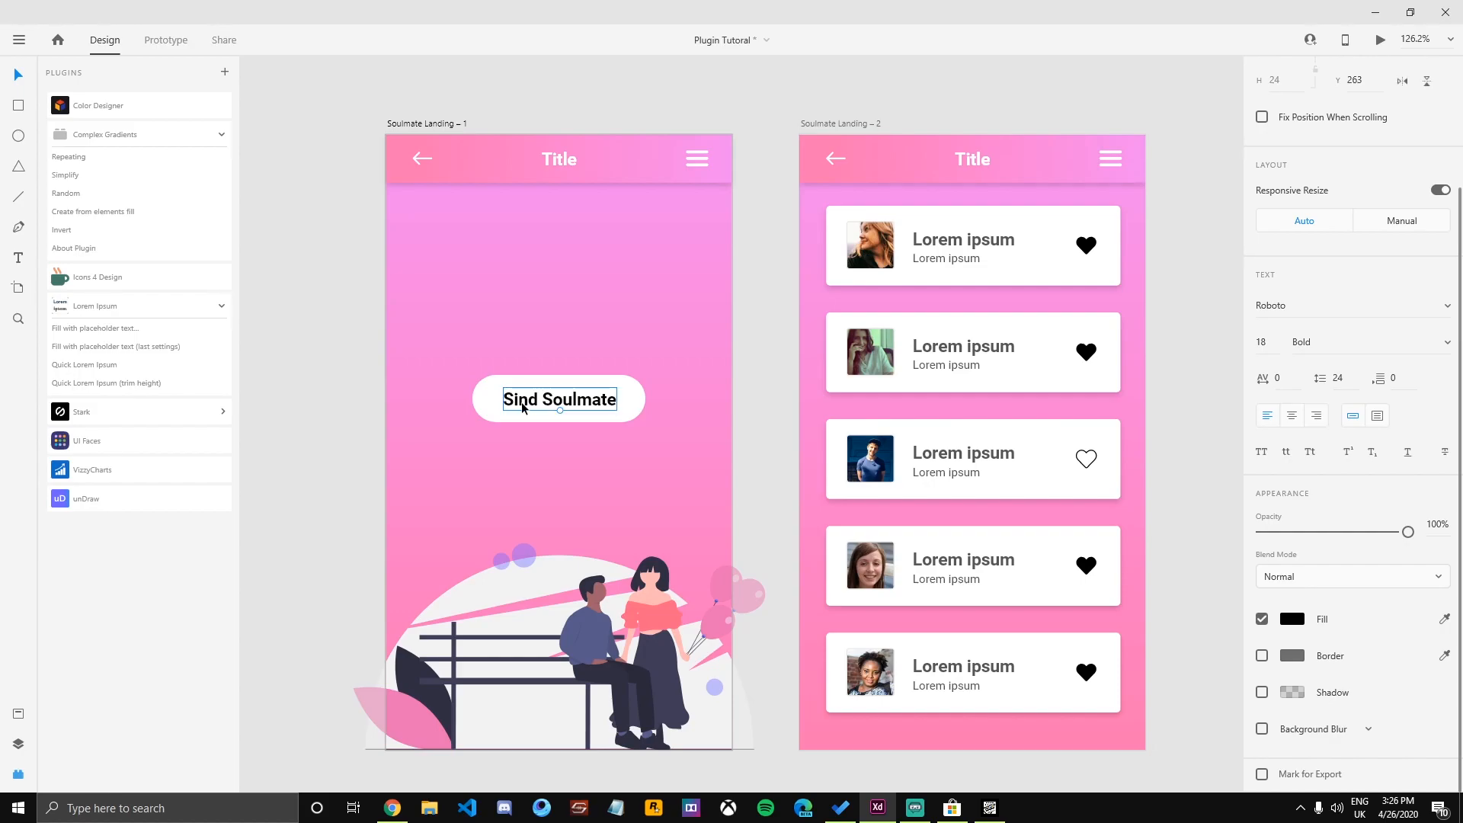
# Replace the white button's label with "View Profile".
pyautogui.doubleClick(526, 406)
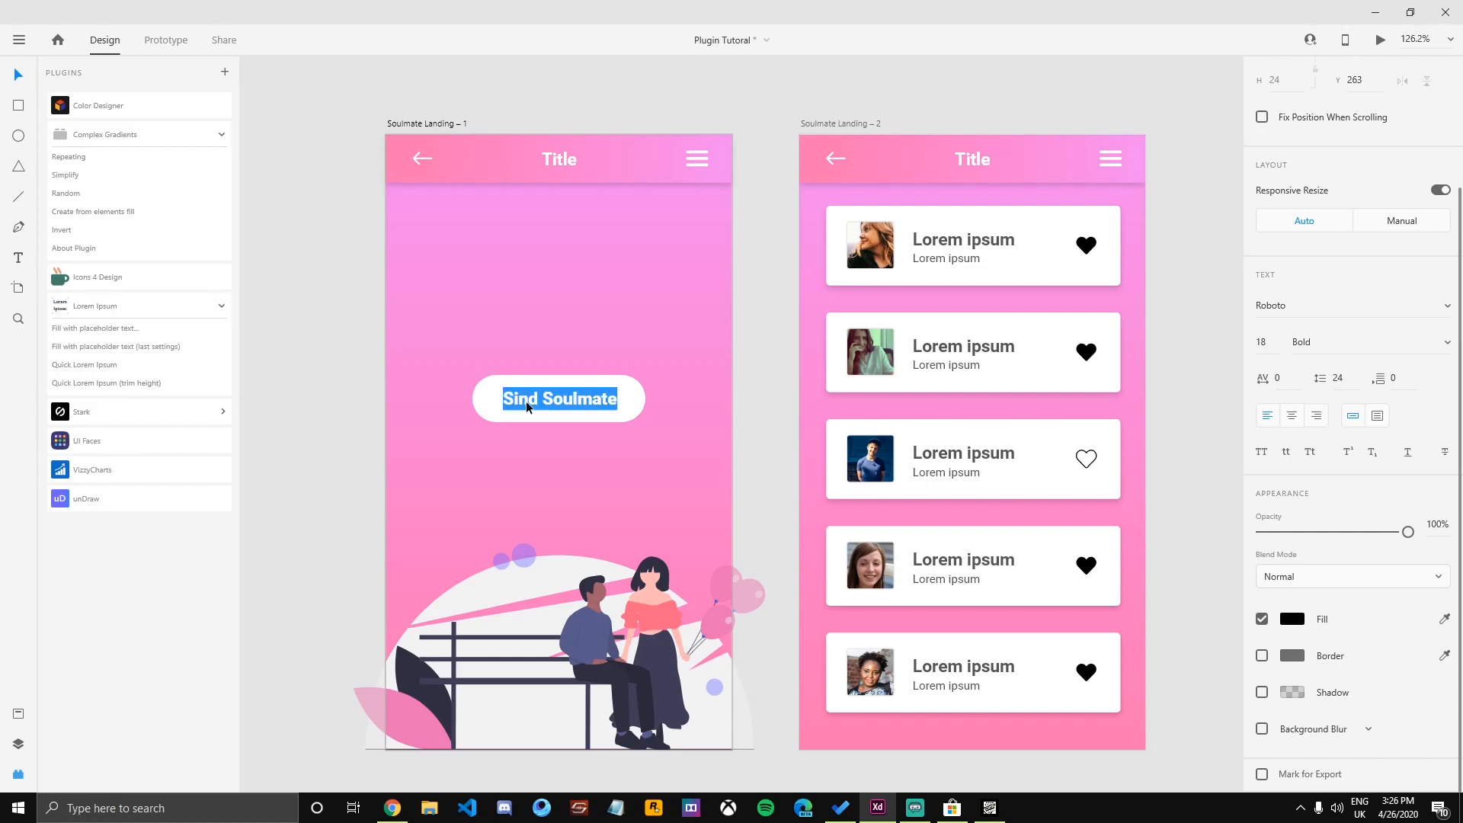
pyautogui.write('View Profile')
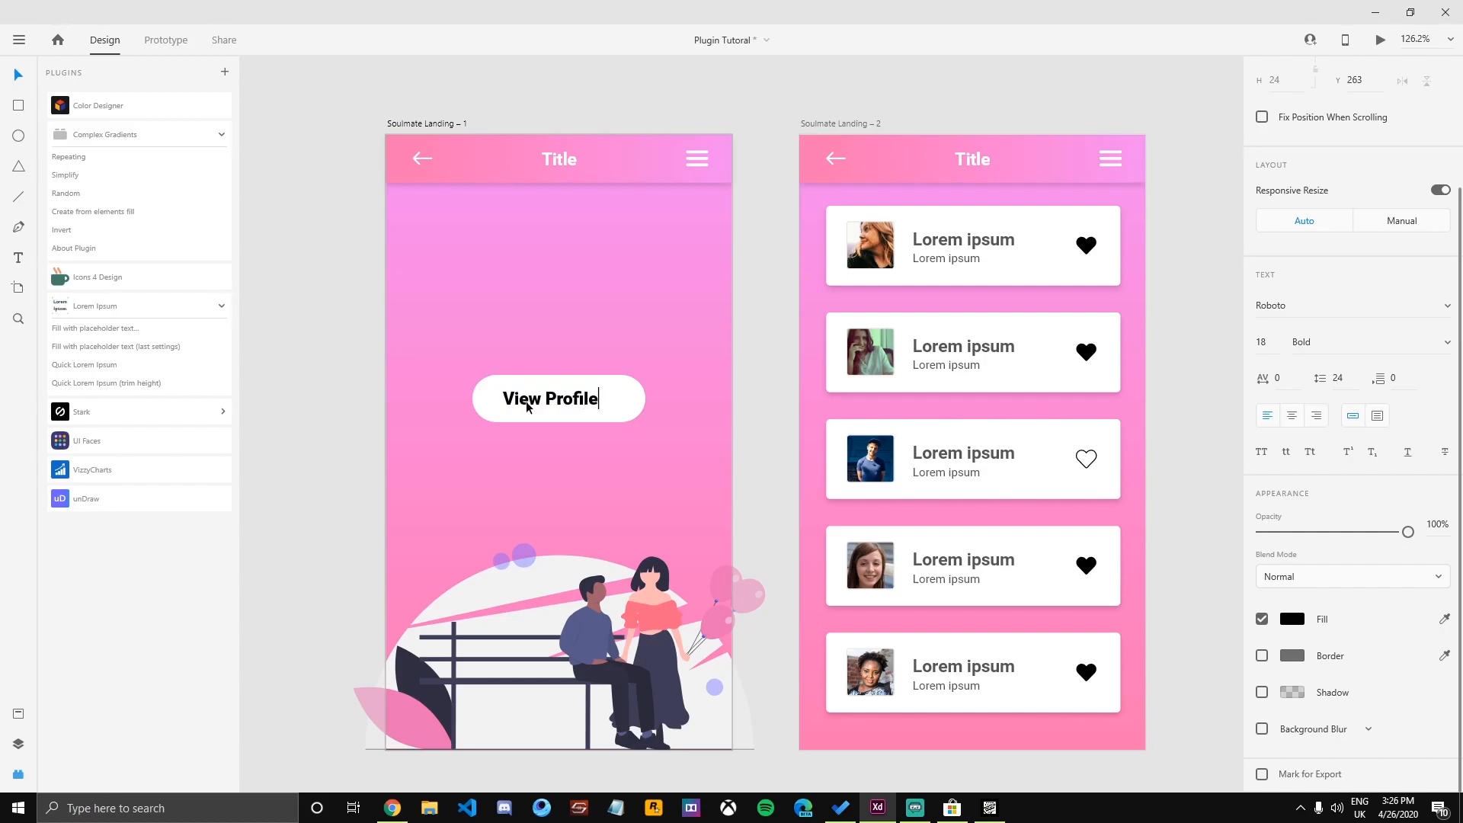
# Reduce the "View Profile" label's font size to 16 and shift the label toward the white button's left side.
pyautogui.press('Escape')
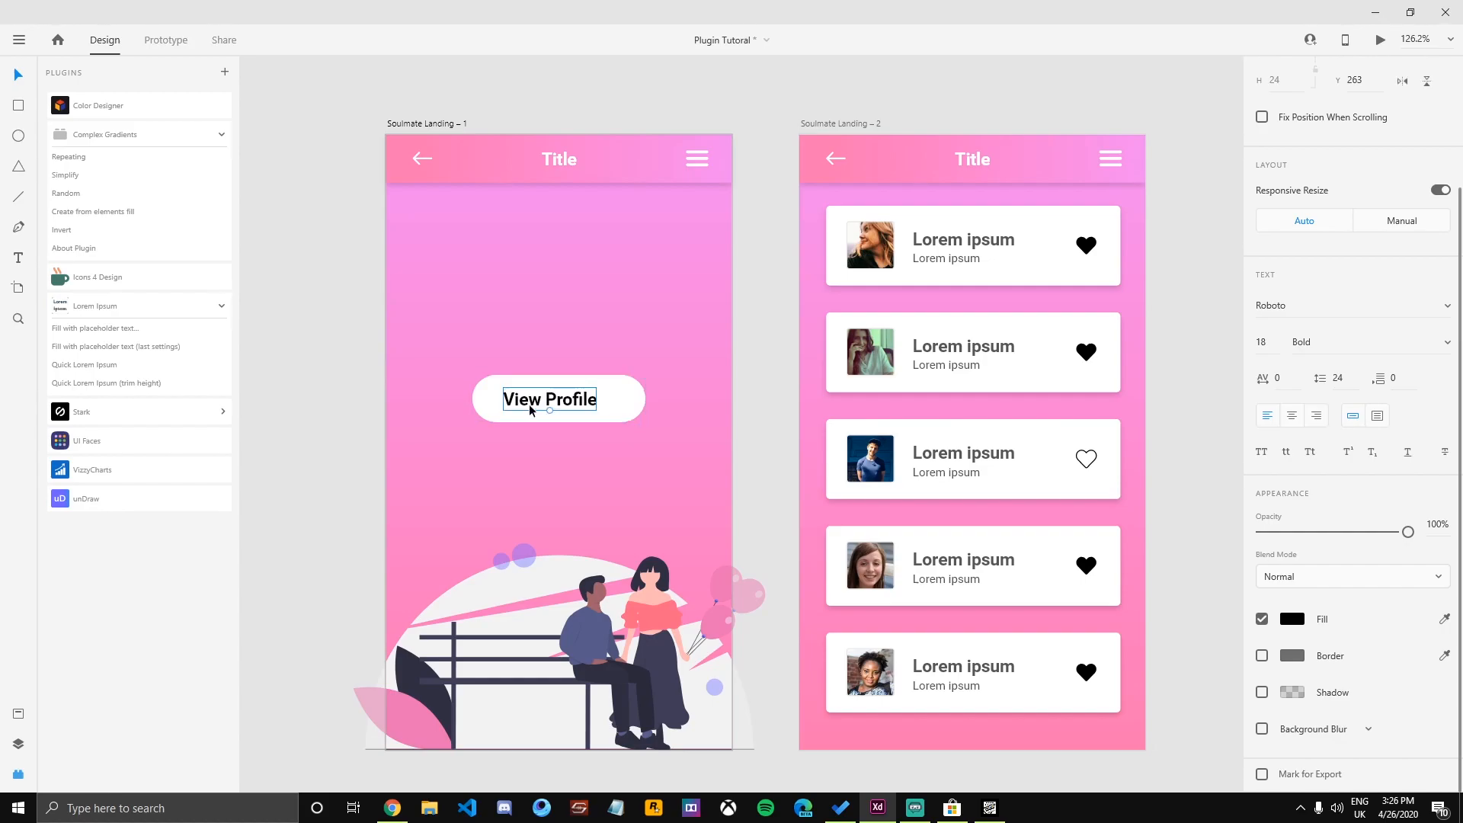
pyautogui.moveTo(549, 411); pyautogui.dragTo(561, 405)
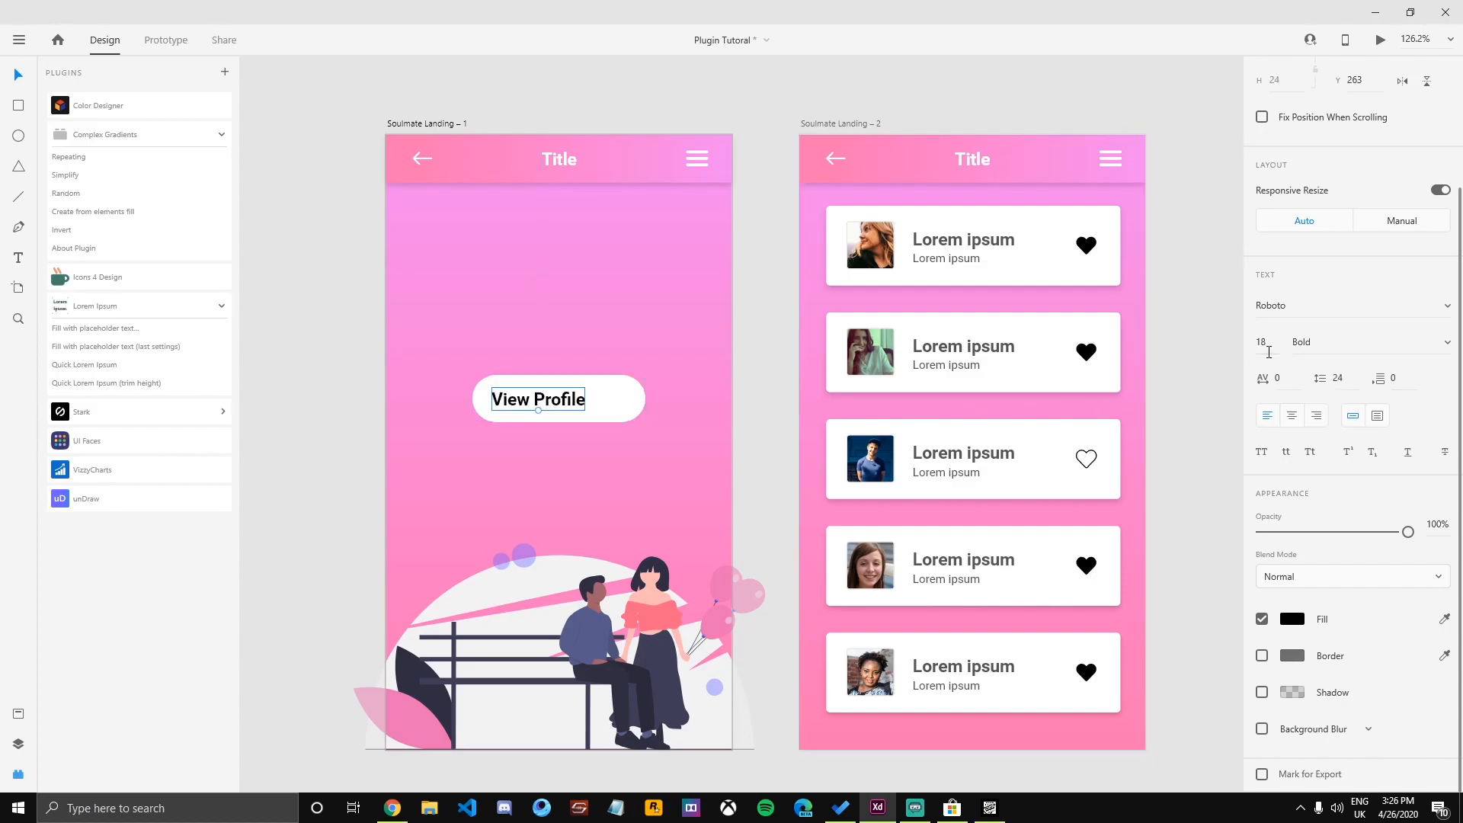
pyautogui.press('Tab')
pyautogui.click(310, 368)
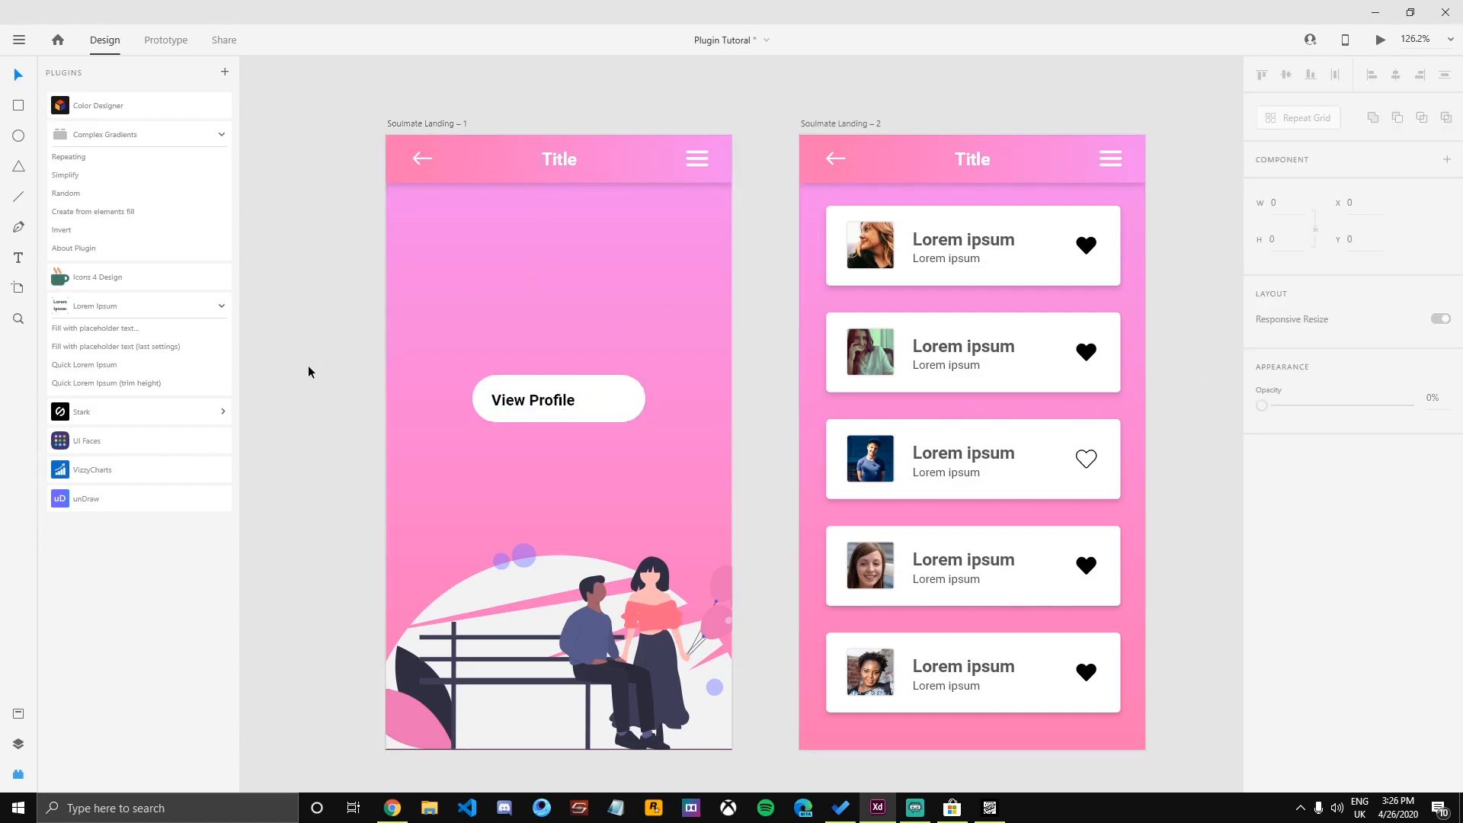
pyautogui.moveTo(534, 399); pyautogui.dragTo(537, 400)
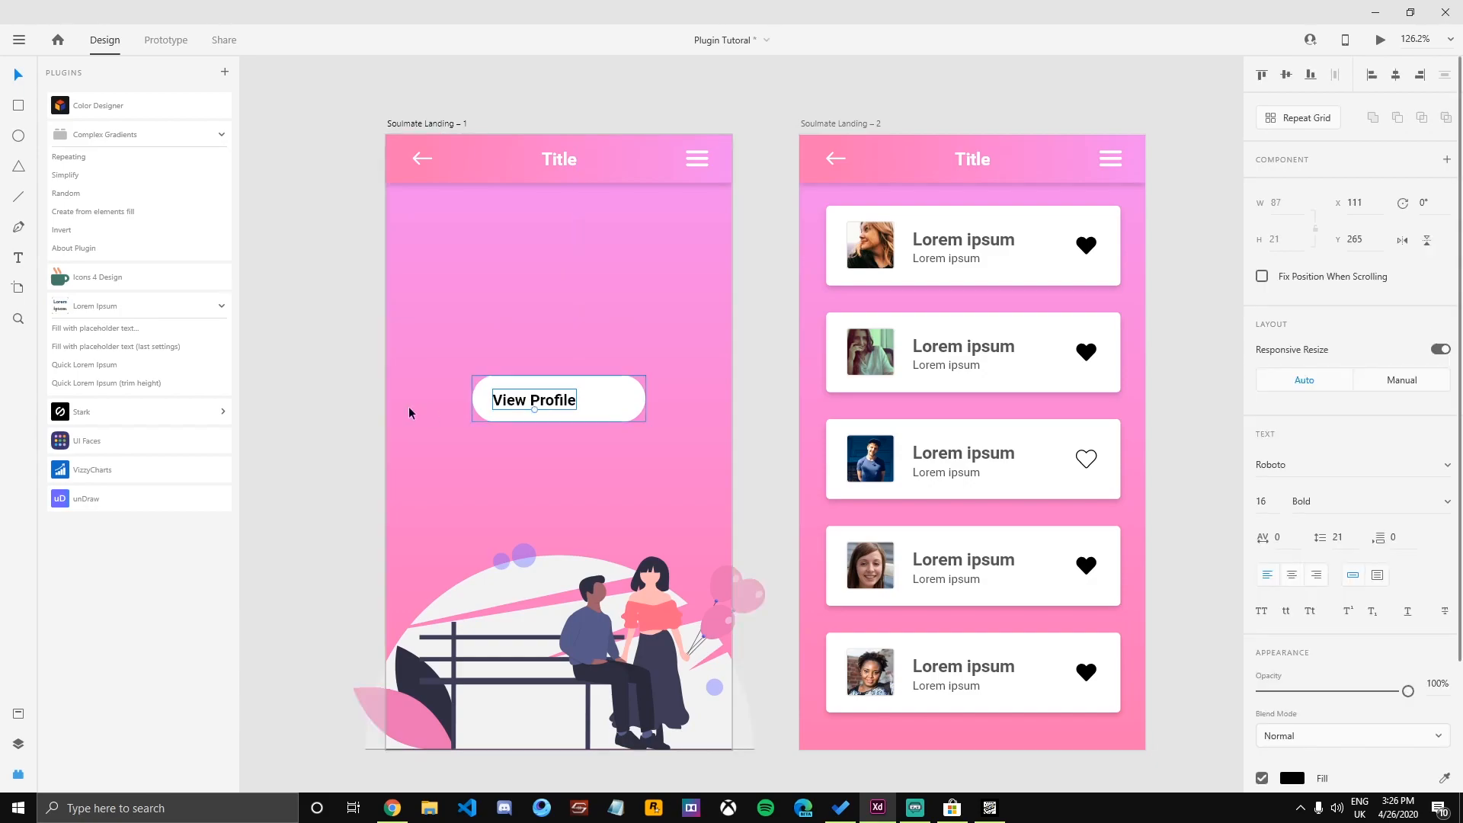
# Duplicate the header's back arrow, rotate the copy 180°, and place it at the right end of the "View Profile" button.
pyautogui.click(427, 165)
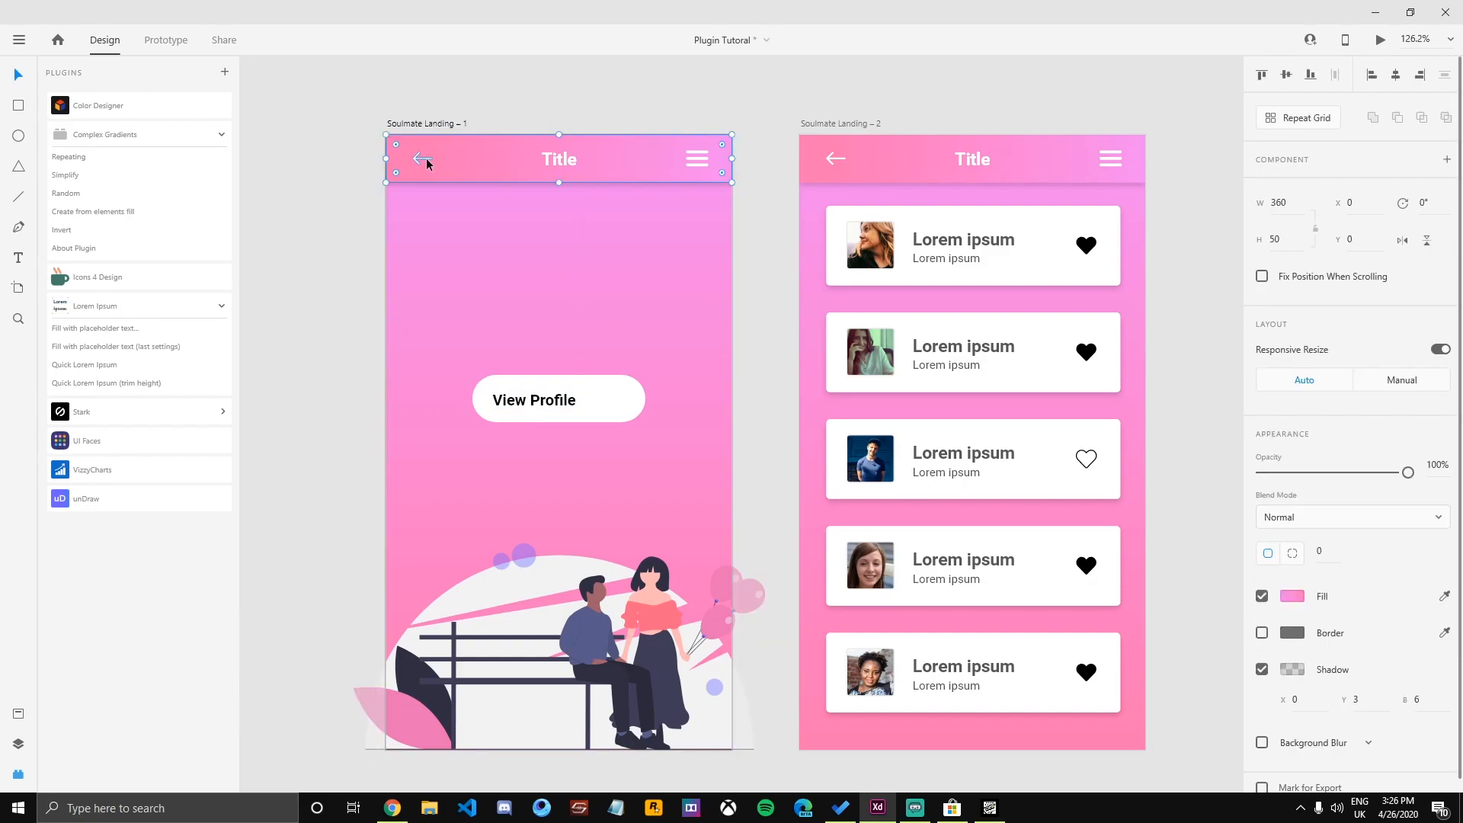
pyautogui.doubleClick(425, 163)
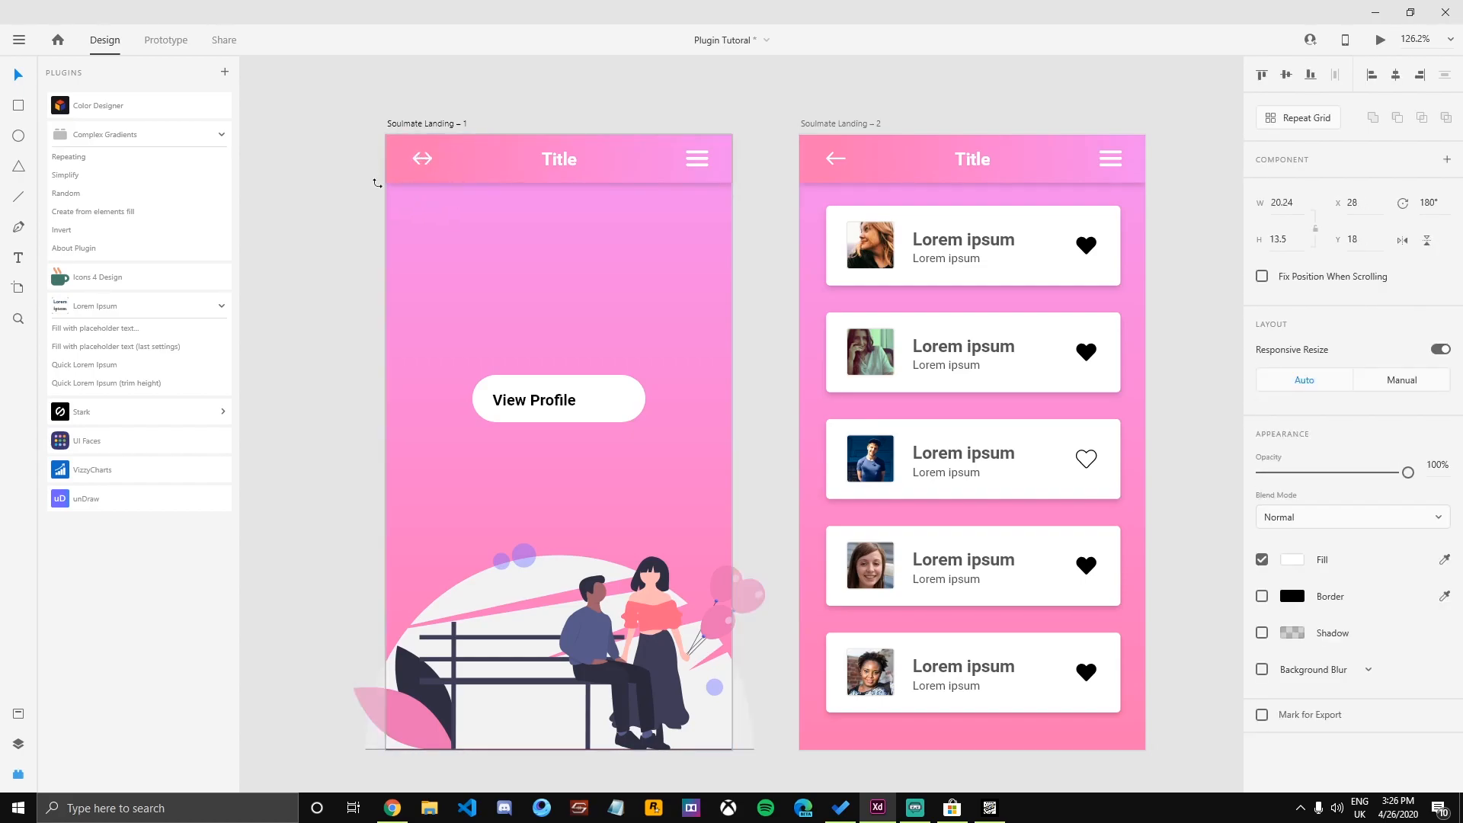
pyautogui.moveTo(424, 156); pyautogui.dragTo(625, 408)
# Fill the button's arrow with a pink sampled from the left end of the Soulmate Landing – 1 header and nudge it level with the label.
pyautogui.click(1301, 564)
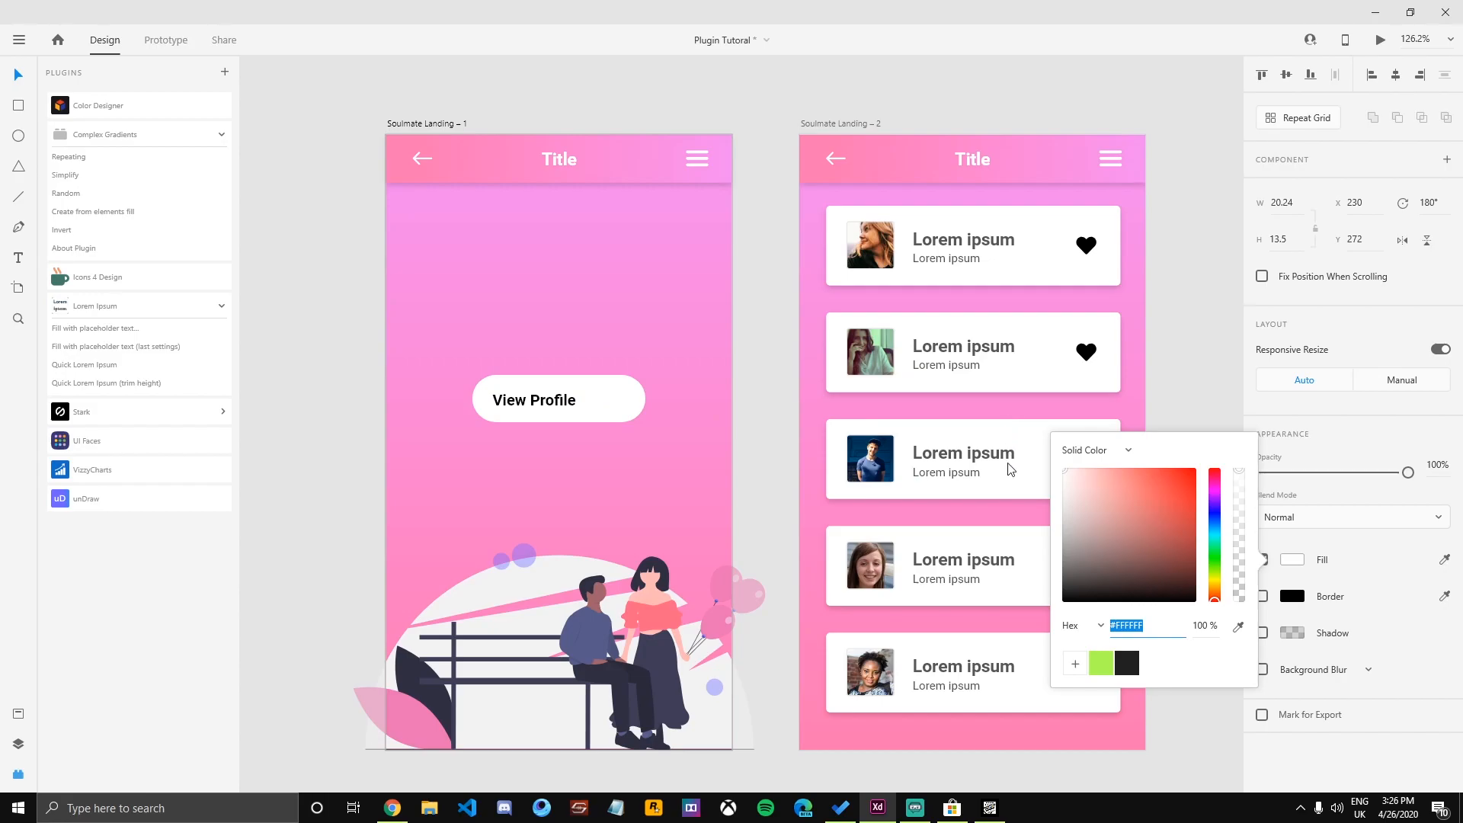
pyautogui.moveTo(1008, 453); pyautogui.dragTo(1062, 503)
pyautogui.click(1238, 626)
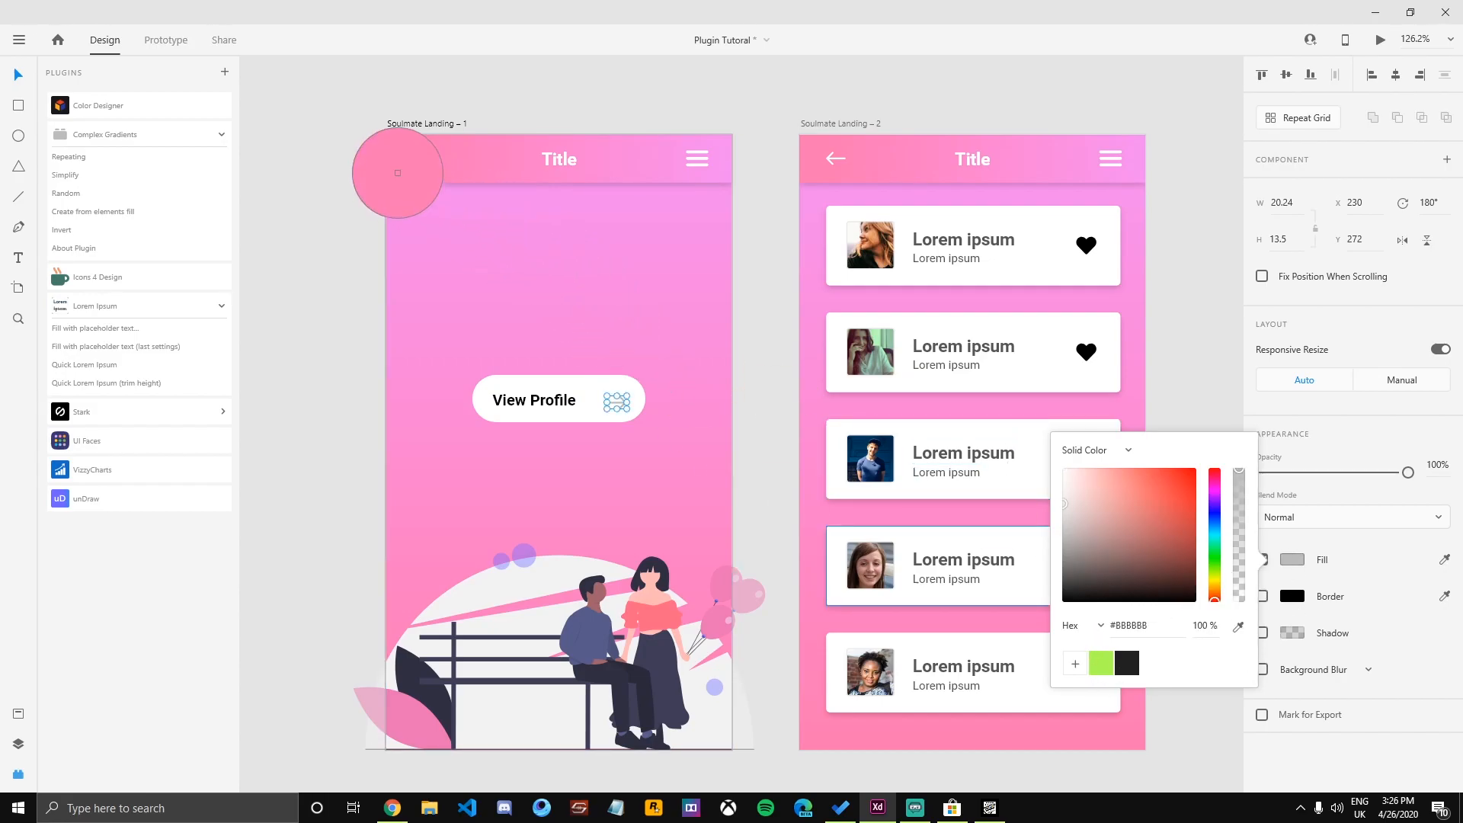
pyautogui.click(397, 173)
pyautogui.click(321, 220)
pyautogui.doubleClick(620, 410)
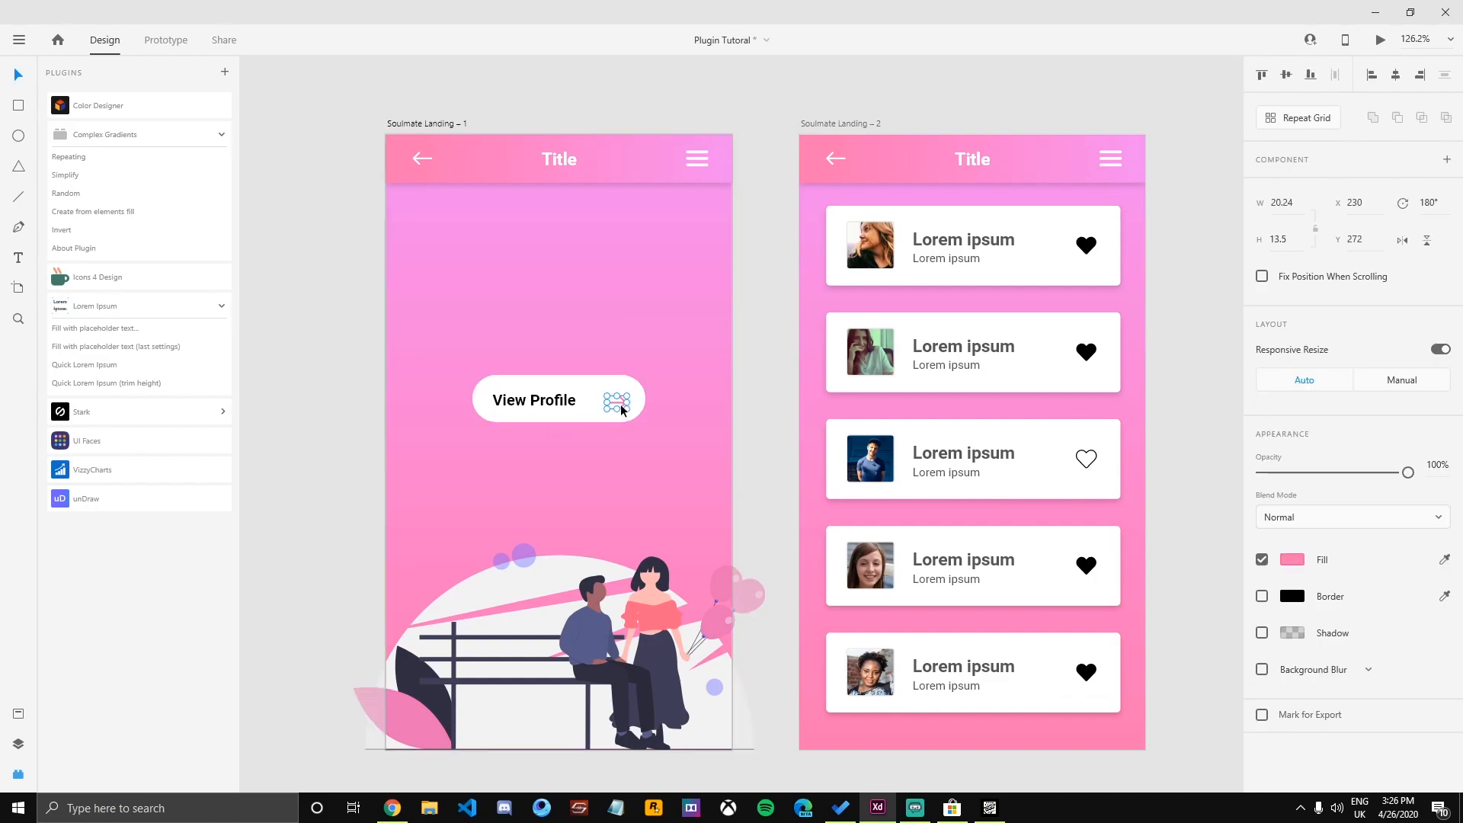
pyautogui.click(333, 359)
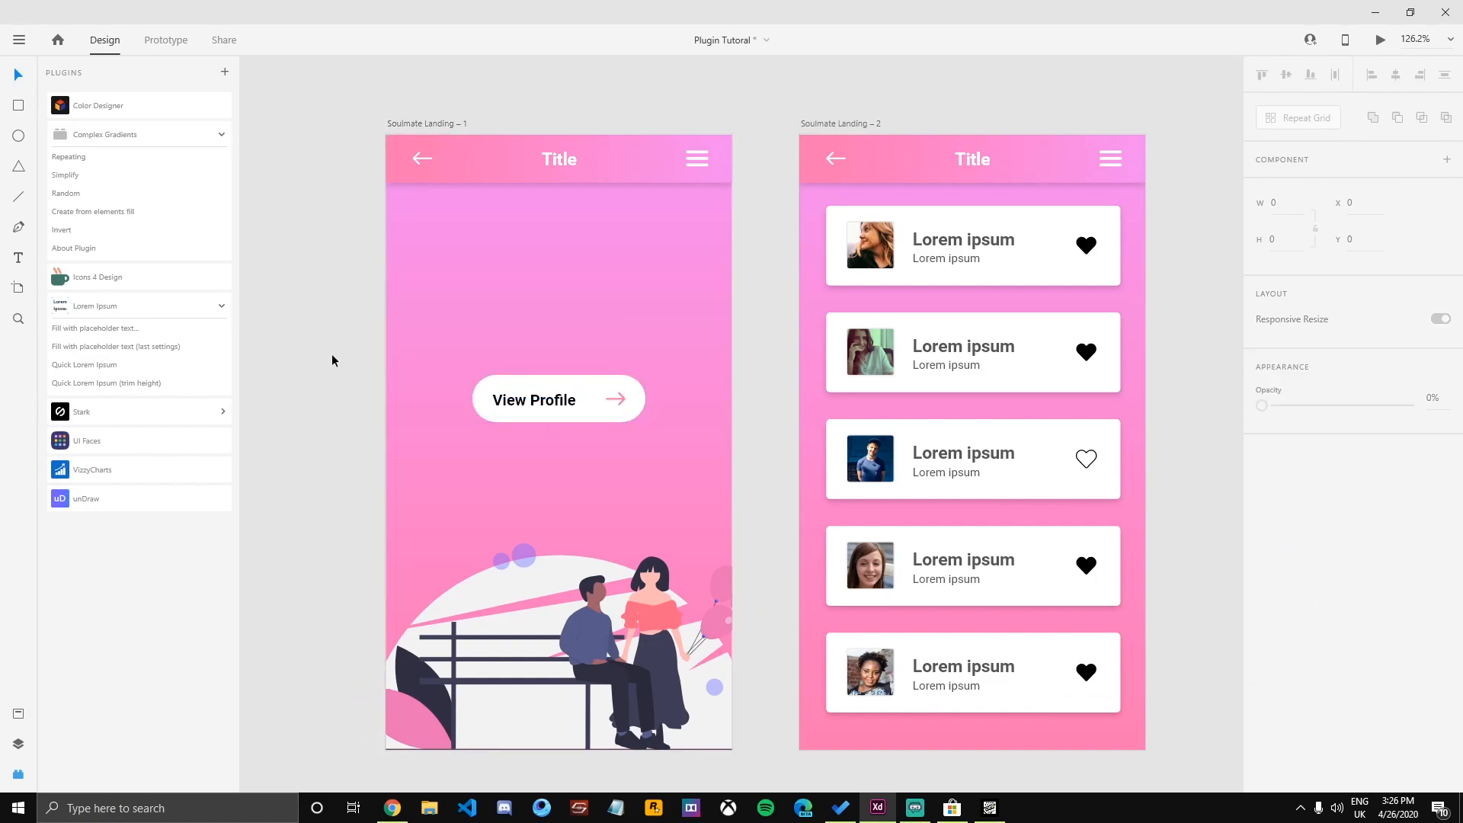
# Copy the "Find your Soulmate" heading from the original Soulmate Landing artboard onto Soulmate Landing – 1, above the "View Profile" button.
pyautogui.scroll(-3, 343, 372)
pyautogui.moveTo(543, 335); pyautogui.dragTo(602, 759)
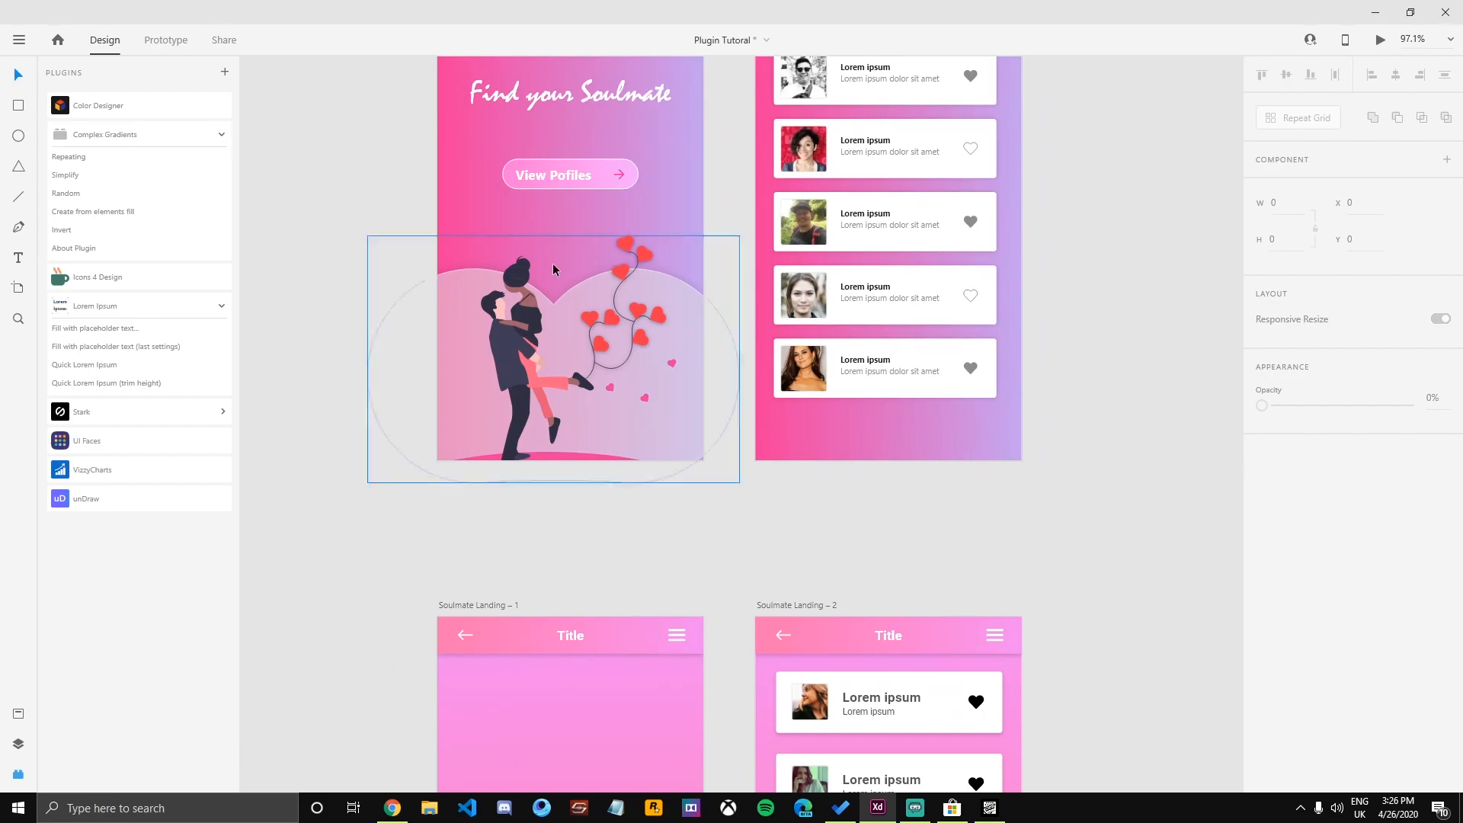
pyautogui.click(529, 97)
pyautogui.moveTo(418, 704); pyautogui.dragTo(354, 367)
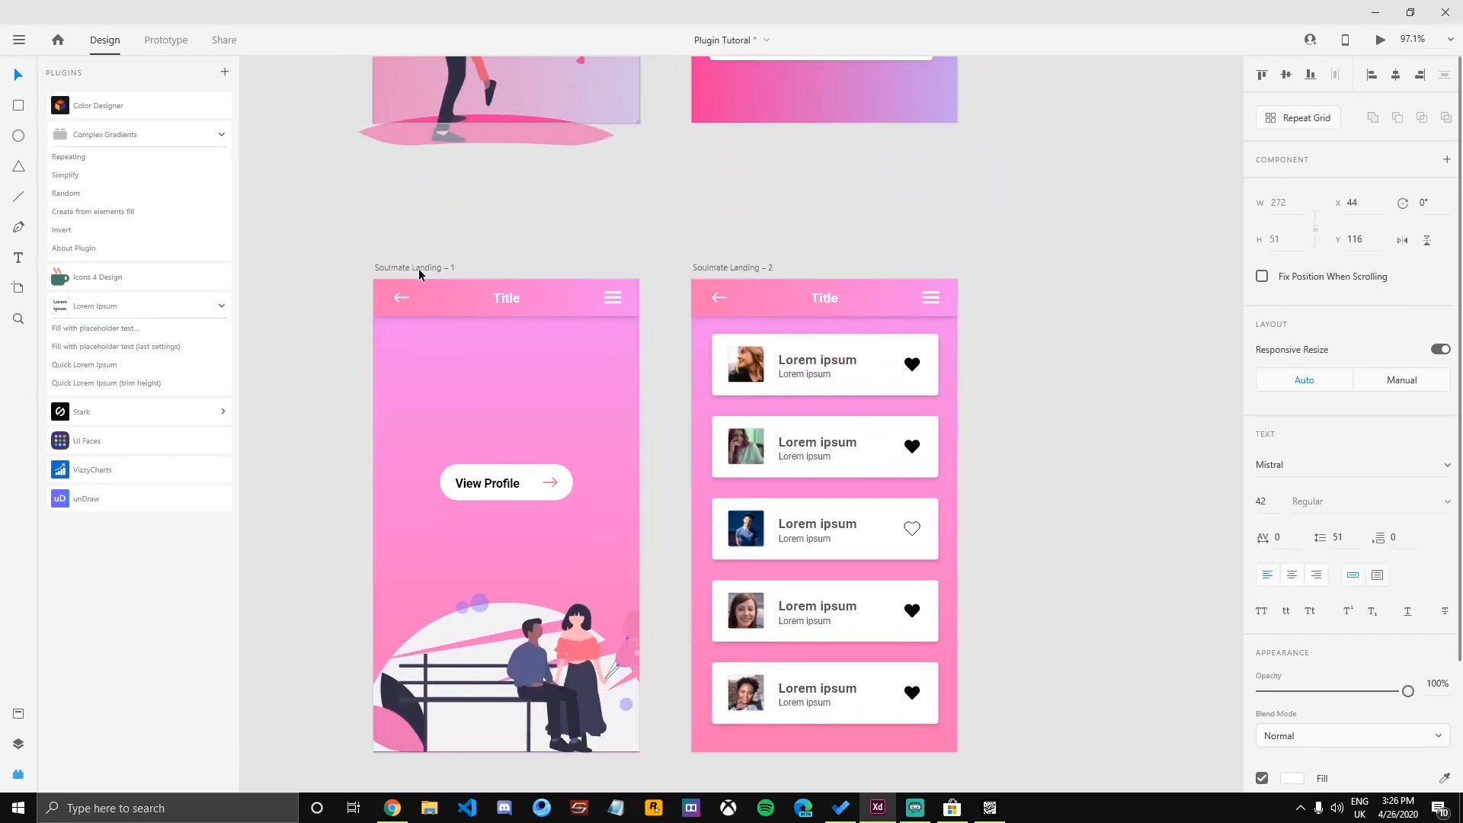
pyautogui.click(414, 265)
pyautogui.write('Find your Soulmate')
pyautogui.click(552, 378)
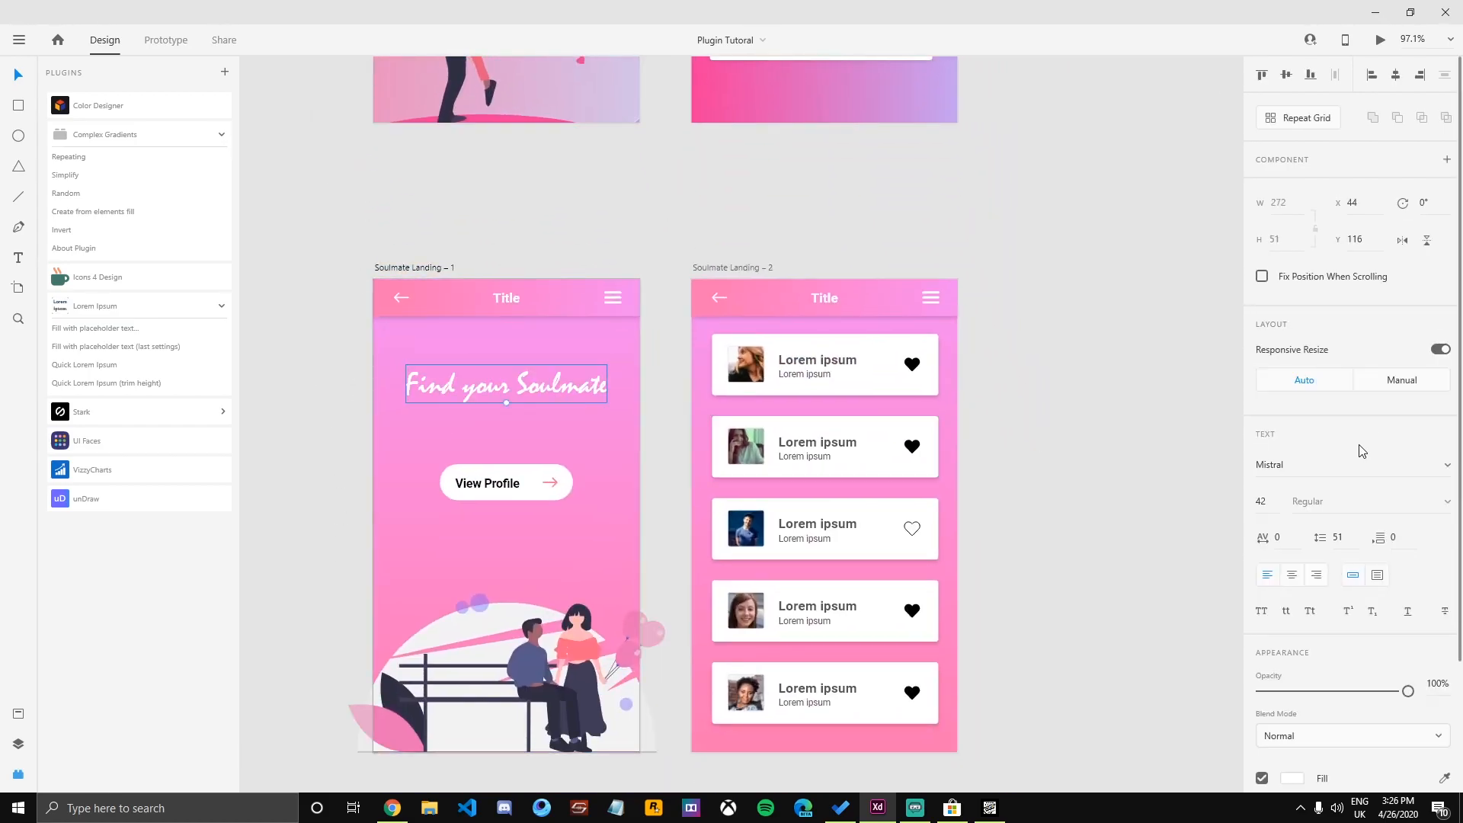
pyautogui.click(1011, 440)
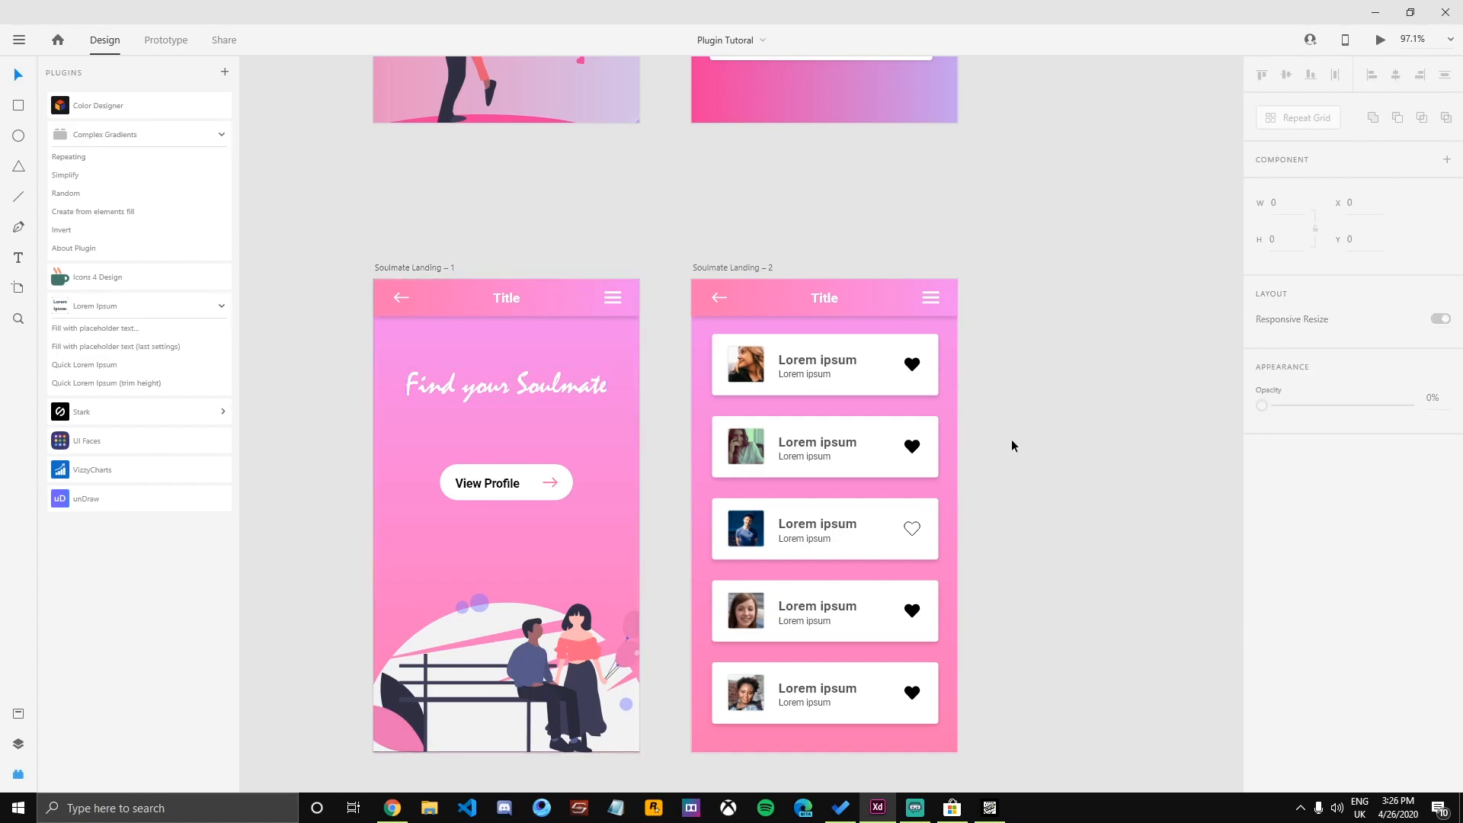
# Compare the recreated Soulmate Landing – 1 and – 2 artboards with the original Soulmate Landing screens above them.
pyautogui.moveTo(989, 362); pyautogui.dragTo(945, 283)
pyautogui.moveTo(1001, 462)
pyautogui.mouseDown()
pyautogui.moveTo(1004, 368)
pyautogui.moveTo(997, 463)
pyautogui.mouseUp()
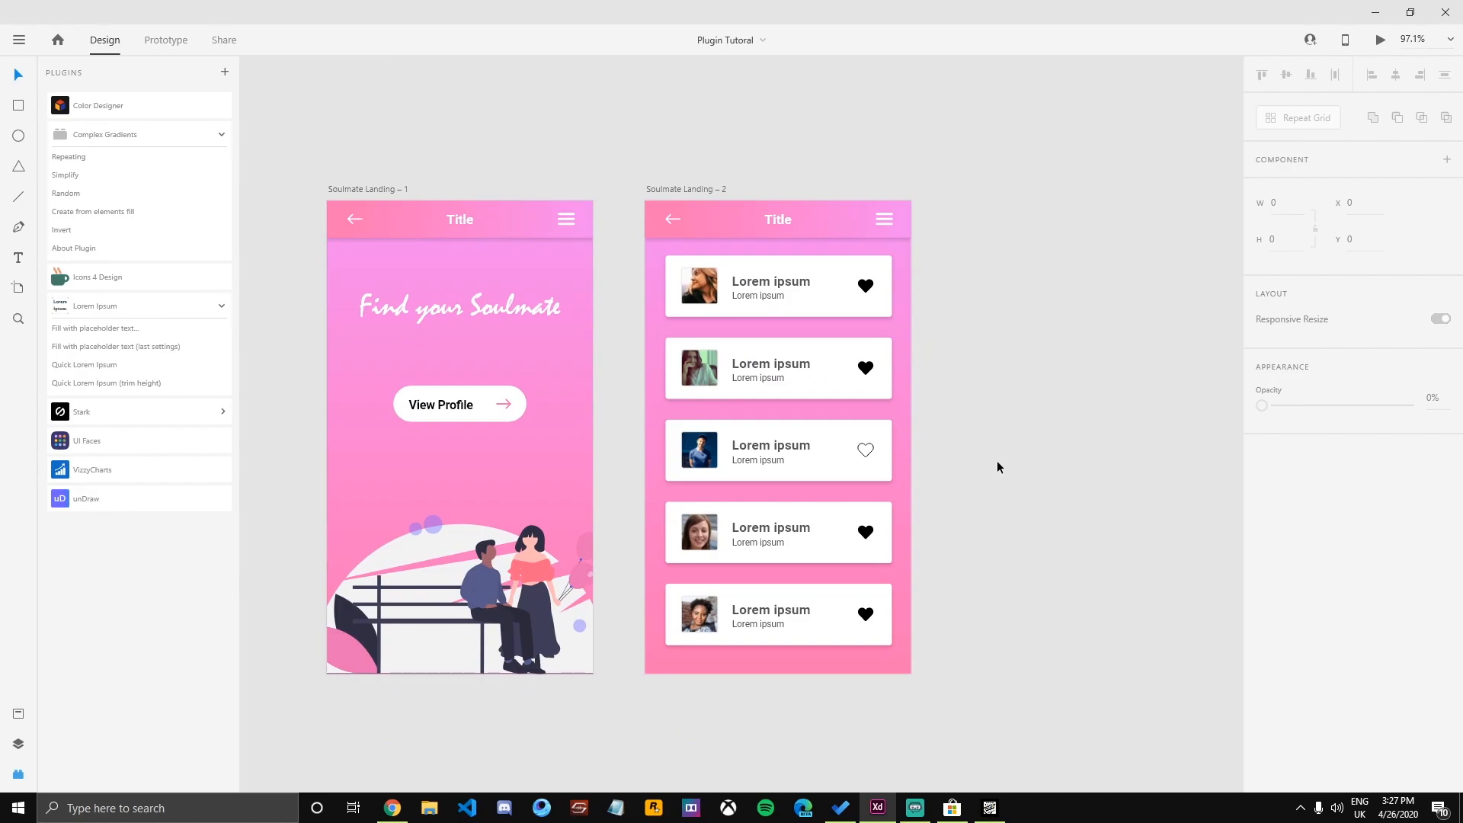
pyautogui.scroll(-2, 997, 461)
pyautogui.moveTo(874, 691); pyautogui.dragTo(861, 711)
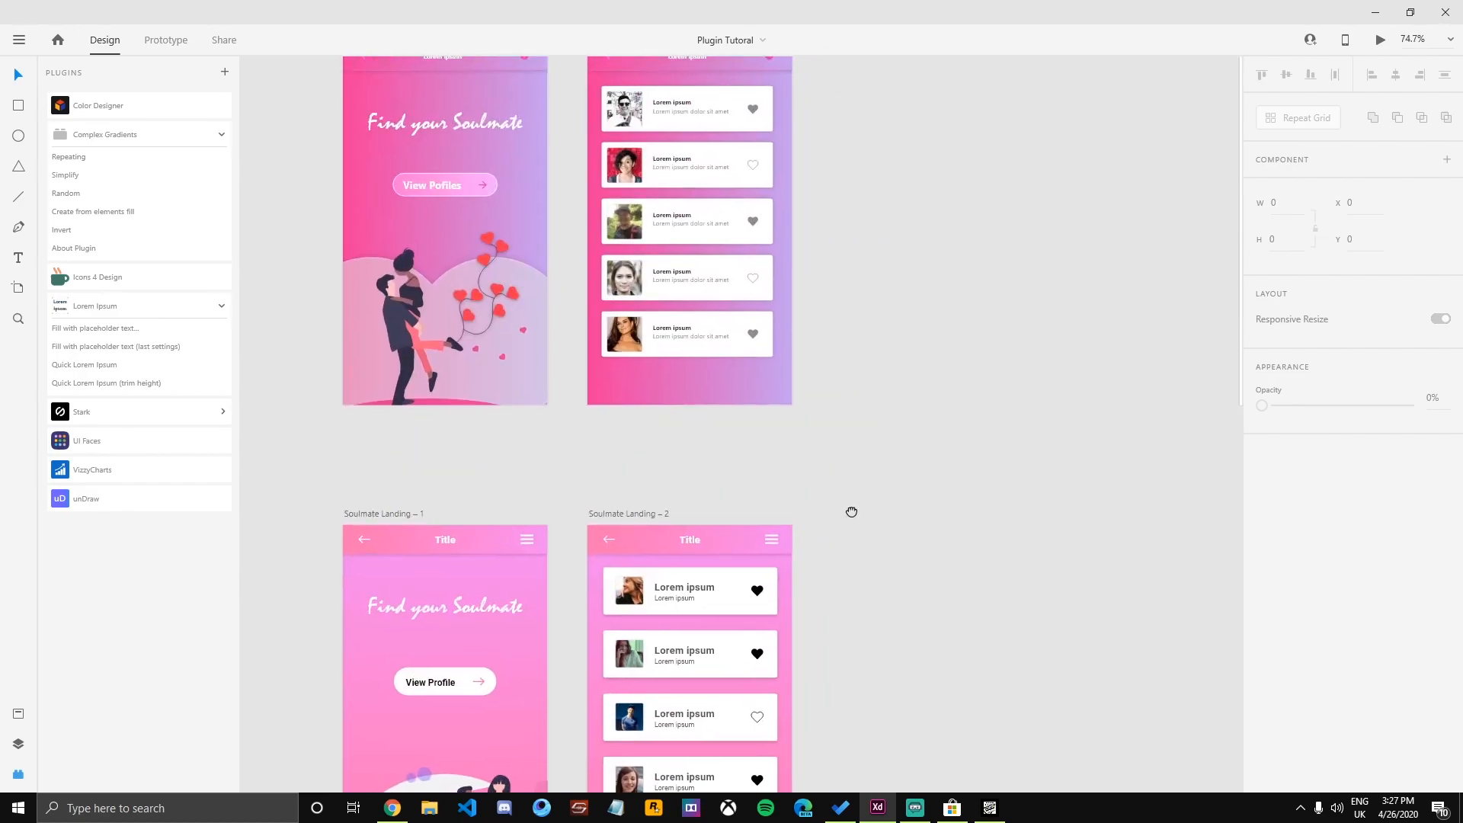
pyautogui.moveTo(850, 512); pyautogui.dragTo(834, 370)
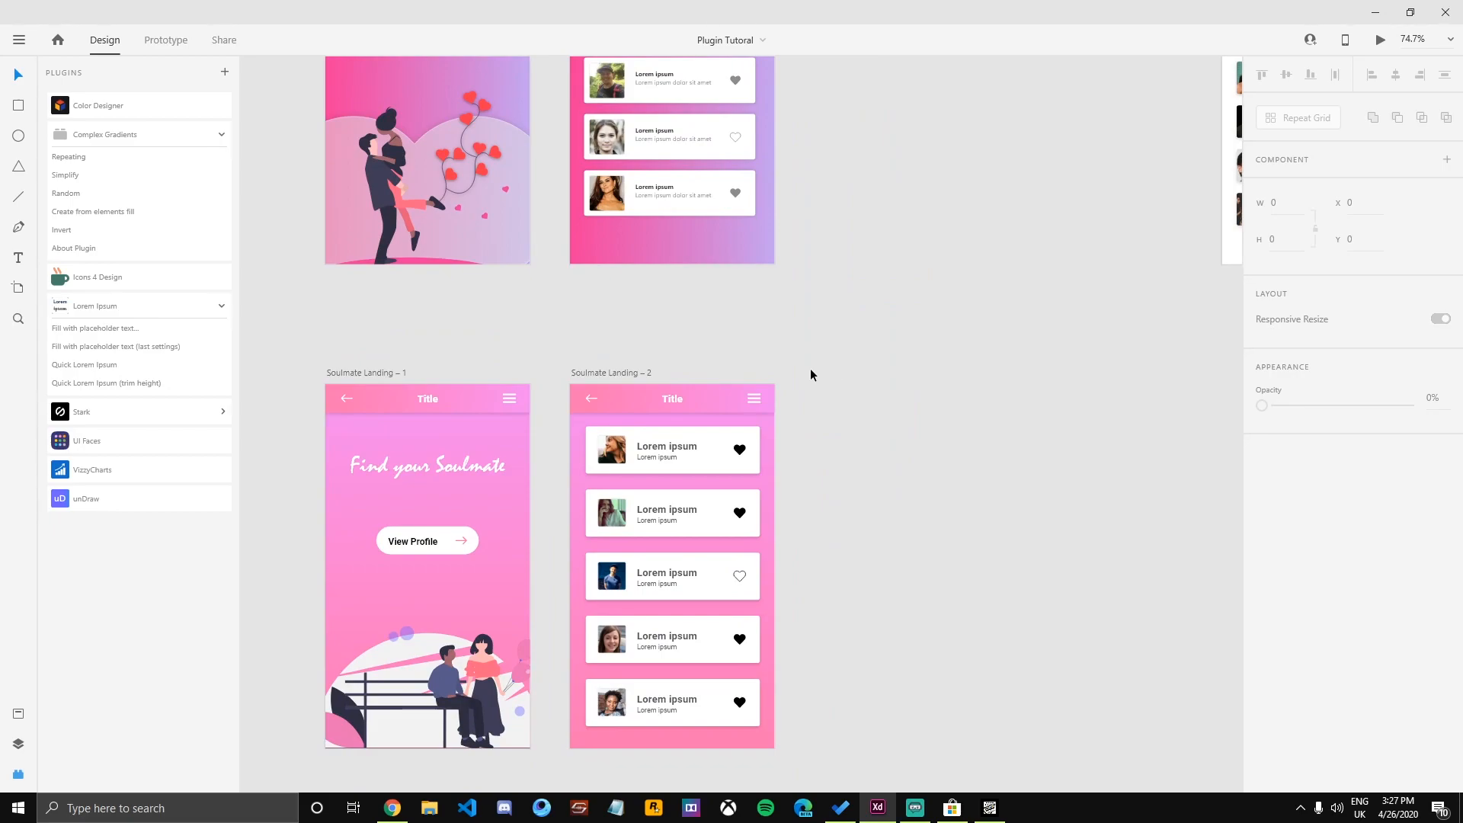
pyautogui.moveTo(810, 370); pyautogui.dragTo(803, 266)
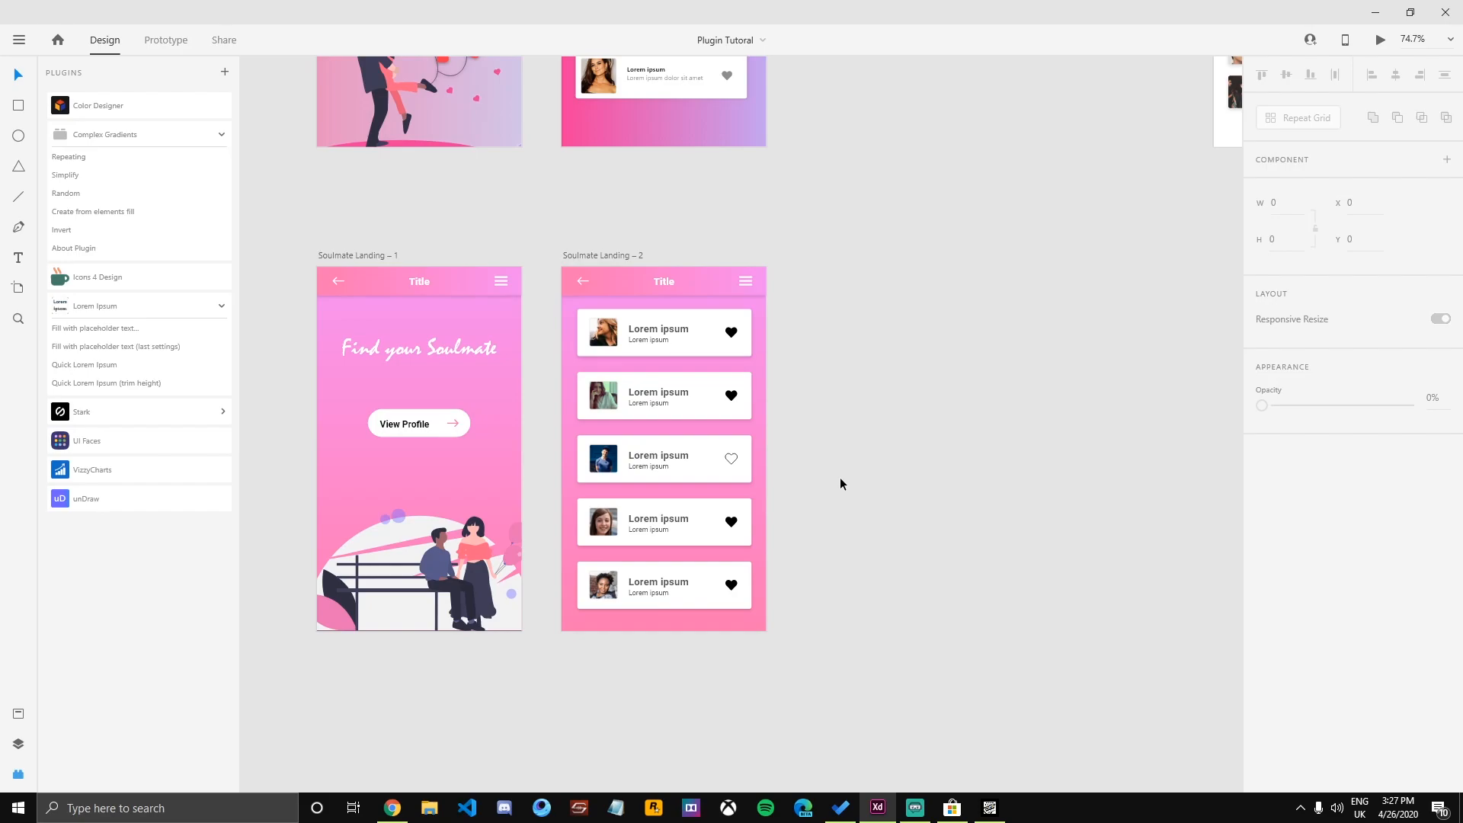
pyautogui.scroll(5, 839, 483)
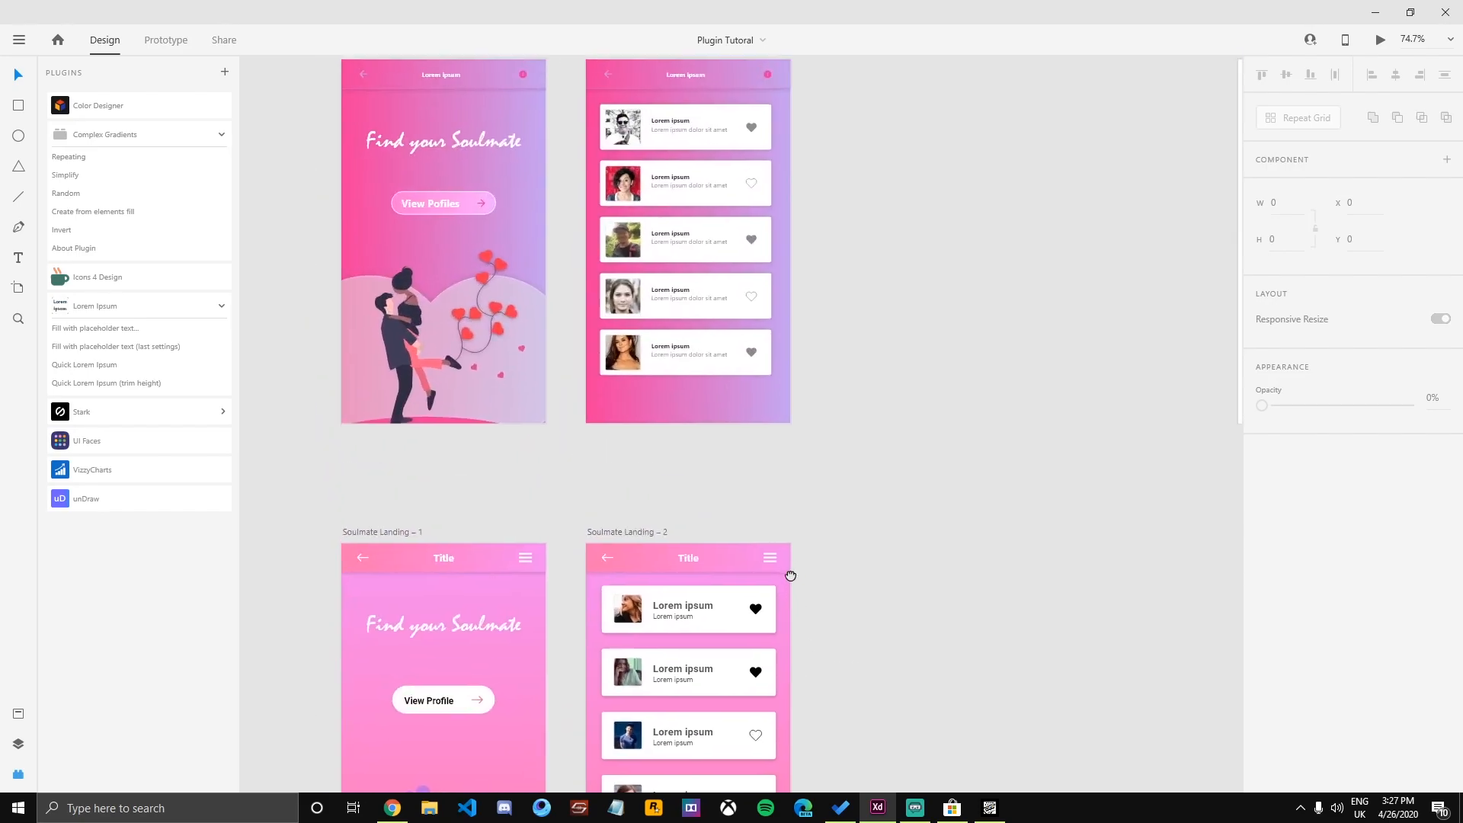
pyautogui.moveTo(769, 571); pyautogui.dragTo(748, 522)
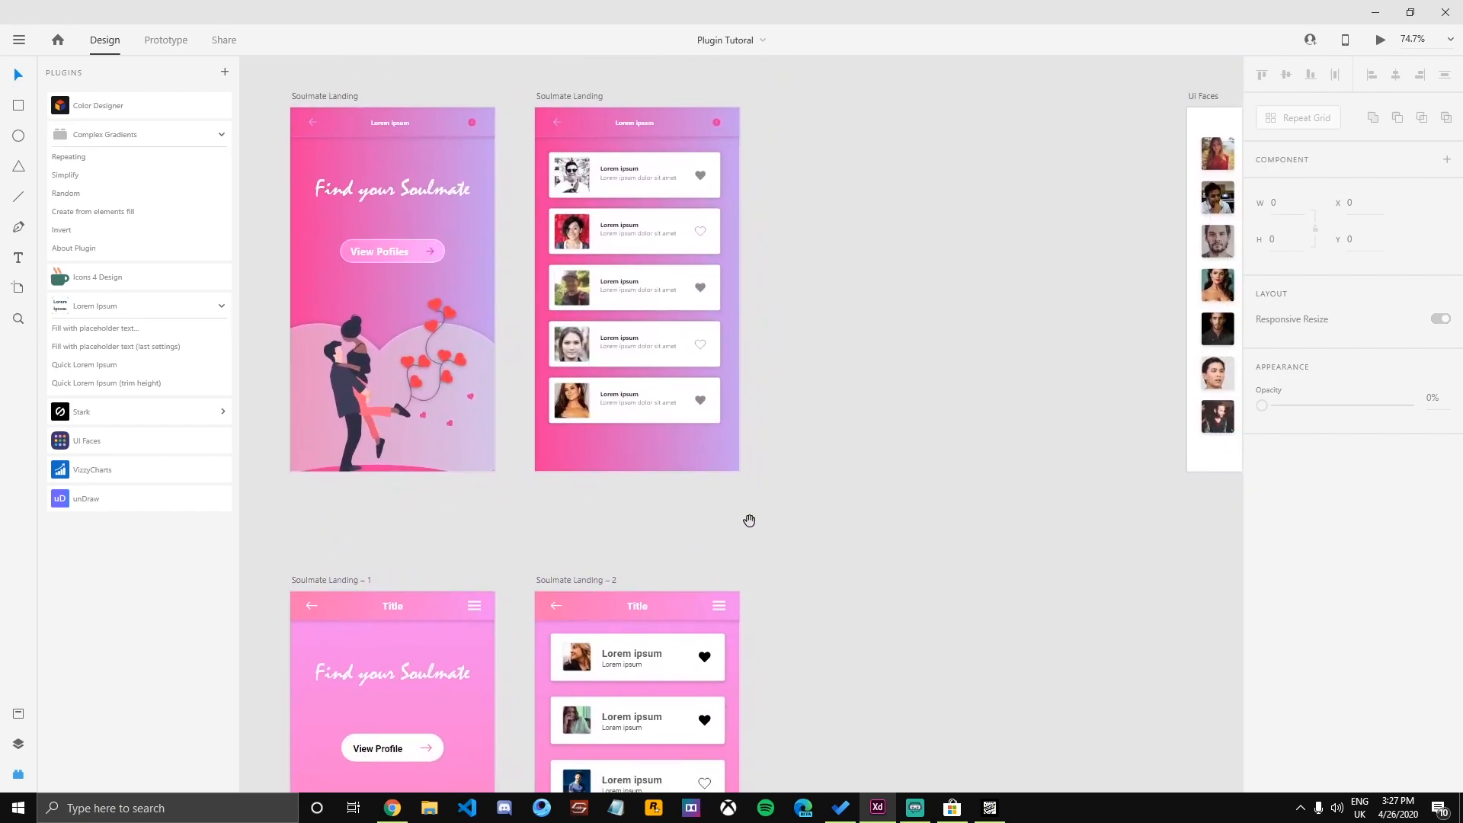